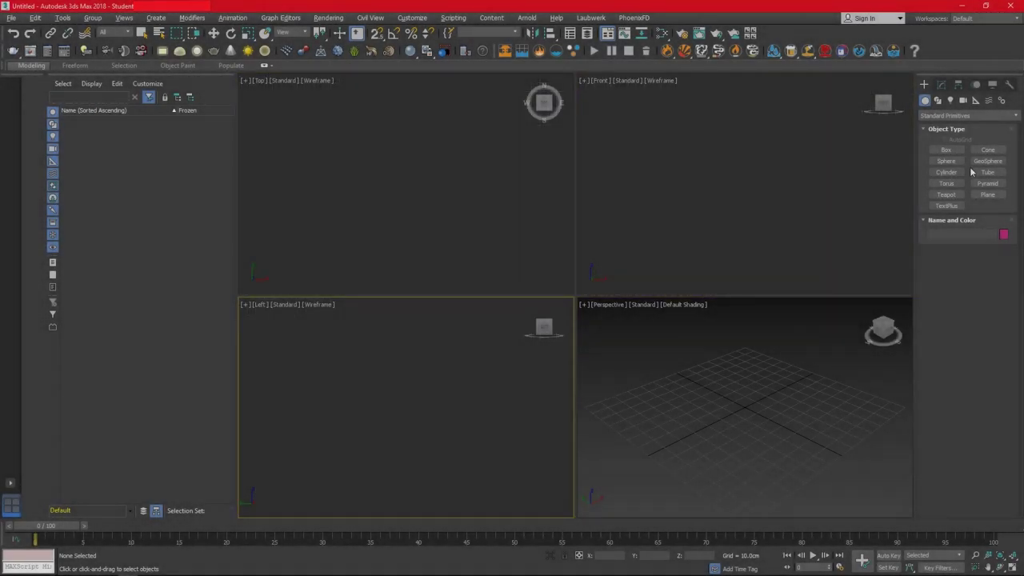
- Create a 3894 × 1374 cm reference plane in the Front view
click(988, 194)
drag(702, 121, 747, 214)
click(941, 84)
double_click(982, 230)
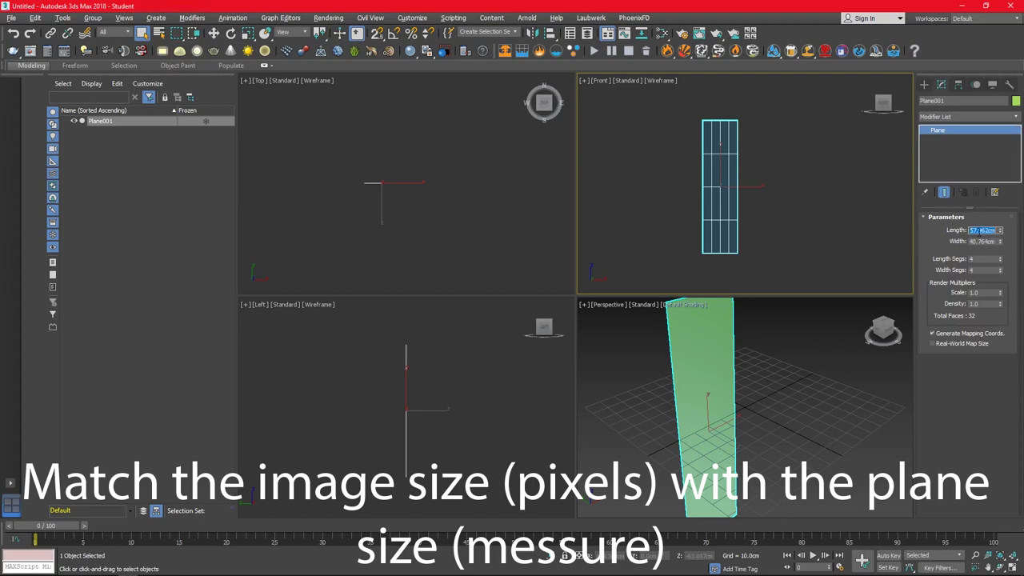
key(Tab)
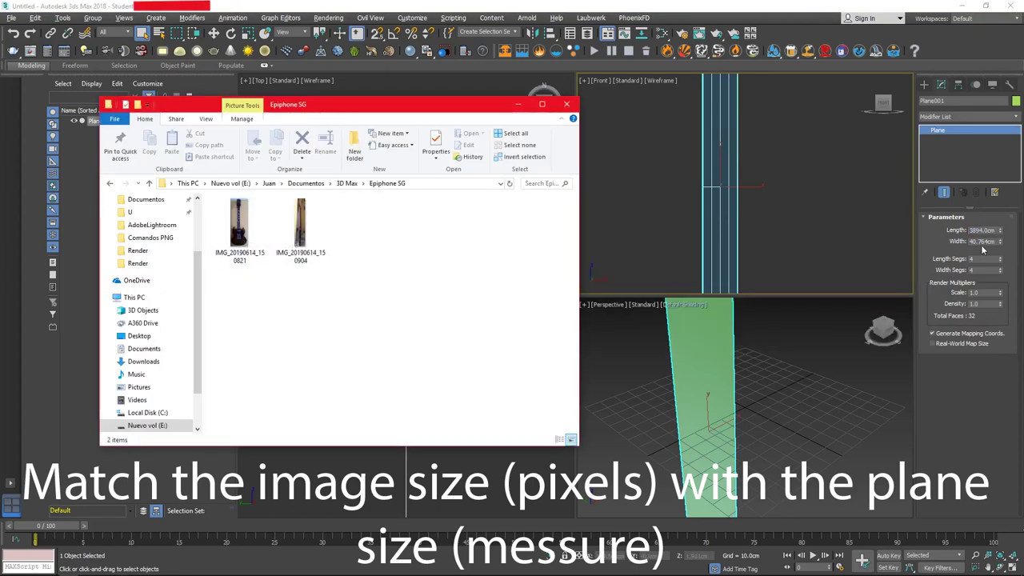
text(1374)
key(Return)
- Drag the front guitar photo onto the plane as its texture
key(z)
key(alt+Tab)
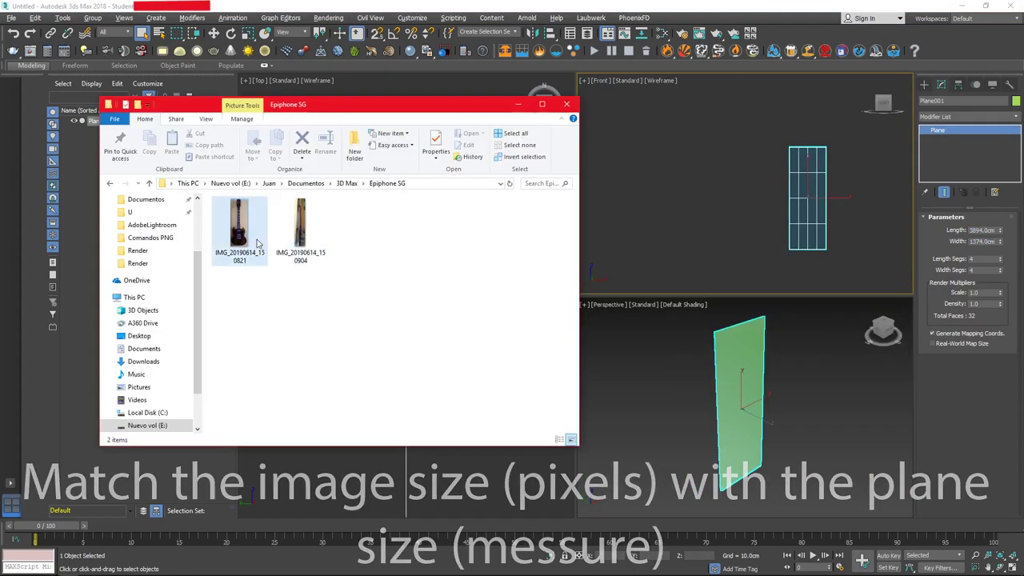
drag(248, 236, 740, 400)
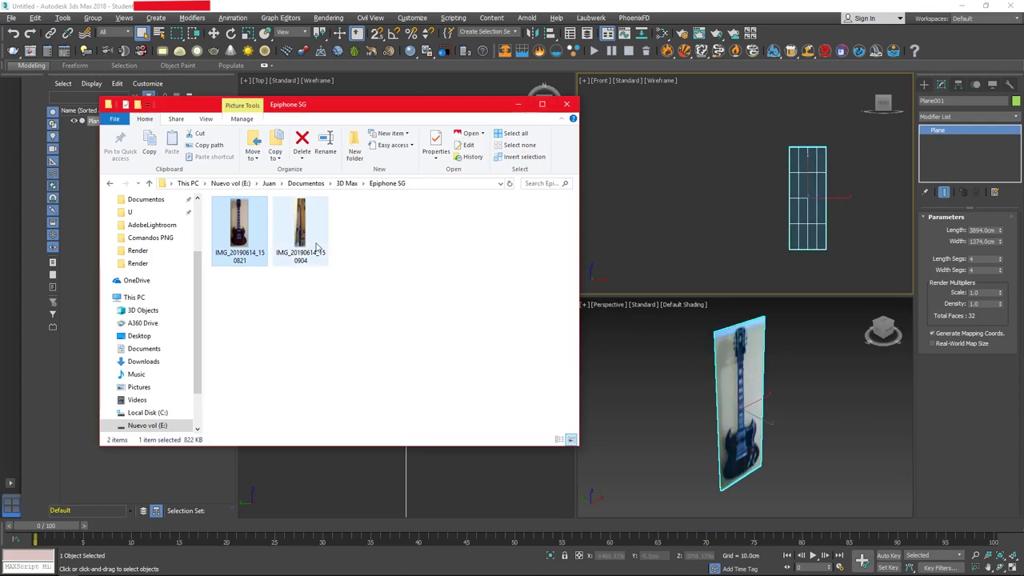
key(alt+Tab)
- Create a second 3978 × 883 cm plane in the Left view for the side photo
click(924, 84)
click(988, 194)
drag(386, 316, 435, 460)
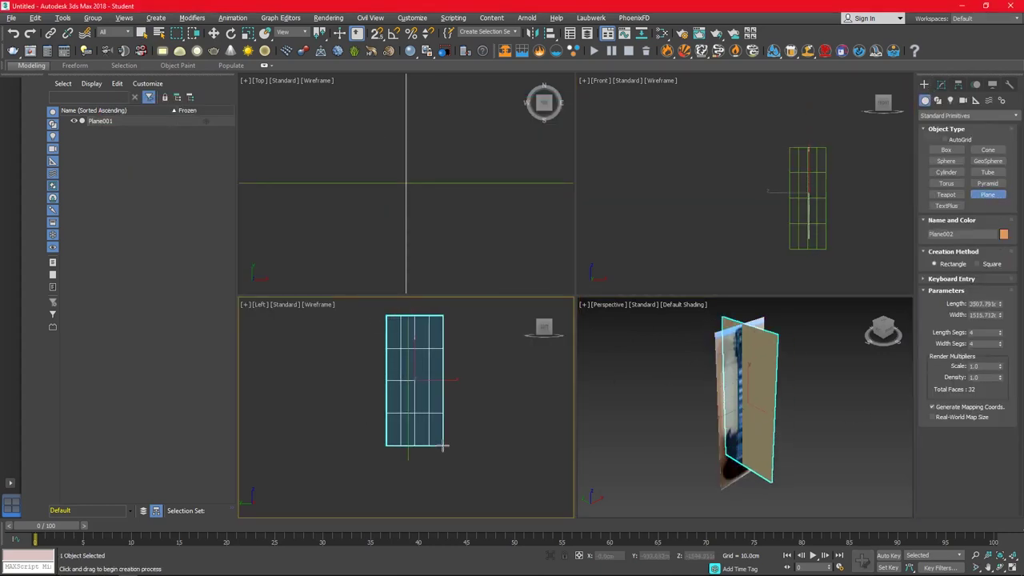
key(alt+Tab)
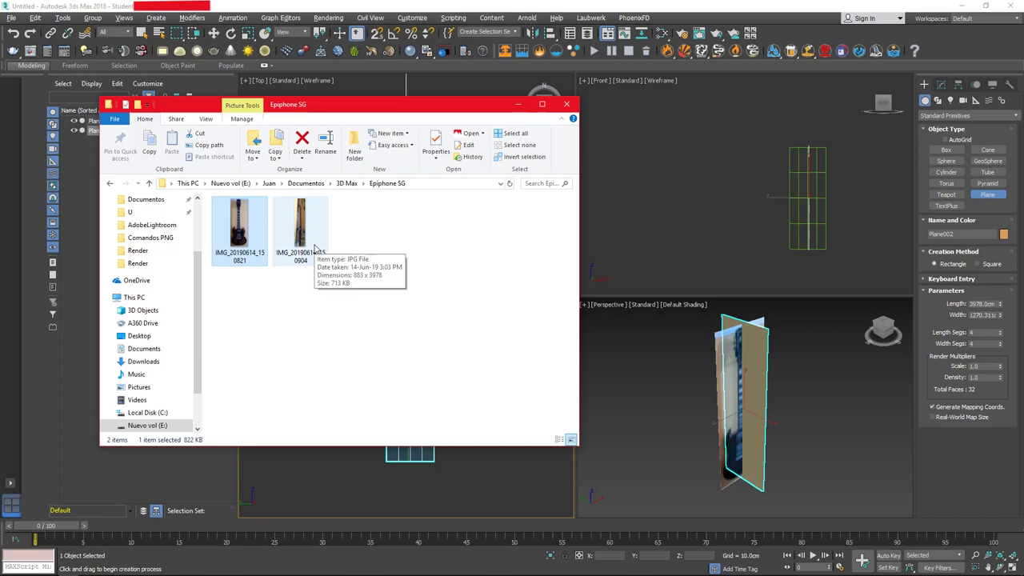
key(alt+Tab)
text(3978)
key(Tab)
text(883)
key(Return)
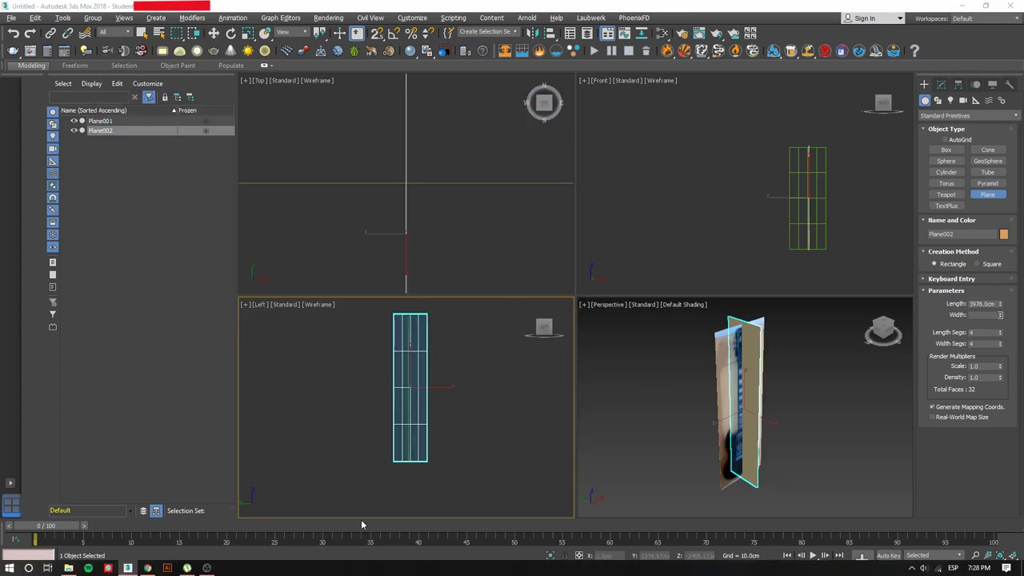
key(alt+Tab)
- Apply the side guitar photo to the second plane and move it beside the front plane
drag(308, 240, 756, 360)
key(alt+Tab)
key(alt+w)
key(w)
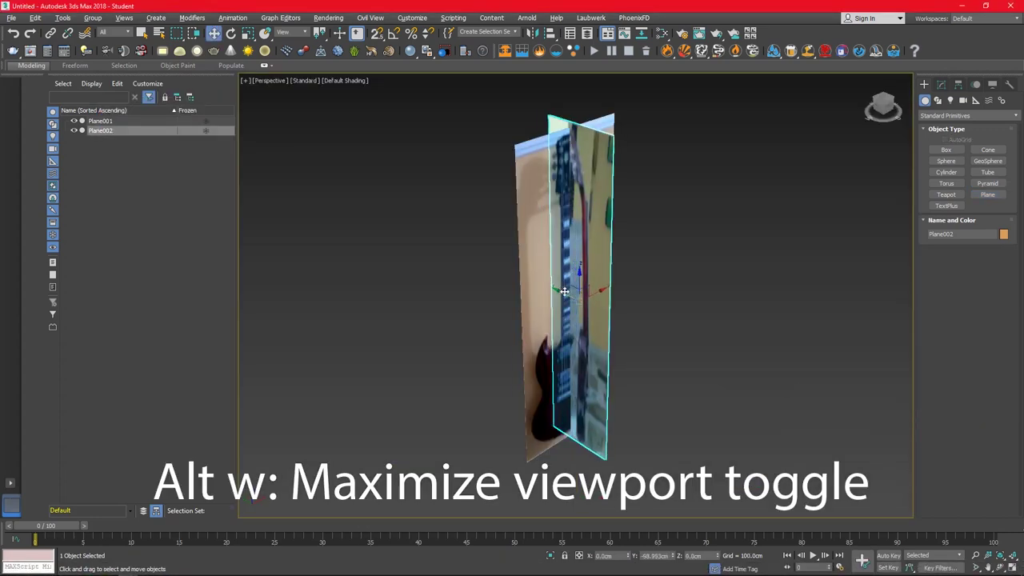
drag(552, 311, 601, 277)
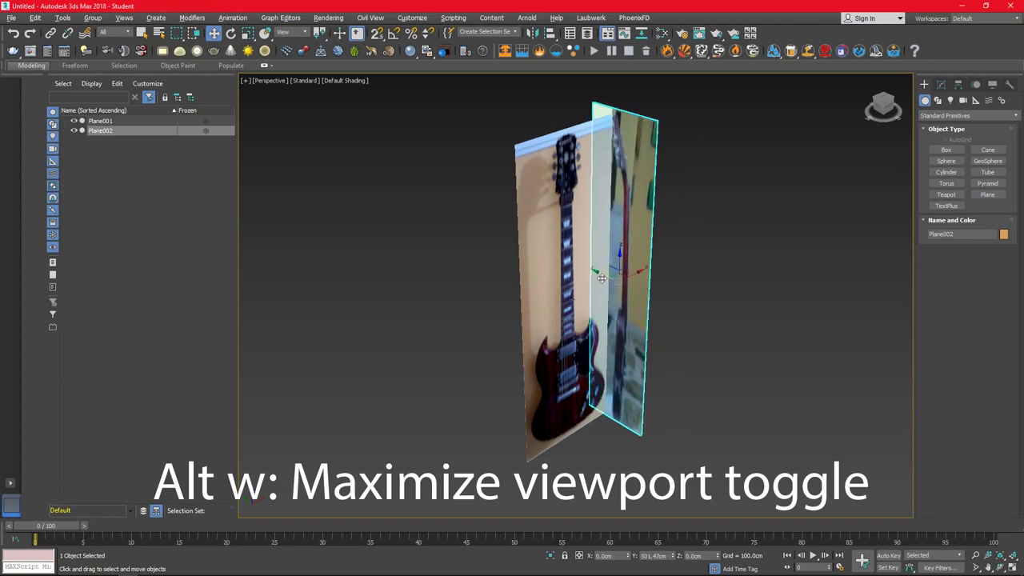
- Rotate the side photo plane slightly in the Left view to straighten it
key(alt+w)
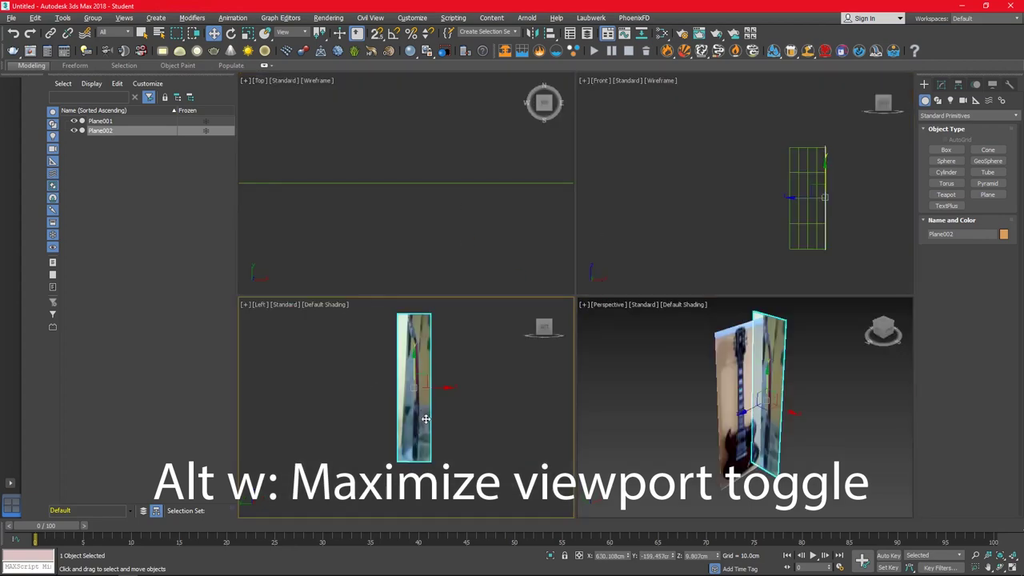
click(424, 418)
key(alt+w)
scroll(426, 411, down, 2)
key(e)
drag(488, 316, 490, 322)
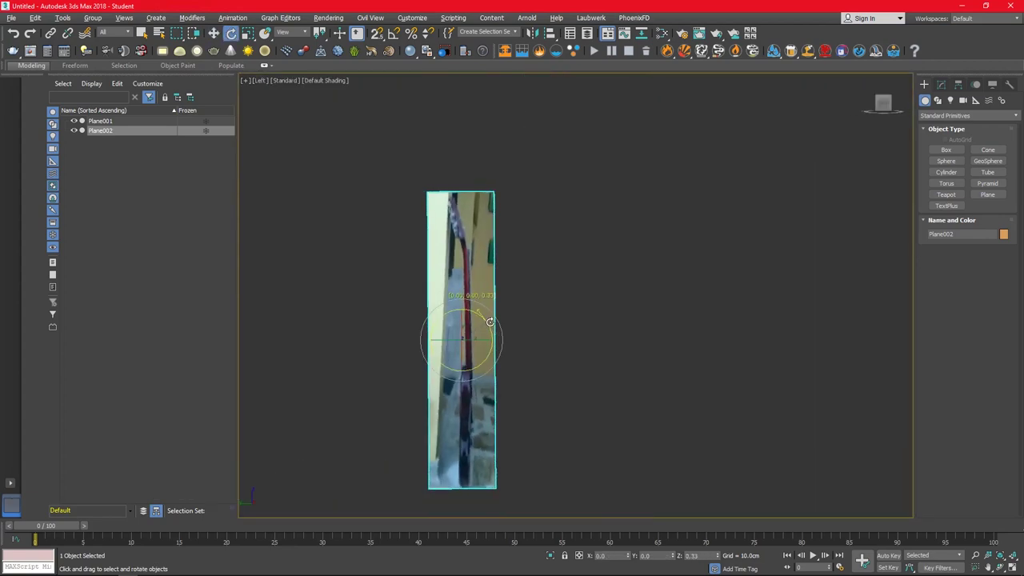
key(alt+w)
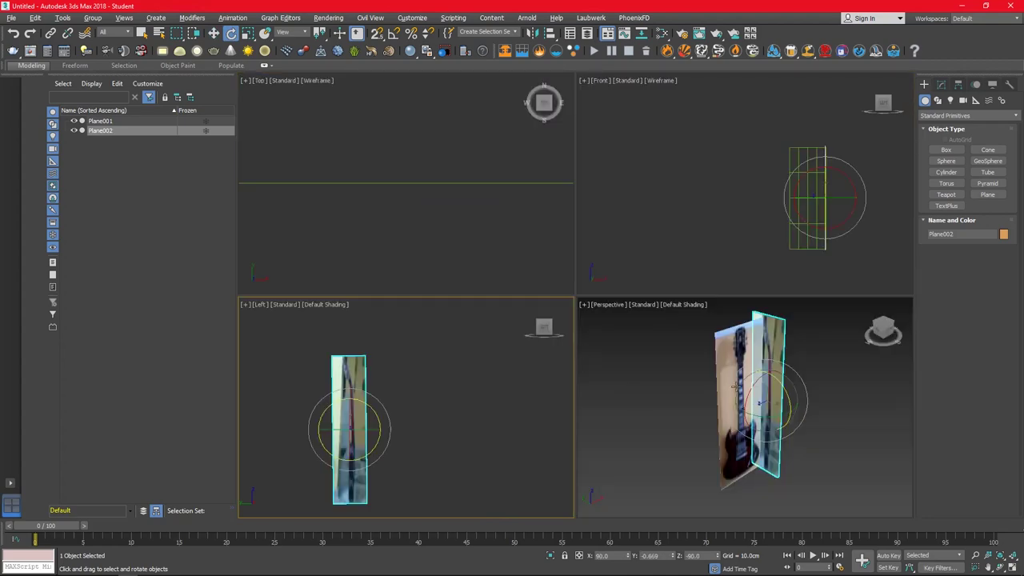
- Select the front photo plane and show its texture shaded in the Front view
click(804, 200)
click(743, 222)
click(808, 212)
key(F3)
key(z)
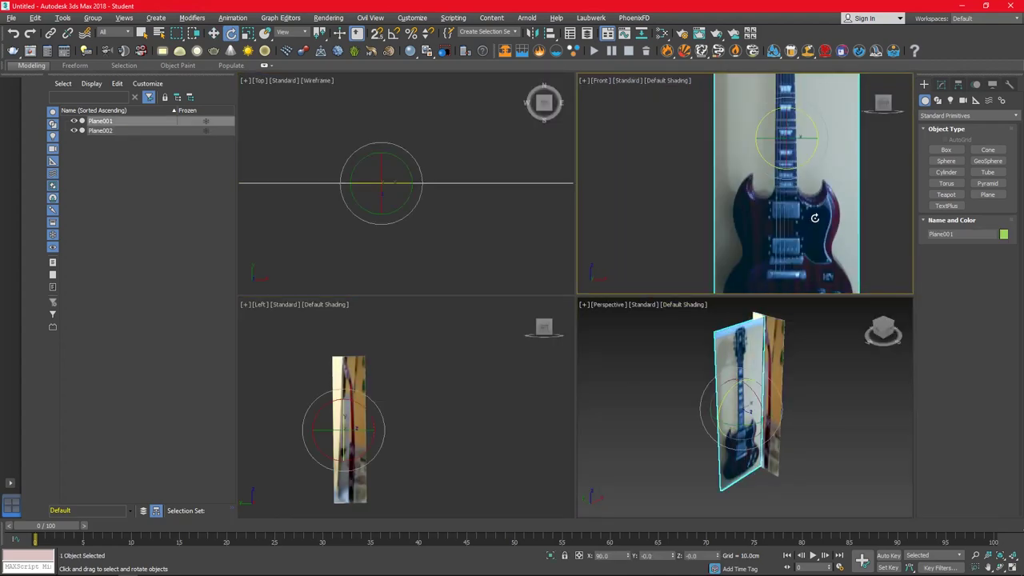
scroll(781, 188, down, 3)
- Draw a box covering the guitar body in the Front view
click(946, 150)
drag(738, 175, 800, 254)
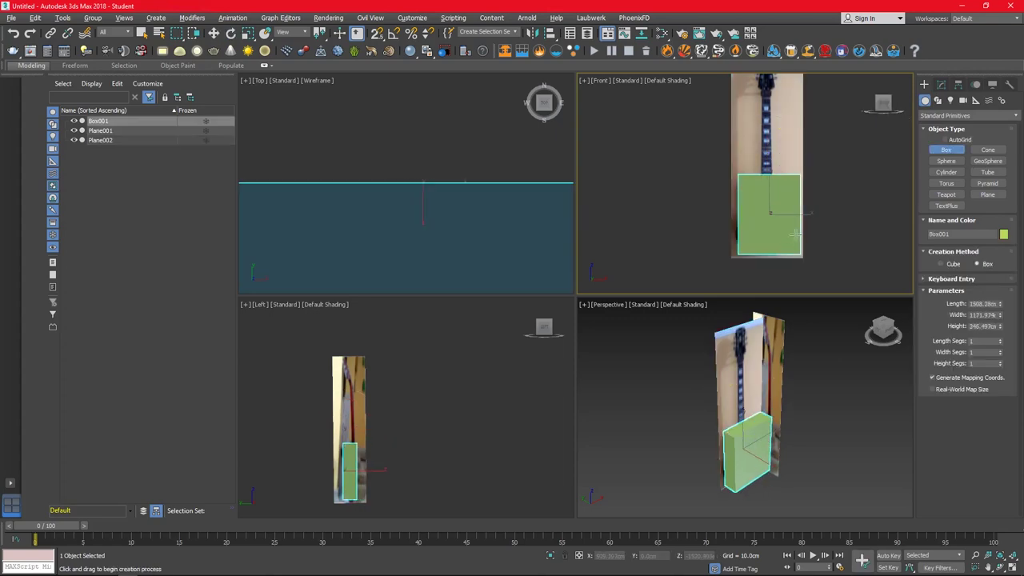
click(741, 393)
key(alt+w)
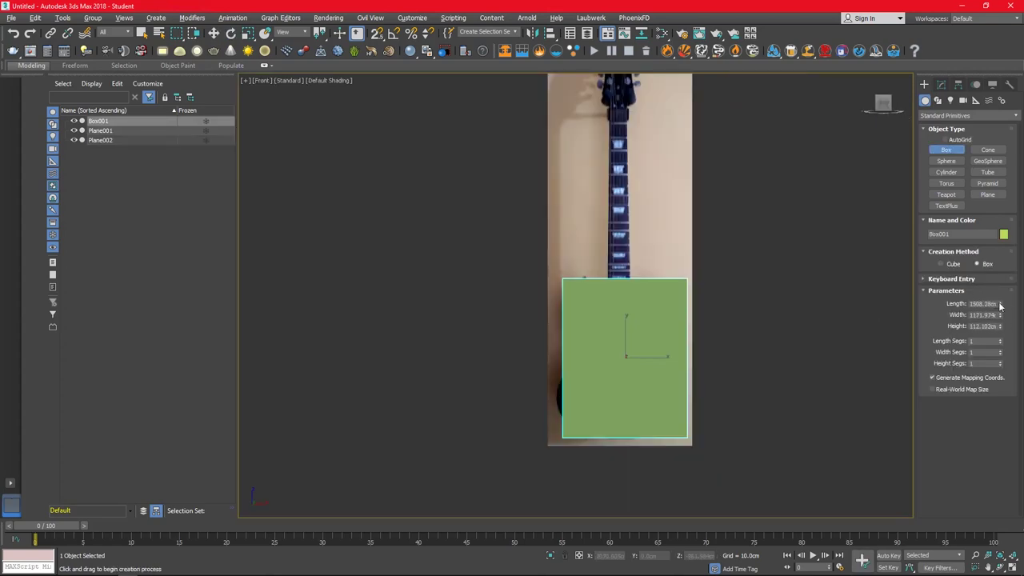
drag(999, 305, 1000, 311)
- Make the box see-through and align it to the front photo plane
key(alt+x)
key(w)
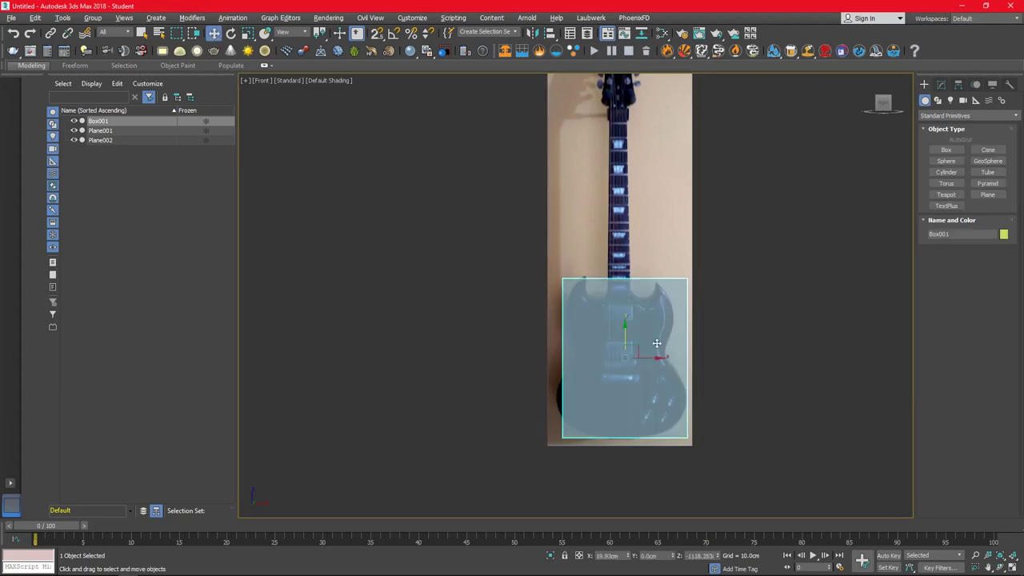
key(alt+a)
click(560, 232)
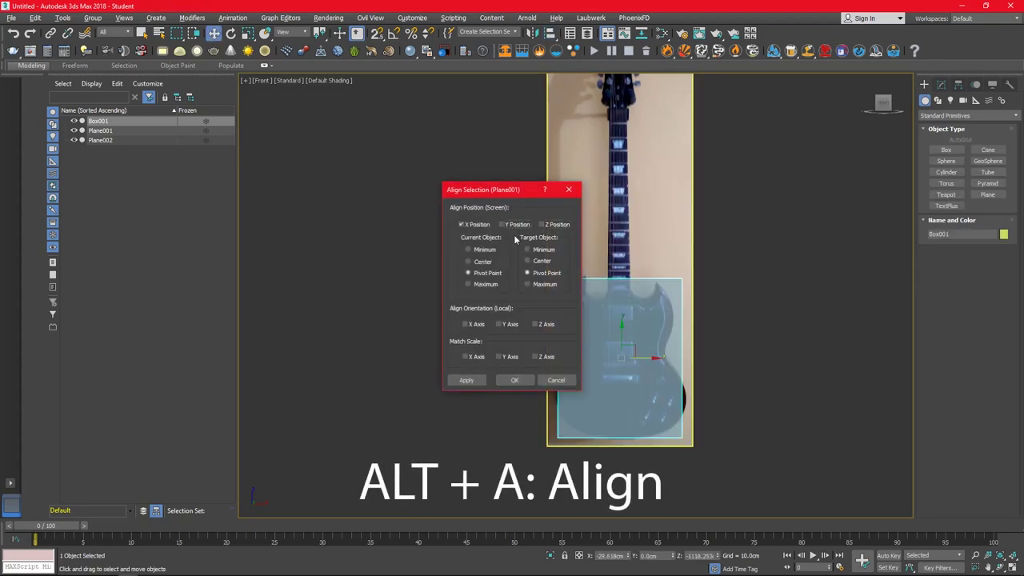
click(514, 380)
click(941, 85)
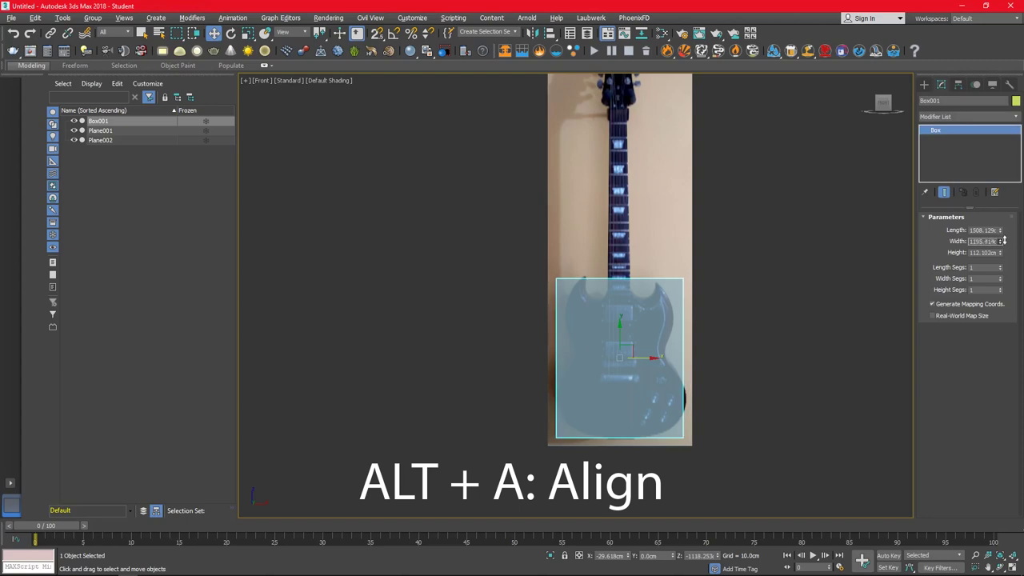
- Widen the box to about 1231 cm, nudge it over the body, and show edged faces
drag(1003, 244, 846, 285)
key(z)
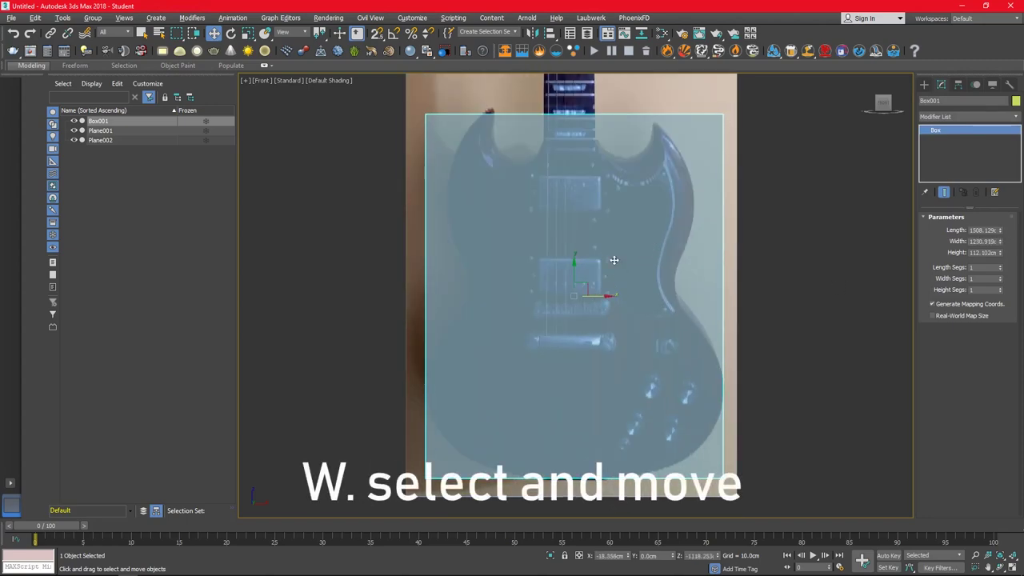
drag(573, 271, 573, 274)
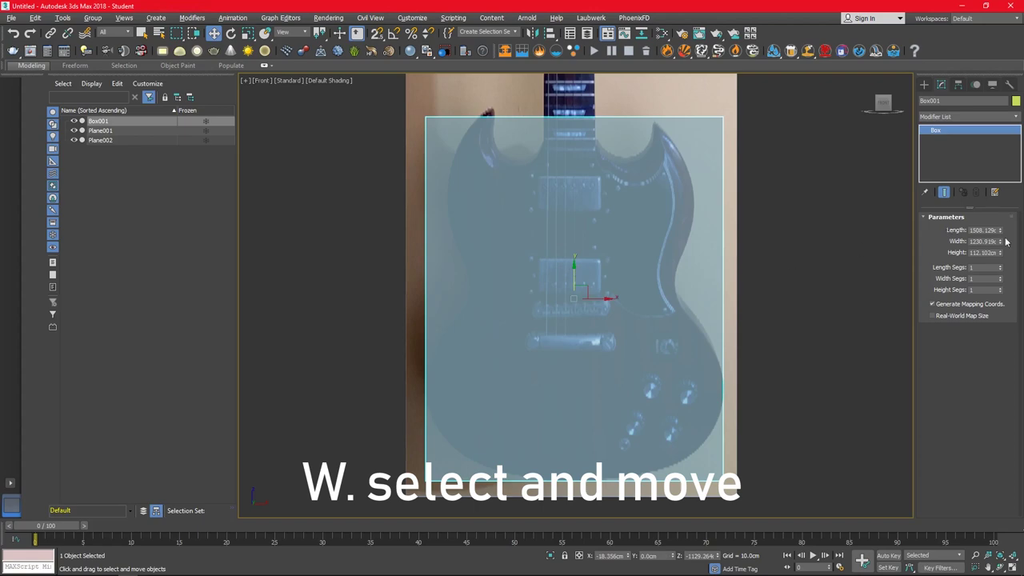
key(F4)
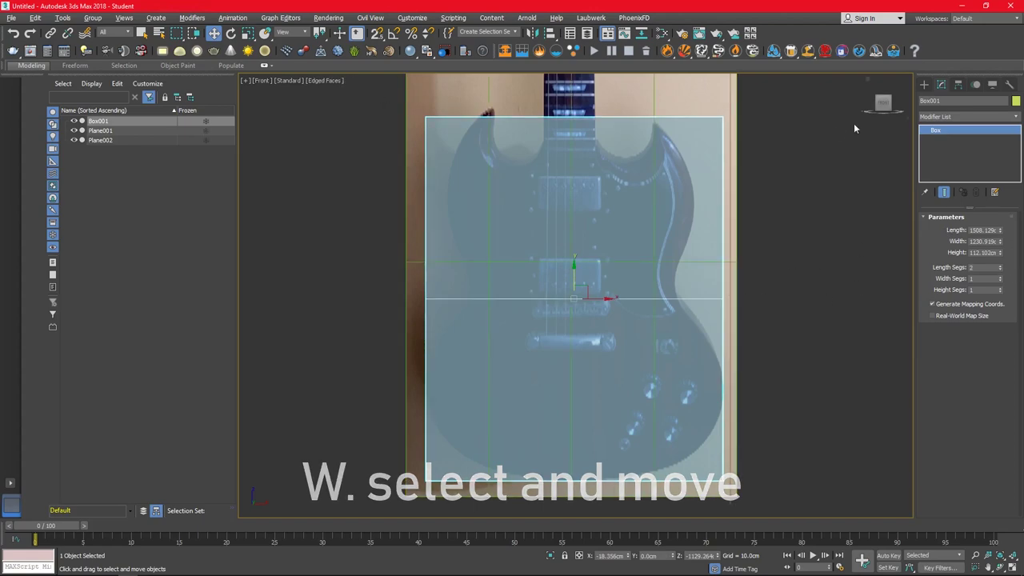
key(alt+w)
- Freeze both photo planes through Object Properties
drag(936, 320, 659, 504)
right_click(773, 350)
click(796, 427)
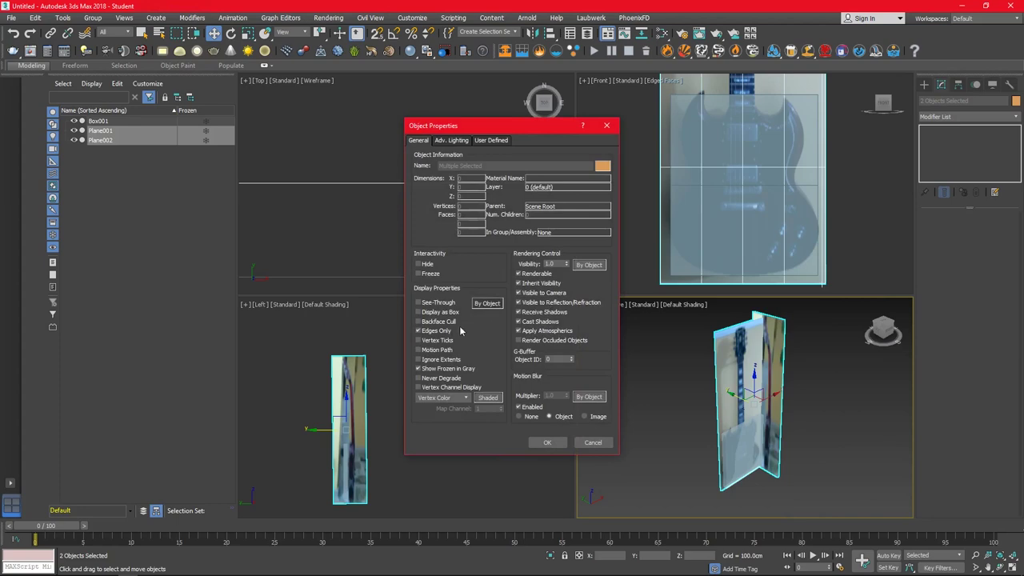
click(549, 444)
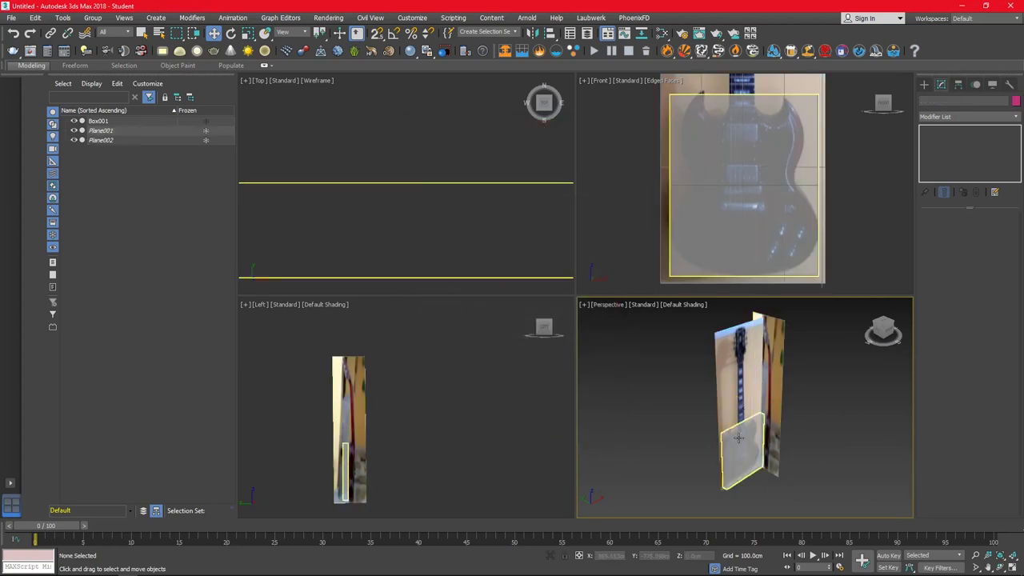
- Give the body box 8 length segments and 5 width segments
click(737, 209)
key(alt+w)
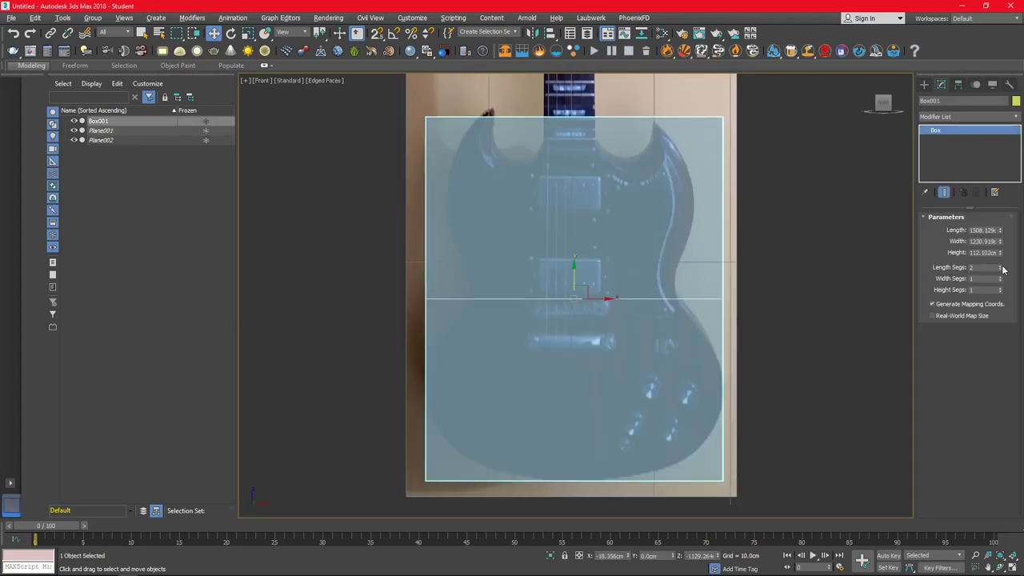
click(1002, 267)
click(1001, 267)
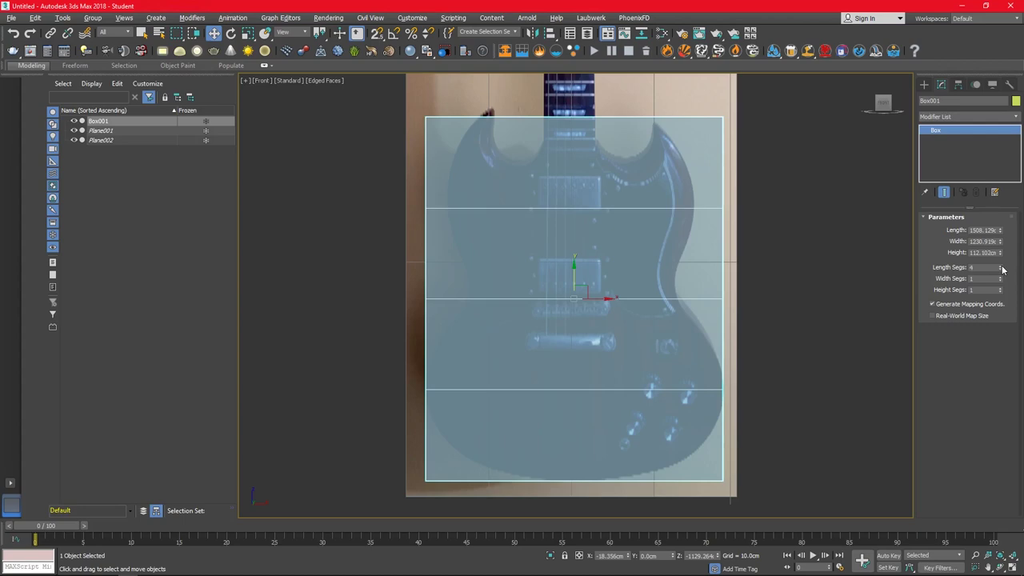
click(1001, 267)
click(1000, 267)
click(1001, 267)
click(1001, 267)
click(1001, 279)
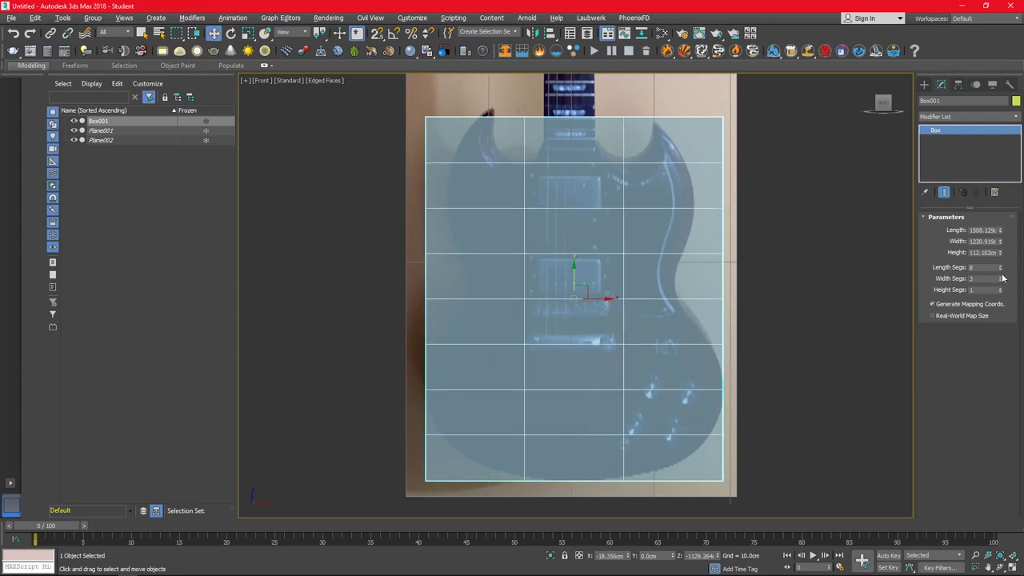
click(1001, 277)
click(1001, 276)
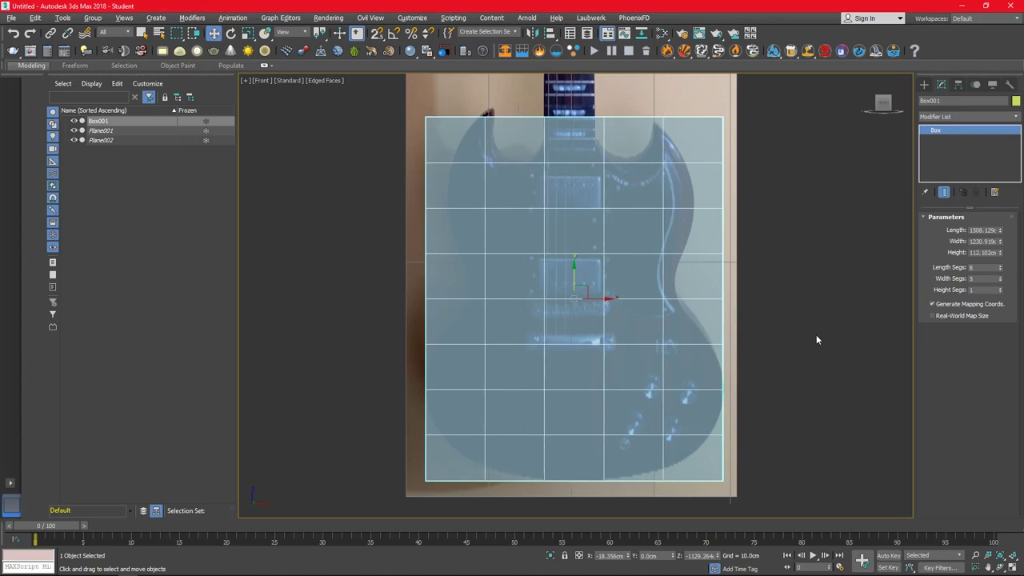
click(792, 322)
- Convert the box to an Editable Poly and scale its top row of vertices inward
right_click(676, 177)
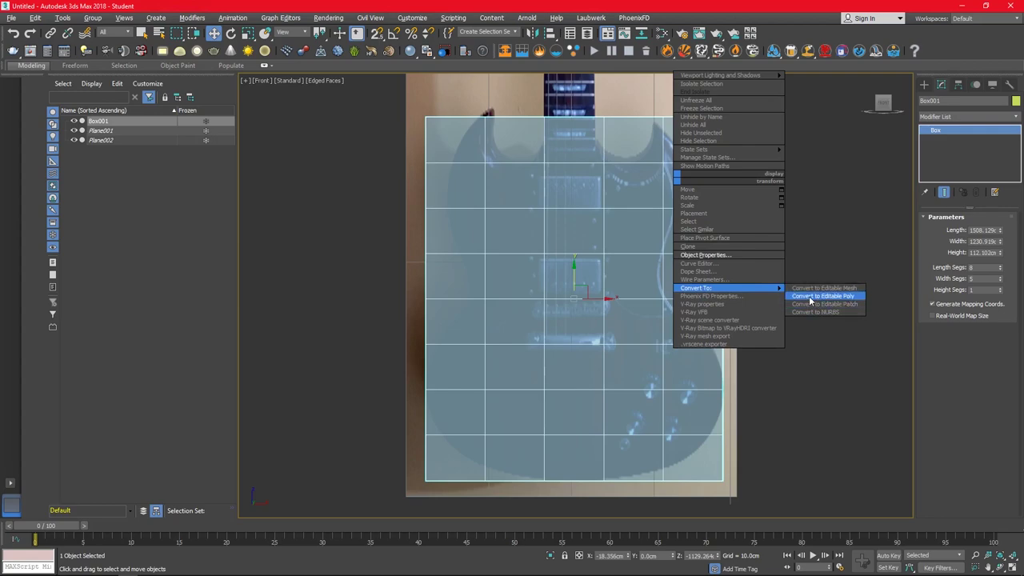
click(811, 296)
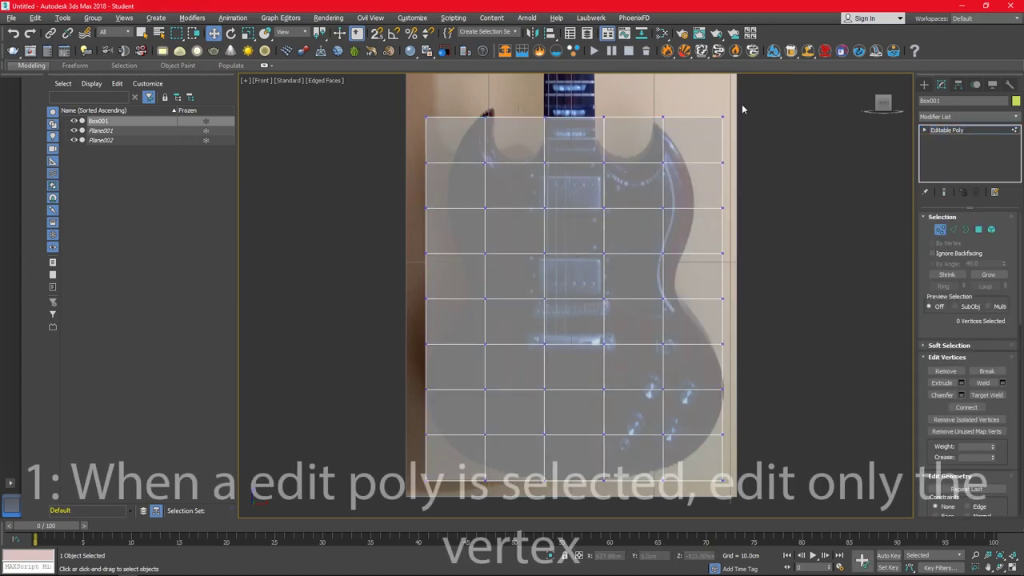
drag(743, 109, 412, 137)
key(r)
drag(578, 104, 578, 124)
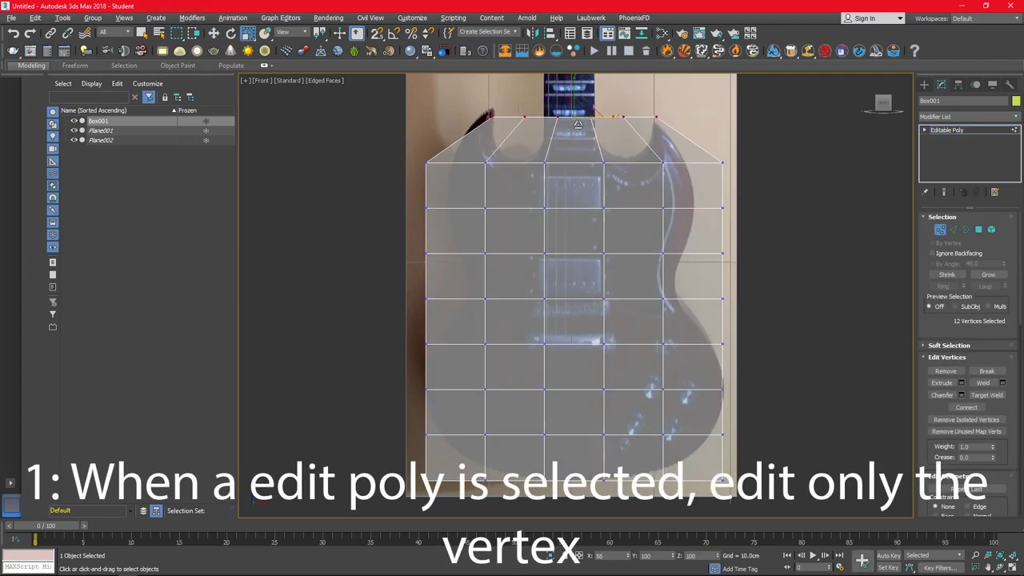
- Move the top-edge vertices to form the right horn and the neck cutaways
key(w)
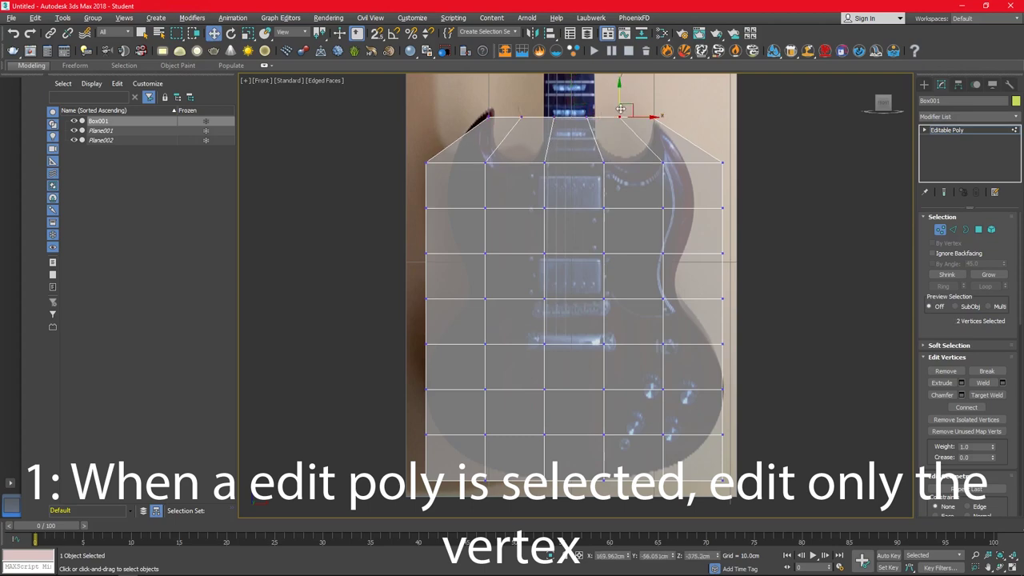
drag(621, 109, 666, 111)
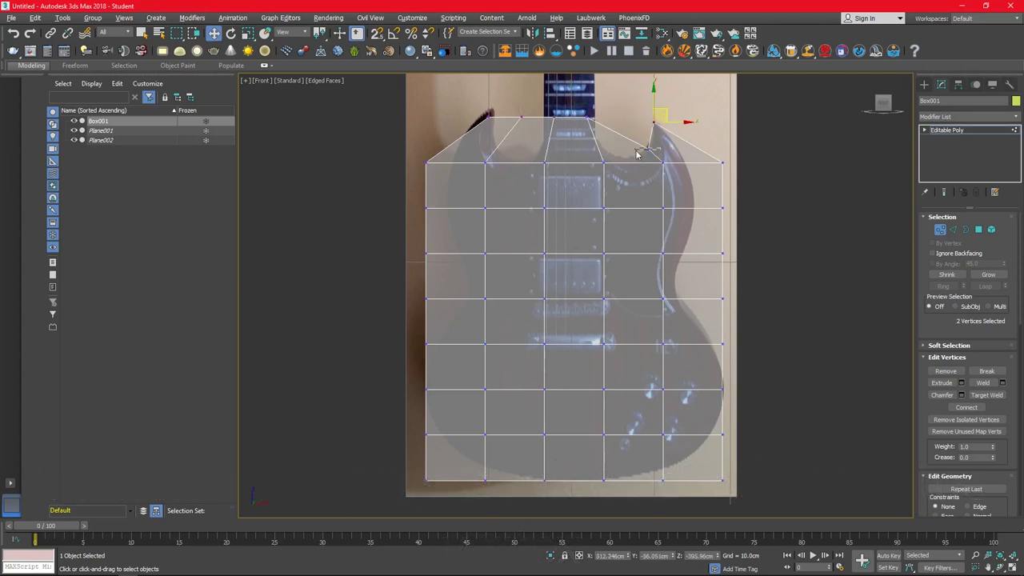
drag(593, 119, 629, 157)
click(560, 113)
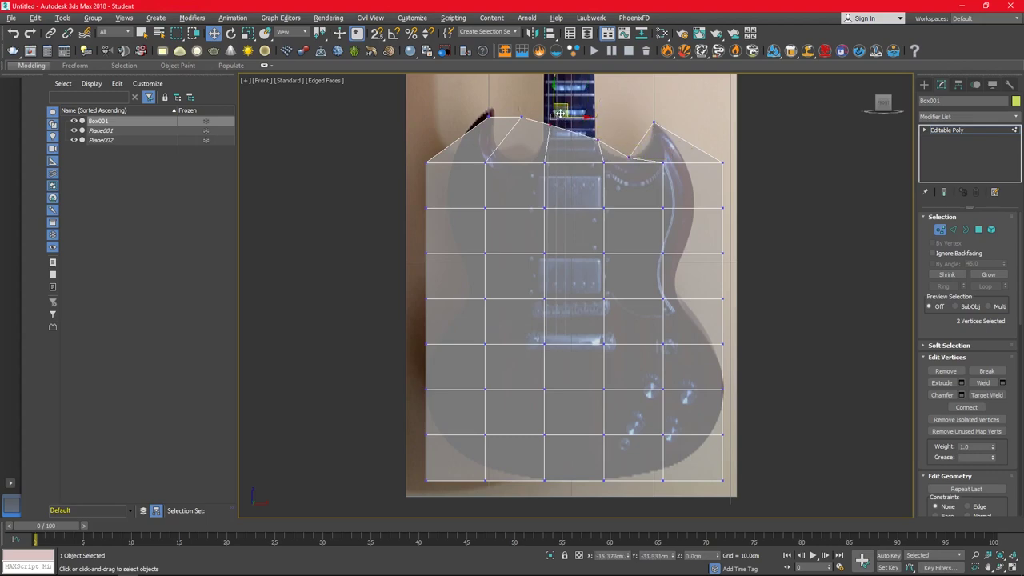
key(ctrl+z)
key(r)
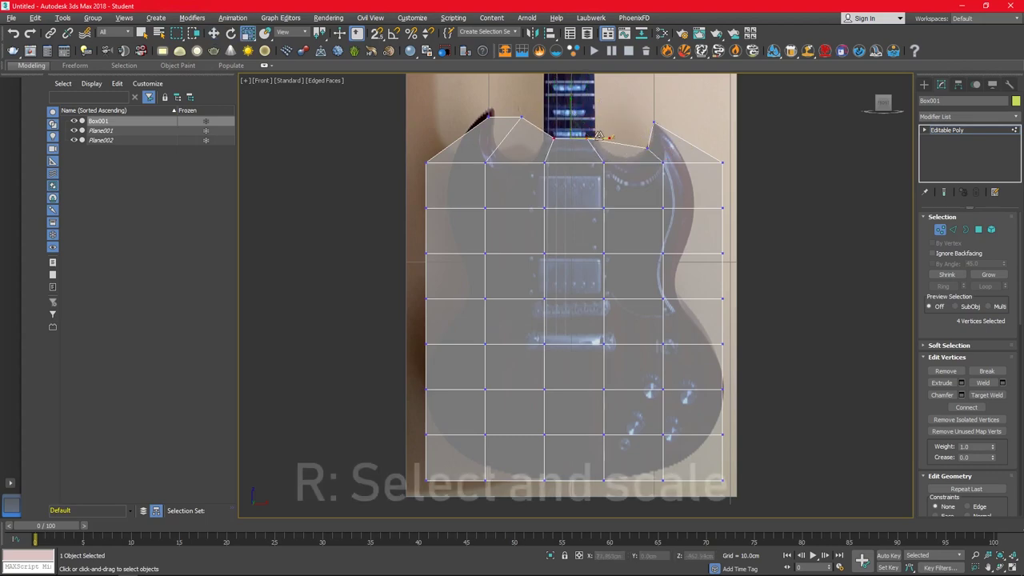
click(648, 148)
key(w)
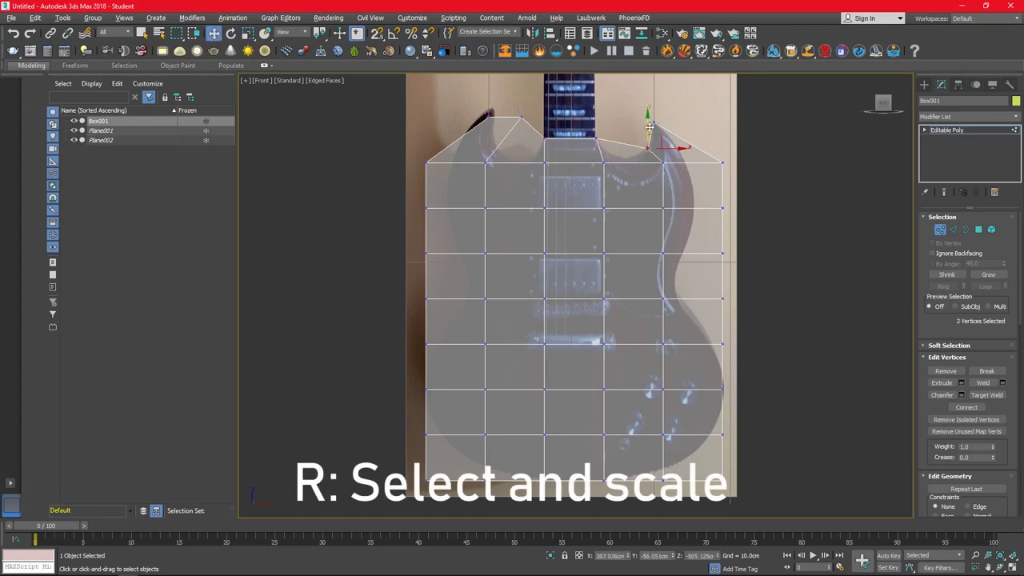
click(489, 112)
drag(522, 117, 531, 150)
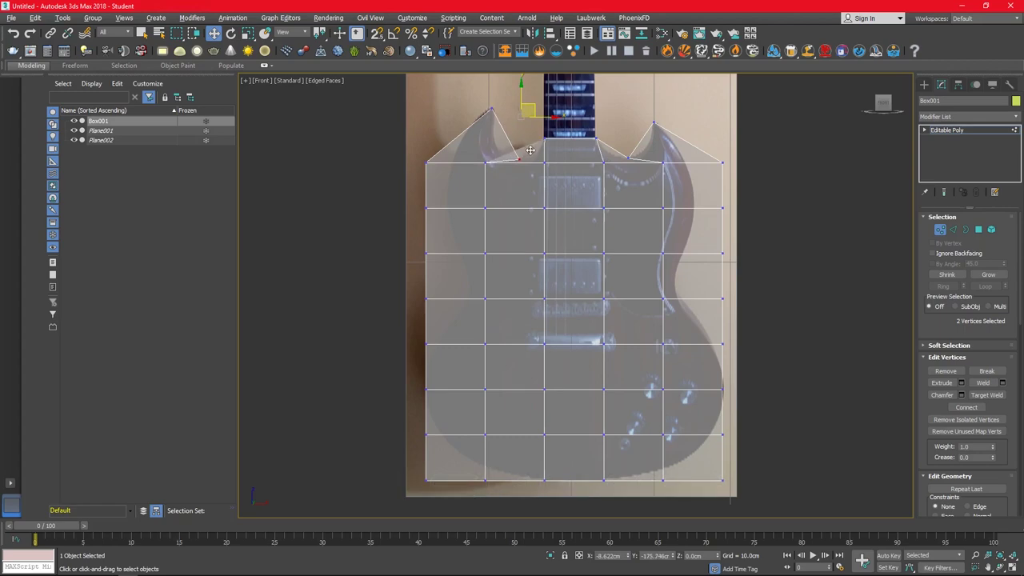
- Shift the inner vertex columns toward the neck and nudge the middle columns down
scroll(531, 152, up, 3)
scroll(512, 180, up, 2)
scroll(501, 179, down, 5)
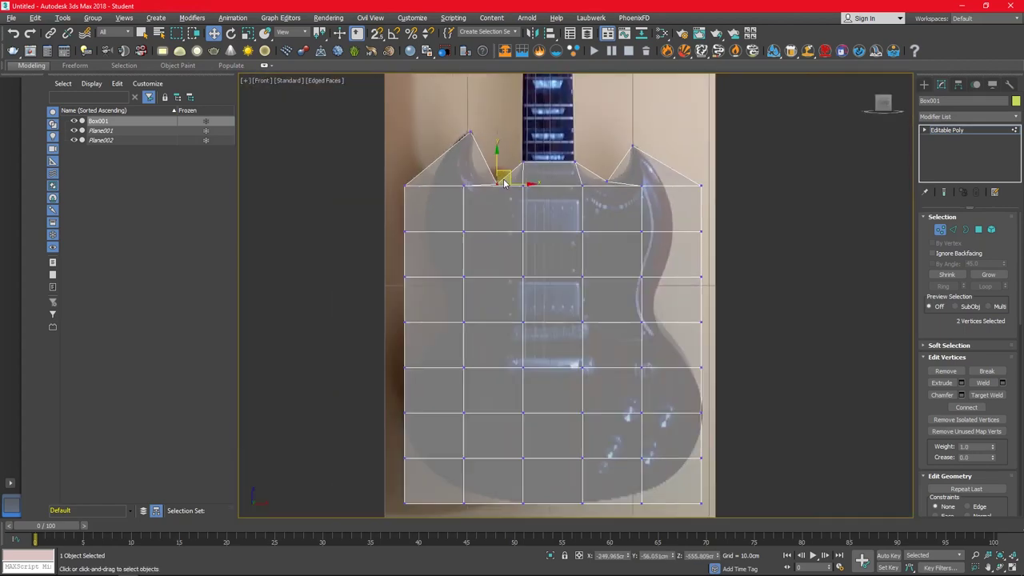
drag(453, 180, 479, 480)
drag(477, 316, 508, 316)
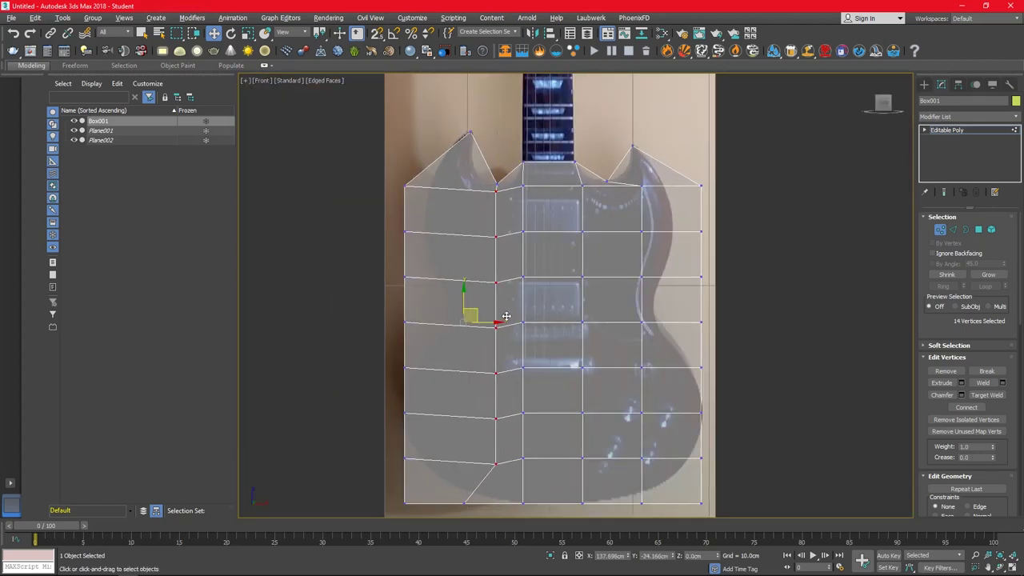
drag(515, 176, 595, 477)
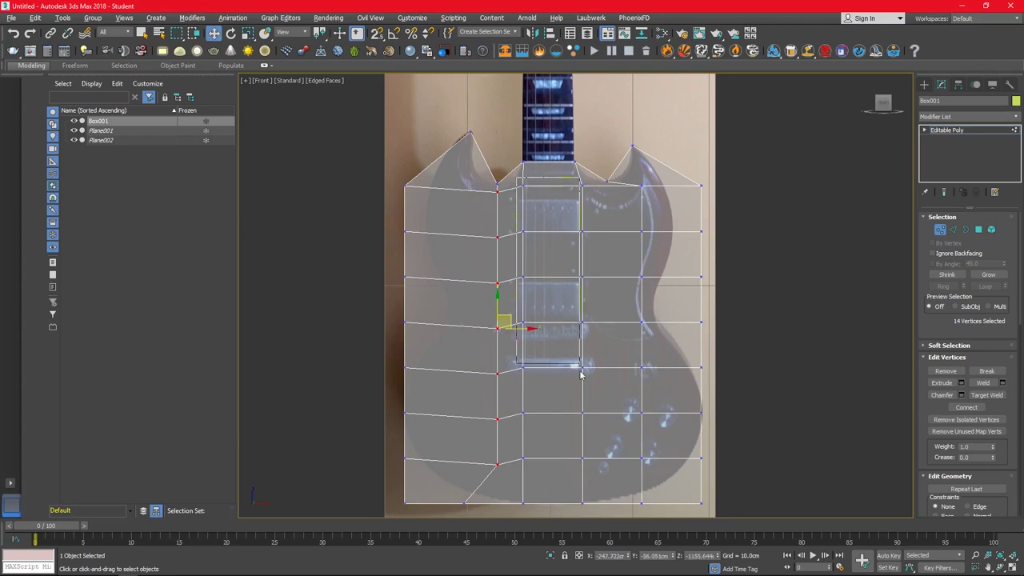
drag(554, 302, 555, 309)
drag(627, 443, 627, 441)
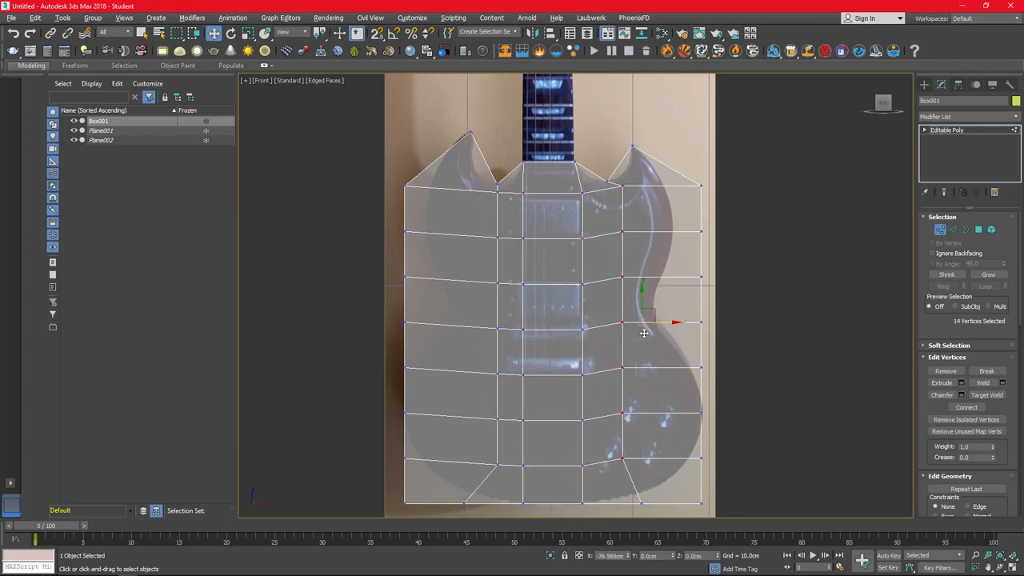
drag(643, 310, 608, 310)
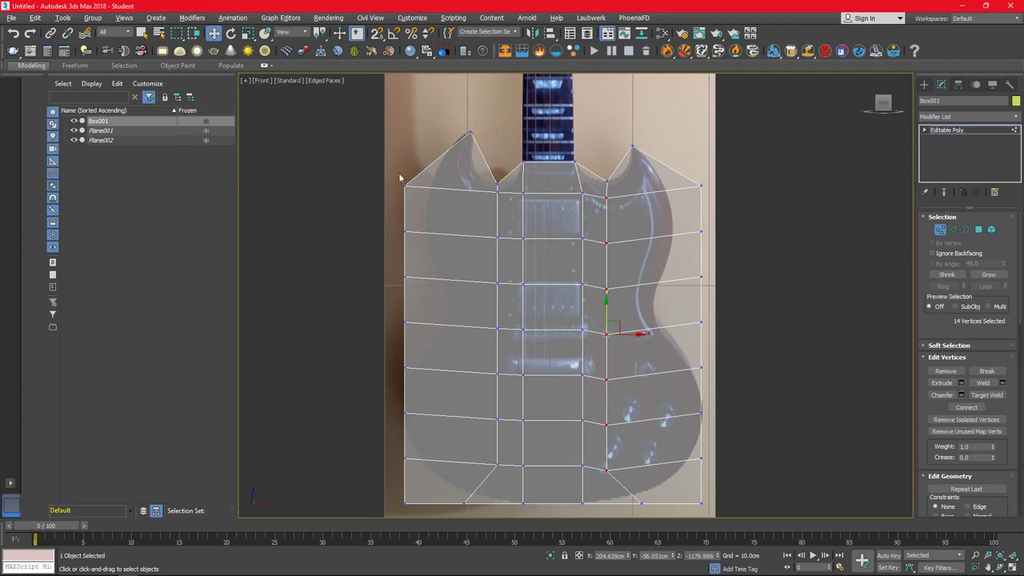
- Shape the upper-left horn and left waist vertices along the body outline
drag(428, 189, 465, 130)
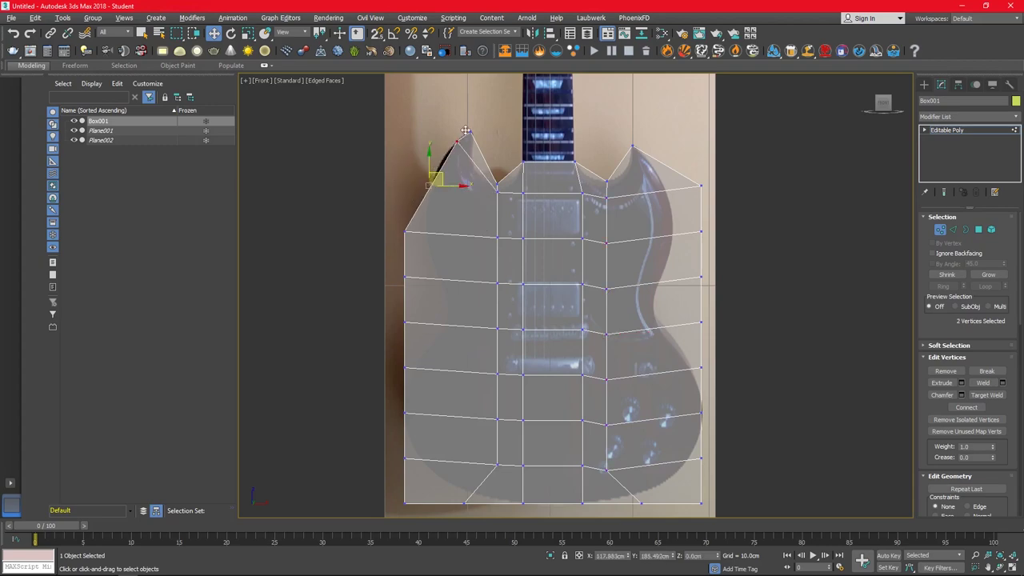
drag(405, 232, 433, 180)
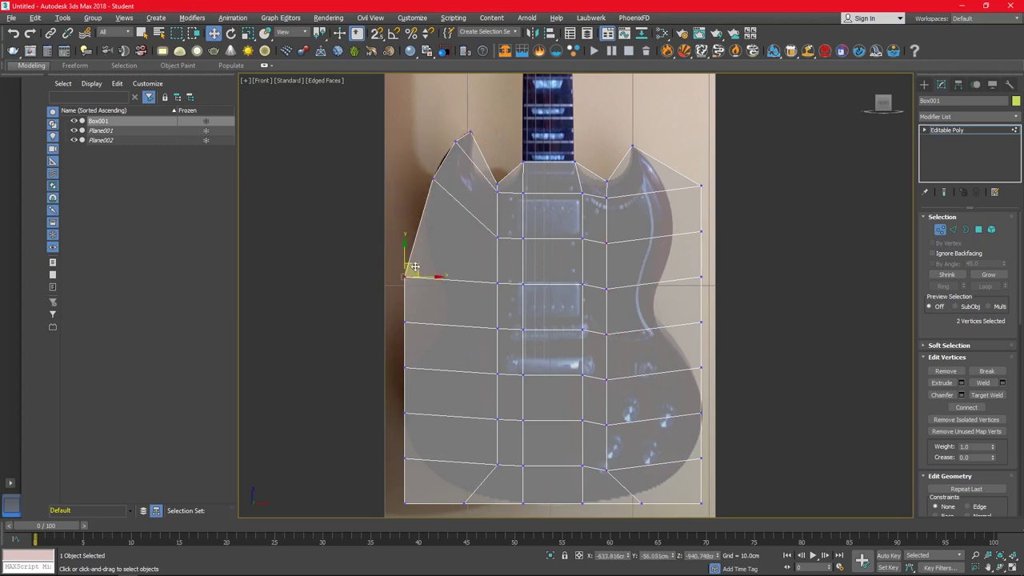
drag(416, 268, 436, 219)
click(405, 323)
drag(414, 312, 447, 268)
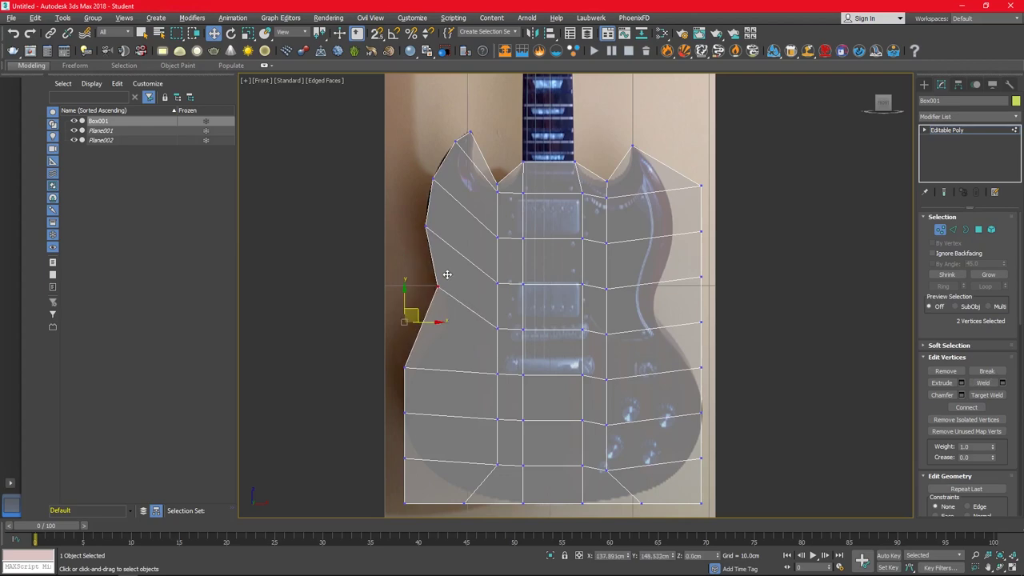
drag(427, 228, 427, 236)
drag(433, 180, 430, 189)
drag(455, 142, 447, 152)
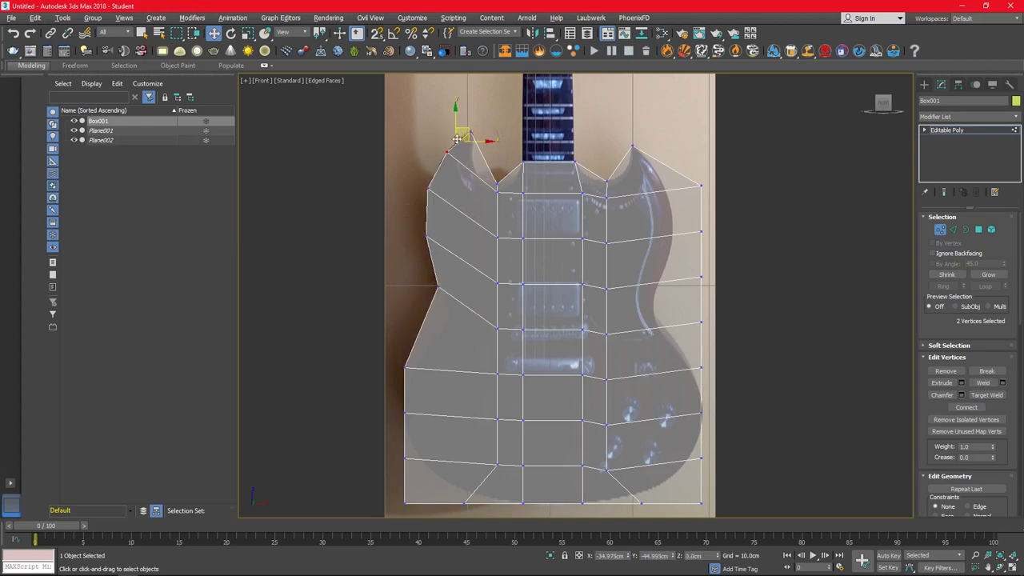
click(437, 283)
drag(445, 280, 454, 309)
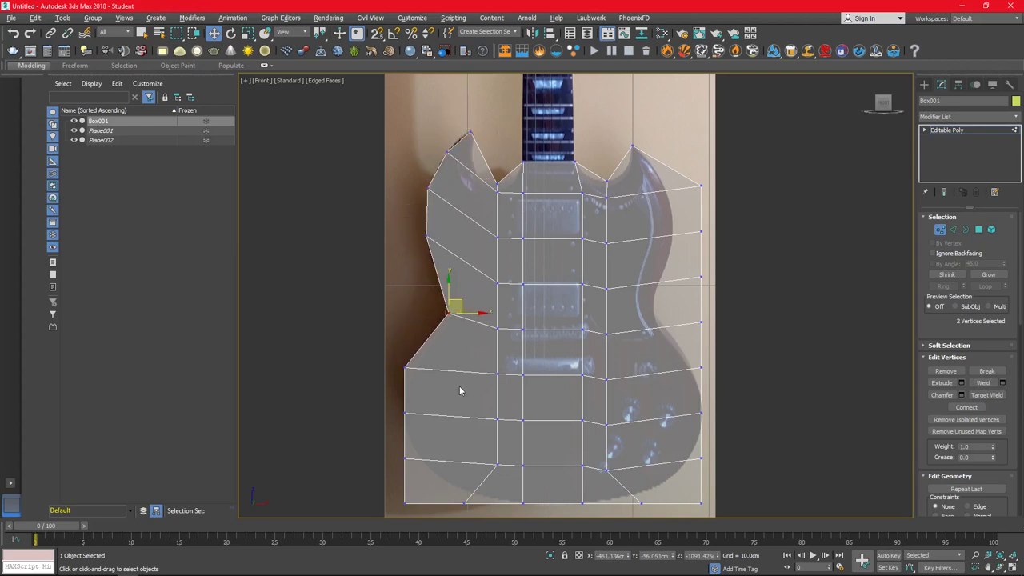
- Shape the lower-left edge and round off the bottom-right corner vertices
middle_drag(460, 391, 474, 328)
click(419, 349)
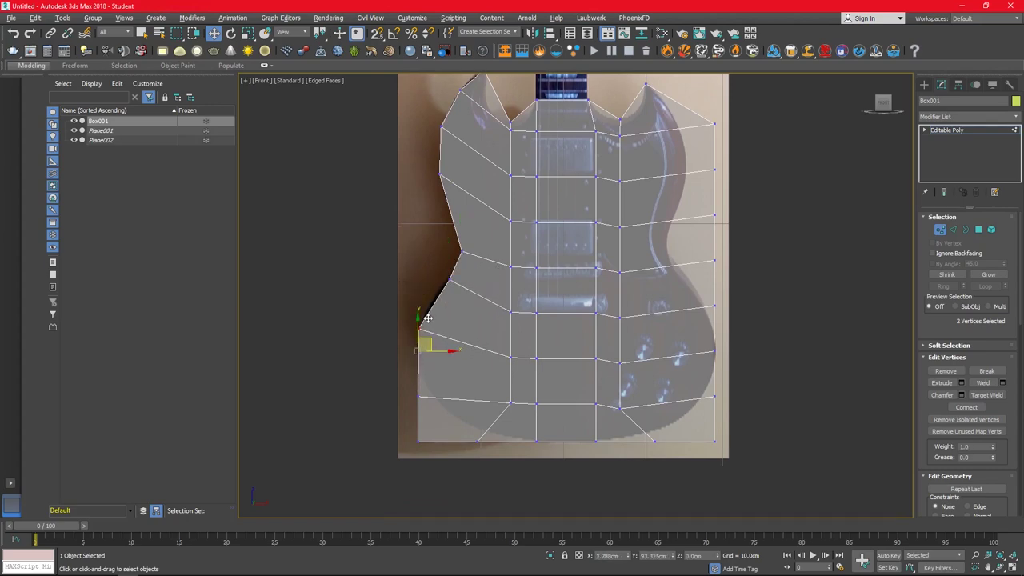
drag(431, 309, 446, 296)
click(419, 395)
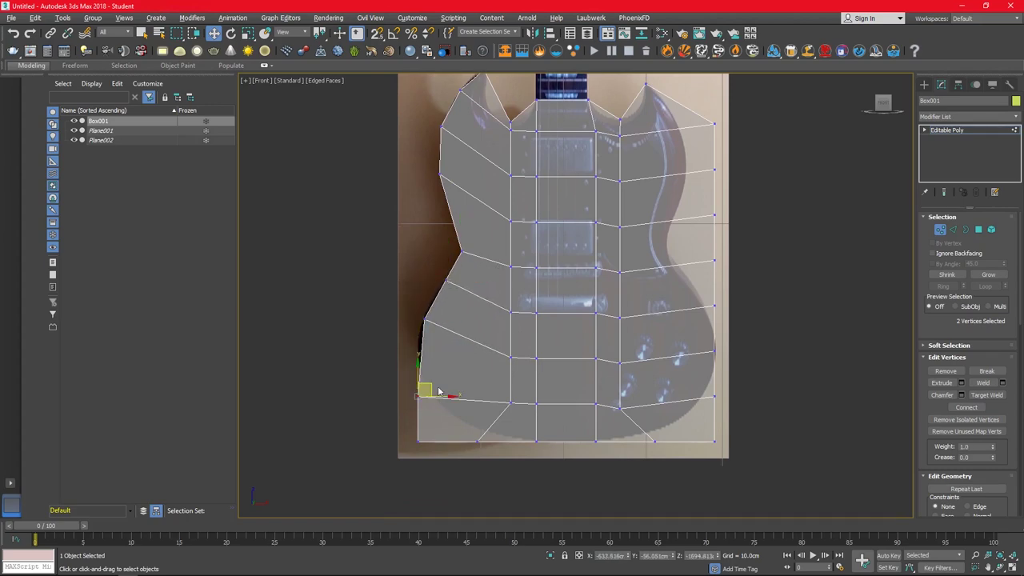
mouse_move(414, 391)
mouse_down()
mouse_move(432, 310)
mouse_move(434, 370)
mouse_move(484, 417)
mouse_up()
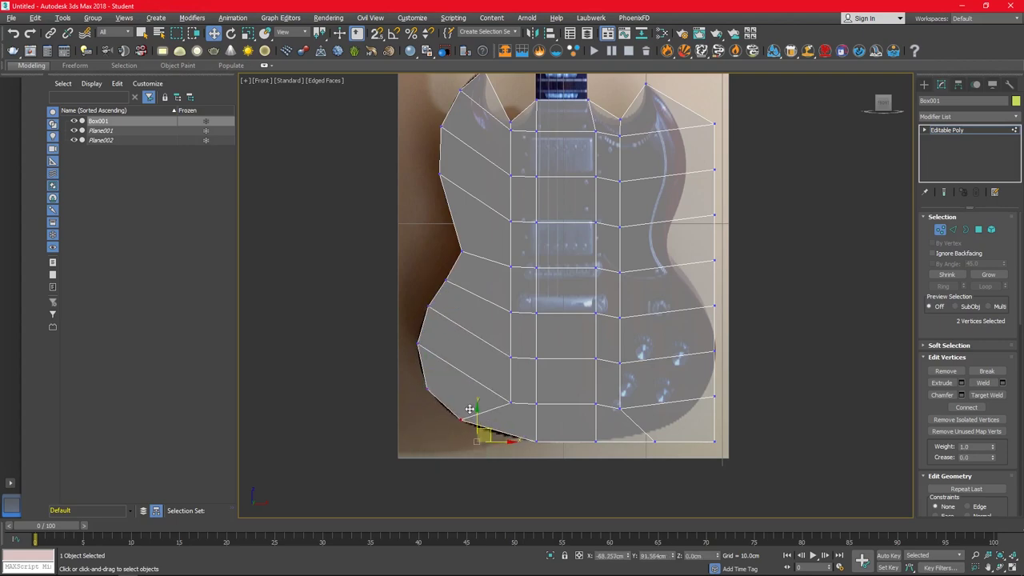
key(ctrl+z)
drag(658, 440, 655, 409)
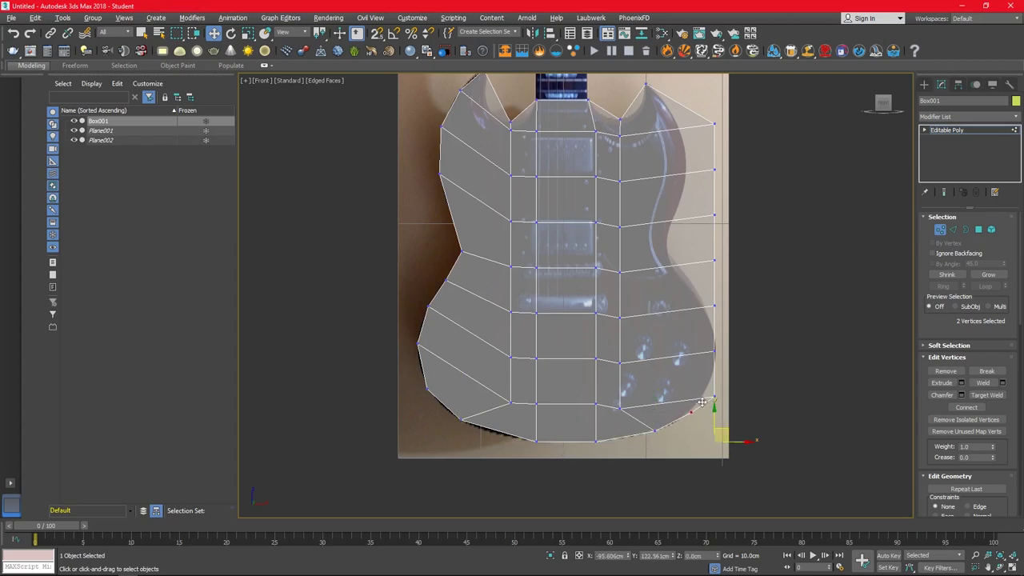
drag(702, 398, 718, 393)
- Pull the right horn and right-edge vertices onto the body outline
middle_drag(659, 138, 631, 194)
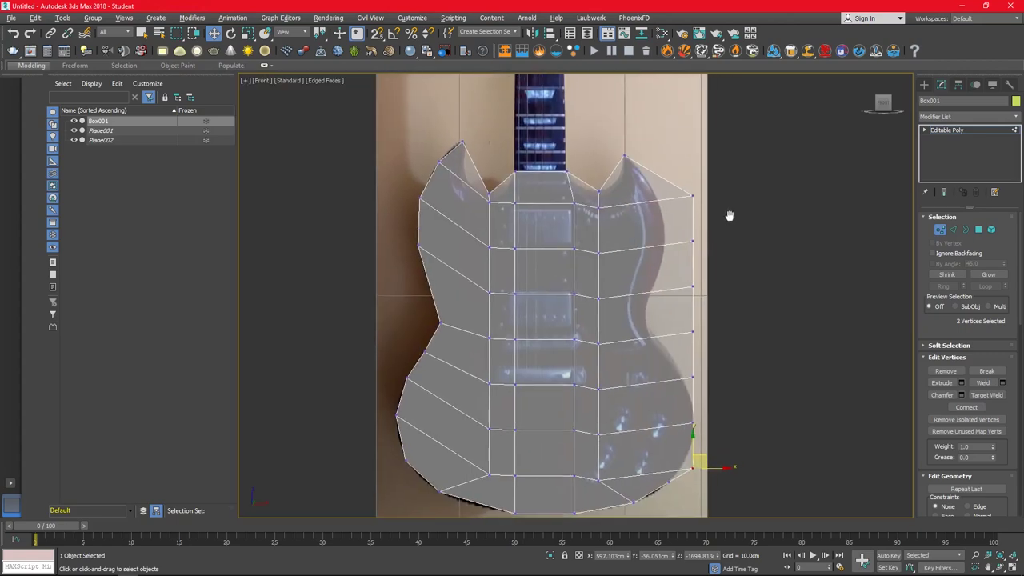
drag(698, 190, 653, 166)
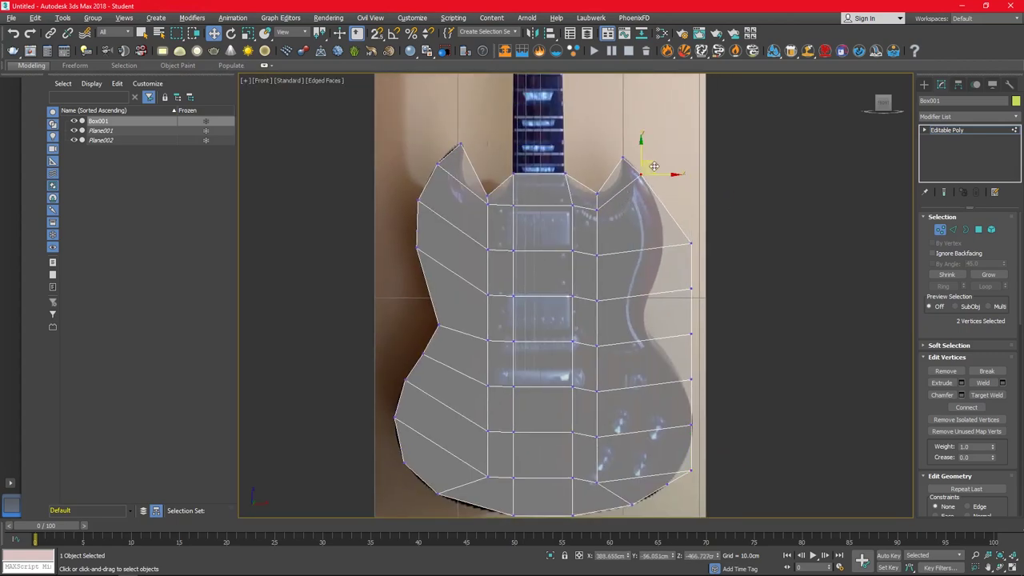
drag(702, 232, 672, 204)
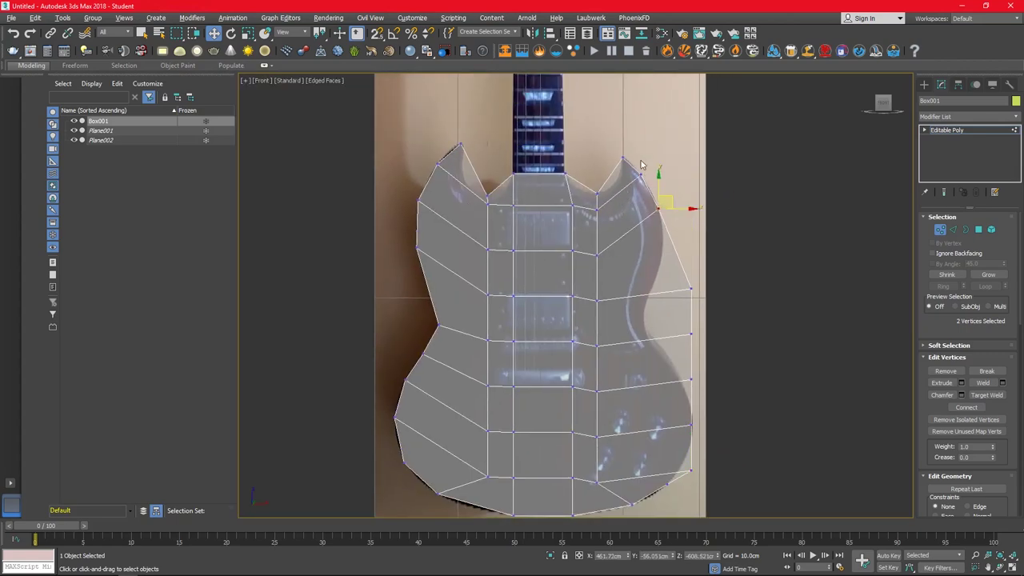
drag(704, 276, 675, 264)
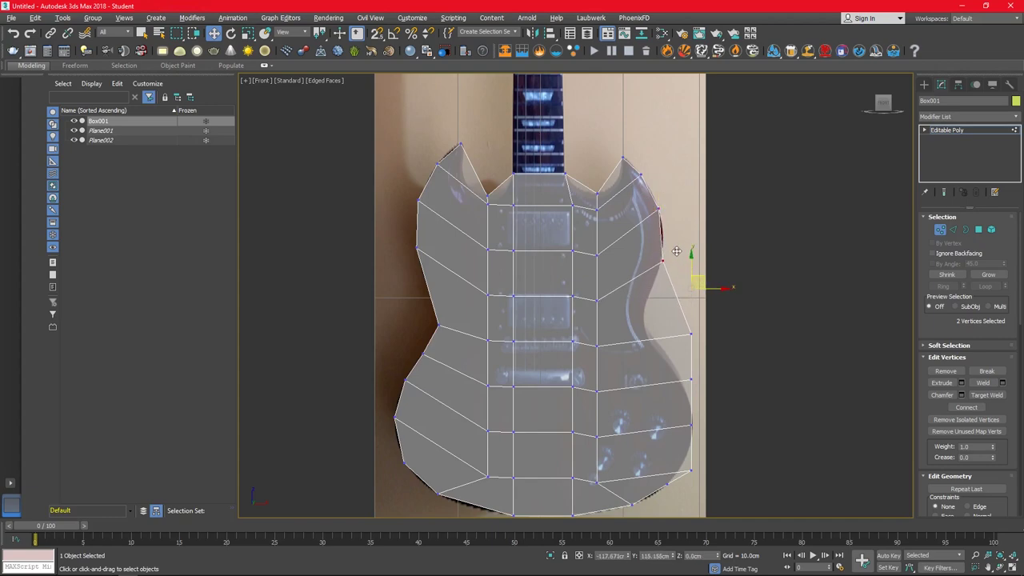
drag(698, 333, 663, 306)
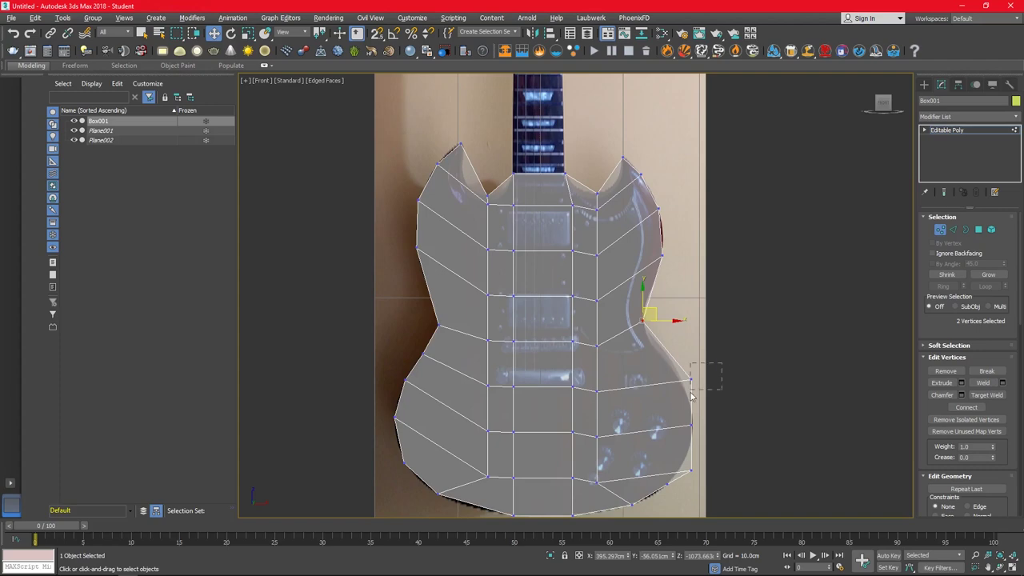
mouse_move(693, 397)
mouse_down()
mouse_move(704, 402)
mouse_move(700, 387)
mouse_move(683, 472)
mouse_up()
- Orbit the perspective view to inspect the shaped guitar mesh
key(p)
alt+middle_drag(677, 411, 560, 384)
key(f)
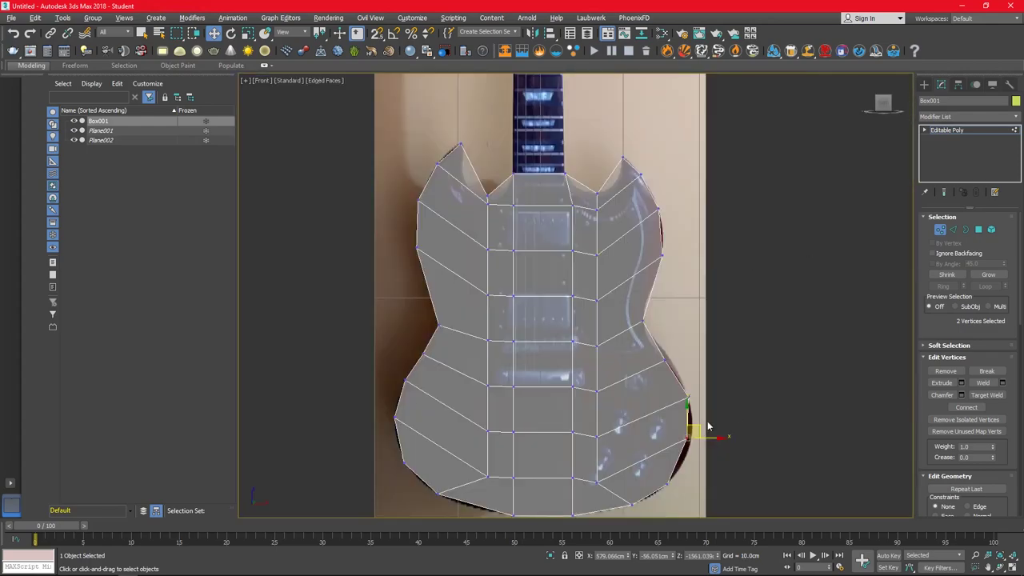
key(p)
mouse_move(698, 428)
alt+middle_down()
mouse_move(606, 419)
mouse_move(605, 432)
alt+middle_up()
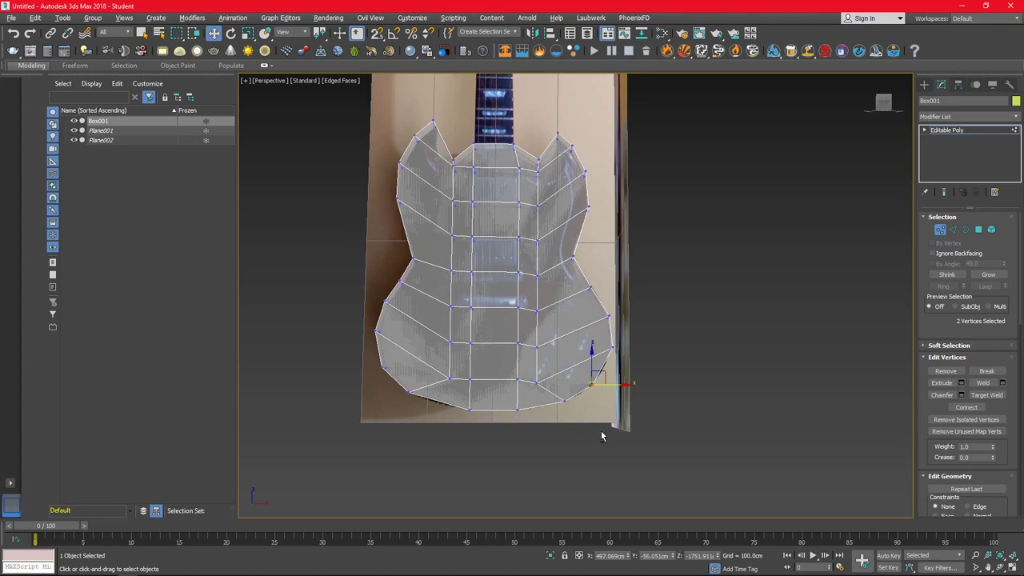
key(alt+w)
key(alt+w)
- Connect the selected edges to add new connecting edges
key(2)
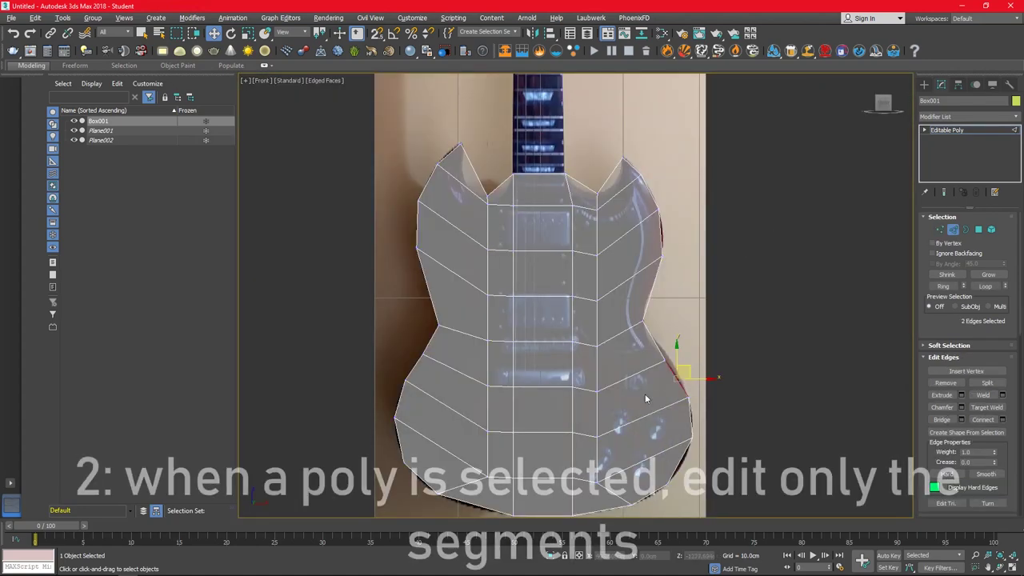
click(999, 421)
click(582, 349)
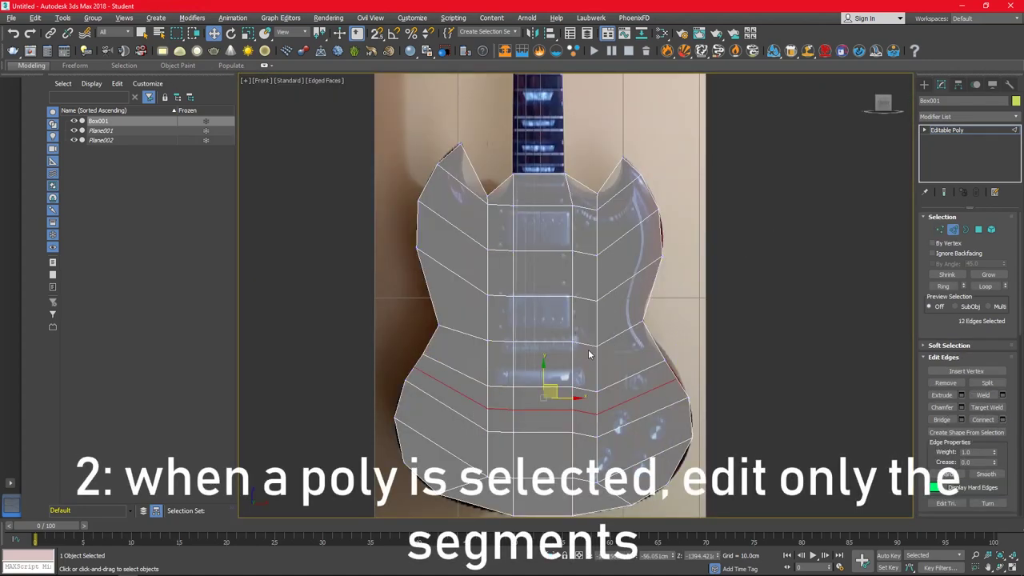
- Move the paired left and right waist vertices to fit the photo outline
key(1)
click(432, 350)
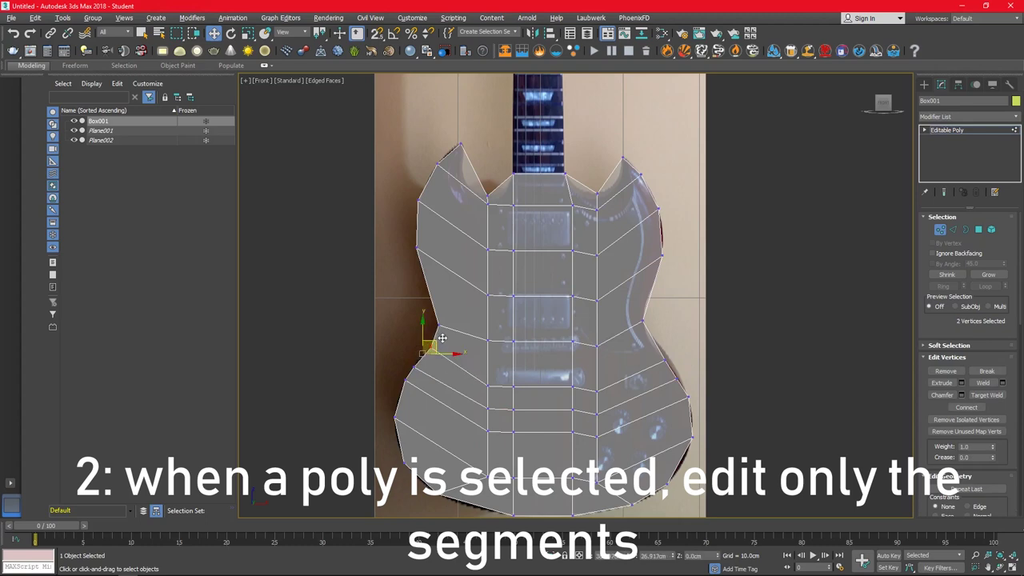
click(666, 352)
drag(672, 350, 665, 340)
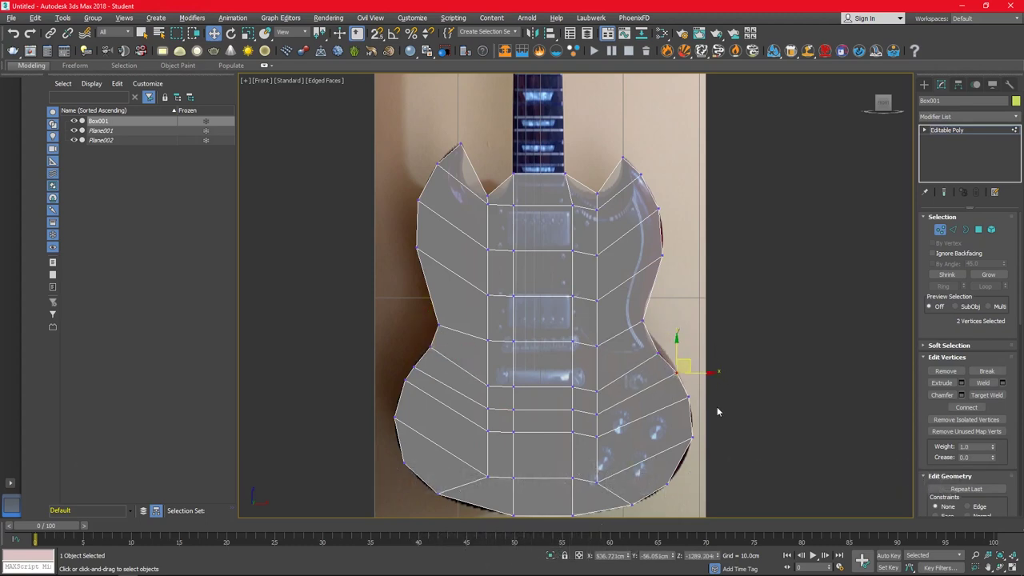
- Adjust the body-side outline vertices to follow the reference photo
key(2)
click(688, 409)
click(512, 436)
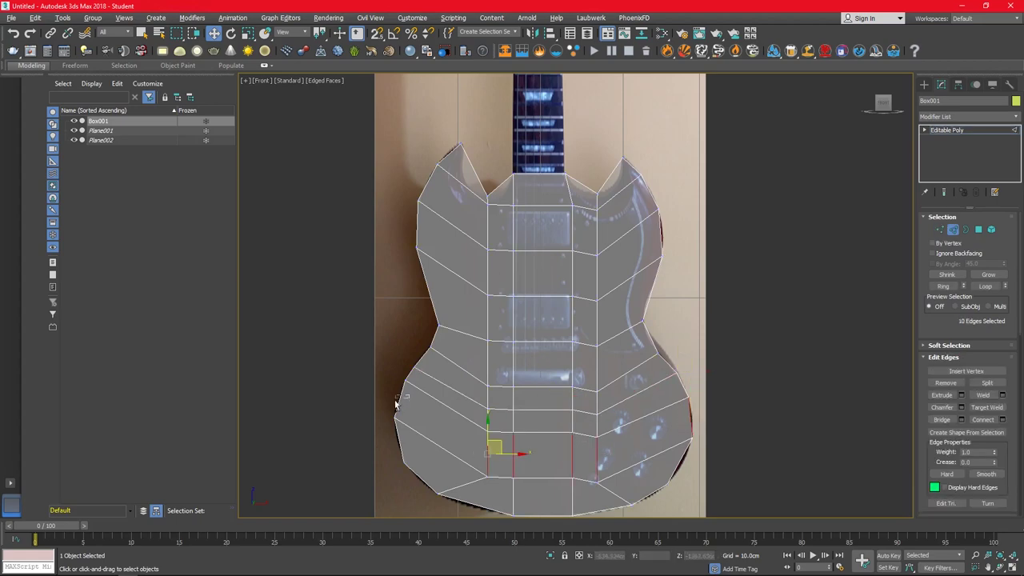
key(1)
click(400, 398)
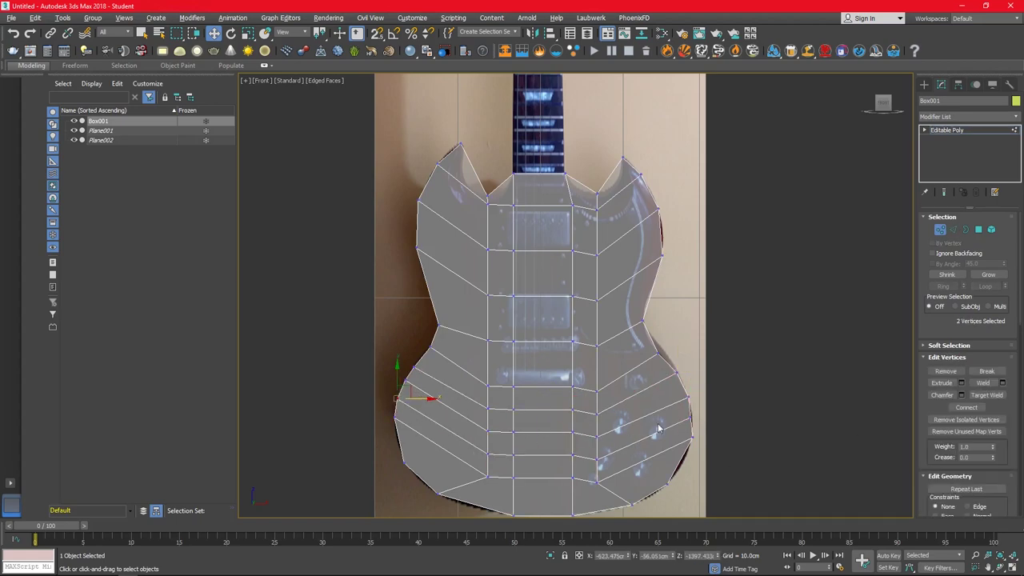
drag(658, 430, 712, 418)
- Connect the vertical edges across the lower body into a new horizontal loop
key(2)
click(682, 458)
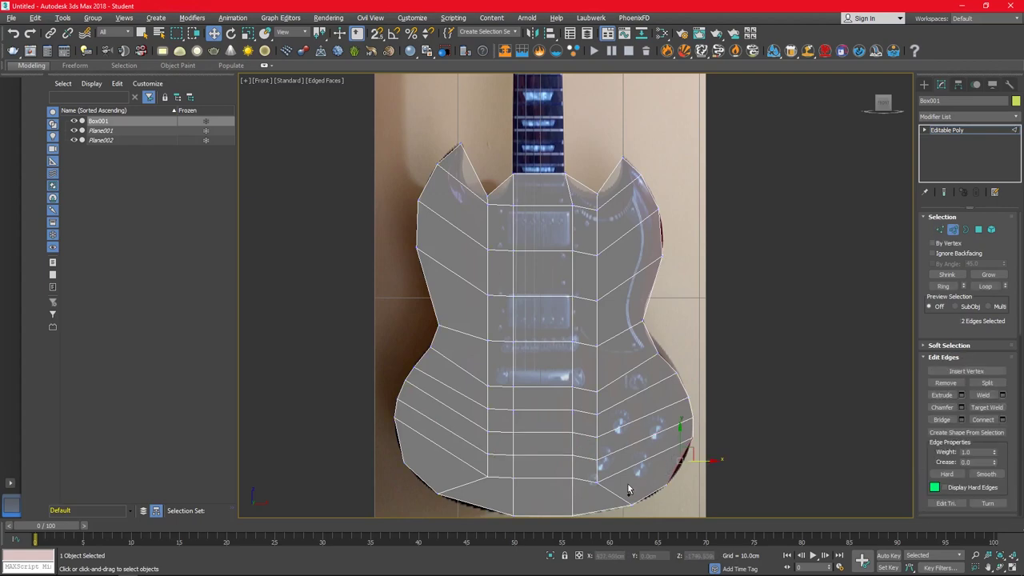
drag(461, 494, 459, 489)
click(984, 419)
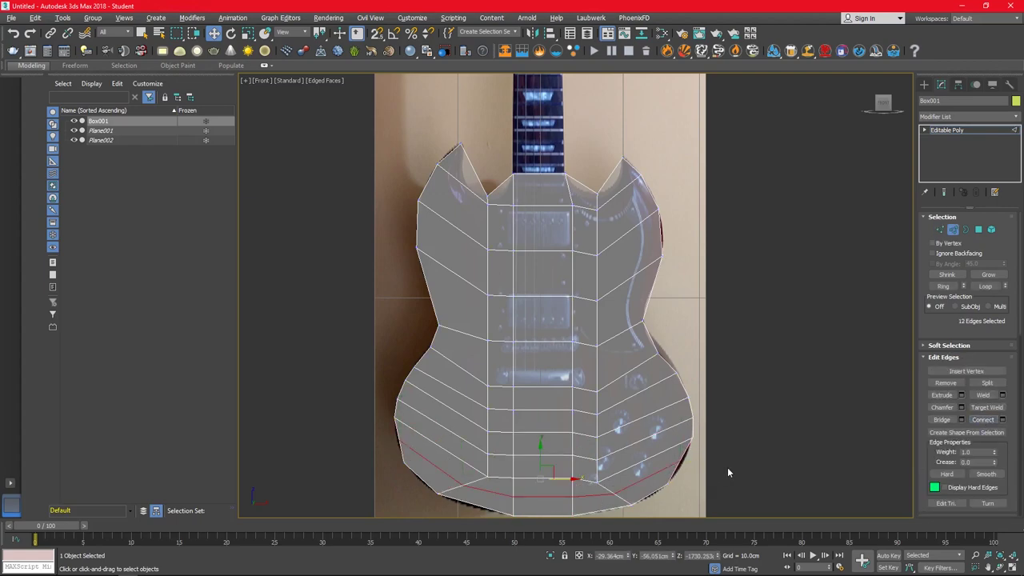
- Recentre the view and add a new edge loop across the waist
key(1)
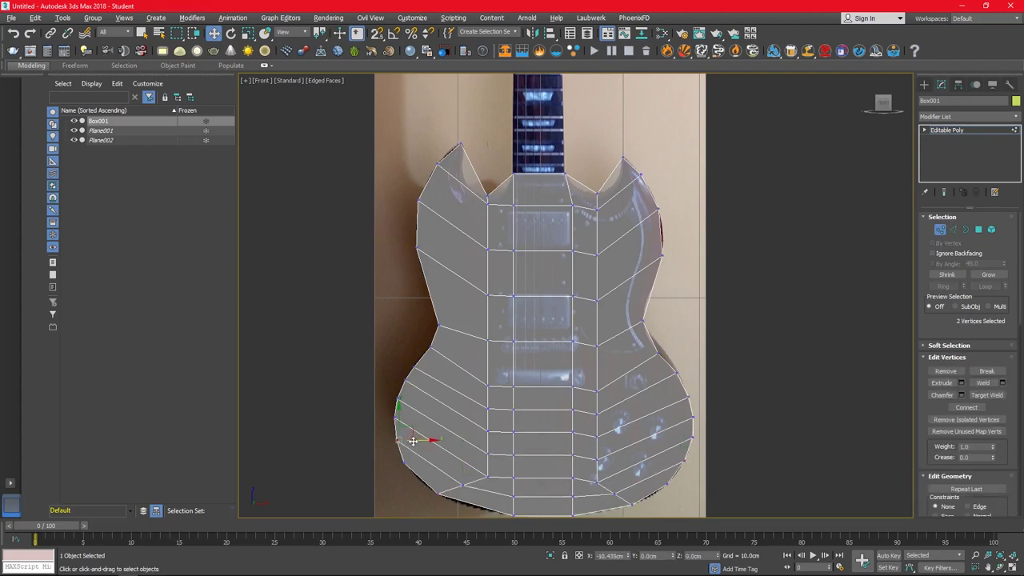
middle_drag(391, 479, 387, 451)
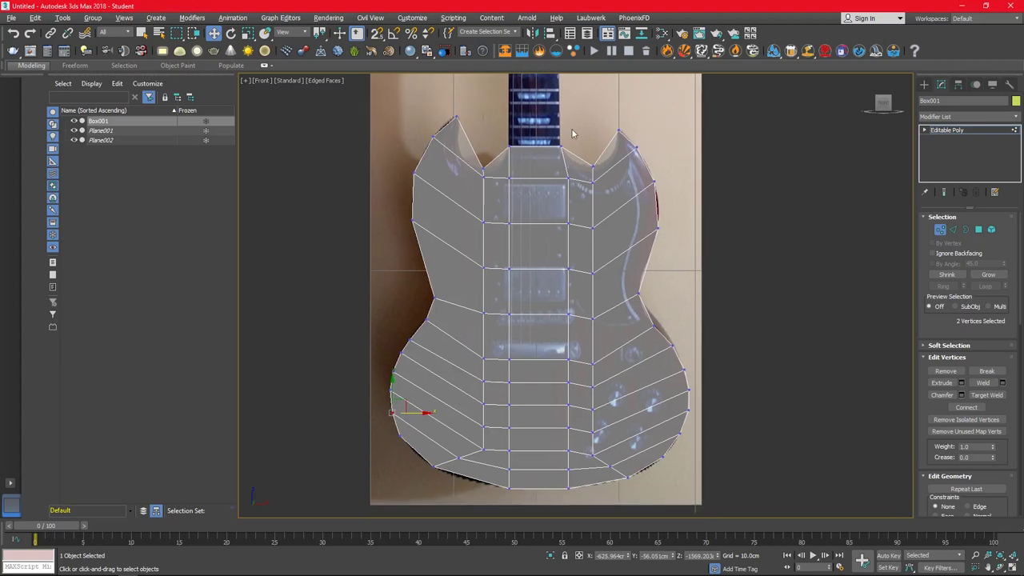
key(2)
click(422, 282)
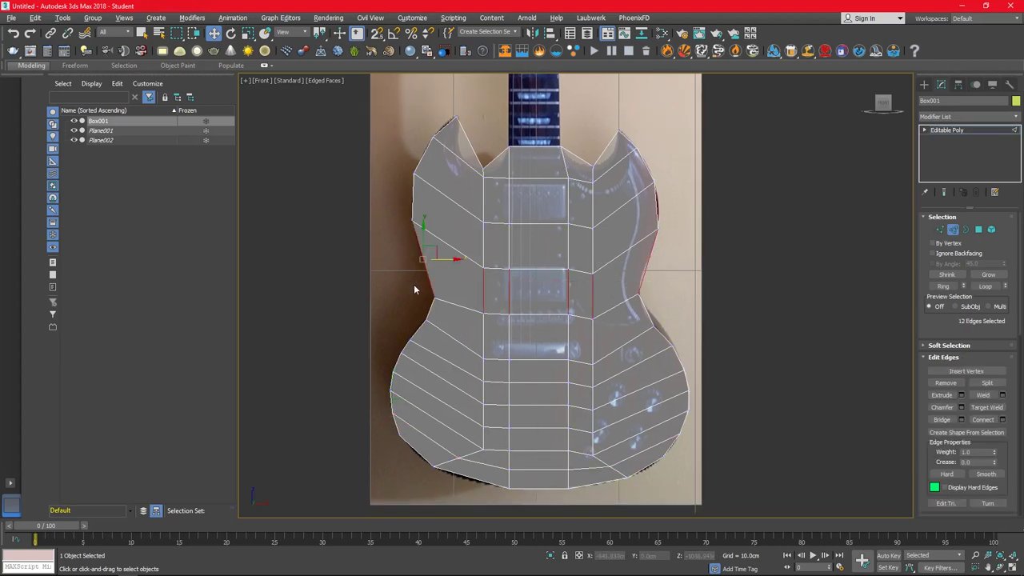
- Select the vertical edges running down the left body column
key(1)
drag(636, 236, 670, 264)
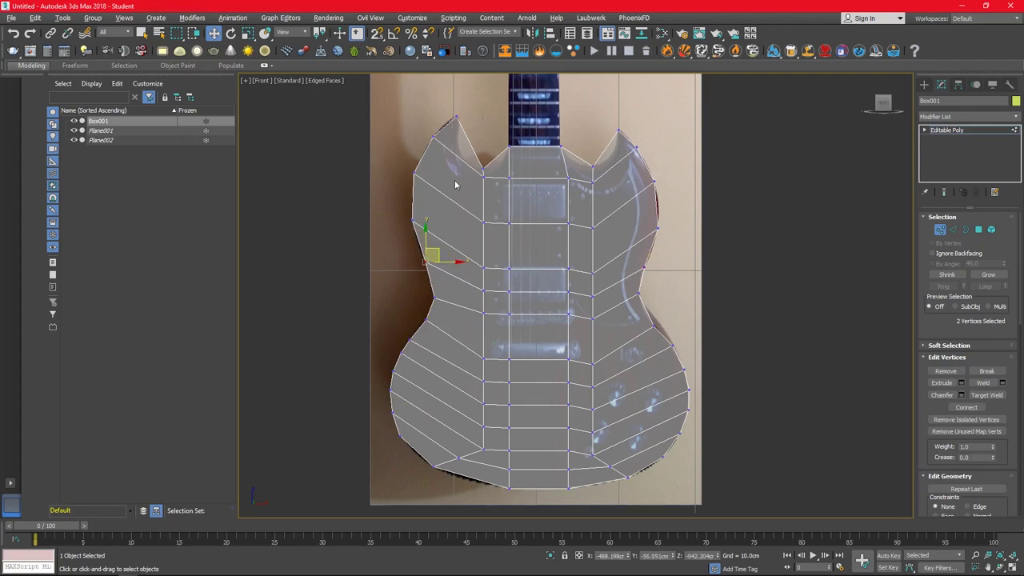
drag(462, 390, 464, 434)
key(2)
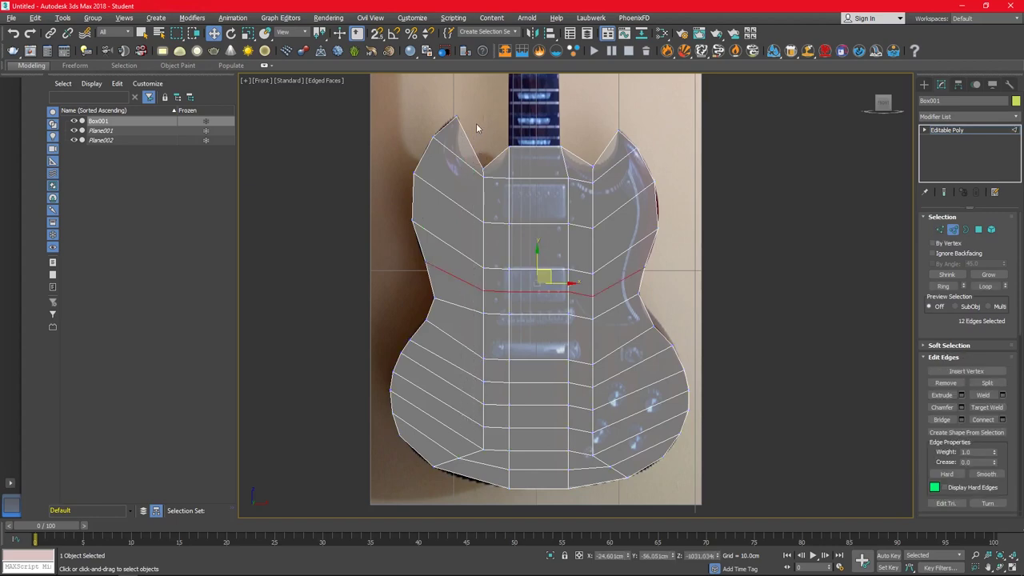
drag(474, 121, 469, 439)
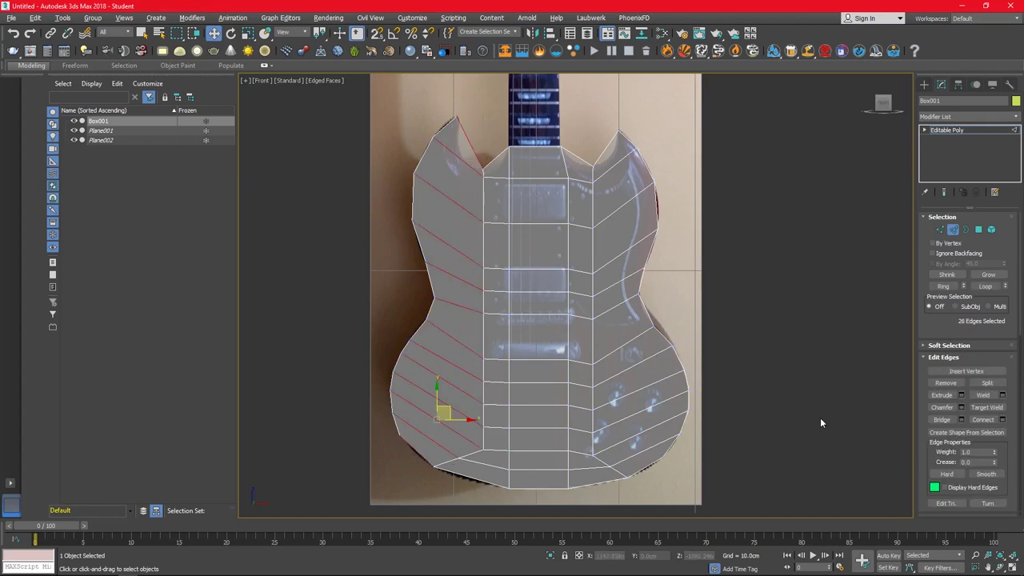
- Connect the 26 left-column edges into a new vertical edge loop
click(982, 419)
key(1)
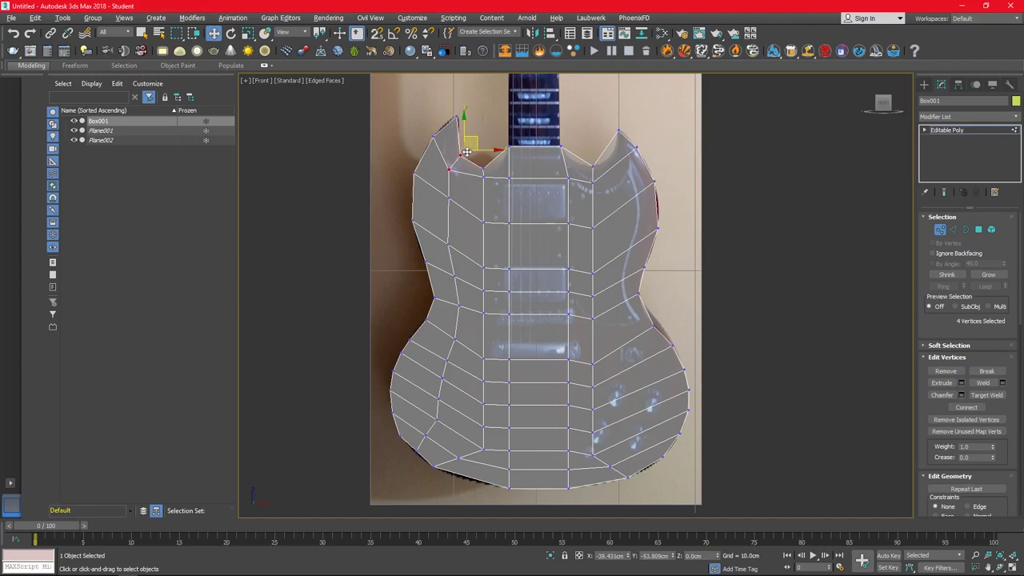
key(2)
click(1002, 420)
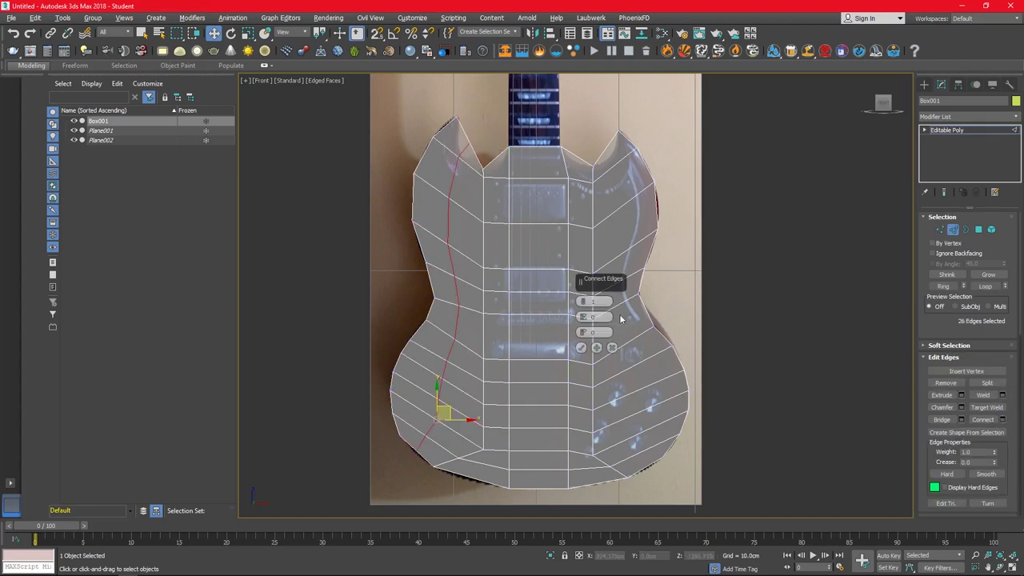
click(580, 347)
- Pull the left horn tip vertices up into a sharp point
key(1)
scroll(411, 462, up, 4)
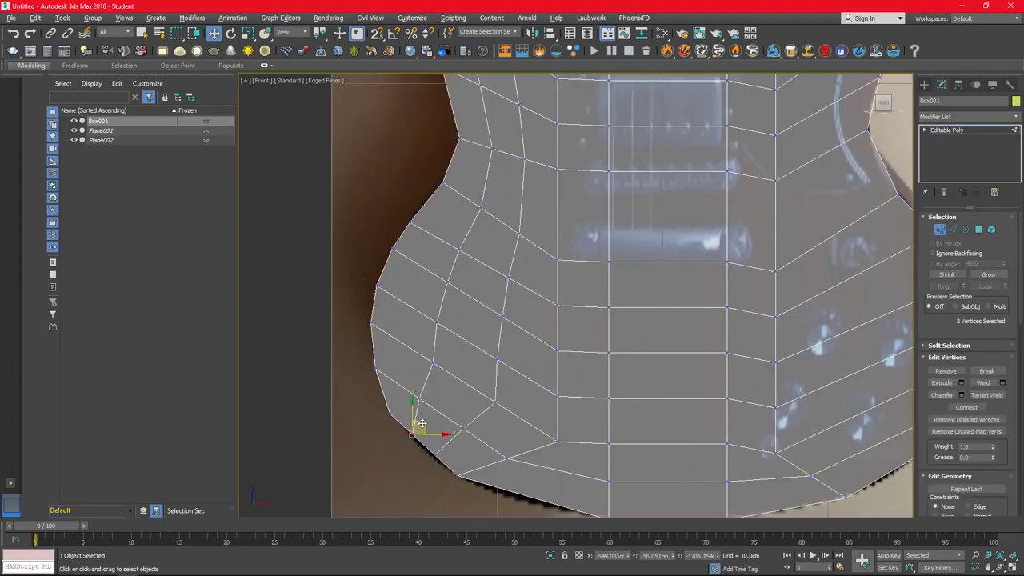
scroll(444, 449, down, 5)
scroll(476, 124, up, 5)
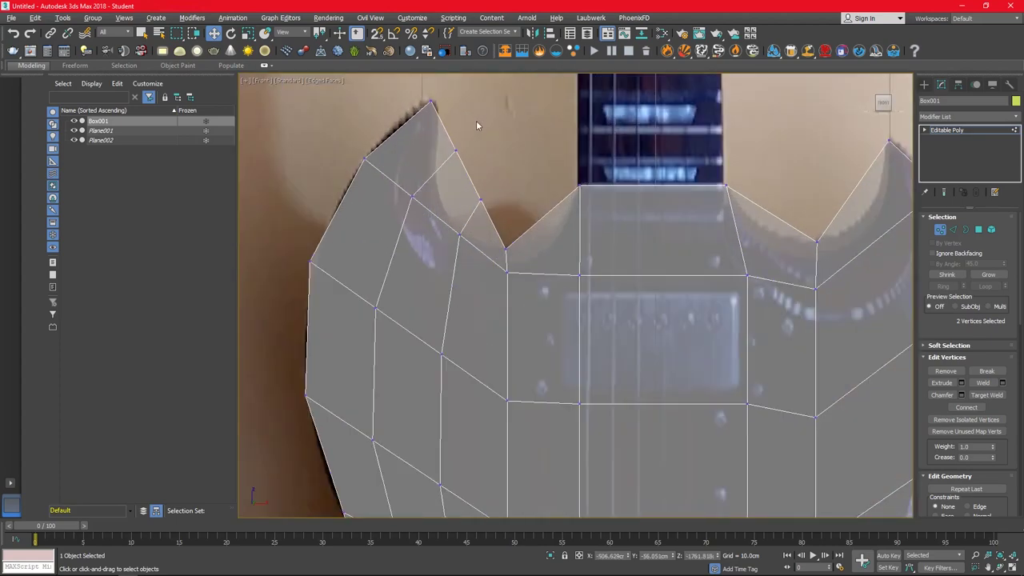
click(415, 194)
drag(424, 182, 448, 81)
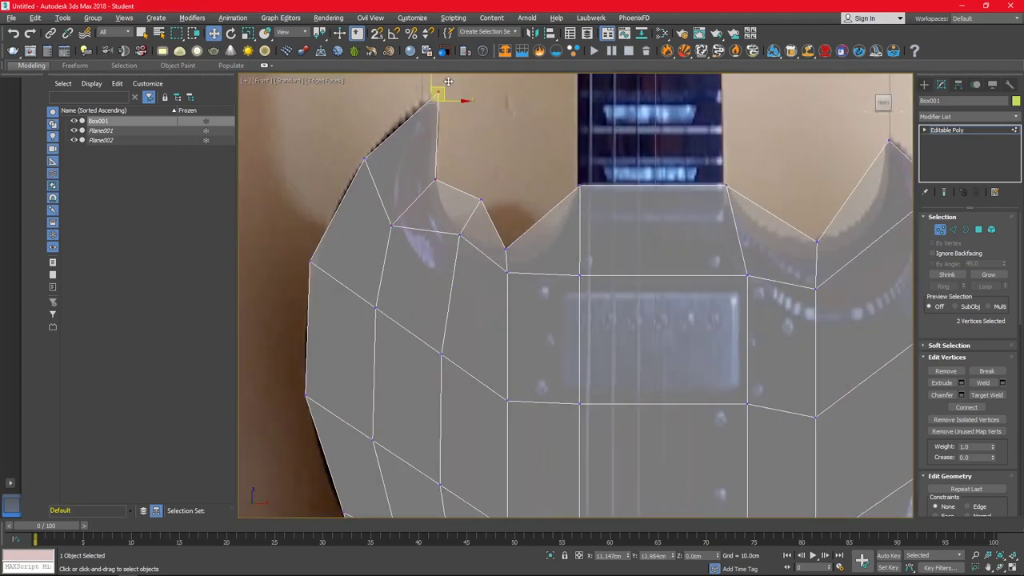
- Fit the left horn's inner vertices onto the cutaway outline
drag(460, 232, 463, 234)
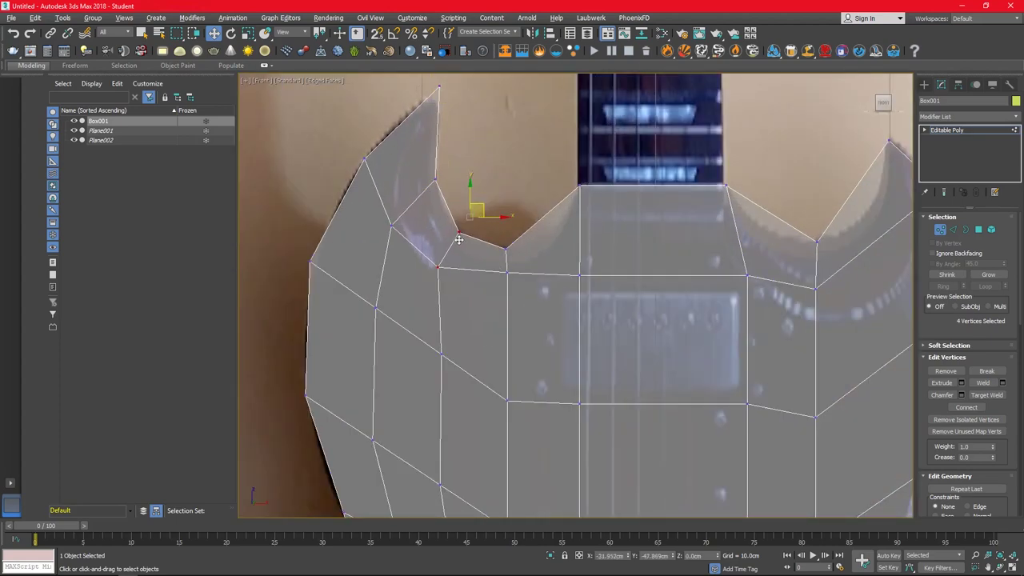
mouse_move(507, 181)
ctrl+mouse_down()
mouse_move(464, 256)
mouse_move(492, 484)
ctrl+mouse_up()
scroll(475, 294, down, 5)
key(2)
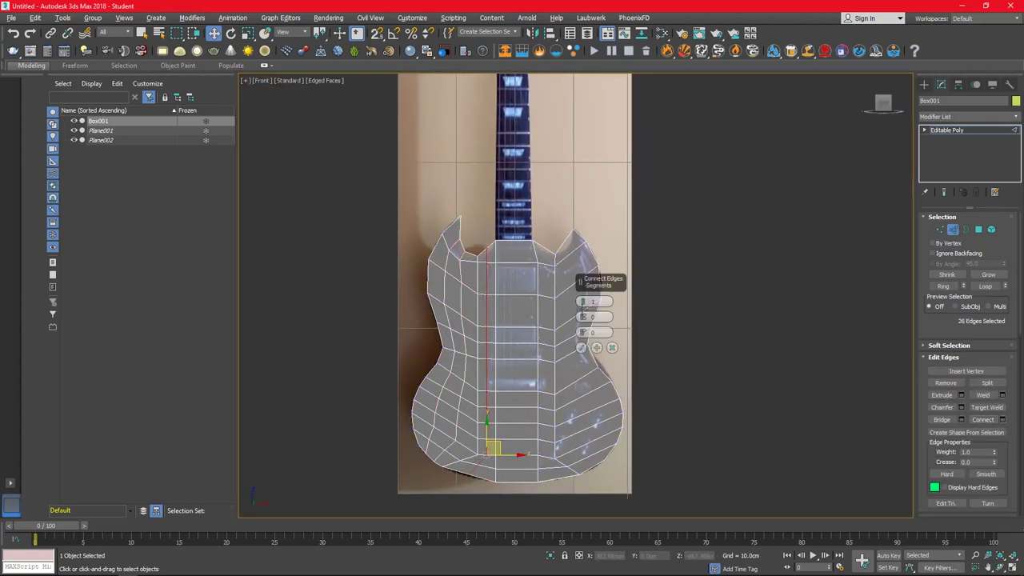
scroll(484, 244, up, 5)
key(1)
mouse_move(491, 260)
mouse_down()
mouse_move(513, 300)
mouse_move(485, 248)
mouse_up()
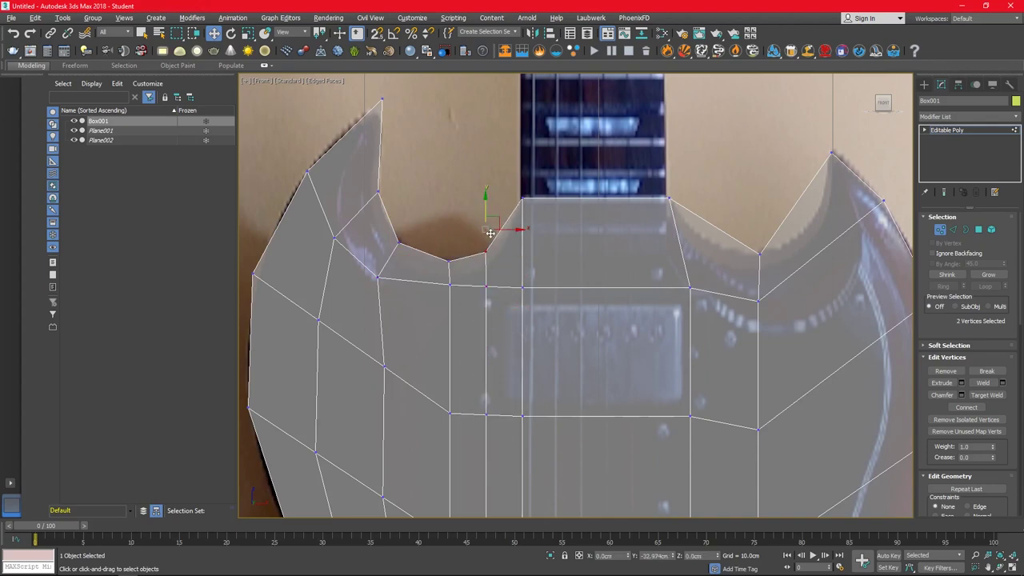
- Nudge a lower-edge vertex onto the body outline
scroll(513, 336, down, 3)
scroll(470, 400, up, 5)
drag(400, 387, 403, 376)
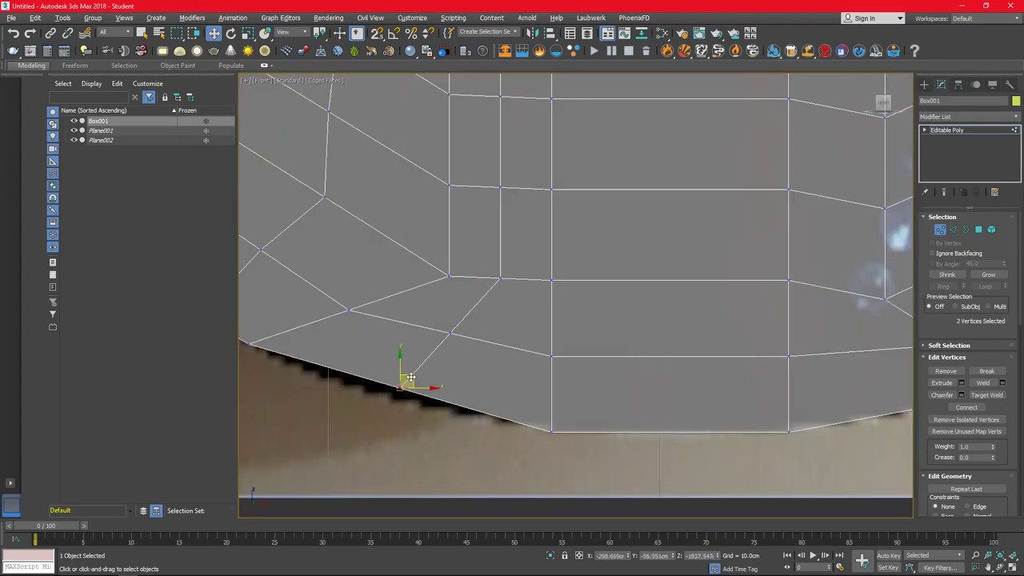
scroll(531, 204, down, 3)
scroll(531, 205, down, 2)
- Connect the right-side edge ring into a new vertical edge loop
key(2)
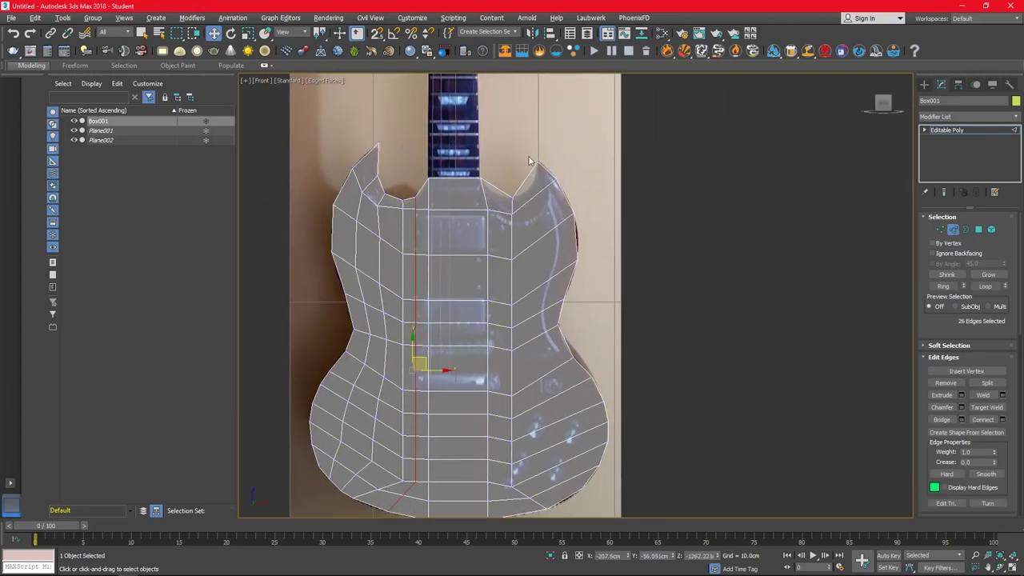
drag(529, 152, 534, 484)
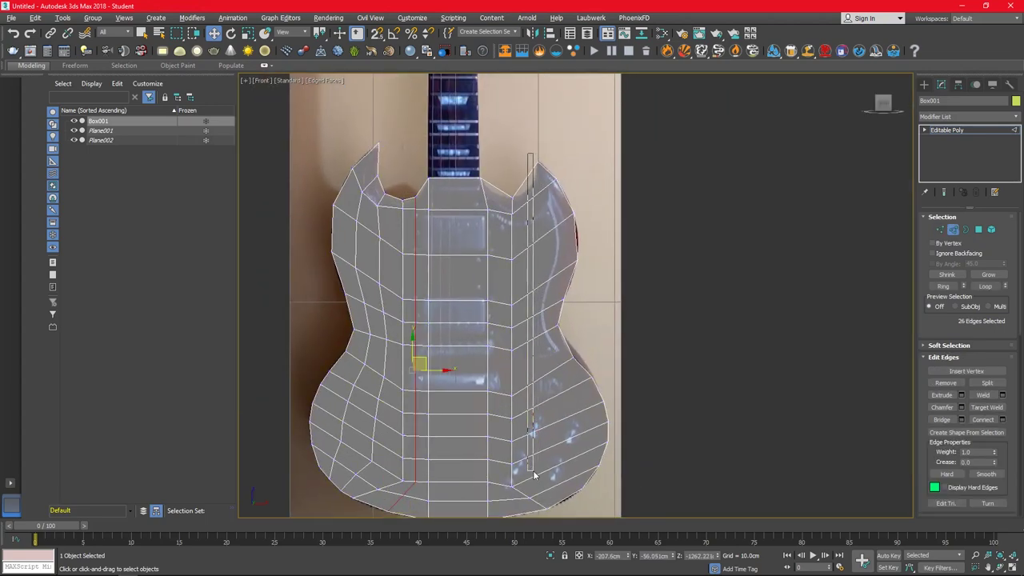
click(1003, 420)
click(588, 335)
key(1)
- Move the right horn's tip and inner vertices to match the photo's cutaway
scroll(589, 418, up, 2)
scroll(549, 313, up, 5)
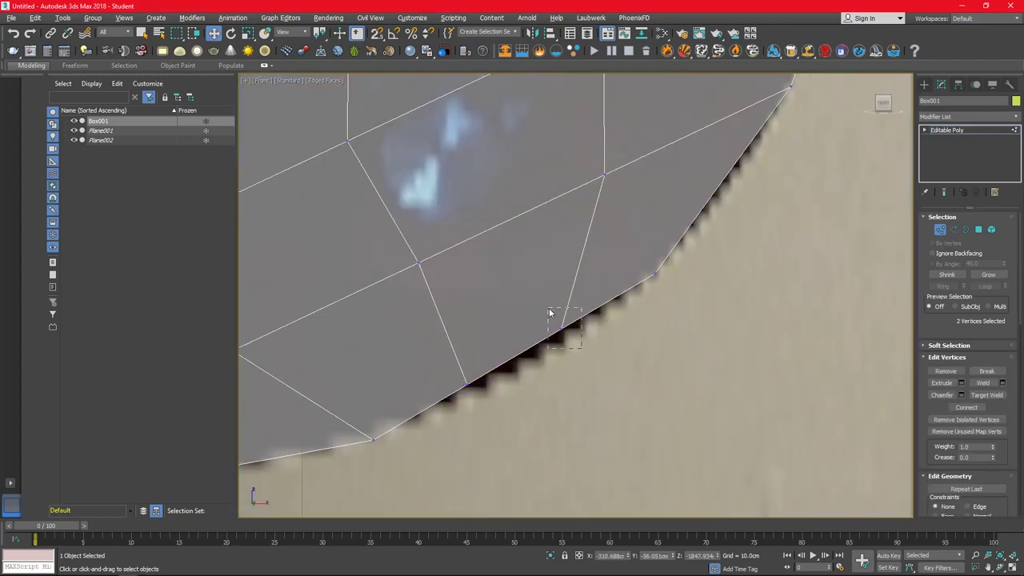
drag(550, 313, 551, 313)
scroll(520, 336, down, 5)
scroll(489, 228, up, 4)
drag(483, 222, 513, 252)
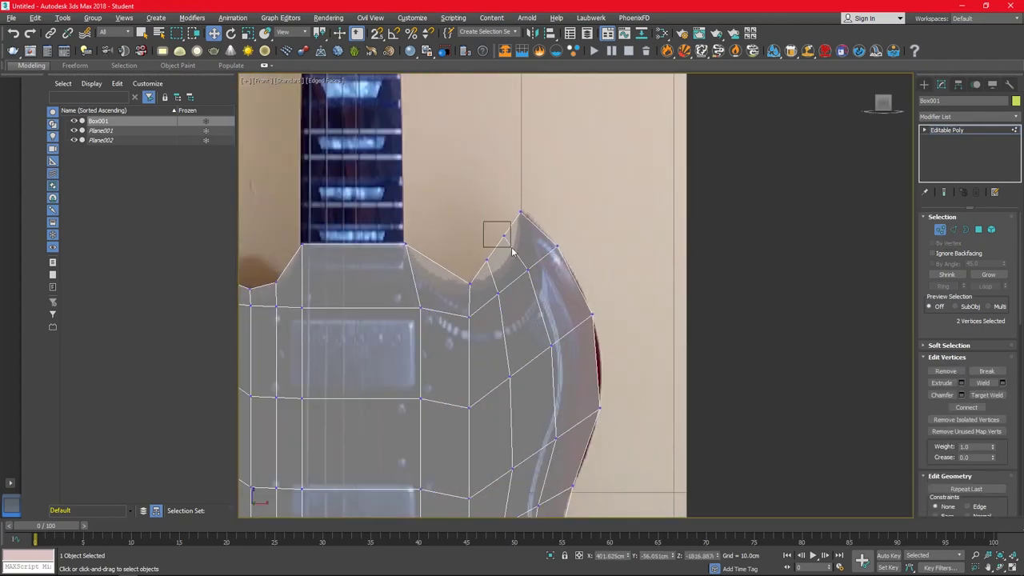
scroll(516, 232, up, 3)
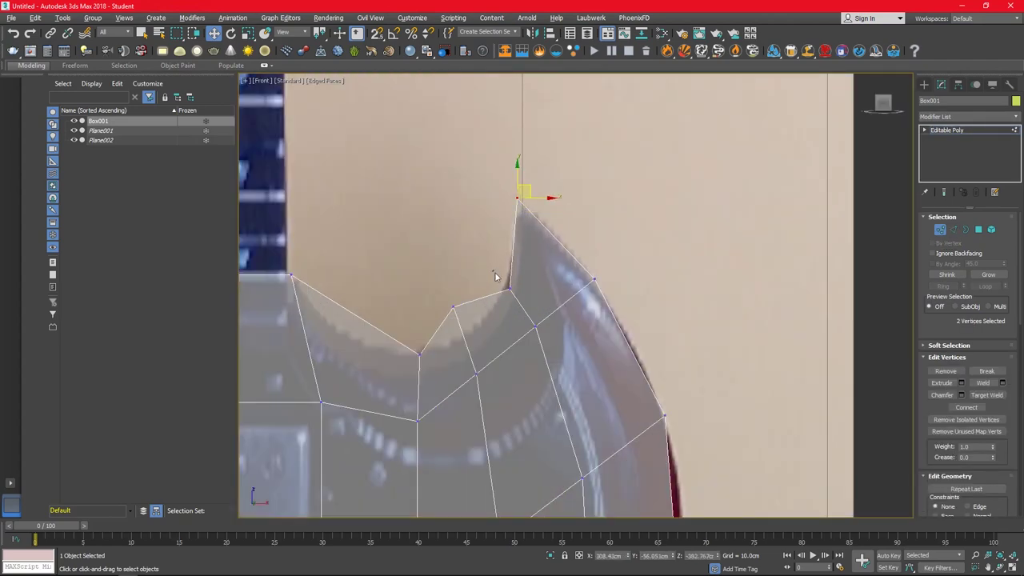
drag(476, 324, 430, 332)
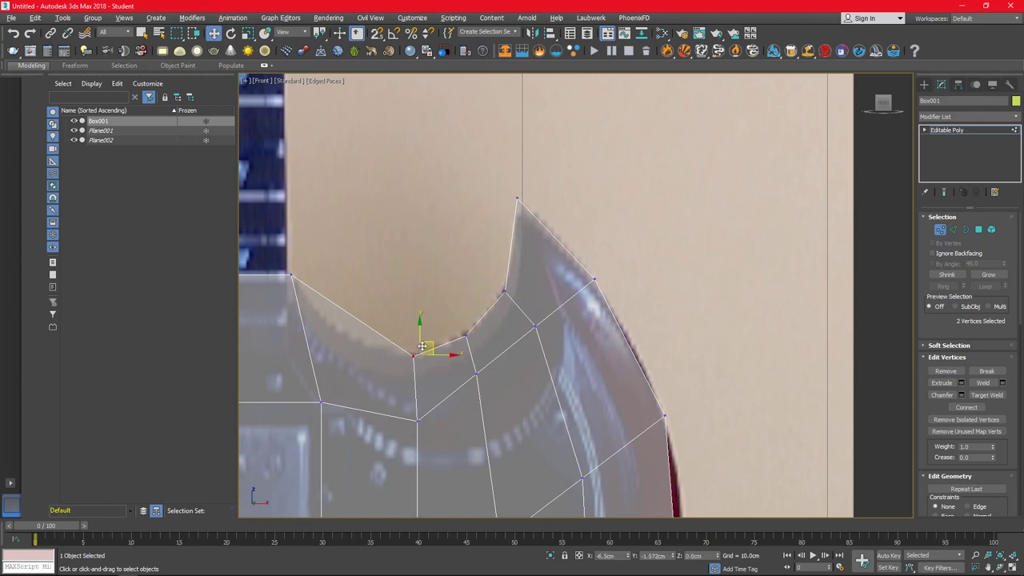
scroll(424, 336, down, 5)
scroll(387, 314, up, 2)
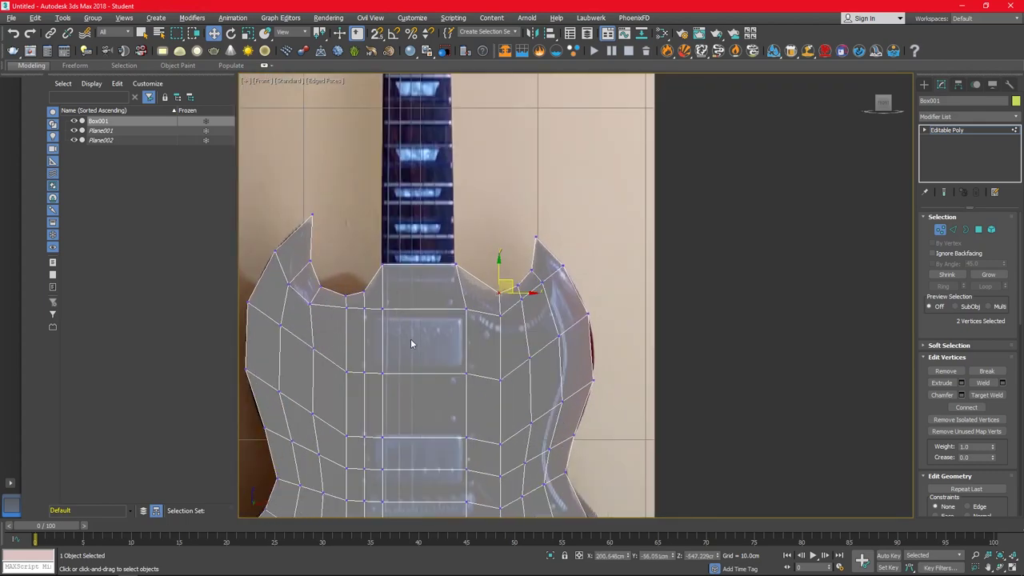
- Connect the centre-seam edges, minus three, into new vertical loops through the body
key(2)
scroll(474, 326, down, 3)
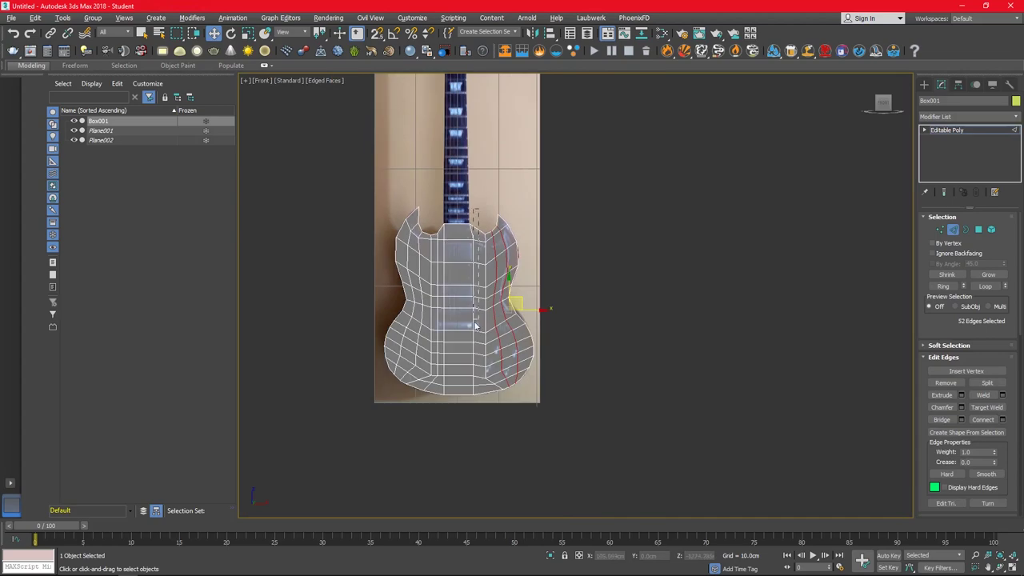
drag(484, 408, 485, 404)
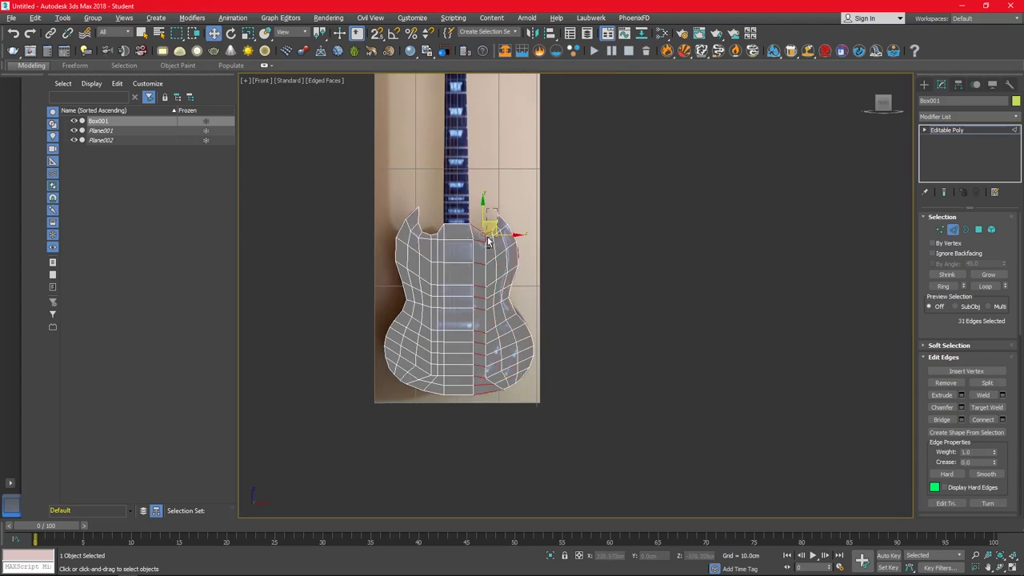
alt+click(488, 242)
scroll(471, 279, up, 3)
click(1001, 418)
click(590, 337)
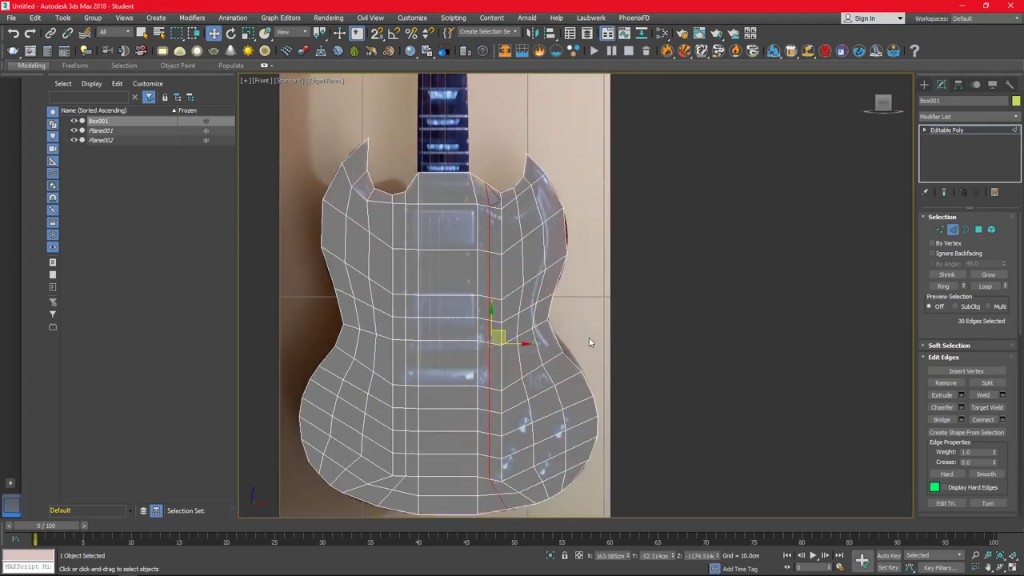
click(589, 334)
- Add another edge loop through a ring of edges across the body
middle_drag(514, 213, 522, 167)
click(491, 435)
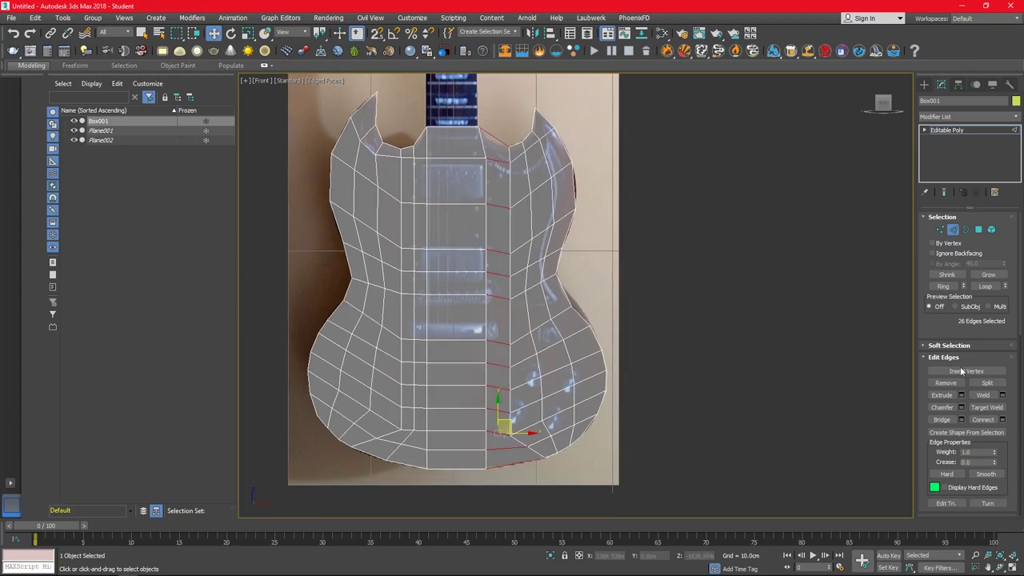
shift+click(498, 424)
click(1001, 418)
click(581, 348)
- Add more vertical edges to the selection and connect them into another loop
key(1)
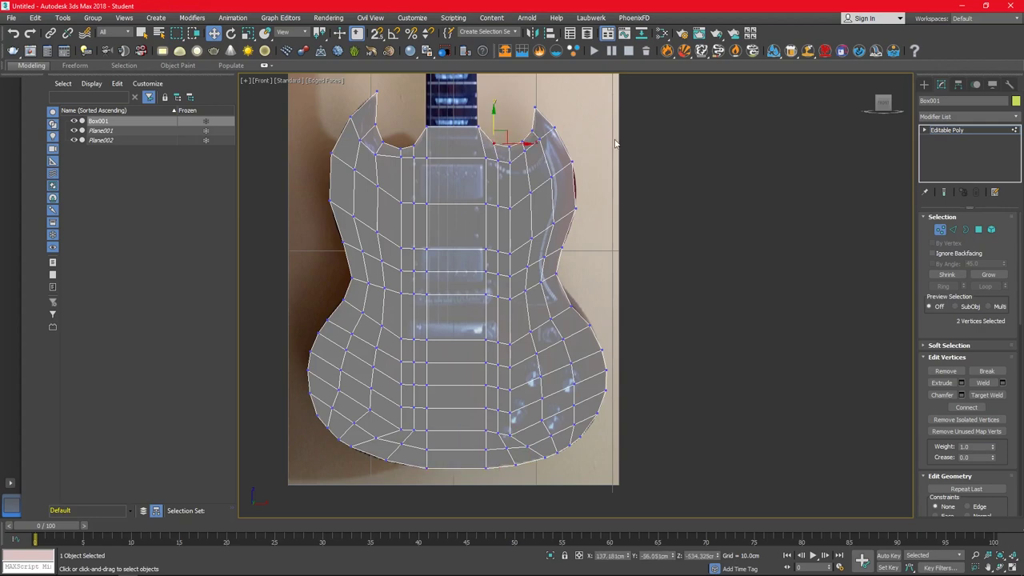
key(2)
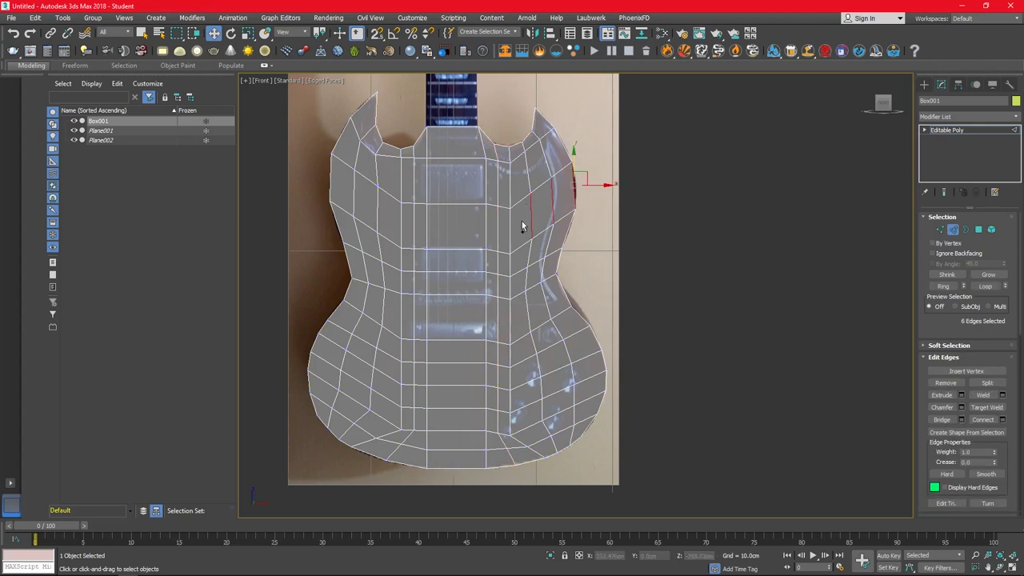
ctrl+click(400, 214)
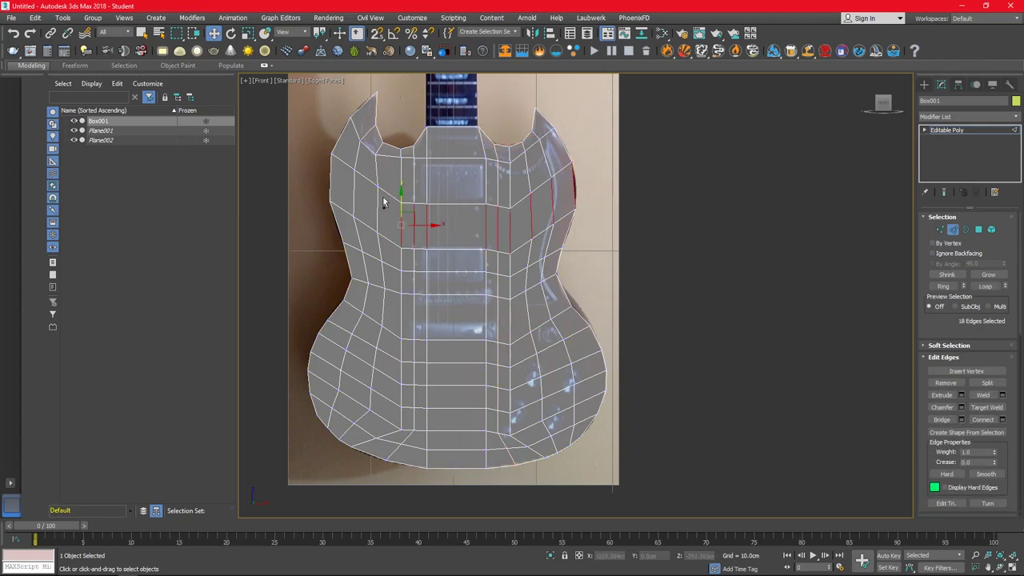
click(988, 420)
- Exit sub-object editing and switch to the four-viewport layout
key(1)
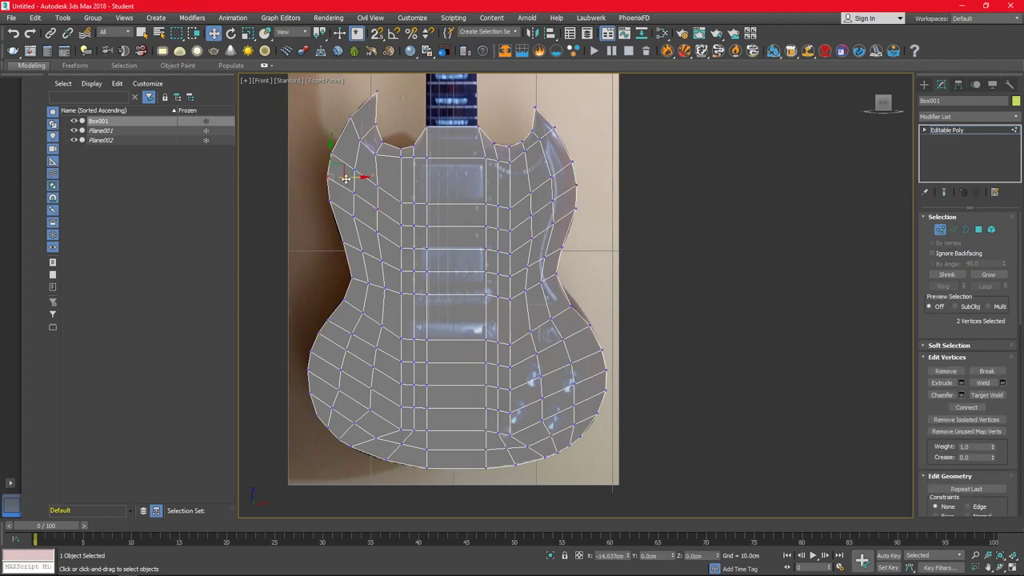
key(alt+x)
key(alt+w)
- Turn off see-through display and select the front and side reference planes
key(1)
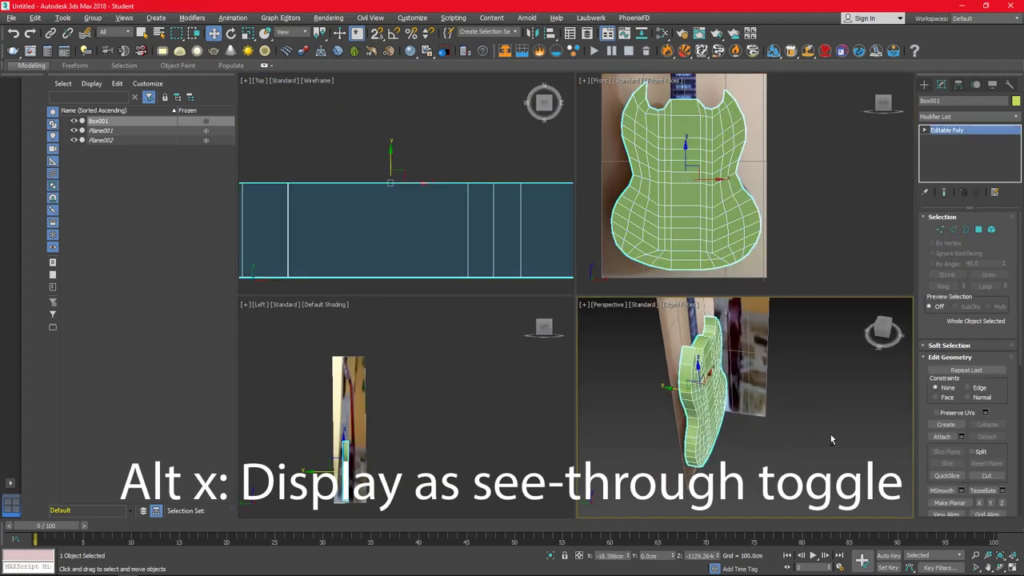
alt+middle_drag(830, 435, 820, 436)
click(101, 129)
text(Front View)
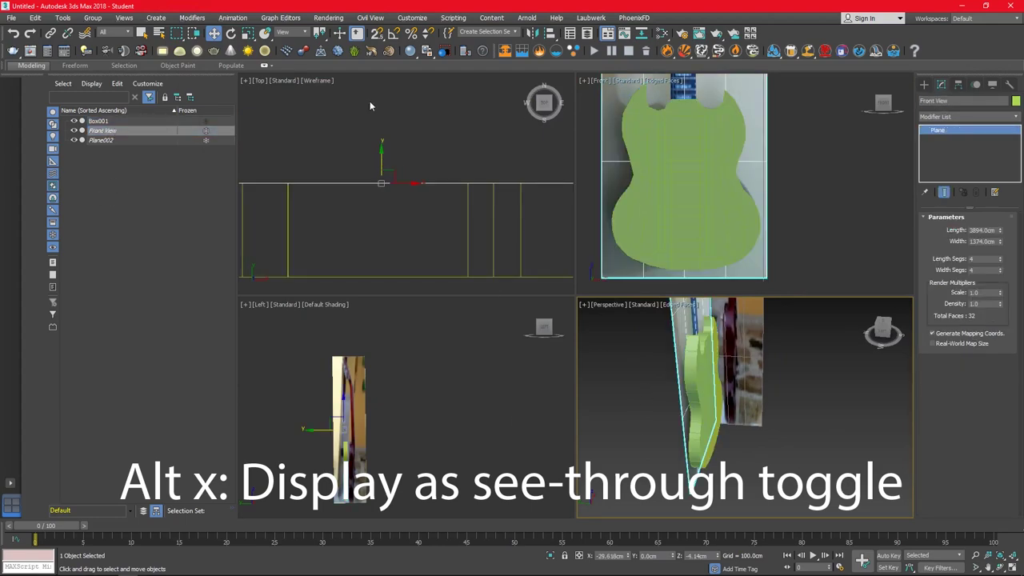
click(120, 140)
text(side view)
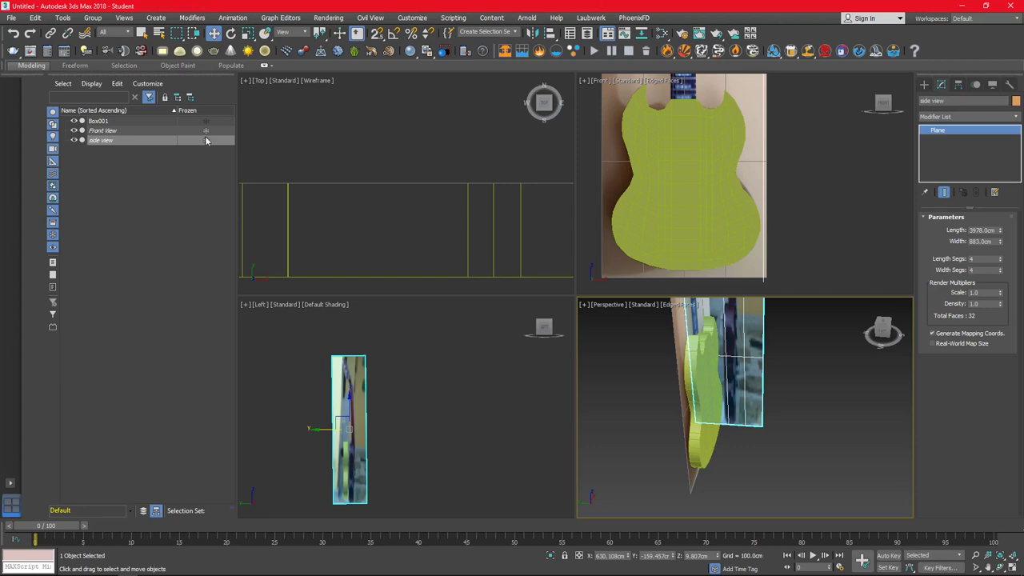
- Tilt the side view plane about 7.6 degrees
scroll(360, 455, up, 3)
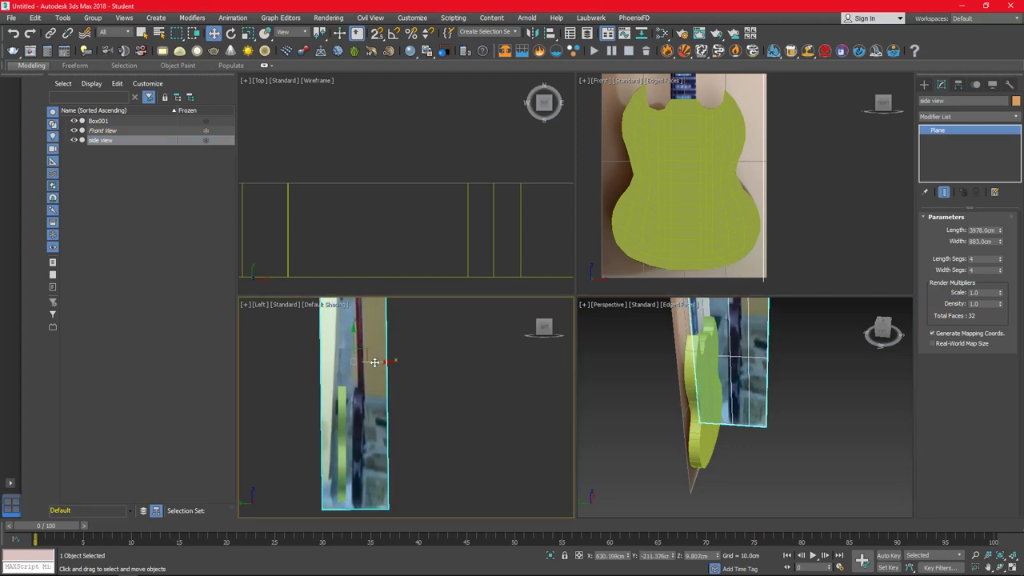
key(e)
mouse_move(372, 358)
mouse_down()
mouse_move(377, 345)
mouse_move(381, 354)
mouse_up()
key(w)
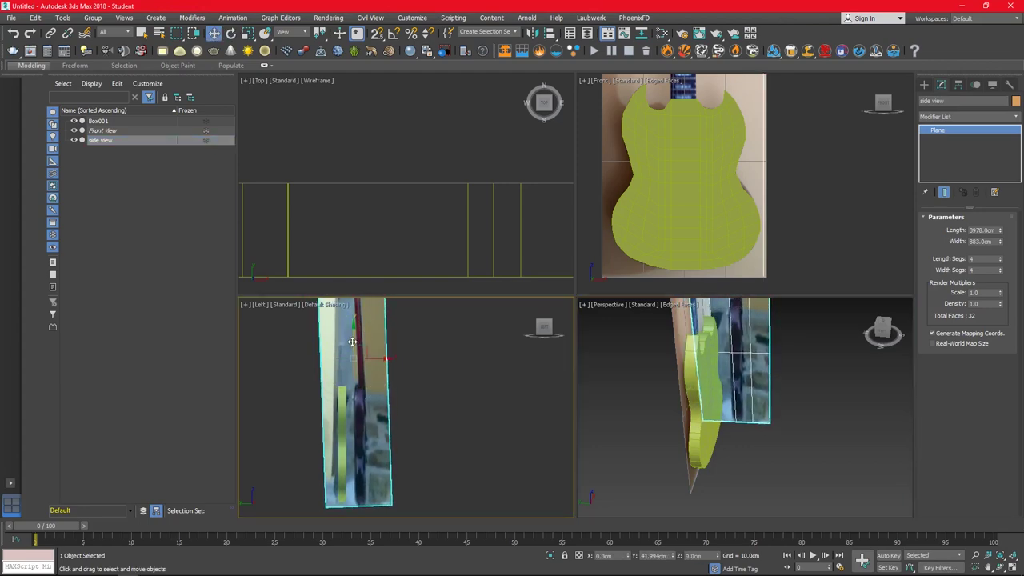
- Shift the side view plane left in the maximized Left view, then select the Front View plane
key(alt+w)
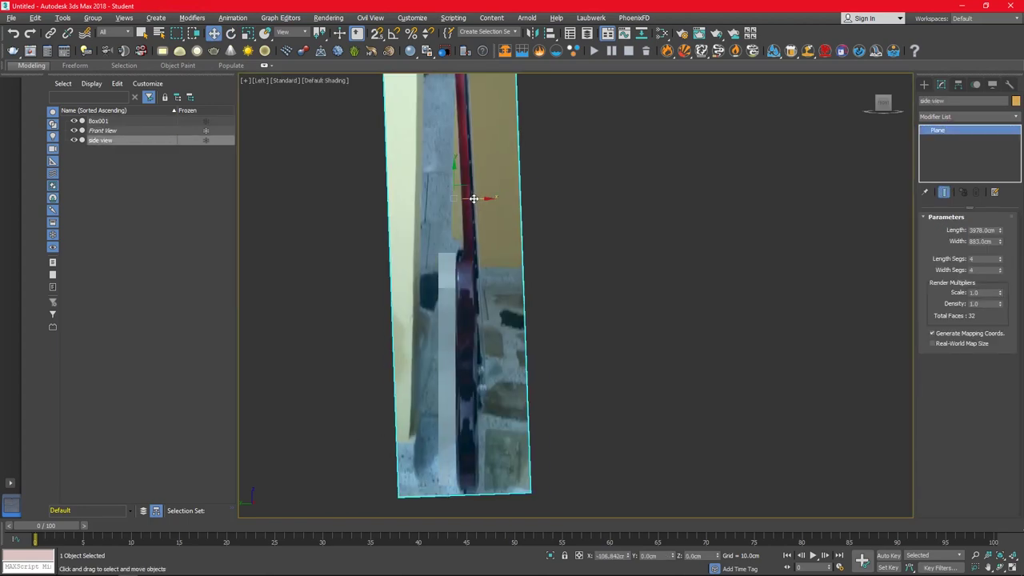
mouse_move(475, 199)
mouse_down()
mouse_move(444, 186)
mouse_move(496, 199)
mouse_move(464, 201)
mouse_up()
key(r)
key(e)
key(w)
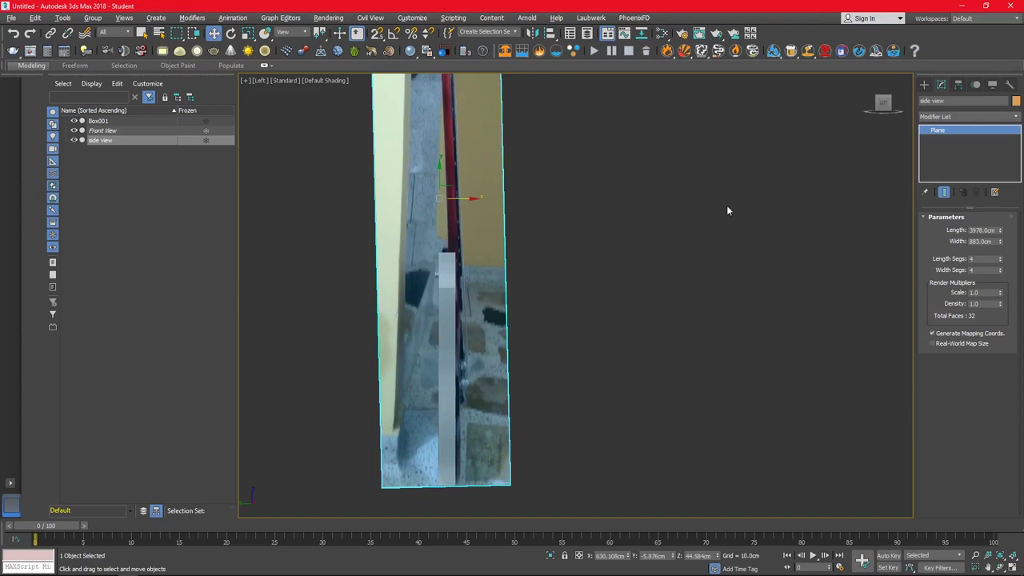
click(104, 130)
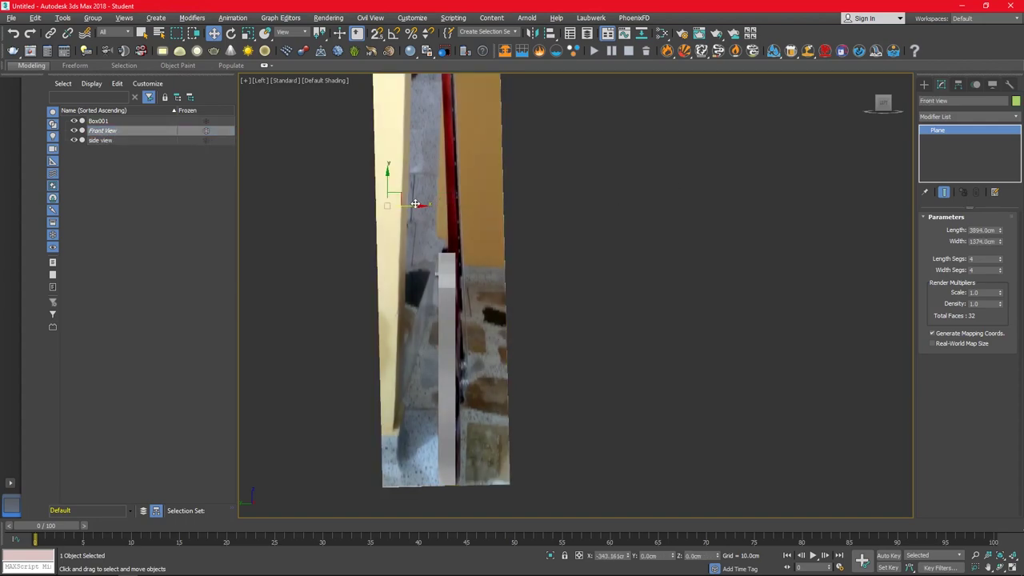
- Orbit the perspective view and restore the four-viewport layout with the left view active
key(p)
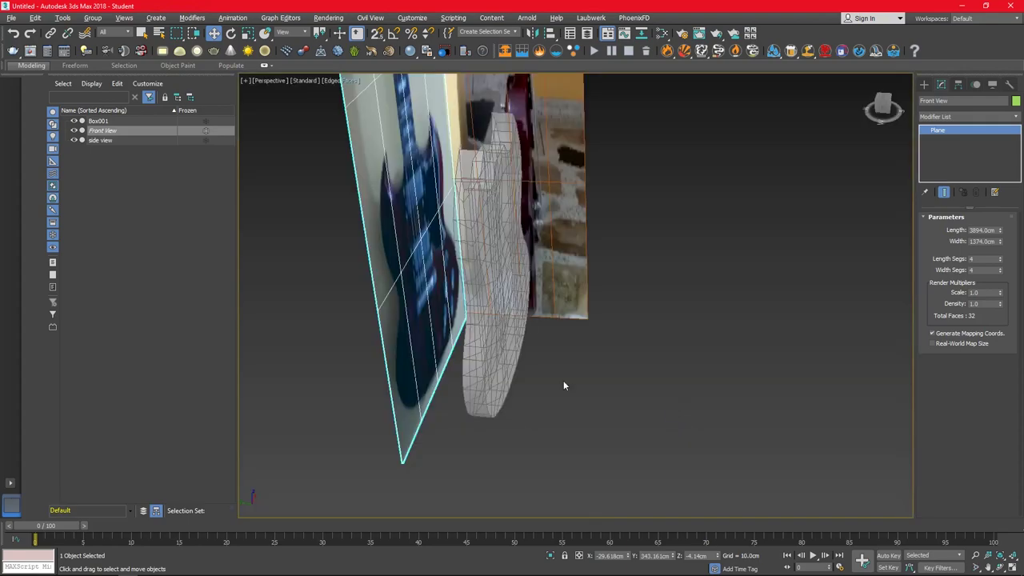
mouse_move(563, 380)
alt+middle_down()
mouse_move(467, 366)
mouse_move(573, 355)
alt+middle_up()
key(alt+w)
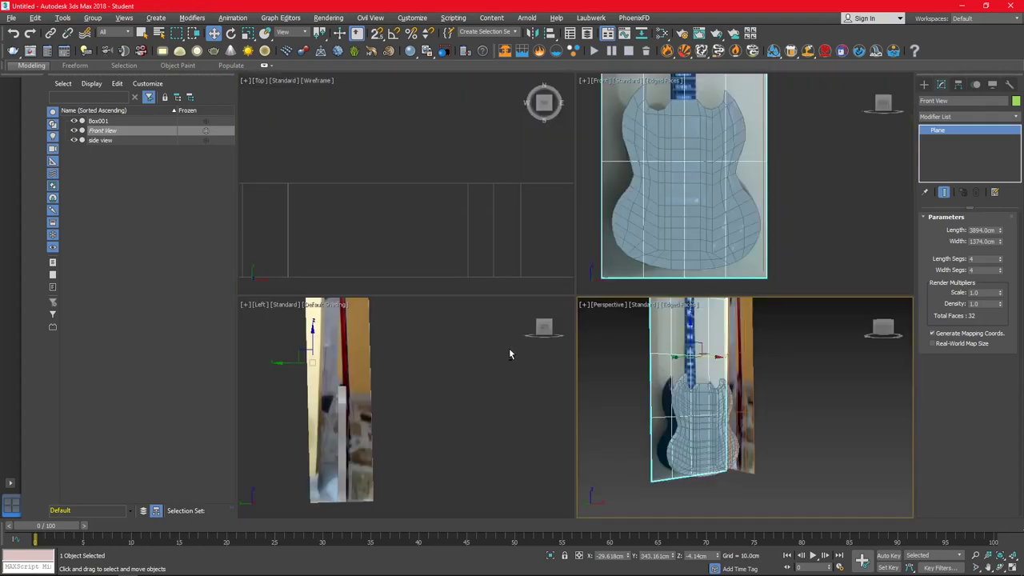
click(509, 348)
- Save the scene as Epiphone SG.max in the Epiphone SG folder
key(ctrl+s)
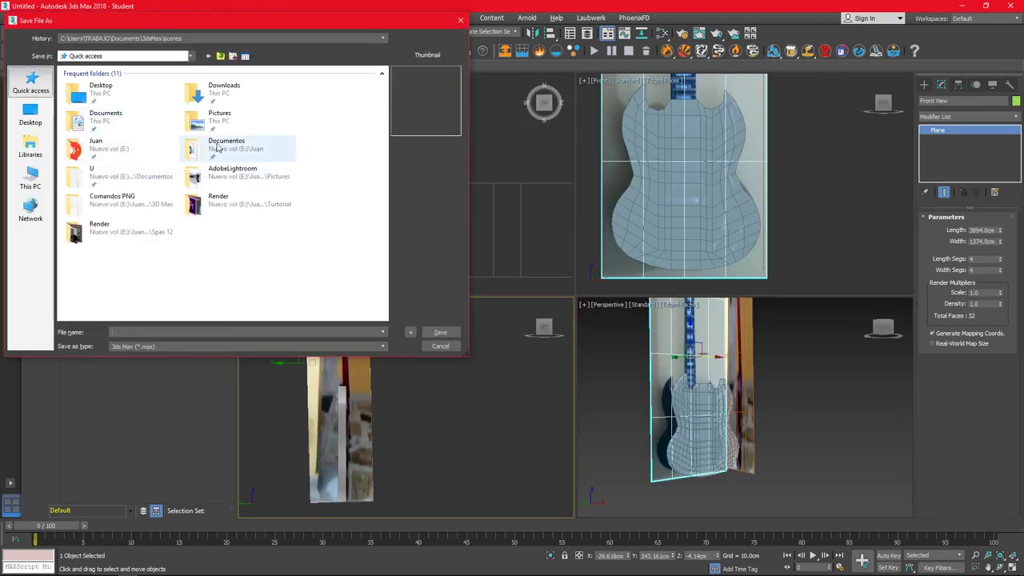
double_click(88, 175)
text(Epiphone)
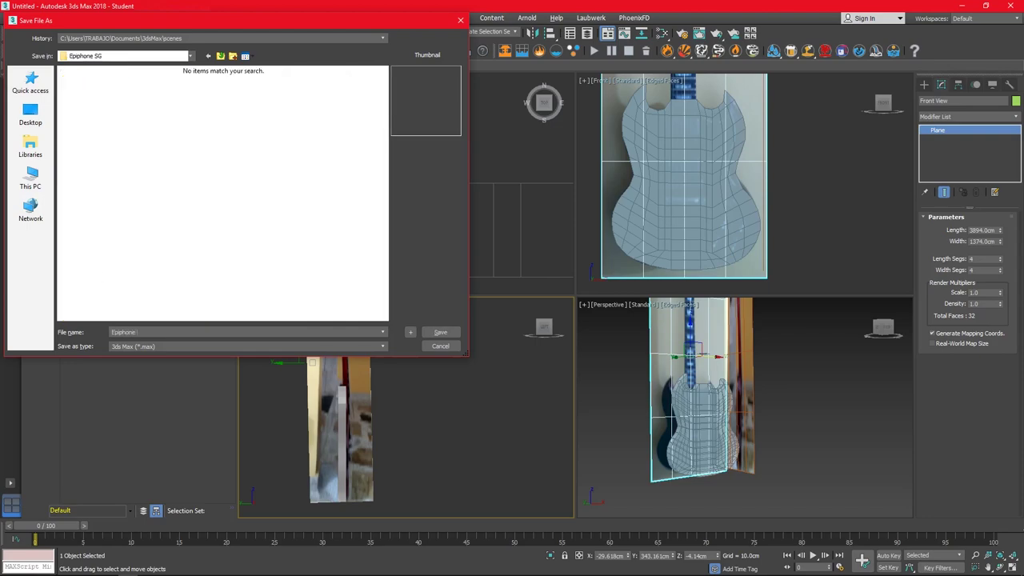
text(SG)
key(Return)
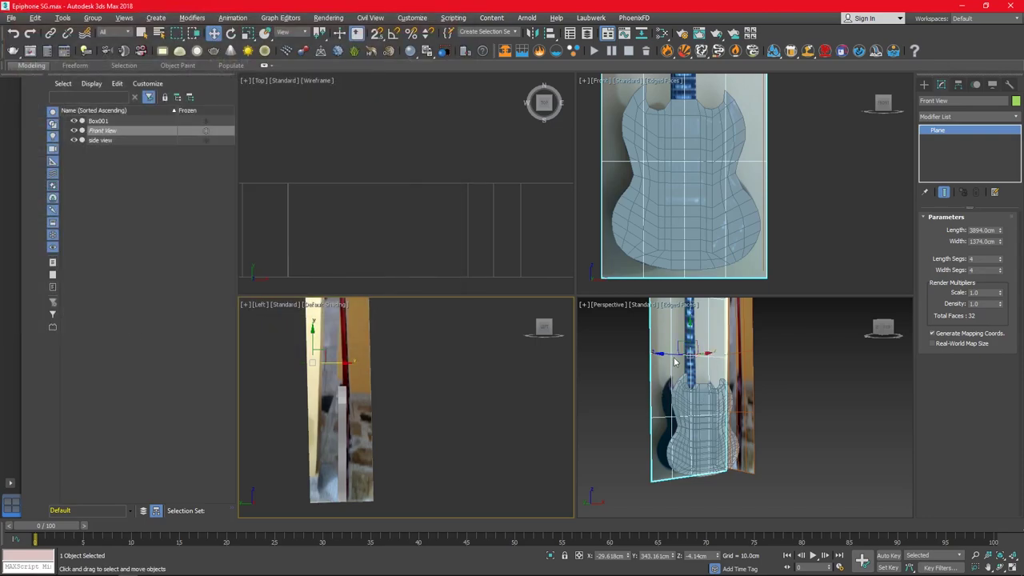
- Select the guitar body and maximize the perspective view
click(412, 221)
click(696, 416)
key(alt+w)
- Hide the reference planes and show the body shaded with edges
key(z)
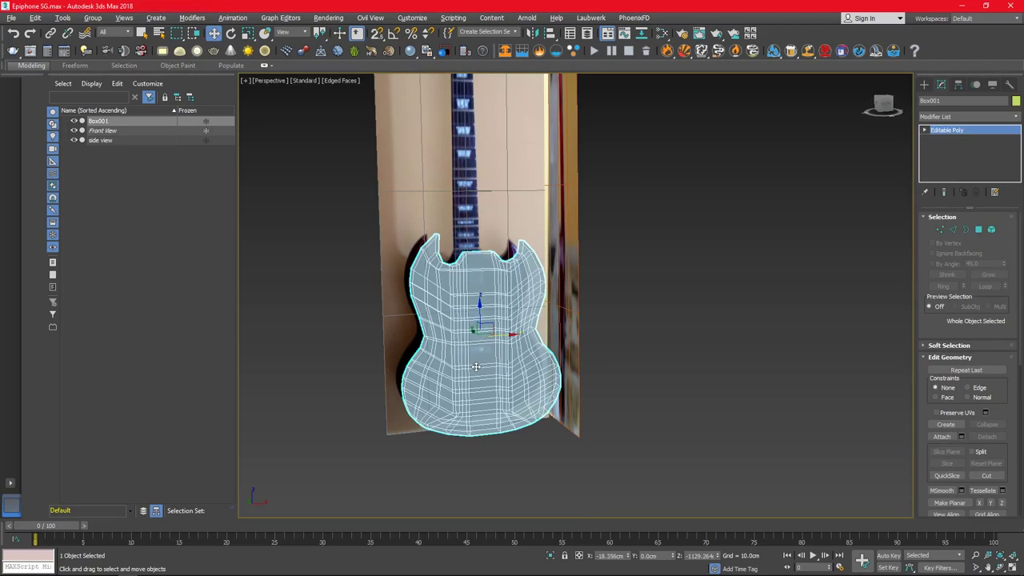
alt+middle_drag(476, 367, 464, 276)
right_click(464, 276)
click(520, 260)
mouse_move(520, 259)
alt+middle_down()
mouse_move(430, 288)
mouse_move(459, 280)
alt+middle_up()
key(F3)
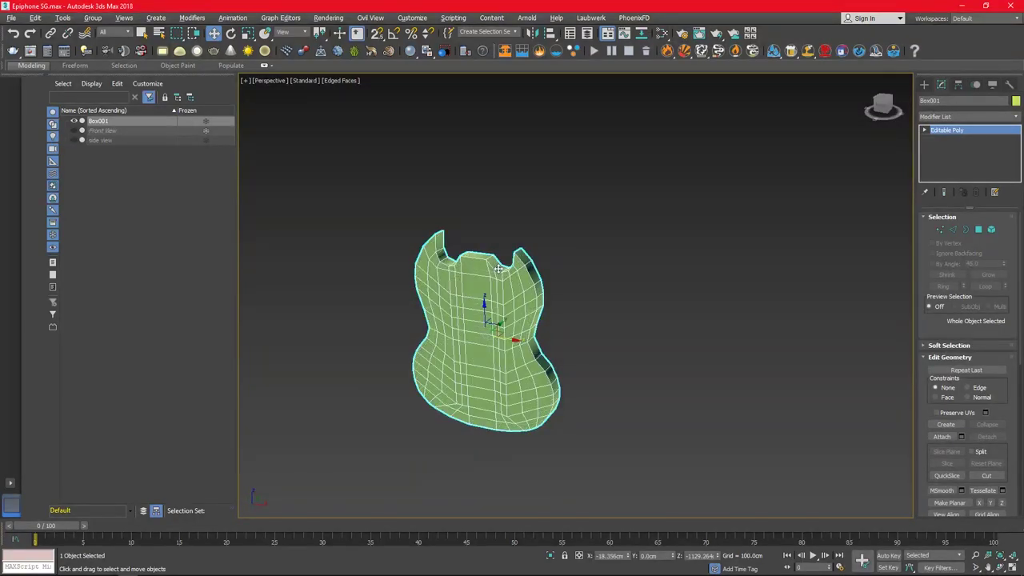
- Connect the side-thickness edge ring with two loops pinched to 42
mouse_move(492, 318)
alt+middle_down()
mouse_move(718, 320)
mouse_move(691, 319)
alt+middle_up()
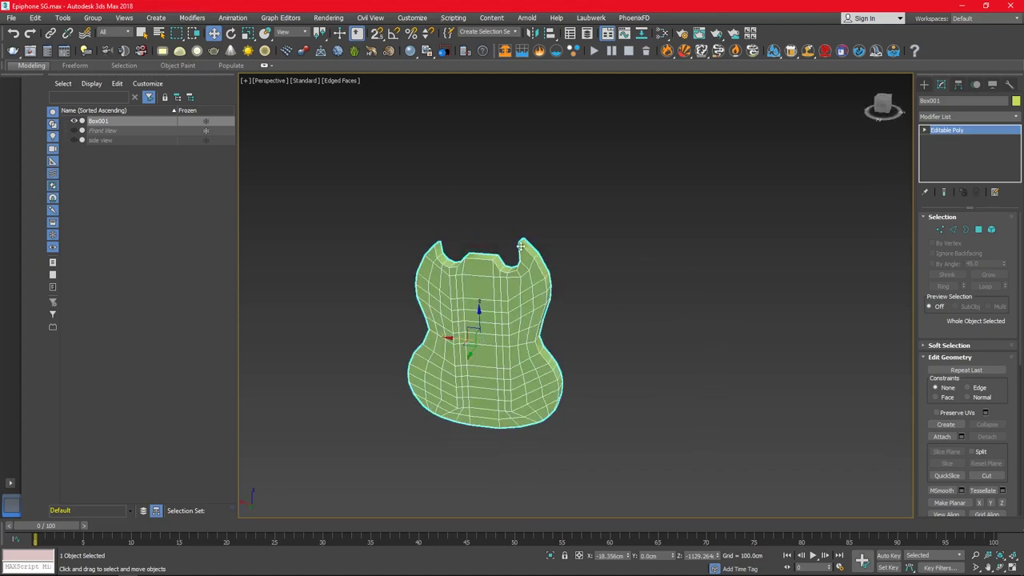
alt+middle_drag(564, 306, 520, 308)
key(2)
click(936, 287)
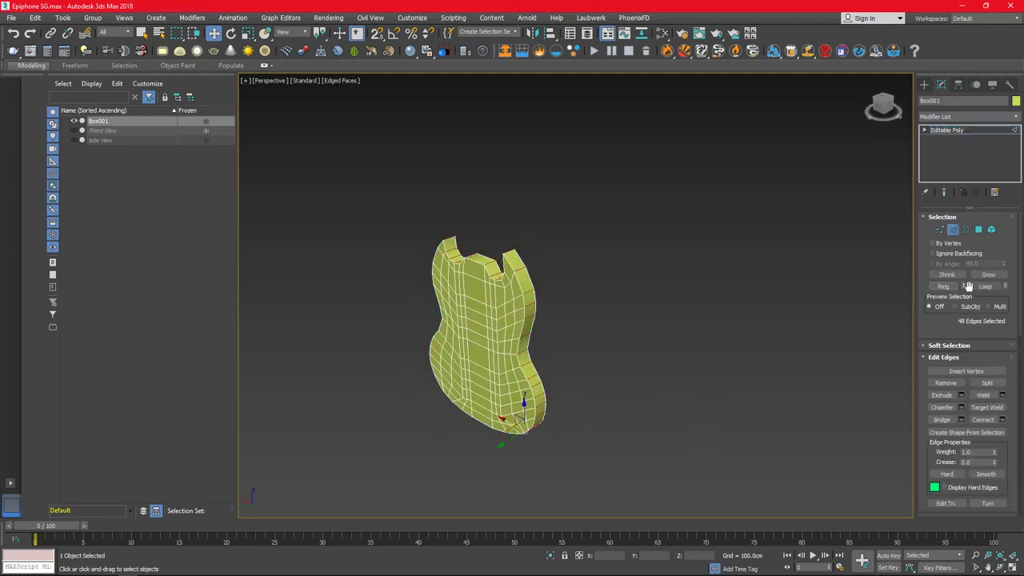
click(1002, 419)
mouse_move(528, 304)
alt+middle_down()
mouse_move(484, 300)
mouse_move(546, 312)
alt+middle_up()
drag(582, 317, 588, 225)
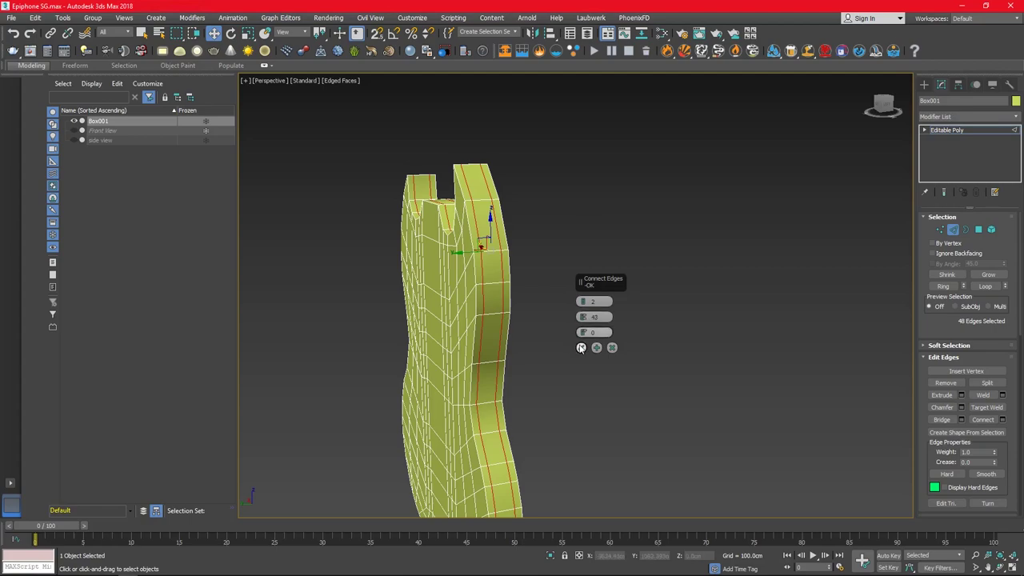
click(581, 348)
mouse_move(559, 263)
alt+middle_down()
mouse_move(584, 291)
mouse_move(560, 288)
mouse_move(564, 258)
mouse_move(594, 269)
alt+middle_up()
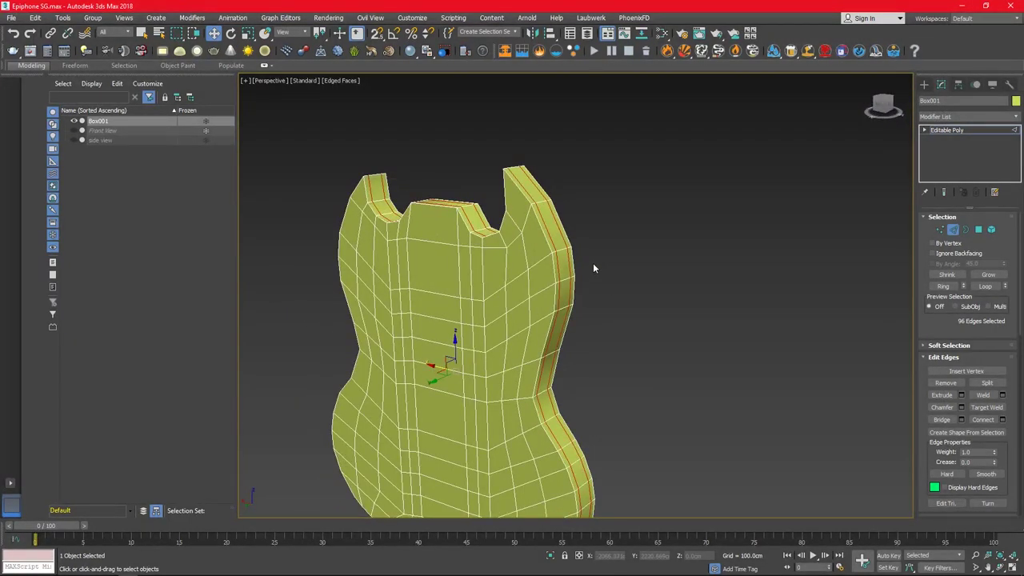
- Select a path of rim edges from the body's top centre down along the side ridge
click(467, 225)
click(475, 236)
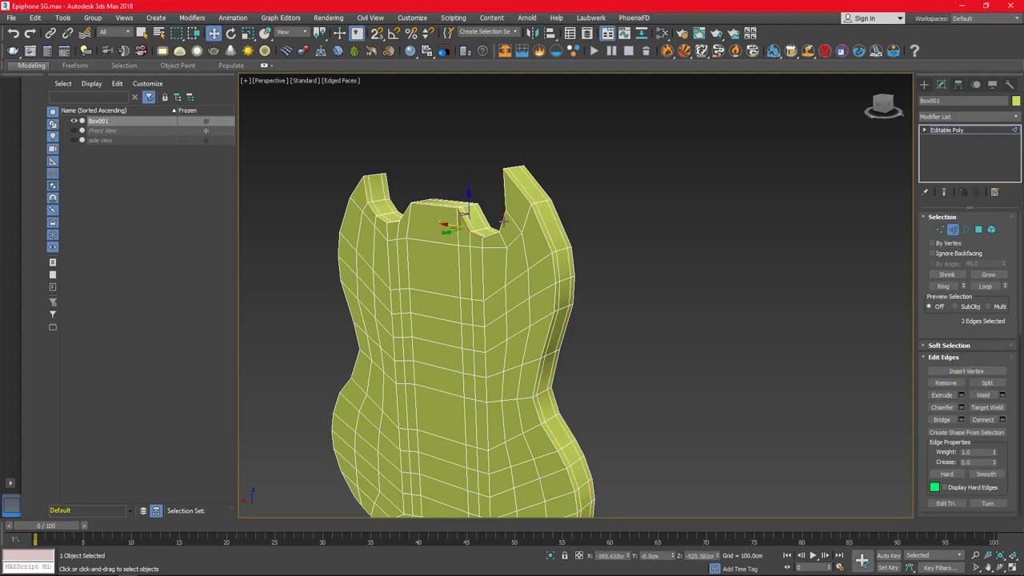
right_click(502, 222)
click(506, 192)
click(544, 342)
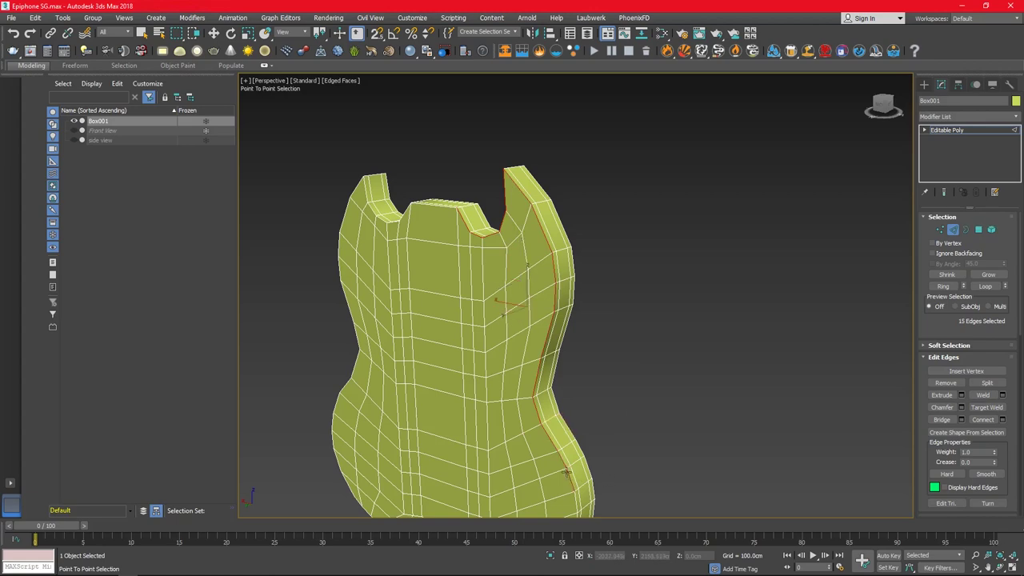
alt+middle_drag(566, 472, 613, 439)
scroll(613, 439, down, 2)
click(573, 405)
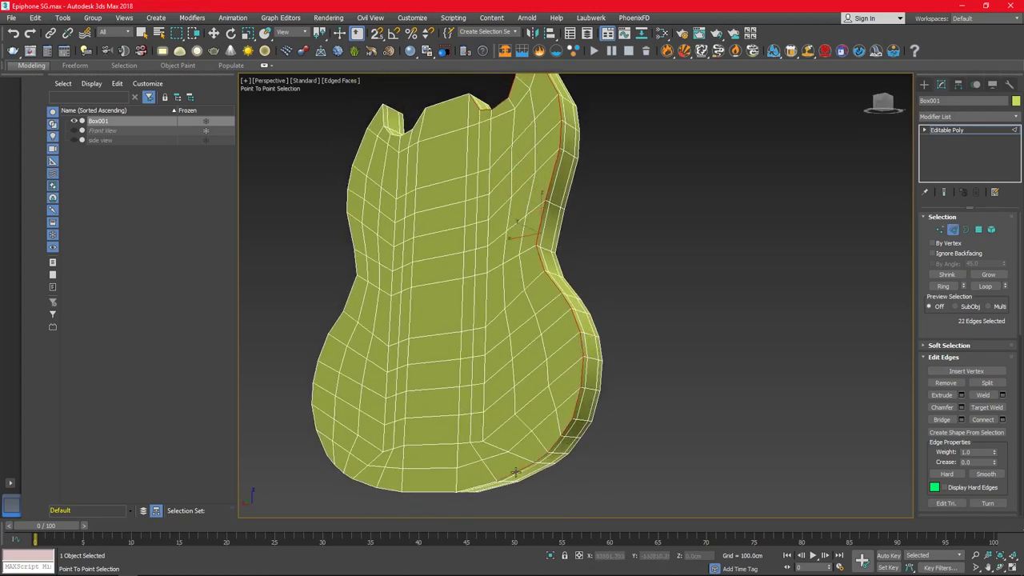
- Refine the rim edge selection, adding a centre edge loop and more point-to-point rim edges
key(BackSpace)
key(w)
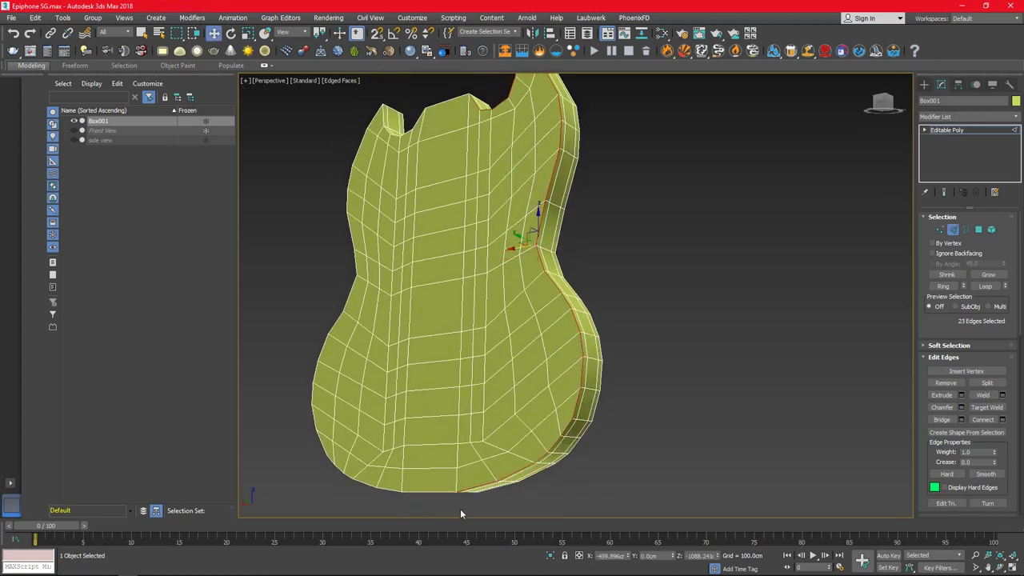
scroll(480, 488, down, 4)
alt+middle_drag(447, 498, 450, 492)
key(ctrl+shift+e)
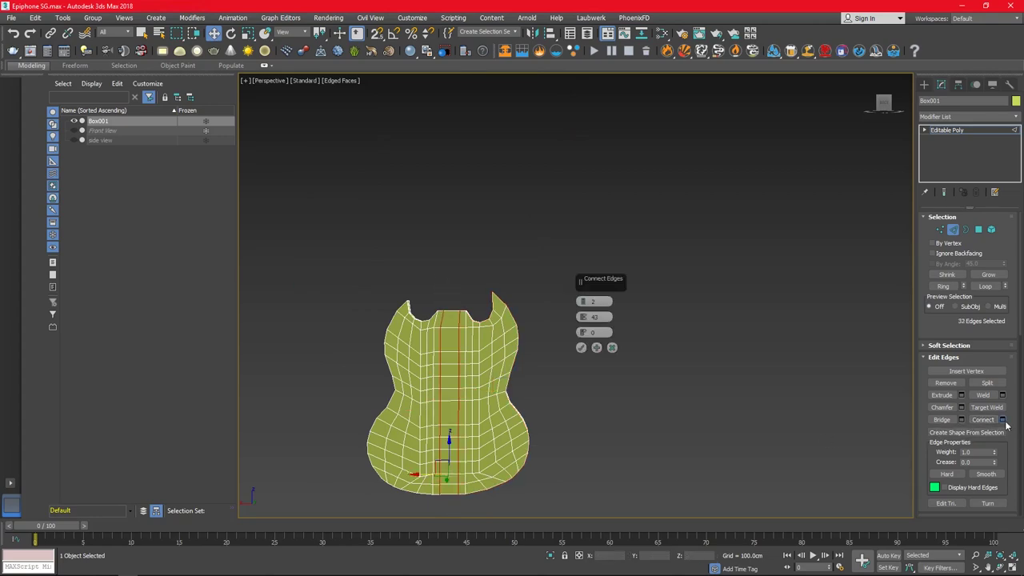
key(Return)
scroll(454, 491, up, 3)
click(455, 491)
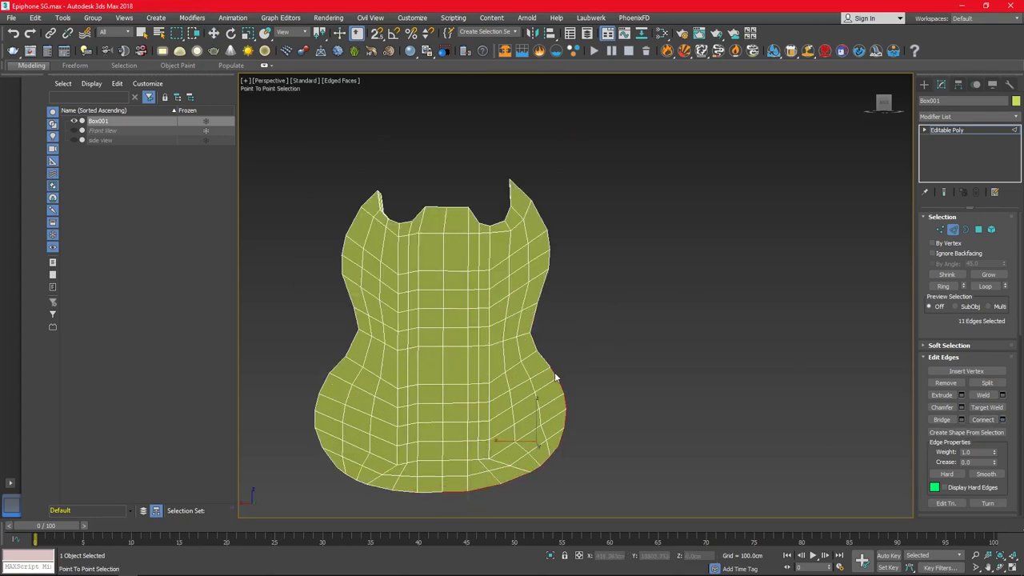
key(w)
mouse_move(472, 214)
alt+middle_down()
mouse_move(575, 320)
mouse_move(572, 283)
mouse_move(653, 317)
alt+middle_up()
- Chamfer the selected rim edges by about 50.588cm and commit the chamfer
key(ctrl+shift+c)
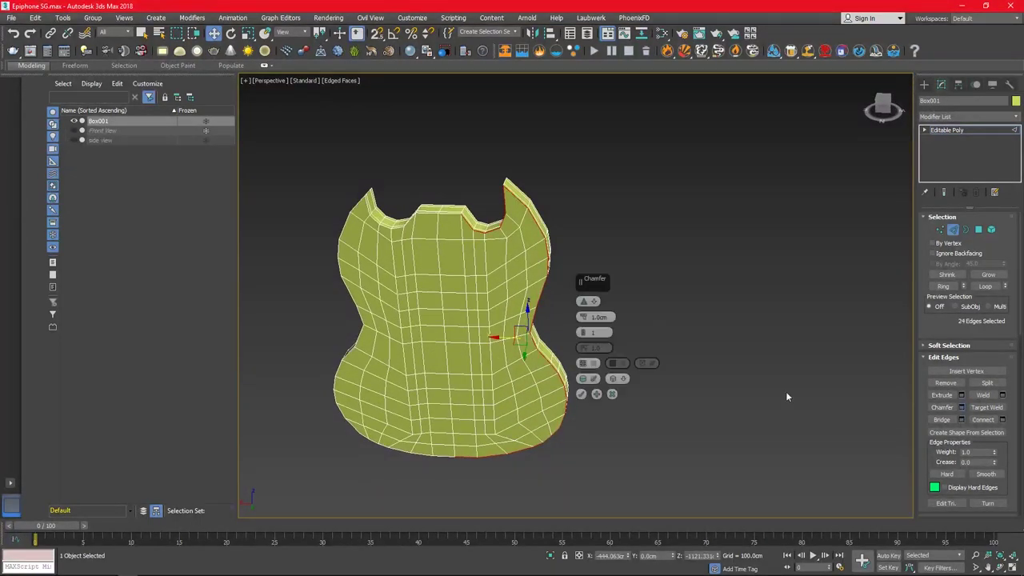
alt+middle_drag(786, 391, 583, 317)
drag(583, 316, 626, 189)
mouse_move(498, 270)
alt+middle_down()
mouse_move(563, 416)
mouse_move(588, 288)
alt+middle_up()
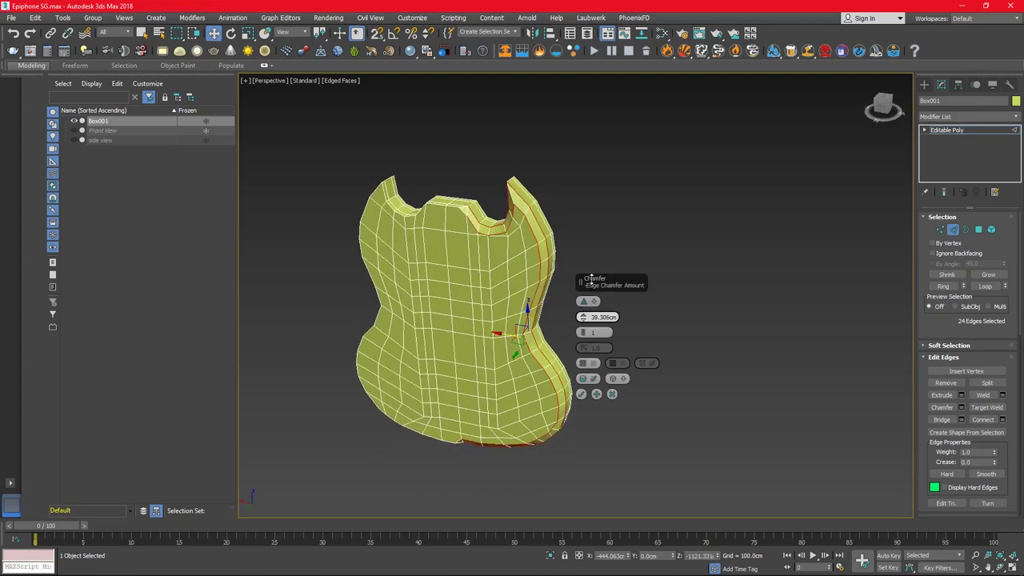
drag(589, 280, 631, 199)
mouse_move(632, 199)
alt+middle_down()
mouse_move(518, 254)
mouse_move(574, 410)
alt+middle_up()
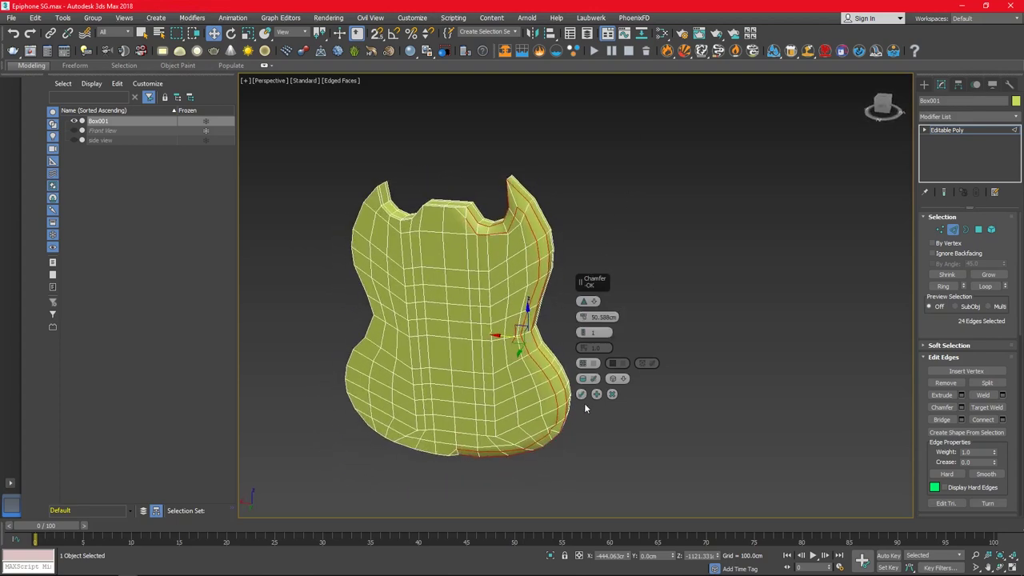
scroll(584, 408, up, 5)
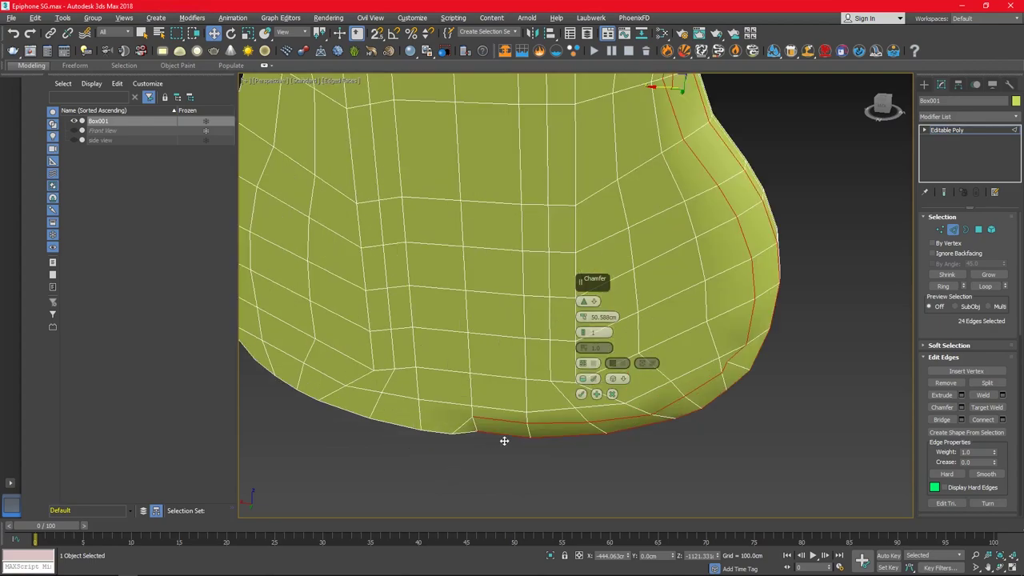
click(582, 395)
key(1)
click(509, 414)
- Switch the viewport to a back view and nudge a lower-edge vertex down and right
scroll(447, 412, down, 3)
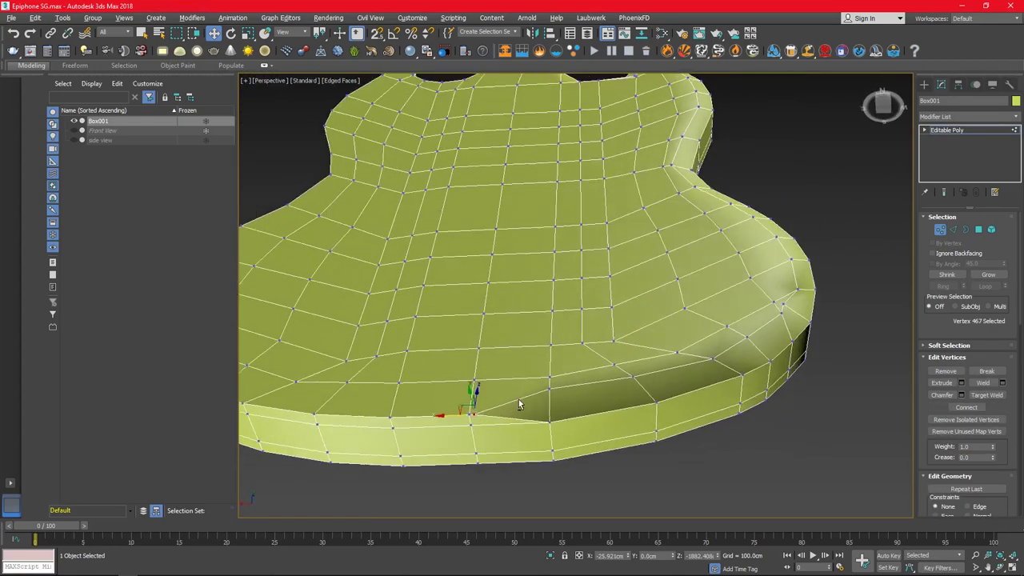
alt+middle_drag(520, 408, 480, 384)
scroll(480, 384, up, 3)
click(634, 371)
key(alt+w)
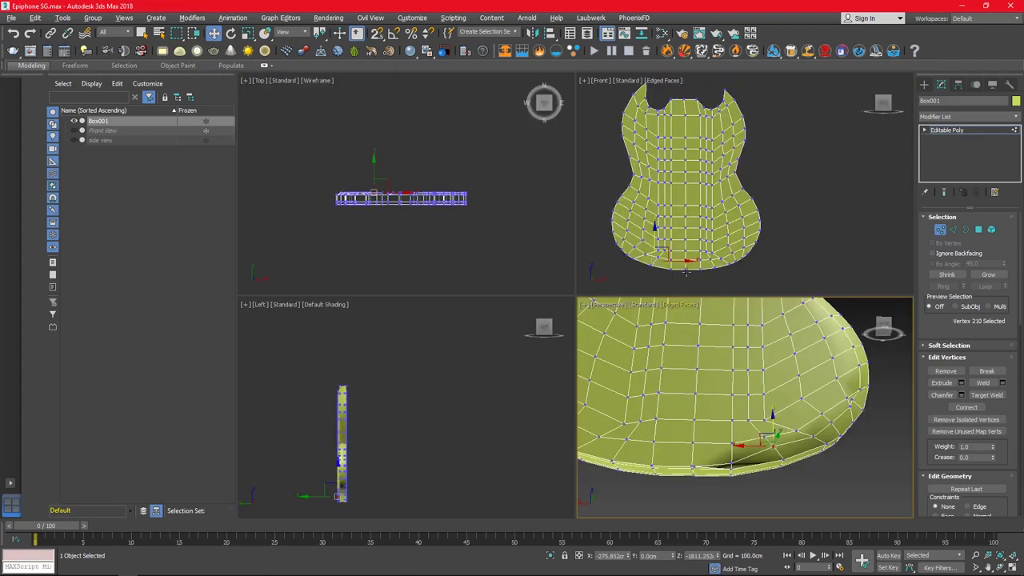
click(596, 81)
click(629, 179)
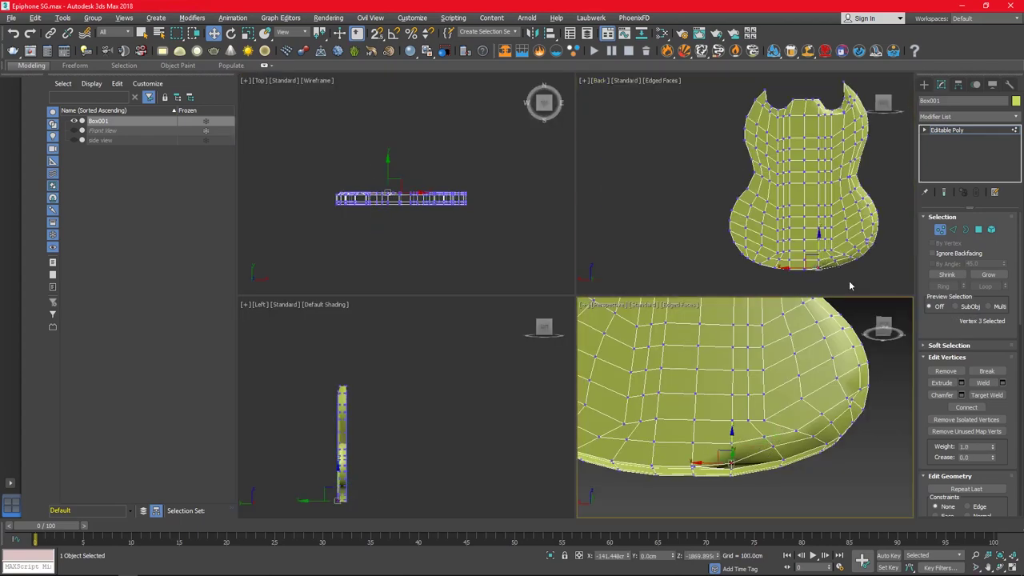
key(alt+w)
scroll(668, 216, up, 5)
click(640, 258)
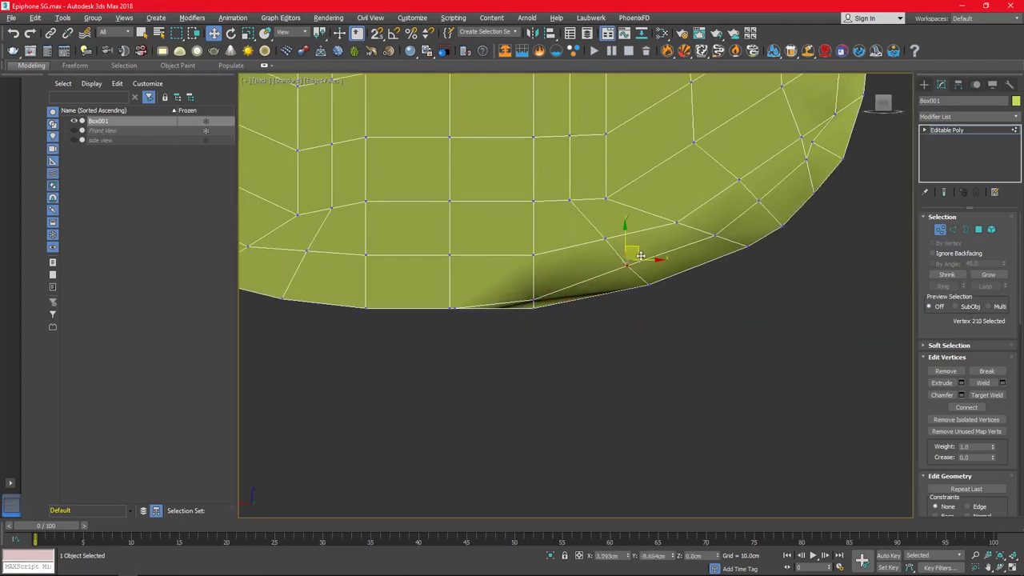
click(720, 234)
drag(758, 200, 779, 201)
- Select the vertices at the top notch and start Target Weld on them
mouse_move(778, 202)
middle_down()
mouse_move(763, 262)
mouse_move(680, 336)
middle_up()
mouse_move(680, 169)
mouse_down()
mouse_move(640, 269)
mouse_move(666, 245)
mouse_up()
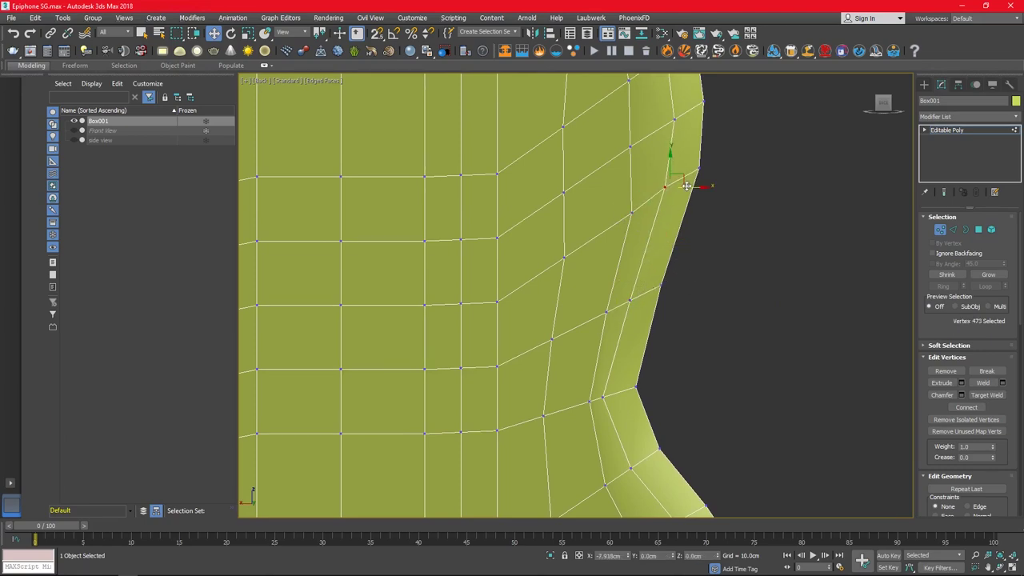
middle_drag(687, 186, 770, 310)
middle_drag(692, 284, 651, 235)
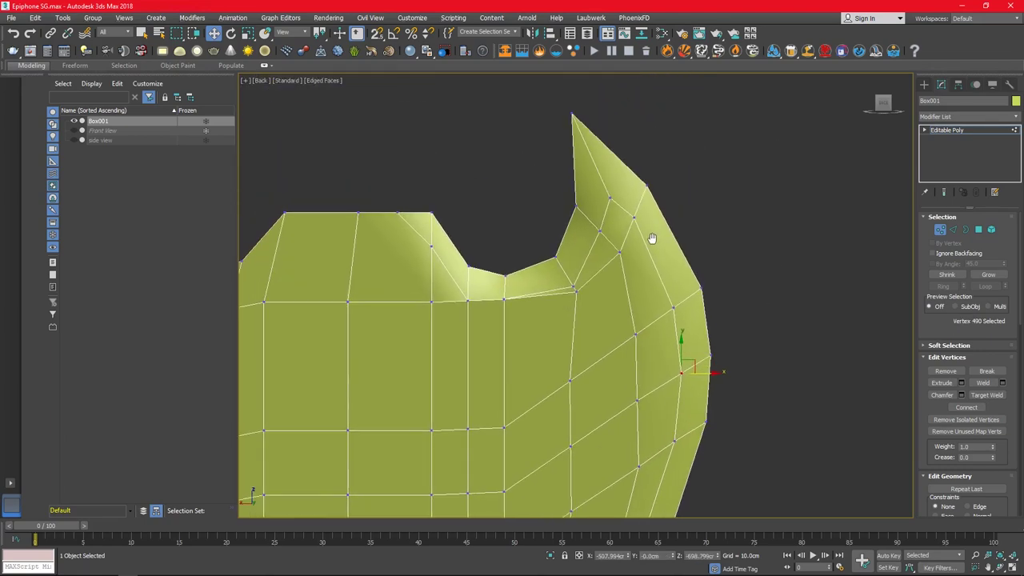
scroll(517, 297, up, 3)
click(518, 294)
click(443, 299)
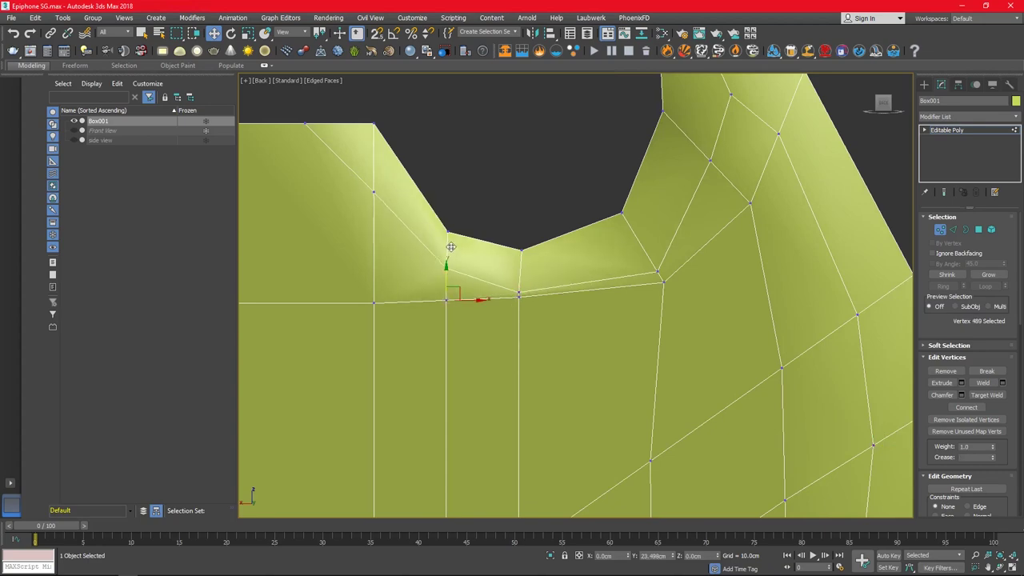
right_click(310, 142)
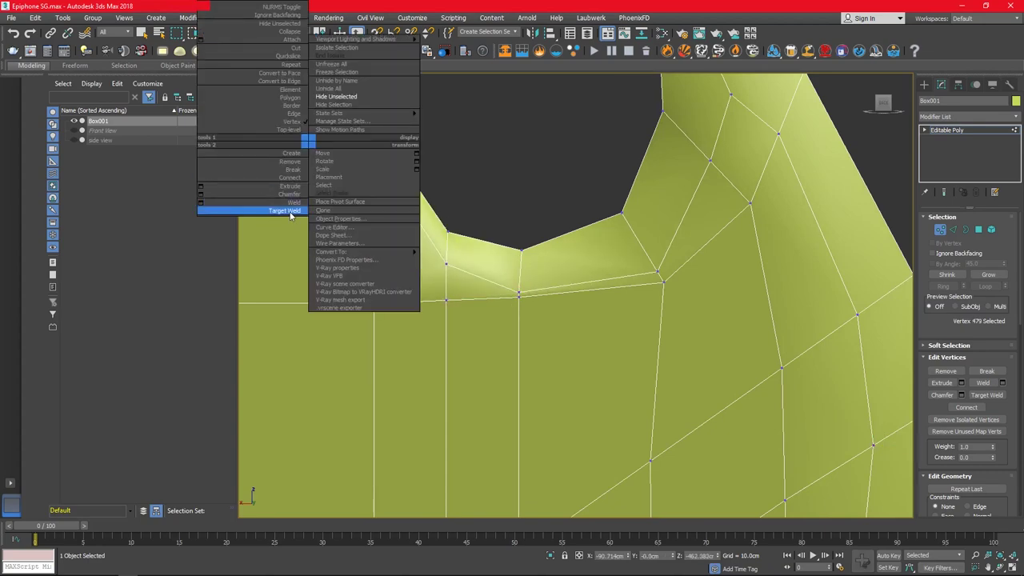
click(288, 211)
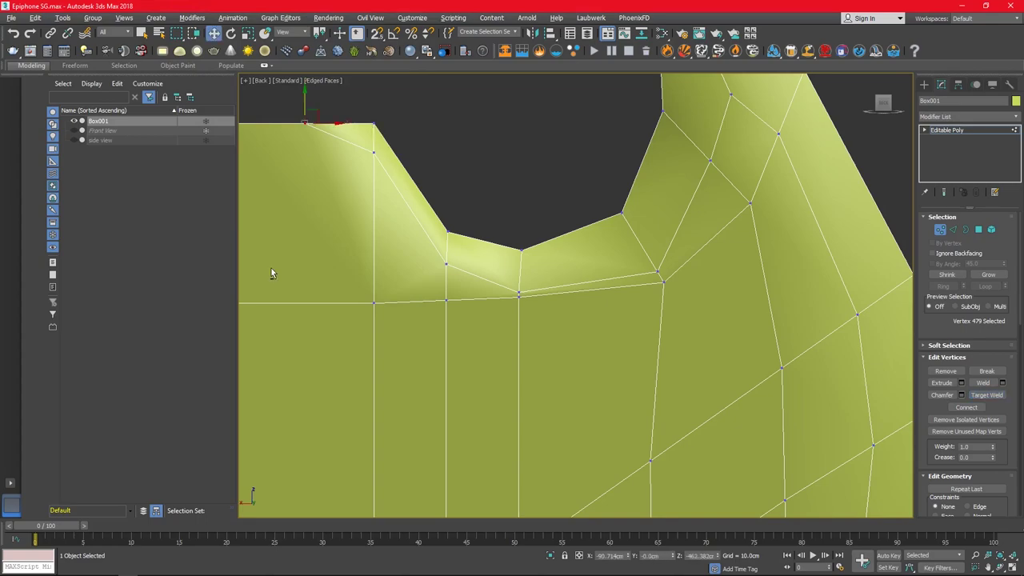
- Target-weld the stray notch vertex and pull the corner vertex down into the notch
key(alt+w)
key(alt+w)
key(z)
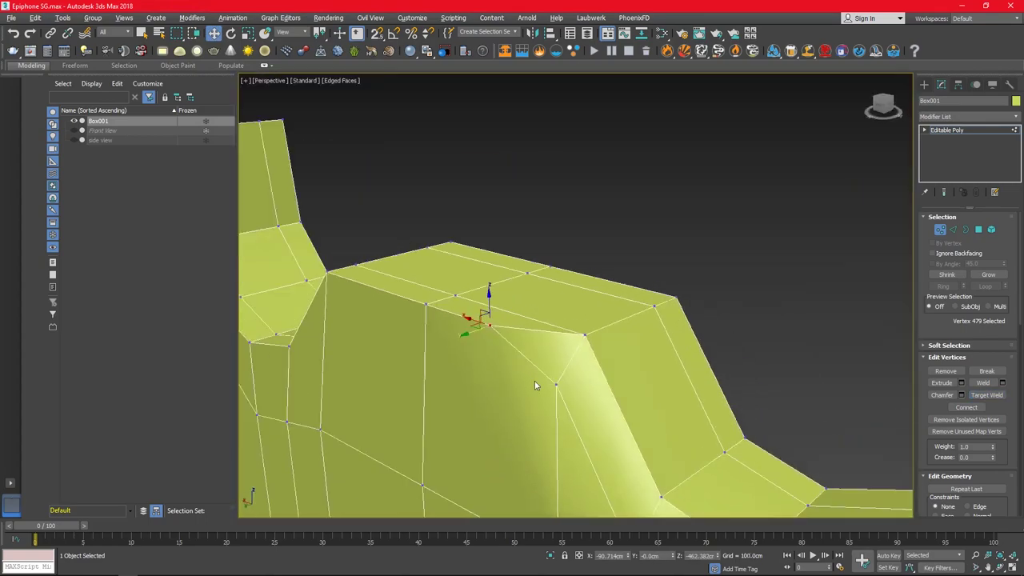
mouse_move(535, 385)
alt+middle_down()
mouse_move(522, 353)
mouse_move(578, 355)
alt+middle_up()
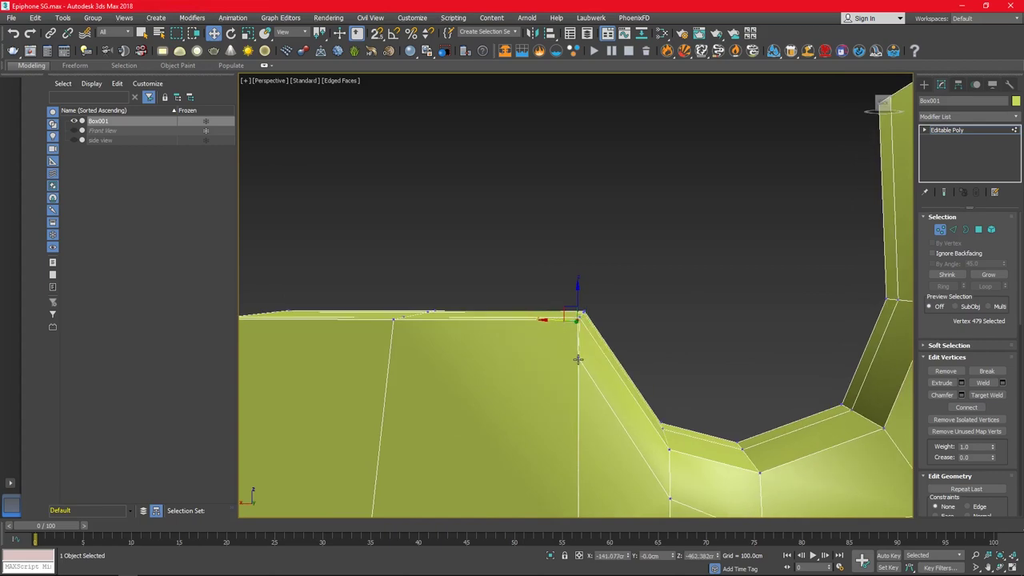
key(ctrl+shift+w)
mouse_move(578, 360)
alt+middle_down()
mouse_move(590, 355)
mouse_move(568, 364)
alt+middle_up()
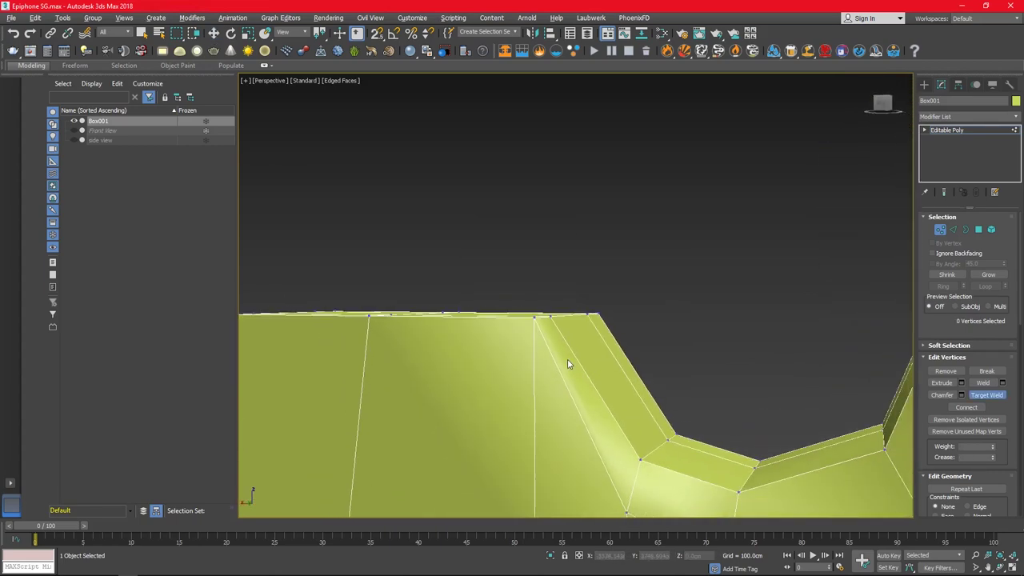
right_click(550, 317)
click(524, 376)
click(535, 319)
alt+middle_drag(544, 324, 533, 343)
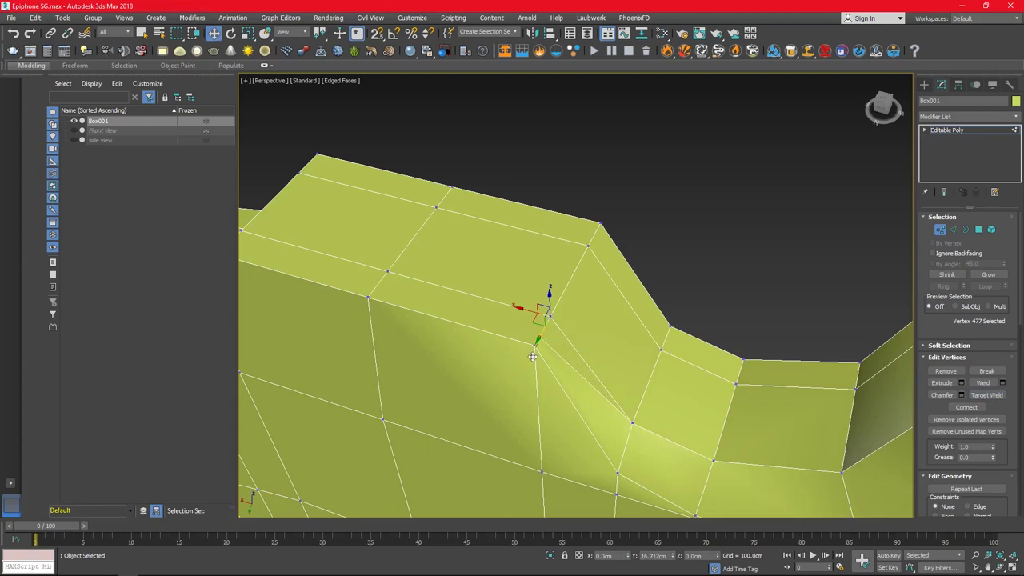
alt+middle_drag(580, 435, 544, 344)
drag(535, 335, 620, 424)
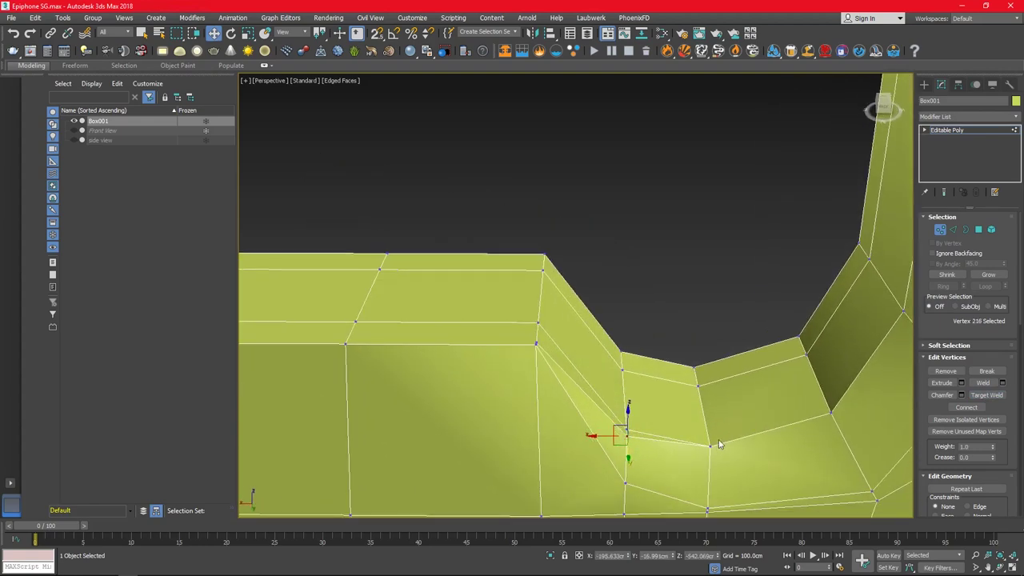
scroll(625, 428, down, 5)
middle_drag(624, 428, 706, 392)
scroll(707, 392, up, 2)
- Weld all vertices at a 0.1cm threshold, reducing 489 vertices to 467
key(ctrl+a)
scroll(750, 430, down, 5)
scroll(750, 430, up, 5)
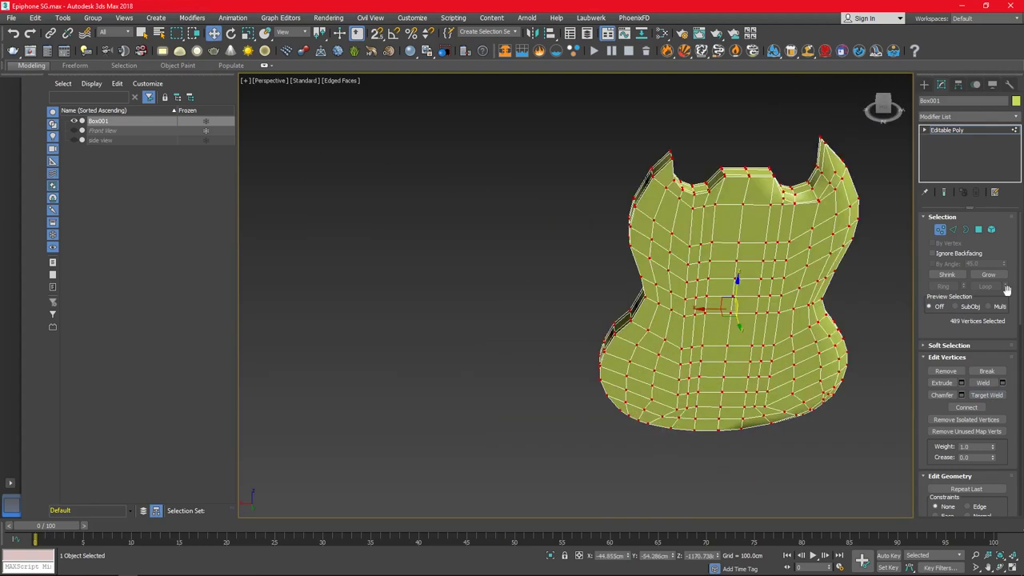
click(1002, 382)
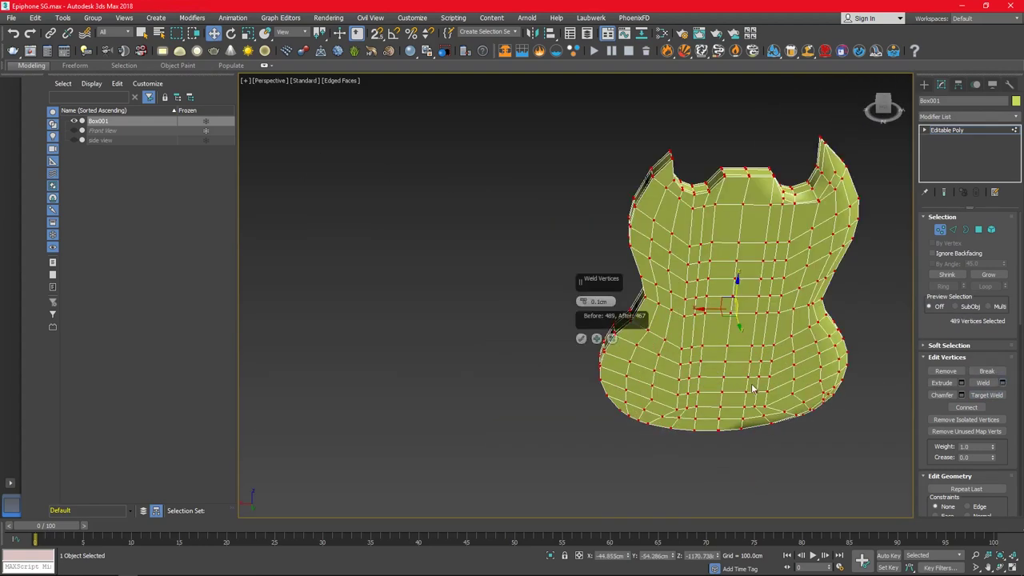
click(582, 339)
click(968, 117)
- Add a TurboSmooth modifier, then return to the Editable Poly at edge level
text(tu)
key(Return)
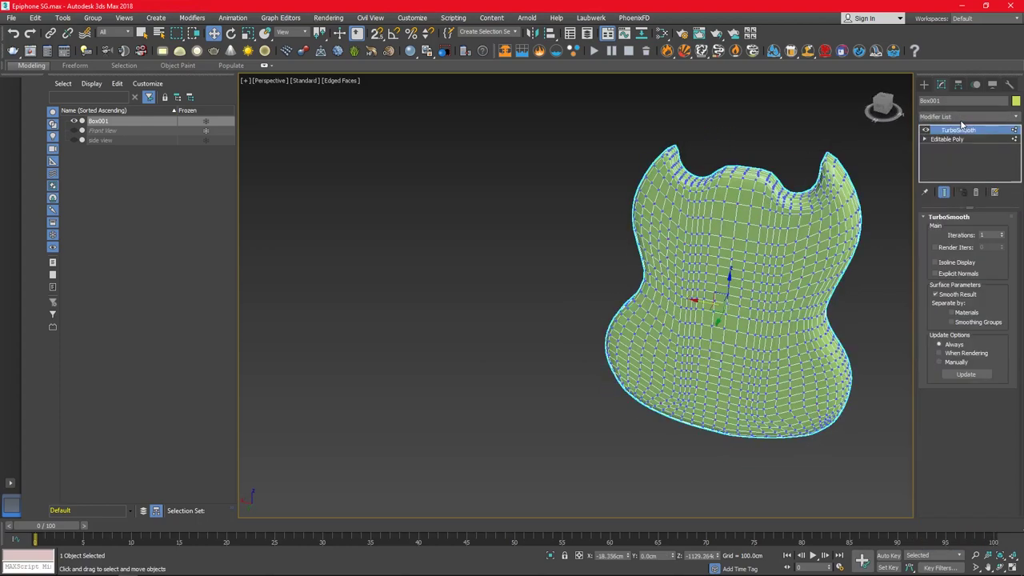
click(947, 139)
key(2)
scroll(782, 229, up, 3)
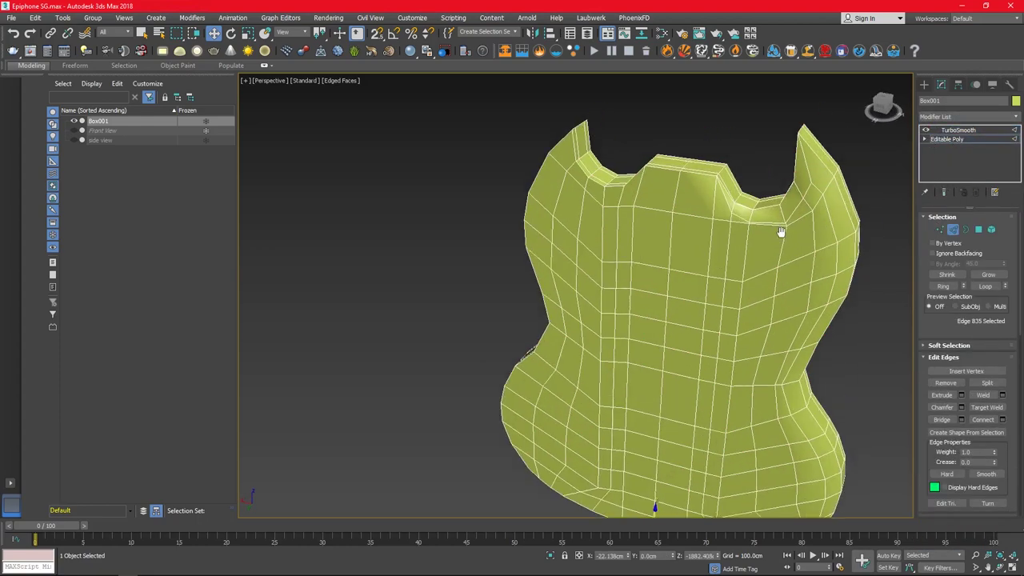
scroll(685, 199, up, 3)
- Select rim edges along the horn notch and around the lower body
shift+click(769, 250)
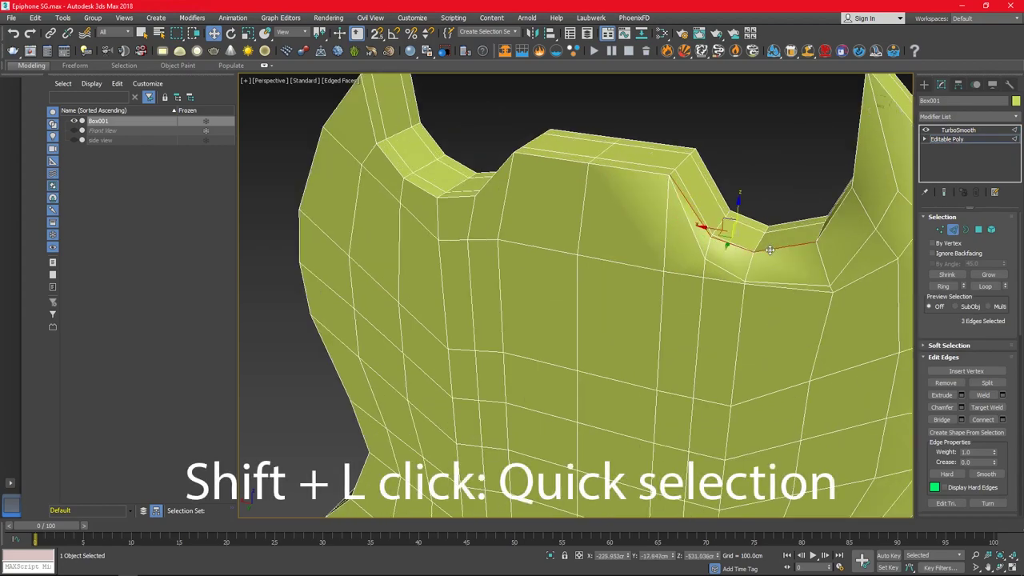
scroll(838, 209, down, 2)
alt+middle_drag(800, 240, 766, 253)
shift+click(768, 264)
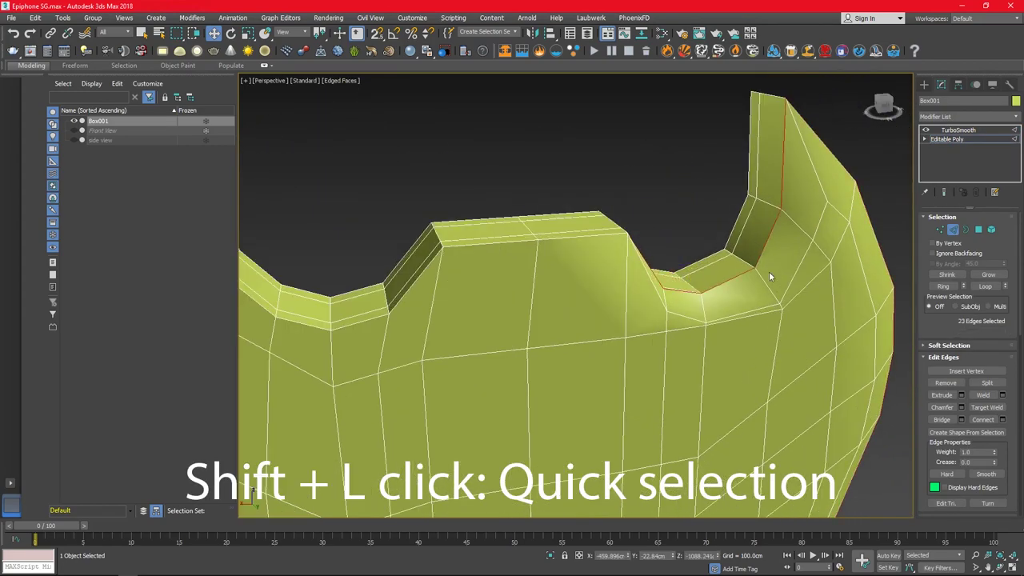
scroll(678, 310, down, 3)
scroll(678, 310, up, 3)
alt+middle_drag(678, 310, 599, 355)
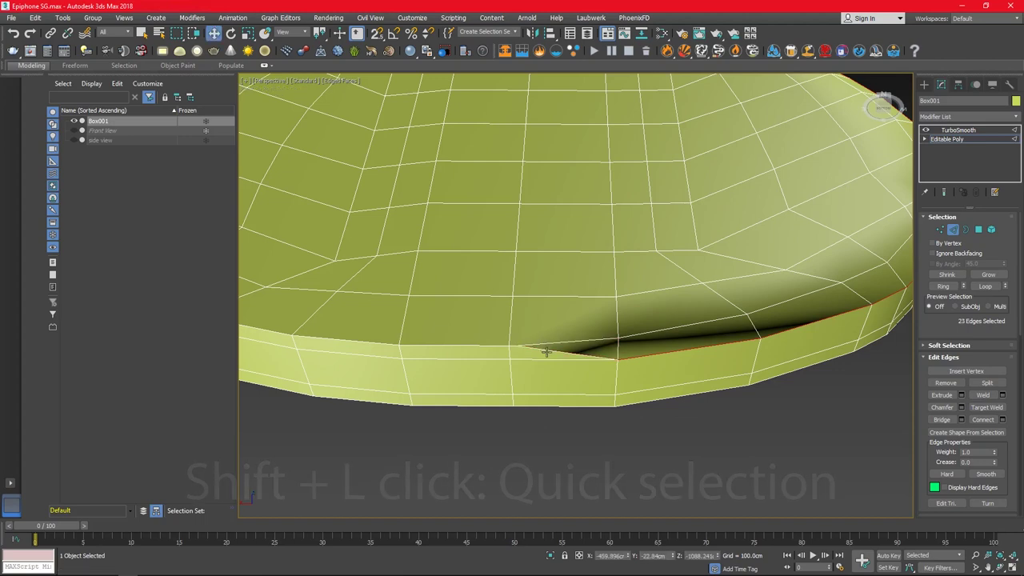
shift+click(676, 326)
shift+click(769, 316)
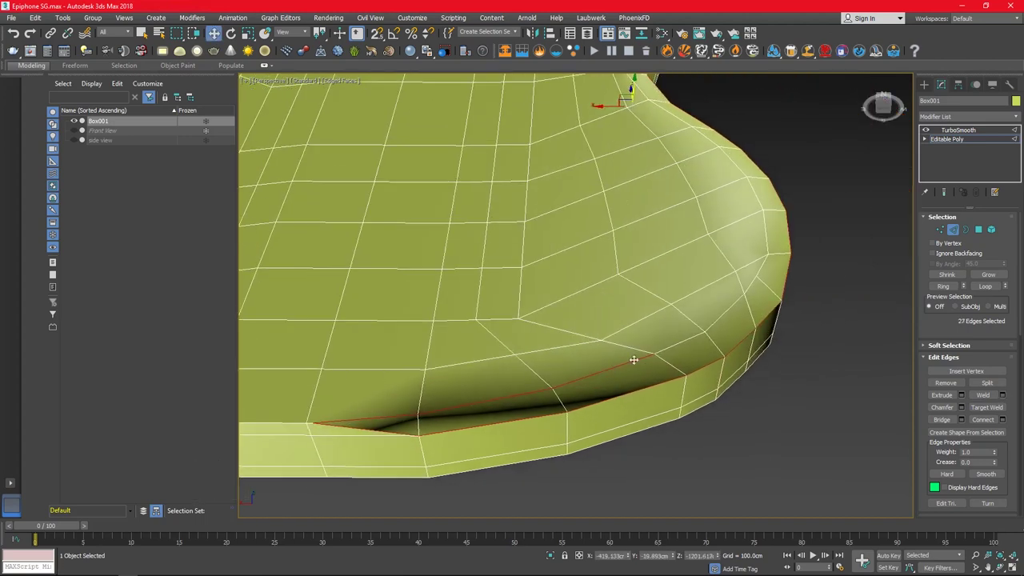
- Extend the selection along the upper rim curve and show the smoothed end result without edged faces
alt+middle_drag(784, 312, 697, 361)
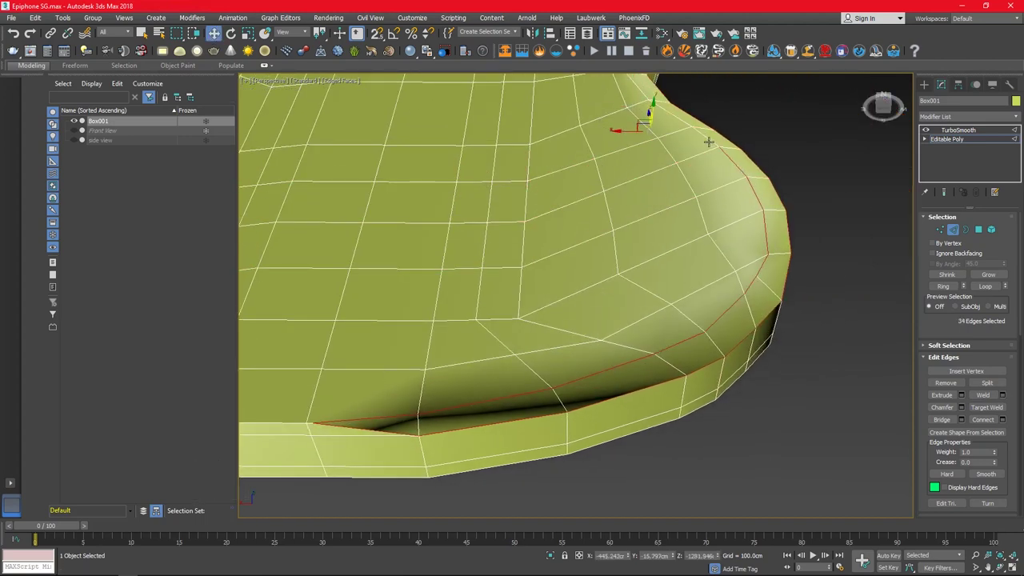
shift+click(732, 162)
scroll(692, 174, down, 5)
alt+middle_drag(692, 175, 590, 304)
scroll(590, 304, up, 3)
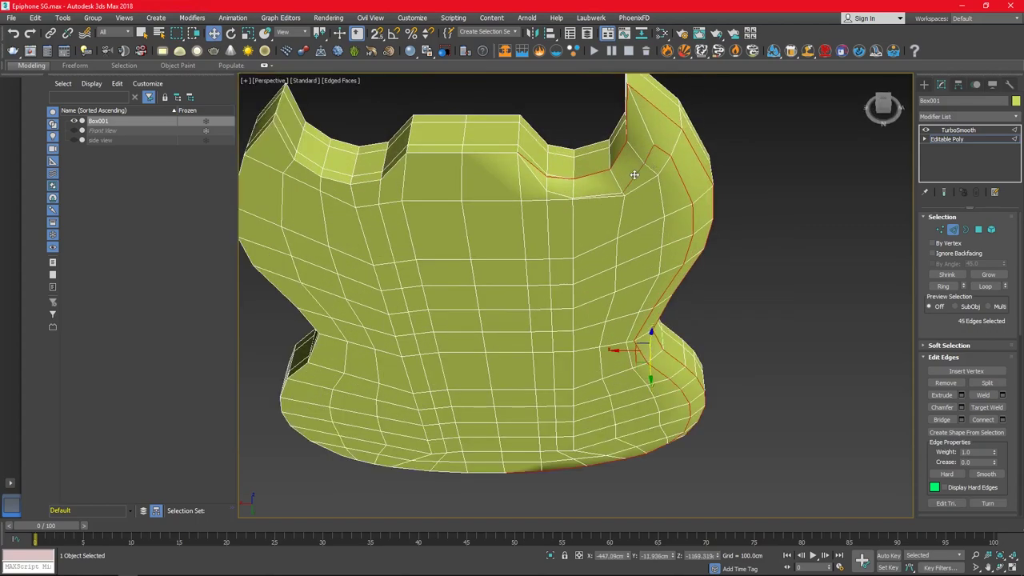
click(943, 193)
key(F4)
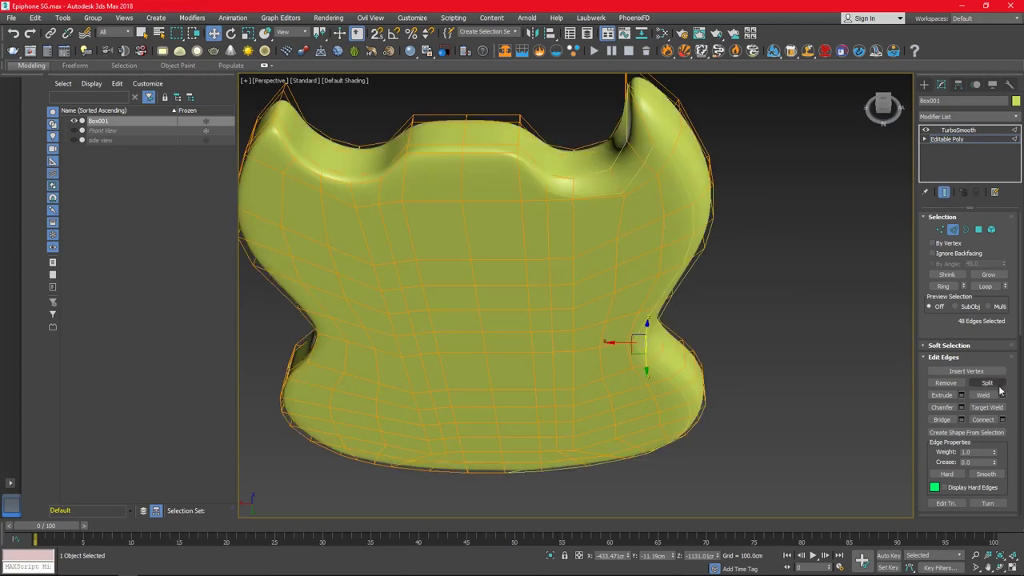
- Chamfer the selected outline edges of the guitar body
click(962, 407)
mouse_move(644, 320)
alt+middle_down()
mouse_move(469, 213)
mouse_move(526, 201)
mouse_move(511, 280)
alt+middle_up()
click(81, 130)
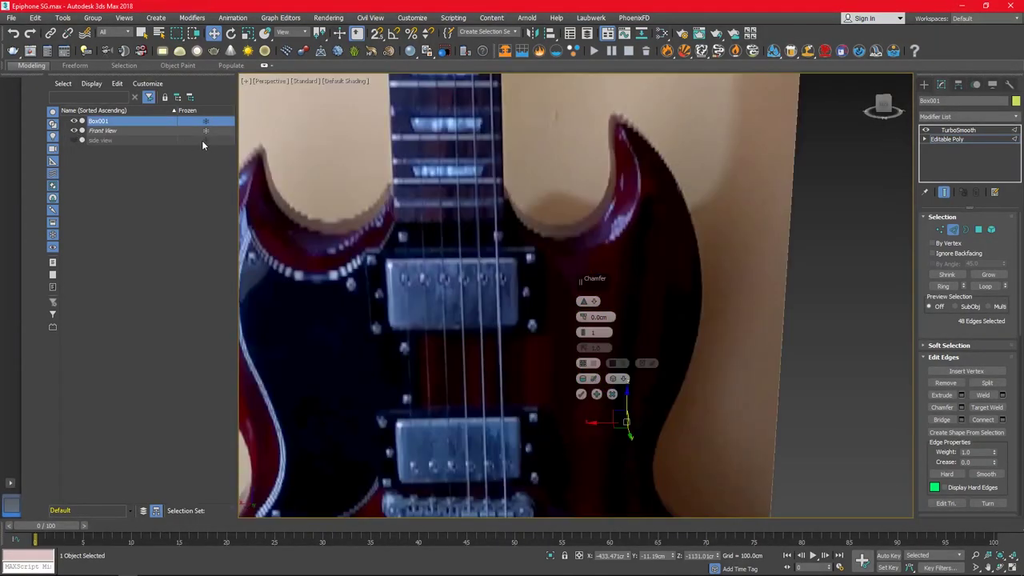
mouse_move(400, 264)
alt+middle_down()
mouse_move(649, 256)
mouse_move(605, 264)
alt+middle_up()
click(81, 130)
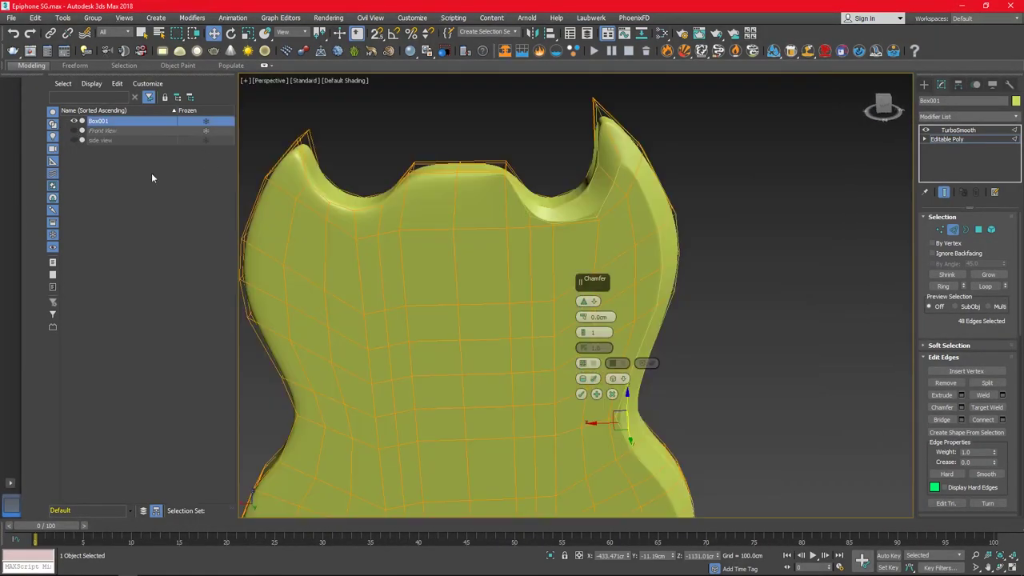
mouse_move(480, 320)
alt+middle_down()
mouse_move(545, 336)
mouse_move(512, 344)
alt+middle_up()
click(580, 393)
- Show the unsmoothed cage with edged faces and select an edge near the top left
mouse_move(582, 403)
alt+middle_down()
mouse_move(461, 196)
mouse_move(512, 360)
mouse_move(423, 348)
mouse_move(452, 459)
alt+middle_up()
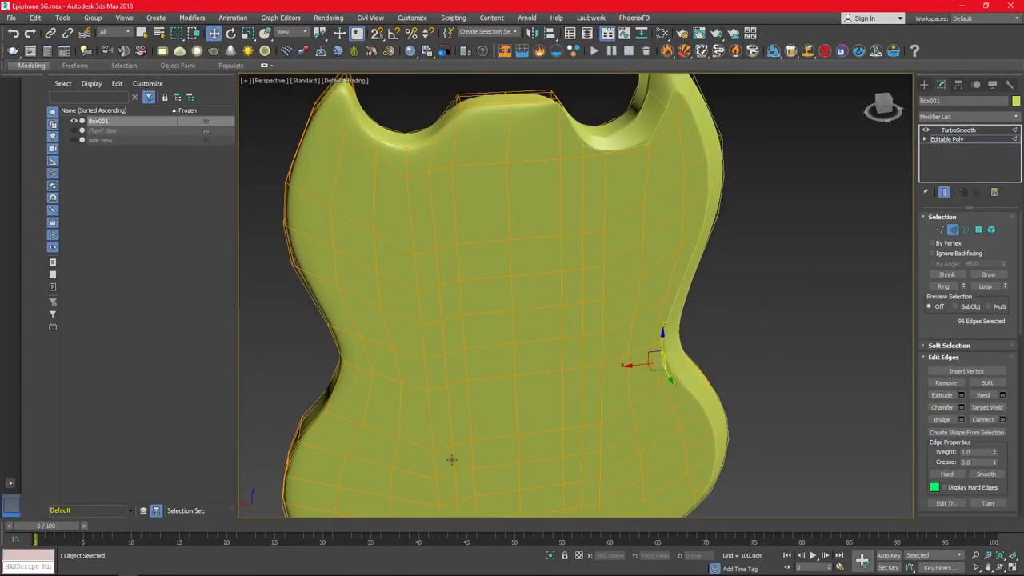
alt+middle_drag(568, 382, 549, 176)
key(ctrl+e)
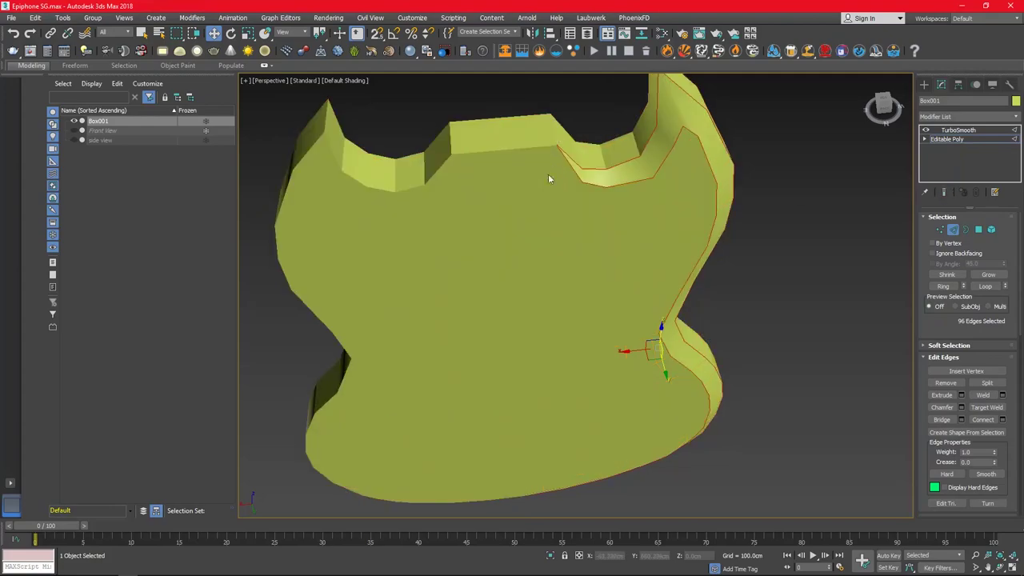
key(F4)
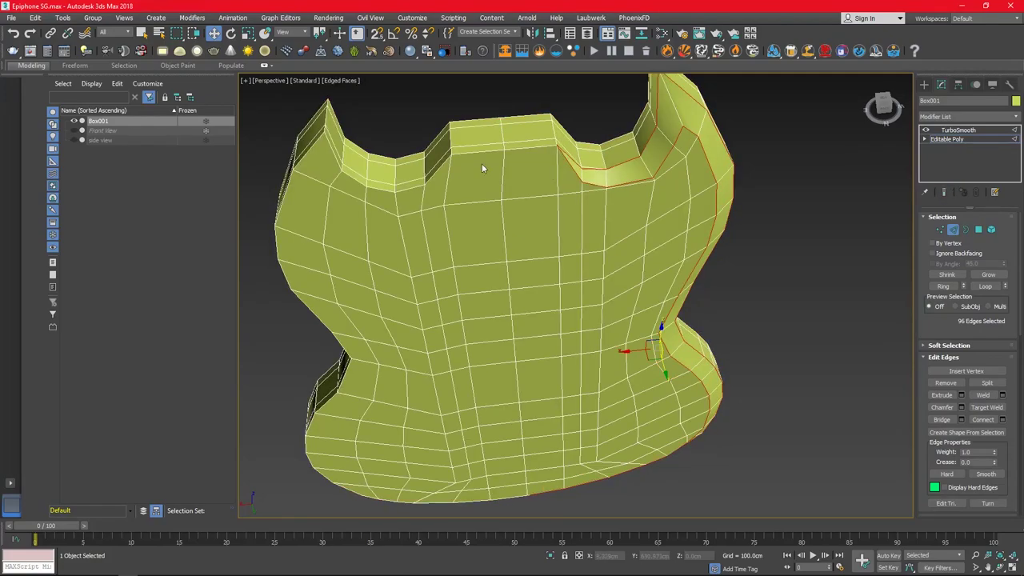
click(417, 187)
mouse_move(382, 189)
alt+middle_down()
mouse_move(373, 156)
mouse_move(486, 254)
alt+middle_up()
- Adjust the vertices around the horn notch along the top edge
ctrl+click(373, 157)
scroll(514, 233, down, 5)
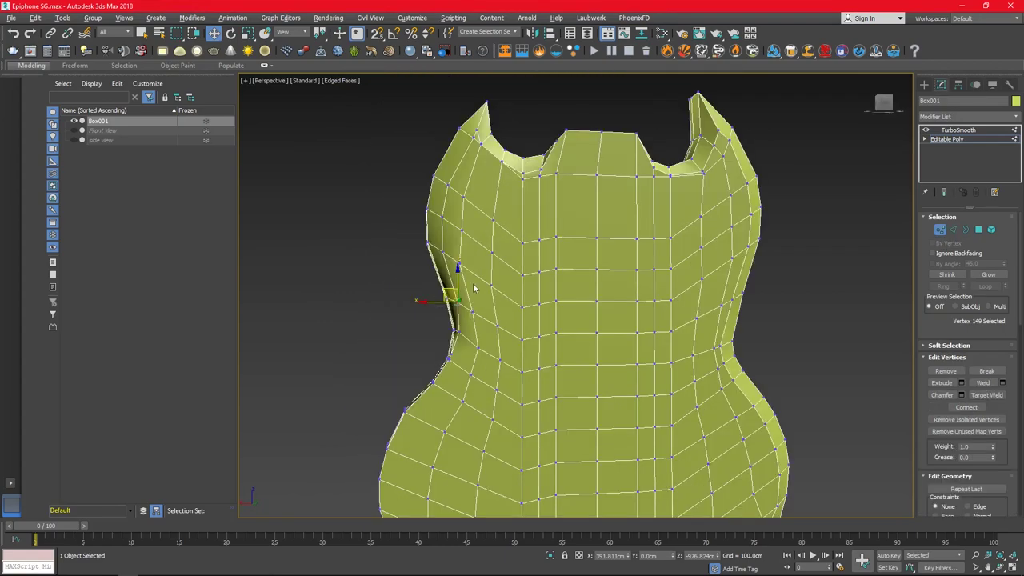
key(1)
key(F4)
mouse_move(457, 274)
alt+middle_down()
mouse_move(561, 250)
mouse_move(503, 232)
alt+middle_up()
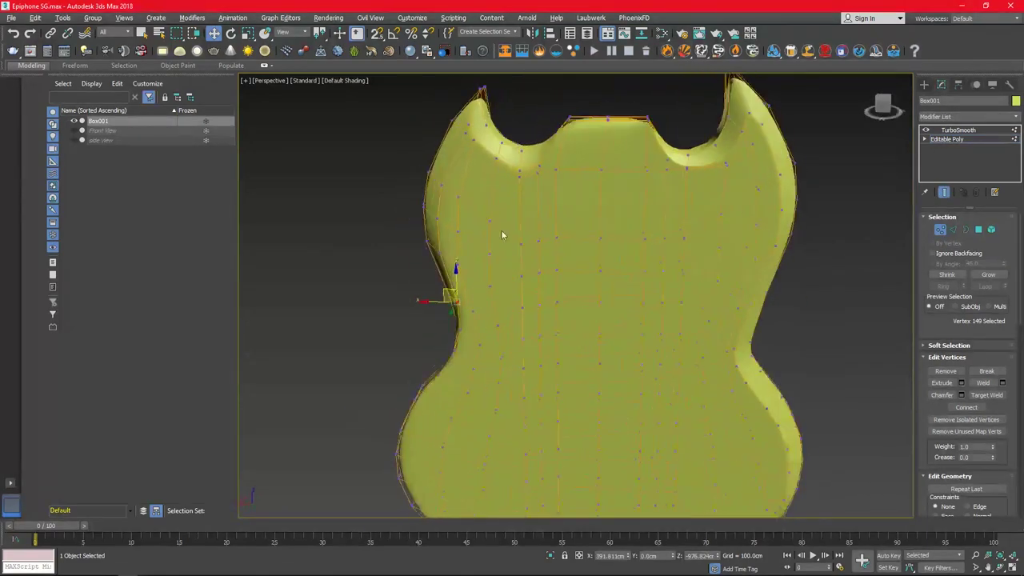
scroll(487, 149, up, 5)
scroll(468, 150, down, 2)
click(451, 148)
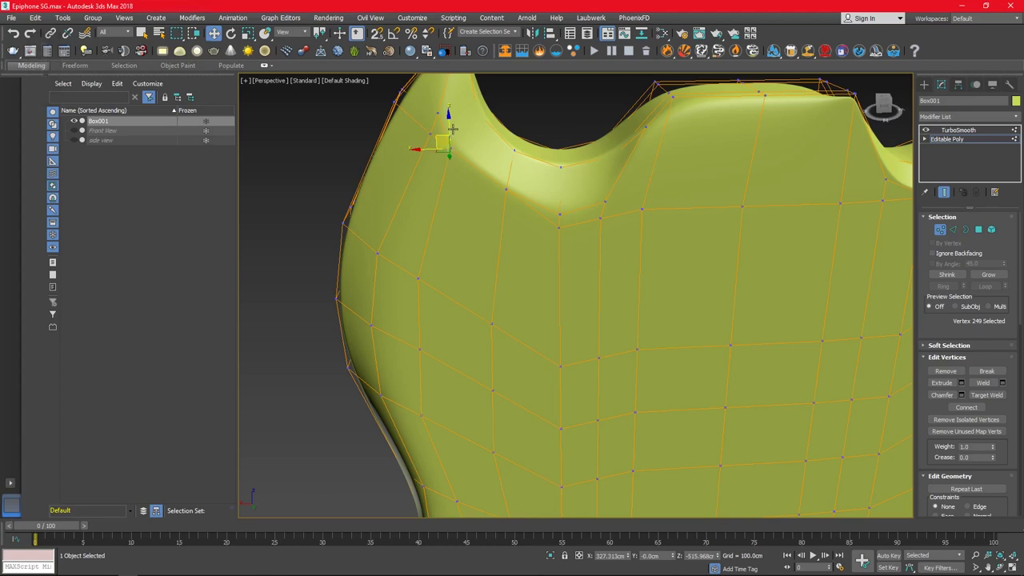
scroll(627, 248, down, 2)
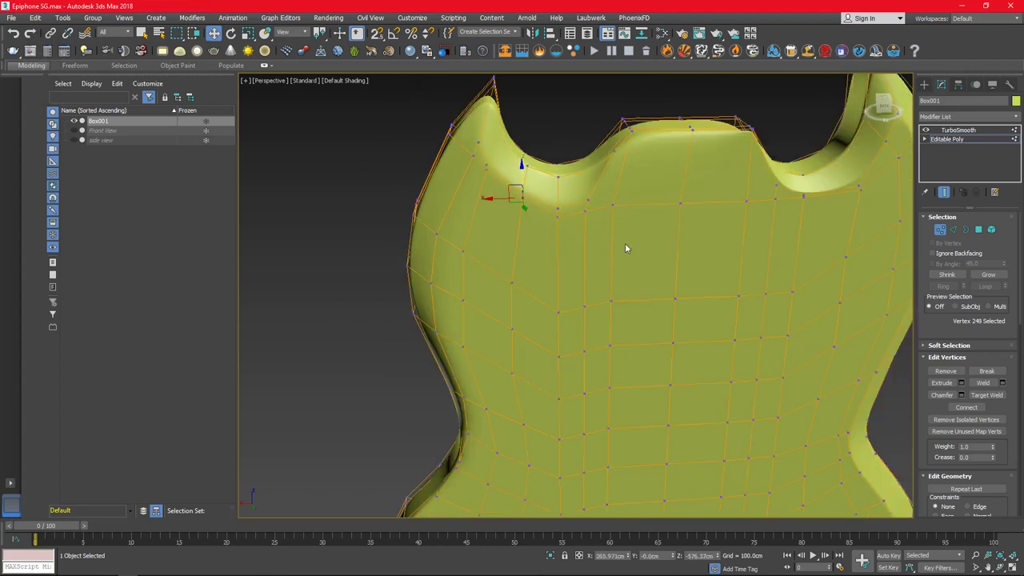
click(558, 209)
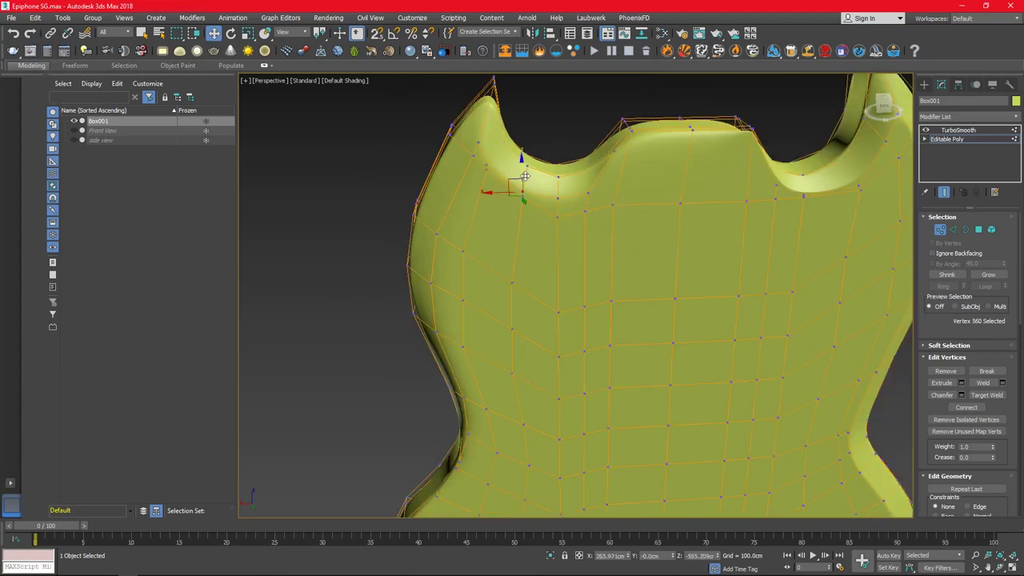
alt+middle_drag(480, 152, 776, 156)
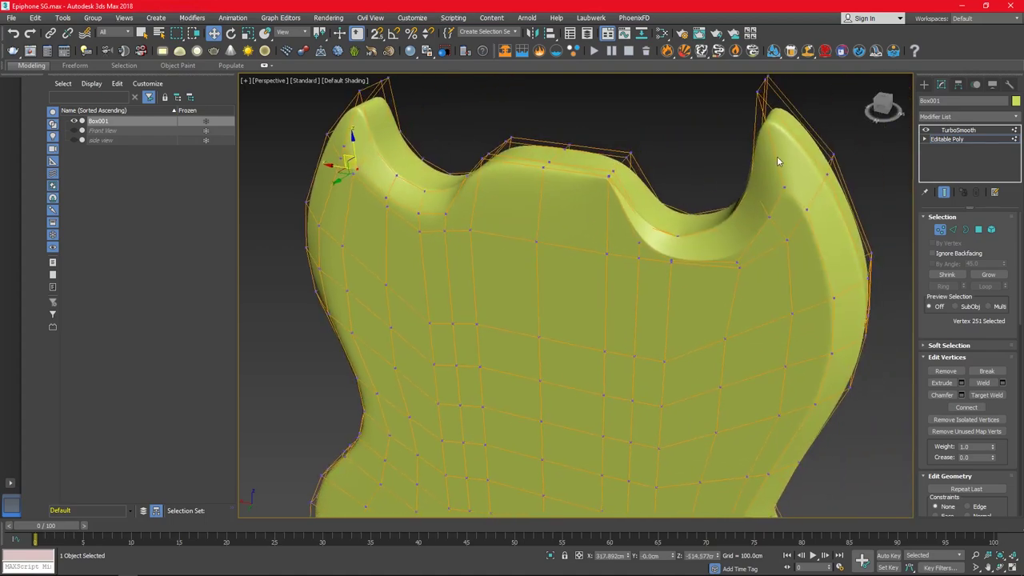
- Chamfer the edge loop along the upper cutaway between the horns
key(2)
click(961, 407)
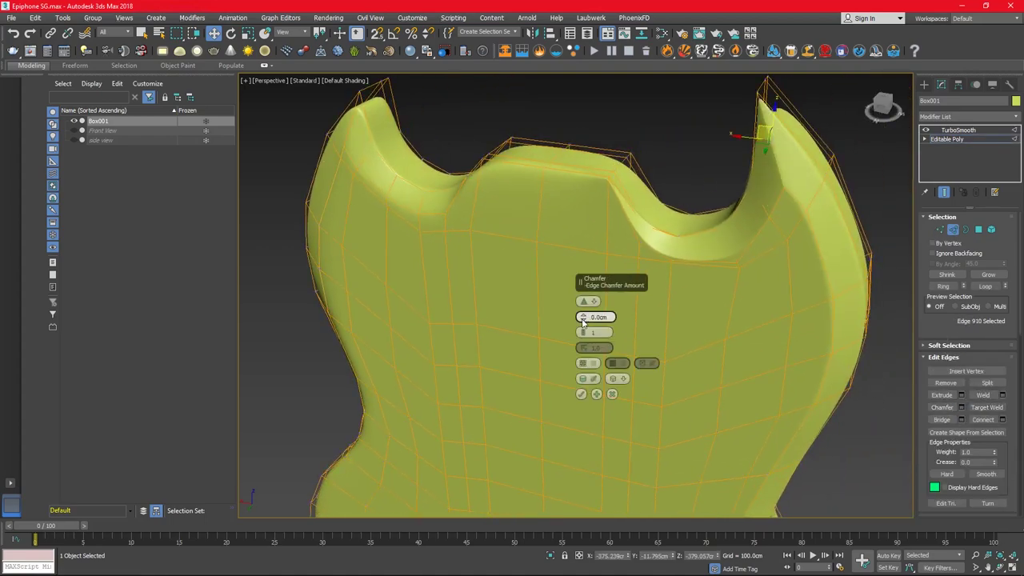
alt+middle_drag(810, 217, 723, 256)
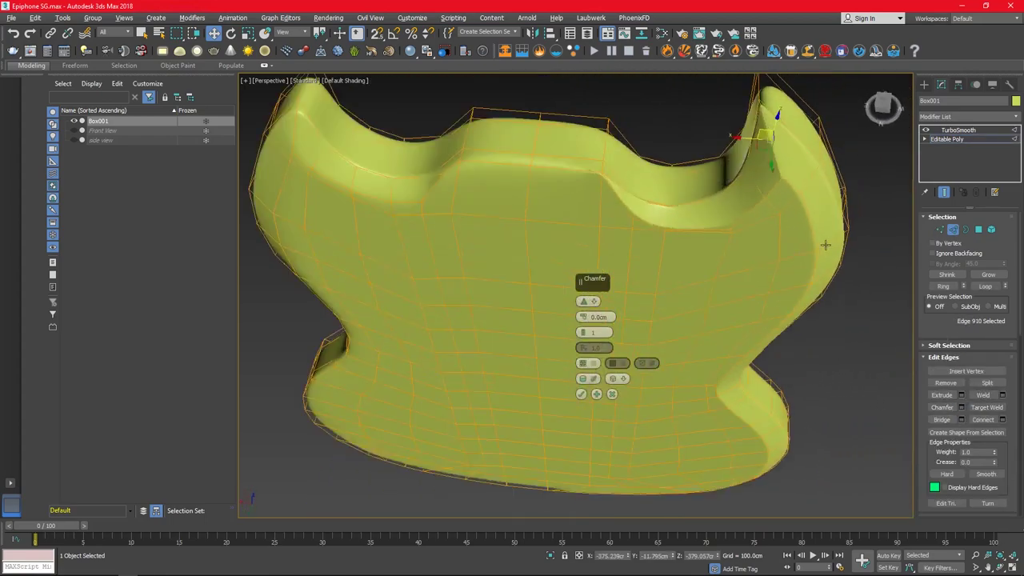
alt+middle_drag(522, 147, 556, 244)
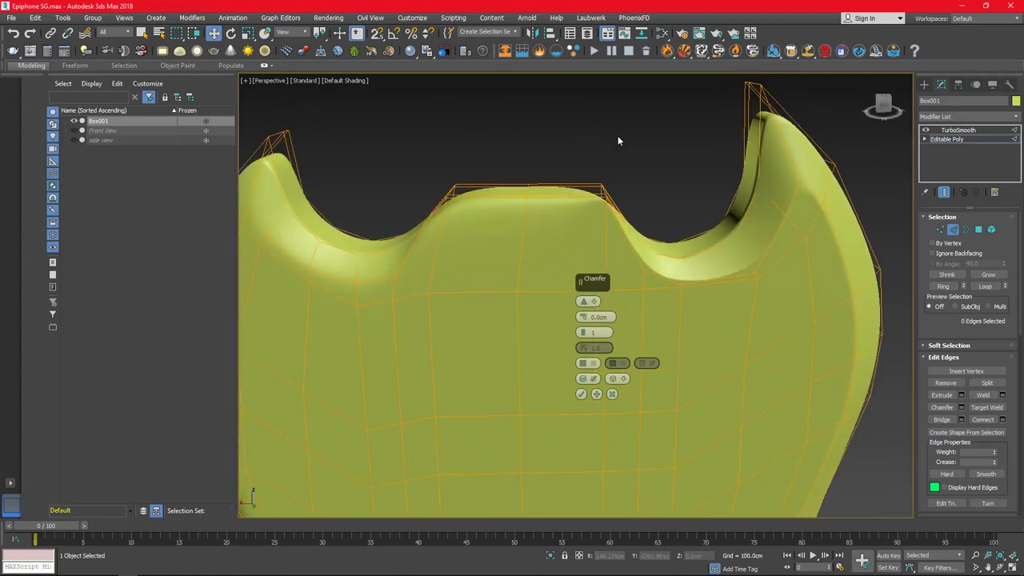
click(986, 287)
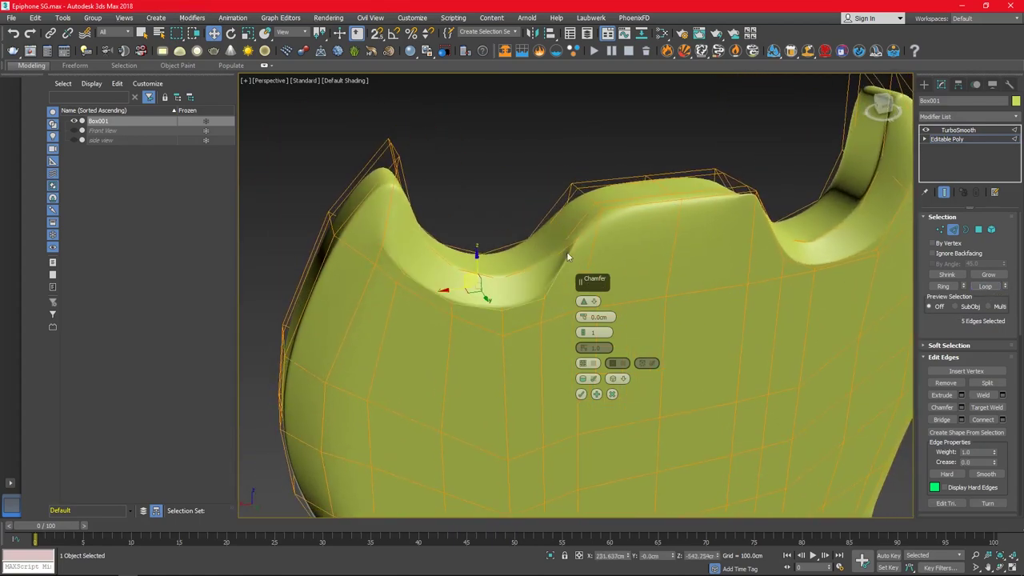
click(589, 395)
- Select a body vertex and display the faceted cage with edged faces
key(1)
mouse_move(591, 397)
alt+middle_down()
mouse_move(581, 273)
mouse_move(554, 269)
mouse_move(604, 240)
mouse_move(545, 299)
alt+middle_up()
click(553, 269)
key(ctrl+BackSpace)
key(F4)
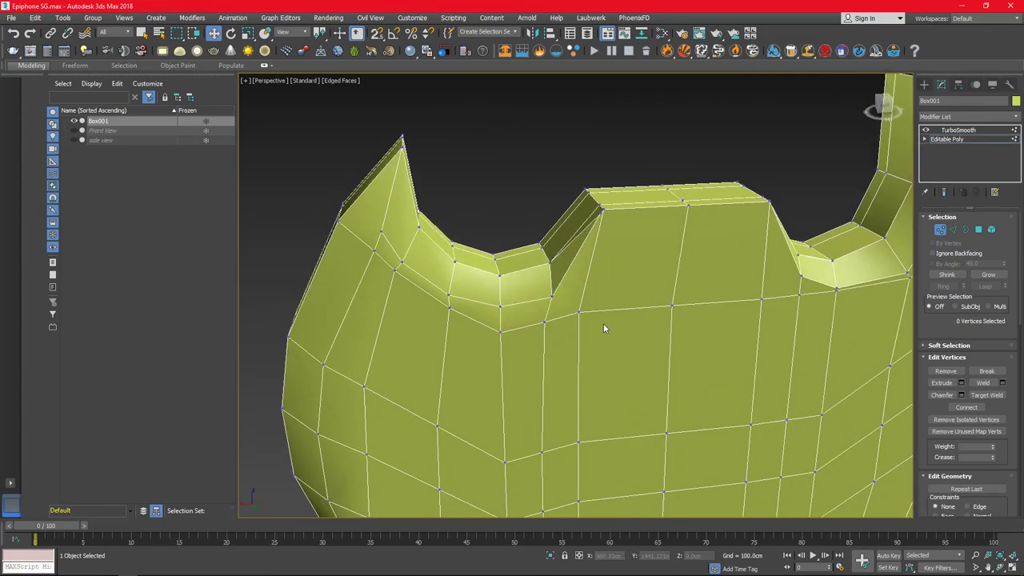
- Select the edge loop along the upper body side and chamfer it
alt+middle_drag(604, 328, 599, 352)
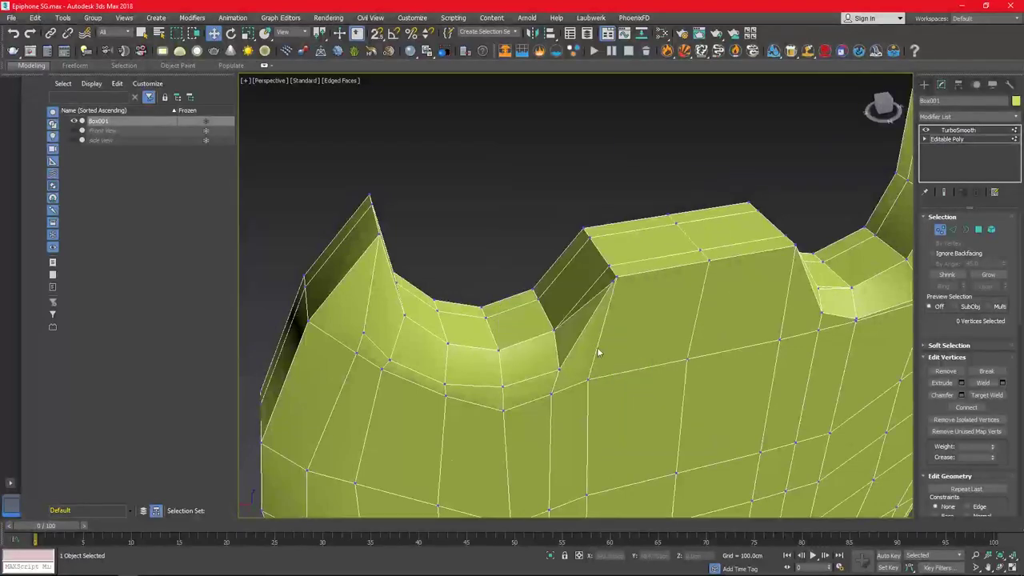
click(945, 193)
key(F4)
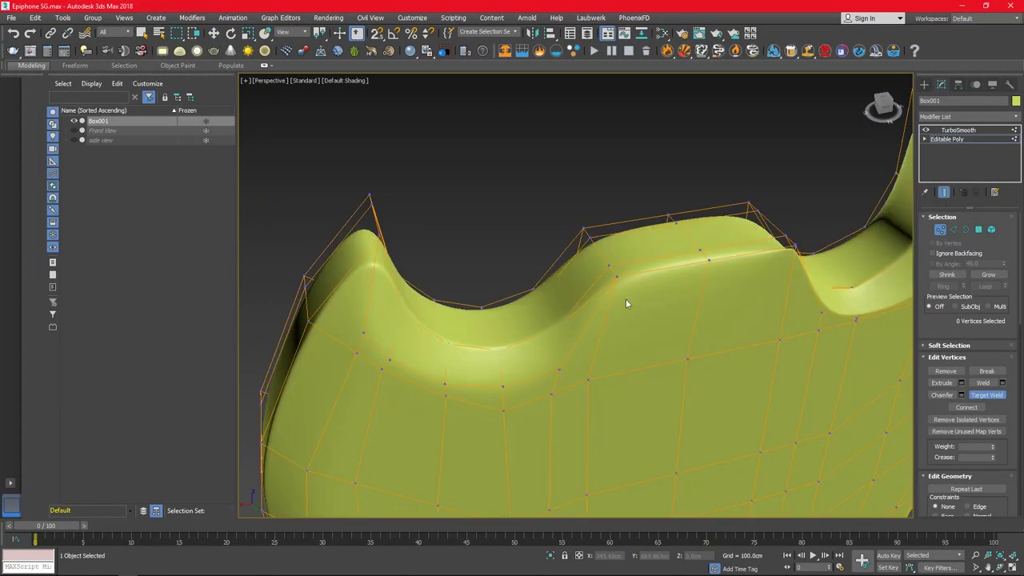
click(952, 229)
click(985, 287)
scroll(707, 318, up, 5)
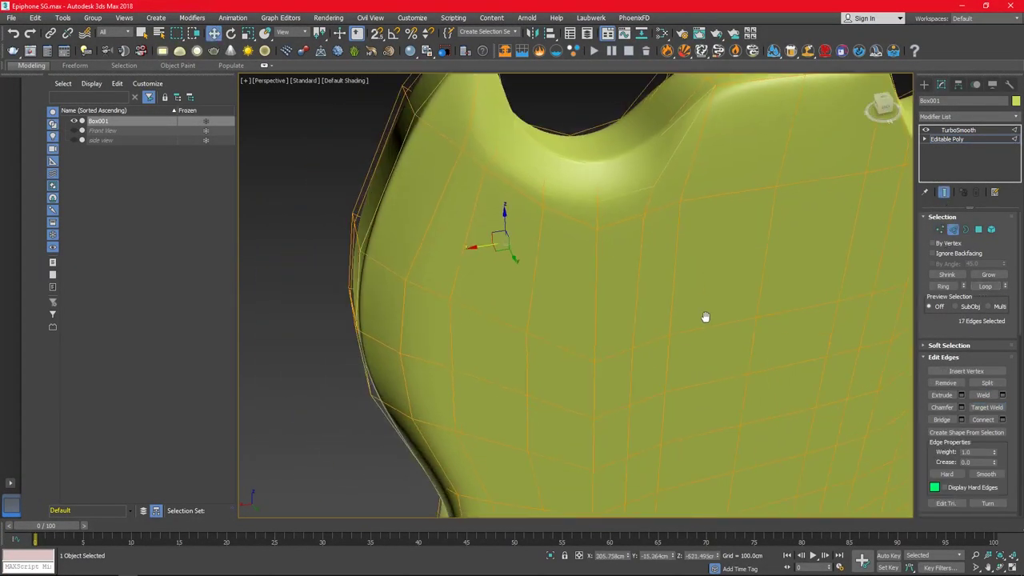
alt+middle_drag(706, 318, 532, 334)
key(shift+z)
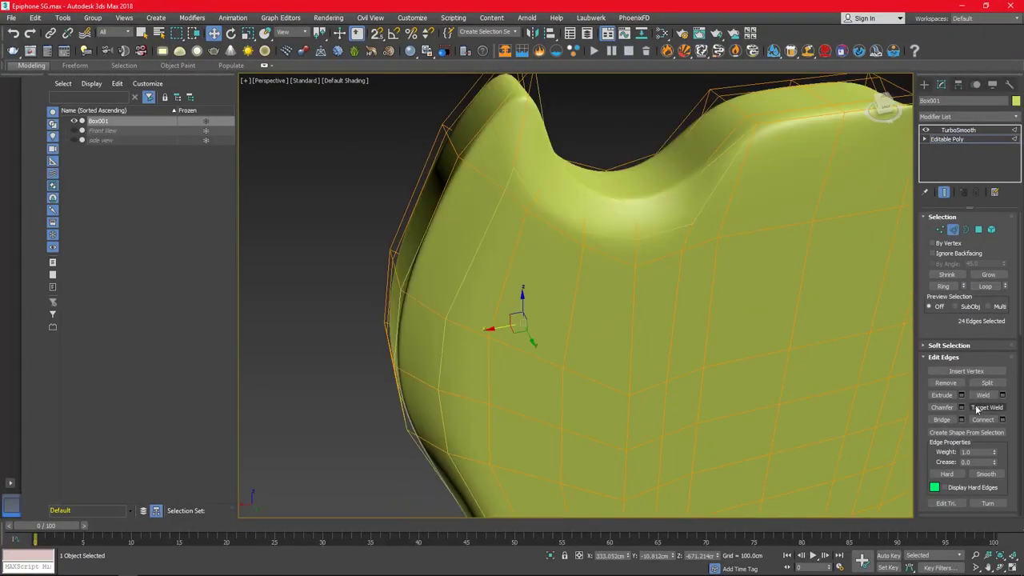
click(962, 408)
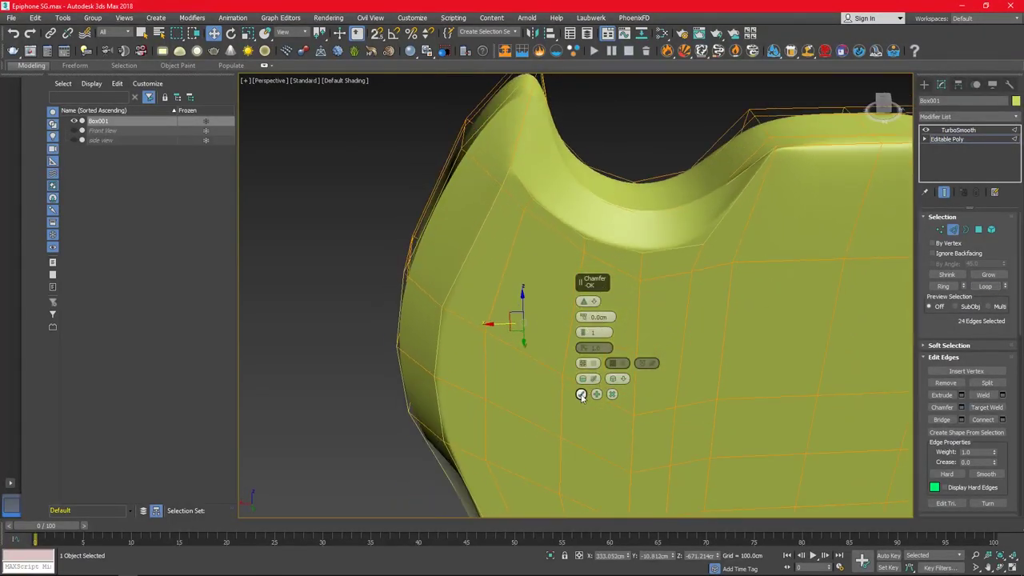
click(581, 393)
scroll(724, 278, down, 4)
- Show the cage with edges and select the edges along the right horn's outline
alt+middle_drag(741, 357, 654, 320)
scroll(654, 320, up, 3)
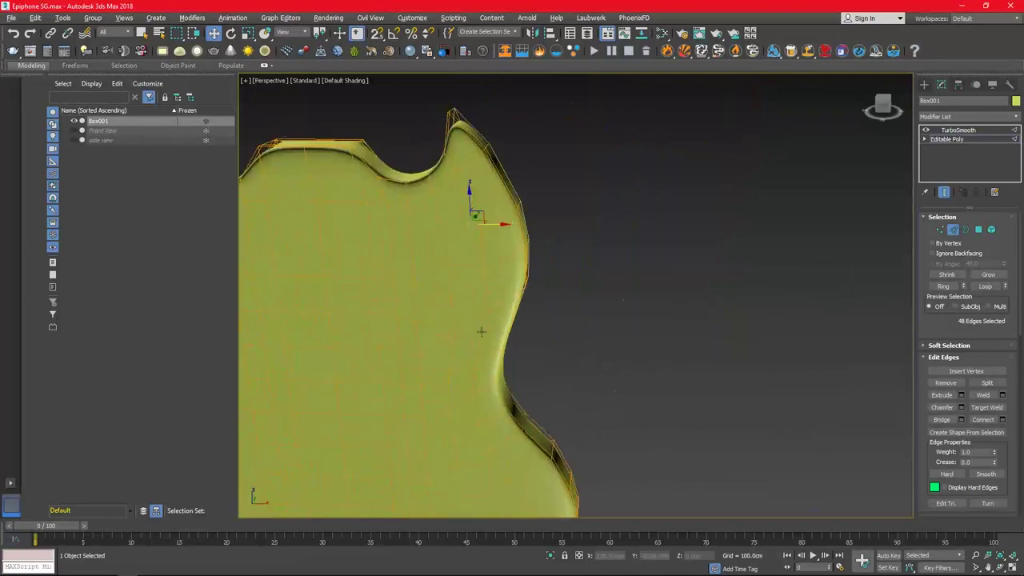
click(946, 192)
mouse_move(779, 276)
alt+middle_down()
mouse_move(691, 284)
mouse_move(757, 300)
mouse_move(718, 301)
mouse_move(552, 151)
mouse_move(584, 278)
alt+middle_up()
key(ctrl+b)
key(F4)
key(2)
click(552, 151)
drag(584, 278, 432, 301)
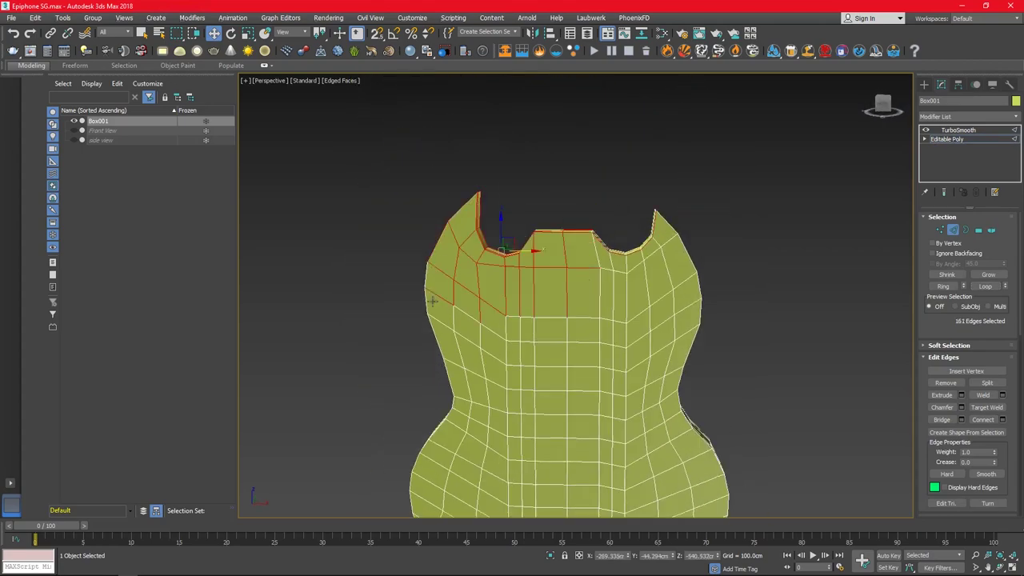
drag(569, 205, 590, 283)
mouse_move(590, 283)
alt+middle_down()
mouse_move(571, 316)
mouse_move(666, 229)
alt+middle_up()
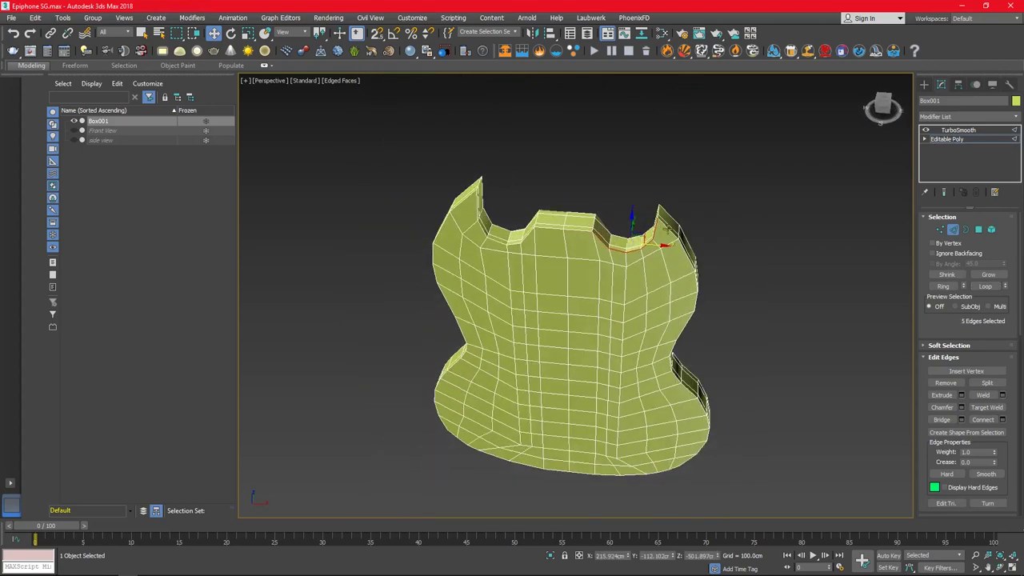
alt+middle_drag(669, 360, 676, 392)
- Chamfer the 11 right-horn outline edges by about 48.71 cm in the Front view
key(w)
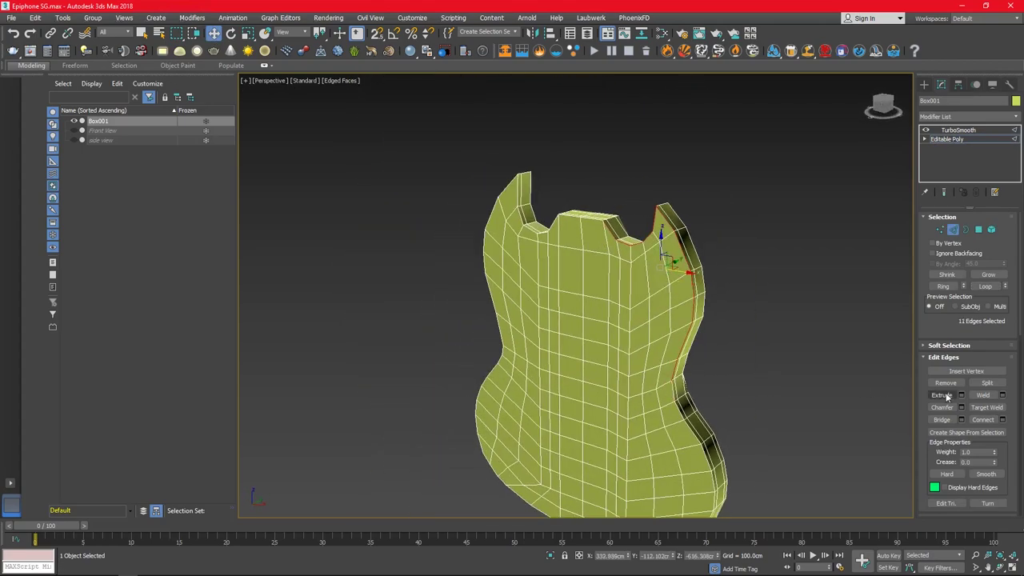
key(f)
scroll(693, 288, up, 2)
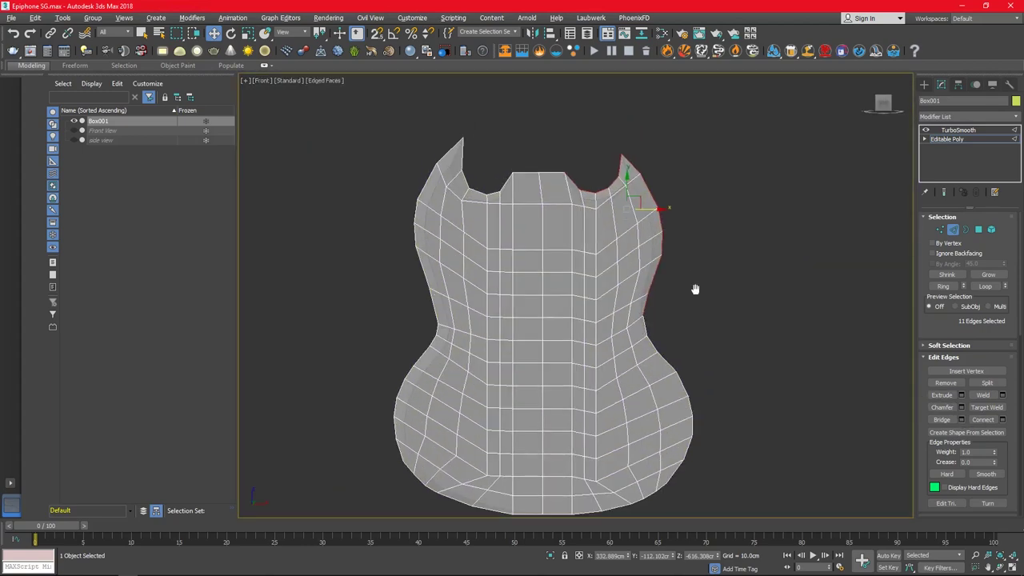
click(961, 407)
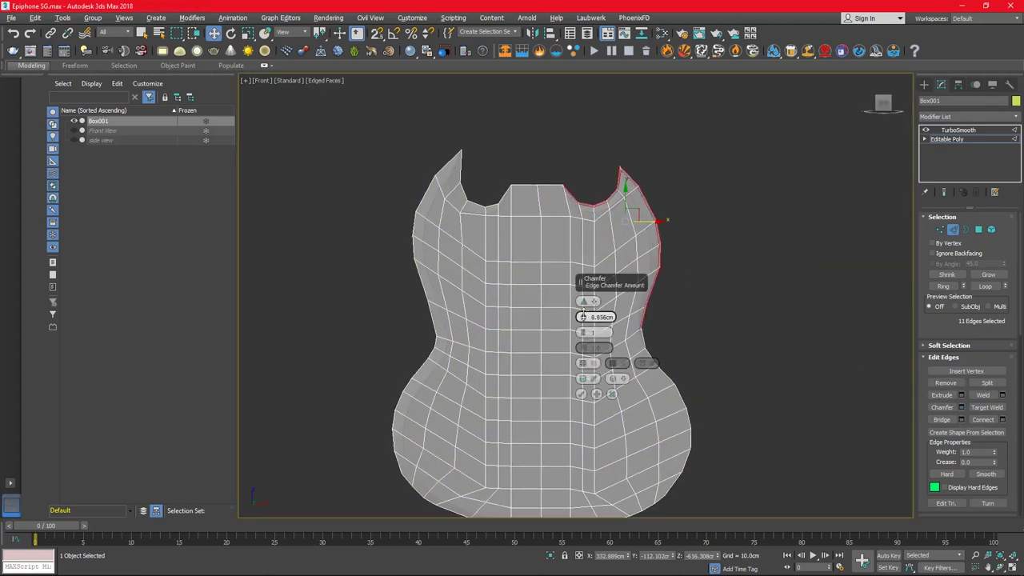
click(581, 394)
- Switch to Vertex mode and select a vertex on the right horn edge
key(1)
scroll(585, 400, up, 5)
click(597, 321)
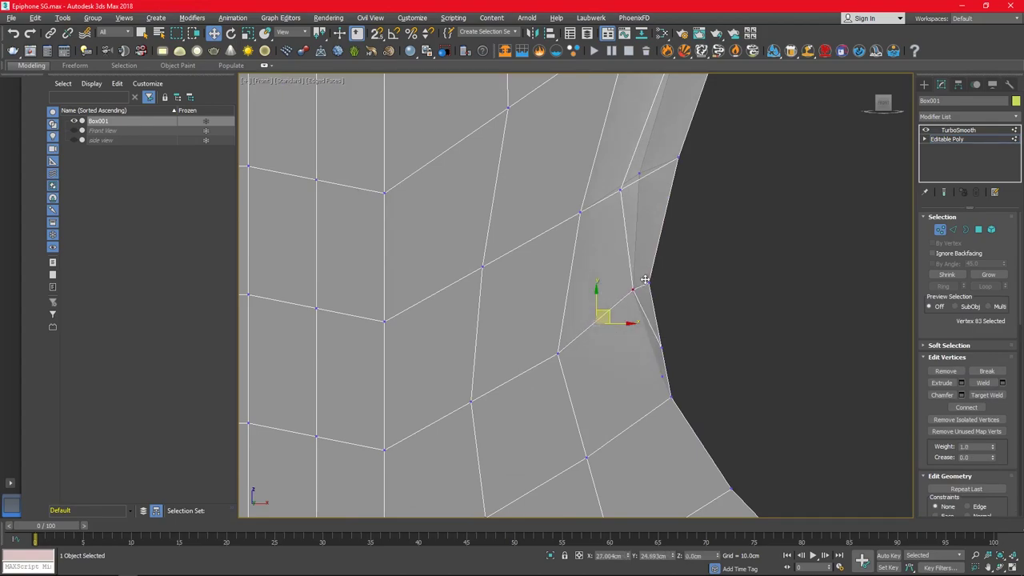
- In the Front view, move a cutaway vertex up-left onto the guitar outline
key(alt+w)
key(alt+w)
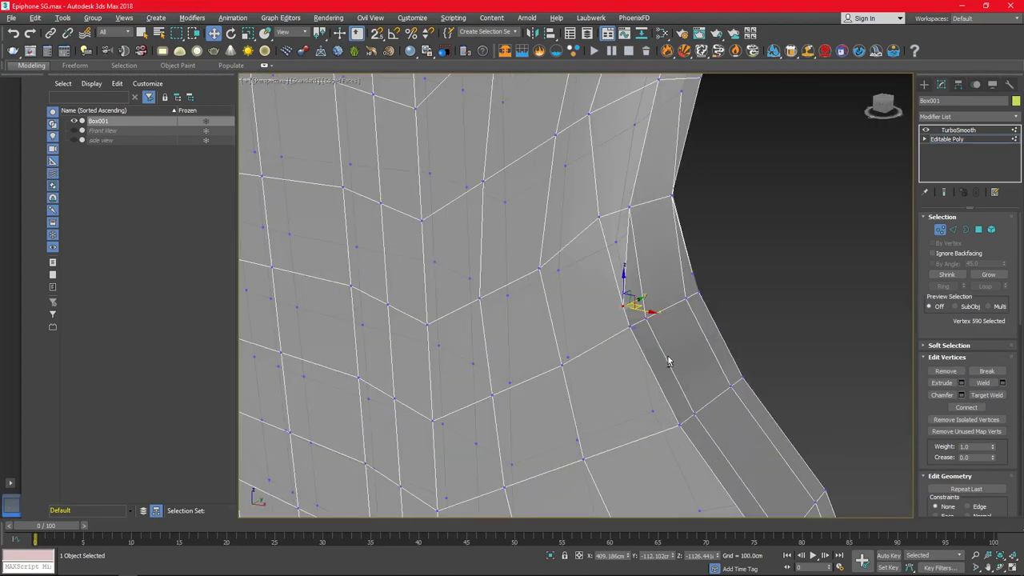
key(alt+w)
key(alt+w)
scroll(690, 276, up, 5)
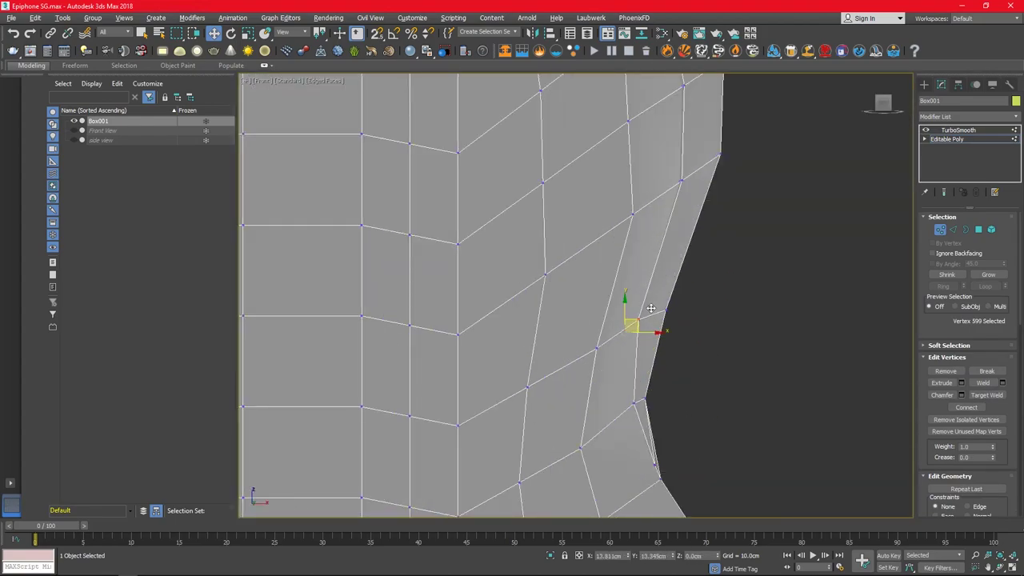
scroll(697, 172, down, 3)
click(699, 243)
scroll(690, 233, up, 3)
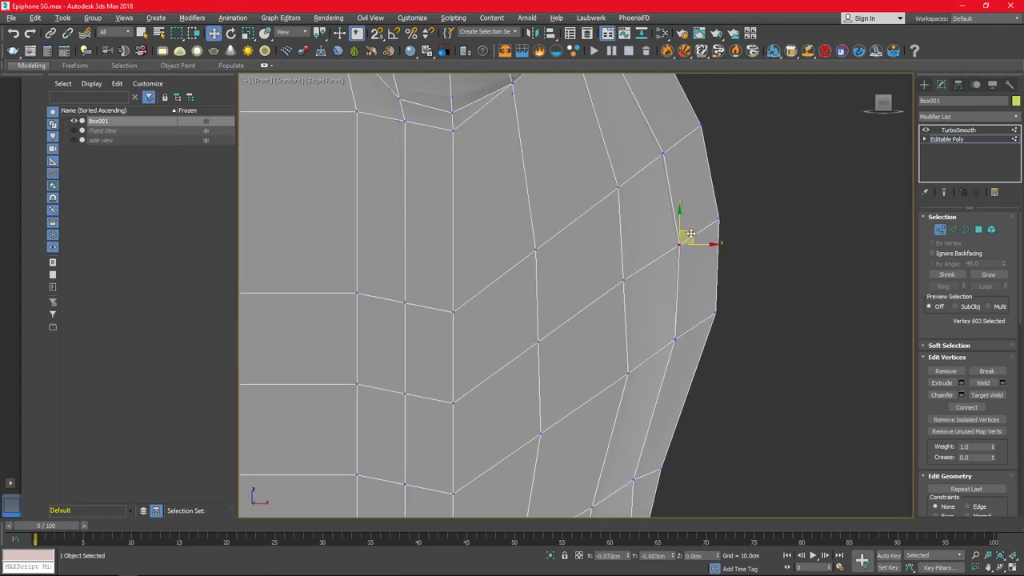
scroll(691, 233, down, 2)
middle_drag(680, 233, 740, 312)
scroll(664, 192, up, 3)
click(656, 213)
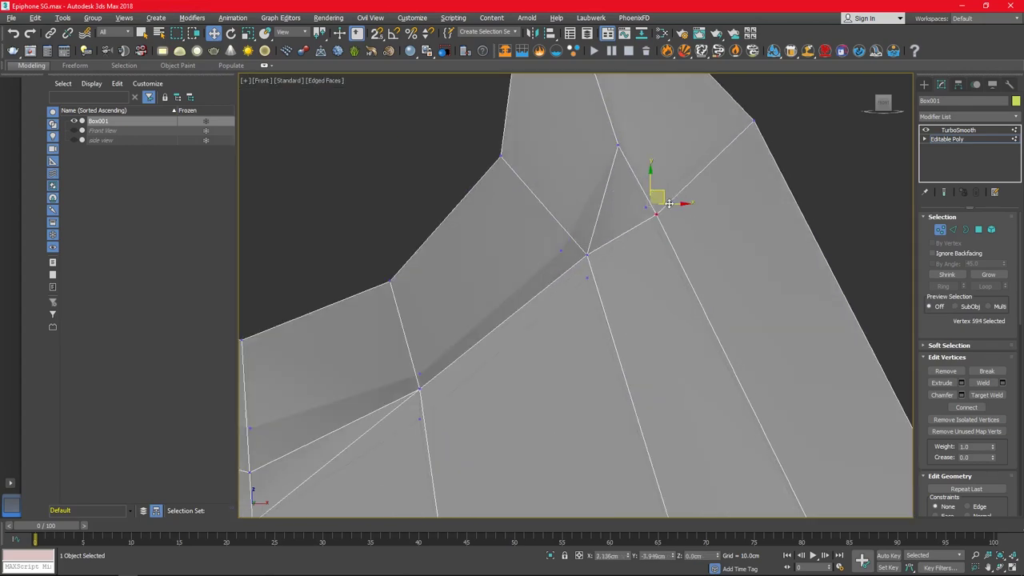
drag(669, 204, 660, 197)
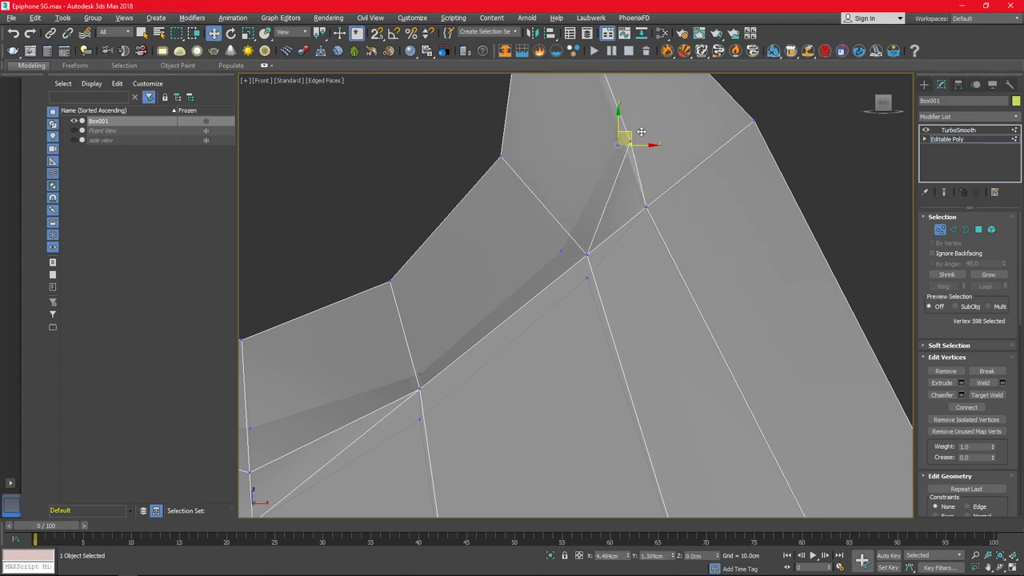
- Select the vertices near the horn base and along the cutaway
scroll(616, 264, down, 3)
scroll(628, 281, up, 2)
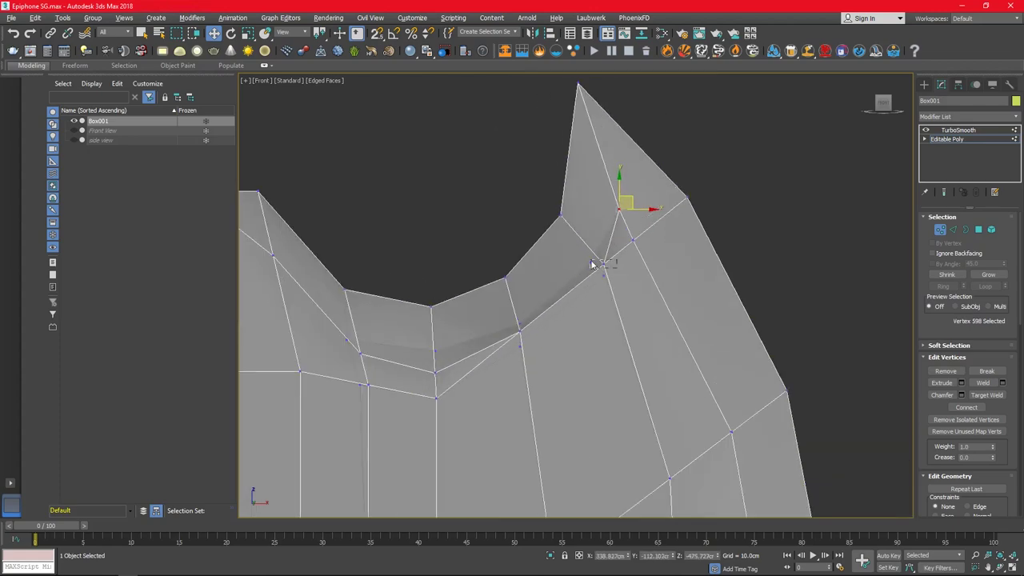
click(605, 262)
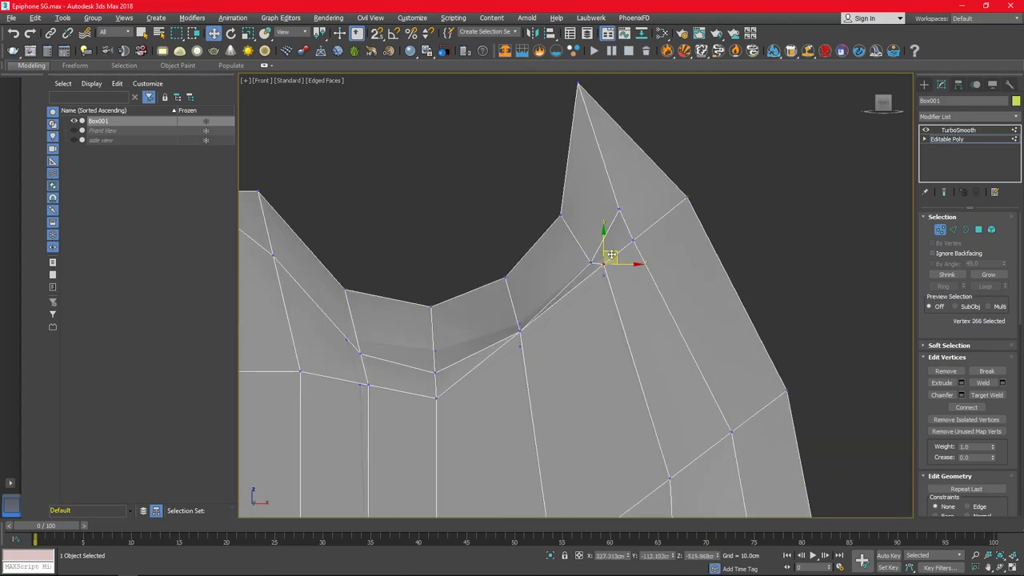
click(524, 332)
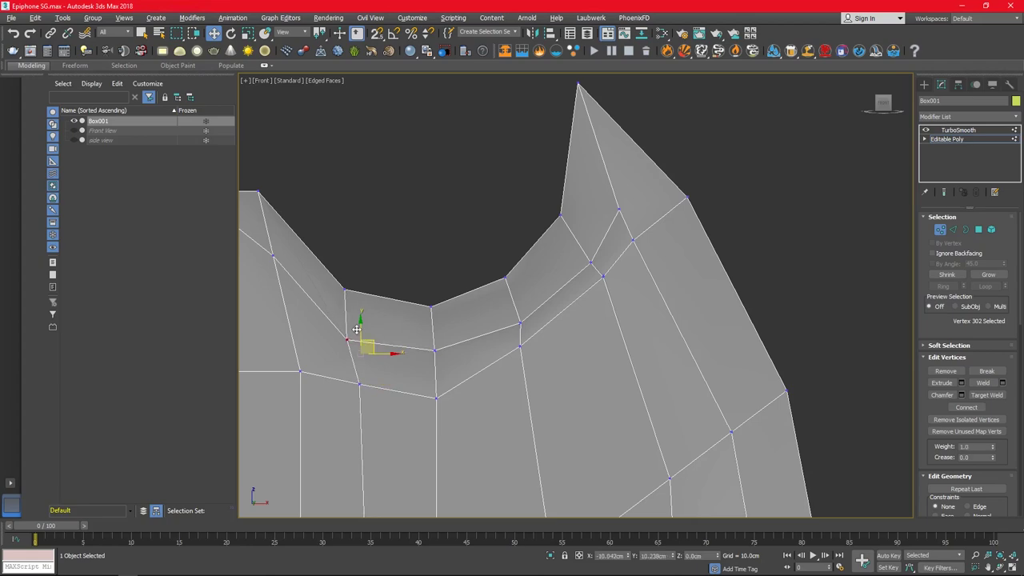
middle_drag(357, 329, 491, 320)
- In the four-view layout, select the top-edge corner vertex and arm Target Weld from the quad menu
key(alt+w)
mouse_move(624, 368)
alt+middle_down()
mouse_move(724, 433)
mouse_move(669, 439)
mouse_move(744, 437)
alt+middle_up()
click(625, 420)
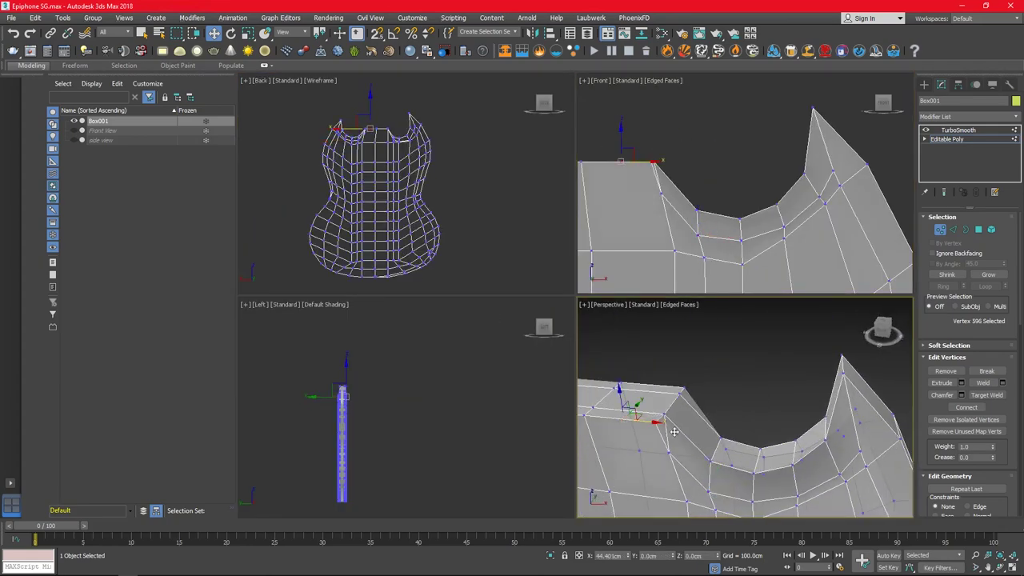
scroll(646, 142, up, 5)
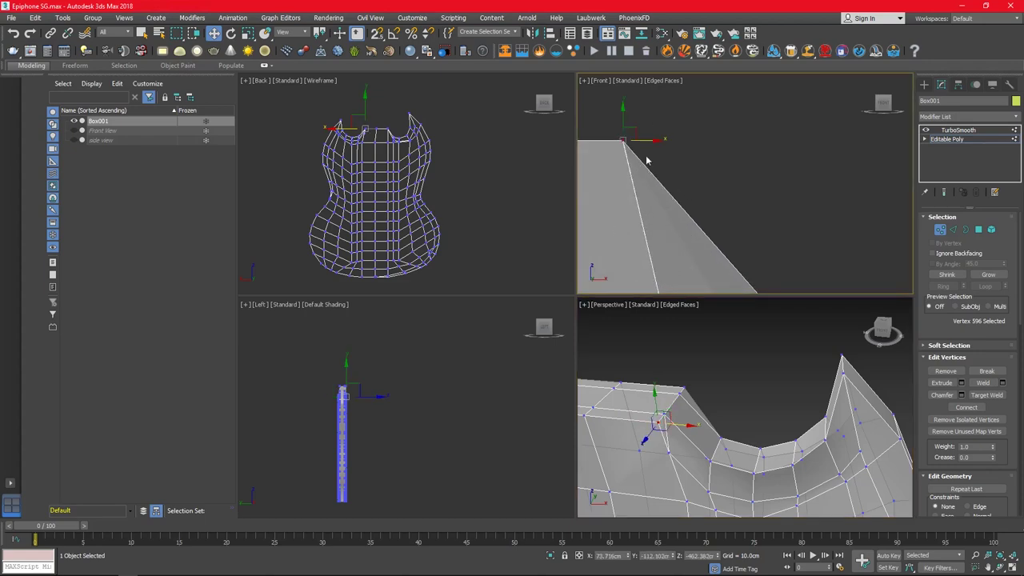
right_click(667, 453)
click(620, 472)
mouse_move(659, 422)
alt+middle_down()
mouse_move(704, 424)
mouse_move(681, 432)
mouse_move(664, 408)
mouse_move(672, 412)
alt+middle_up()
- Target-weld the stray cutaway vertex in the maximised Perspective view
click(660, 404)
right_click(670, 409)
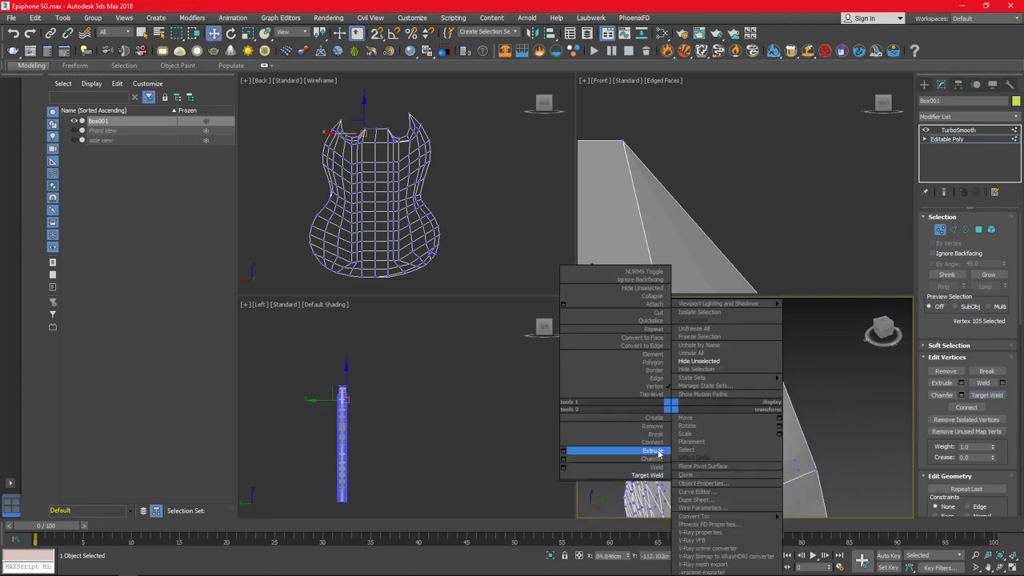
click(656, 322)
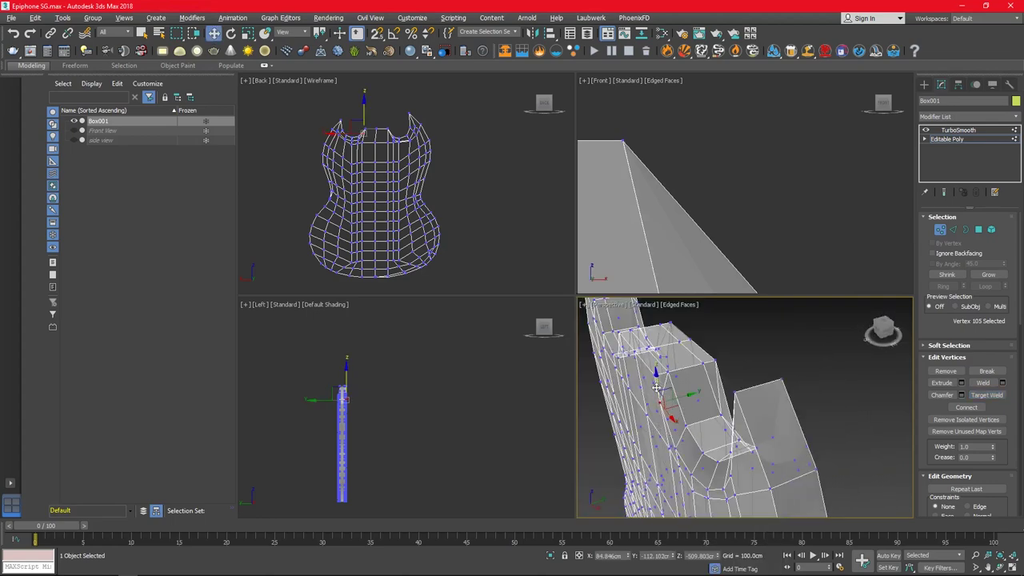
mouse_move(656, 388)
alt+middle_down()
mouse_move(542, 395)
mouse_move(461, 290)
alt+middle_up()
key(alt+w)
click(517, 410)
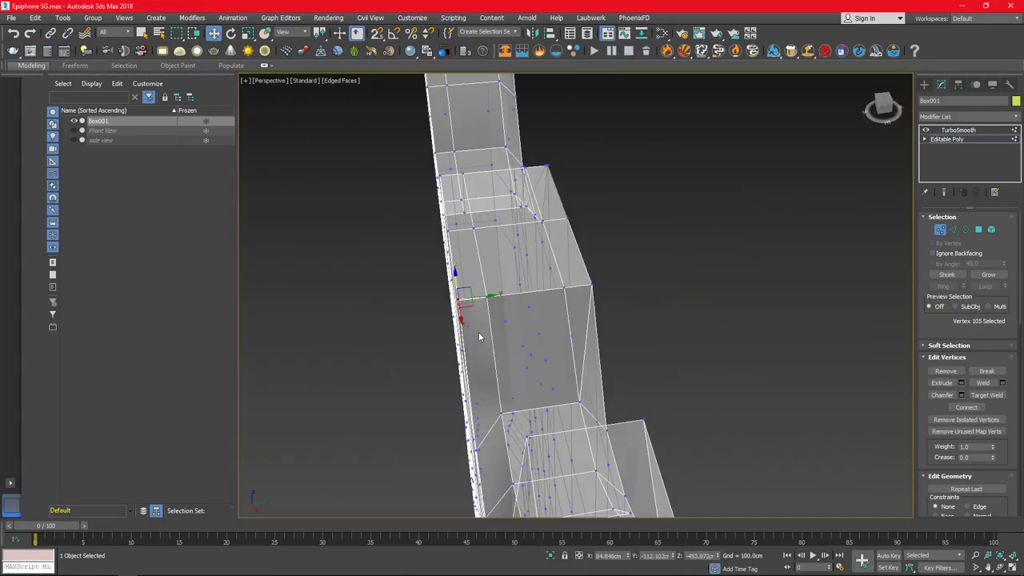
key(ctrl+shift+w)
scroll(512, 372, up, 3)
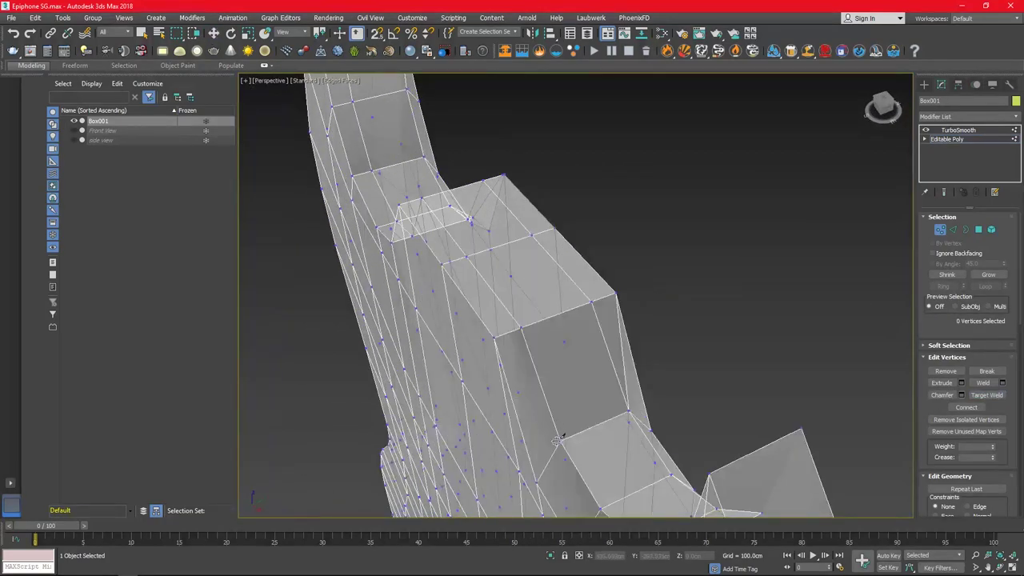
- Chamfer the 22 edges around the right horn's cutaway
mouse_move(516, 356)
alt+middle_down()
mouse_move(562, 372)
mouse_move(659, 353)
alt+middle_up()
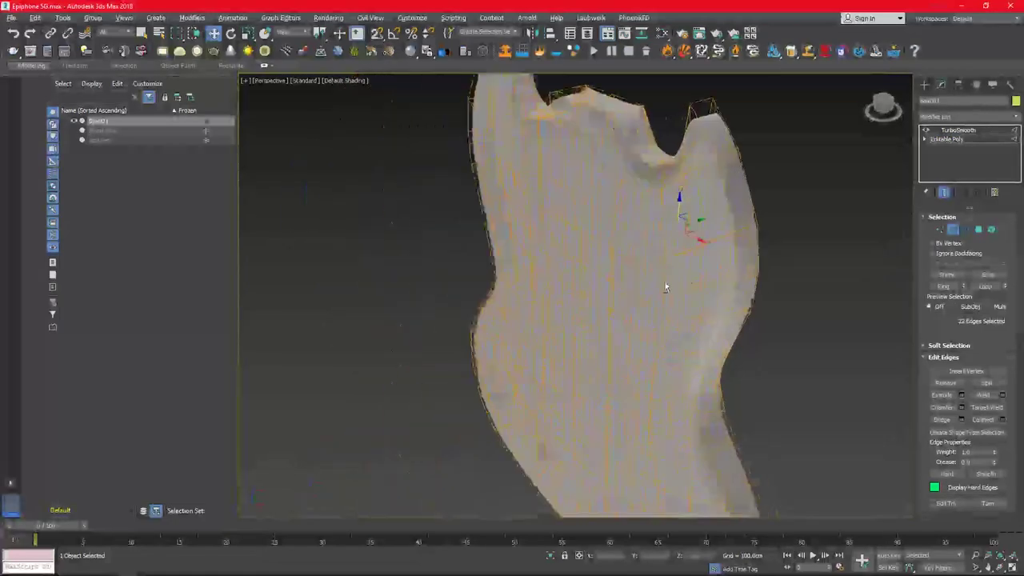
click(961, 408)
mouse_move(777, 268)
alt+middle_down()
mouse_move(745, 294)
mouse_move(537, 305)
mouse_move(580, 311)
alt+middle_up()
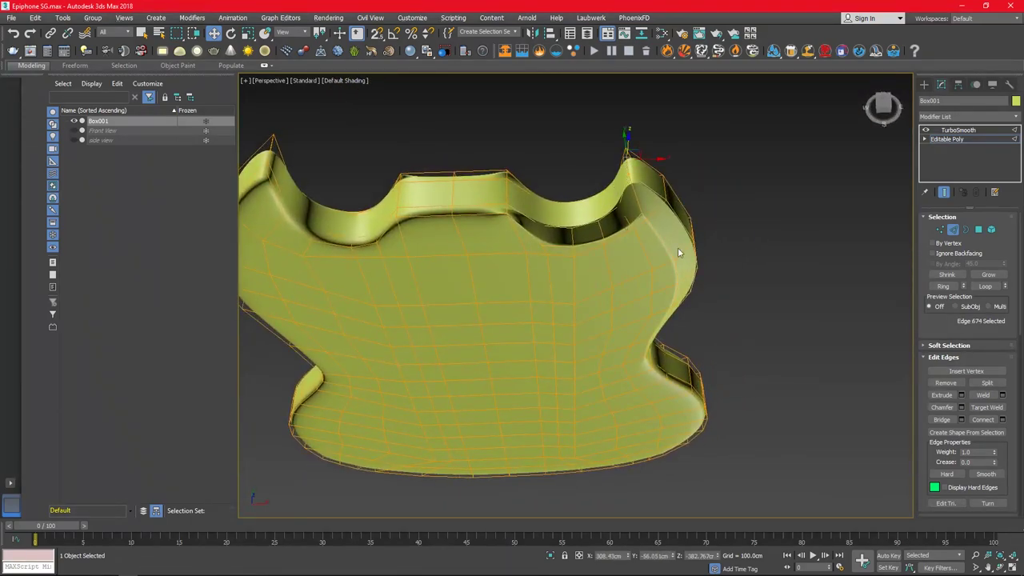
- Hide the smoothed result and open the Chamfer caddy on the horn-tip edge
key(alt+w)
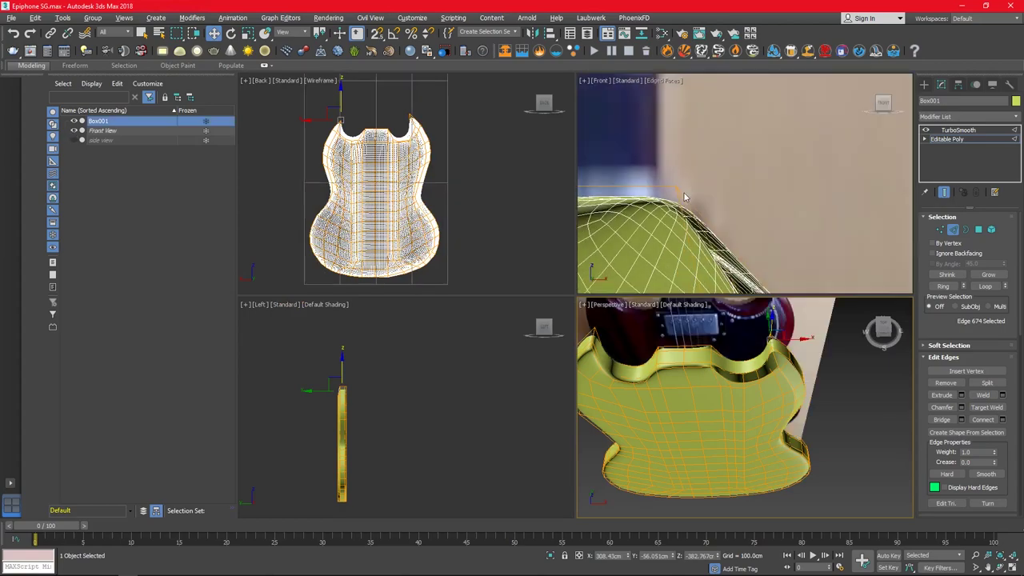
scroll(684, 196, up, 3)
scroll(684, 196, up, 2)
click(944, 192)
key(alt+w)
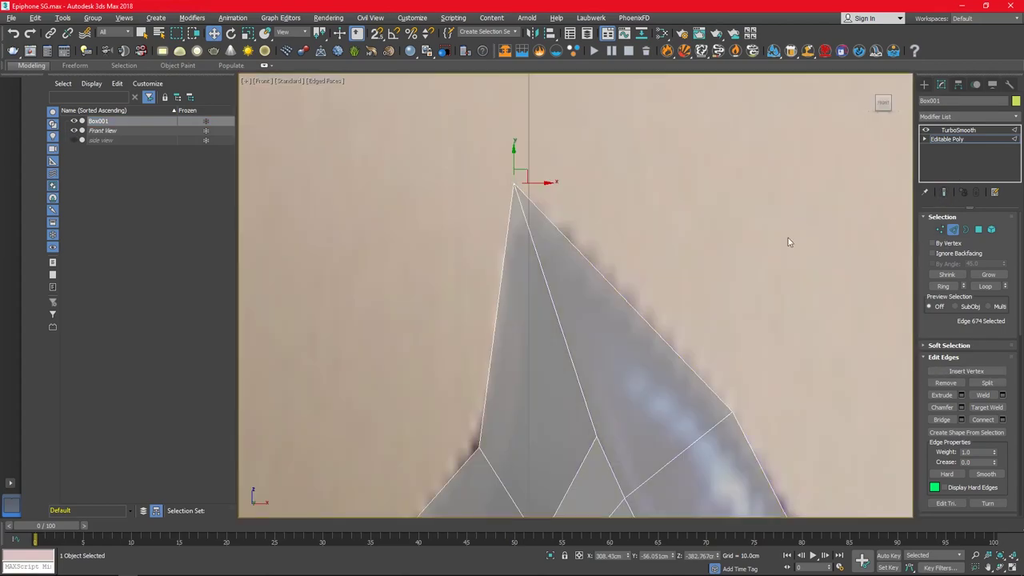
key(ctrl+shift+c)
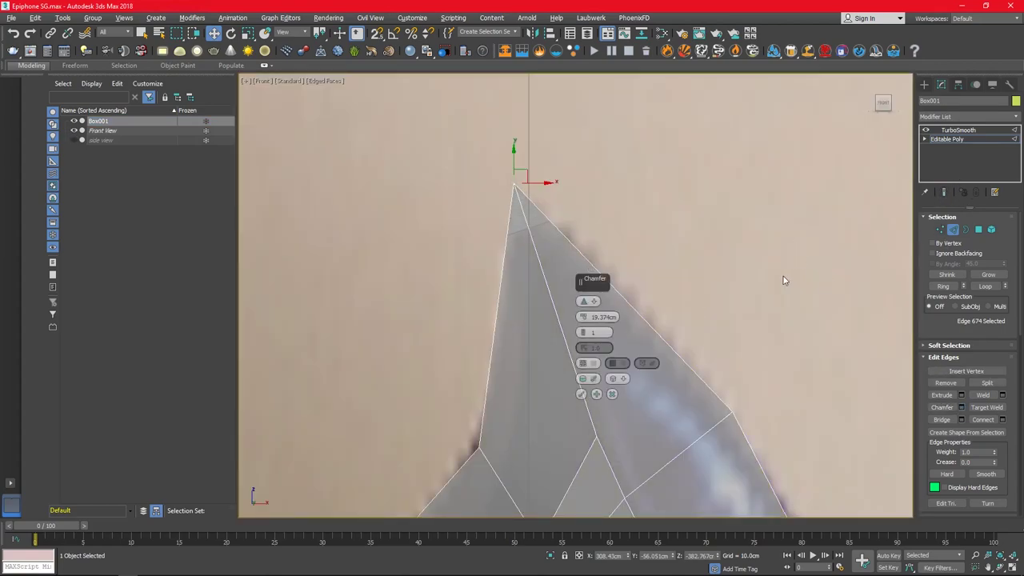
key(p)
mouse_move(685, 217)
alt+middle_down()
mouse_move(740, 267)
mouse_move(586, 280)
alt+middle_up()
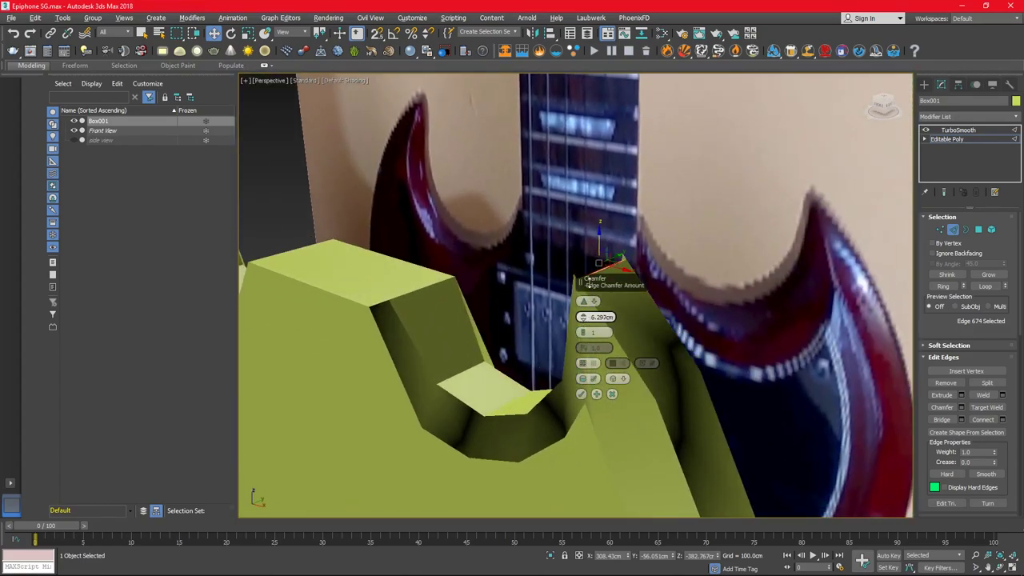
key(alt+w)
key(alt+w)
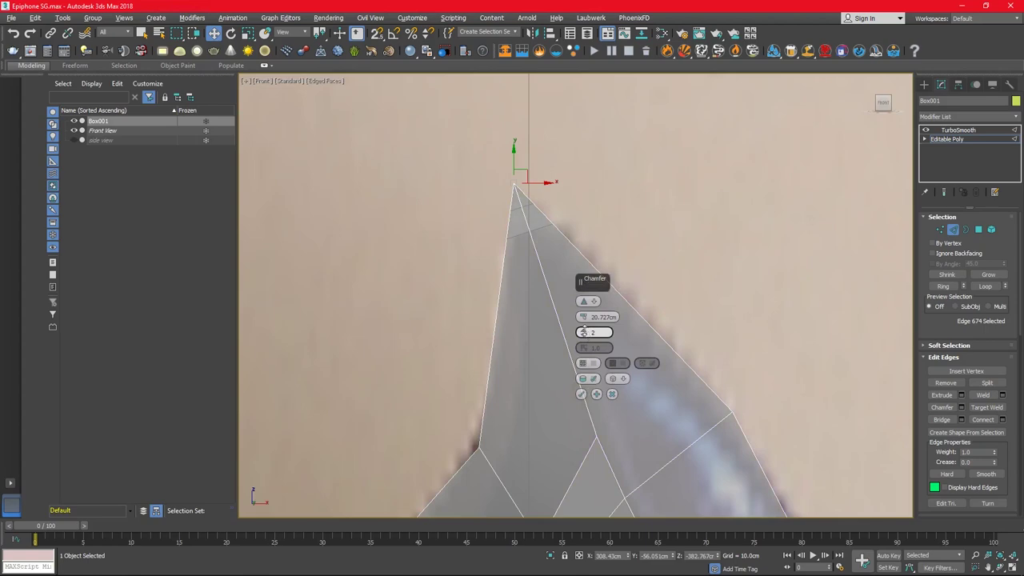
- Try 3 chamfer segments, cancel, and turn Show End Result back on
key(alt+w)
drag(583, 332, 586, 332)
key(alt+w)
click(612, 395)
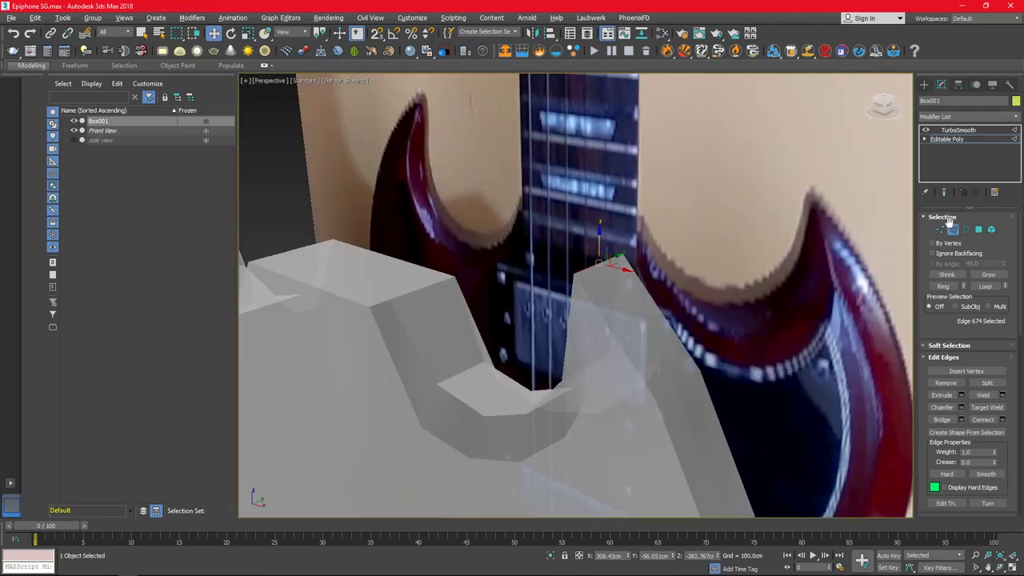
click(944, 193)
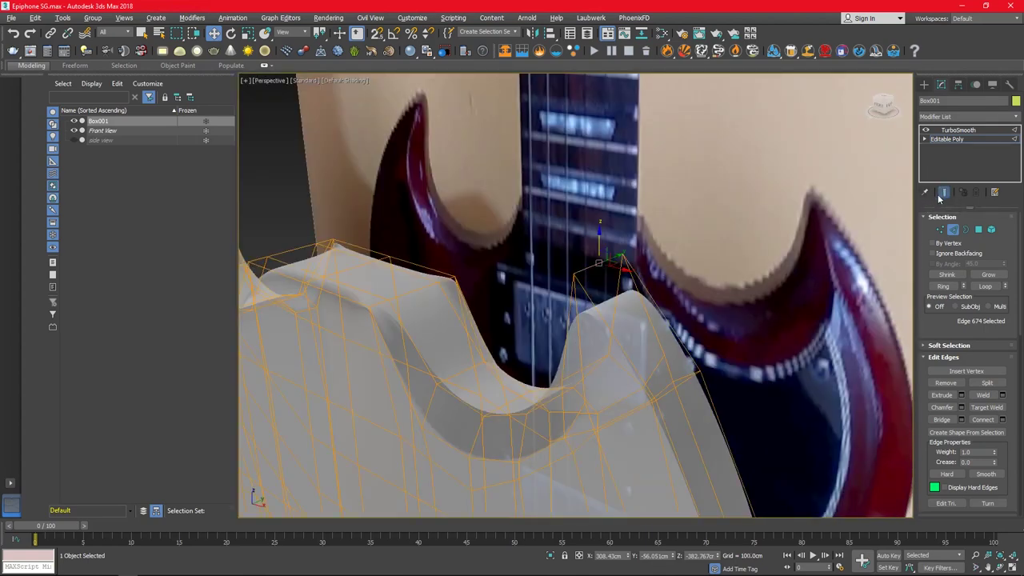
mouse_move(612, 322)
alt+middle_down()
mouse_move(624, 384)
mouse_move(703, 334)
mouse_move(681, 313)
alt+middle_up()
click(962, 408)
click(623, 380)
- Connect the selected horn edges with one new edge loop, then shrink the selection
click(1003, 420)
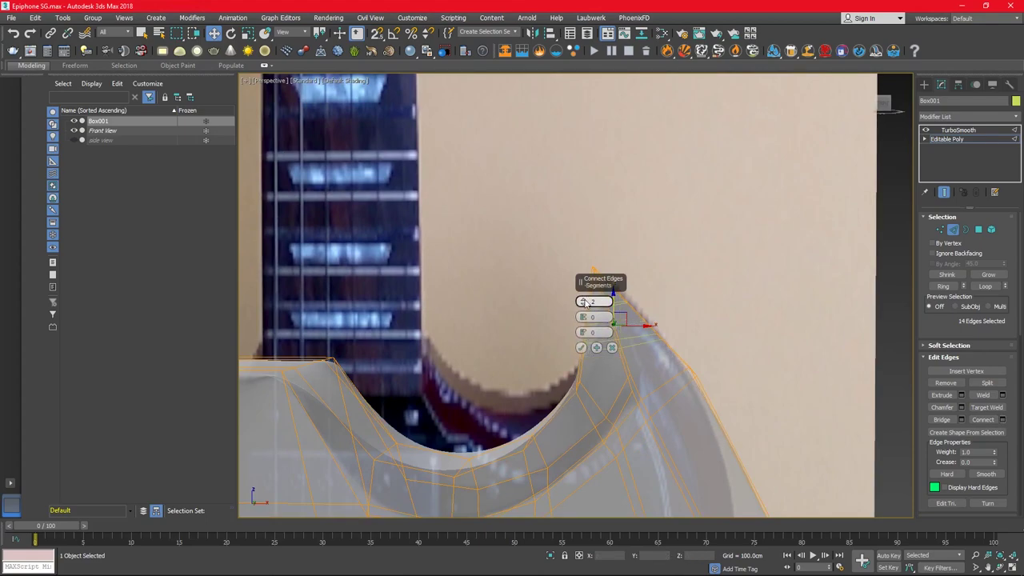
click(581, 347)
alt+middle_drag(580, 347, 652, 320)
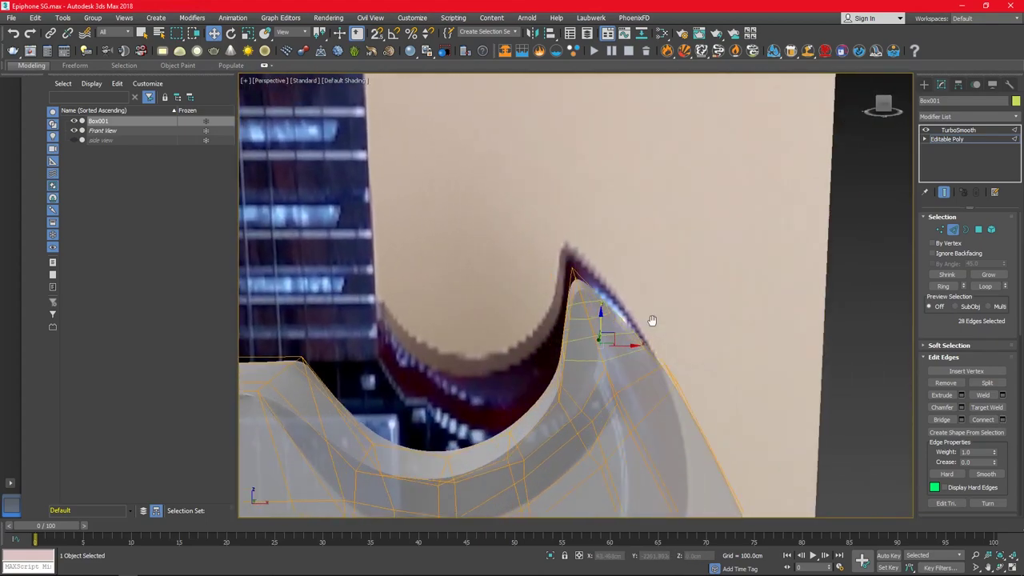
alt+click(592, 335)
click(1002, 420)
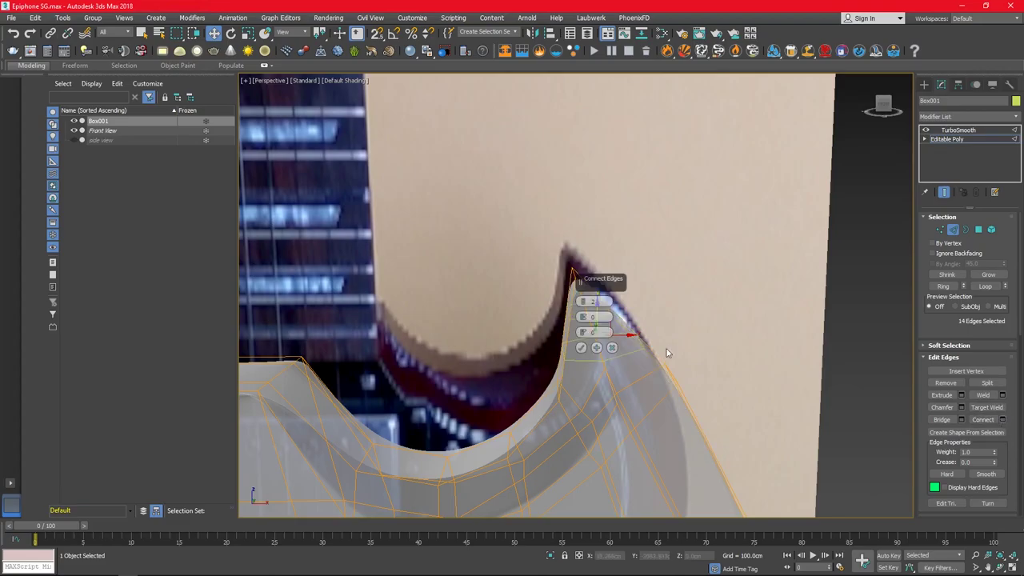
click(612, 347)
- Select the horn-tip edge and commit a chamfer on it
key(1)
key(F4)
mouse_move(638, 358)
alt+middle_down()
mouse_move(758, 325)
mouse_move(670, 414)
mouse_move(681, 240)
alt+middle_up()
key(2)
click(664, 229)
alt+middle_drag(700, 325, 625, 376)
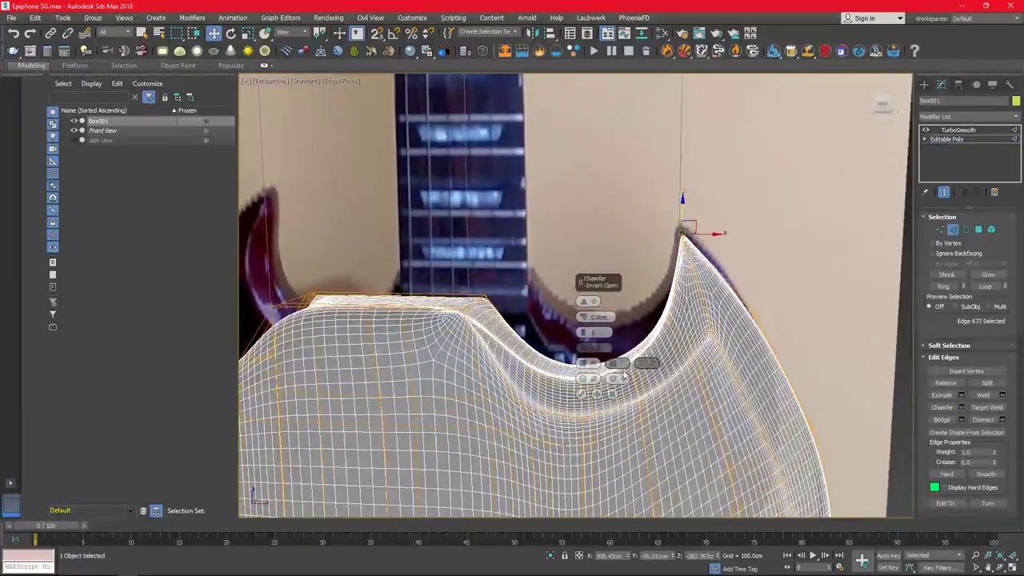
click(582, 393)
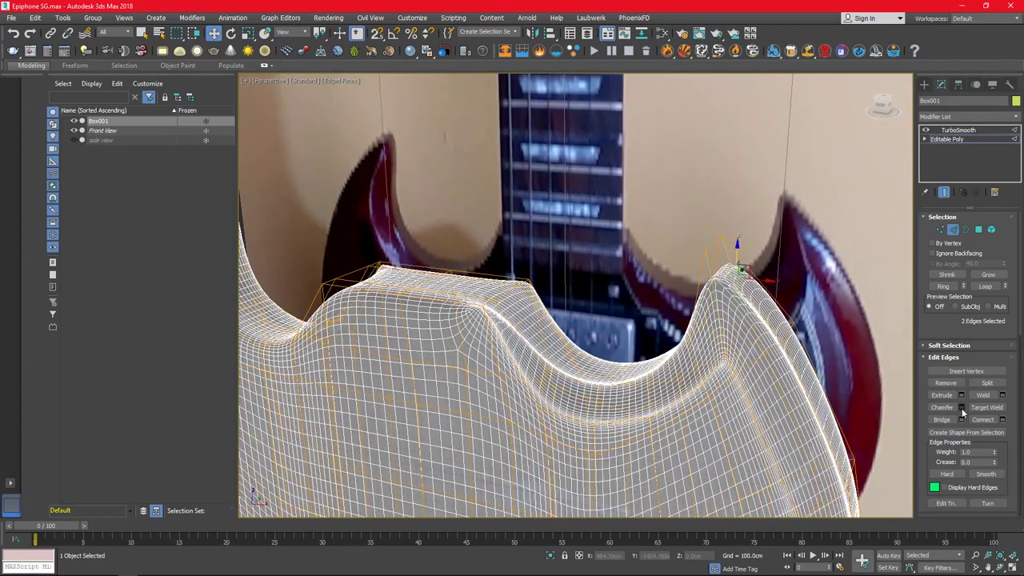
- Reopen the horn-tip chamfer preview with 3 segments at about 25.976 cm in four-view layout
click(962, 408)
click(608, 395)
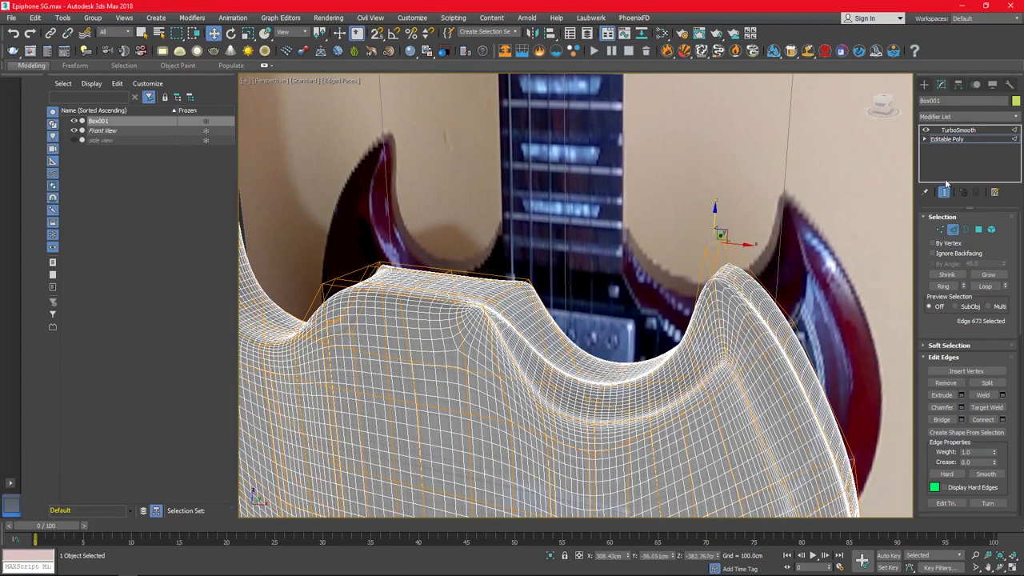
key(alt+w)
click(961, 408)
- Set the horn-tip chamfer to about 22 cm, commit it, and show the smoothed result
drag(760, 209, 761, 146)
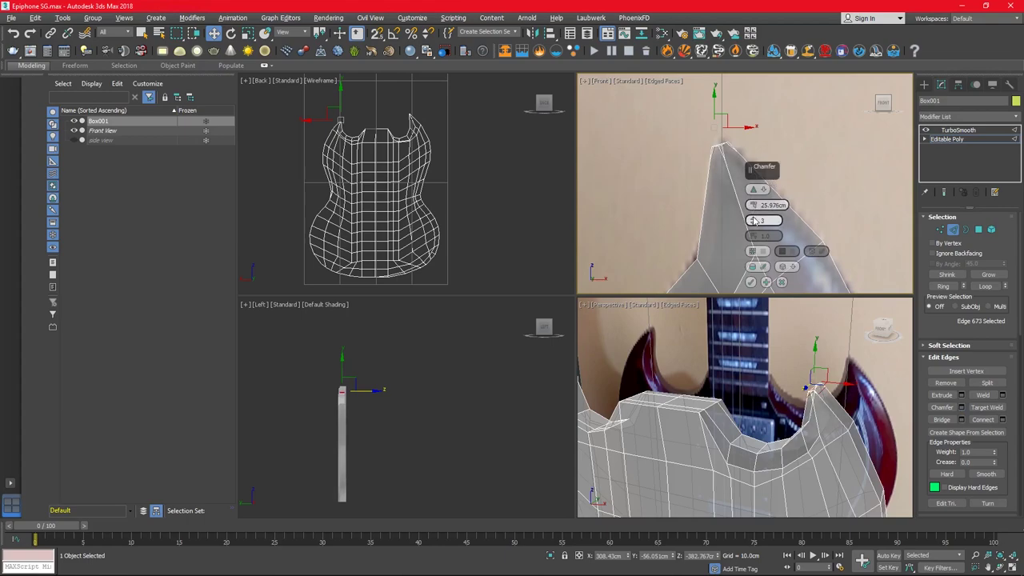
mouse_move(824, 396)
alt+middle_down()
mouse_move(828, 429)
mouse_move(768, 416)
alt+middle_up()
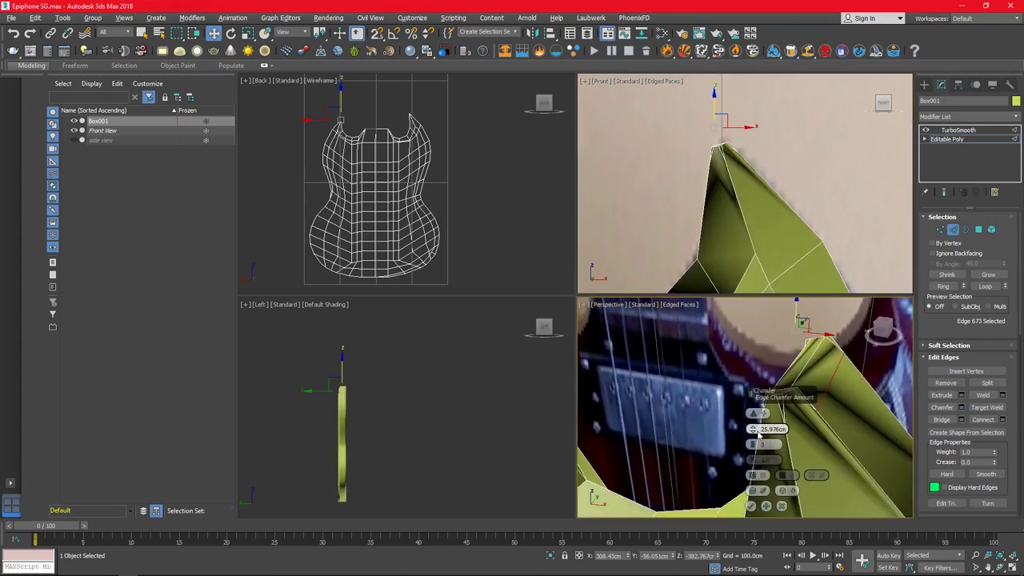
drag(768, 429, 764, 412)
key(Return)
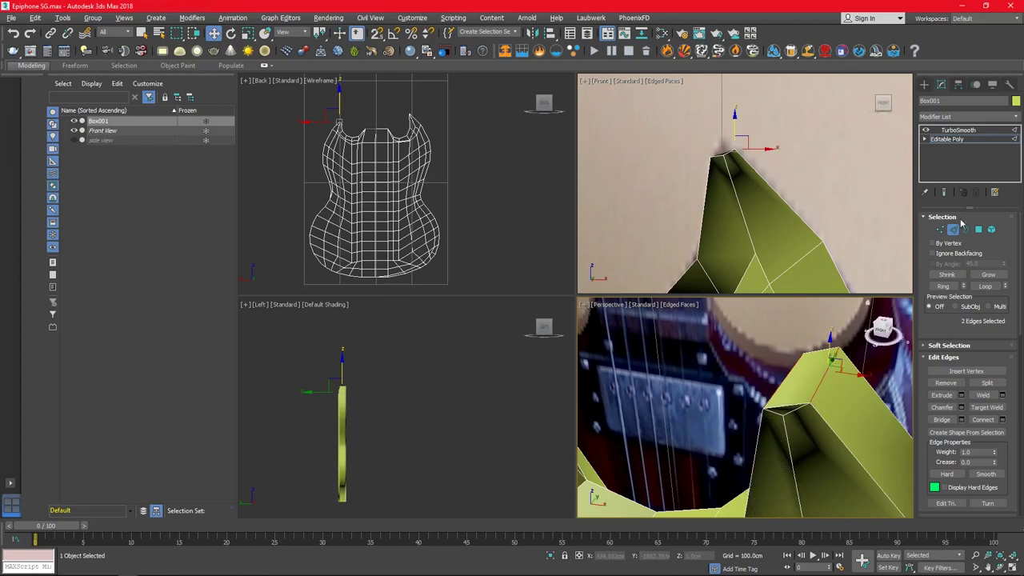
mouse_move(764, 412)
alt+middle_down()
mouse_move(731, 423)
mouse_move(792, 404)
mouse_move(776, 423)
mouse_move(795, 472)
mouse_move(785, 466)
alt+middle_up()
click(945, 192)
click(961, 396)
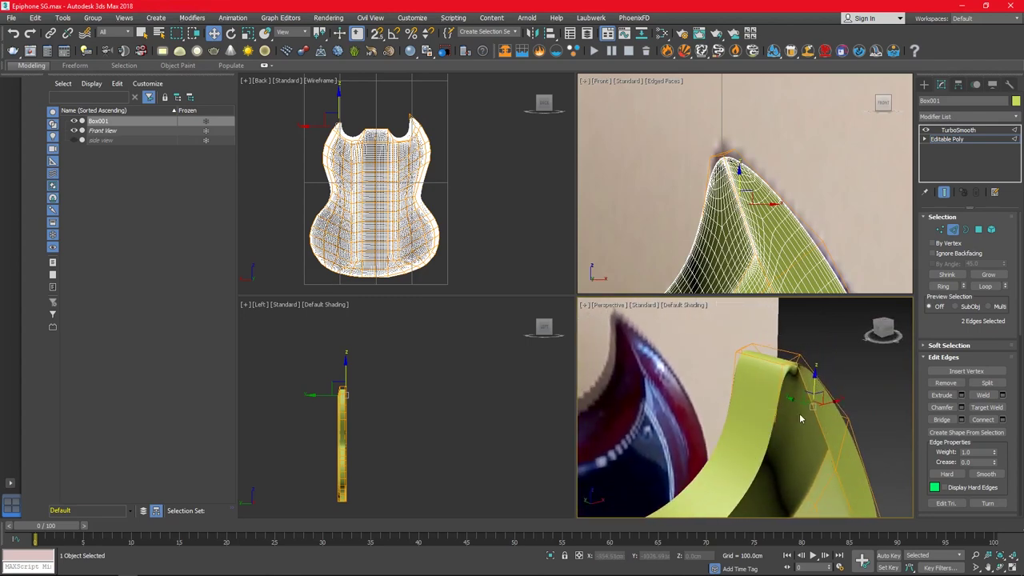
- Select the two horn-tip vertices in the top view, ready to scale them
key(t)
key(1)
key(F3)
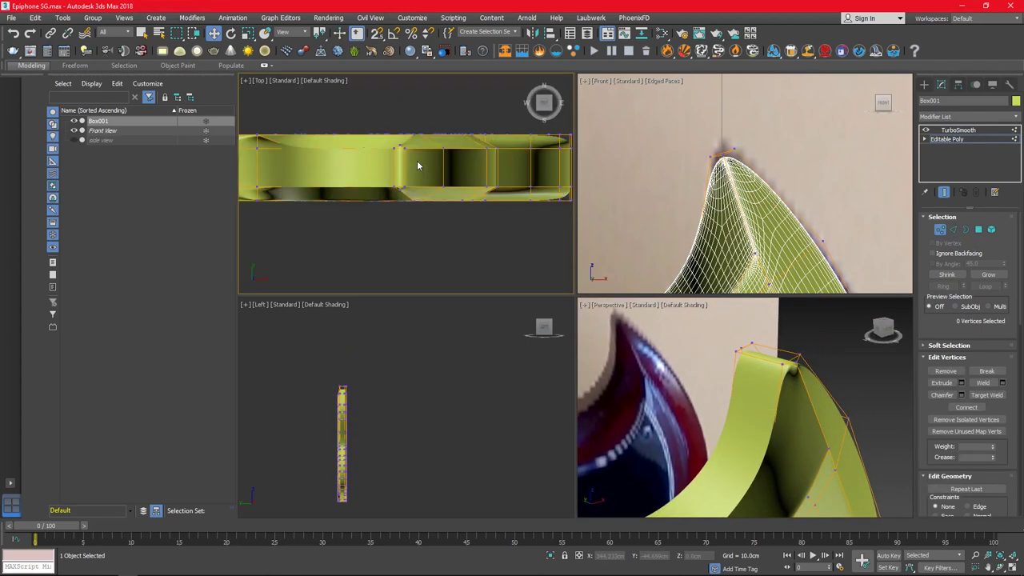
scroll(417, 198, up, 3)
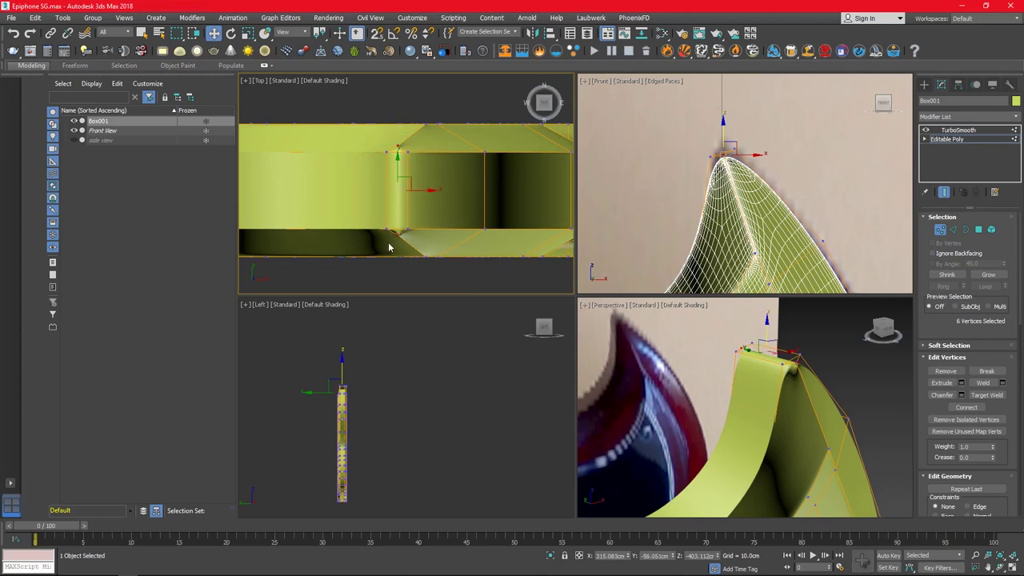
drag(388, 247, 405, 244)
key(r)
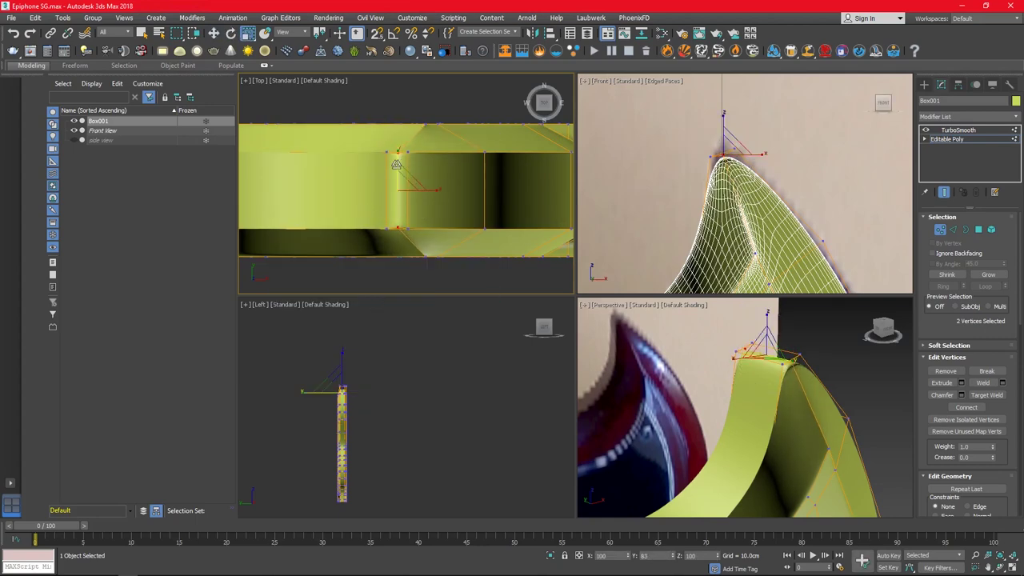
scroll(398, 155, up, 3)
middle_drag(395, 128, 396, 232)
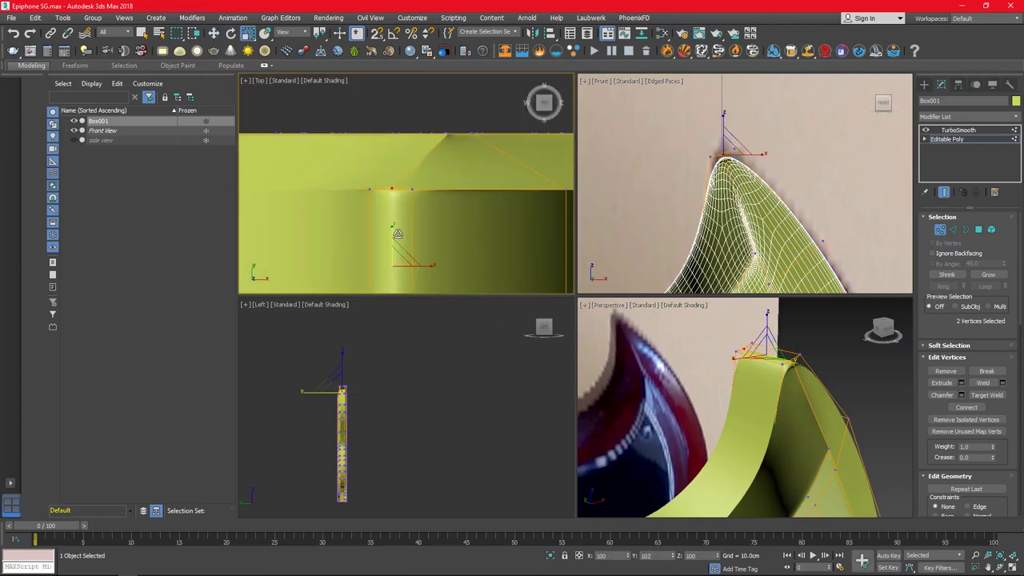
- Select the two edges running across the horn tip in Edge mode
mouse_move(856, 410)
alt+middle_down()
mouse_move(749, 426)
mouse_move(623, 417)
mouse_move(799, 383)
alt+middle_up()
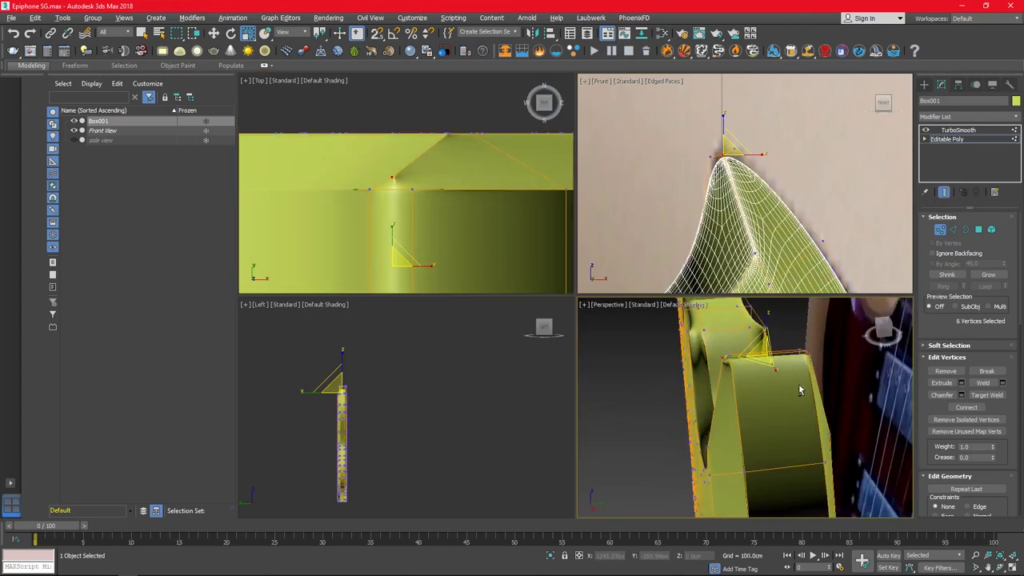
key(alt+w)
middle_drag(530, 435, 531, 275)
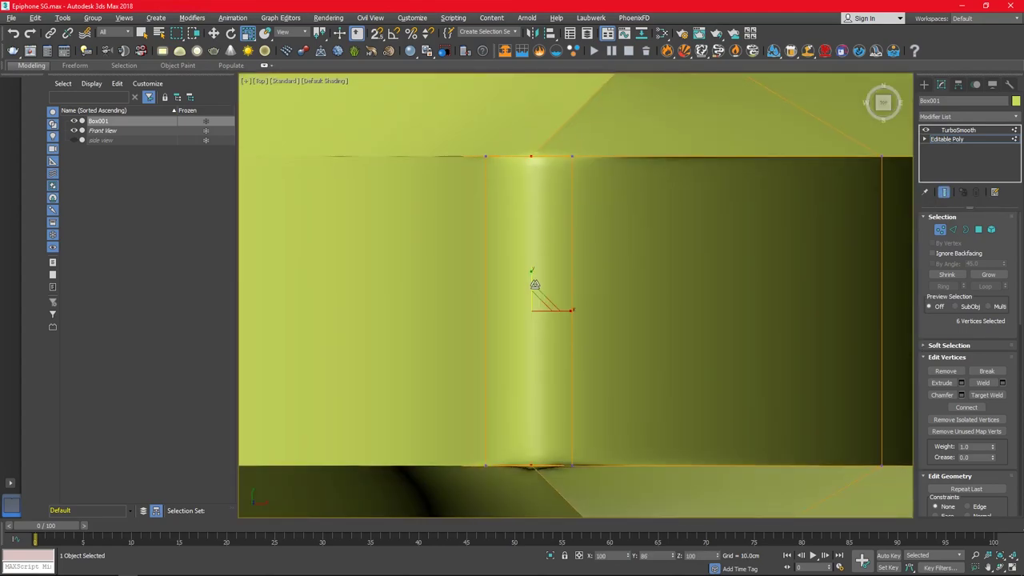
scroll(530, 274, up, 3)
scroll(533, 162, up, 2)
scroll(530, 204, down, 2)
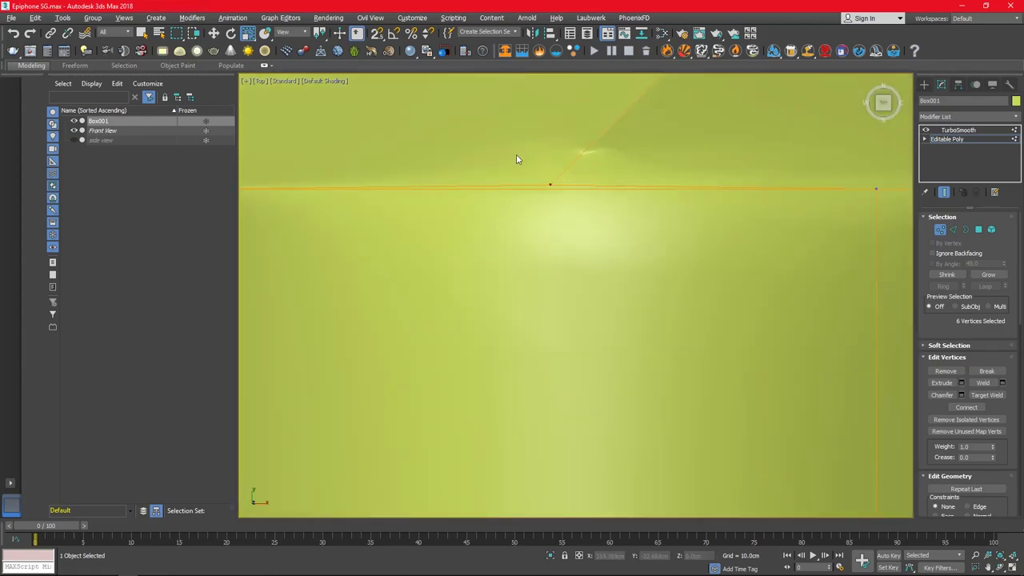
key(super+shift)
key(2)
click(638, 312)
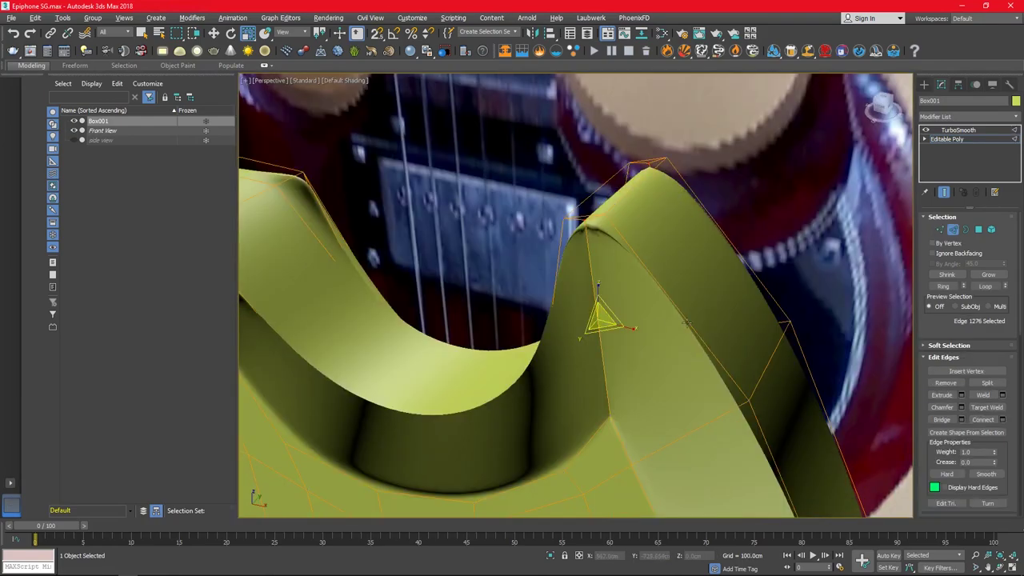
mouse_move(687, 322)
alt+middle_down()
mouse_move(608, 352)
mouse_move(704, 336)
mouse_move(784, 361)
mouse_move(744, 349)
mouse_move(810, 285)
mouse_move(743, 286)
mouse_move(688, 310)
alt+middle_up()
click(961, 407)
scroll(736, 372, up, 3)
- Select the horn's two top vertices and frame them in the top view
key(1)
click(677, 307)
key(w)
ctrl+click(568, 301)
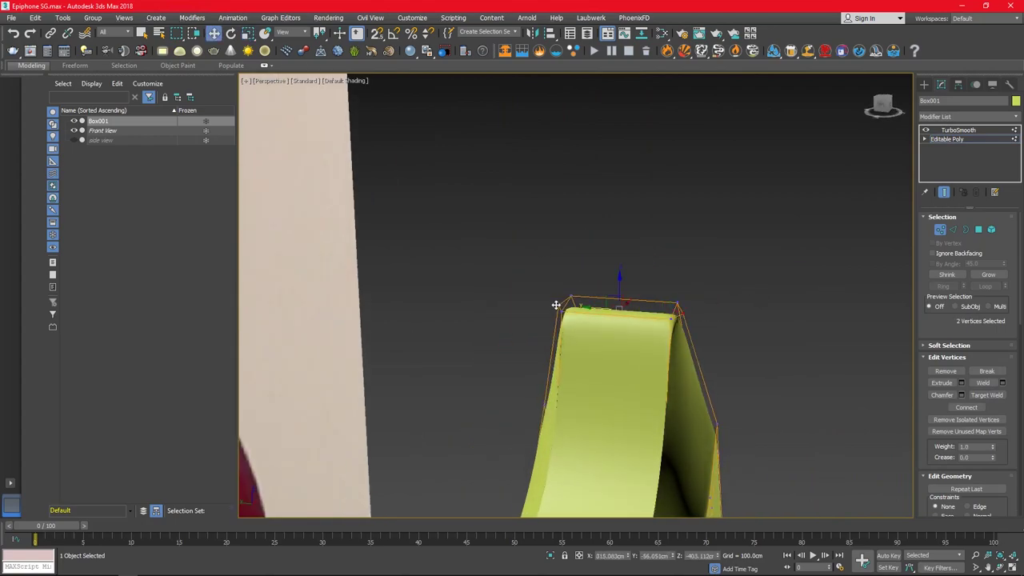
key(t)
key(z)
key(r)
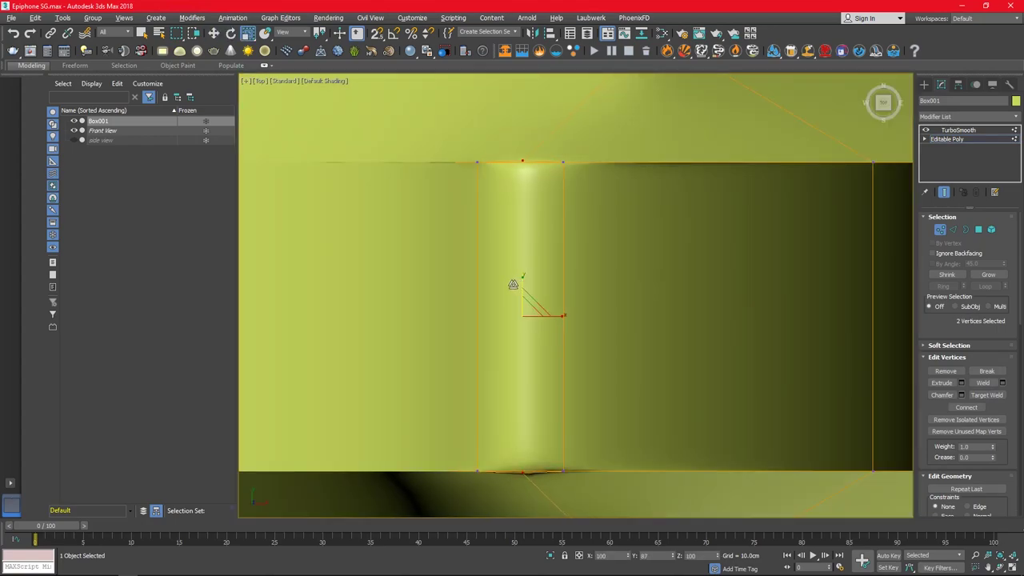
- Scale the two top horn vertices further apart, checking from the front and perspective views
key(alt+w)
key(f)
key(alt+w)
scroll(569, 302, up, 3)
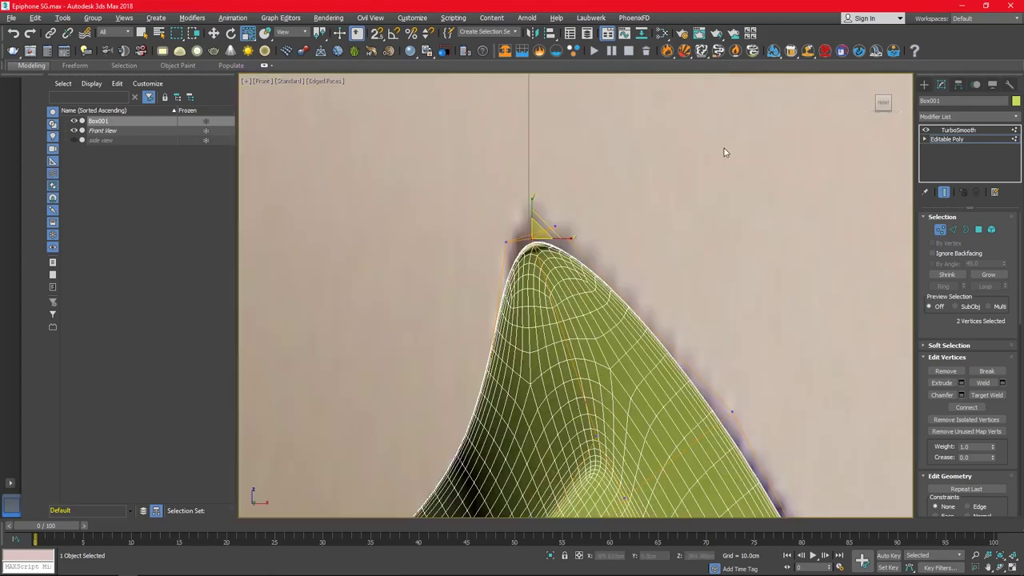
scroll(534, 236, up, 2)
key(alt+w)
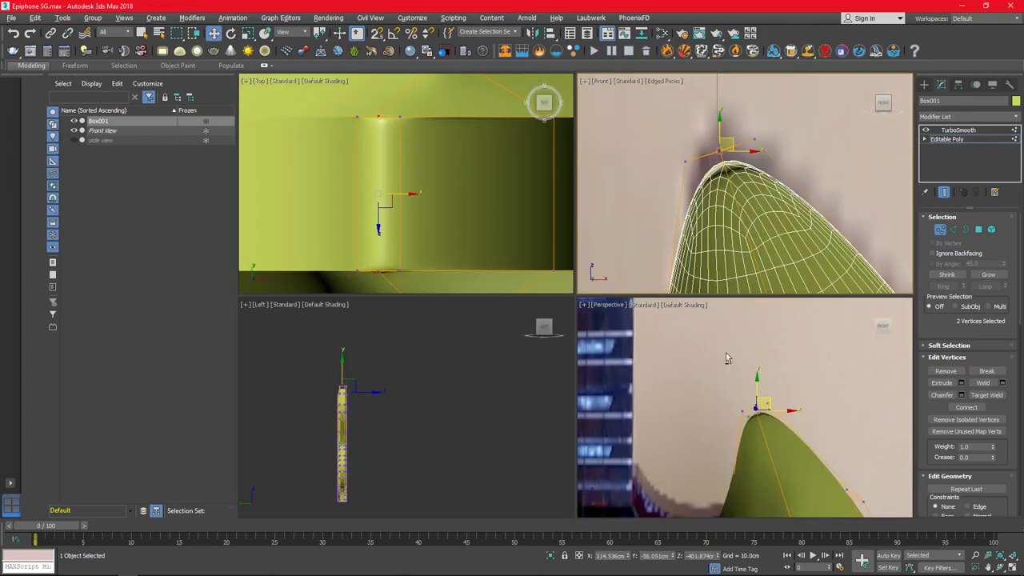
key(alt+w)
mouse_move(628, 330)
alt+middle_down()
mouse_move(570, 323)
mouse_move(626, 361)
mouse_move(550, 287)
alt+middle_up()
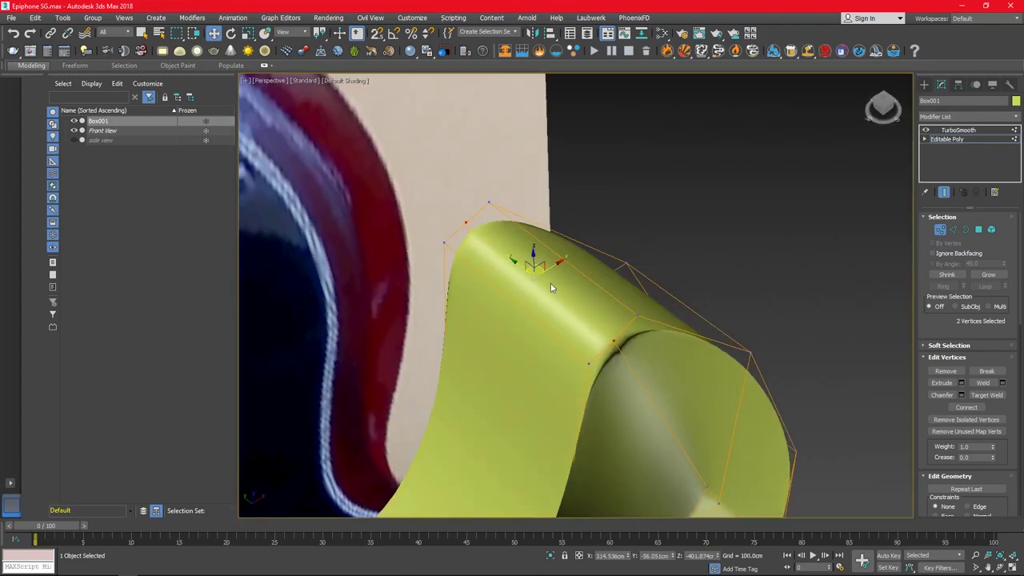
drag(561, 297, 611, 317)
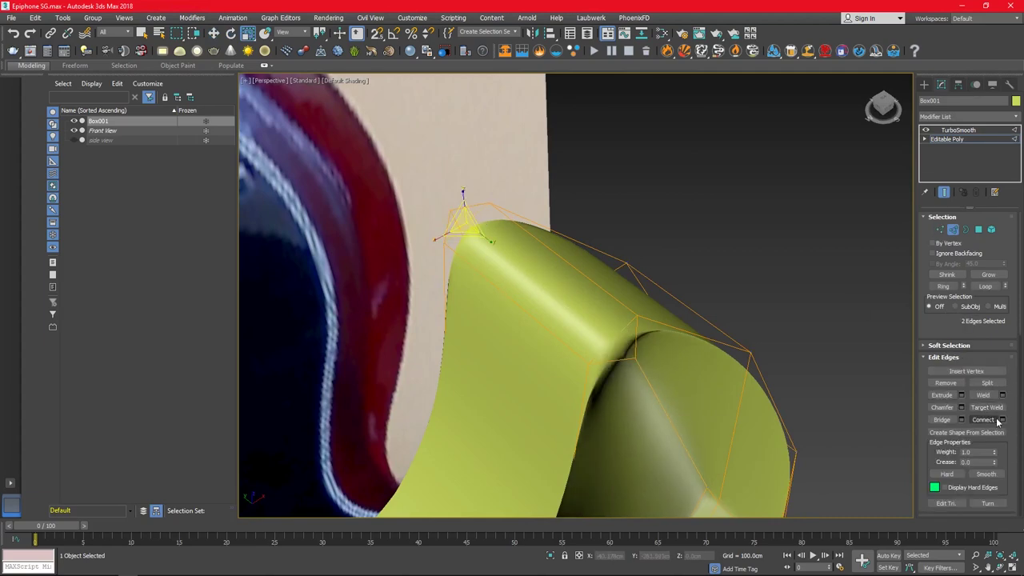
- Connect the two tip edges with a new edge, then select a horn-tip vertex
click(1001, 420)
key(1)
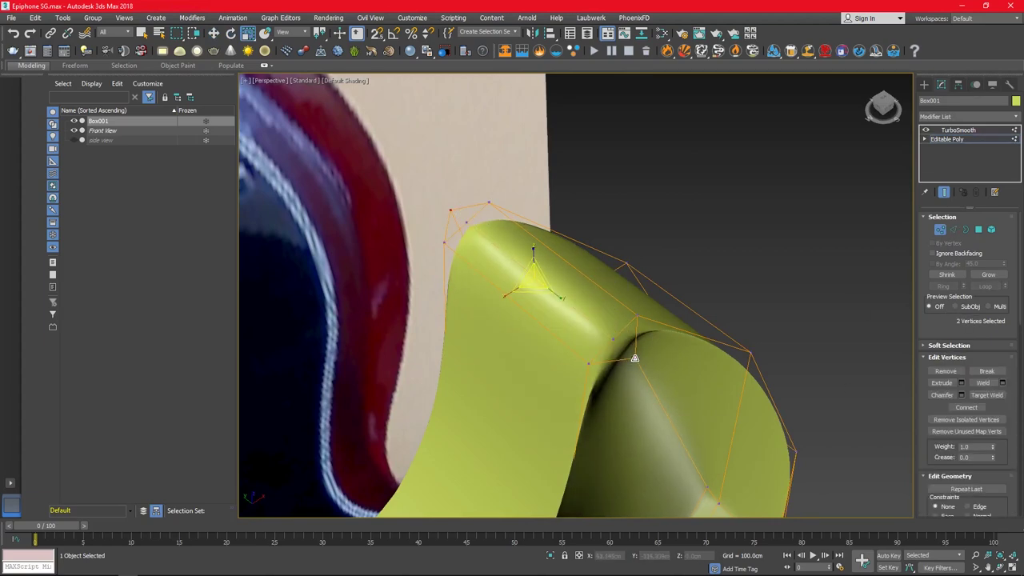
click(636, 334)
- Target Weld the stray horn-tip vertex onto its neighbour and inspect the result
right_click(648, 378)
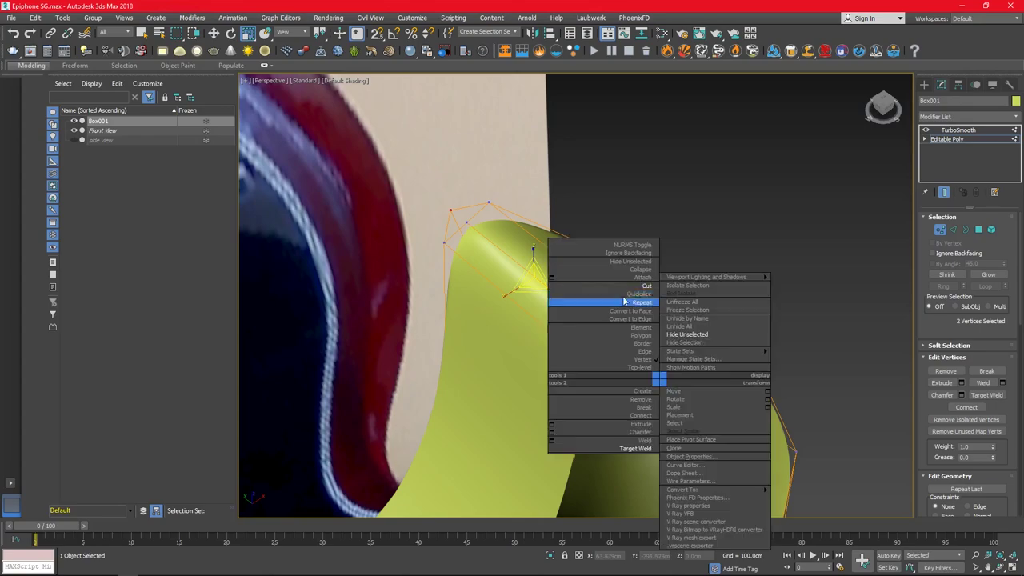
click(616, 299)
mouse_move(633, 356)
alt+middle_down()
mouse_move(613, 332)
mouse_move(699, 348)
mouse_move(618, 336)
mouse_move(631, 352)
mouse_move(604, 300)
mouse_move(685, 303)
mouse_move(594, 284)
mouse_move(665, 347)
alt+middle_up()
key(t)
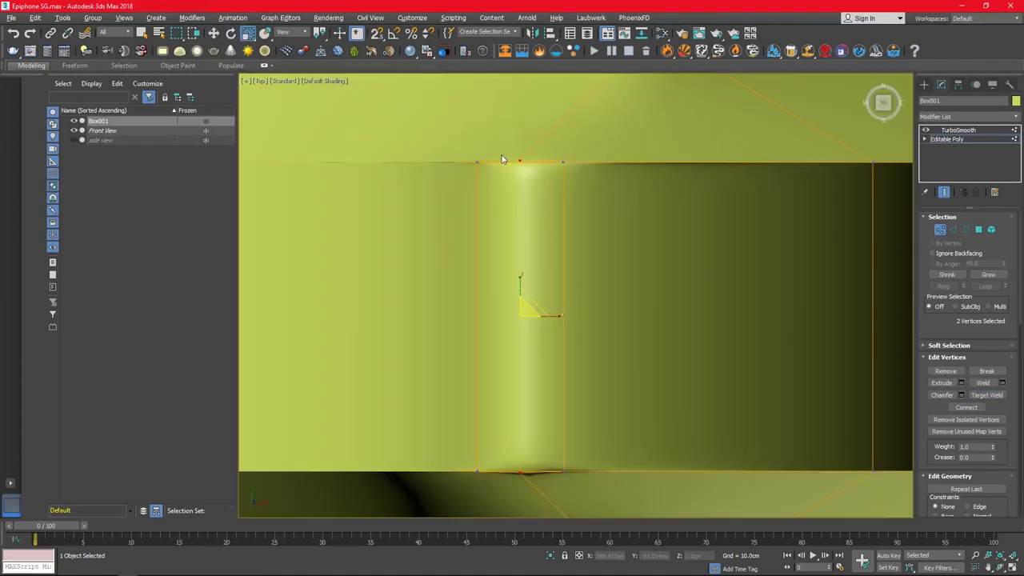
key(p)
mouse_move(502, 159)
alt+middle_down()
mouse_move(676, 378)
mouse_move(535, 381)
mouse_move(645, 413)
mouse_move(680, 400)
mouse_move(717, 422)
mouse_move(698, 380)
mouse_move(742, 379)
mouse_move(704, 376)
alt+middle_up()
- Open the Chamfer caddy for the two edges, with the amount brought down to 0.0 cm
key(2)
key(ctrl+shift+c)
drag(583, 316, 583, 333)
mouse_move(607, 430)
alt+middle_down()
mouse_move(700, 362)
mouse_move(564, 374)
alt+middle_up()
mouse_move(634, 374)
alt+middle_down()
mouse_move(694, 398)
mouse_move(689, 384)
alt+middle_up()
- Switch to Vertex mode from the quad menu and select a vertex on the other horn tip
right_click(688, 384)
click(632, 413)
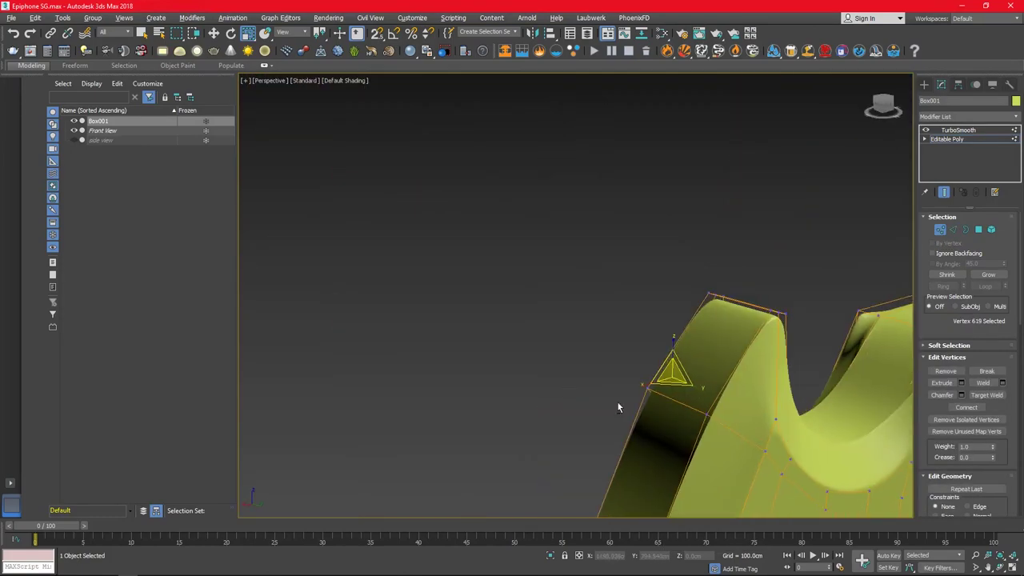
right_click(760, 404)
click(720, 452)
- Chamfer the two right-horn tip edges by 1.837 cm with 1 segment and commit
key(2)
click(961, 407)
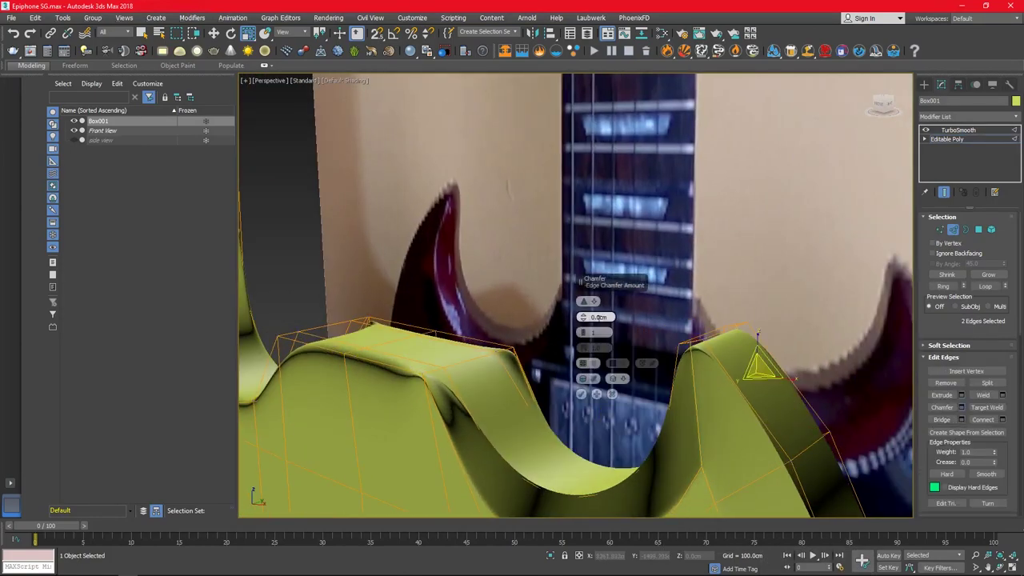
drag(589, 301, 589, 295)
mouse_move(589, 294)
alt+middle_down()
mouse_move(690, 419)
mouse_move(798, 427)
mouse_move(585, 313)
mouse_move(843, 461)
alt+middle_up()
click(581, 394)
click(958, 129)
- Inspect the smoothed chamfered horn, then return to Edge mode on the body
scroll(576, 320, down, 3)
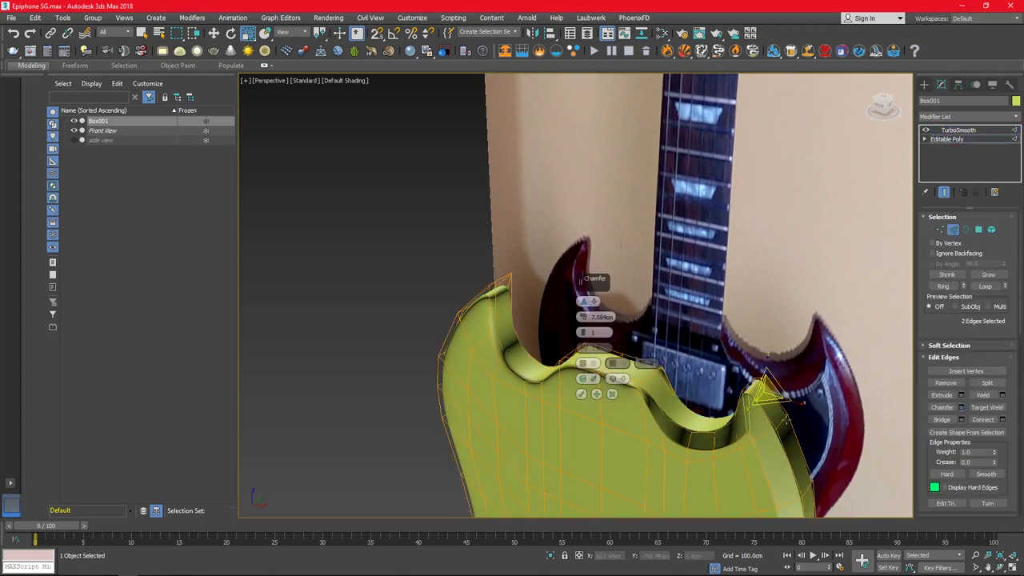
scroll(724, 430, up, 4)
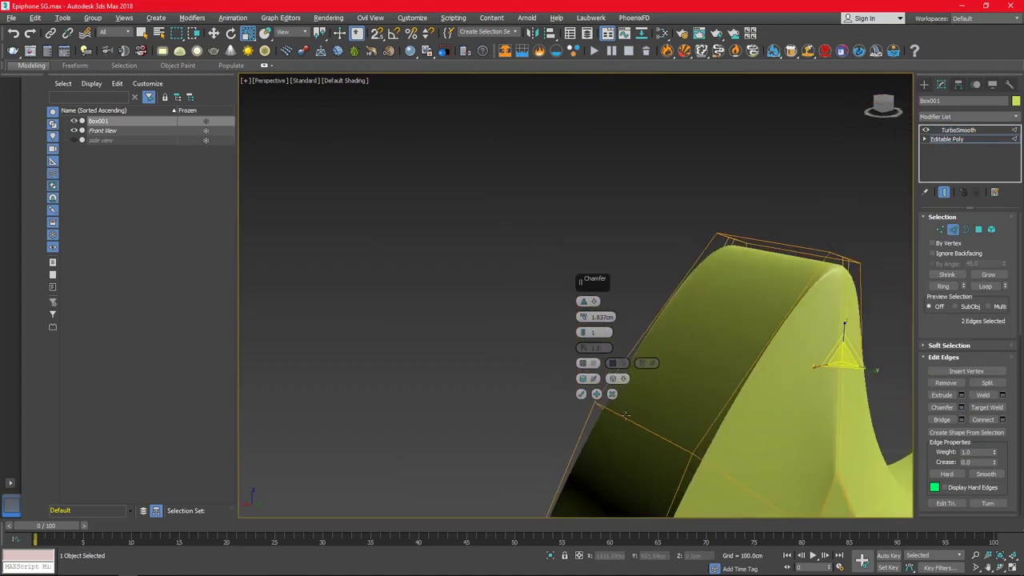
alt+middle_drag(724, 429, 852, 377)
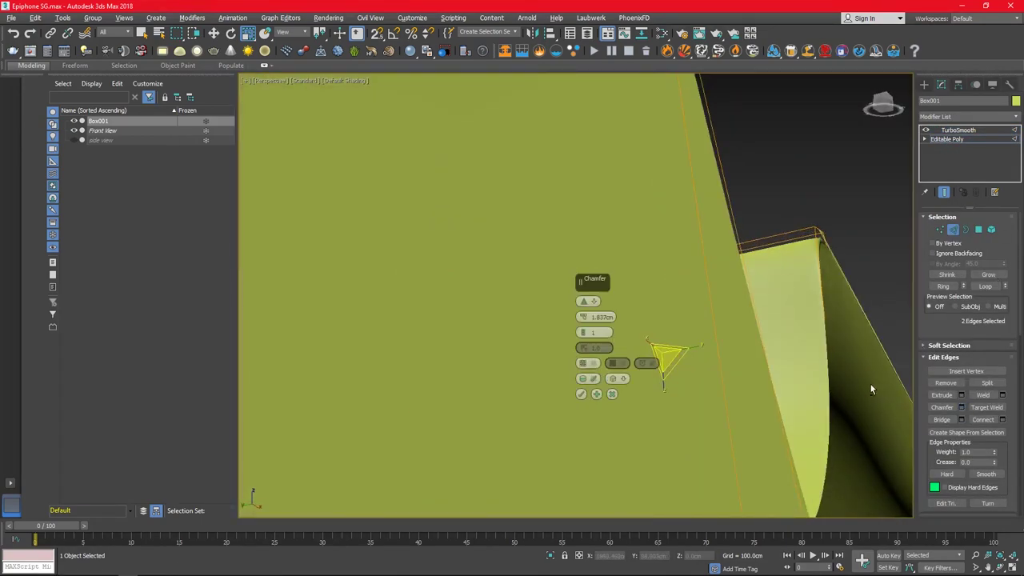
scroll(864, 384, down, 3)
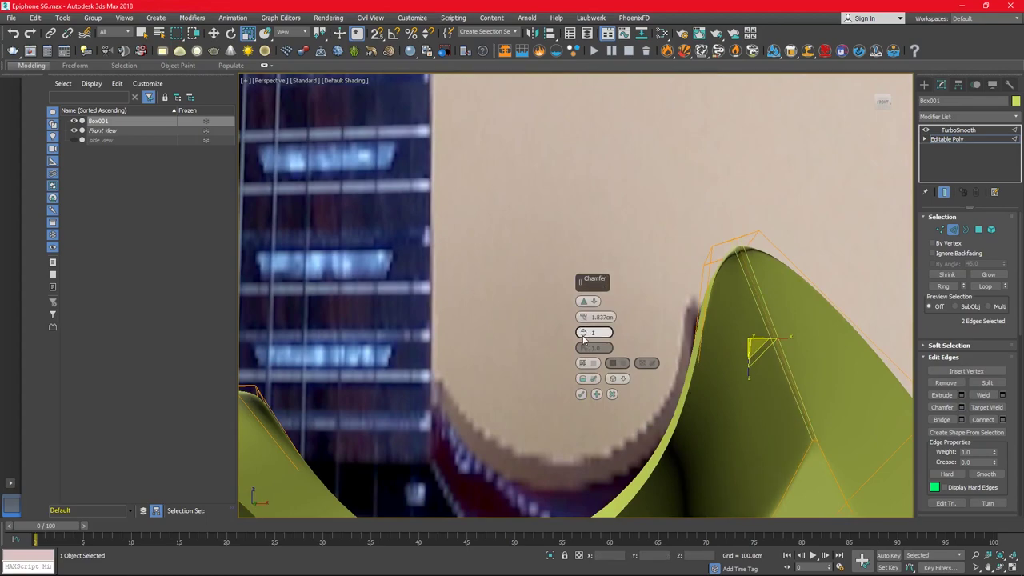
mouse_move(585, 332)
alt+middle_down()
mouse_move(740, 334)
mouse_move(788, 356)
alt+middle_up()
key(2)
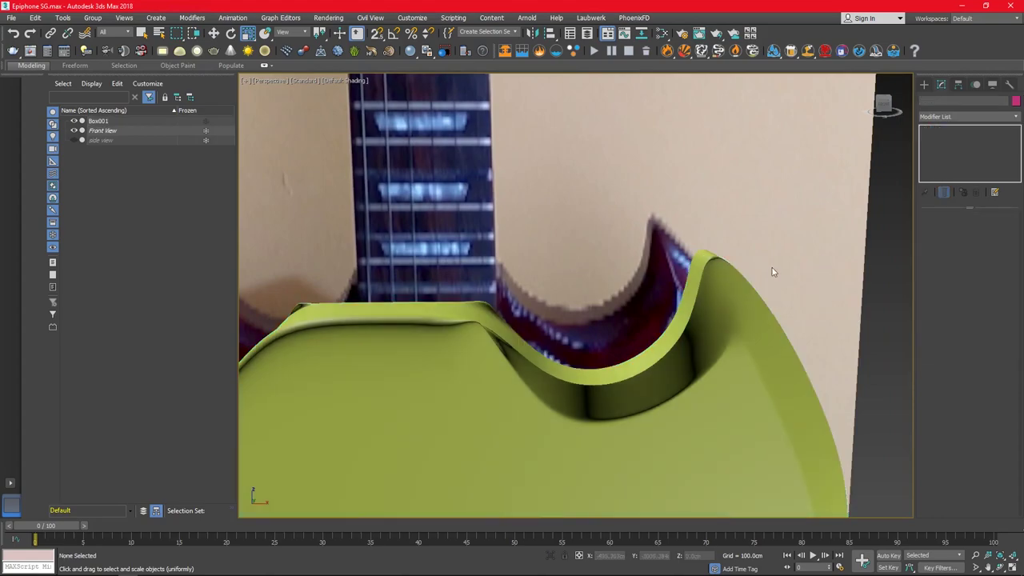
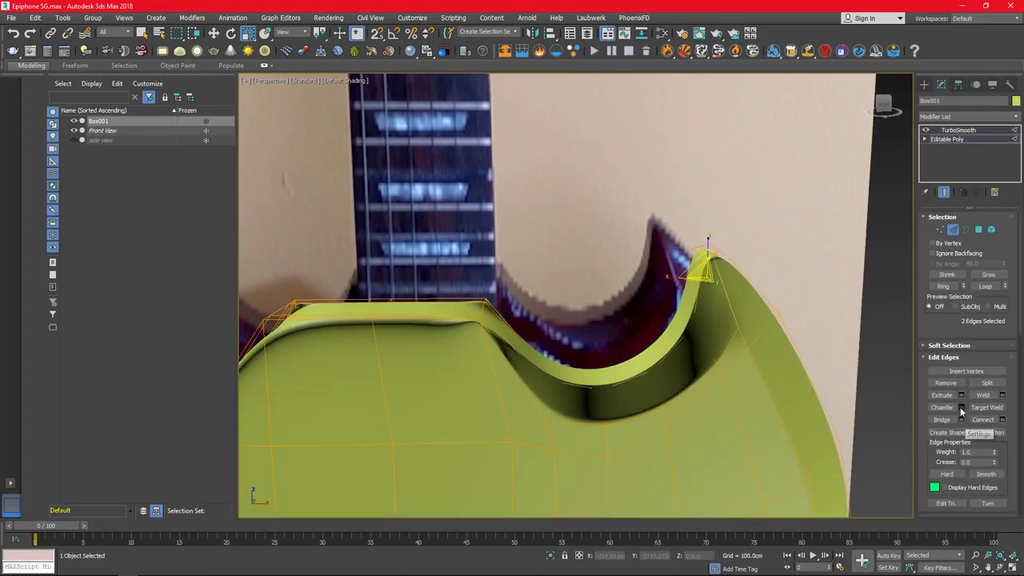
- Cancel the 0 cm cutaway chamfer and leave Edge level on the guitar body
click(962, 408)
alt+middle_drag(740, 302, 582, 318)
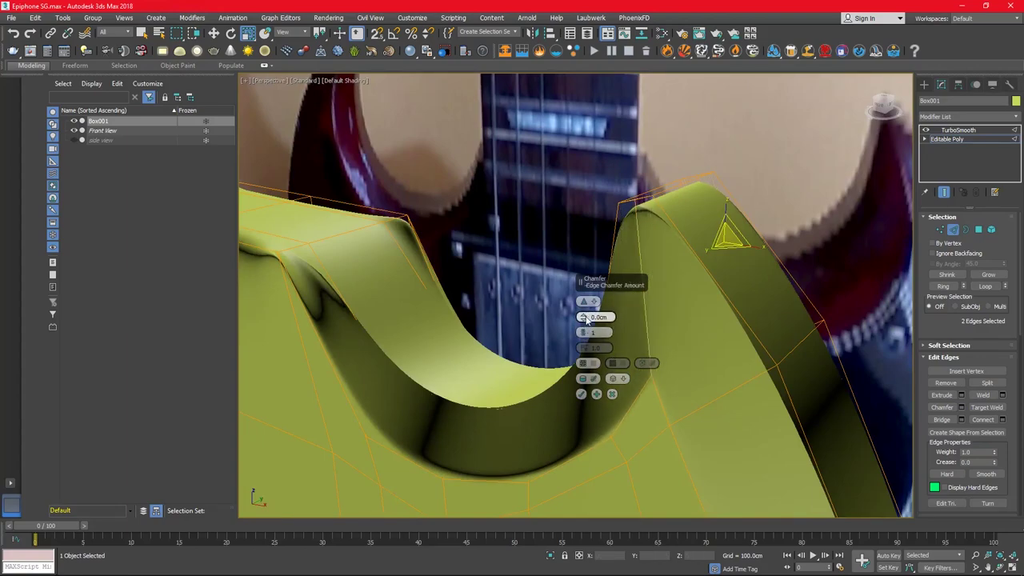
click(581, 394)
click(952, 138)
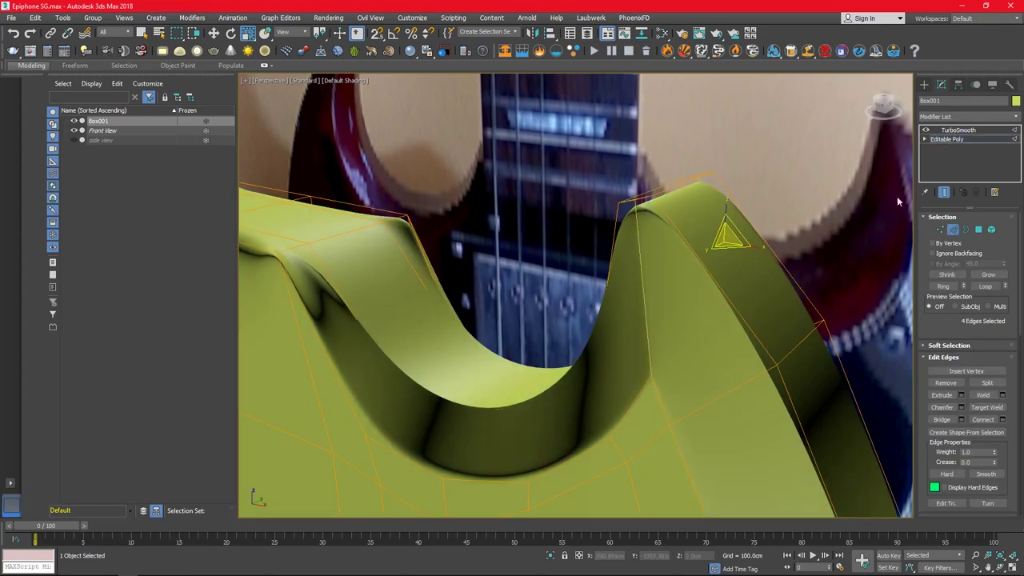
scroll(897, 196, down, 5)
- Select the body's front outline edges in a maximized, see-through Front view of the base mesh
click(944, 193)
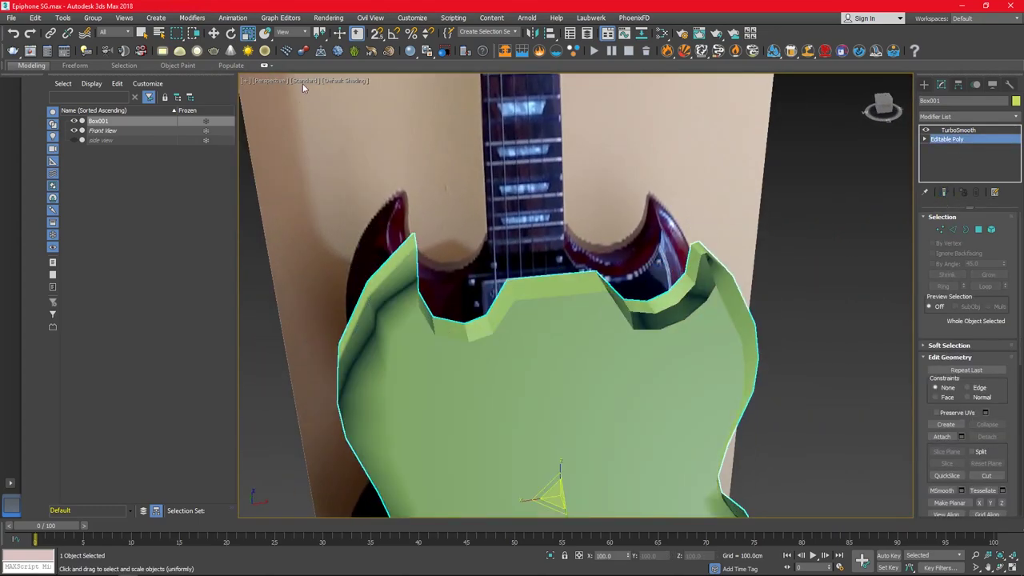
key(2)
click(495, 330)
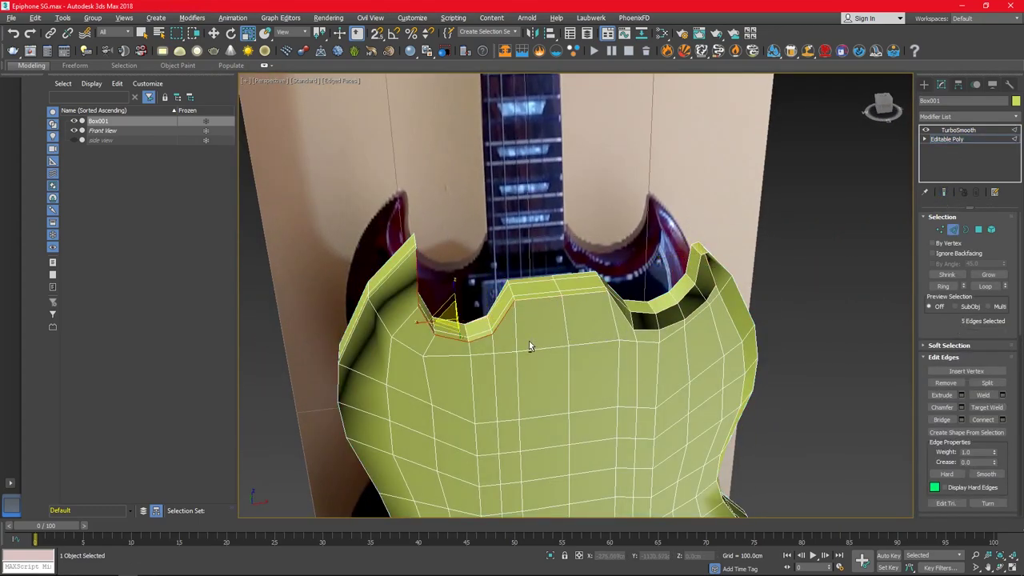
alt+middle_drag(529, 346, 494, 356)
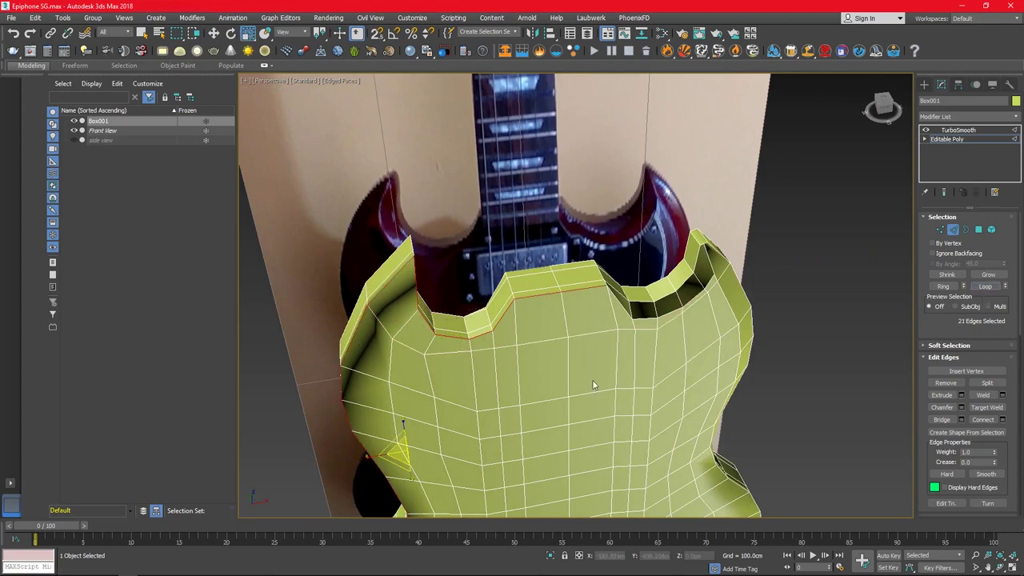
mouse_move(592, 384)
alt+middle_down()
mouse_move(606, 267)
mouse_move(553, 155)
alt+middle_up()
key(alt+w)
key(f)
key(alt+w)
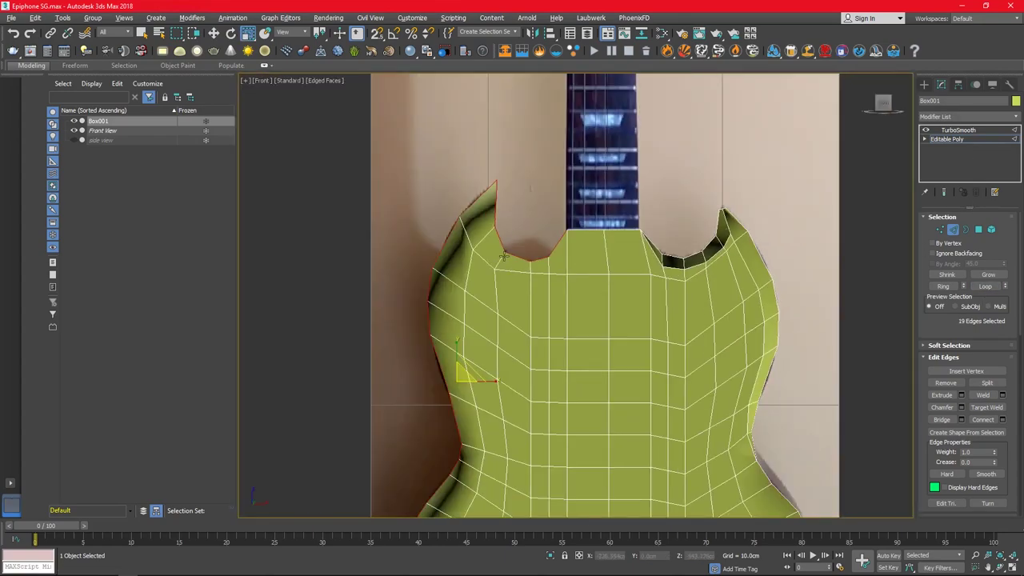
key(alt+x)
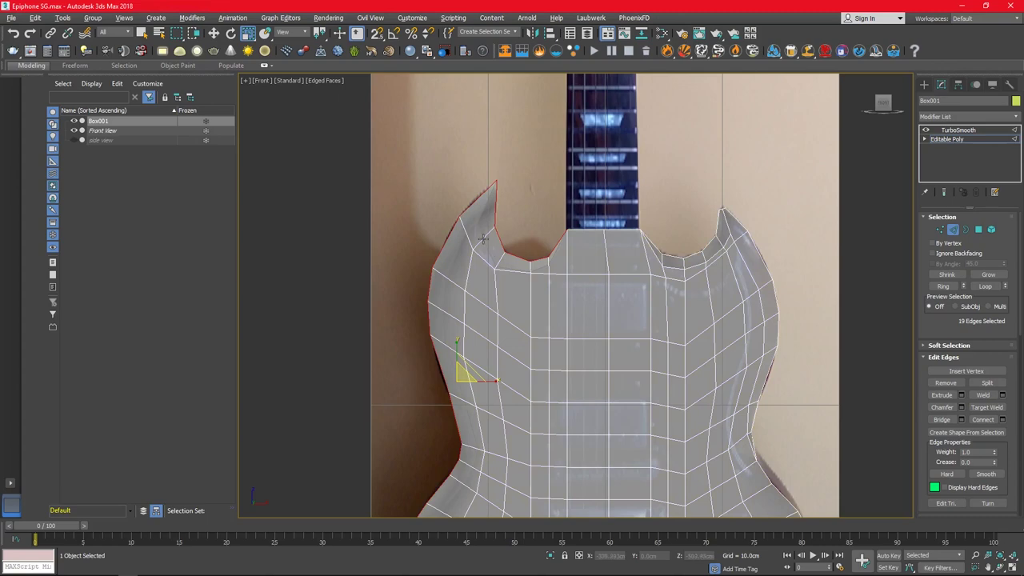
middle_drag(491, 245, 505, 44)
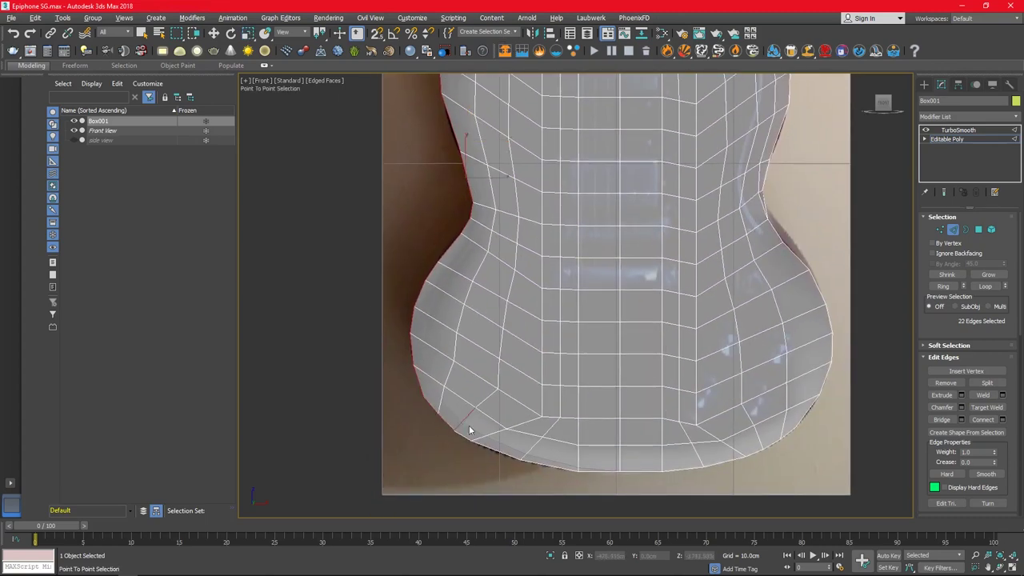
- Chamfer the selected outline edges by about 50 cm
key(ctrl+shift+c)
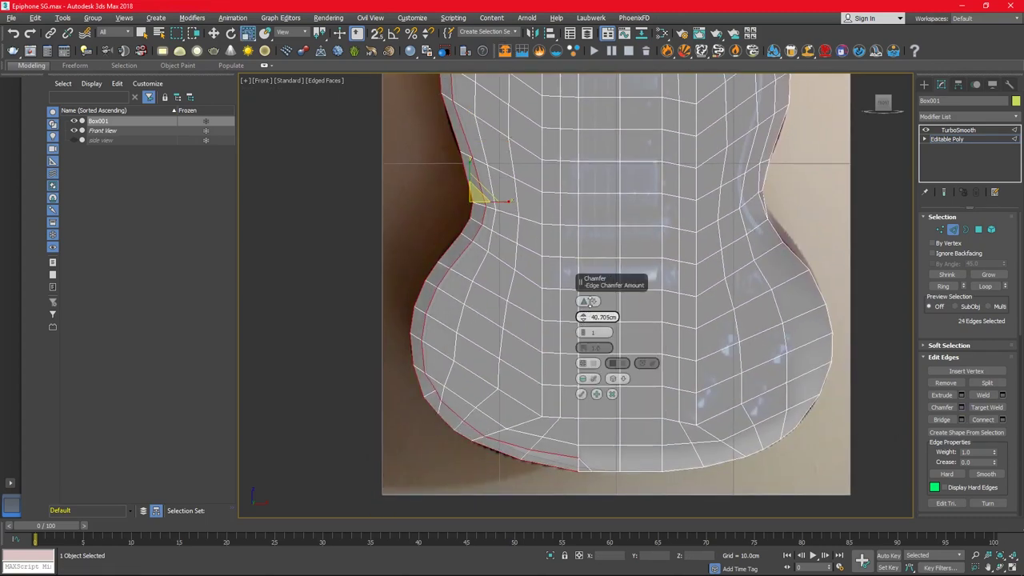
scroll(560, 325, down, 3)
scroll(485, 132, up, 5)
scroll(578, 418, down, 2)
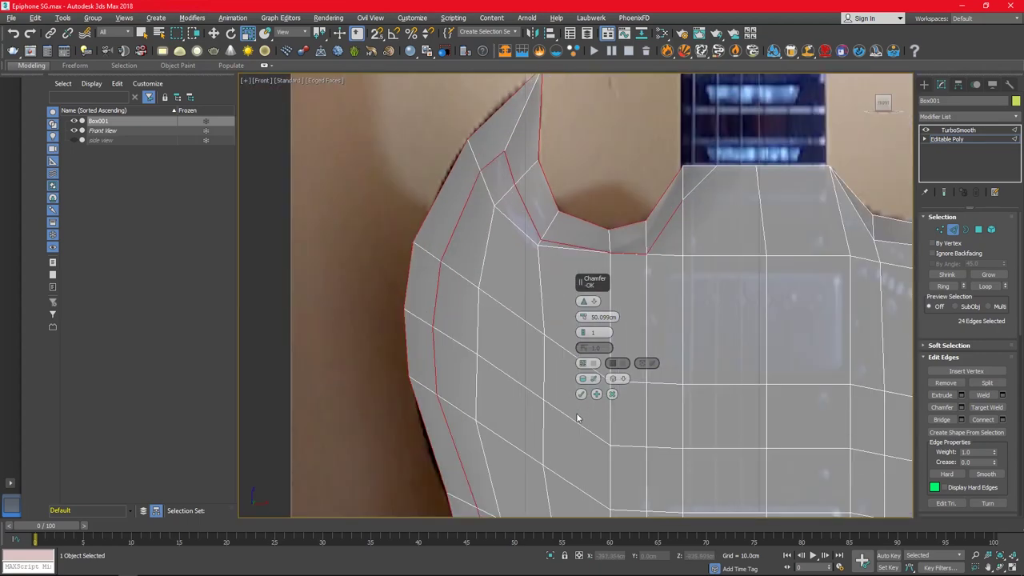
click(581, 393)
key(1)
scroll(637, 256, up, 3)
click(638, 256)
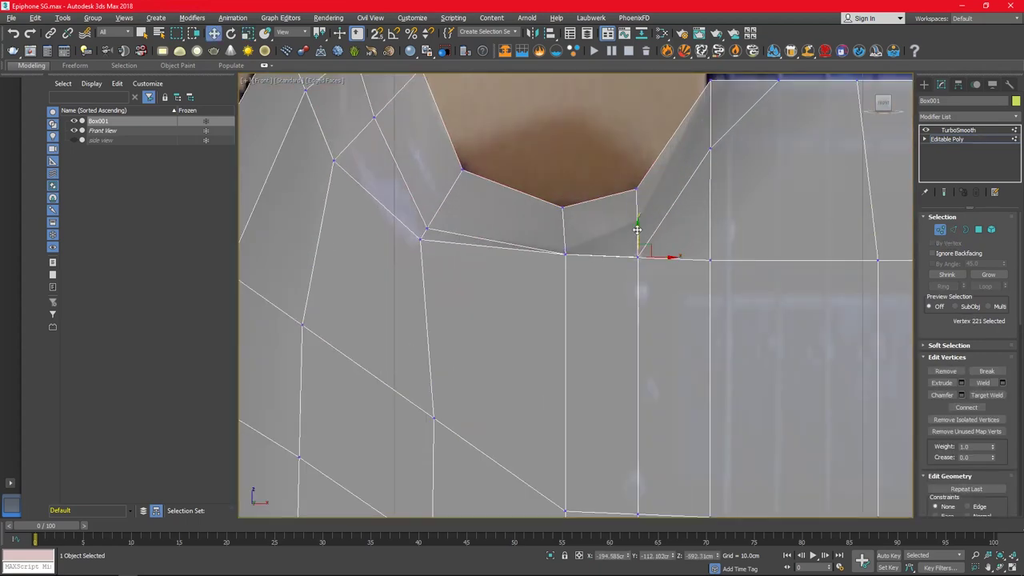
- Raise the cutaway-notch vertices and pick a vertex on the left body outline
drag(638, 256, 644, 198)
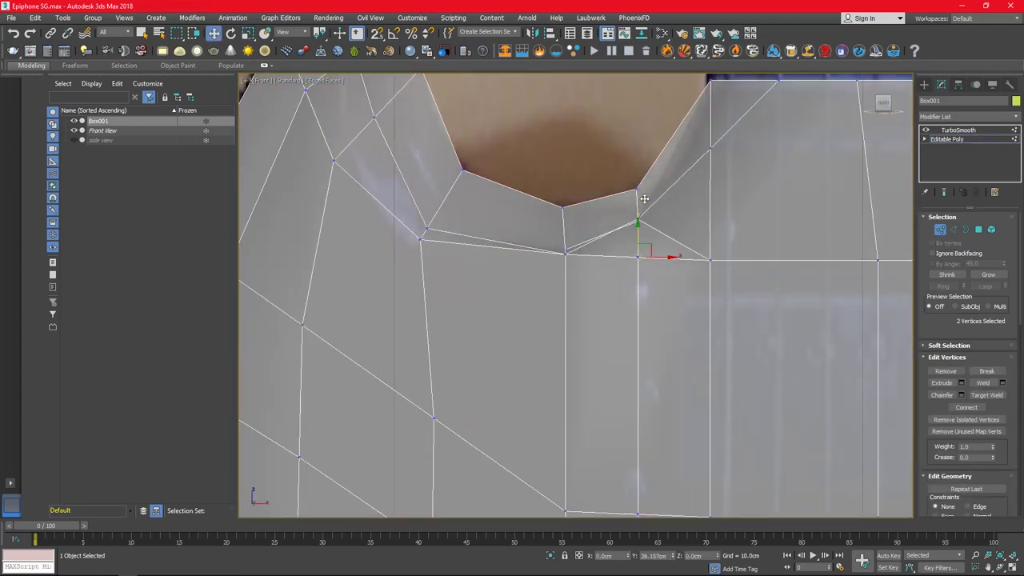
click(570, 252)
scroll(523, 373, down, 2)
scroll(459, 357, down, 1)
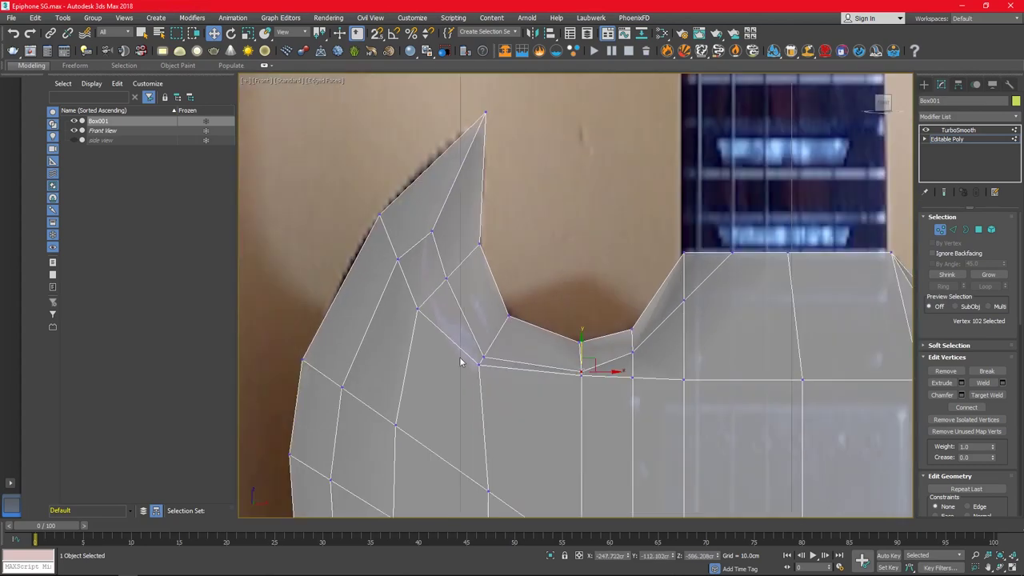
middle_drag(459, 357, 522, 152)
click(384, 352)
middle_drag(476, 432, 475, 343)
scroll(435, 343, up, 5)
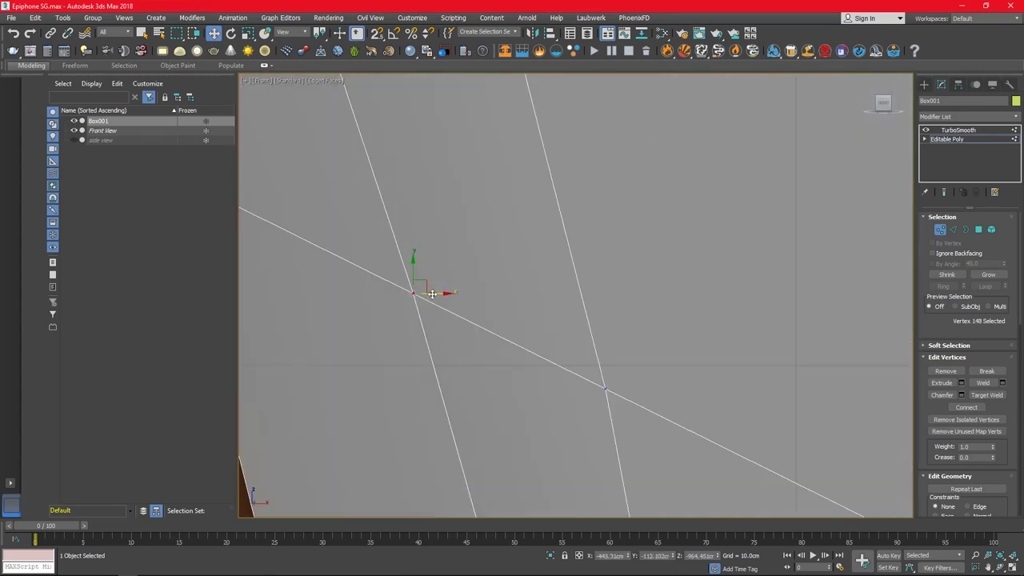
scroll(432, 294, down, 3)
scroll(448, 320, up, 3)
scroll(456, 337, down, 3)
- Move vertices along the lower outline to follow the reference photo's body edge
click(452, 360)
scroll(461, 352, up, 3)
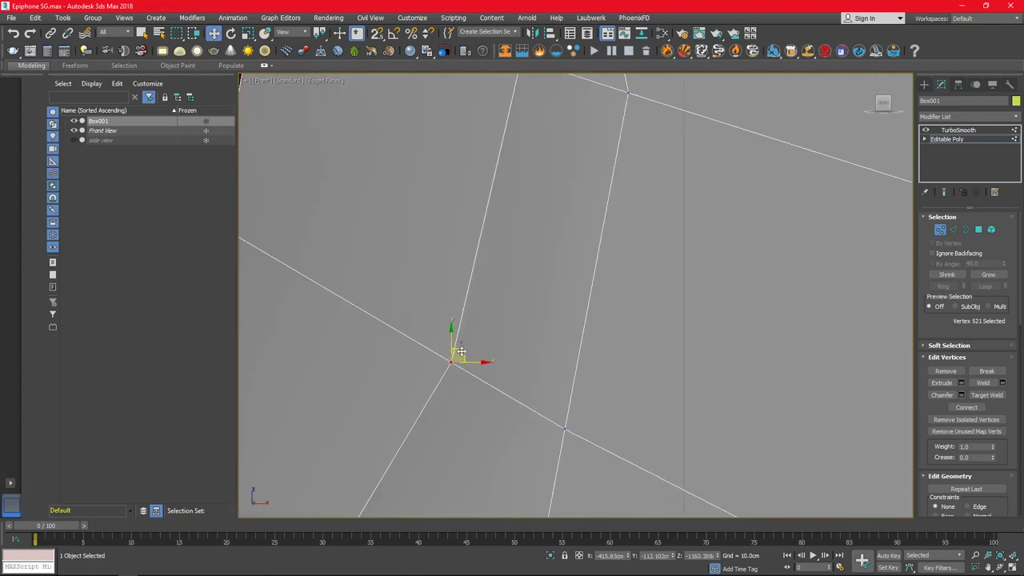
drag(474, 335, 391, 337)
scroll(388, 318, down, 3)
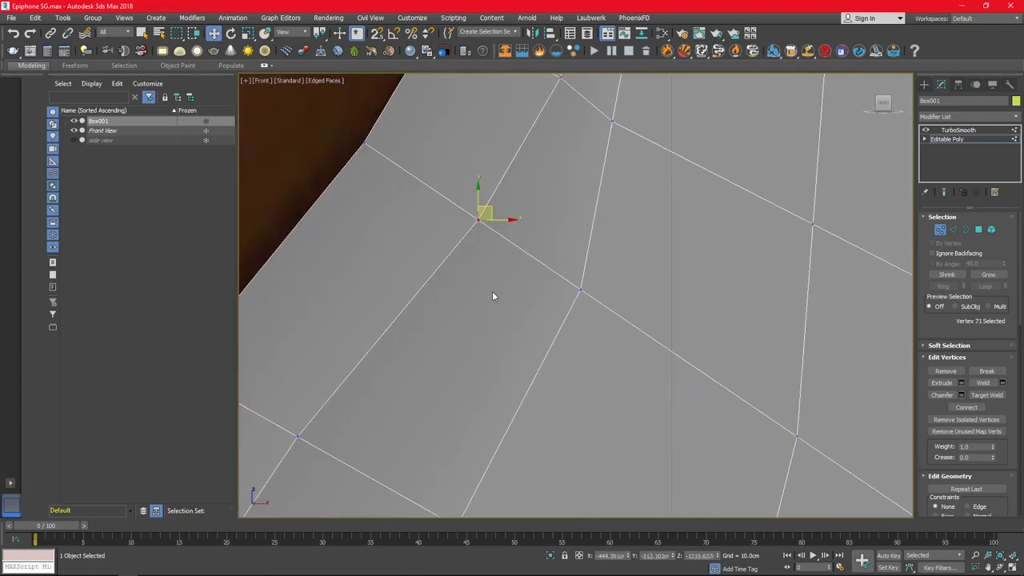
scroll(350, 353, up, 3)
scroll(370, 347, down, 3)
scroll(365, 355, down, 2)
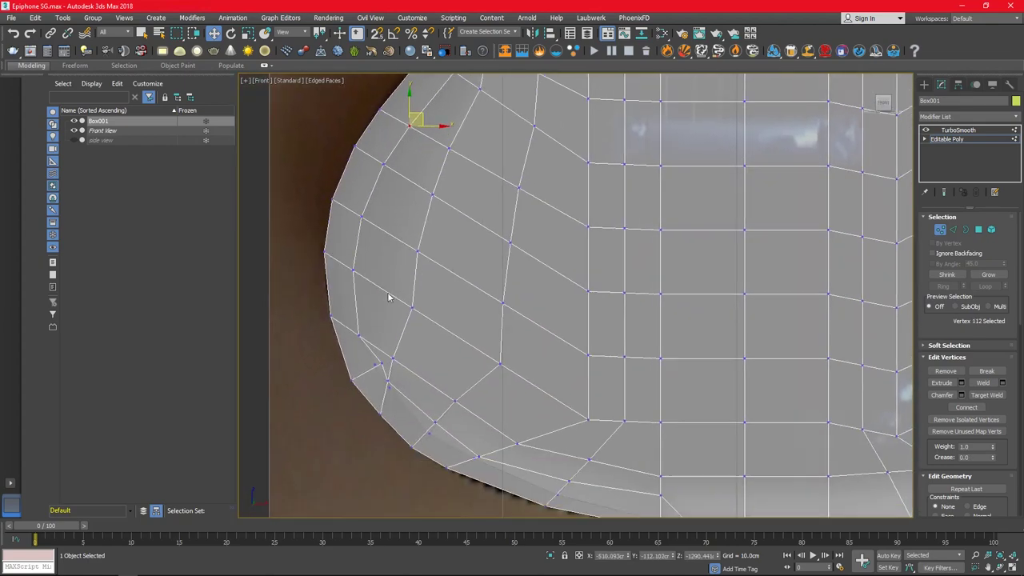
click(391, 293)
scroll(403, 304, up, 4)
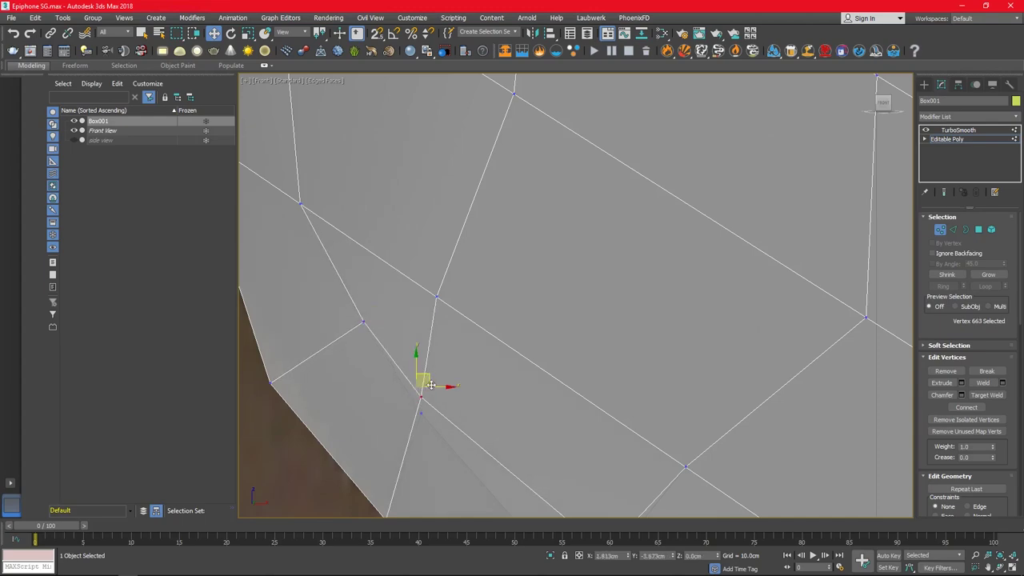
scroll(431, 385, down, 3)
click(473, 310)
scroll(476, 307, up, 3)
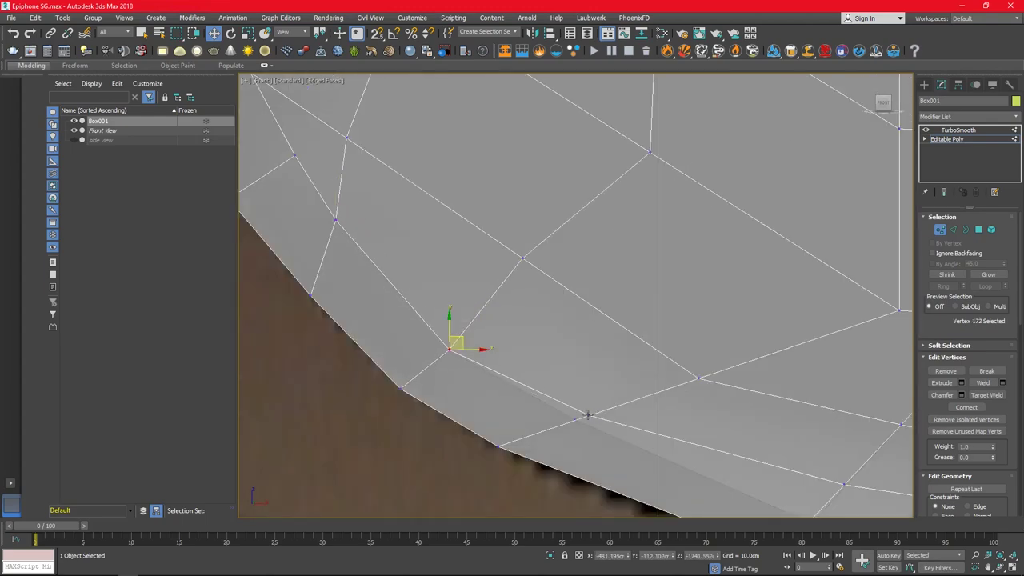
scroll(586, 409, down, 3)
click(471, 306)
scroll(471, 305, up, 3)
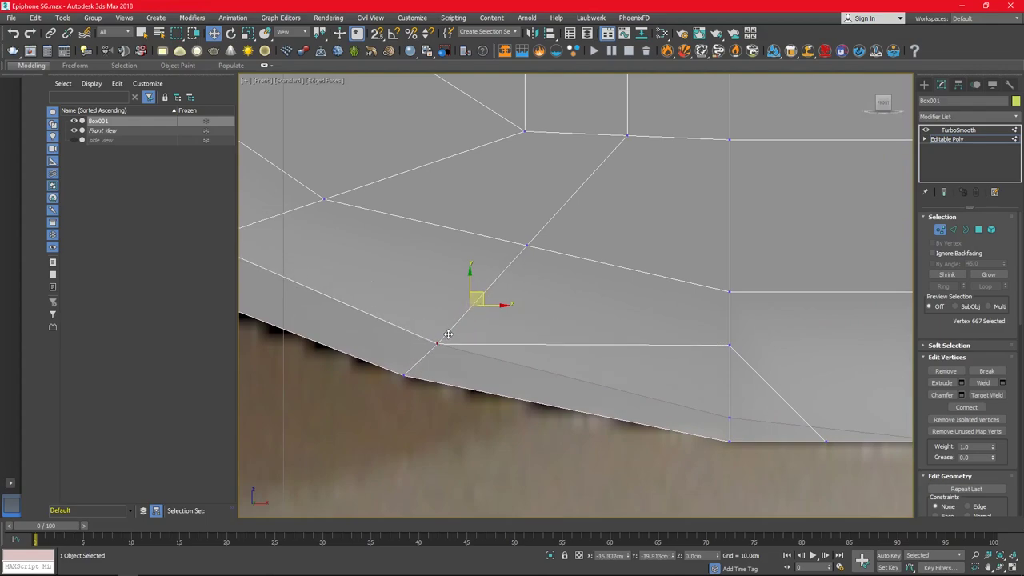
middle_drag(738, 385, 518, 415)
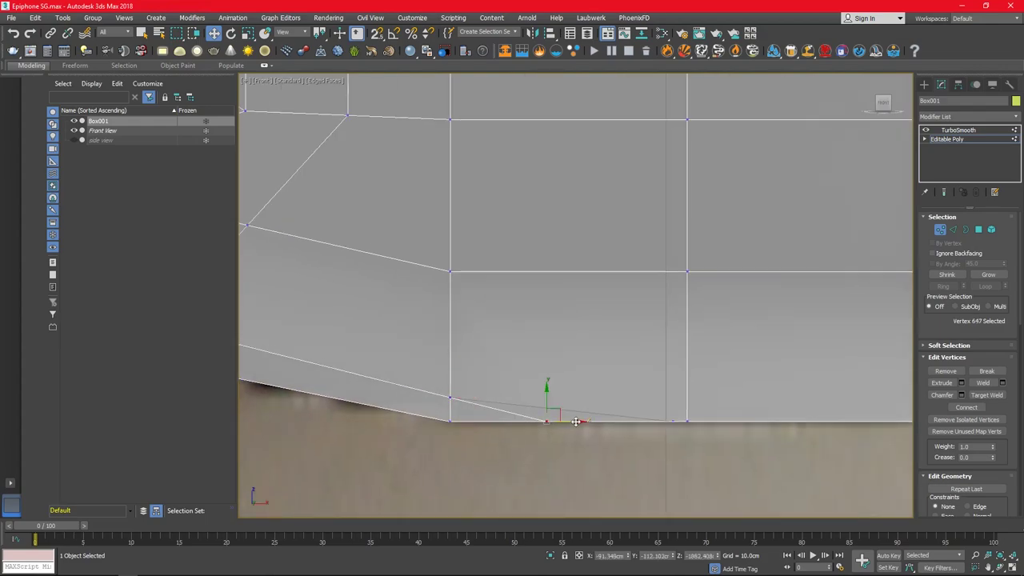
scroll(699, 430, down, 5)
- Preview the smoothed body in Perspective and dismiss the outline chamfer settings
key(p)
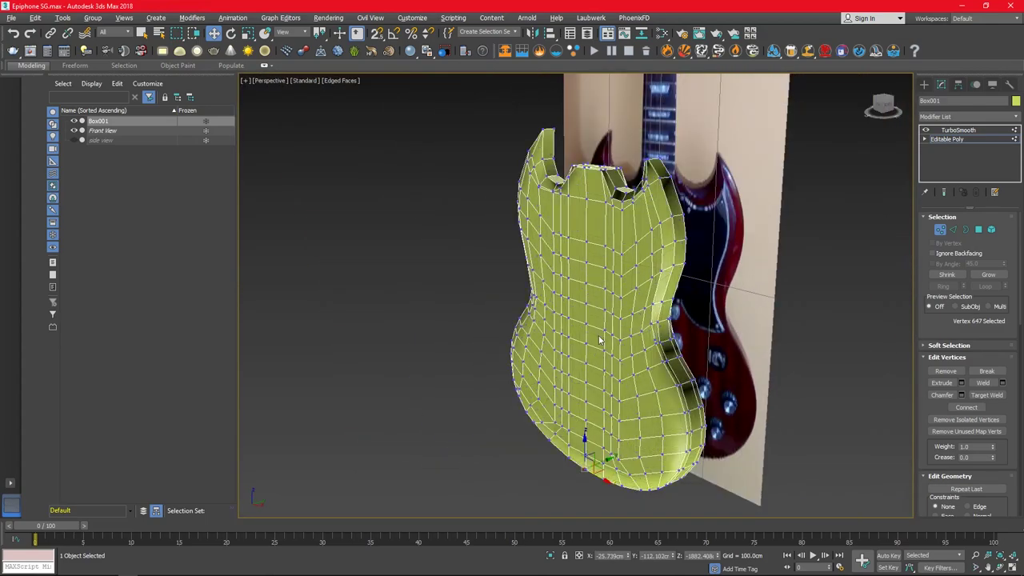
key(2)
alt+middle_drag(616, 303, 604, 323)
click(945, 192)
key(F4)
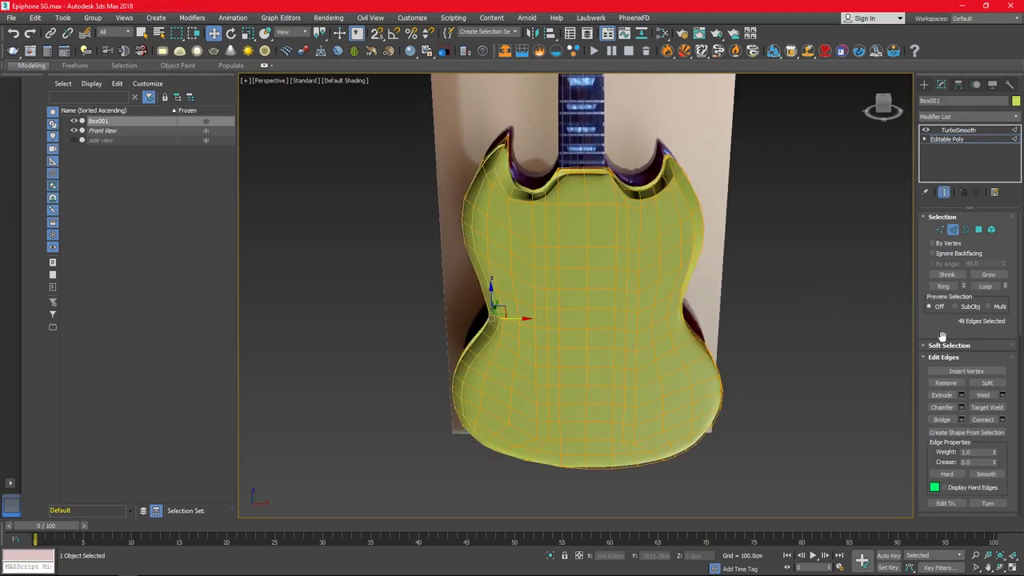
click(962, 407)
click(581, 394)
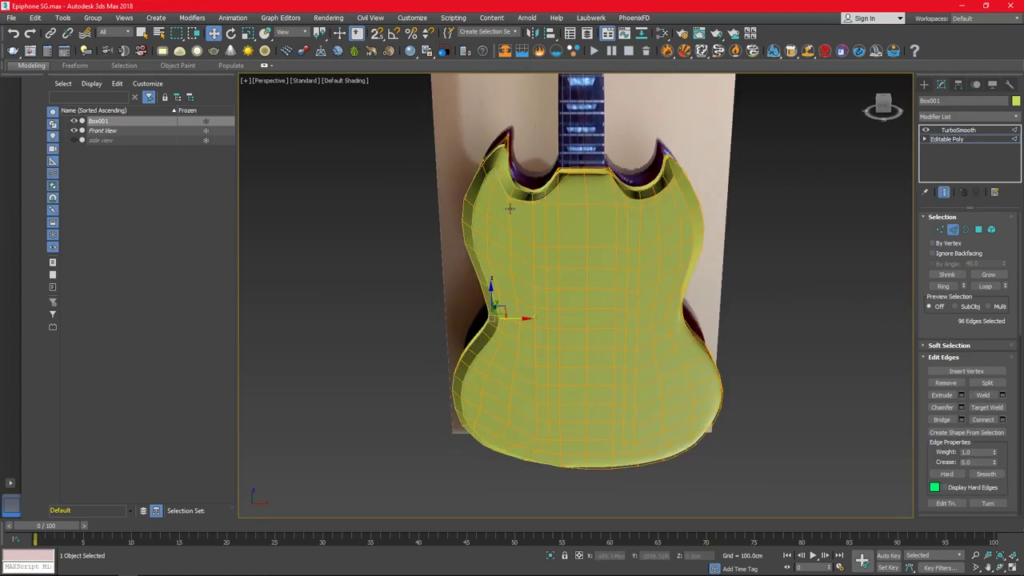
- Return to a maximized wireframe Front view and select the upper horn-tip edge
scroll(564, 260, up, 5)
right_click(586, 293)
click(547, 328)
key(f)
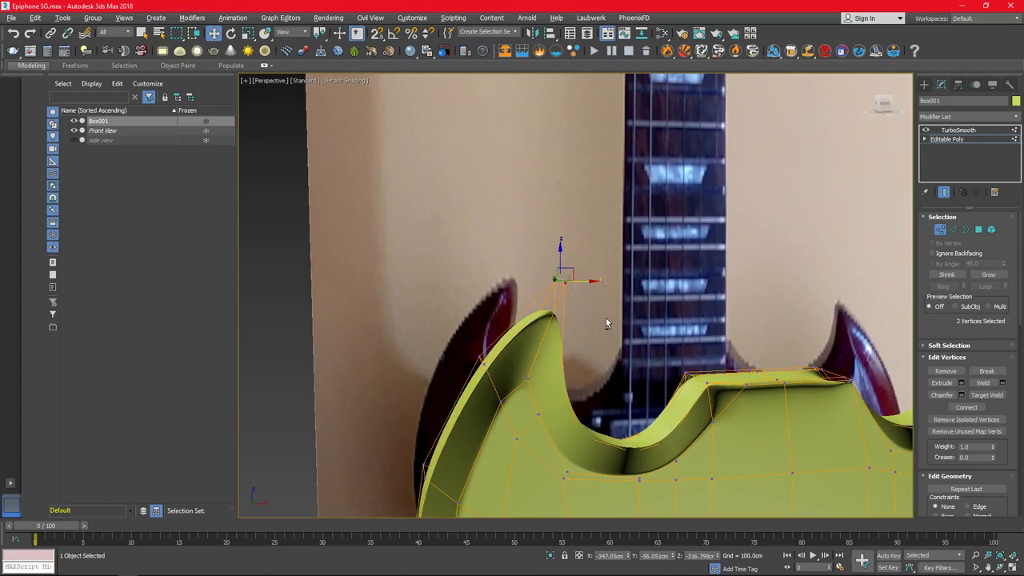
key(F4)
scroll(606, 318, up, 5)
click(945, 192)
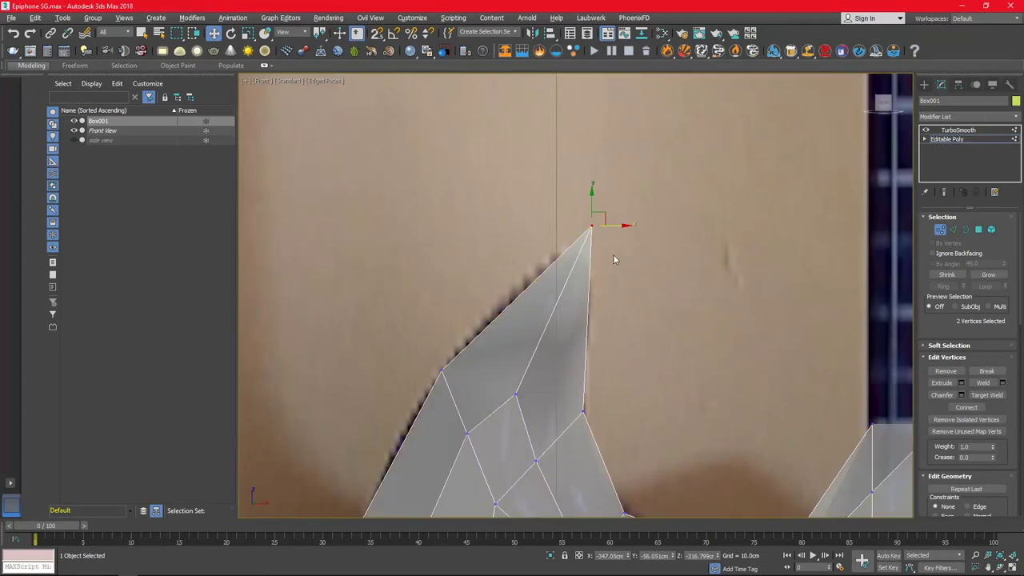
key(alt+w)
key(2)
key(alt+w)
- Chamfer the upper horn-tip edge by about 22.31 cm
middle_drag(620, 238, 617, 214)
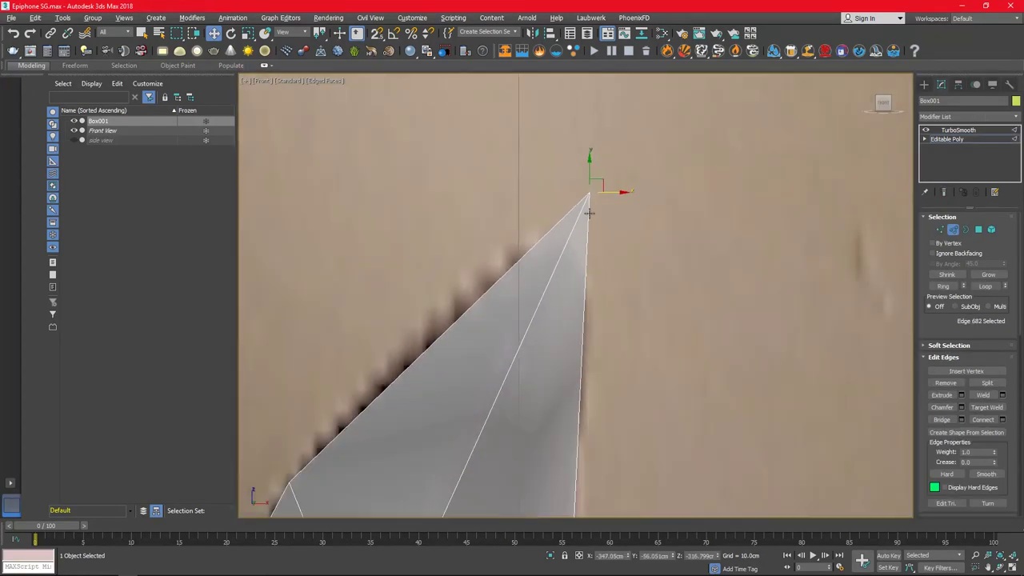
click(962, 407)
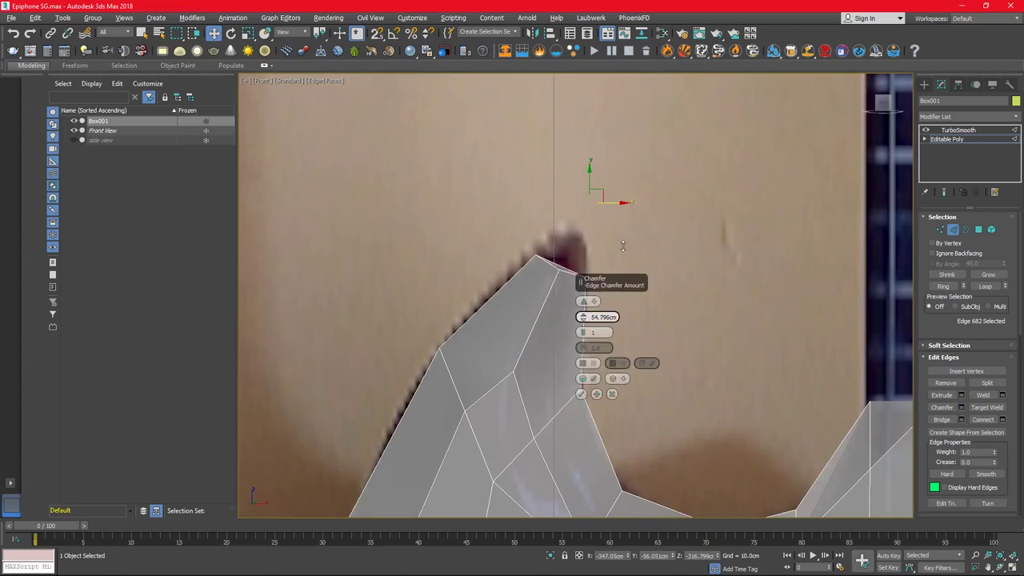
drag(620, 276, 736, 296)
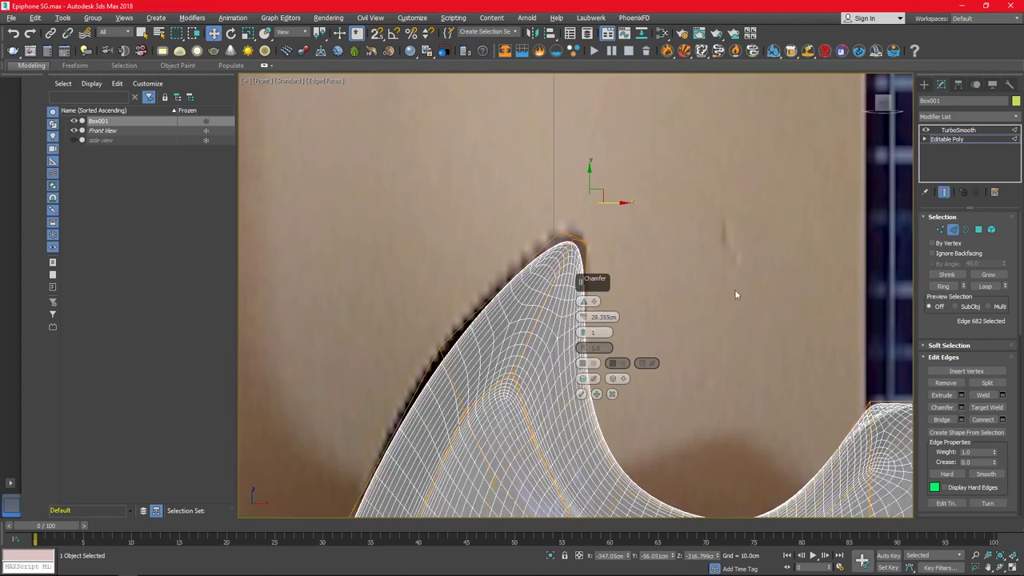
click(582, 394)
click(944, 192)
key(alt+w)
- Scale the two notch-corner vertices closer together
scroll(324, 214, up, 5)
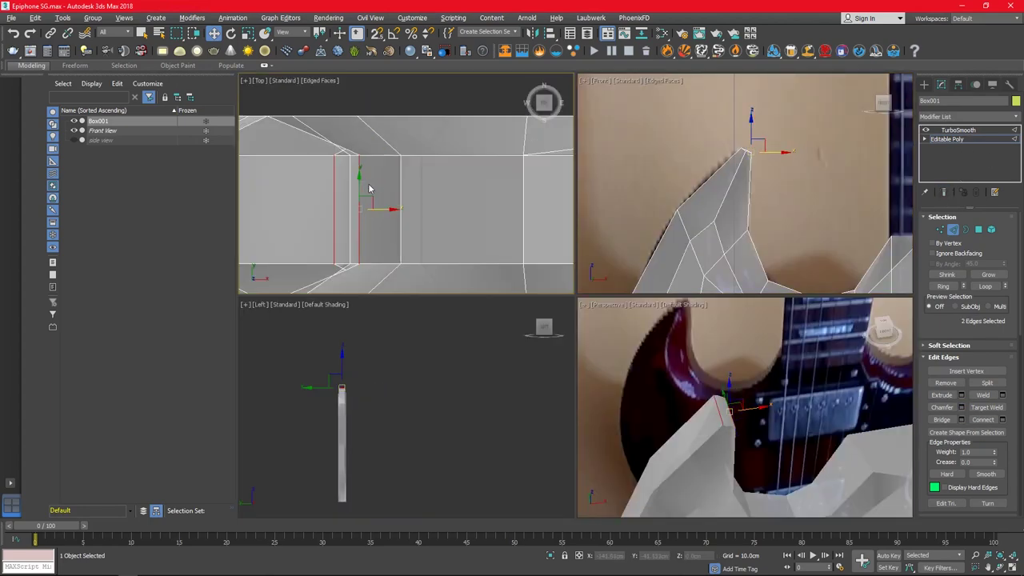
key(1)
click(347, 150)
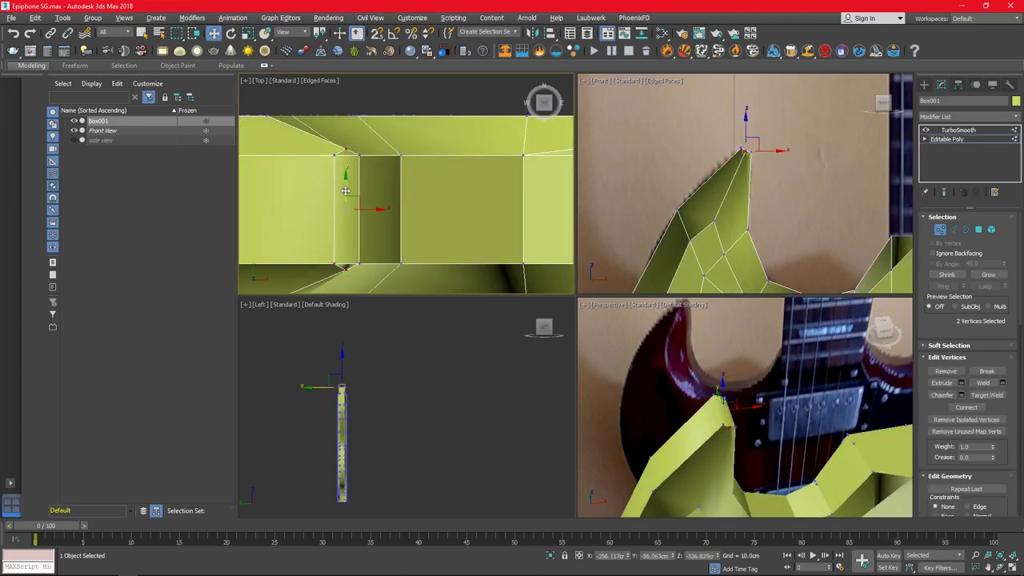
key(r)
drag(345, 190, 360, 185)
scroll(744, 160, up, 3)
scroll(335, 163, up, 5)
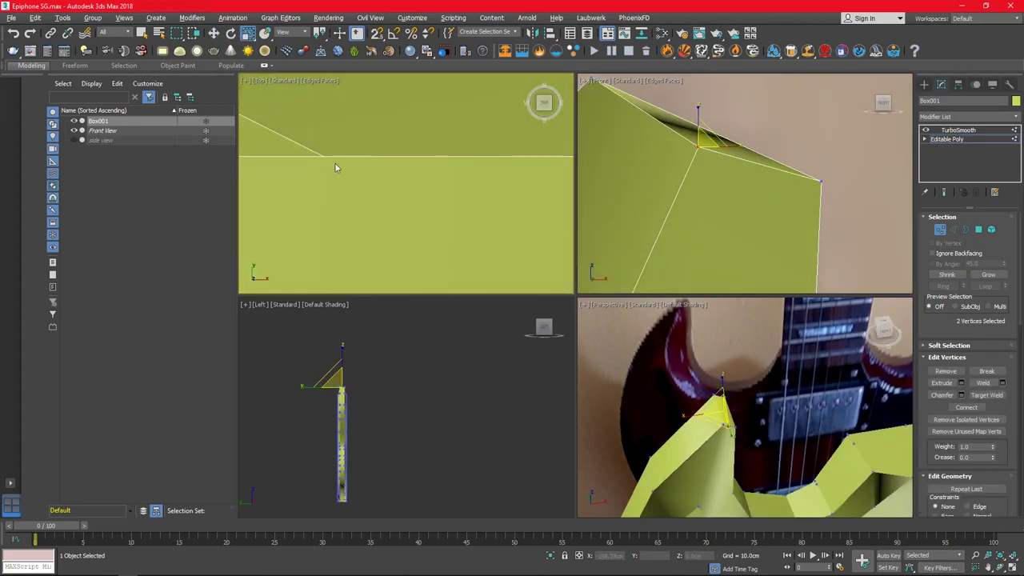
scroll(334, 167, down, 5)
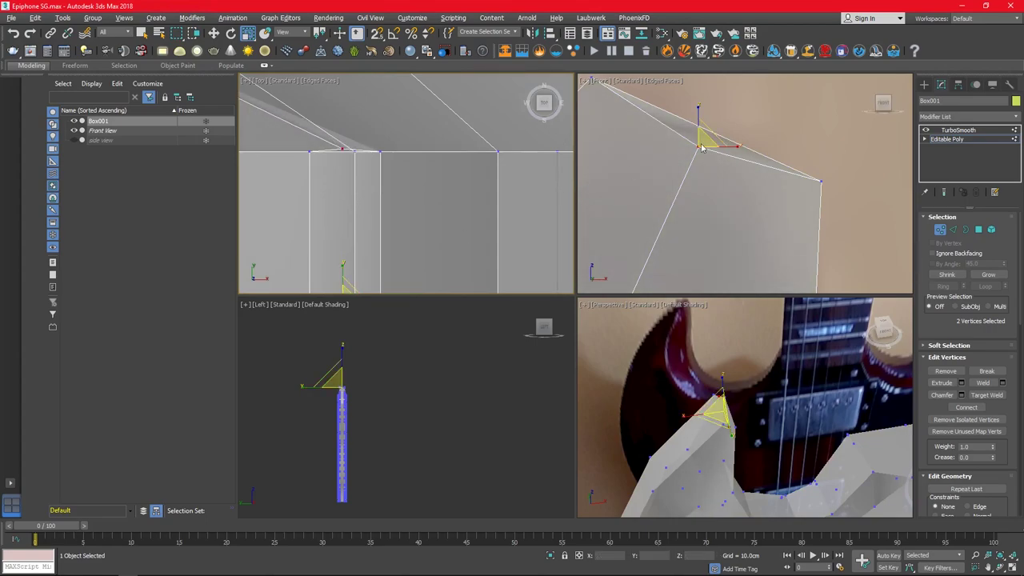
key(w)
- Chamfer the notch-corner edges with the smoothed result shown
click(944, 192)
scroll(735, 206, down, 3)
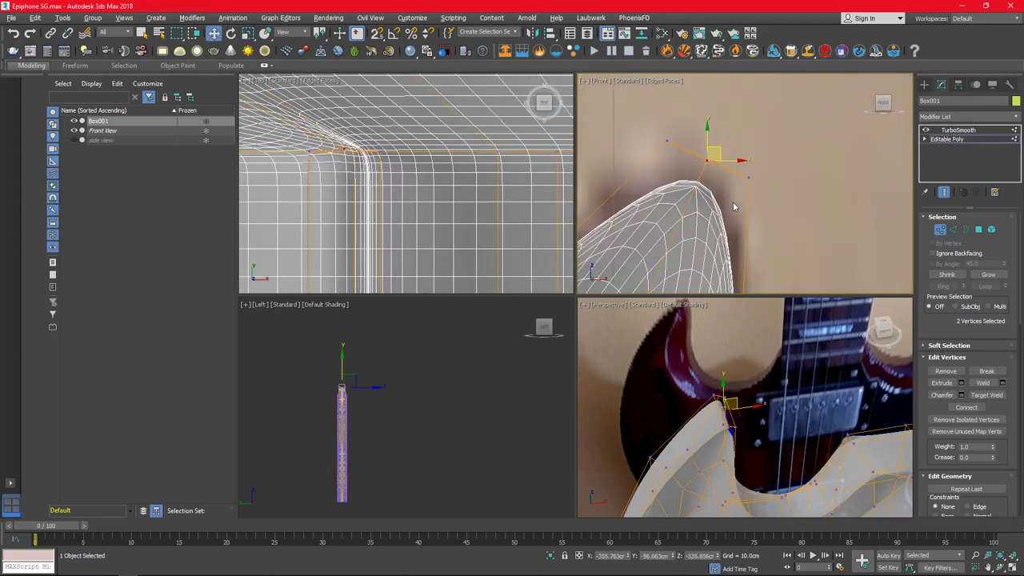
alt+middle_drag(743, 442, 726, 415)
key(2)
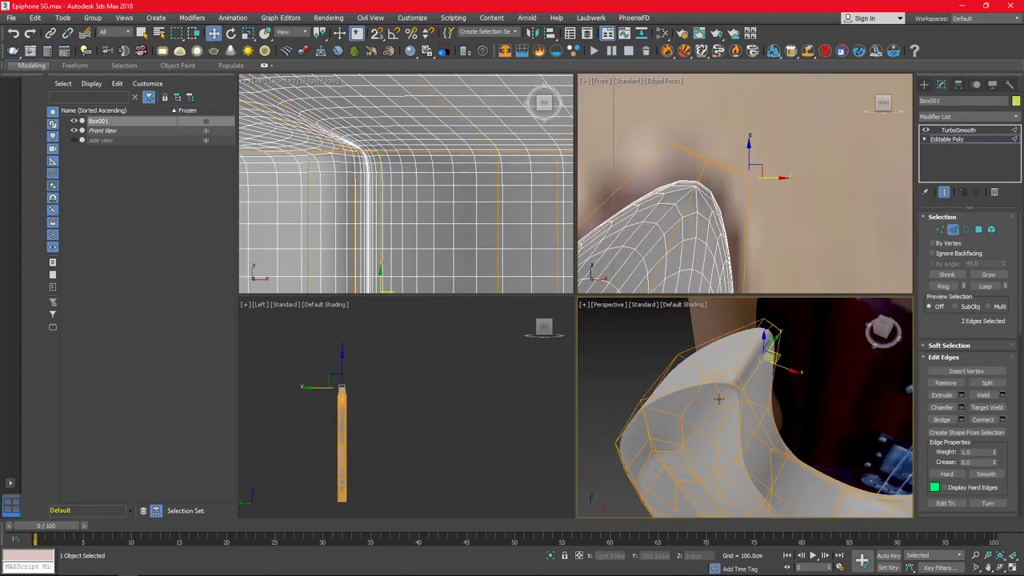
click(962, 407)
click(739, 474)
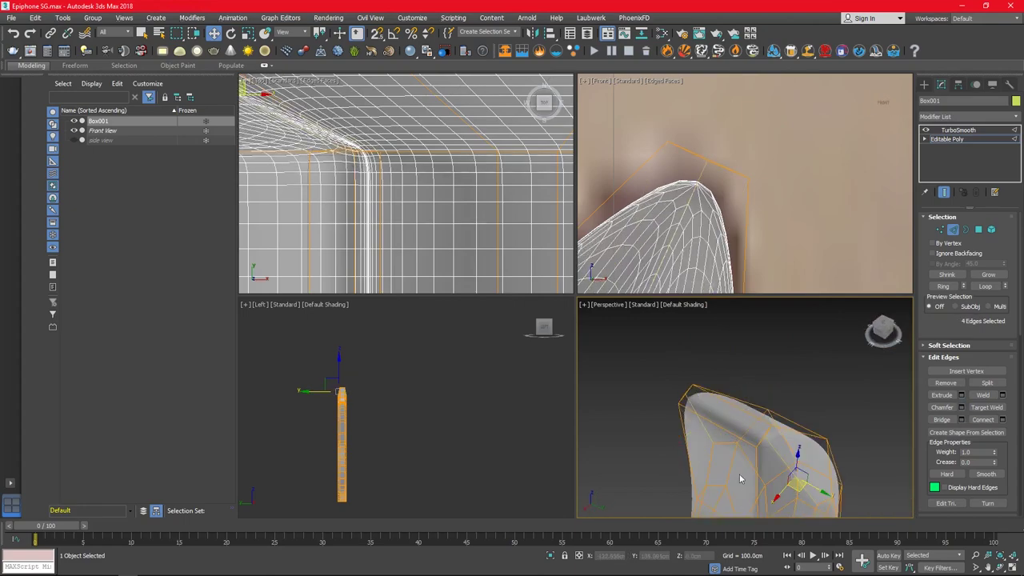
scroll(740, 474, up, 4)
key(alt+w)
key(shift+z)
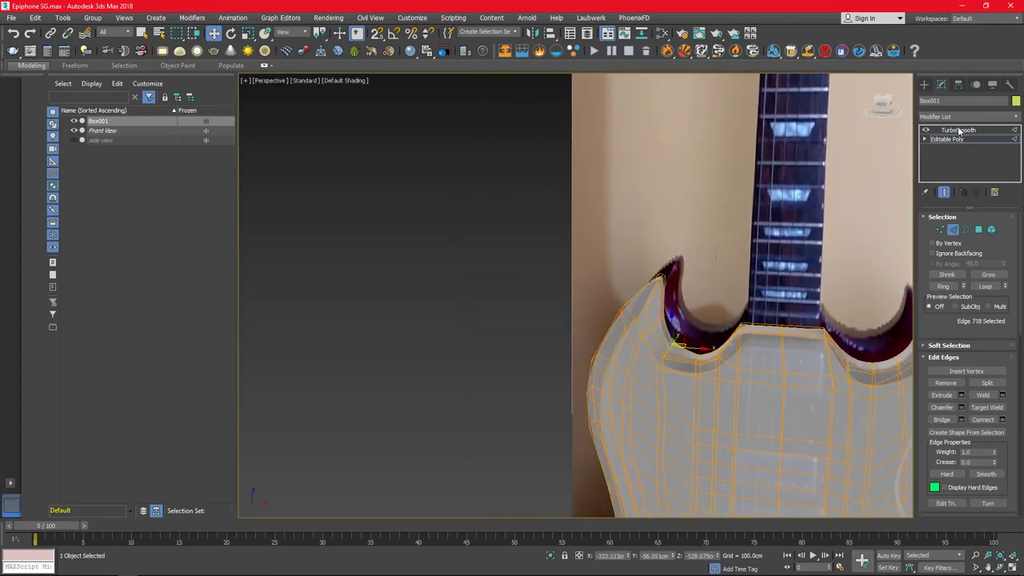
- Inspect the smoothed guitar body, then return to the base mesh in four viewports
click(958, 130)
scroll(792, 390, up, 2)
alt+middle_drag(792, 390, 780, 380)
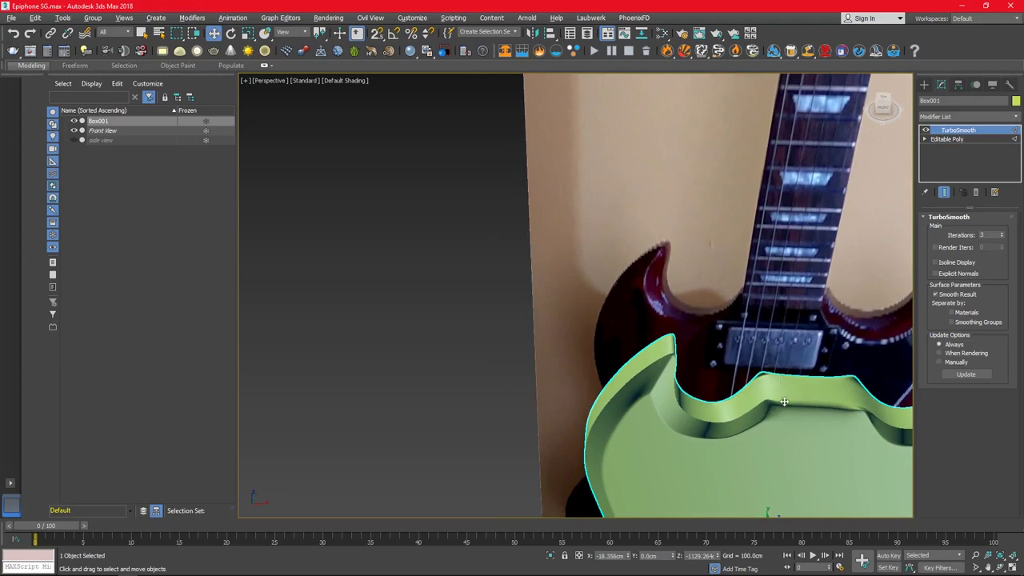
key(z)
mouse_move(614, 225)
alt+middle_down()
mouse_move(663, 377)
mouse_move(656, 370)
alt+middle_up()
click(960, 140)
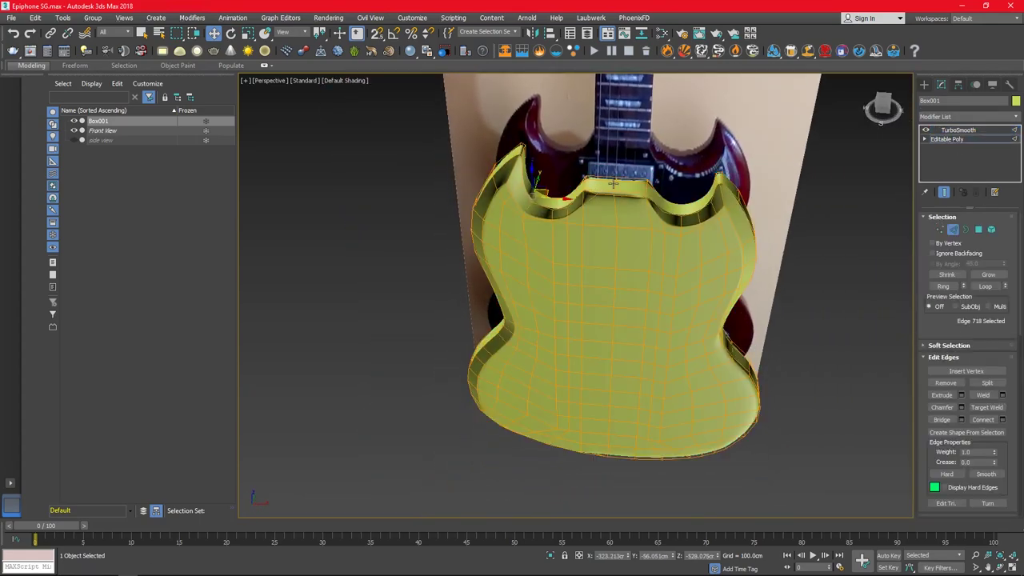
scroll(612, 192, up, 5)
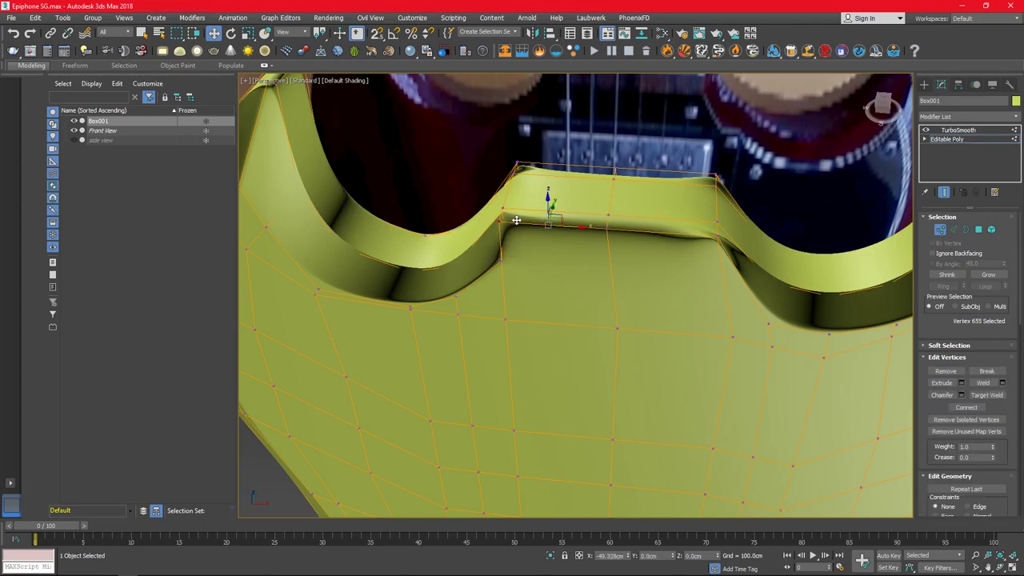
mouse_move(516, 220)
alt+middle_down()
mouse_move(612, 235)
mouse_move(541, 267)
alt+middle_up()
key(alt+w)
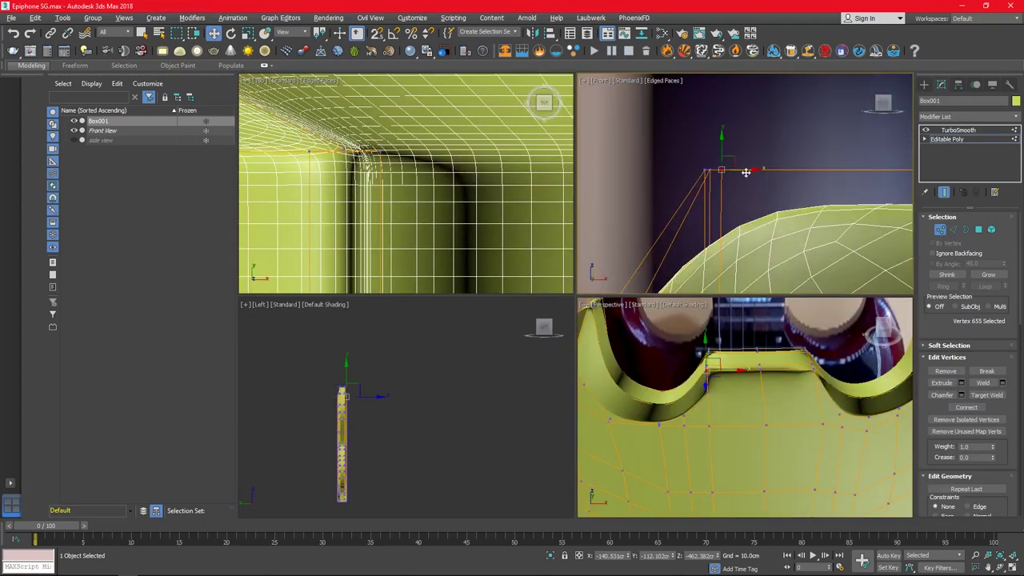
- Weld overlapping vertices at a 0.1 cm threshold, reducing 733 vertices to 509
ctrl+click(736, 175)
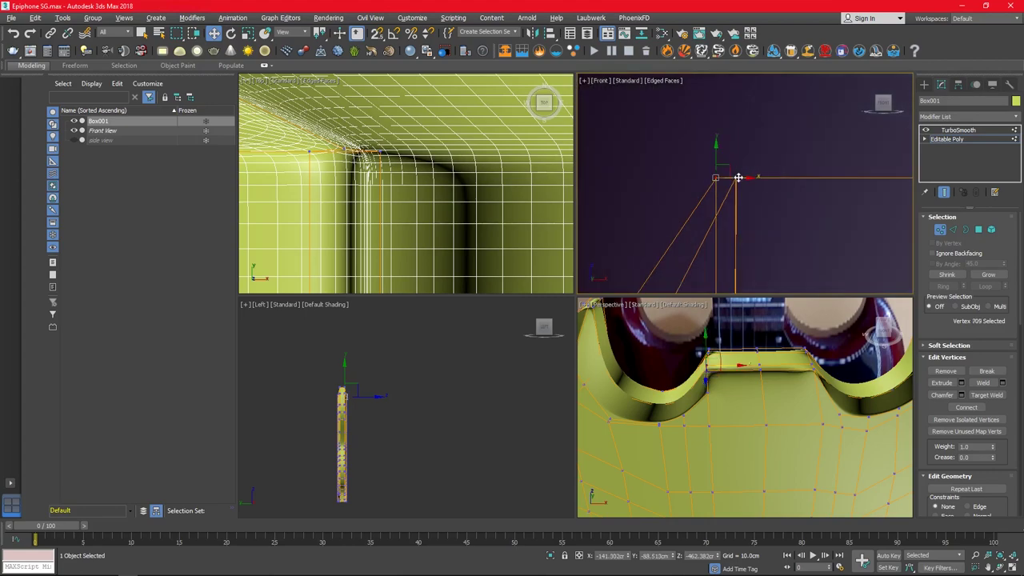
scroll(720, 230, down, 10)
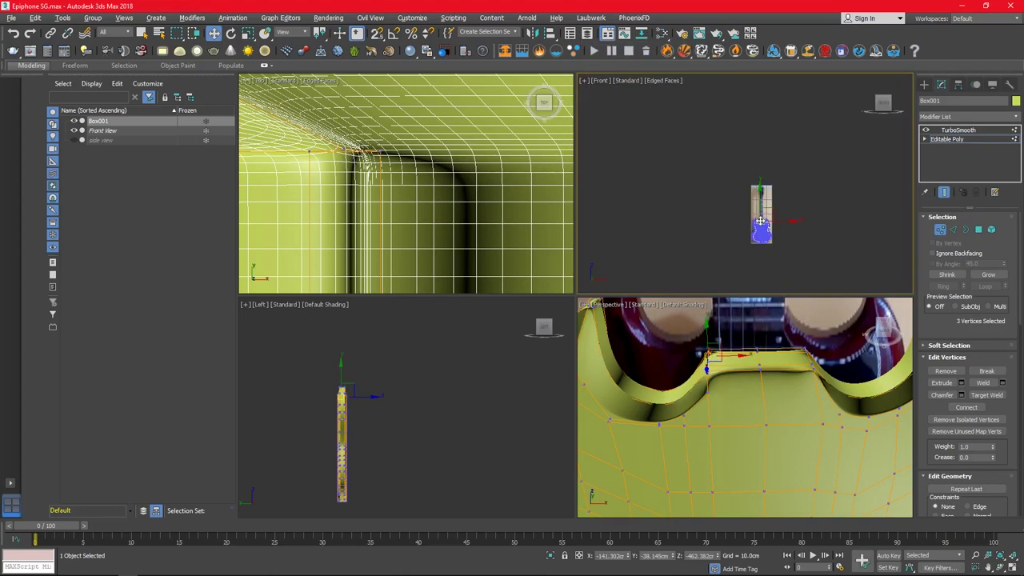
click(1004, 385)
scroll(754, 232, up, 8)
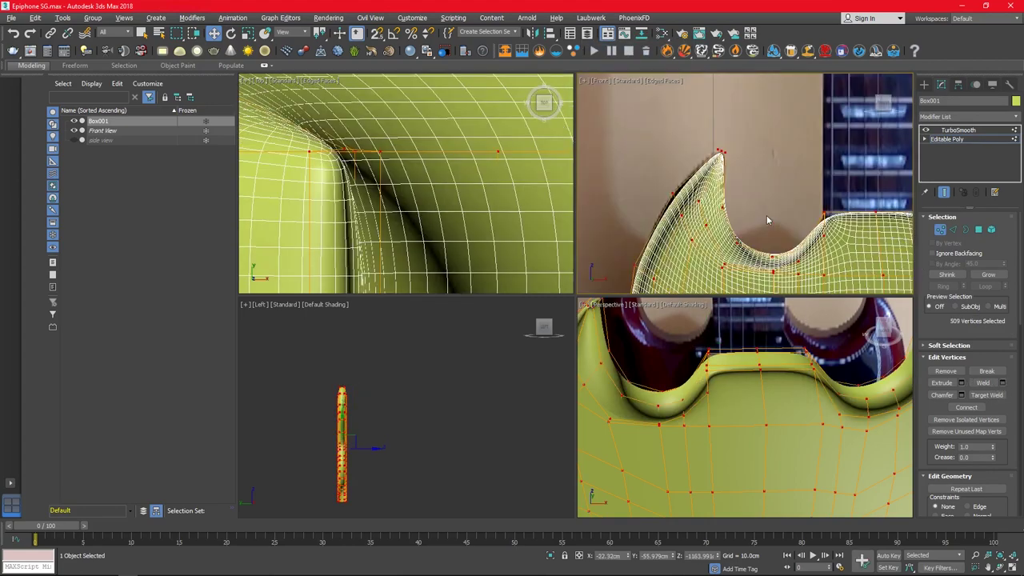
scroll(767, 215, up, 3)
scroll(740, 344, up, 5)
scroll(740, 344, down, 6)
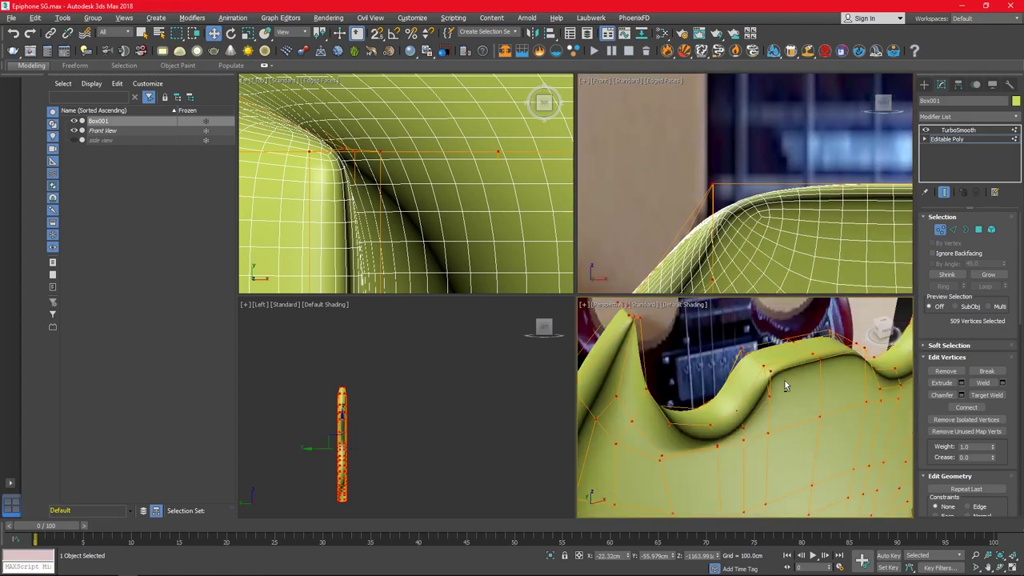
drag(714, 184, 711, 181)
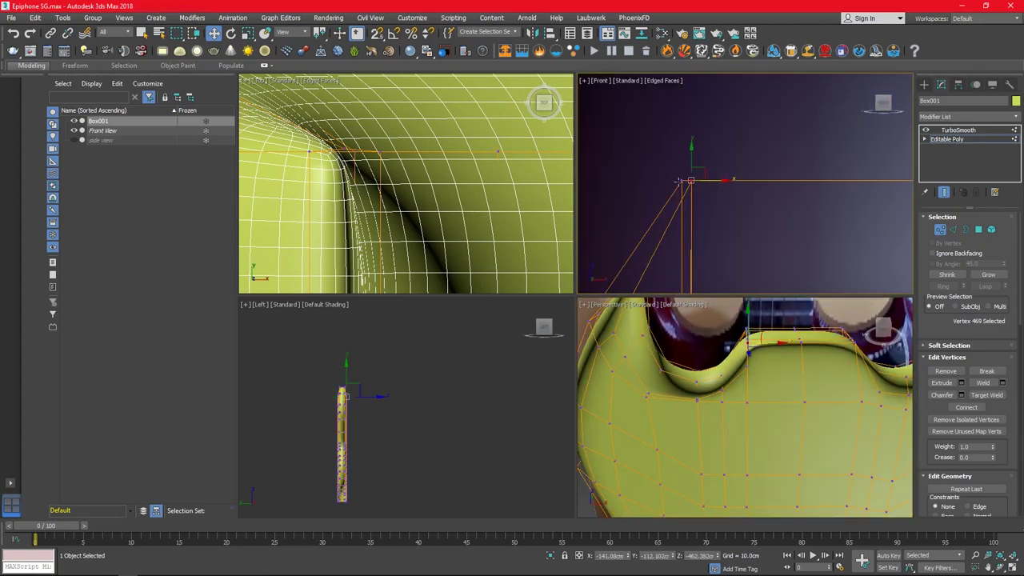
- Raise the horn-corner vertex slightly along Y and check the TurboSmooth result
alt+middle_drag(720, 384, 664, 392)
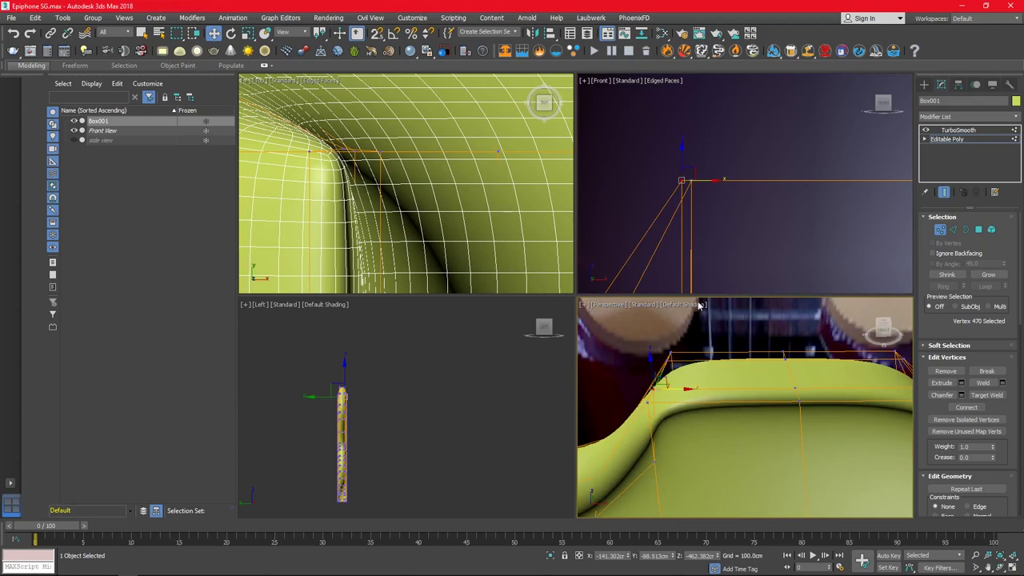
drag(668, 400, 717, 368)
click(691, 182)
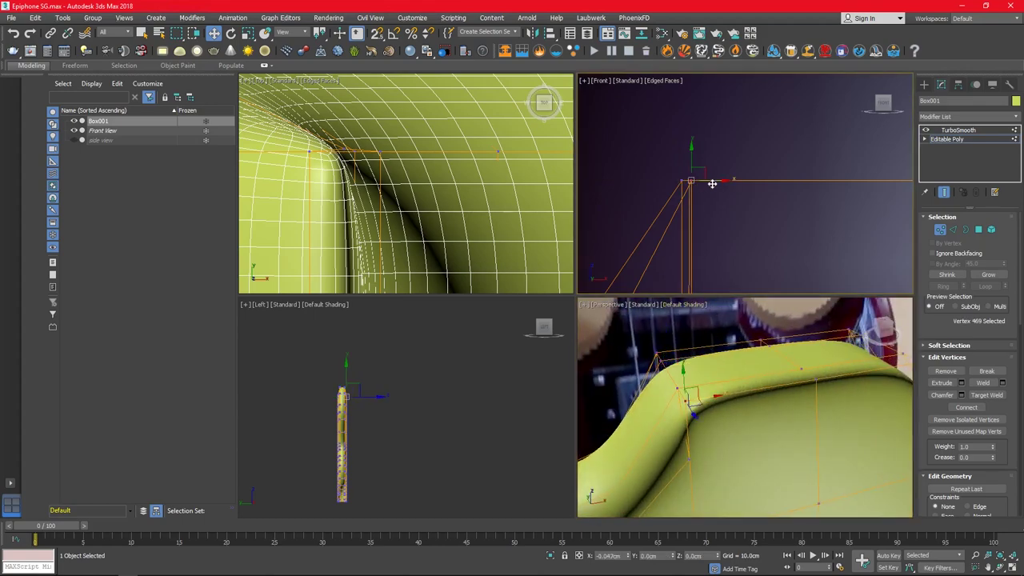
alt+middle_drag(739, 394, 772, 412)
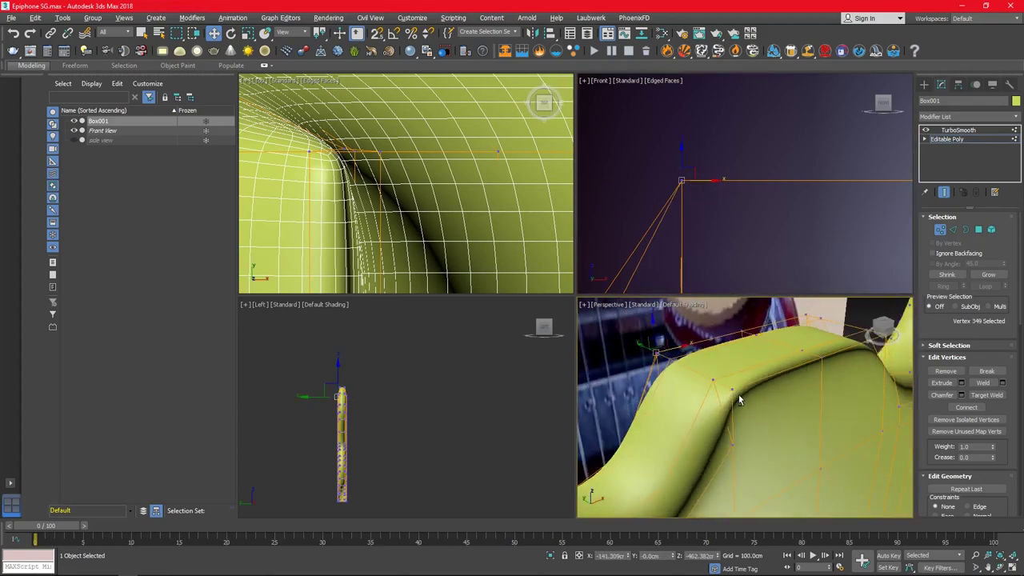
click(766, 407)
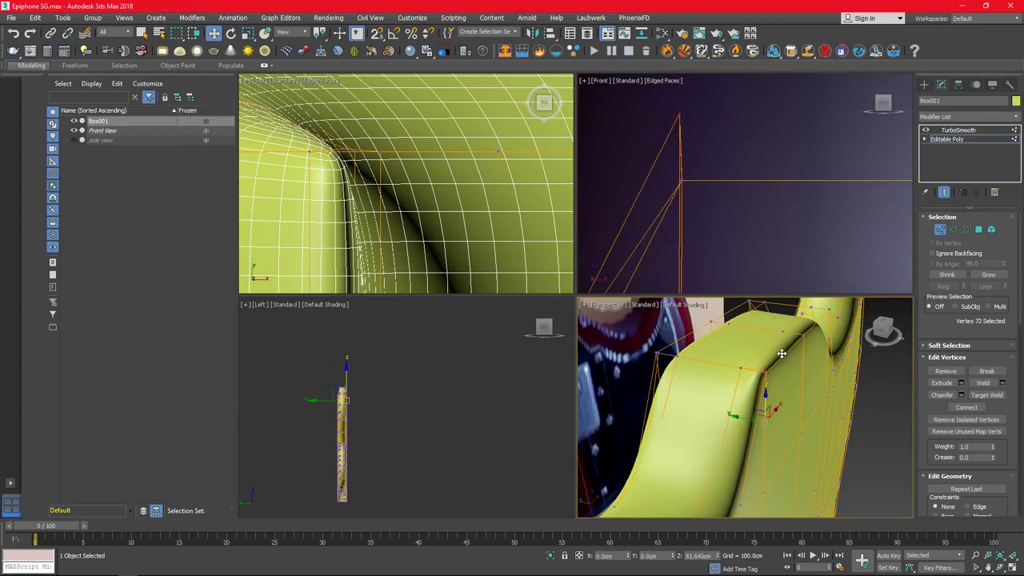
drag(679, 217, 697, 152)
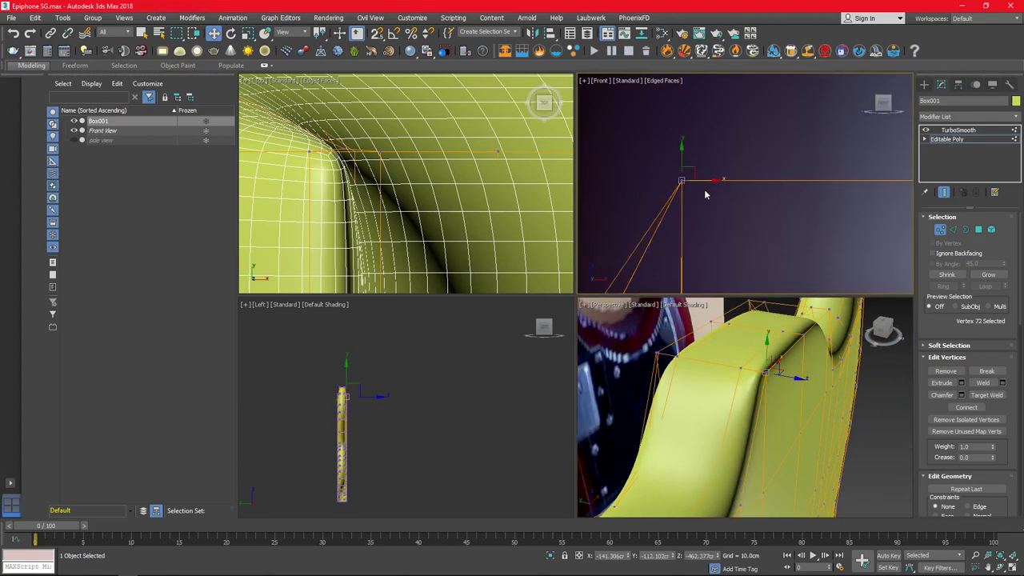
mouse_move(691, 439)
alt+middle_down()
mouse_move(732, 419)
mouse_move(685, 464)
mouse_move(693, 445)
mouse_move(812, 455)
mouse_move(727, 444)
mouse_move(804, 427)
mouse_move(781, 425)
alt+middle_up()
click(958, 129)
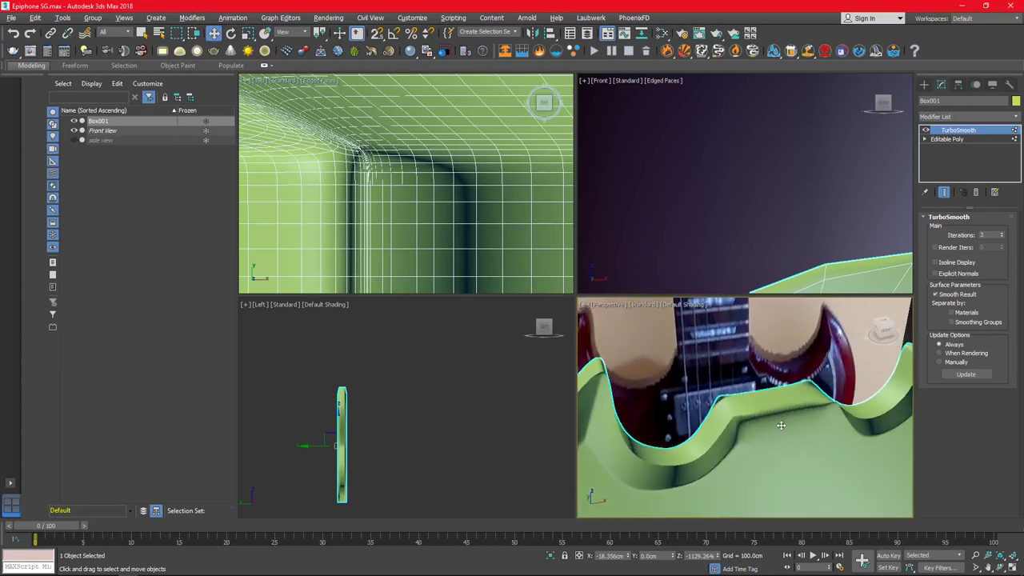
- Chamfer the fold edges where the horn notch meets the body top
click(946, 139)
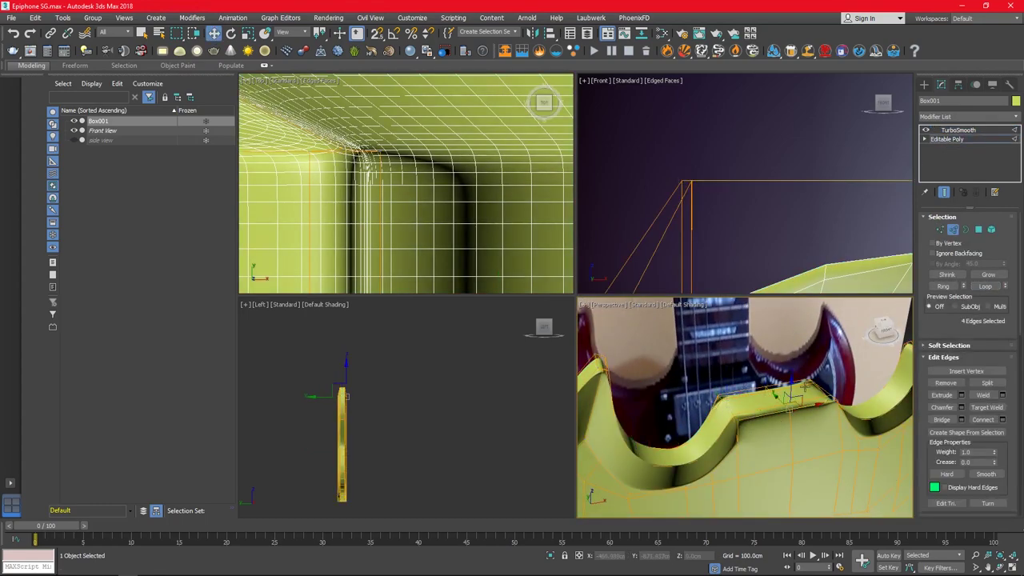
scroll(682, 118, down, 10)
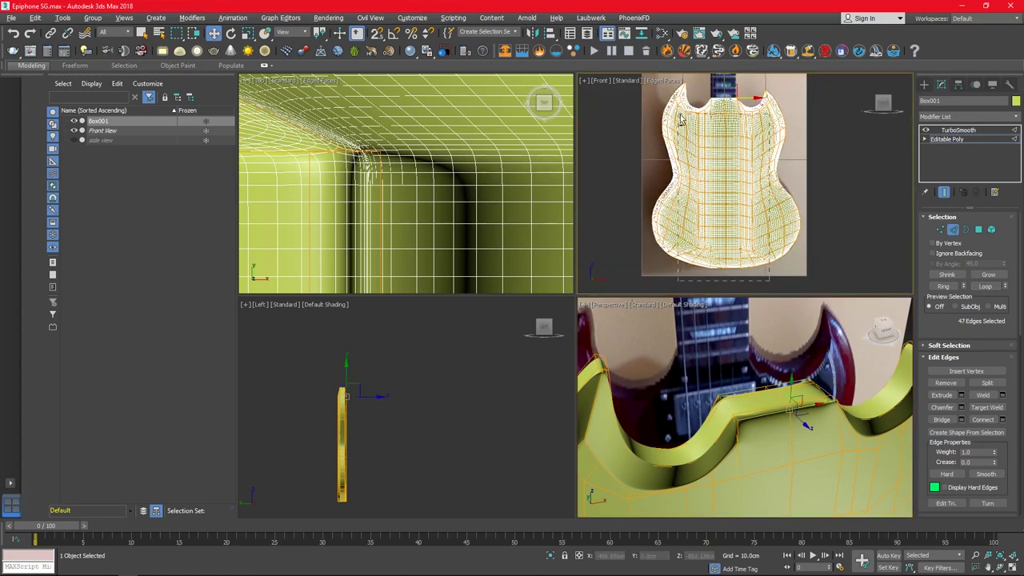
click(961, 408)
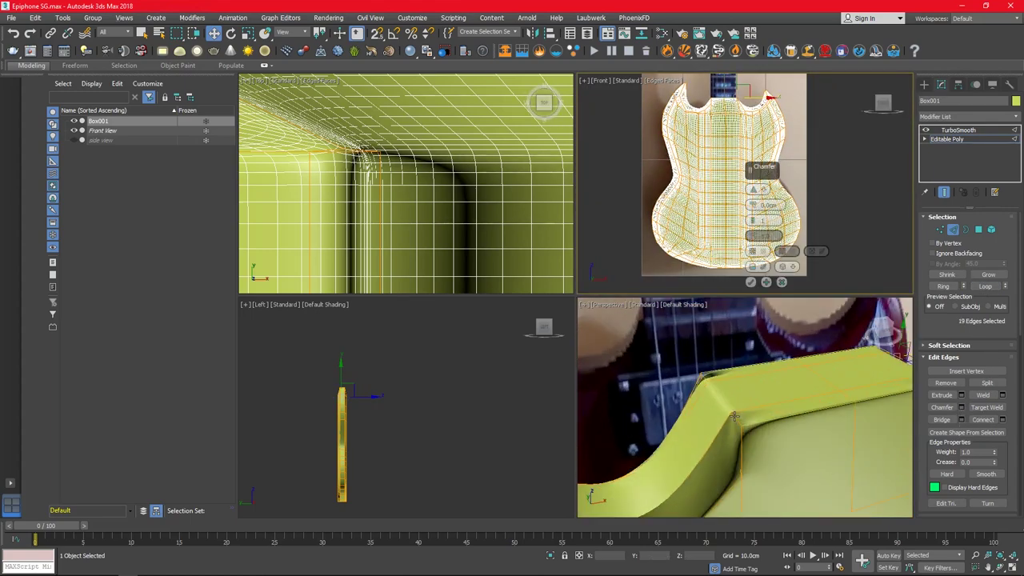
alt+middle_drag(768, 416, 751, 448)
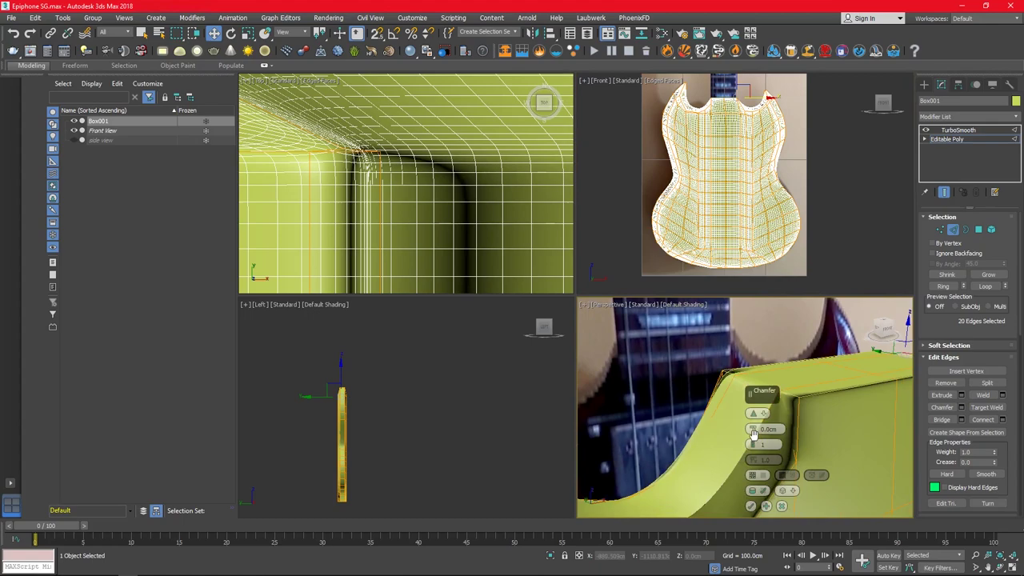
click(751, 506)
- Reposition fold corner vertex 682 to crisp up the raised edge
key(1)
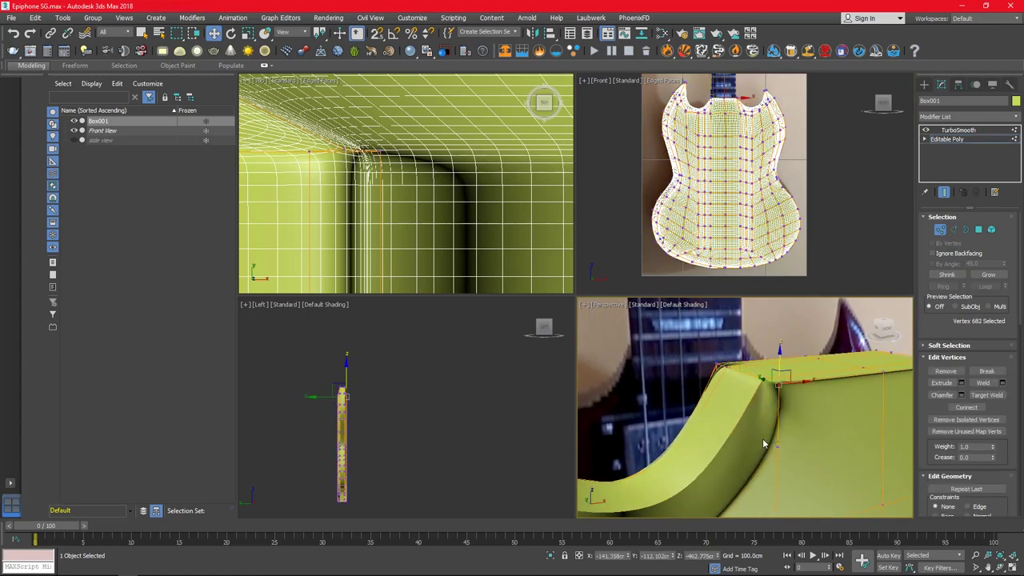
drag(762, 378, 749, 377)
mouse_move(754, 376)
alt+middle_down()
mouse_move(849, 438)
mouse_move(793, 455)
alt+middle_up()
- Target-weld the stray vertex at the body fold corner onto its neighbour
right_click(789, 397)
click(792, 404)
mouse_move(792, 404)
alt+middle_down()
mouse_move(768, 432)
mouse_move(776, 439)
mouse_move(832, 428)
mouse_move(789, 462)
mouse_move(804, 476)
alt+middle_up()
scroll(776, 440, up, 3)
scroll(776, 439, down, 3)
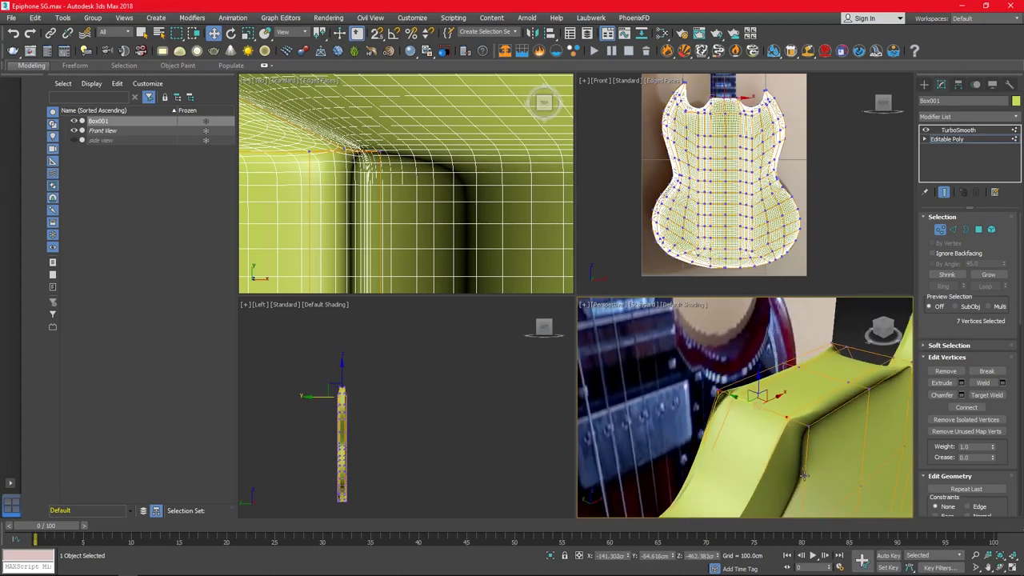
mouse_move(816, 412)
alt+middle_down()
mouse_move(778, 424)
mouse_move(810, 400)
alt+middle_up()
click(793, 429)
right_click(784, 426)
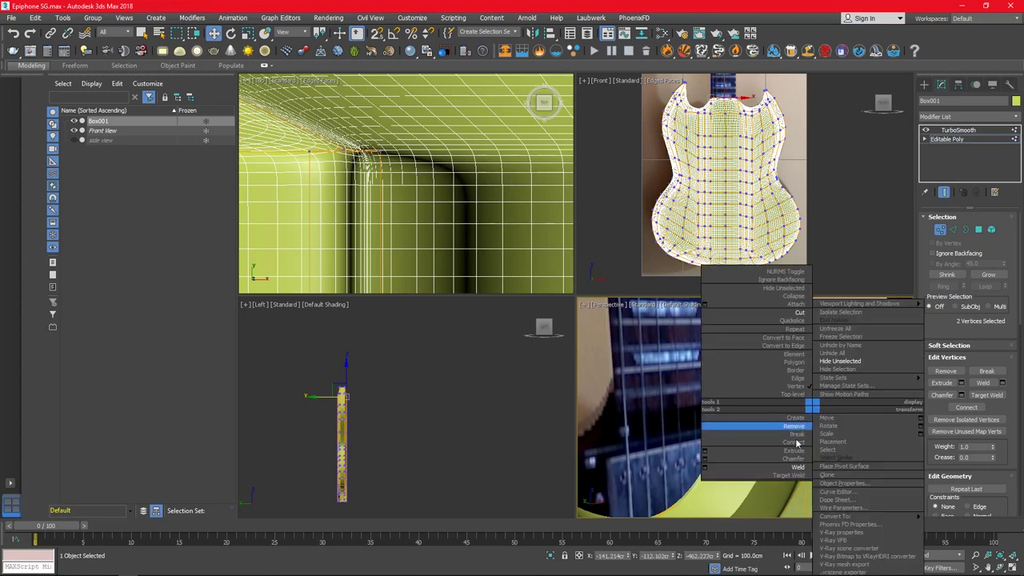
click(811, 407)
scroll(797, 446, up, 3)
click(797, 446)
scroll(808, 460, down, 5)
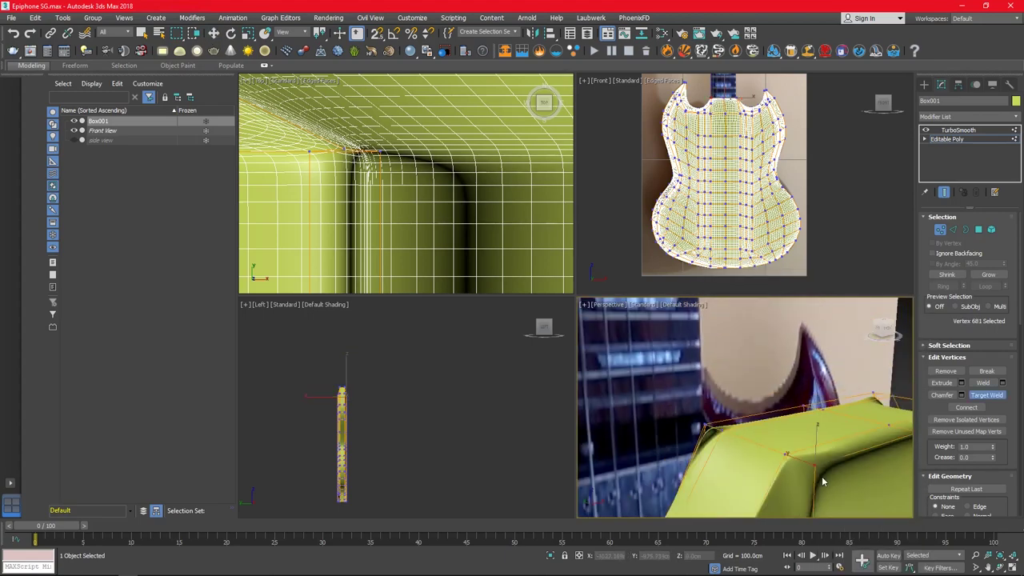
- Target-weld the remaining stray vertex along the body's top edge onto a neighbouring vertex
alt+middle_drag(821, 476, 739, 446)
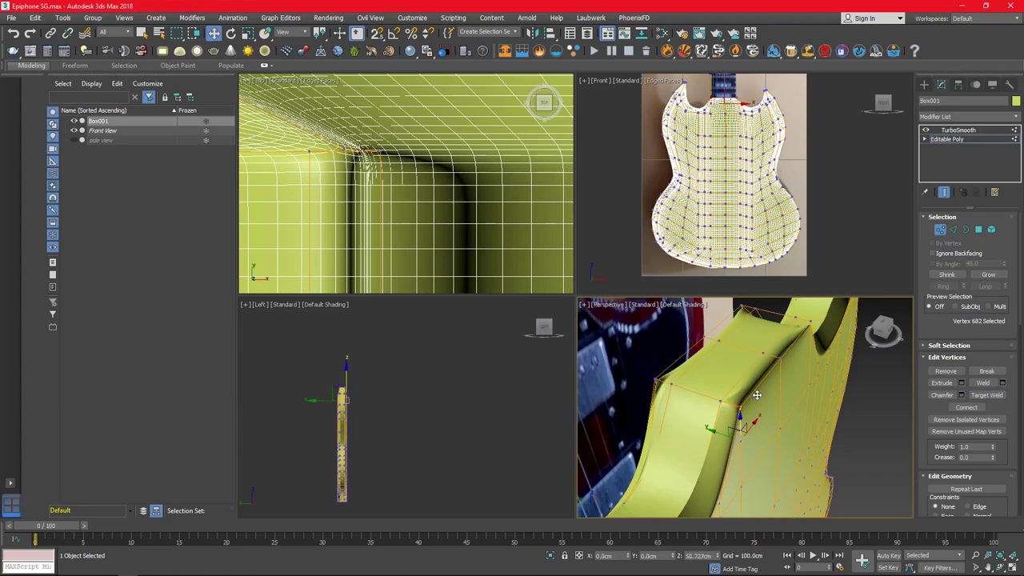
scroll(756, 395, up, 3)
ctrl+click(726, 388)
right_click(726, 389)
click(812, 449)
scroll(812, 449, up, 2)
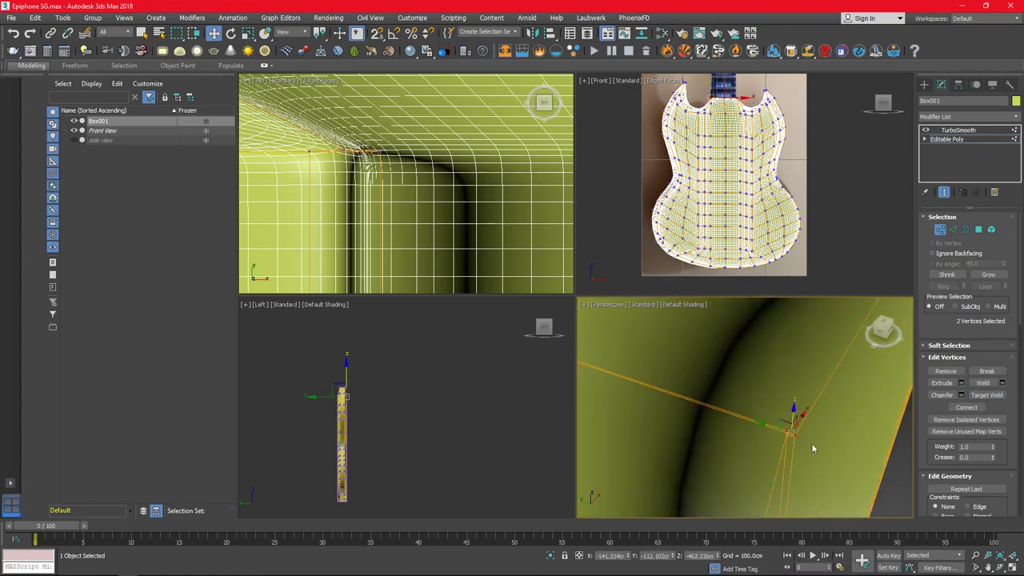
scroll(812, 449, down, 2)
click(709, 392)
right_click(708, 404)
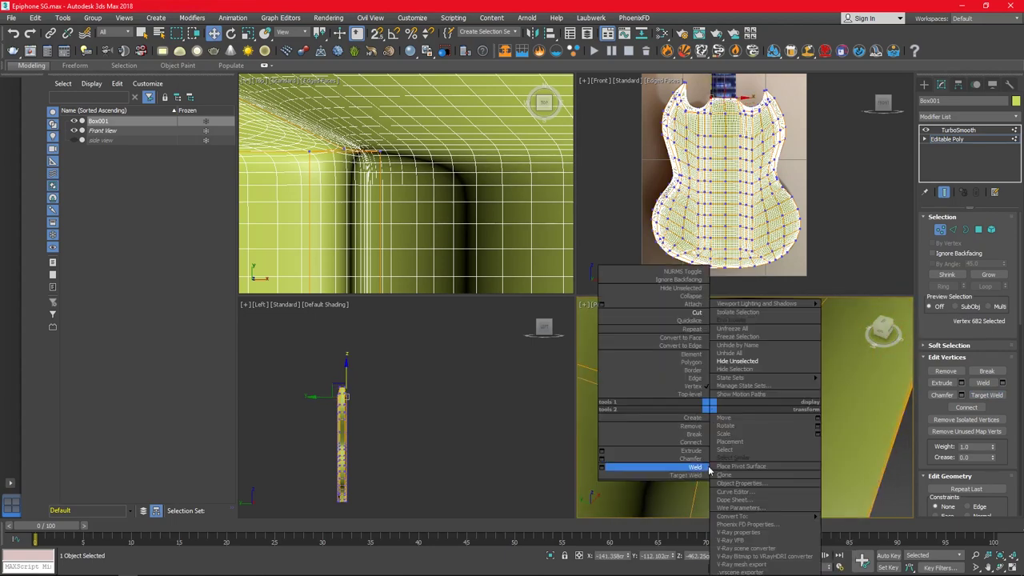
click(697, 476)
scroll(700, 421, down, 3)
scroll(700, 420, up, 2)
scroll(670, 429, up, 2)
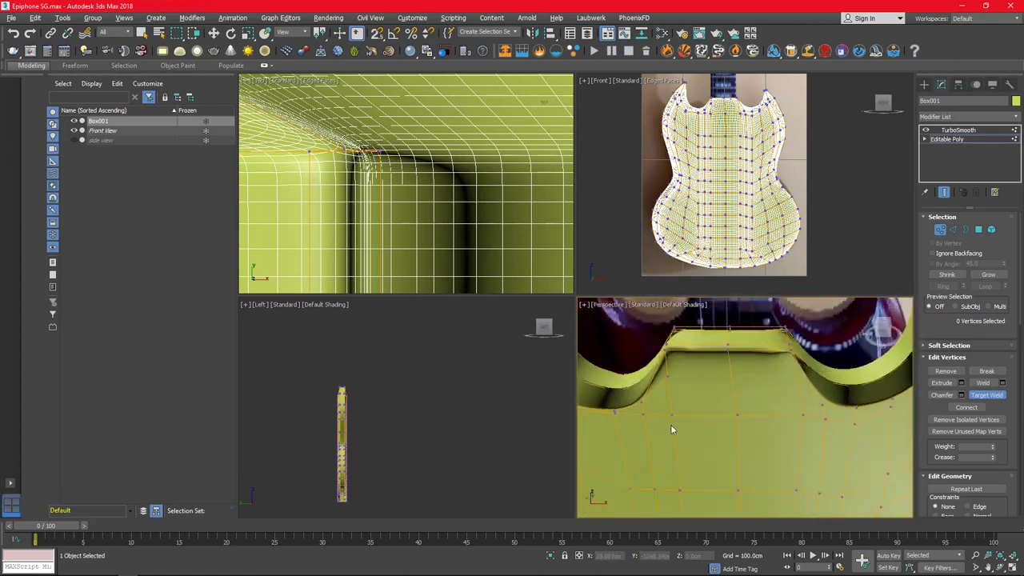
- Switch to Edge sub-object level, viewing the body's upper edge
mouse_move(670, 429)
alt+middle_down()
mouse_move(614, 445)
mouse_move(671, 443)
mouse_move(755, 486)
alt+middle_up()
key(2)
scroll(670, 439, up, 2)
- Chamfer the selected rim edges between the horns
click(962, 408)
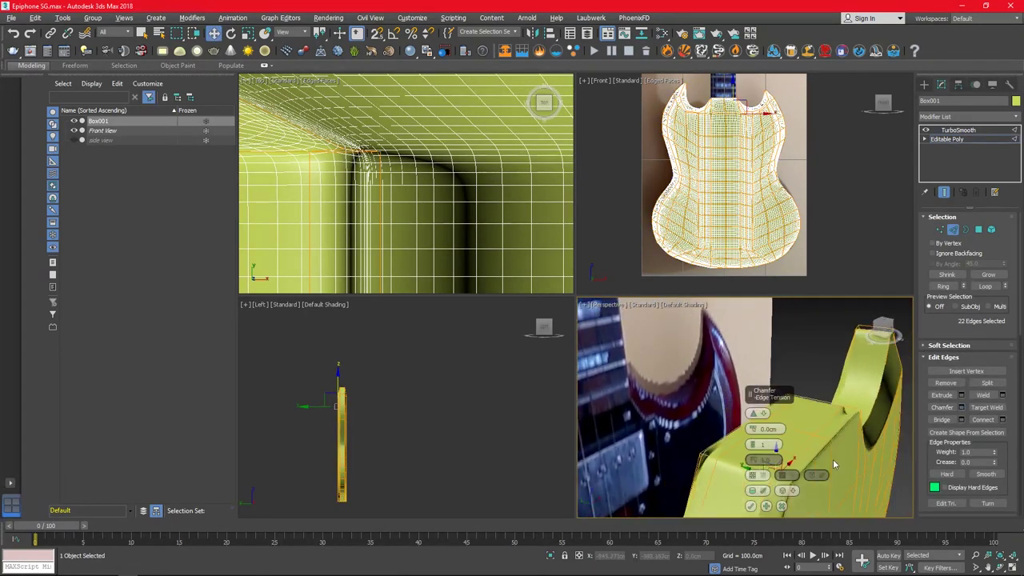
alt+middle_drag(833, 459, 842, 433)
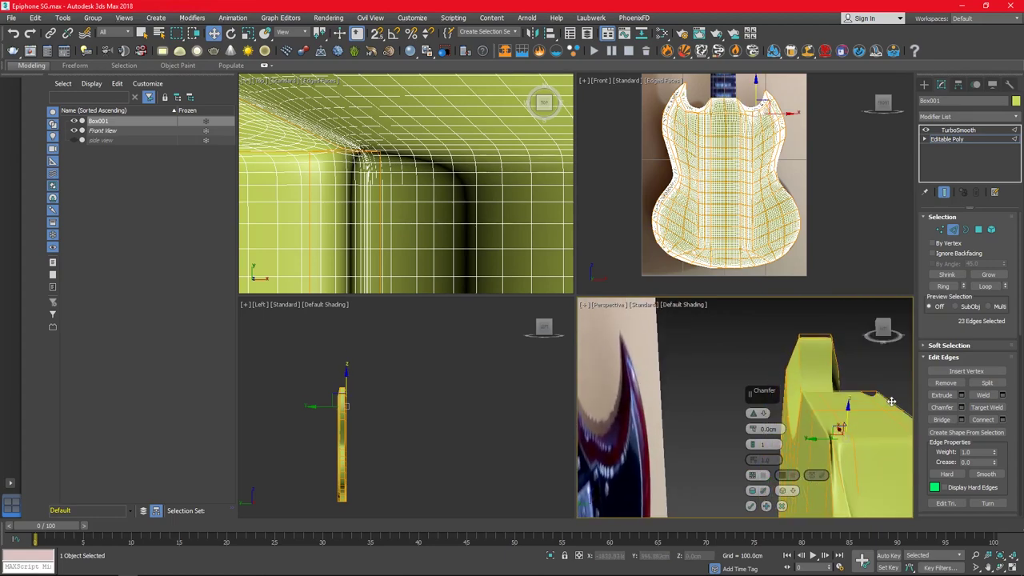
alt+middle_drag(891, 400, 711, 433)
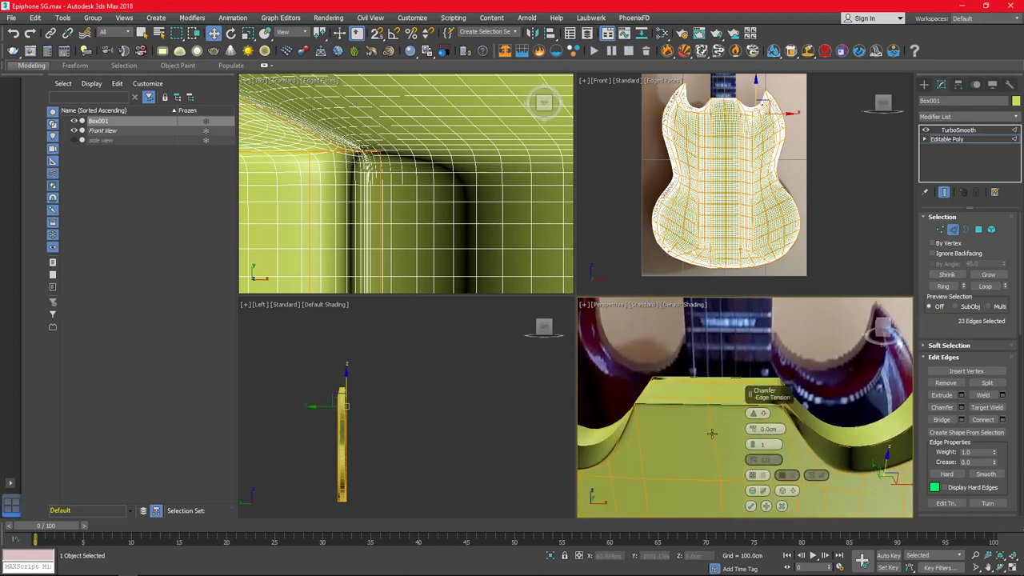
click(783, 505)
alt+middle_drag(768, 464, 701, 449)
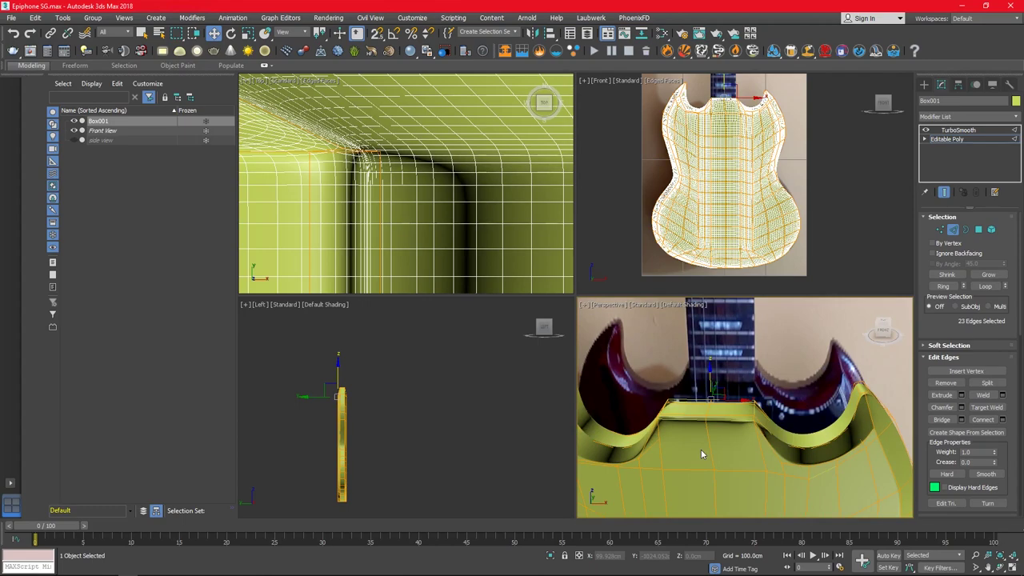
- Connect the vertices along the top edge with a new support edge
key(1)
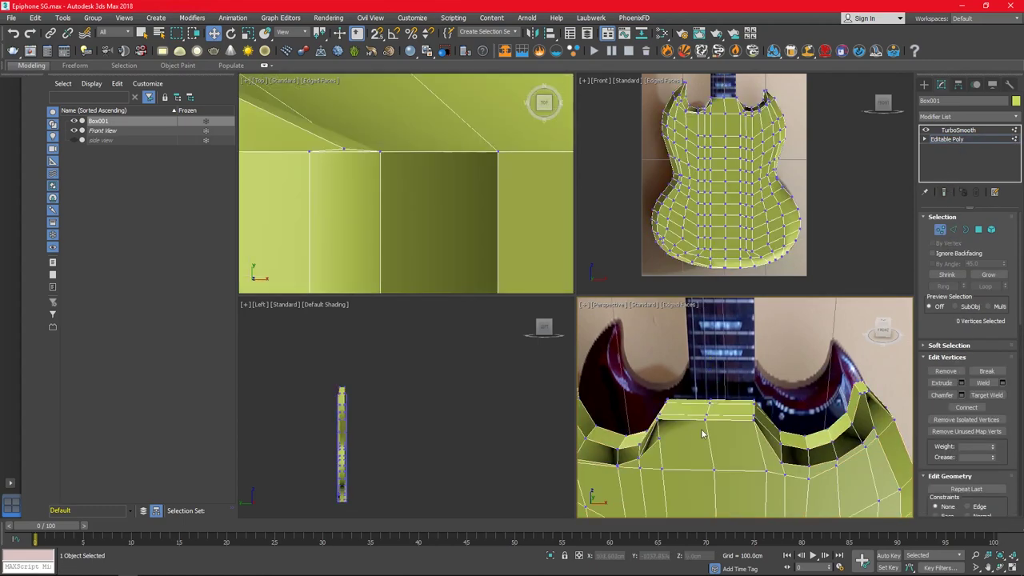
alt+middle_drag(702, 433, 740, 436)
drag(664, 376, 740, 436)
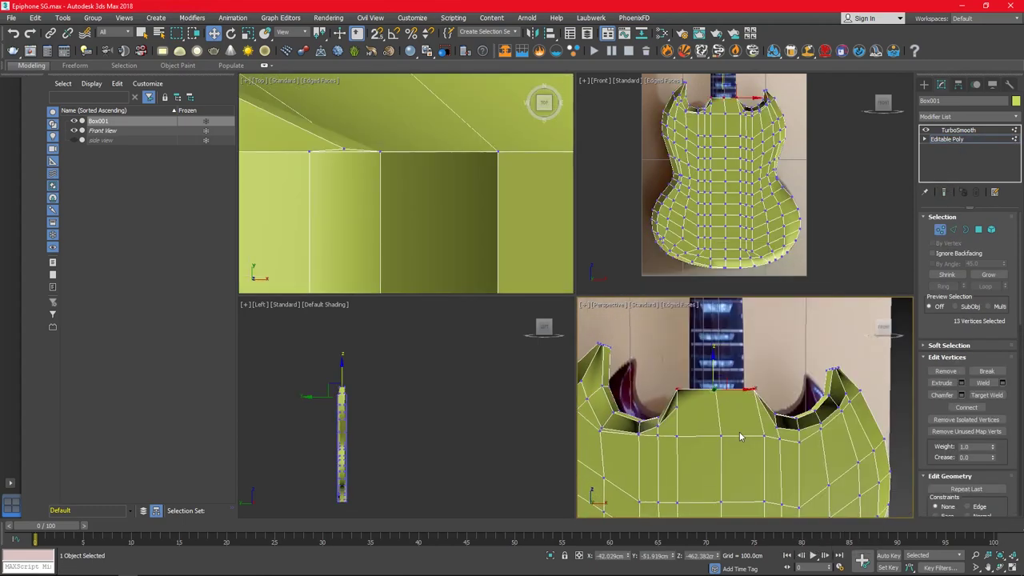
click(998, 408)
alt+middle_drag(744, 444, 747, 438)
- Chamfer the rim edges again, then return to TurboSmooth to view the smoothed body
key(2)
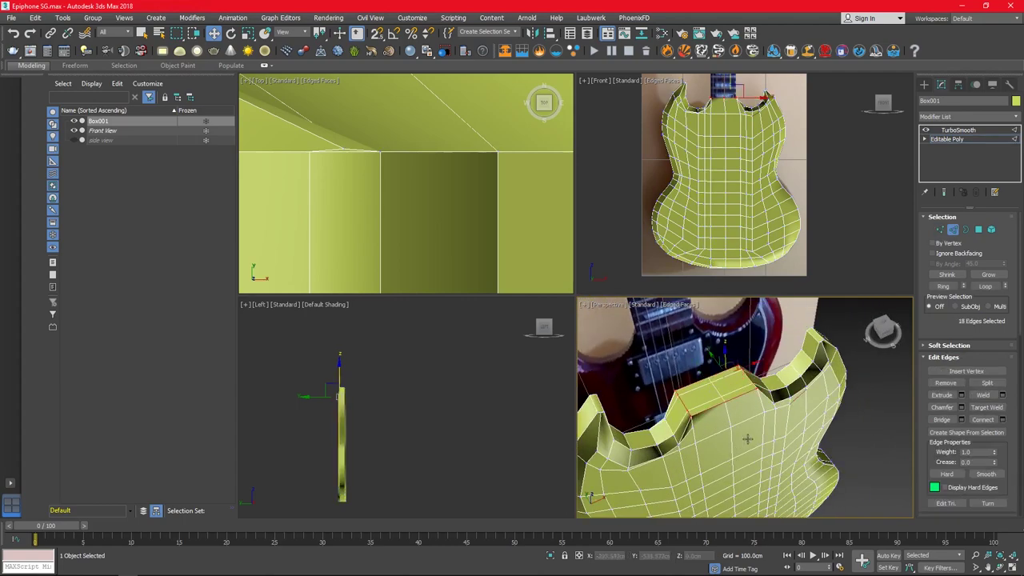
key(ctrl+e)
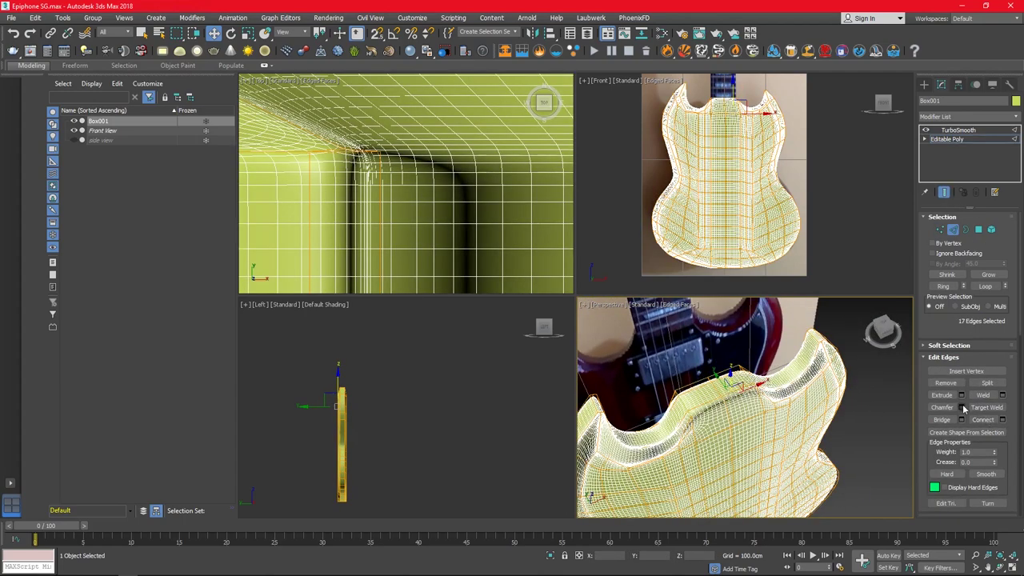
click(961, 407)
key(F4)
mouse_move(720, 400)
alt+middle_down()
mouse_move(696, 392)
mouse_move(690, 486)
mouse_move(707, 440)
mouse_move(544, 446)
mouse_move(780, 331)
mouse_move(720, 417)
alt+middle_up()
scroll(687, 390, up, 3)
scroll(692, 472, down, 3)
key(Return)
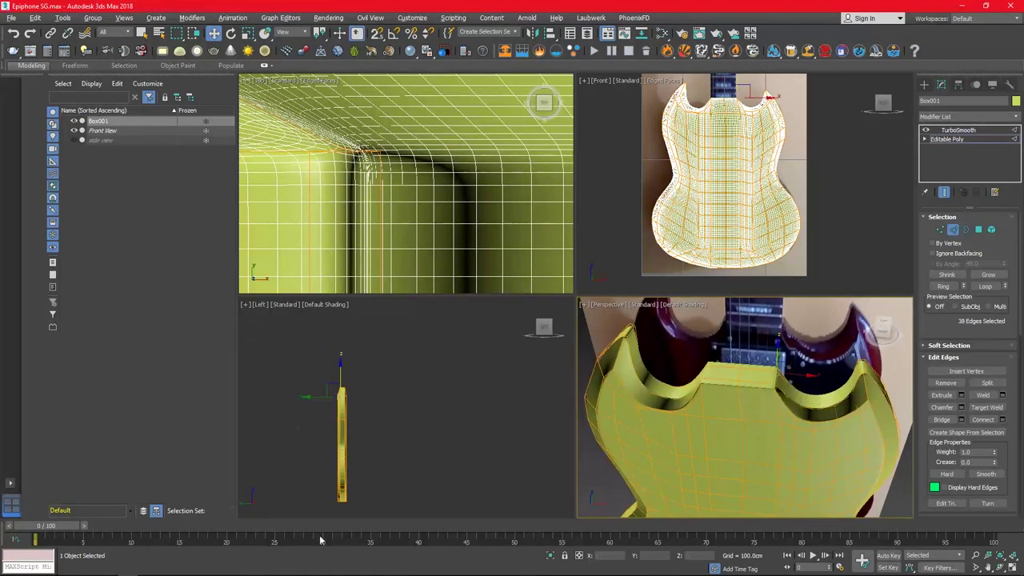
click(958, 130)
mouse_move(800, 416)
alt+middle_down()
mouse_move(872, 408)
mouse_move(768, 400)
alt+middle_up()
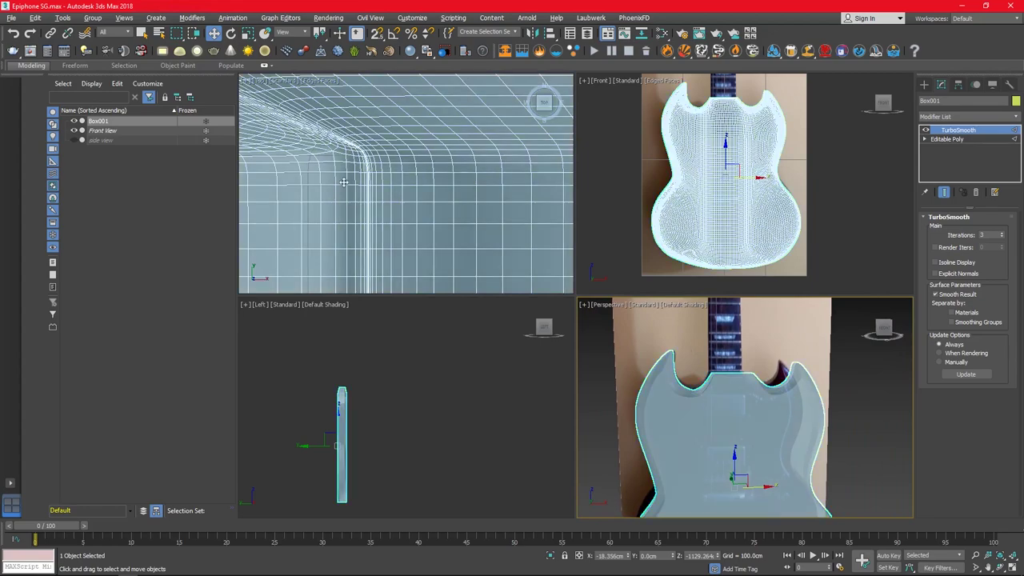
- Hide the guitar body and maximize the Front view
key(z)
click(761, 138)
key(F4)
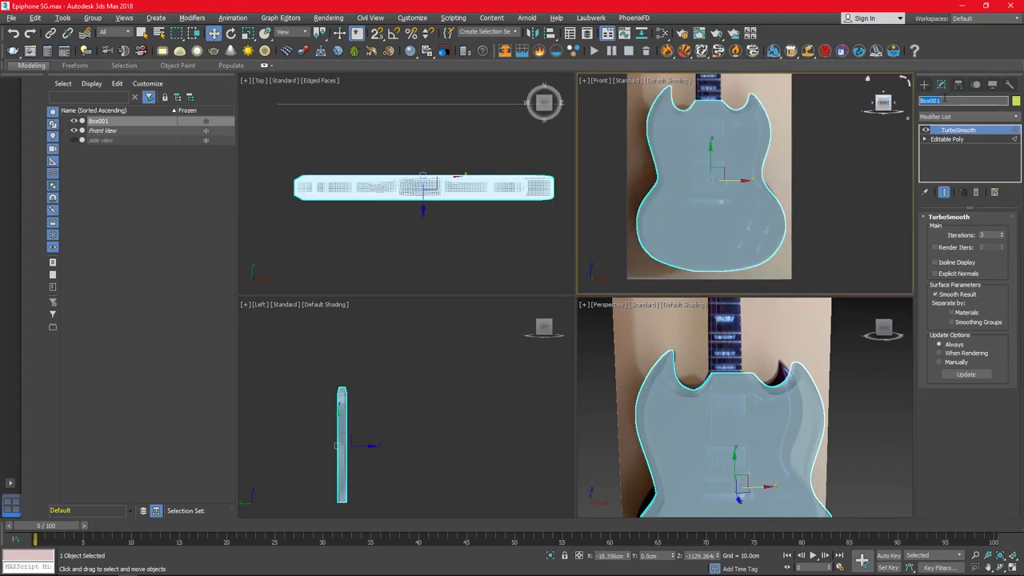
click(74, 121)
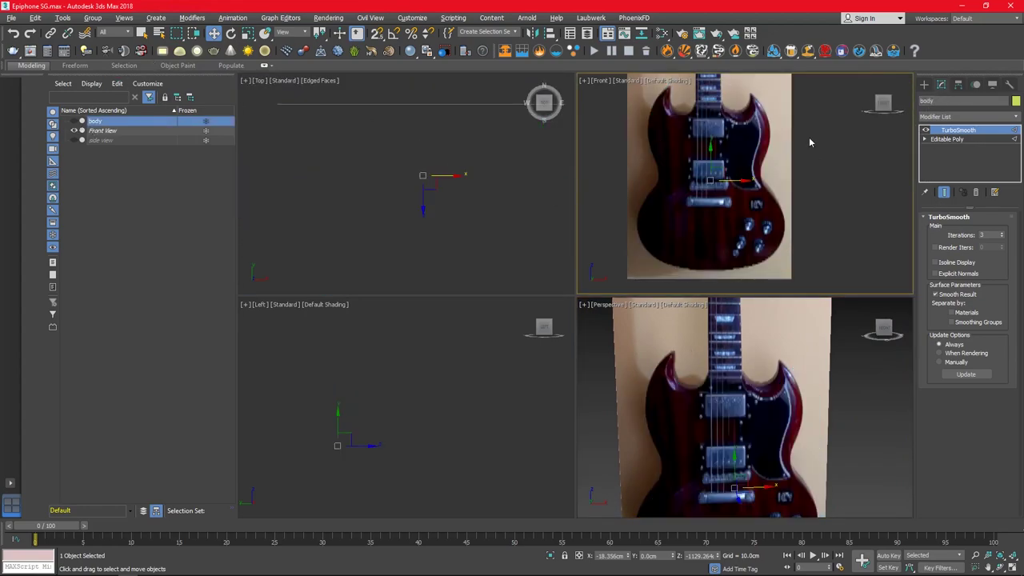
key(alt+w)
- Draw a Box over the pickguard area of the reference photo
click(947, 150)
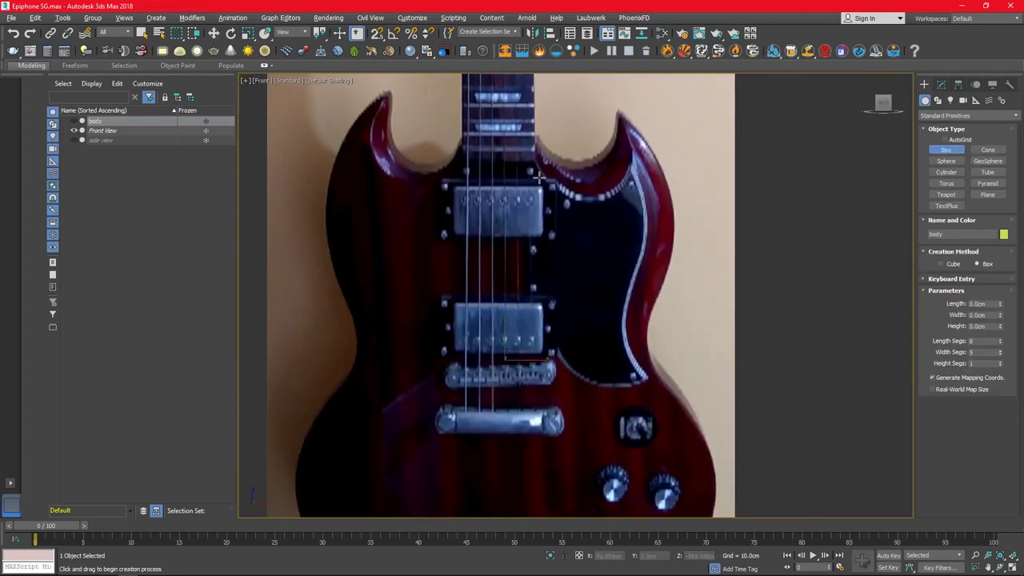
drag(533, 174, 648, 387)
click(693, 329)
key(alt+w)
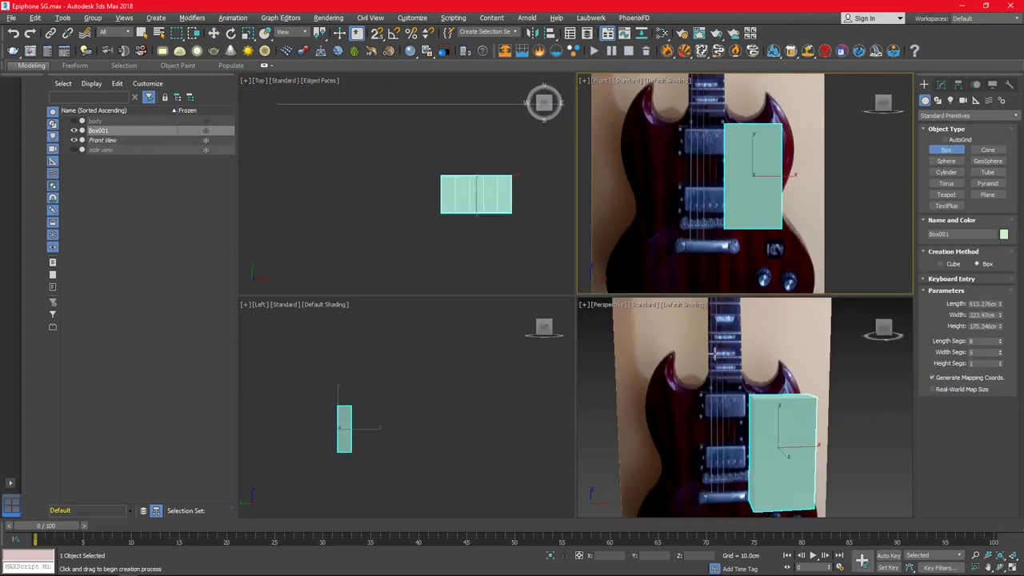
key(alt+w)
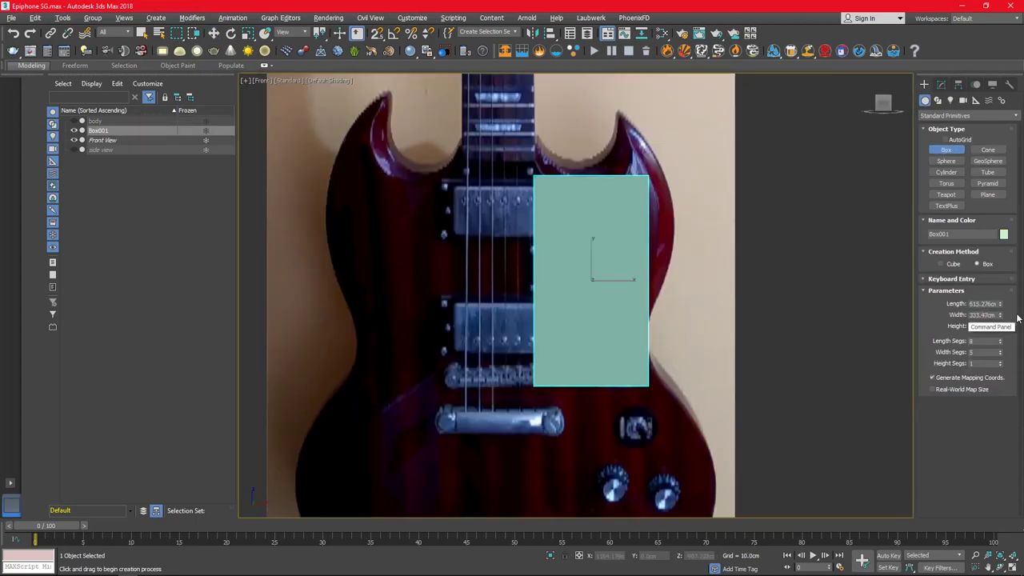
- Make the box see-through with 6 length and 4 width segments, flattened to about 7 cm
key(alt+x)
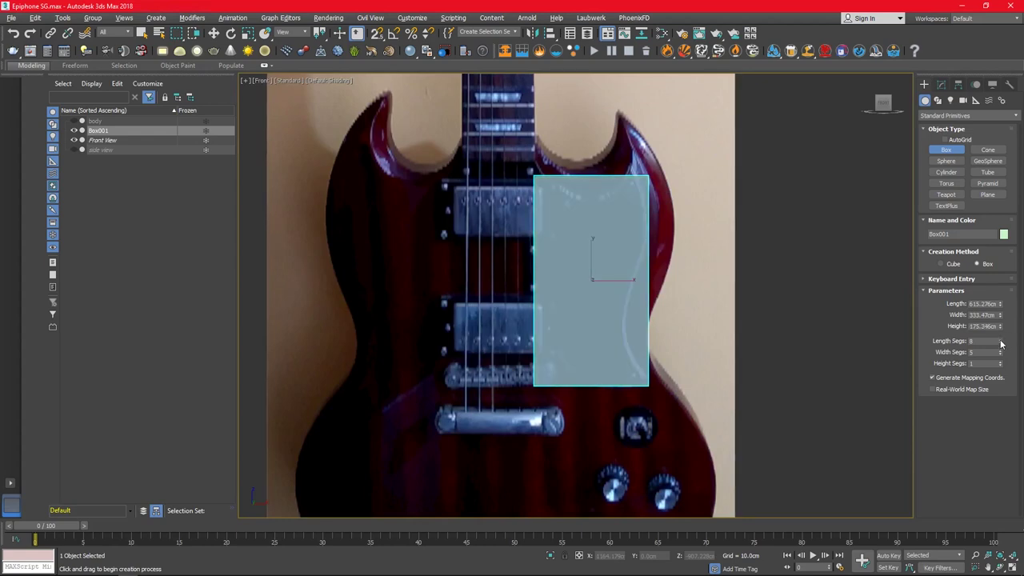
key(F4)
drag(1001, 346, 1002, 346)
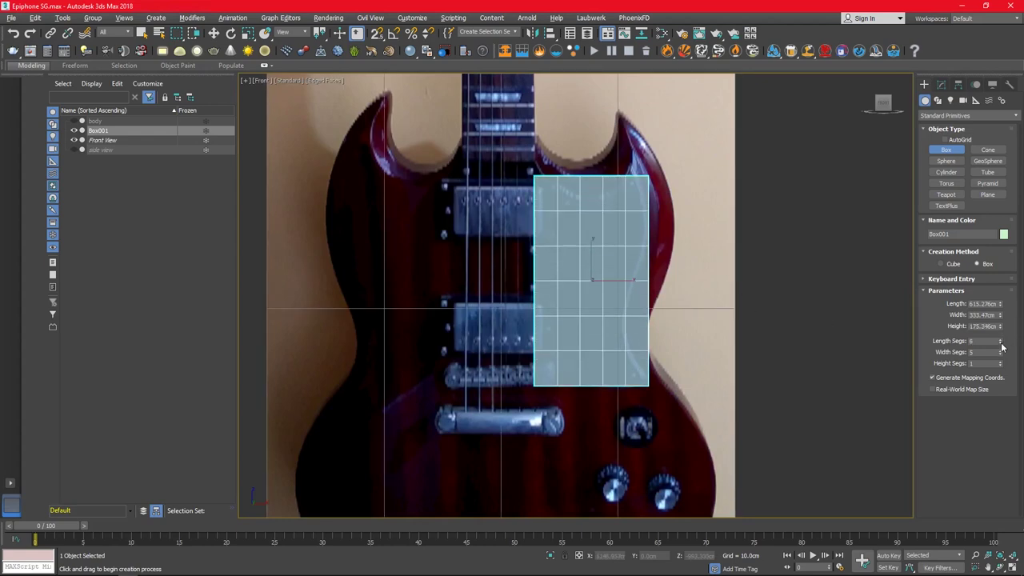
click(1001, 355)
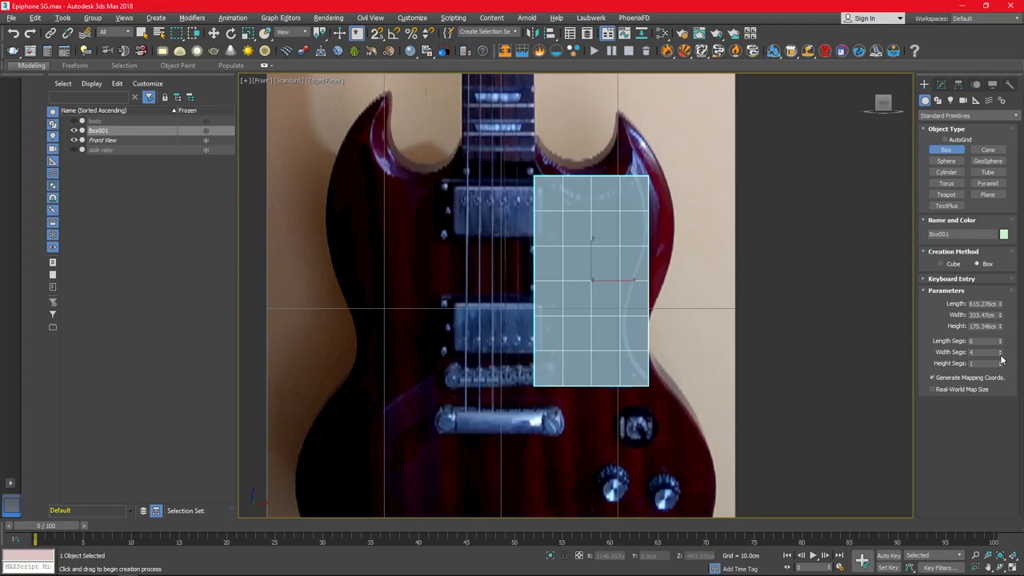
key(alt+w)
scroll(469, 193, up, 3)
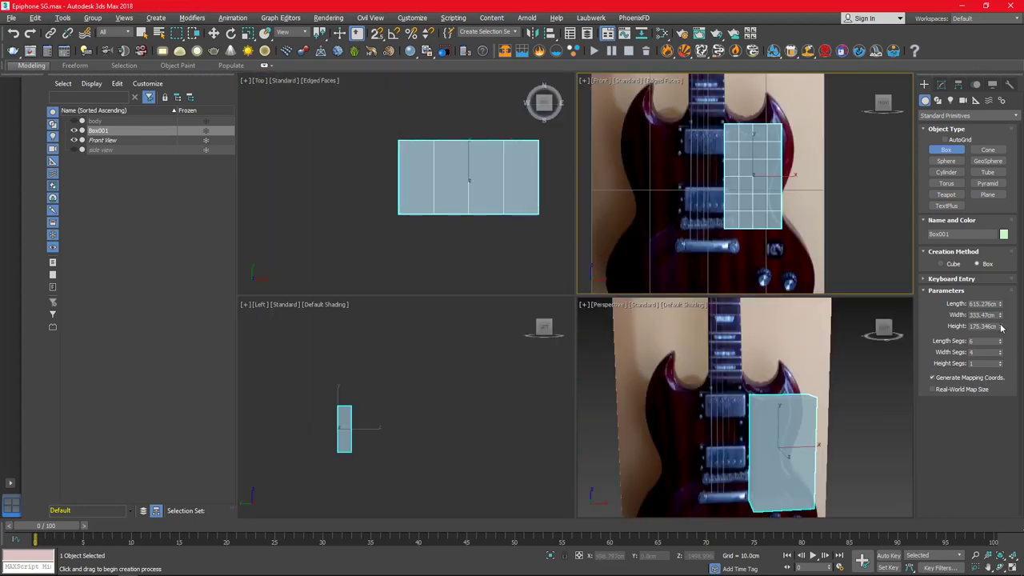
drag(1000, 327, 1000, 352)
- Convert Box001 to an editable poly and enter Vertex mode in the maximized Front view
key(z)
right_click(693, 164)
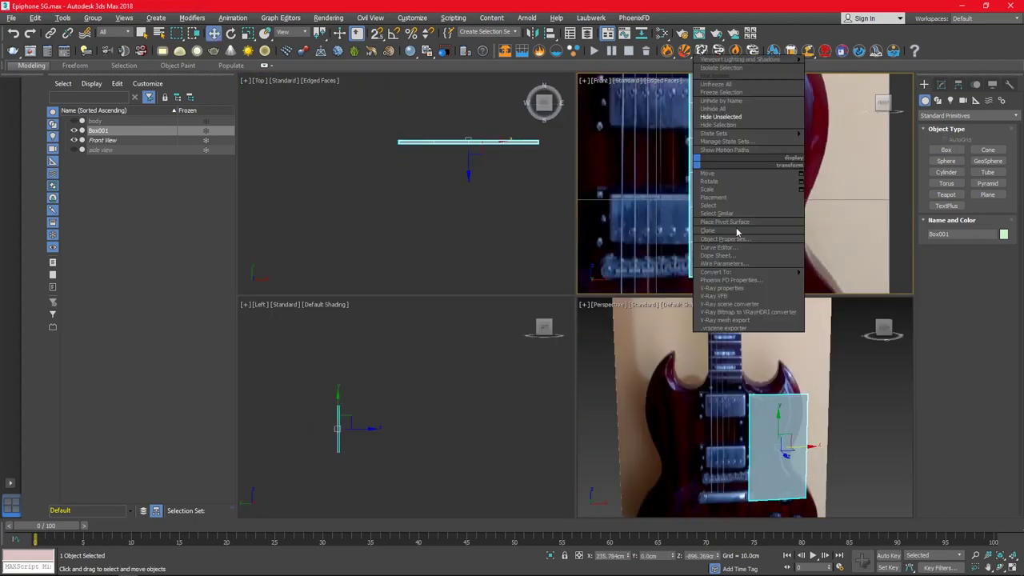
click(824, 229)
key(alt+w)
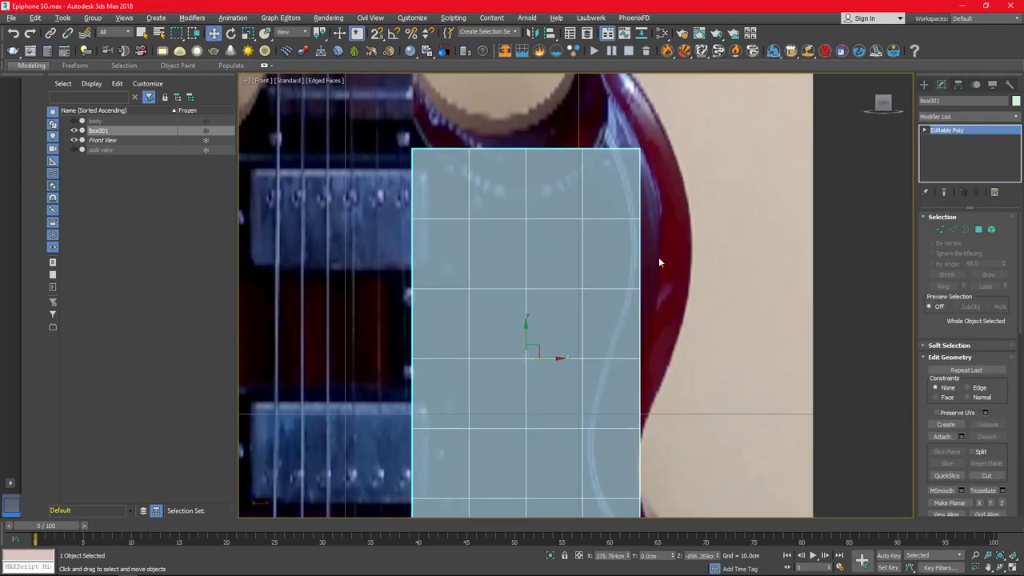
key(1)
- Move the top and upper-left vertices onto the pickguard outline
mouse_move(642, 153)
mouse_down()
mouse_move(606, 125)
mouse_move(526, 186)
mouse_up()
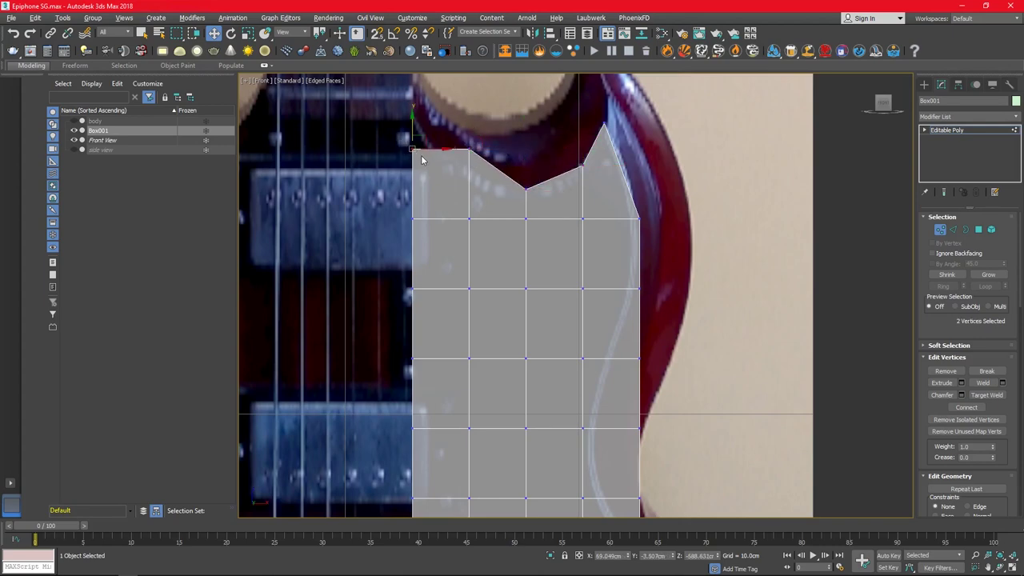
key(Delete)
key(ctrl+z)
drag(470, 149, 501, 169)
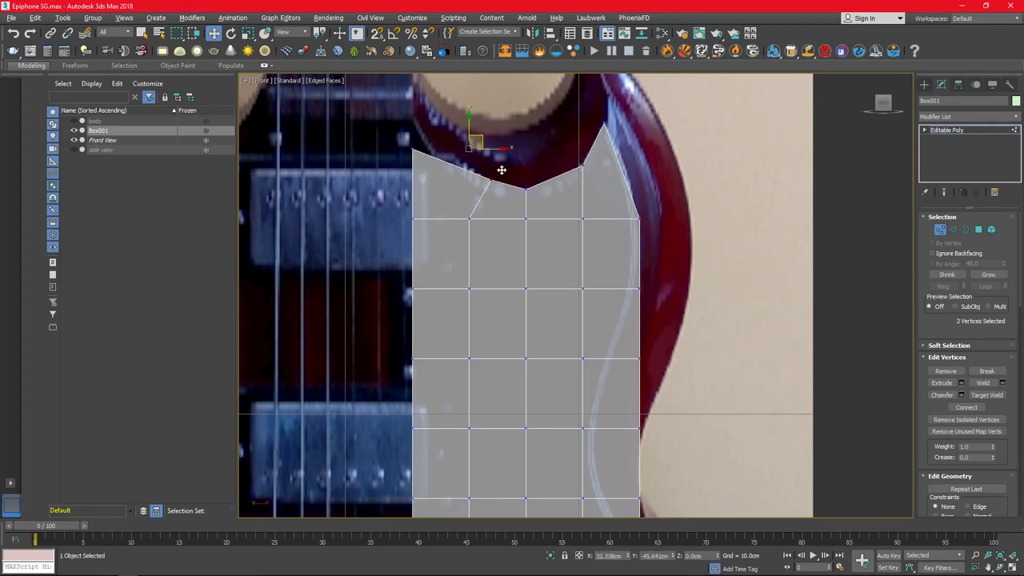
click(525, 188)
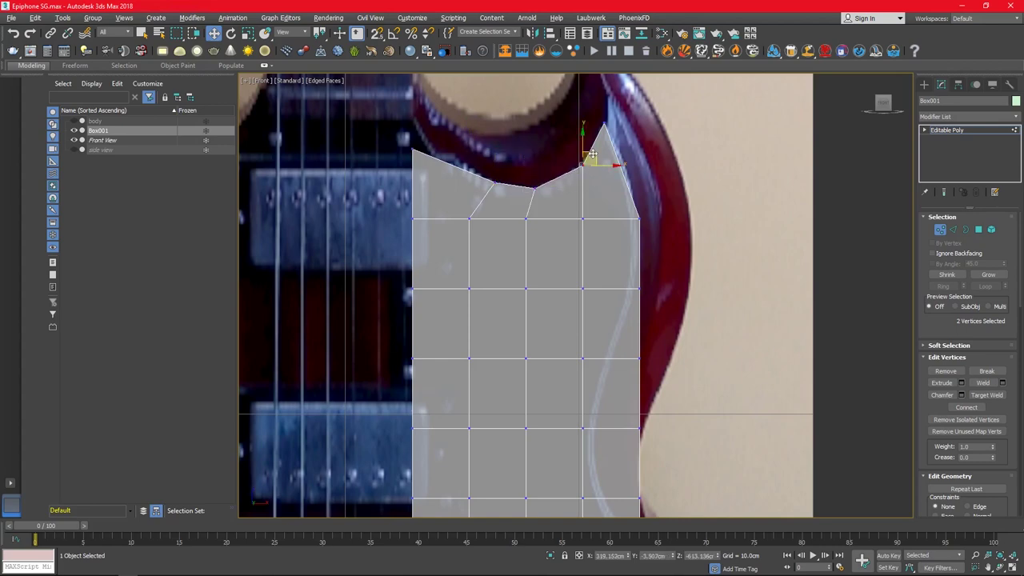
scroll(473, 171, up, 2)
drag(401, 126, 463, 138)
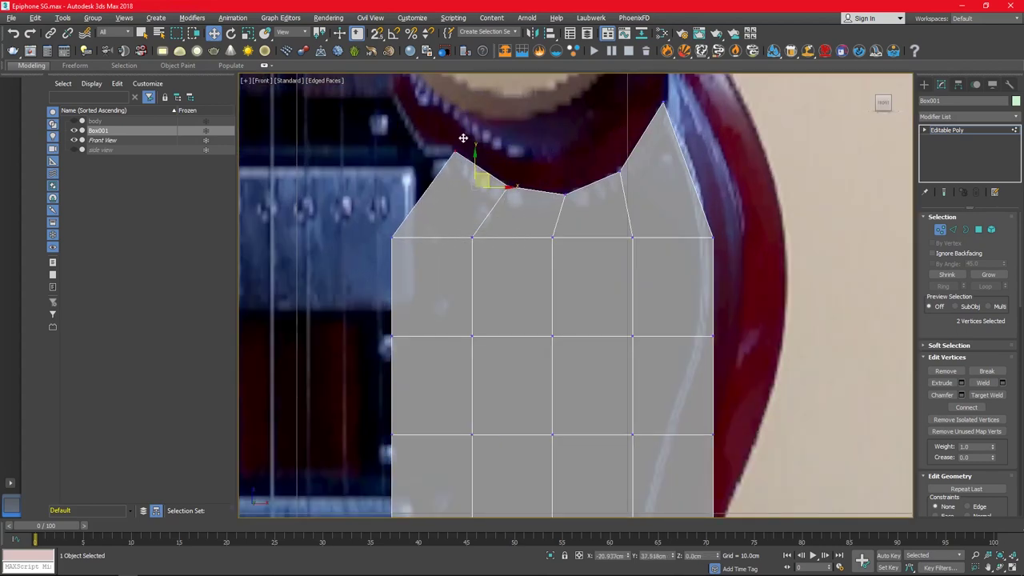
drag(392, 237, 404, 237)
- Scale a vertex row inward and align the left and right edge vertices with the outline
drag(474, 224, 478, 254)
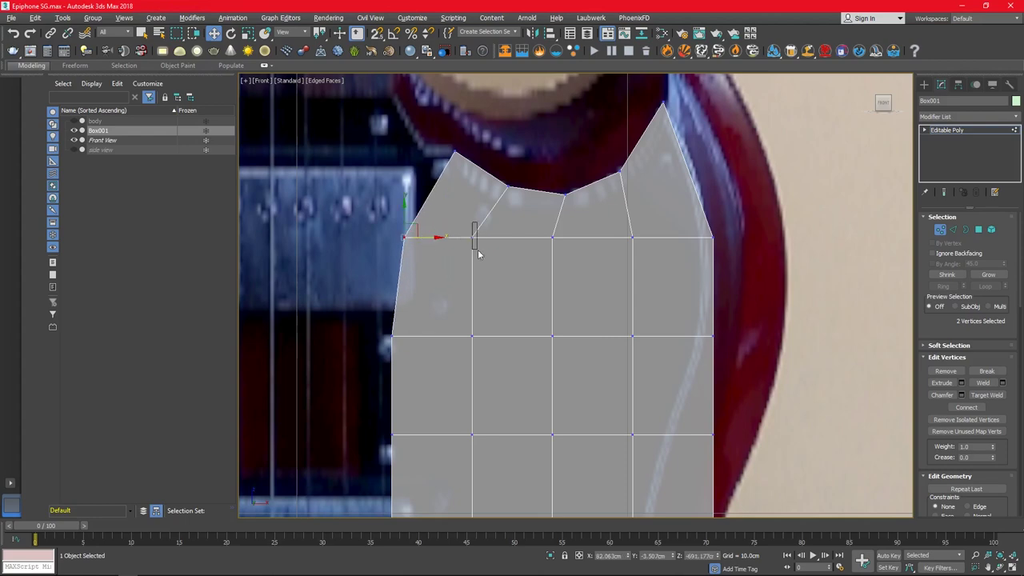
key(e)
key(r)
drag(560, 232, 536, 234)
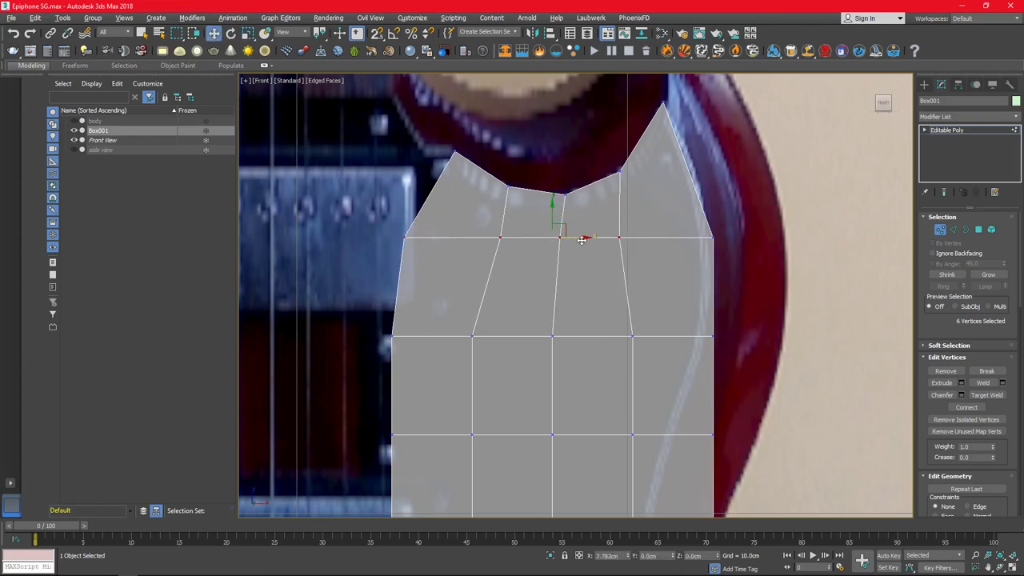
key(w)
drag(428, 235, 478, 236)
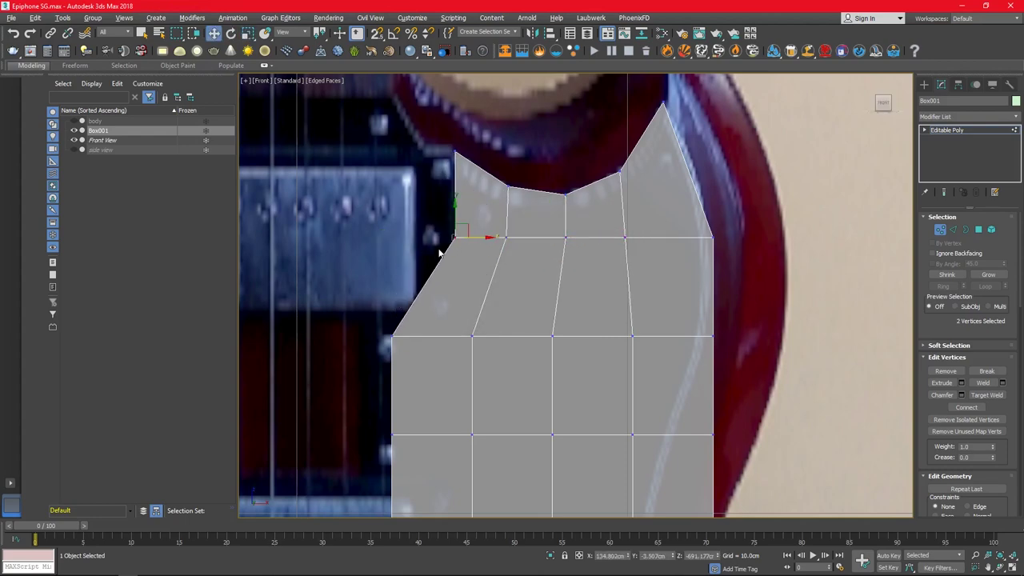
drag(723, 239, 715, 229)
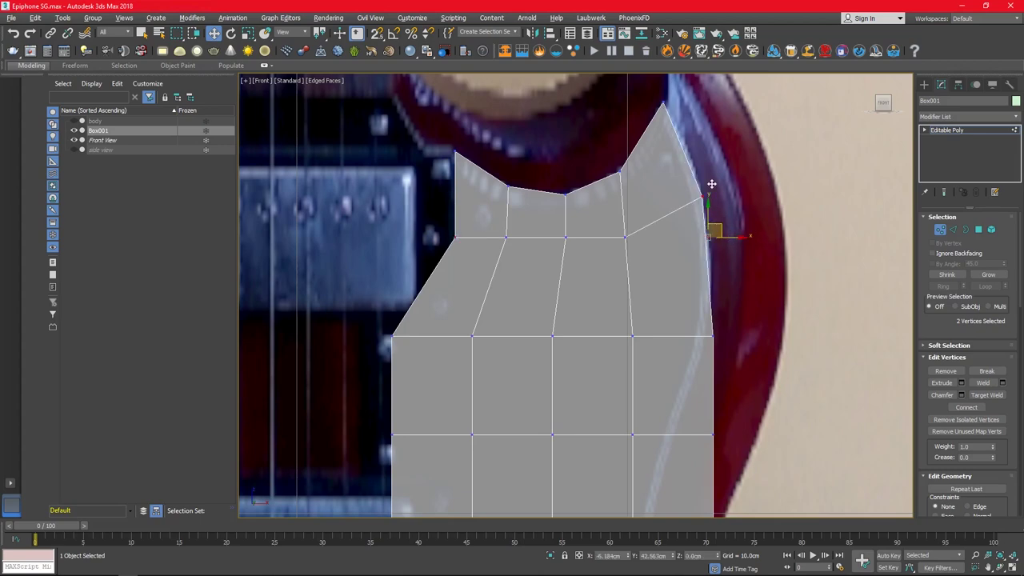
scroll(384, 342, down, 3)
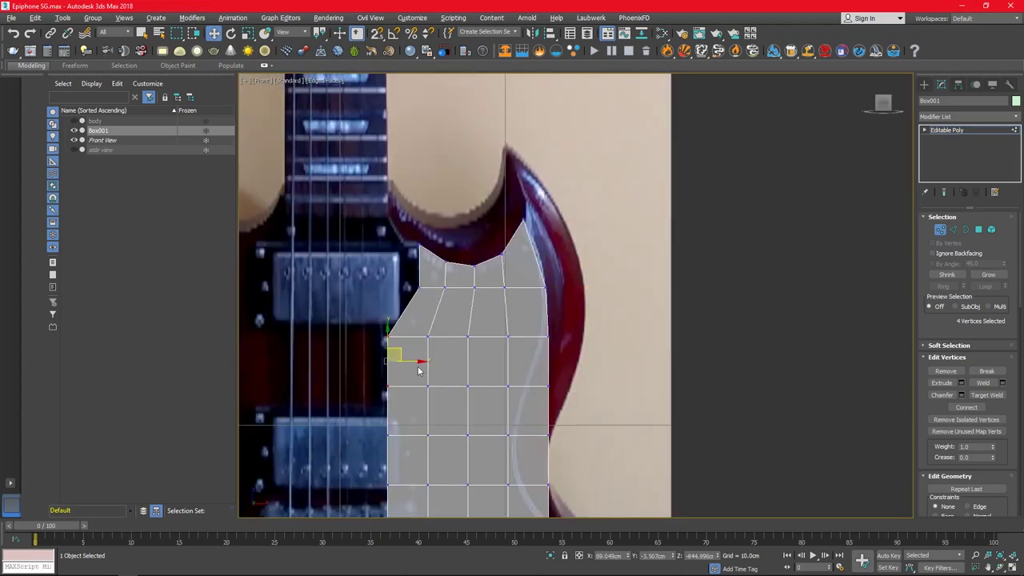
- Widen the left side and pull the upper-left vertices down to form the notch
drag(417, 370, 397, 363)
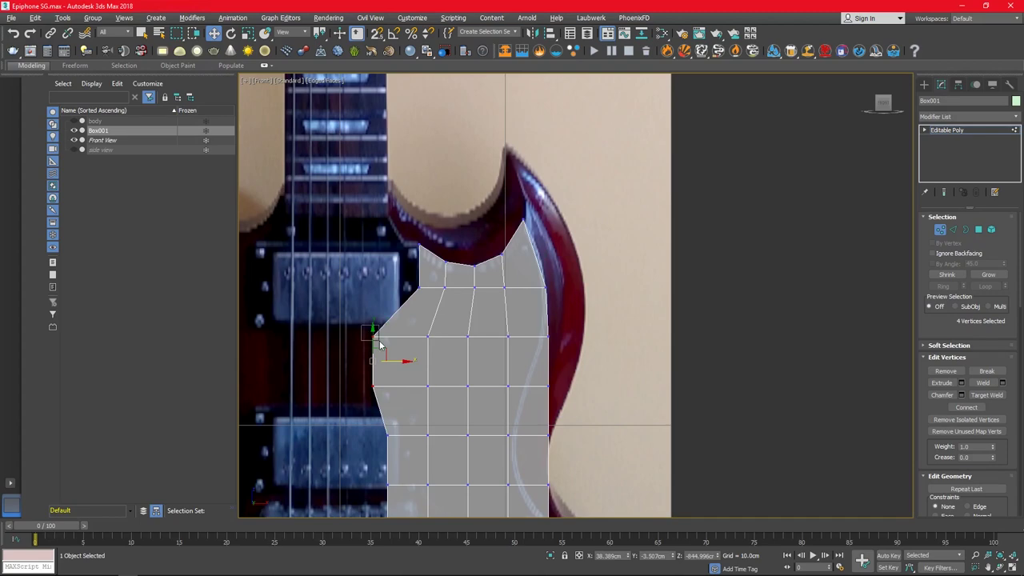
scroll(380, 344, up, 3)
middle_drag(388, 320, 388, 299)
drag(356, 382, 392, 425)
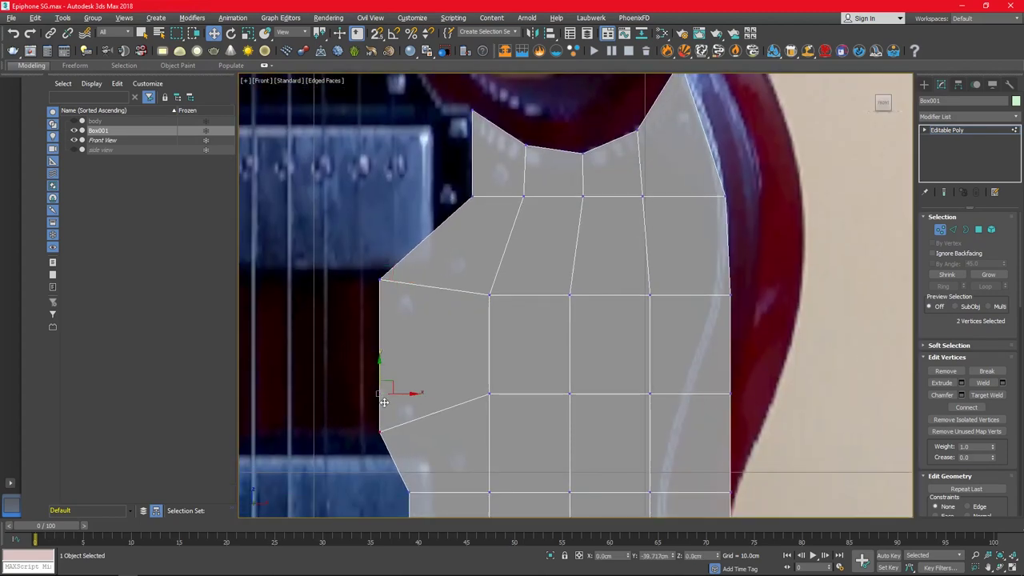
drag(474, 164, 478, 262)
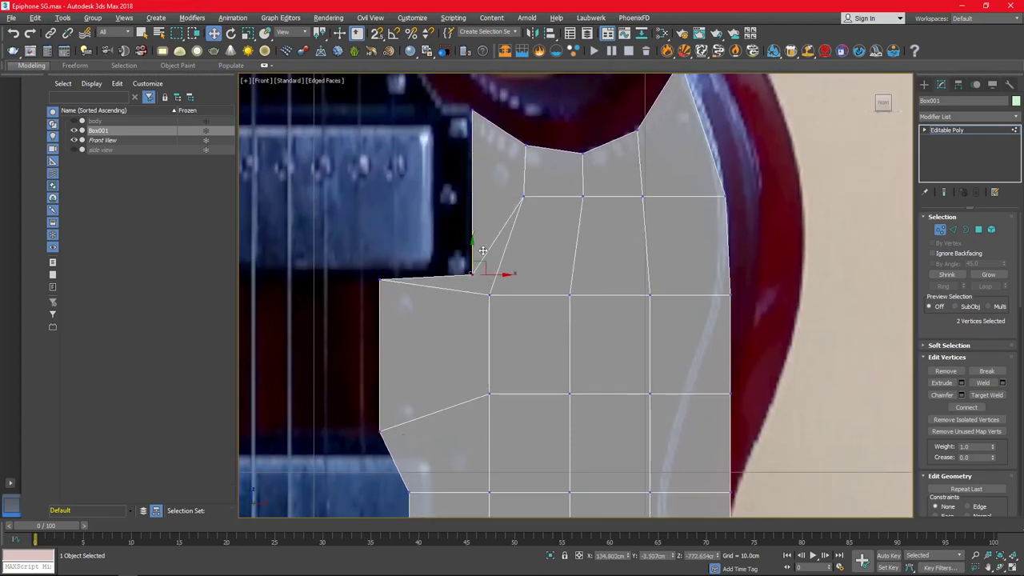
middle_drag(477, 261, 478, 232)
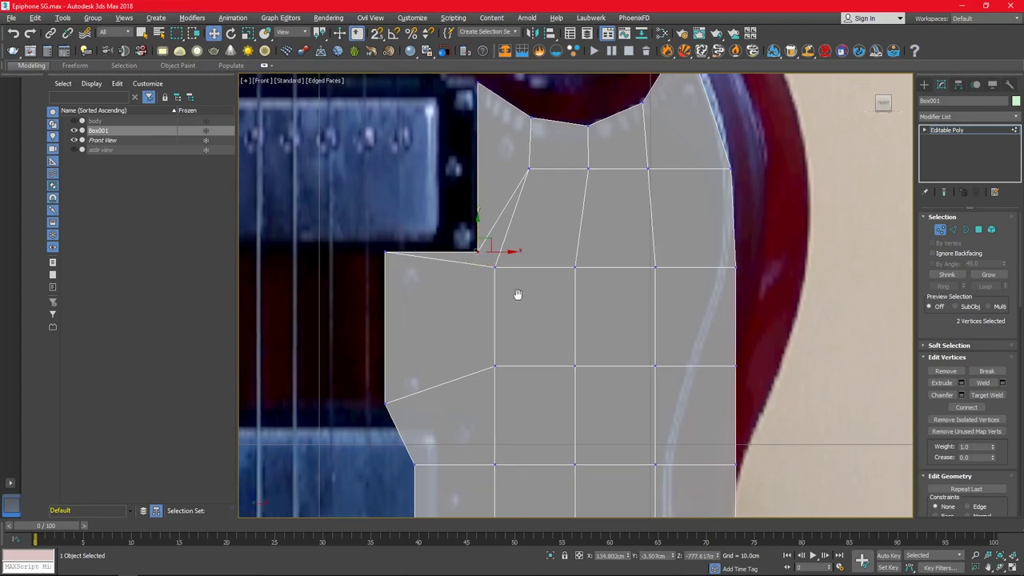
scroll(384, 388, down, 5)
drag(376, 460, 409, 364)
scroll(416, 414, up, 6)
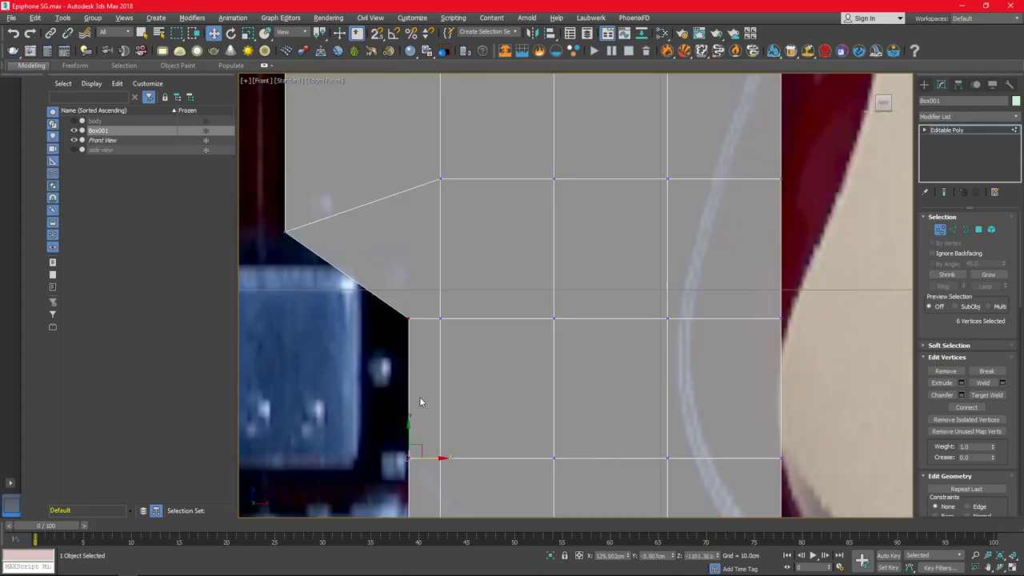
middle_drag(415, 414, 436, 376)
drag(468, 419, 456, 414)
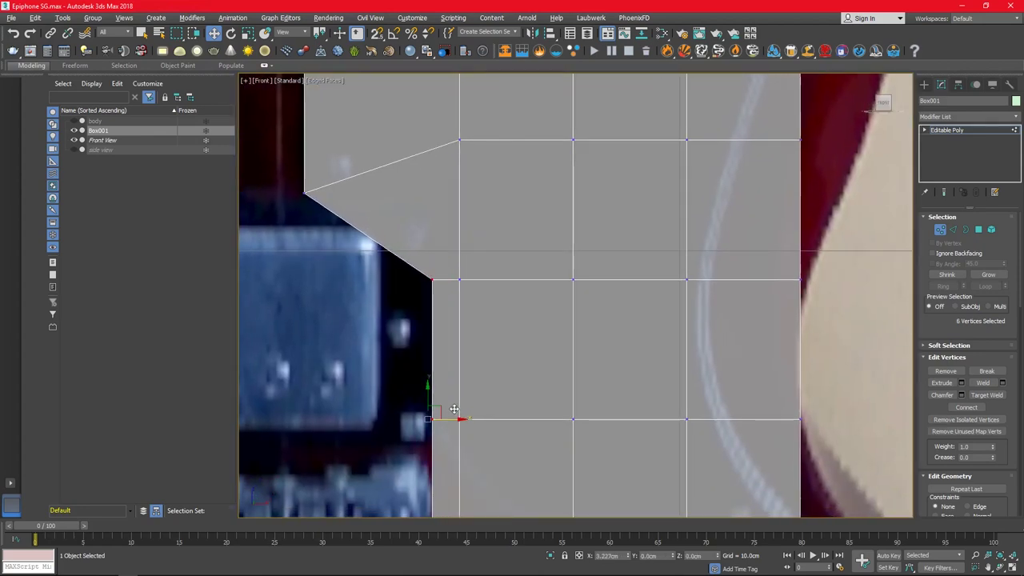
- Square the notch corner and align the right corner vertices with the body edge
click(434, 280)
drag(432, 255, 440, 167)
scroll(419, 404, down, 3)
middle_drag(420, 405, 408, 385)
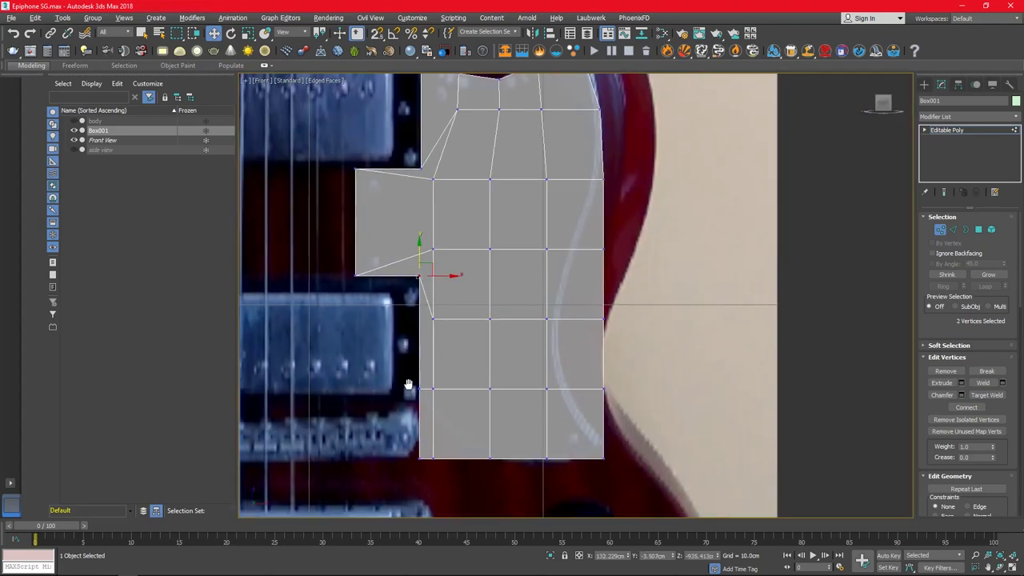
middle_drag(670, 268, 680, 349)
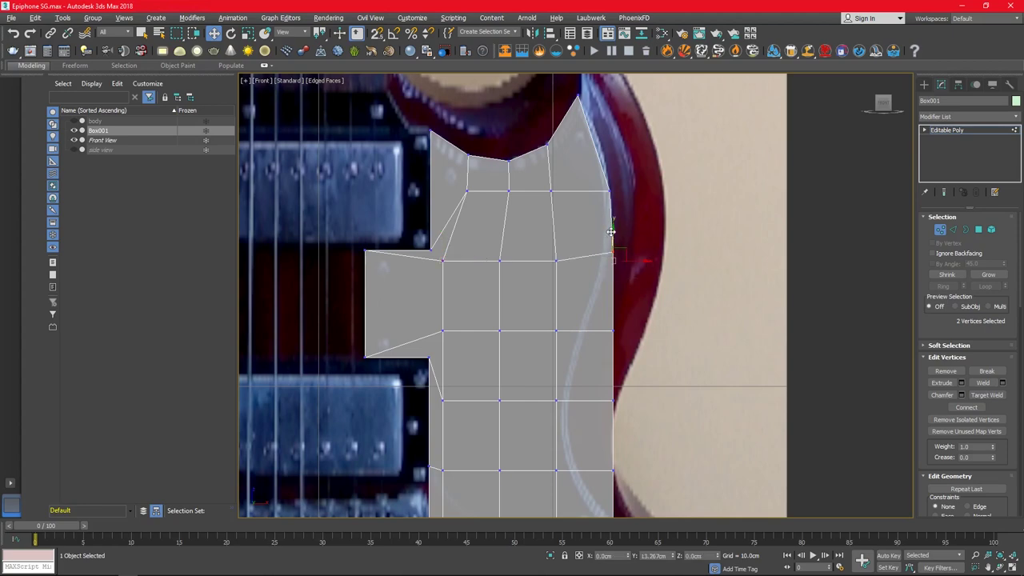
drag(610, 231, 606, 226)
drag(488, 221, 478, 220)
click(508, 190)
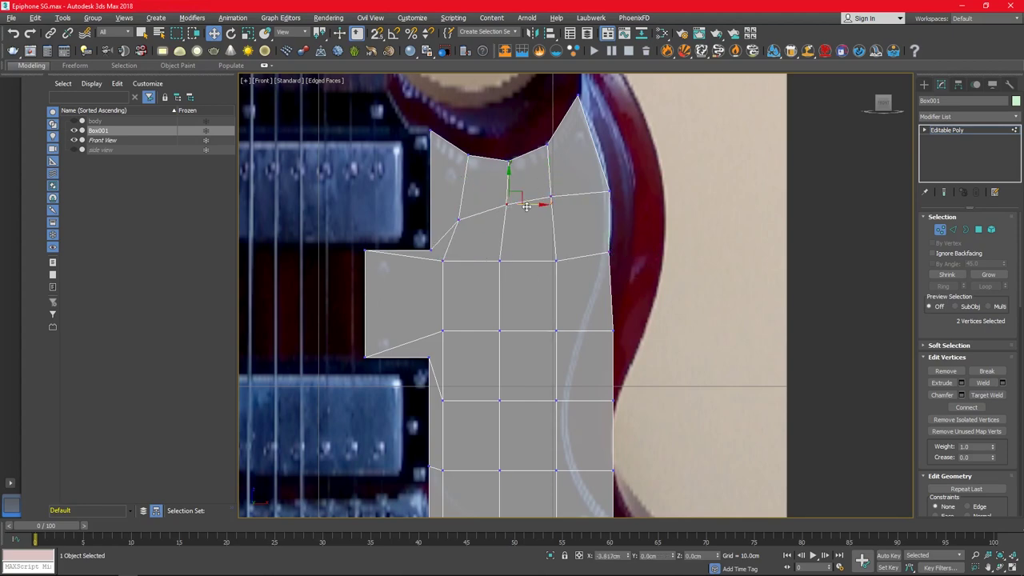
middle_drag(527, 207, 547, 139)
- Slant the lower-left corner and reshape the bottom vertices to follow the pickguard
drag(475, 468, 483, 435)
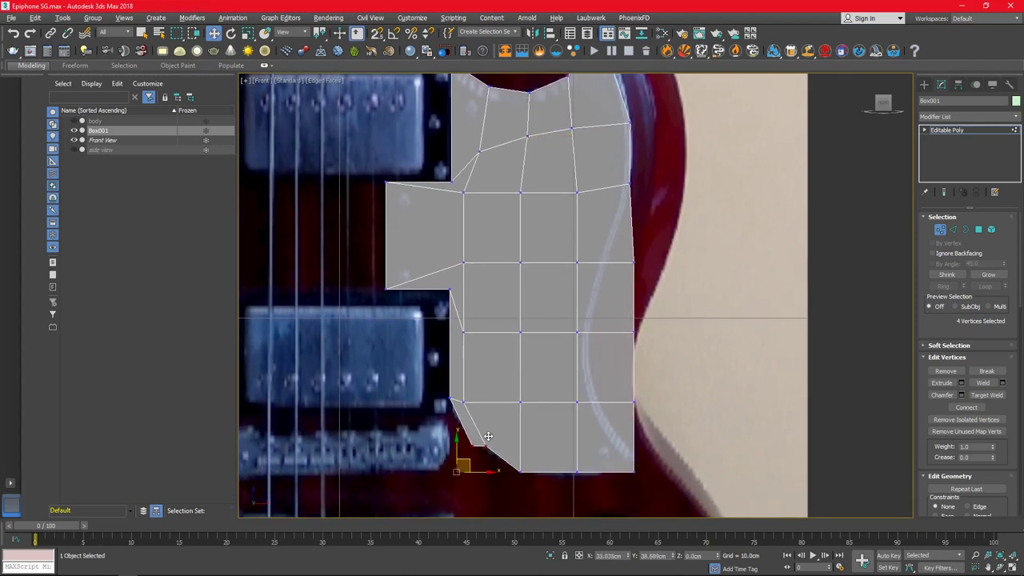
scroll(471, 412, up, 3)
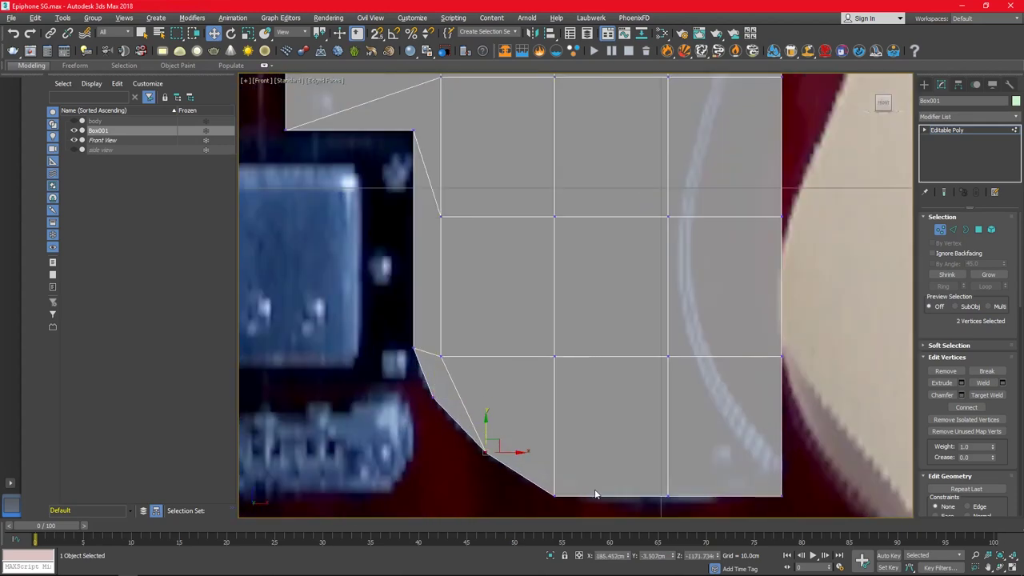
middle_drag(480, 432, 582, 371)
drag(539, 408, 539, 435)
drag(766, 440, 766, 414)
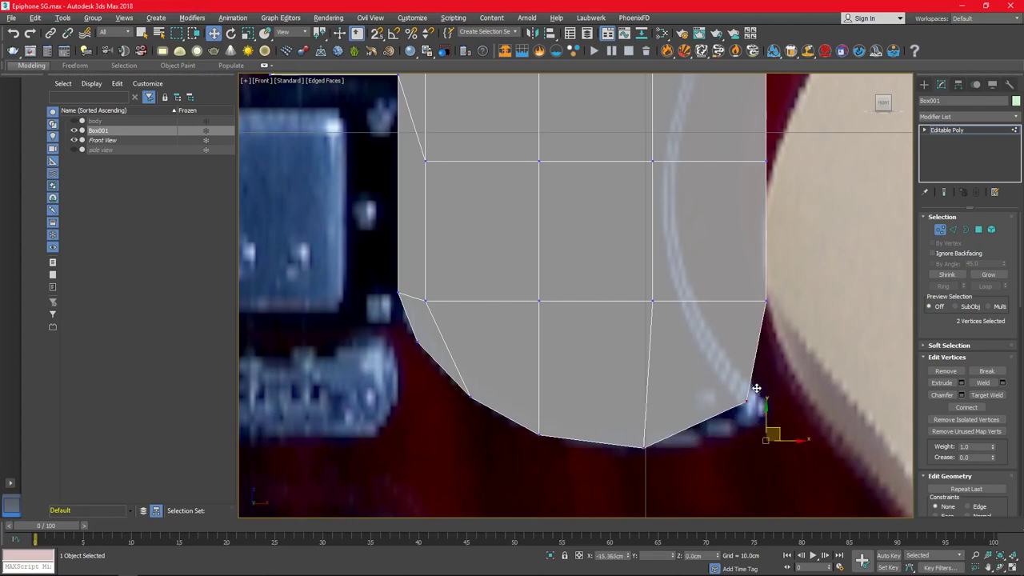
mouse_move(652, 439)
mouse_down()
mouse_move(644, 446)
mouse_move(661, 452)
mouse_up()
click(539, 435)
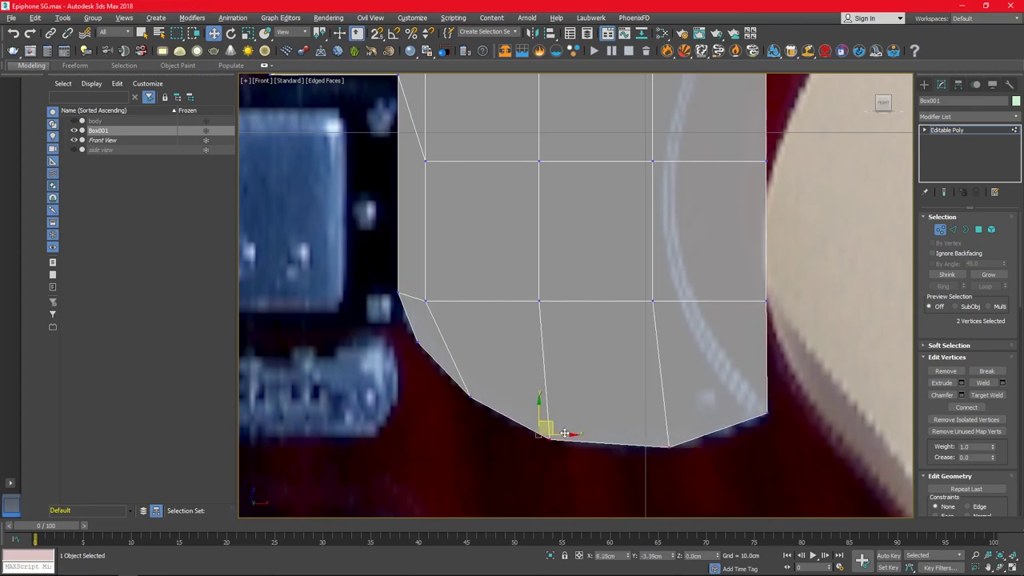
drag(539, 434, 552, 441)
- Pull the right middle vertex onto the body edge
middle_drag(798, 293, 644, 329)
drag(612, 337, 539, 339)
scroll(540, 339, down, 3)
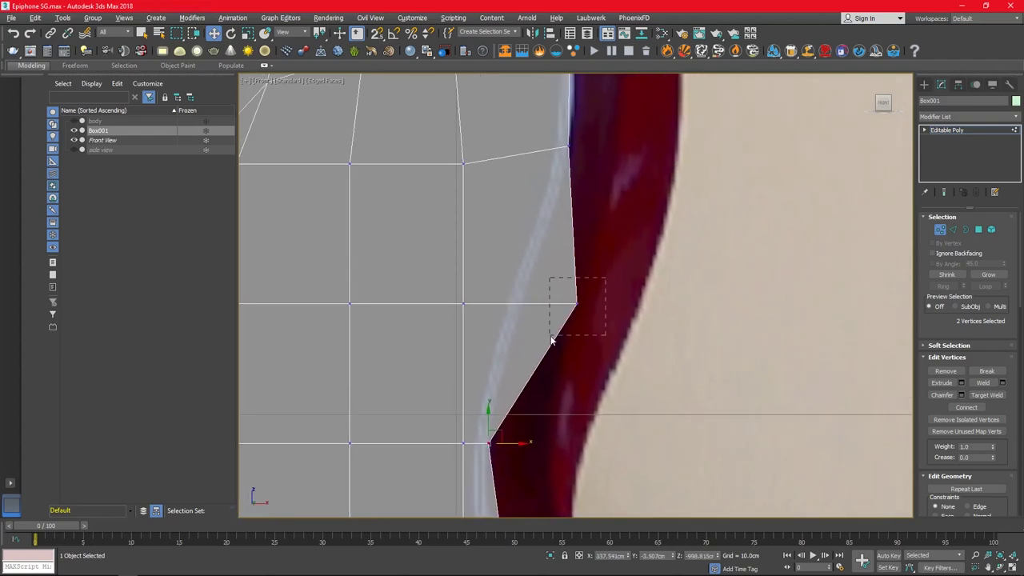
scroll(542, 322, down, 3)
- Connect an edge ring to add horizontal edge loops across the pickguard mesh
key(2)
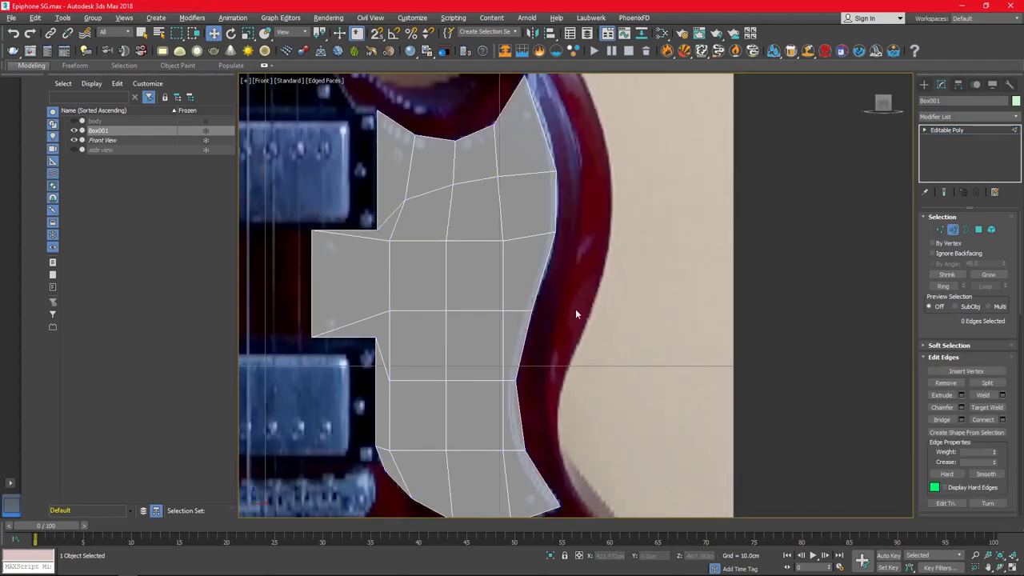
click(544, 277)
click(944, 286)
click(1002, 419)
click(579, 342)
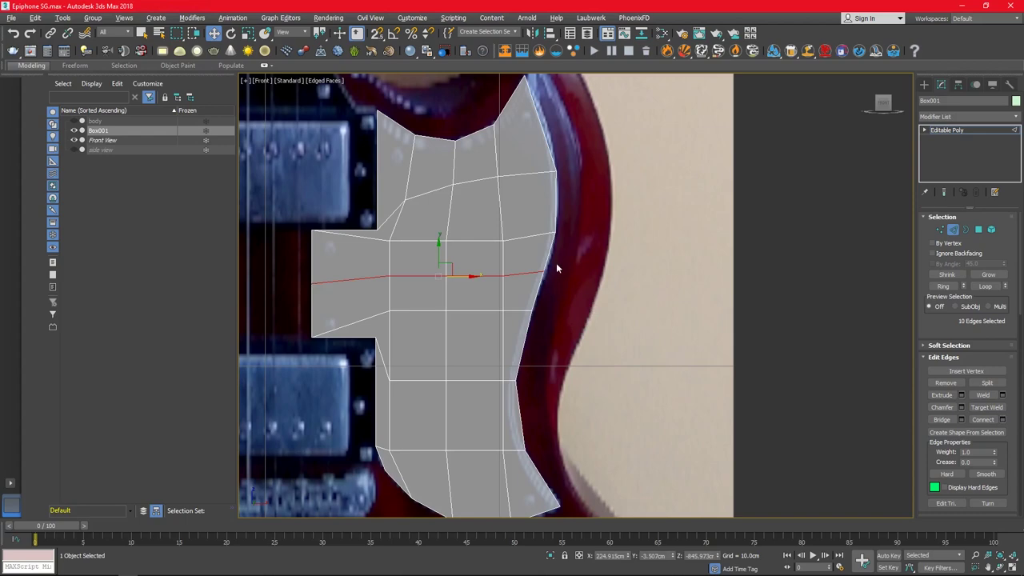
key(1)
click(549, 272)
- Add more horizontal edge loops across the lower vertical edges
key(2)
drag(525, 338, 393, 354)
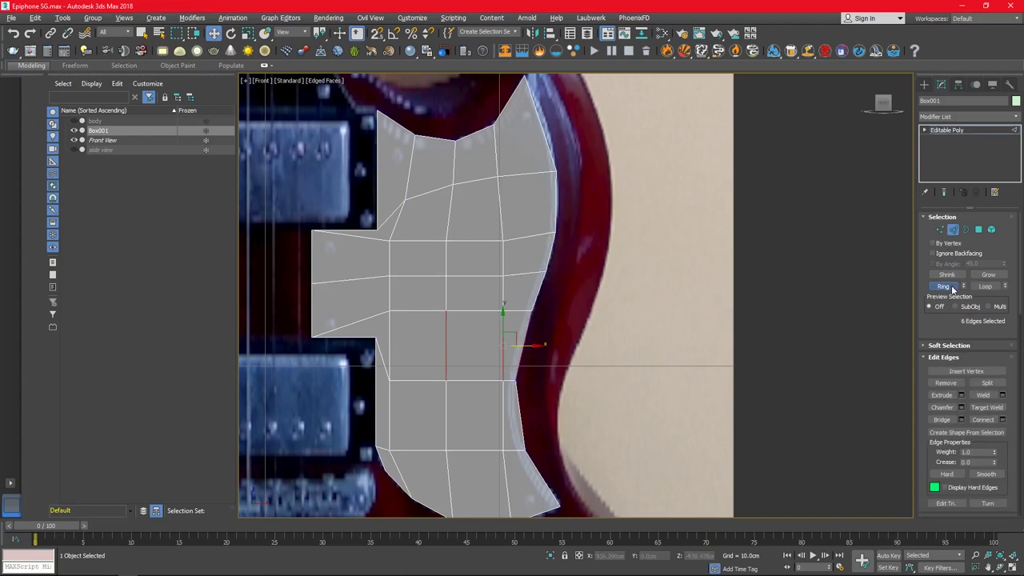
click(991, 421)
key(1)
click(391, 329)
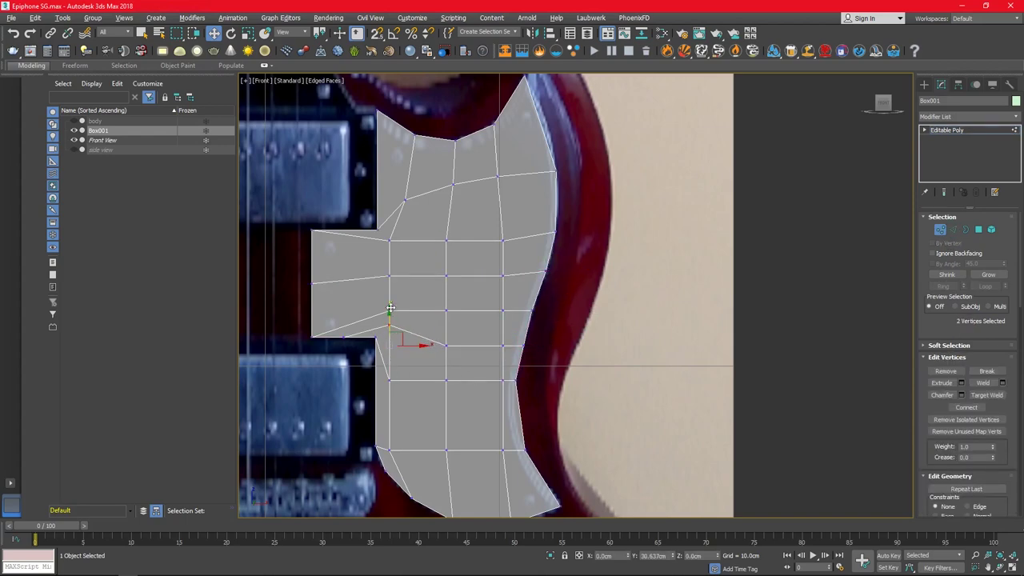
key(2)
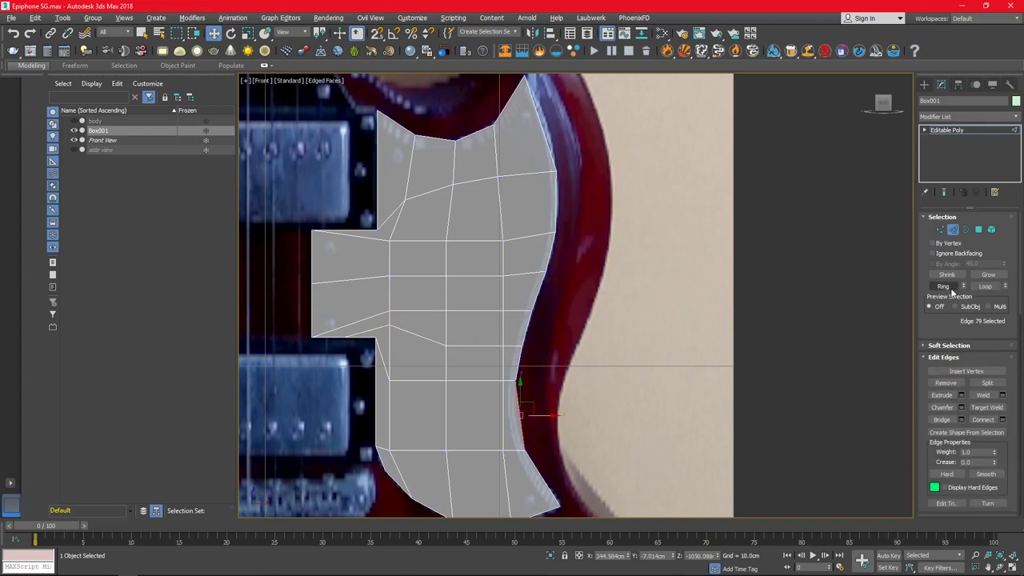
click(944, 285)
click(983, 420)
key(1)
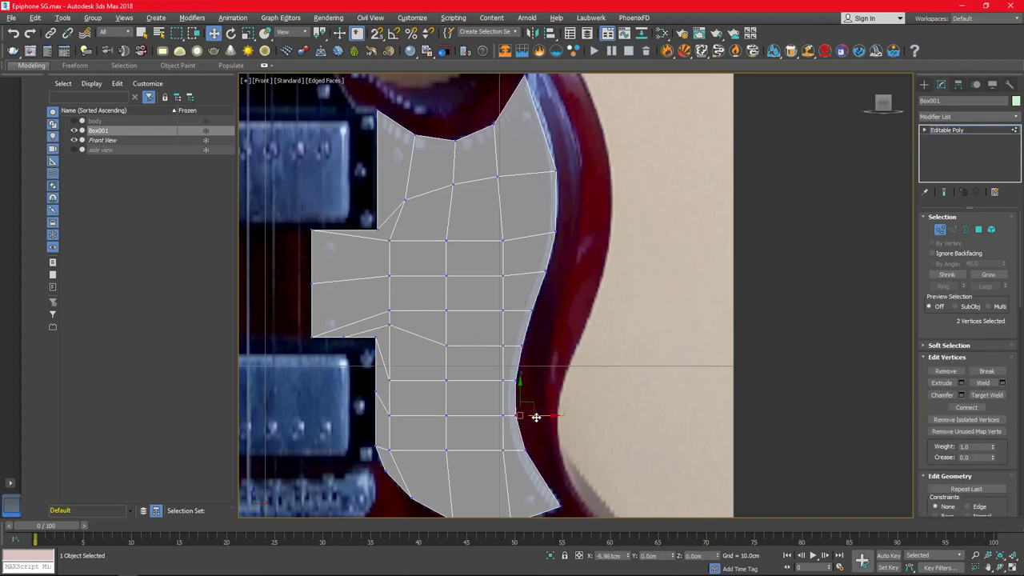
- Add vertical edge loops down the lower mesh and the right column
middle_drag(589, 467, 571, 400)
key(2)
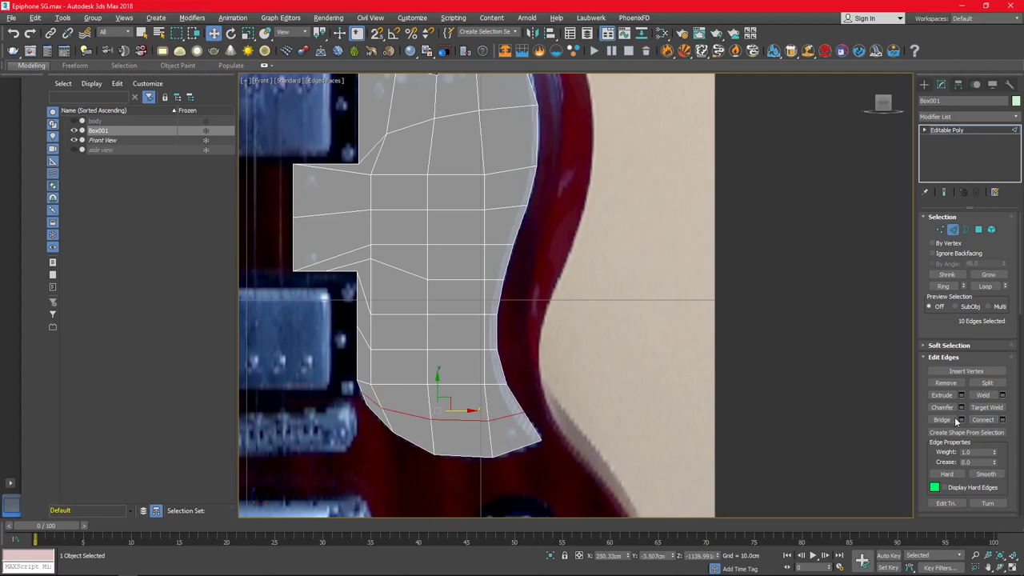
key(1)
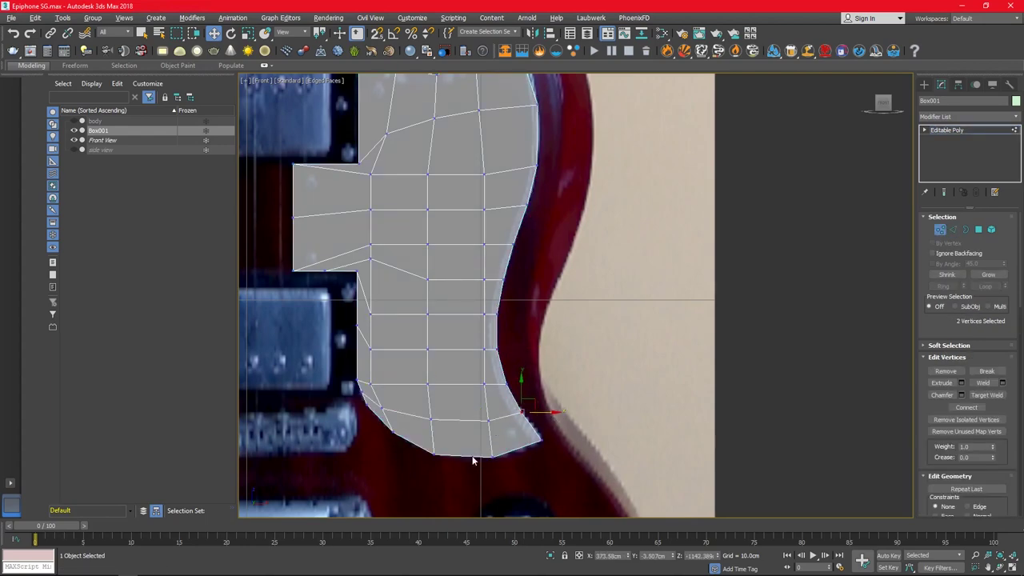
key(2)
click(473, 458)
click(944, 286)
click(1003, 419)
click(584, 347)
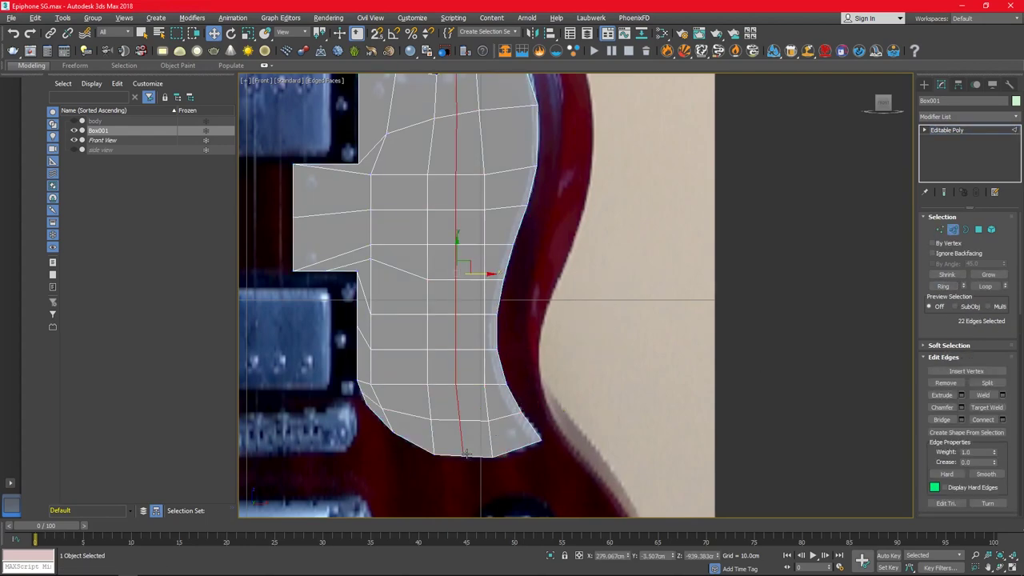
click(519, 449)
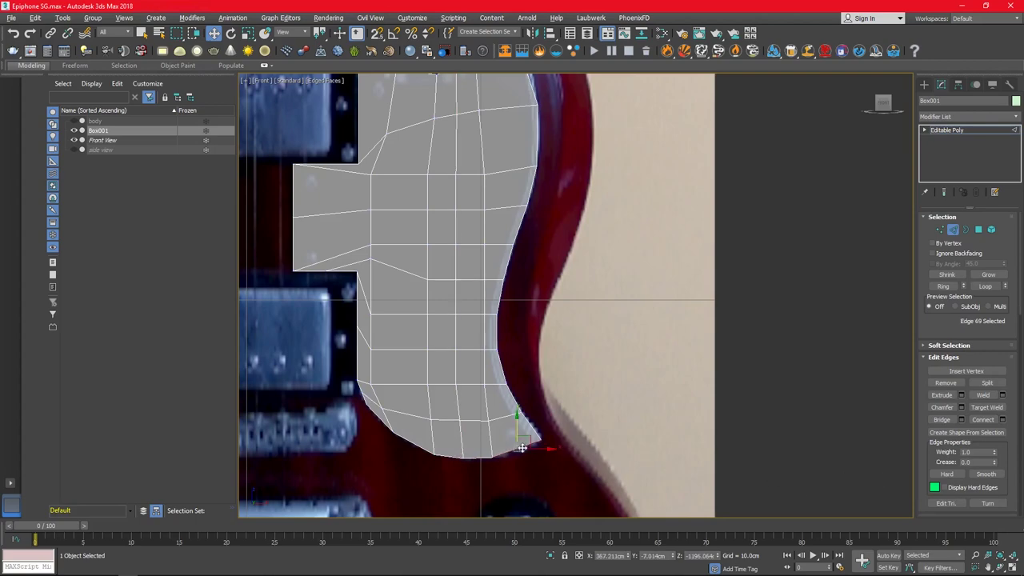
click(944, 285)
click(982, 419)
key(1)
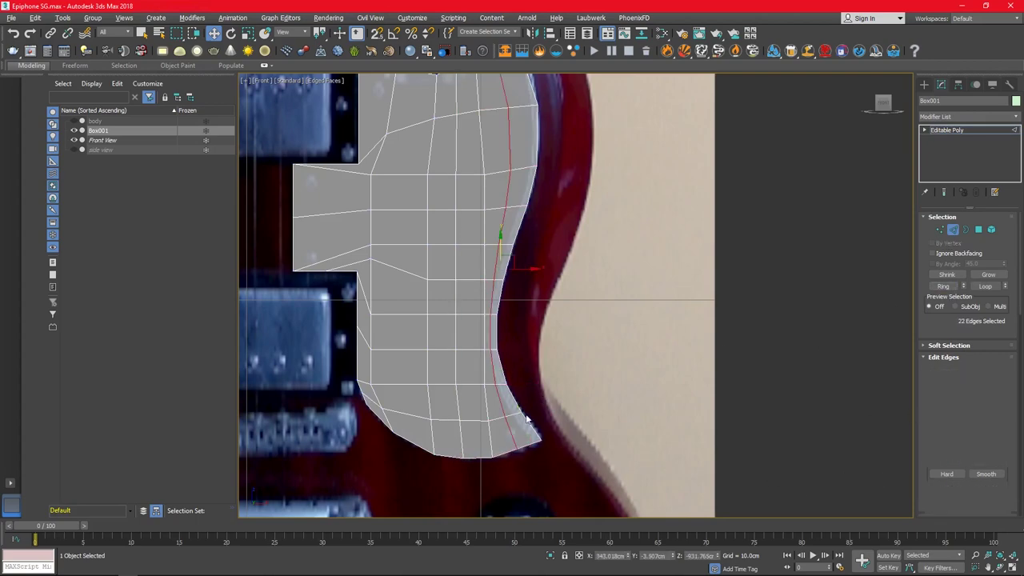
- Move the lower-left curve, top notch and corner vertices onto the photo outline
click(530, 440)
click(423, 434)
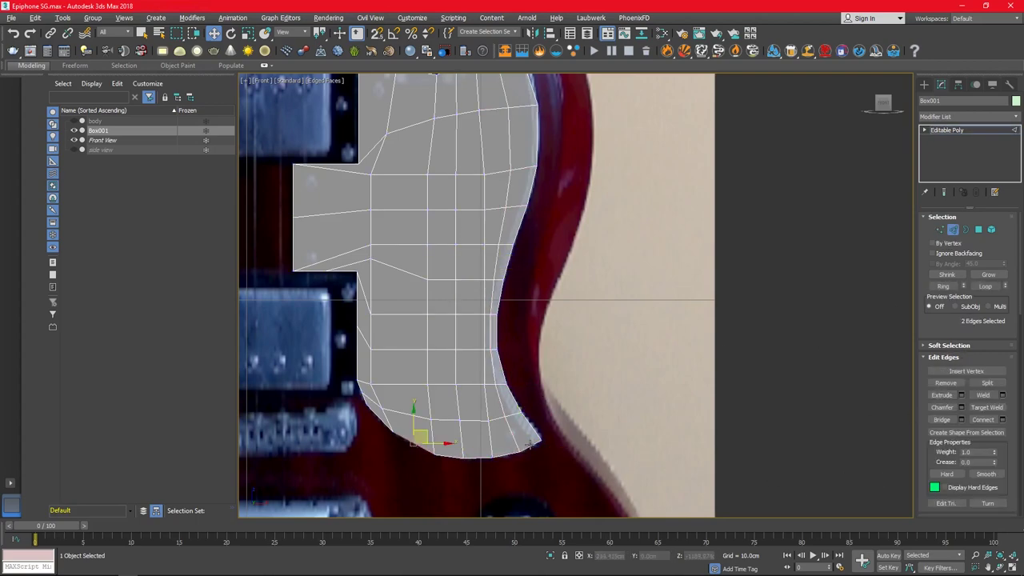
click(412, 438)
scroll(408, 200, up, 5)
drag(424, 182, 390, 223)
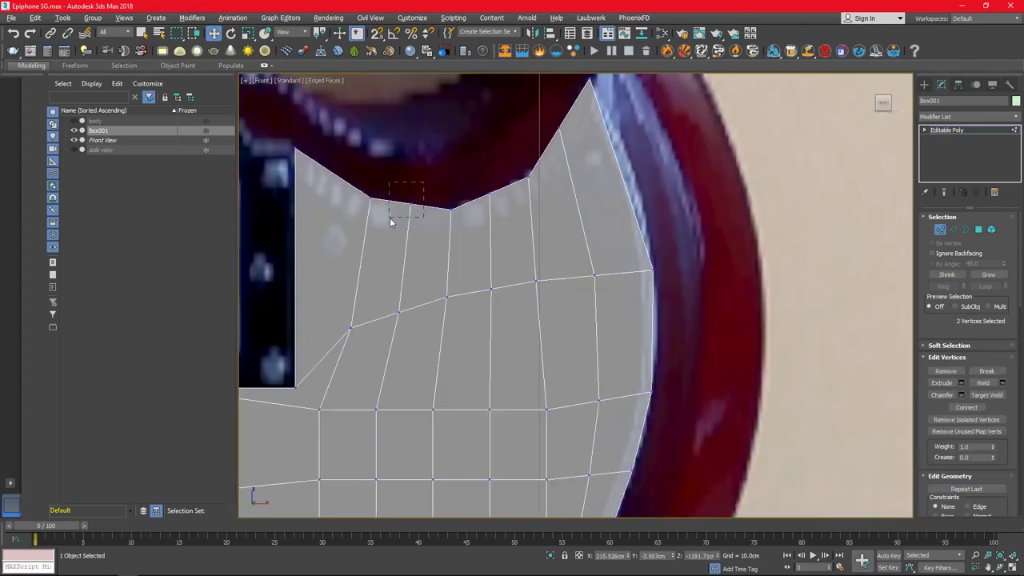
click(490, 195)
key(2)
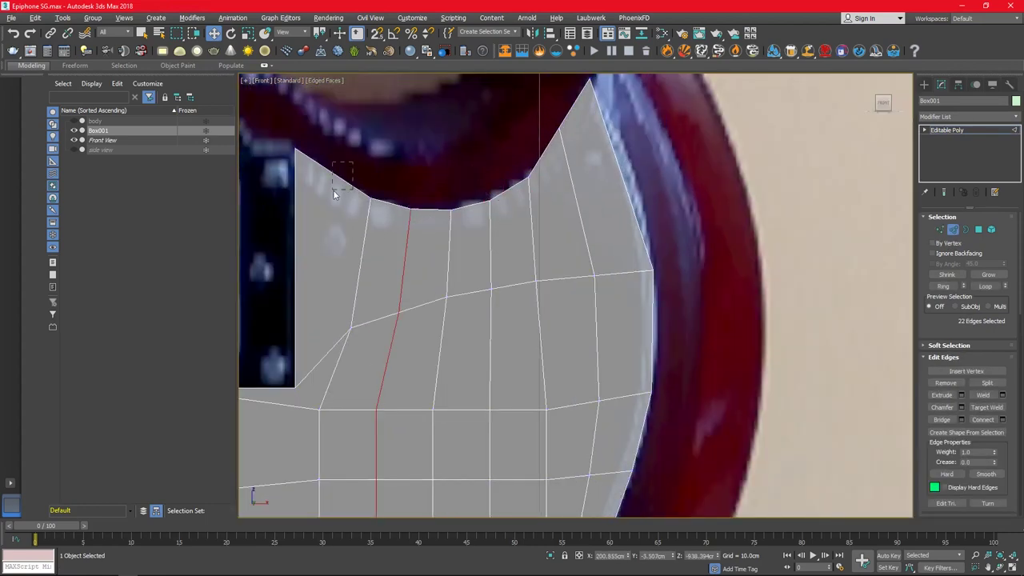
key(1)
scroll(337, 388, up, 3)
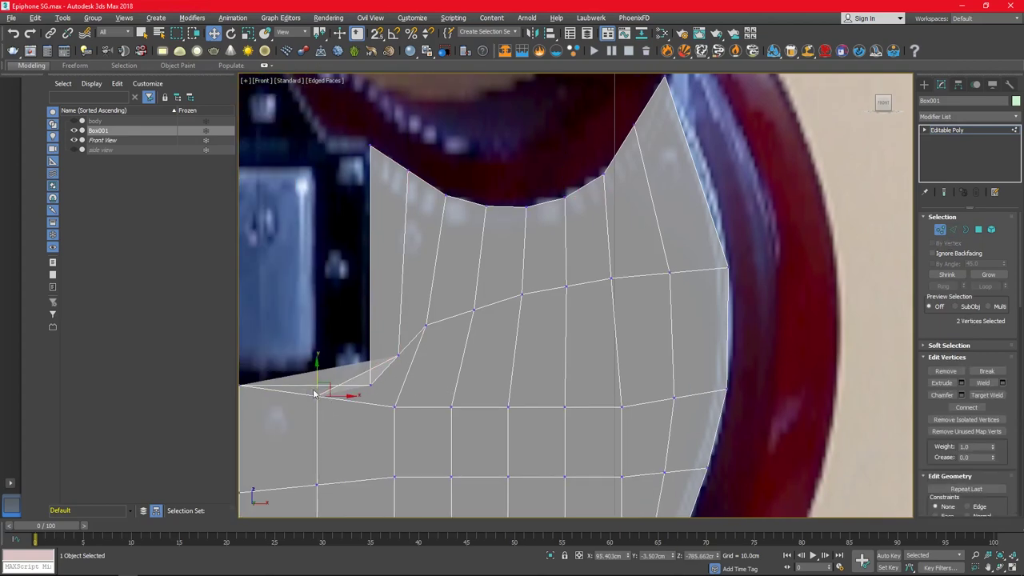
drag(321, 390, 381, 405)
scroll(392, 401, down, 3)
mouse_move(417, 358)
mouse_down()
mouse_move(426, 368)
mouse_move(405, 385)
mouse_up()
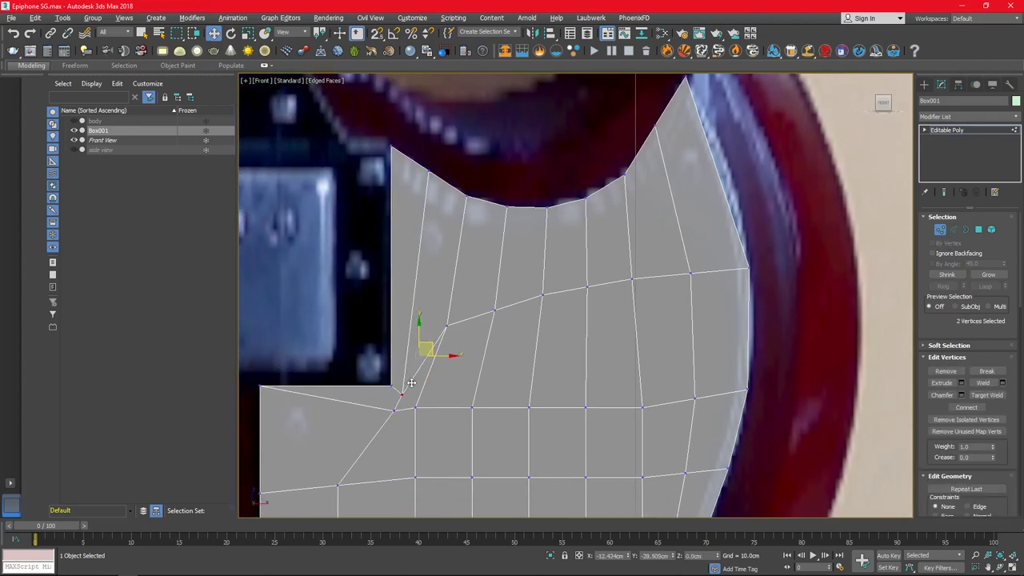
- Check the mesh in an orbited Perspective view, then make it see-through in Front
scroll(405, 386, down, 5)
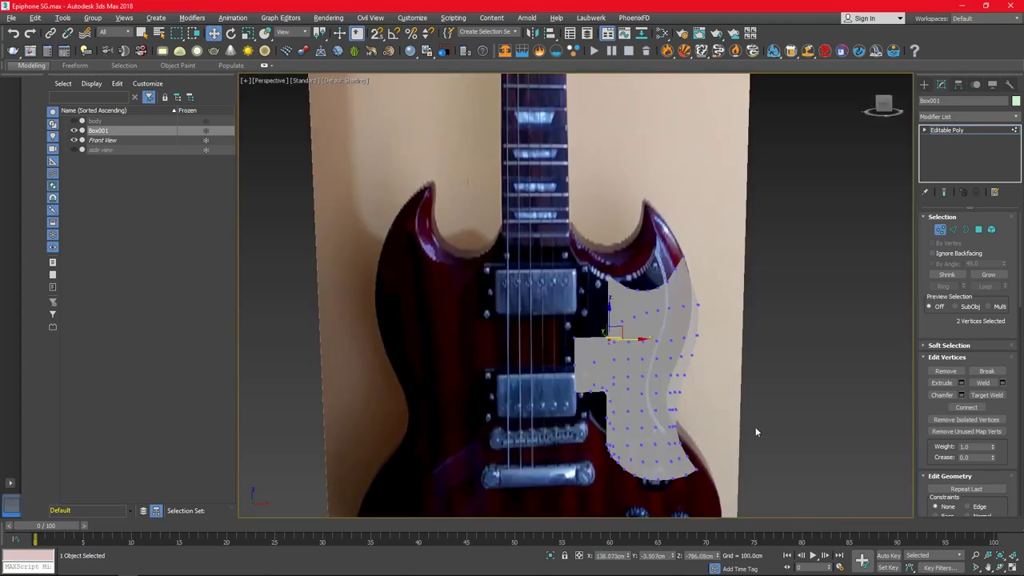
scroll(592, 320, up, 5)
key(p)
mouse_move(640, 352)
alt+middle_down()
mouse_move(674, 343)
mouse_move(664, 340)
alt+middle_up()
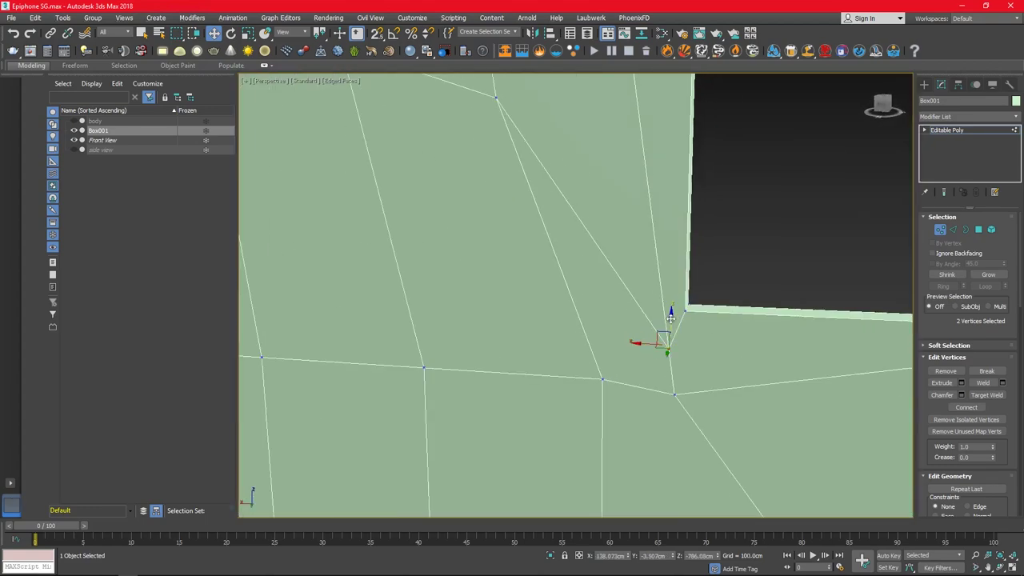
key(f)
key(alt+x)
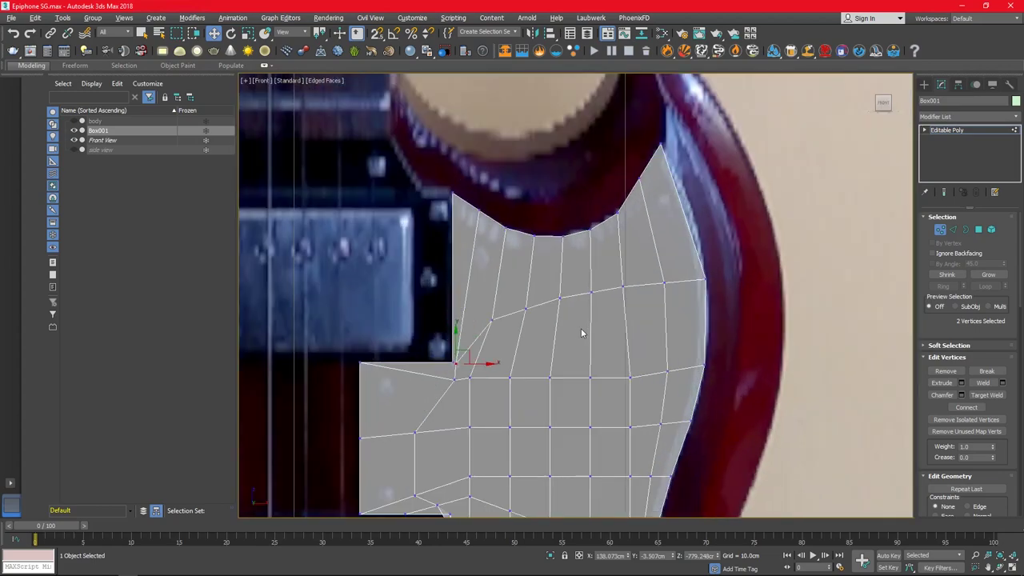
- Connect the top edge ring to add a new horizontal loop below the scalloped edge
scroll(581, 328, down, 4)
scroll(576, 320, up, 4)
scroll(569, 288, down, 1)
scroll(462, 491, up, 2)
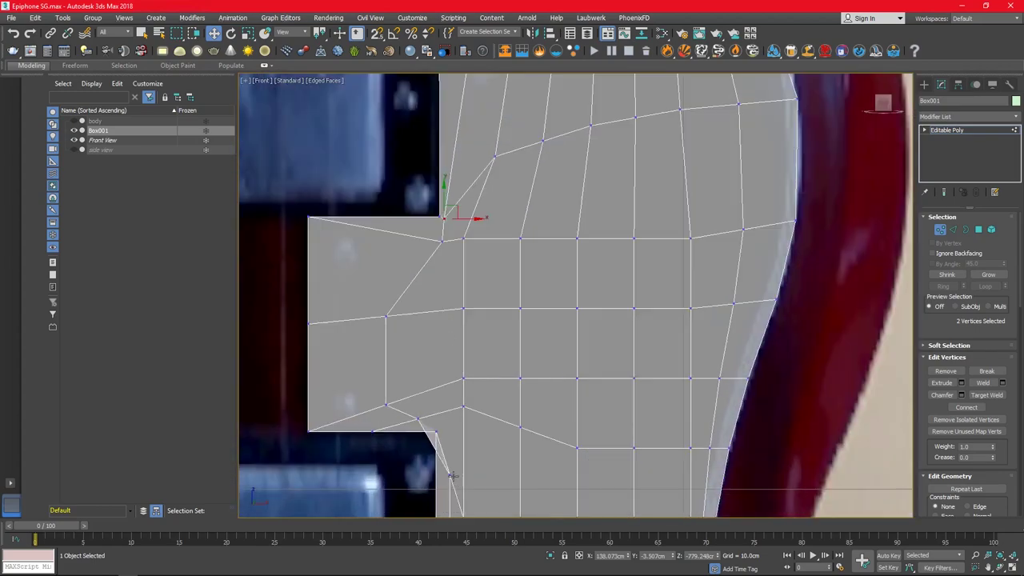
drag(426, 442, 451, 403)
middle_drag(484, 474, 528, 366)
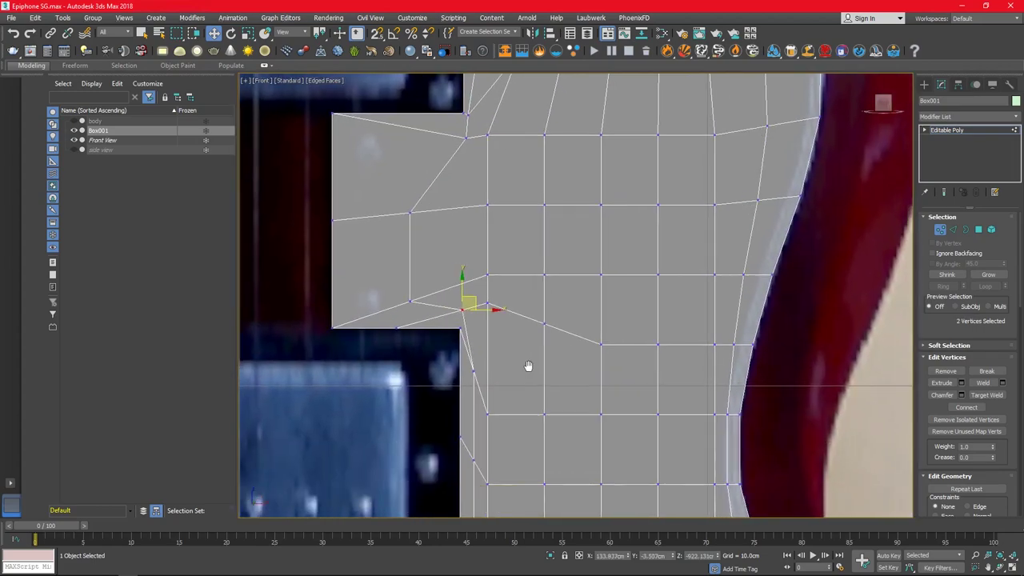
middle_drag(483, 130, 469, 308)
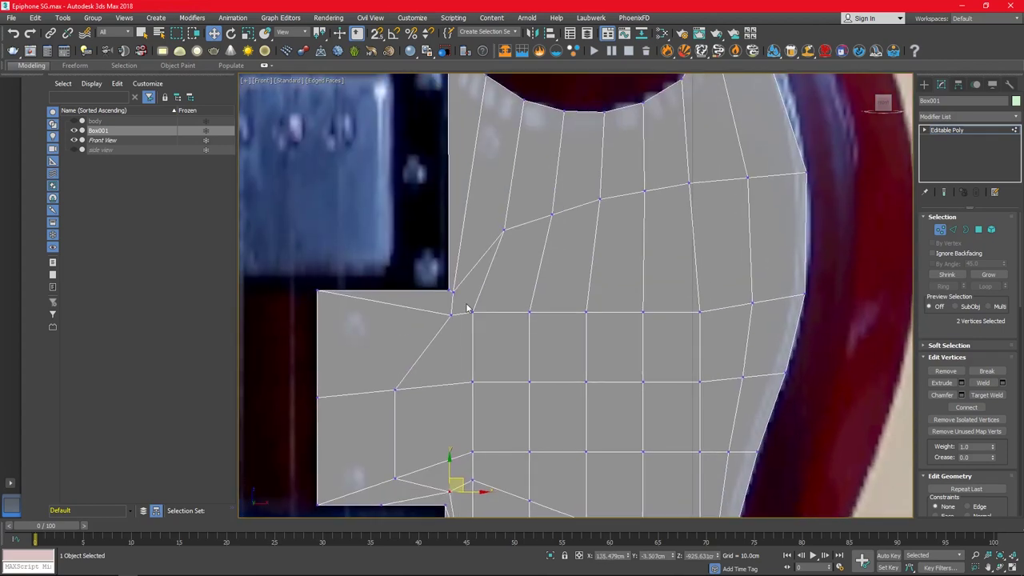
scroll(726, 328, down, 3)
key(2)
click(783, 136)
click(943, 286)
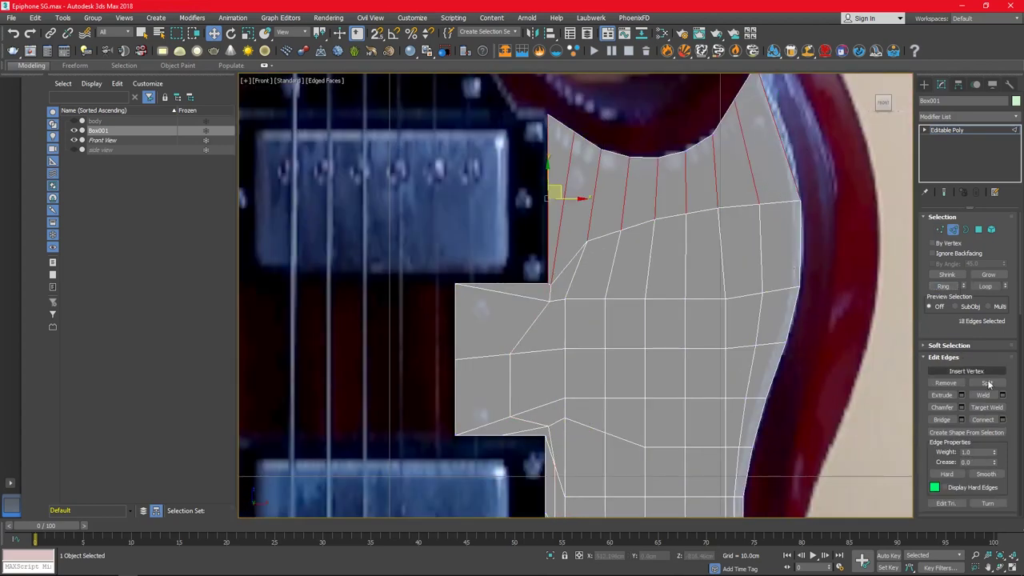
click(990, 425)
- Move the new loop's right-end vertex down onto the body outline
double_click(788, 120)
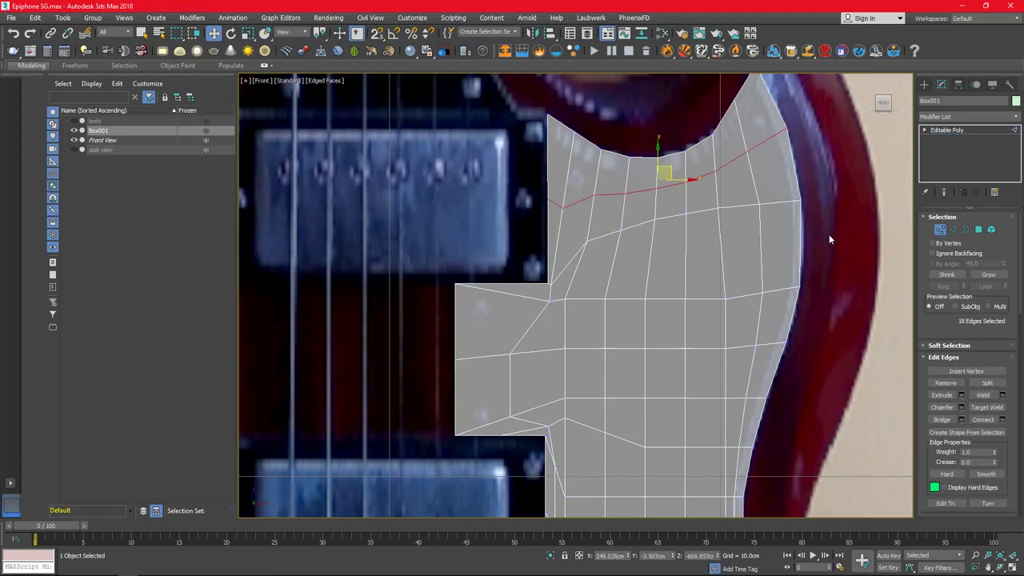
click(800, 224)
click(944, 287)
key(ctrl+shift+e)
key(1)
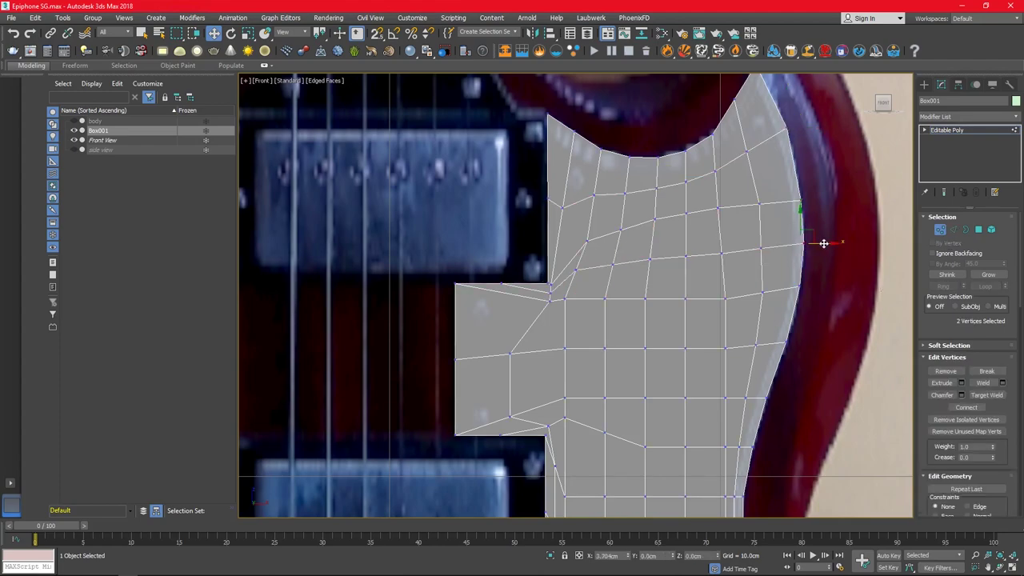
middle_drag(819, 240, 799, 328)
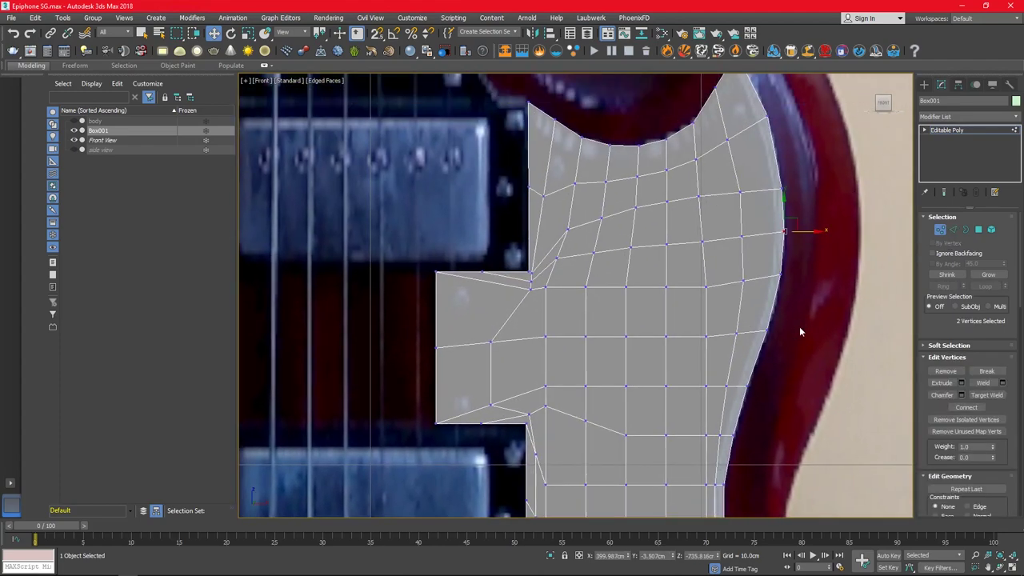
scroll(799, 326, down, 2)
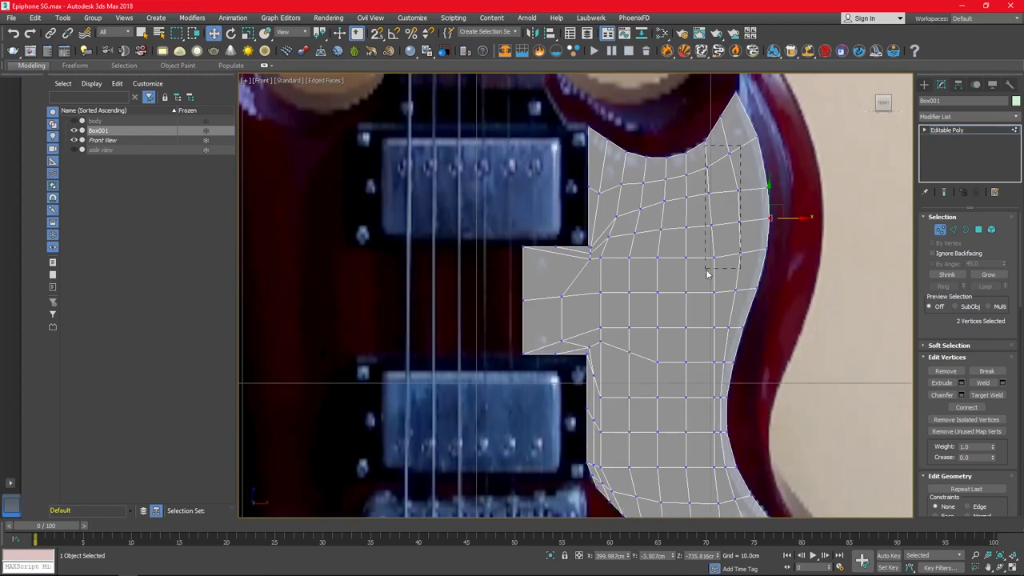
- Delete the interior vertex blocks in the upper right and beside the hole
key(Delete)
mouse_move(707, 274)
mouse_down()
mouse_move(708, 299)
mouse_move(600, 356)
mouse_up()
key(Delete)
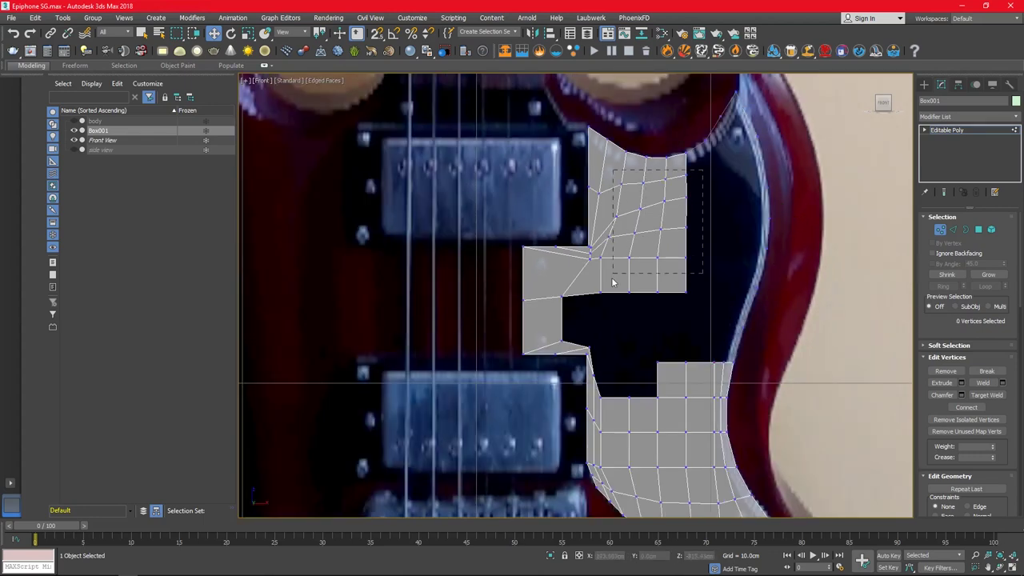
drag(700, 120, 600, 258)
key(Delete)
click(596, 257)
key(Delete)
click(596, 350)
key(Delete)
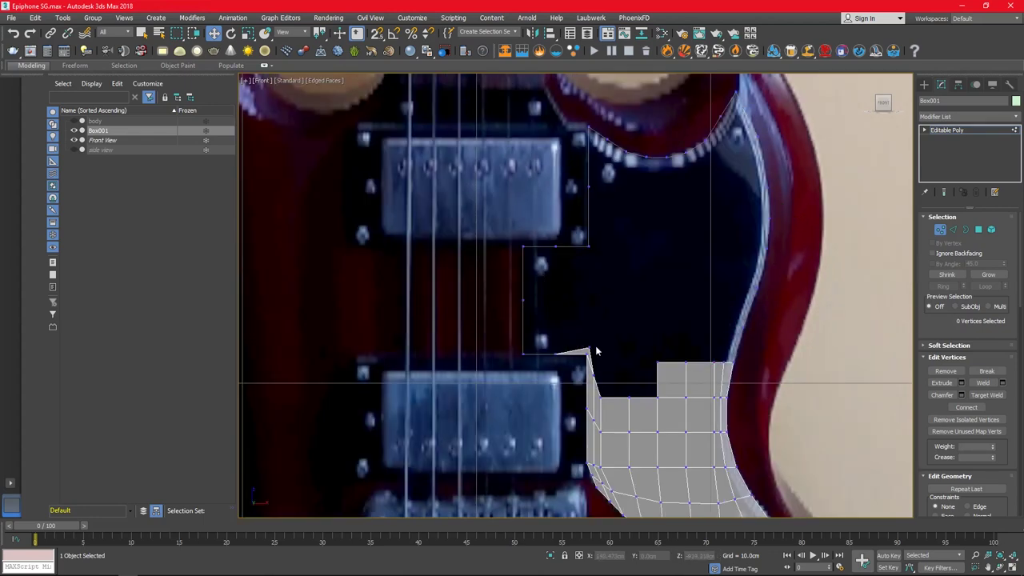
- Delete the left column and all remaining interior faces
drag(598, 404, 600, 477)
key(Delete)
key(Delete)
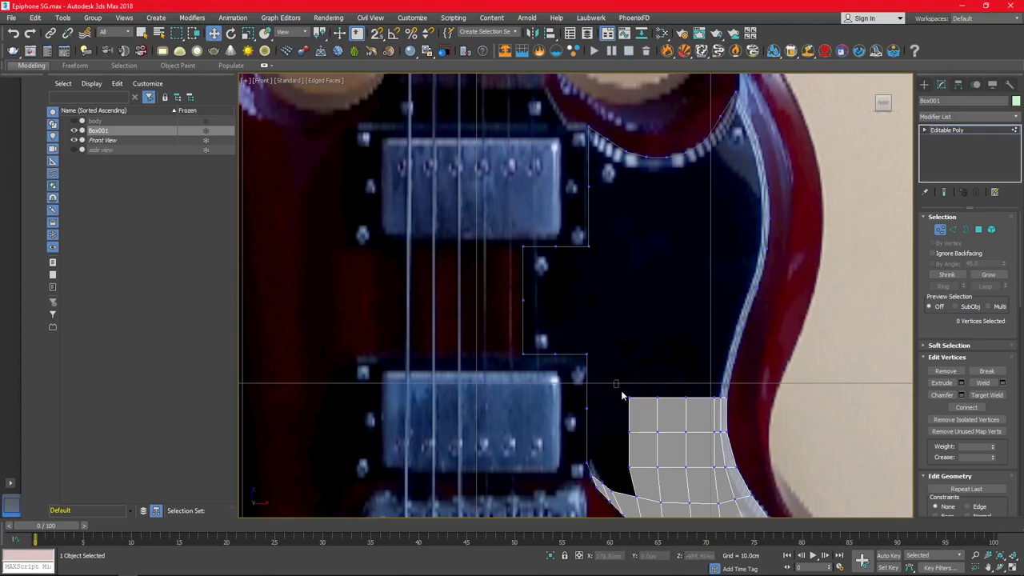
middle_drag(672, 400, 624, 256)
drag(567, 280, 678, 364)
key(Delete)
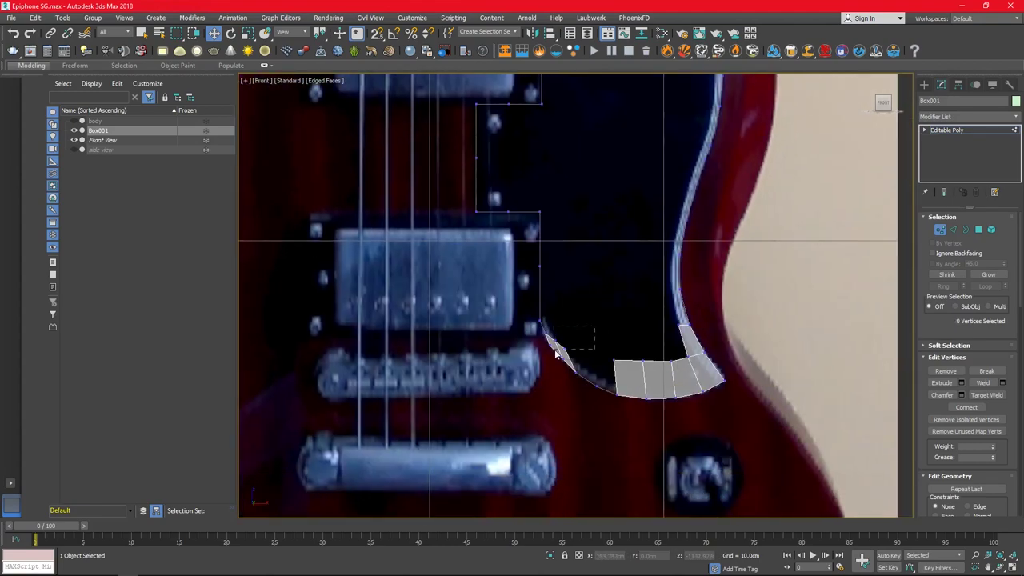
key(Delete)
- Cap the open border with one polygon and inspect it in Perspective
key(3)
key(ctrl+a)
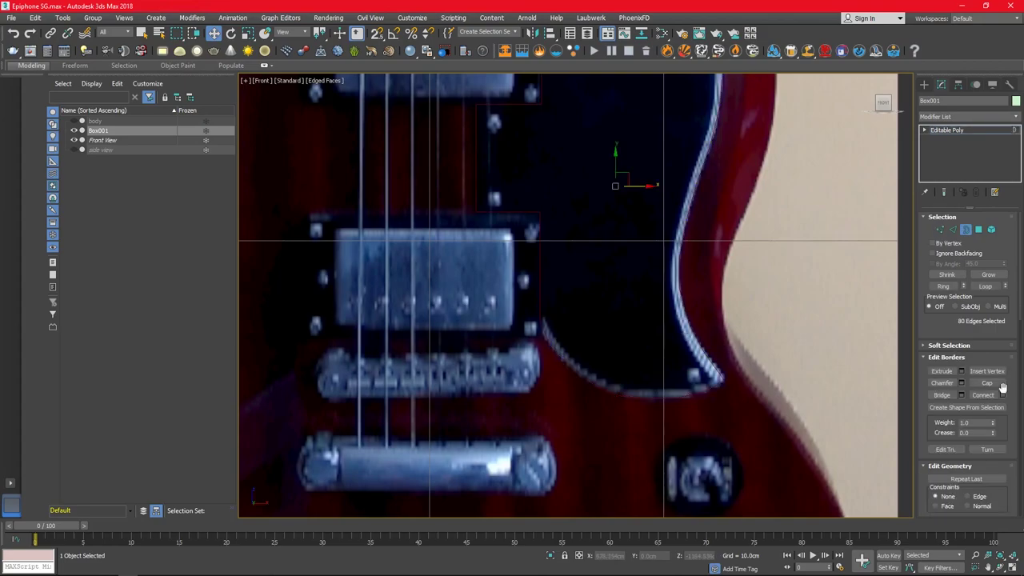
click(987, 382)
key(alt+w)
key(alt+w)
mouse_move(798, 382)
alt+middle_down()
mouse_move(869, 408)
mouse_move(904, 371)
mouse_move(879, 424)
mouse_move(871, 382)
mouse_move(819, 416)
alt+middle_up()
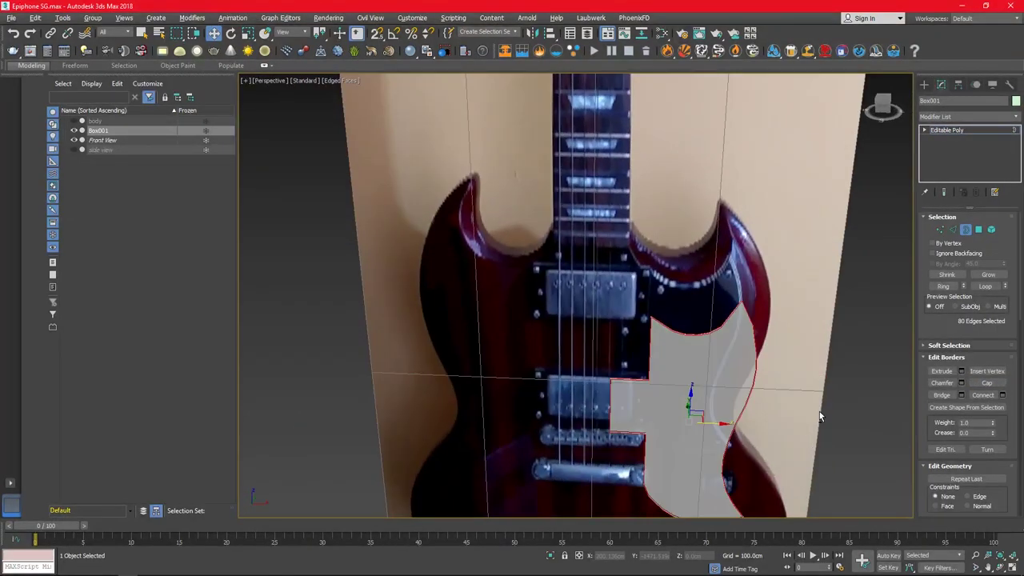
- Select the capped pickguard polygon and frame it in the Front view
key(4)
click(704, 376)
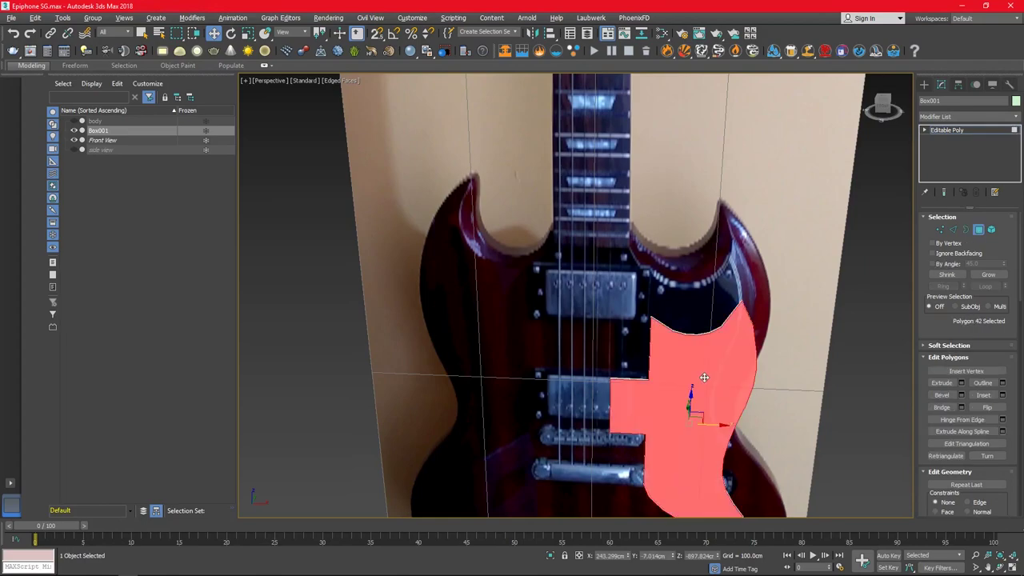
key(f)
key(e)
key(z)
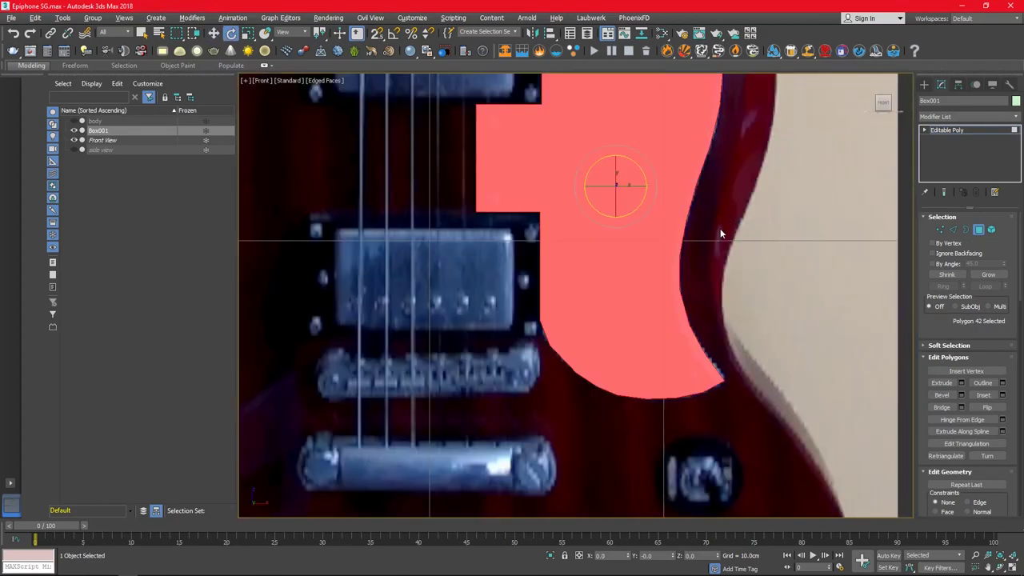
key(r)
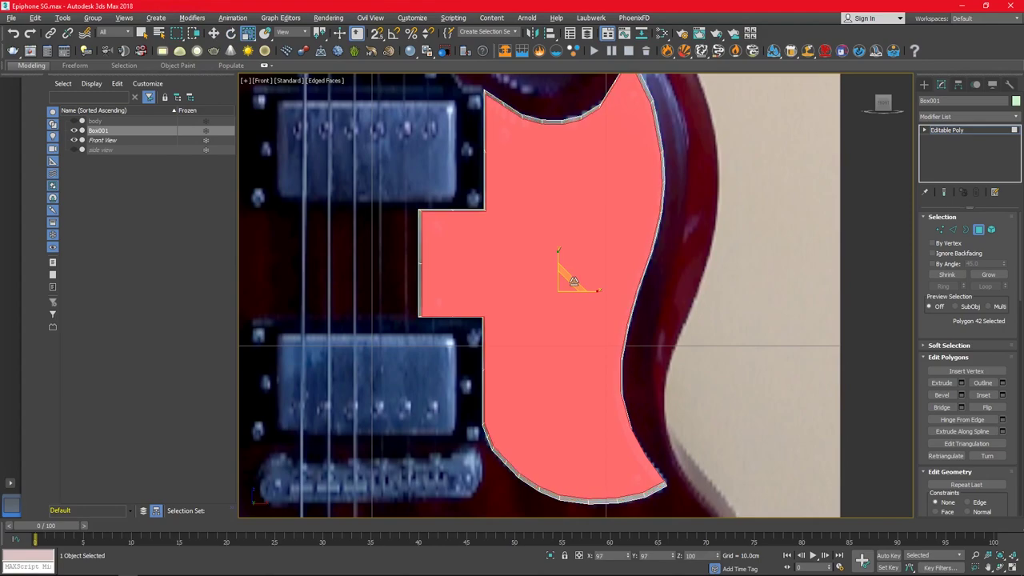
key(ctrl+d)
click(628, 256)
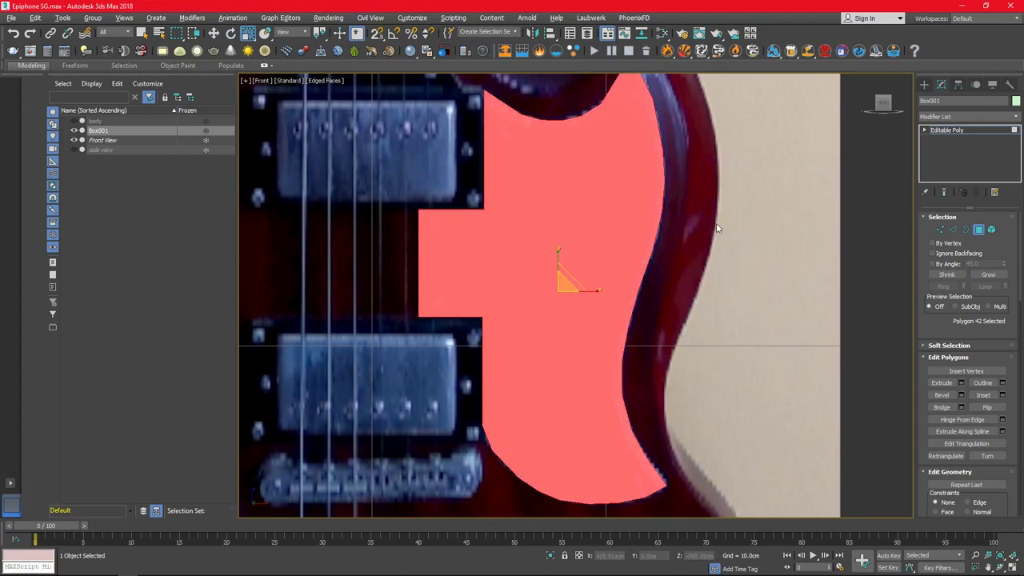
alt+middle_drag(719, 228, 734, 152)
key(f)
key(1)
key(w)
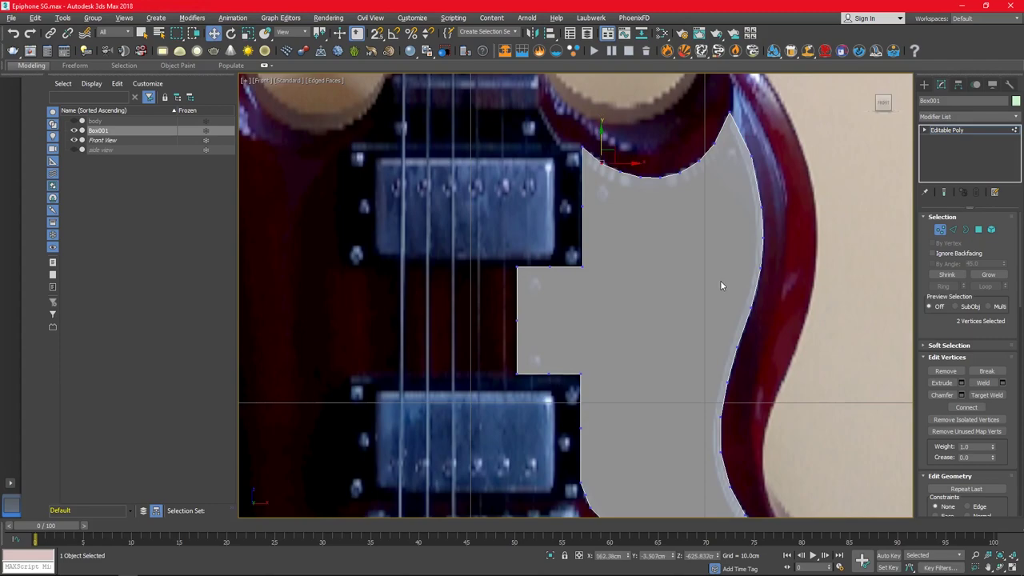
- Cut a diagonal edge across the polygon from the lower notch corner to the right outline
right_click(677, 280)
click(577, 319)
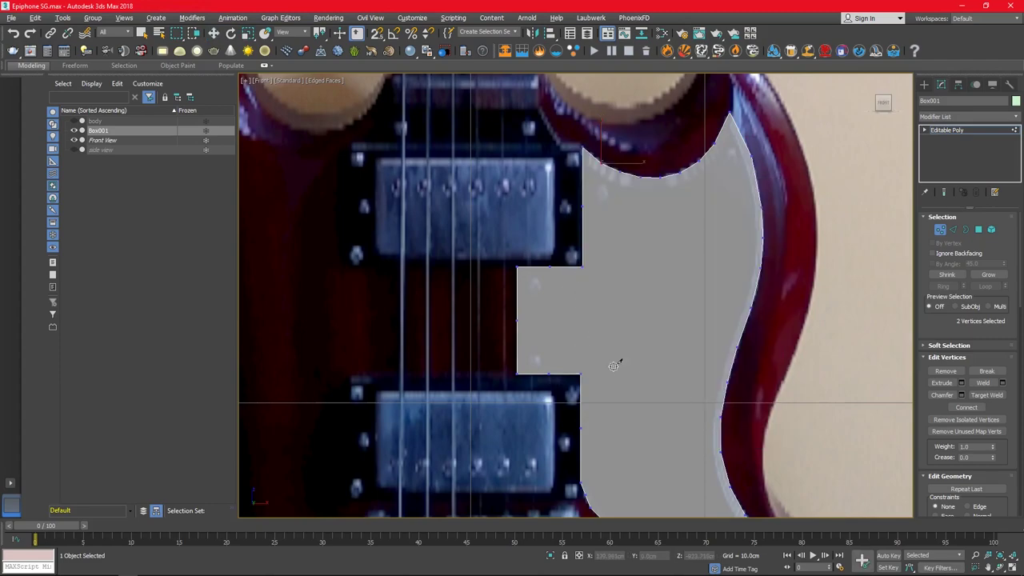
key(p)
alt+middle_drag(613, 366, 656, 228)
key(f)
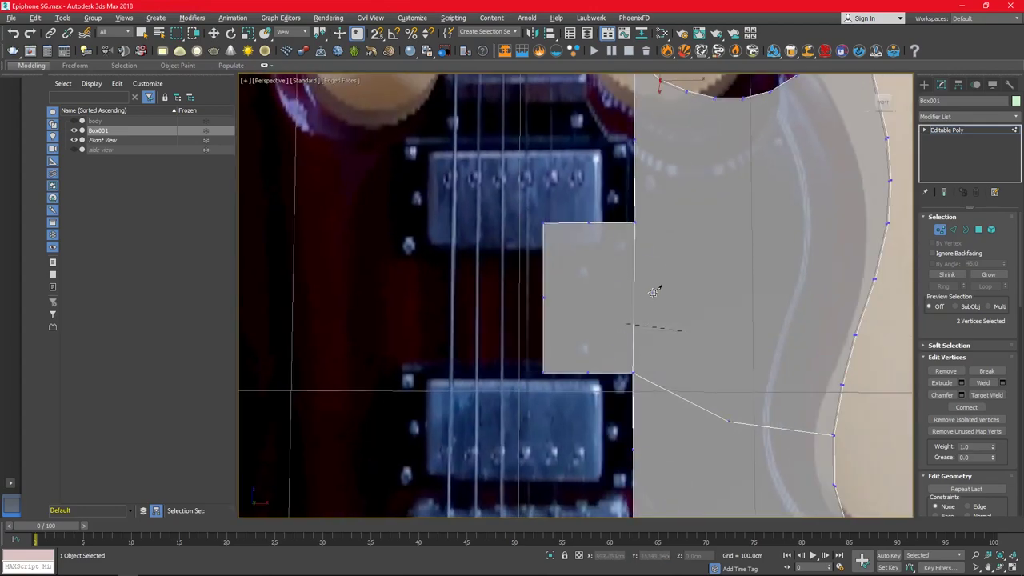
key(ctrl+b)
key(1)
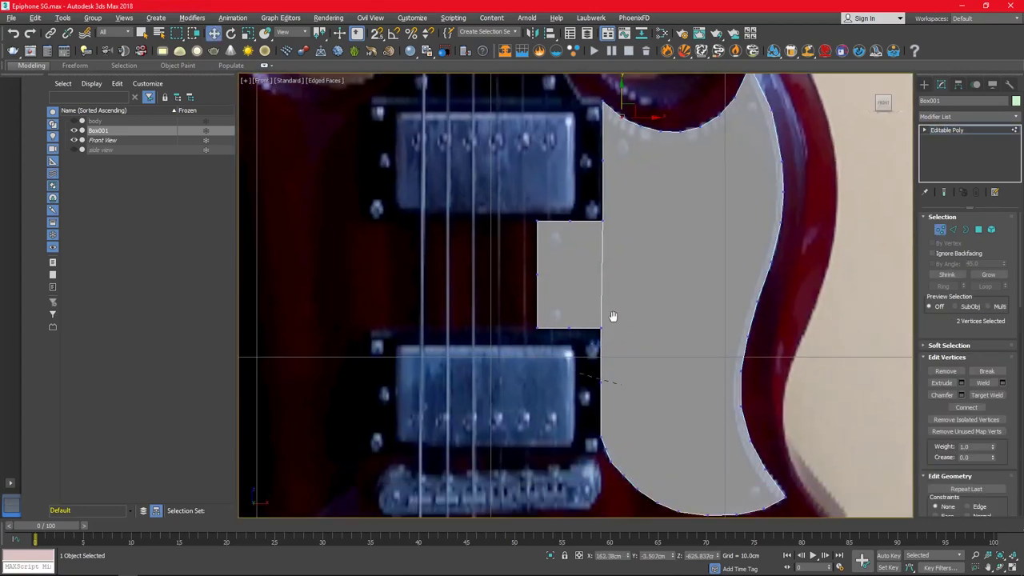
- Nudge the left tab's corner vertices slightly right to fit the outline
middle_drag(587, 375, 609, 280)
drag(621, 243, 578, 414)
drag(621, 362, 623, 364)
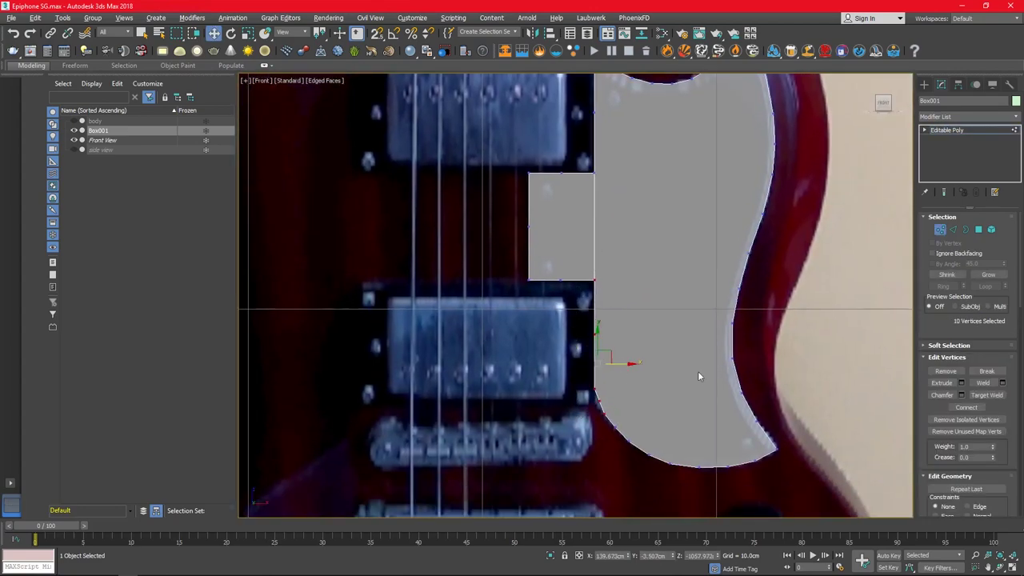
scroll(532, 407, up, 5)
click(401, 356)
scroll(396, 351, down, 3)
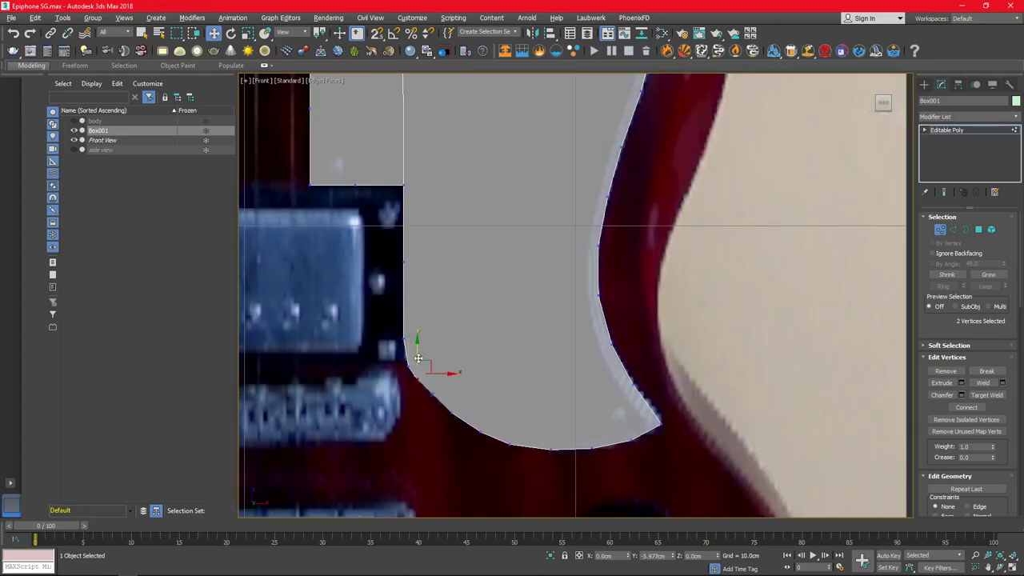
scroll(456, 318, down, 2)
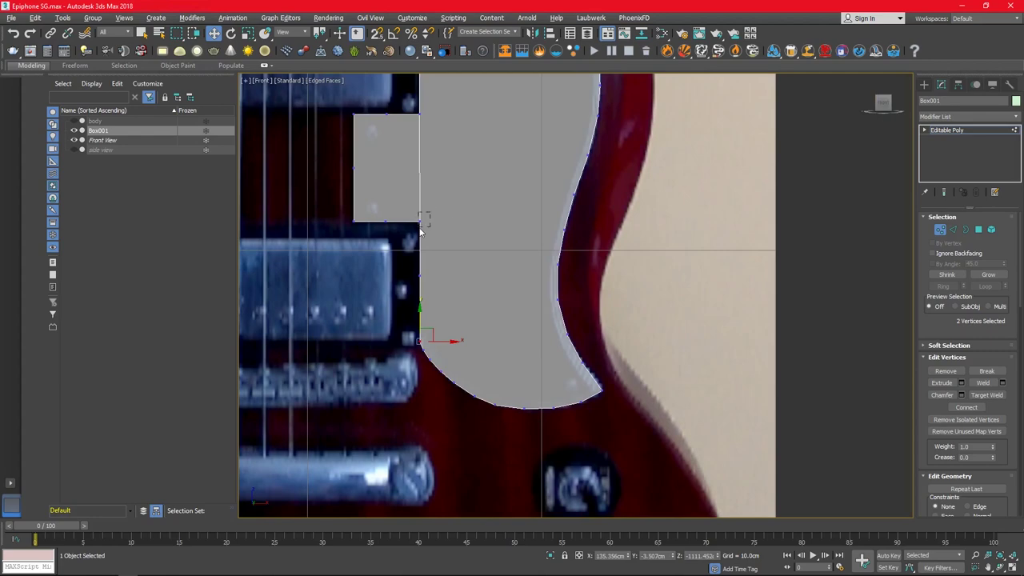
middle_drag(439, 274, 448, 353)
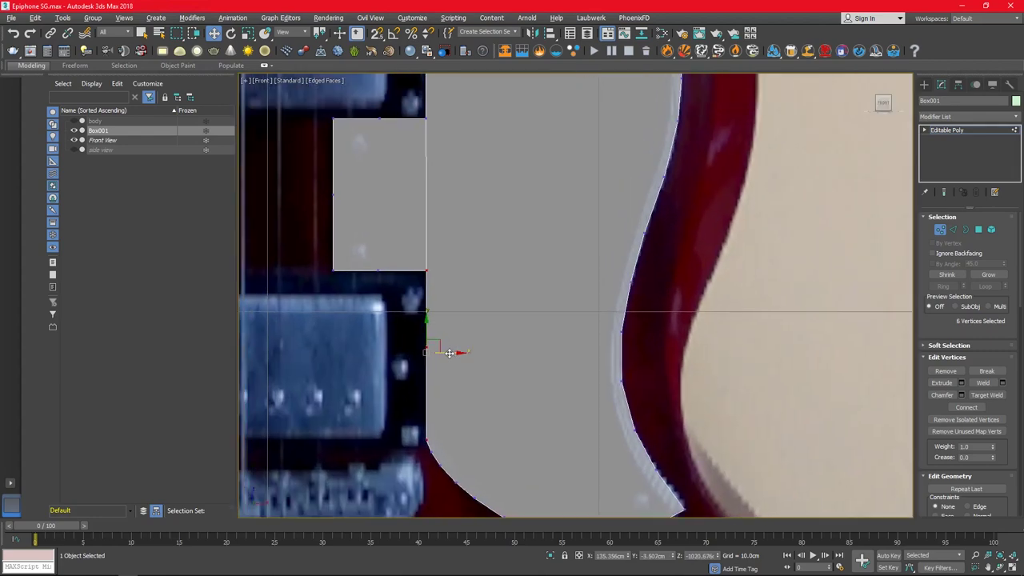
click(468, 418)
scroll(438, 388, down, 2)
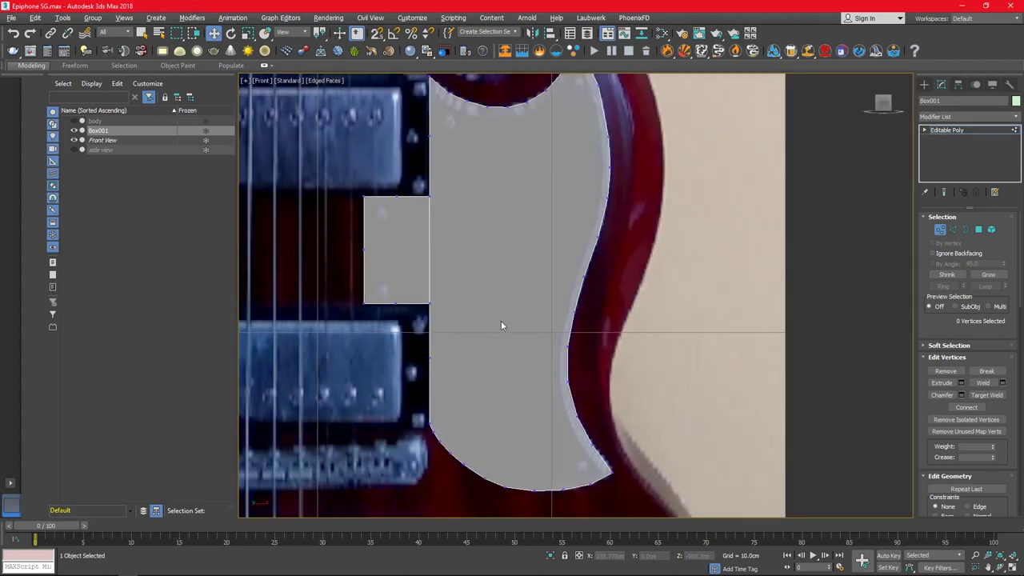
- Scale the pickguard's main face down to 97%
key(4)
click(511, 266)
key(e)
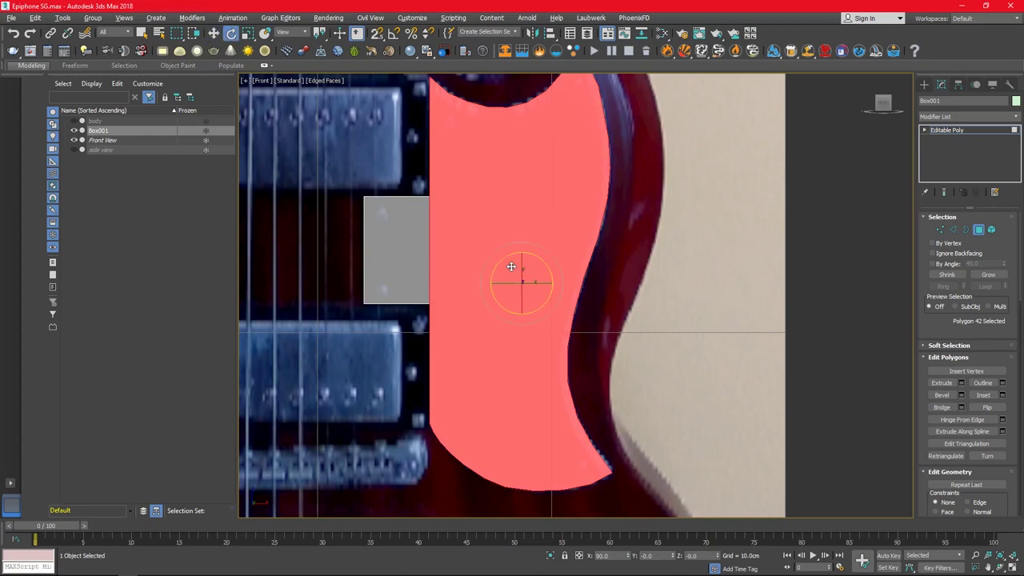
key(r)
mouse_move(522, 270)
mouse_down()
mouse_move(534, 274)
mouse_move(530, 265)
mouse_move(538, 278)
mouse_up()
- Select left-edge vertices, then restore the four-viewport layout
key(1)
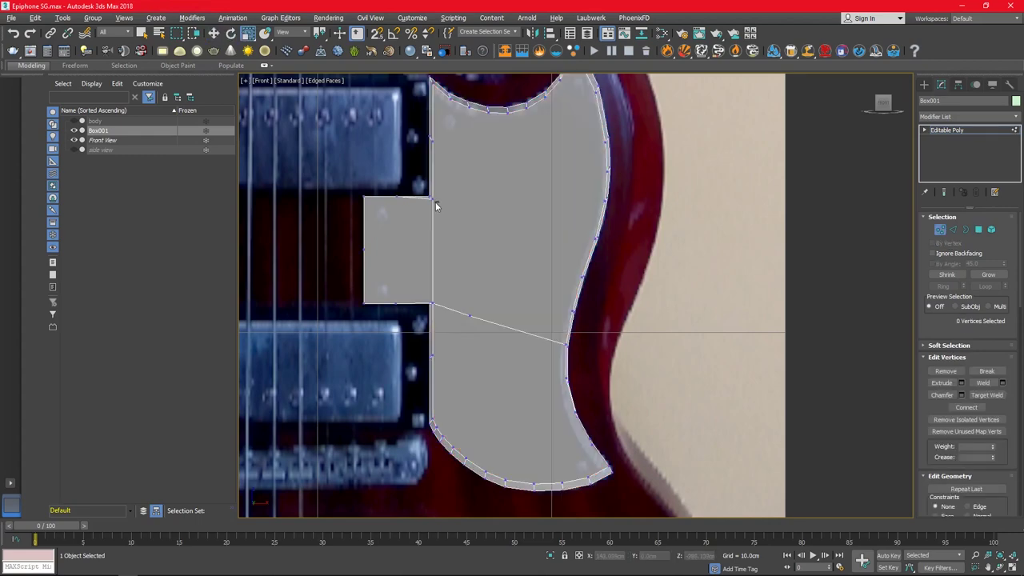
ctrl+click(432, 304)
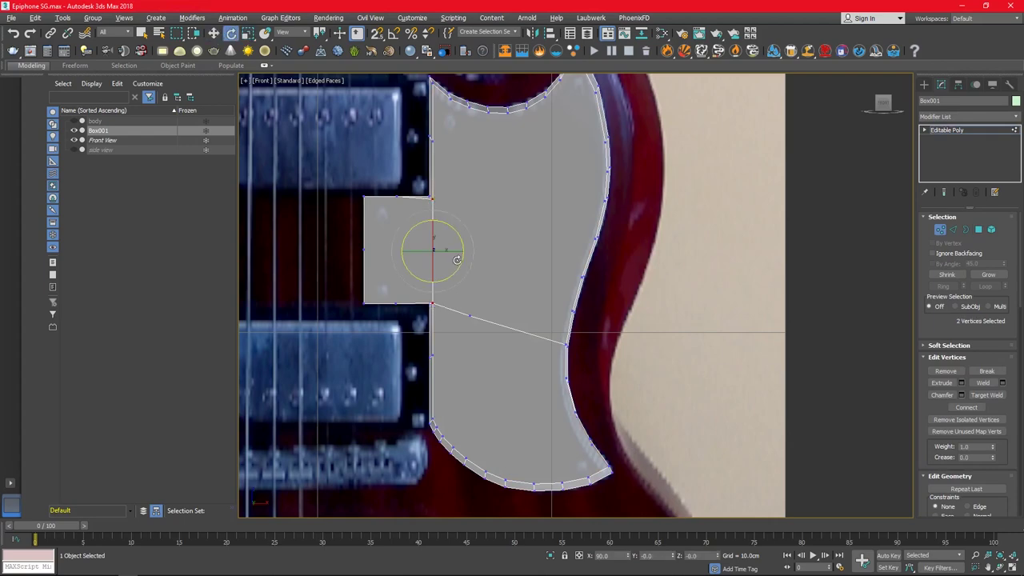
key(w)
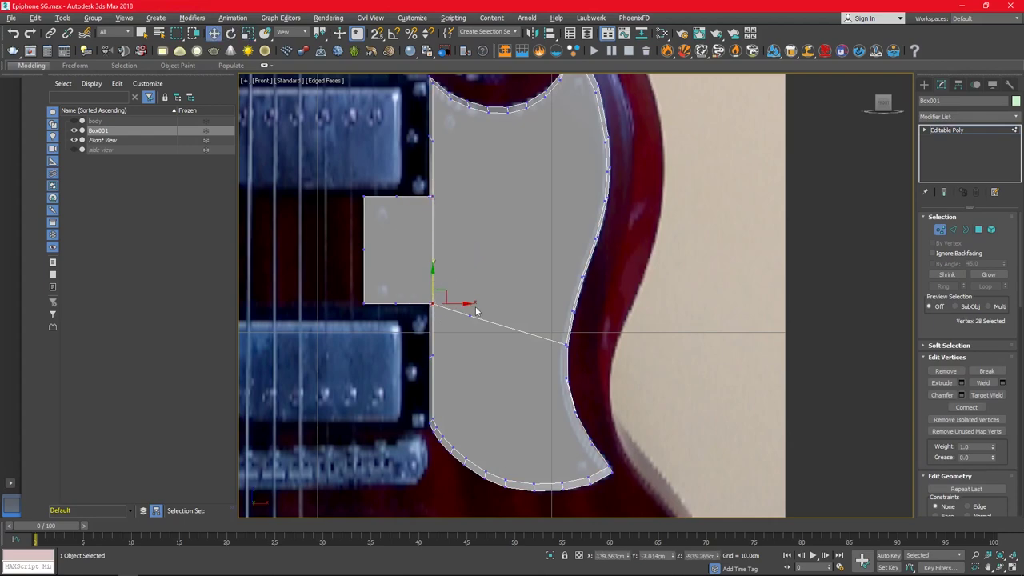
click(470, 315)
key(alt+w)
- Extrude the pickguard polygon by 10 cm using the Extrude caddy
scroll(784, 465, up, 3)
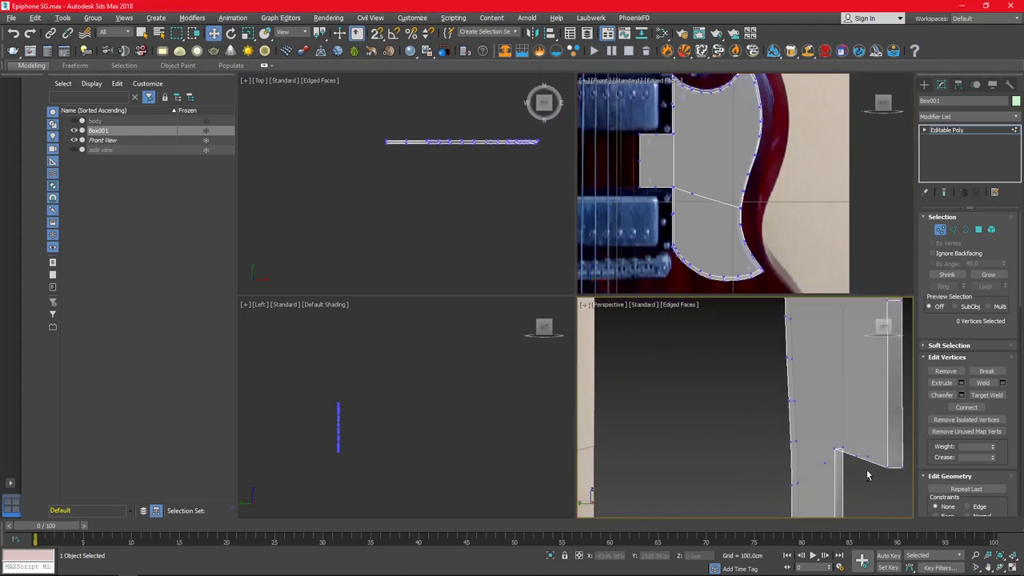
scroll(785, 466, down, 2)
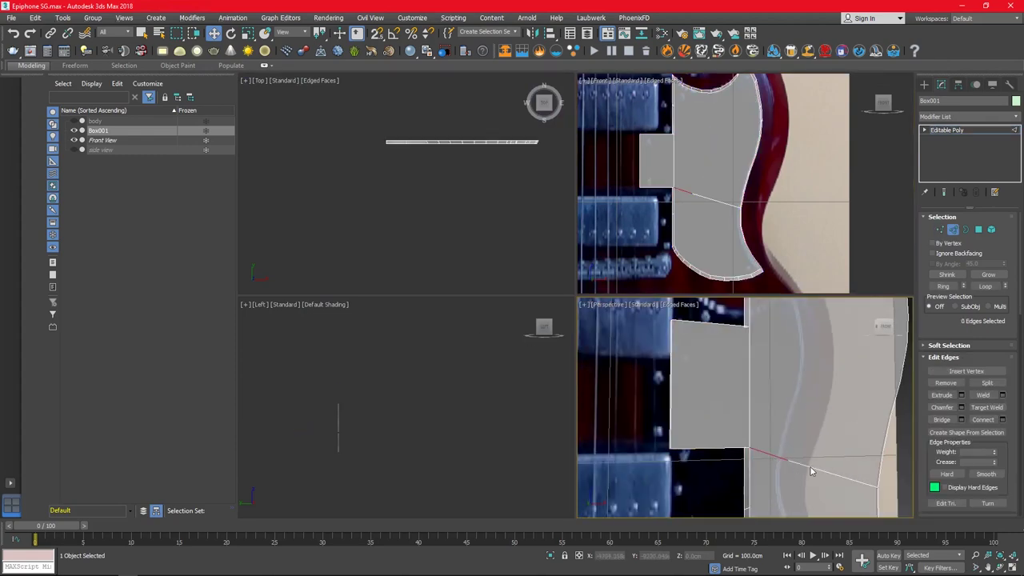
scroll(788, 463, down, 5)
key(4)
click(692, 180)
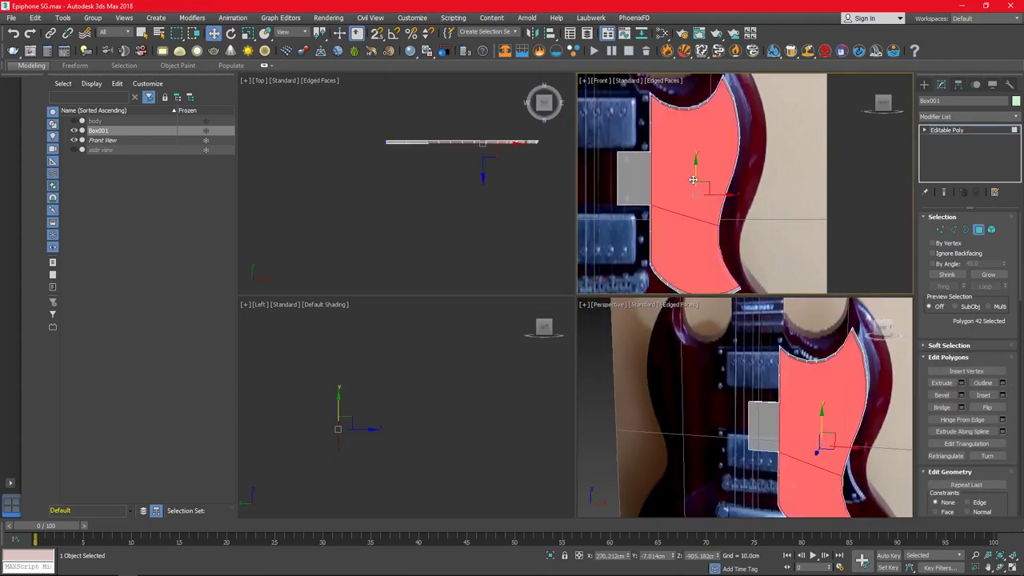
click(963, 384)
alt+middle_drag(808, 384, 738, 379)
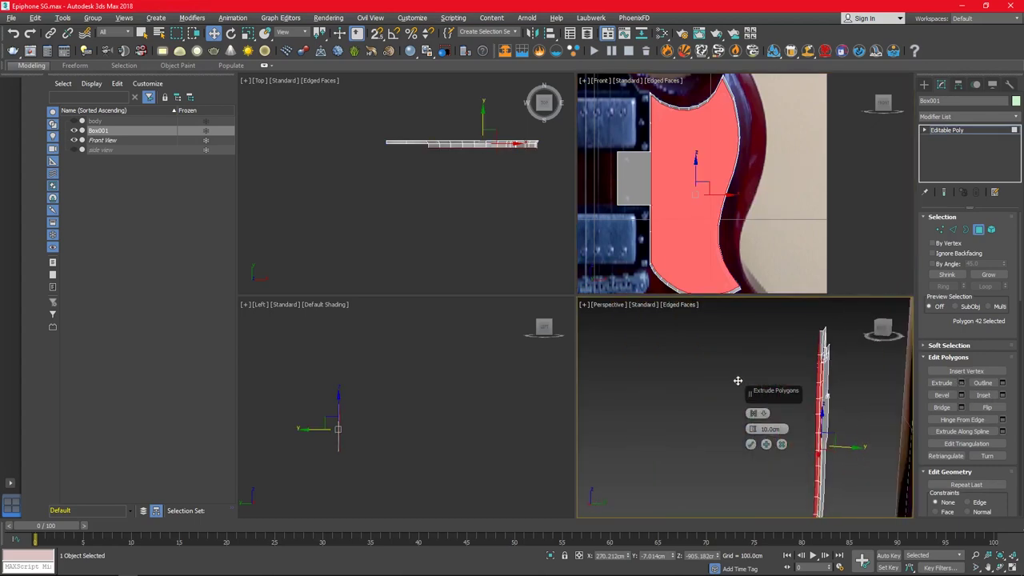
drag(752, 427, 753, 432)
click(751, 444)
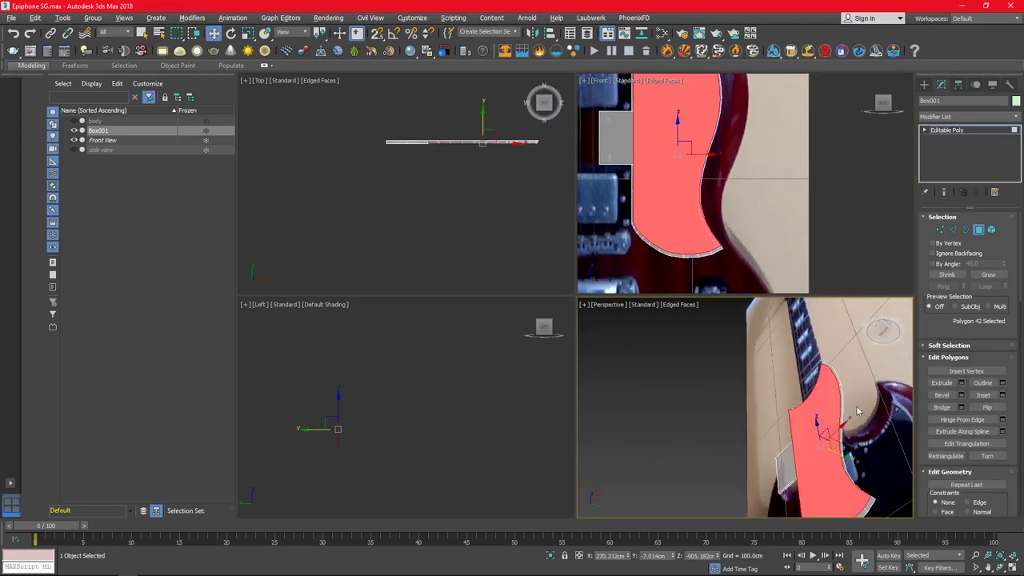
key(1)
scroll(718, 258, up, 5)
- Fit the pickguard's outer vertices to the body's right-hand curve in the maximized front view
middle_drag(717, 259, 704, 137)
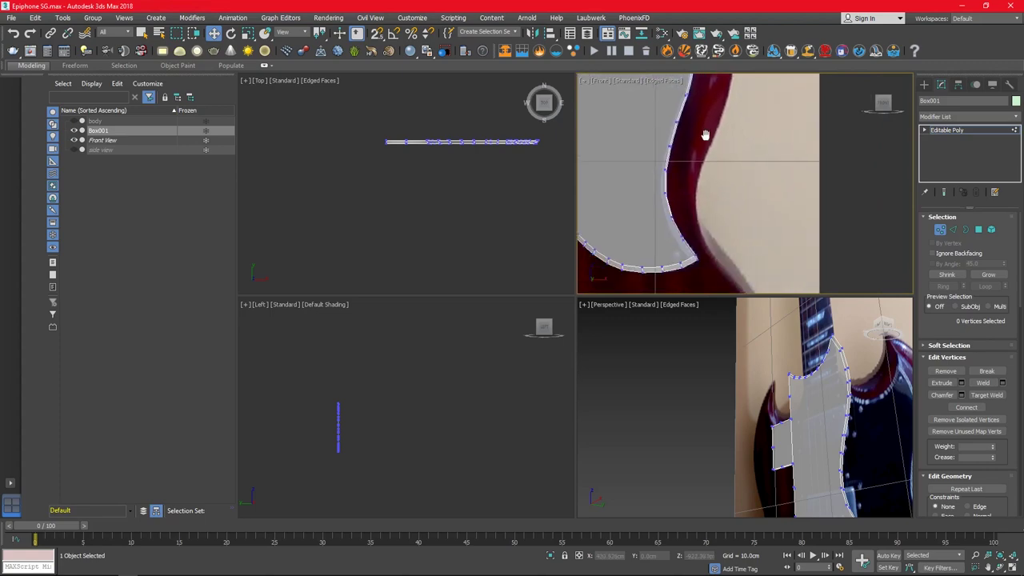
click(618, 172)
key(alt+w)
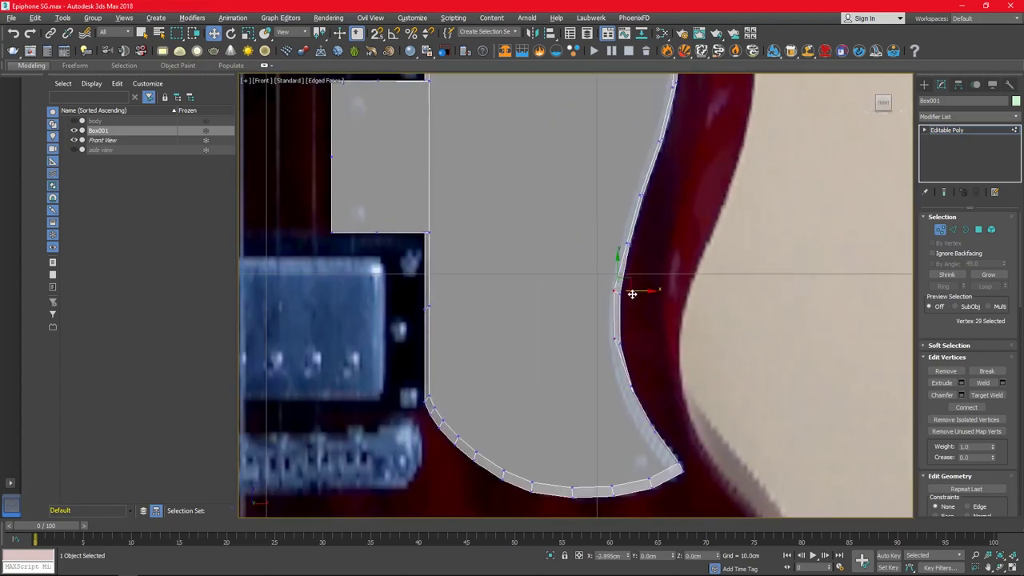
middle_drag(645, 245, 630, 354)
click(625, 302)
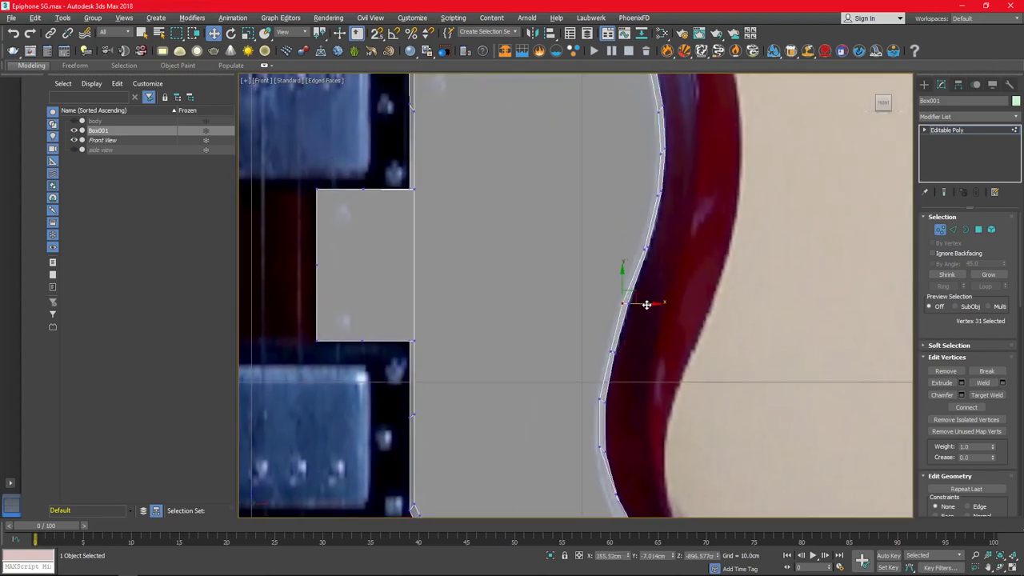
middle_drag(644, 250, 641, 329)
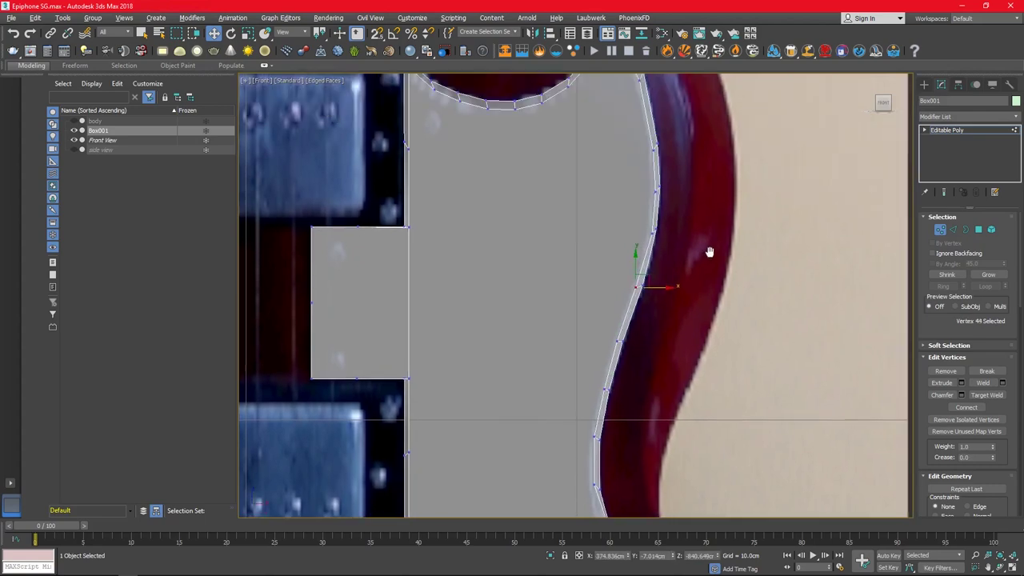
click(656, 273)
middle_drag(667, 512, 664, 325)
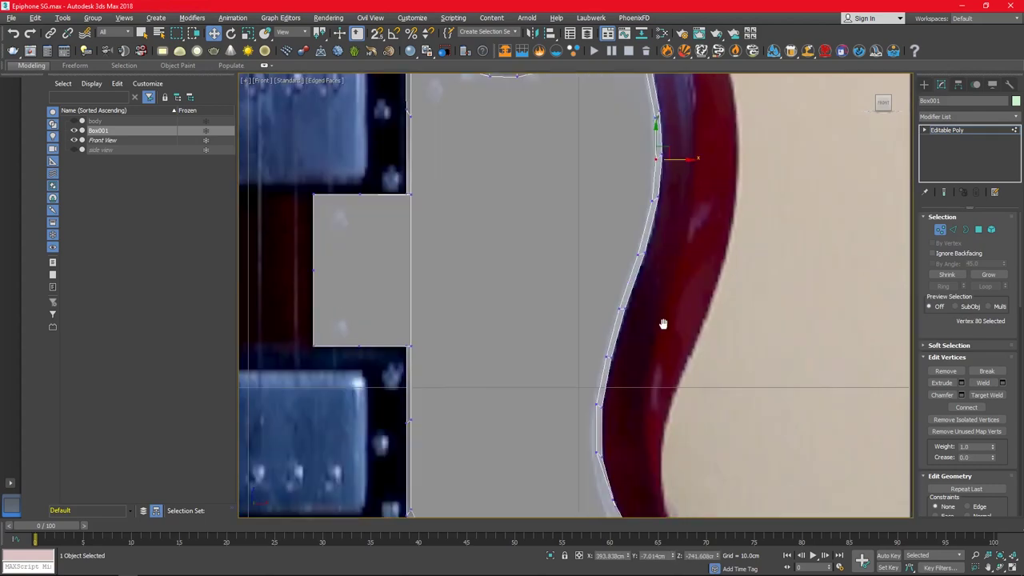
click(608, 351)
click(628, 391)
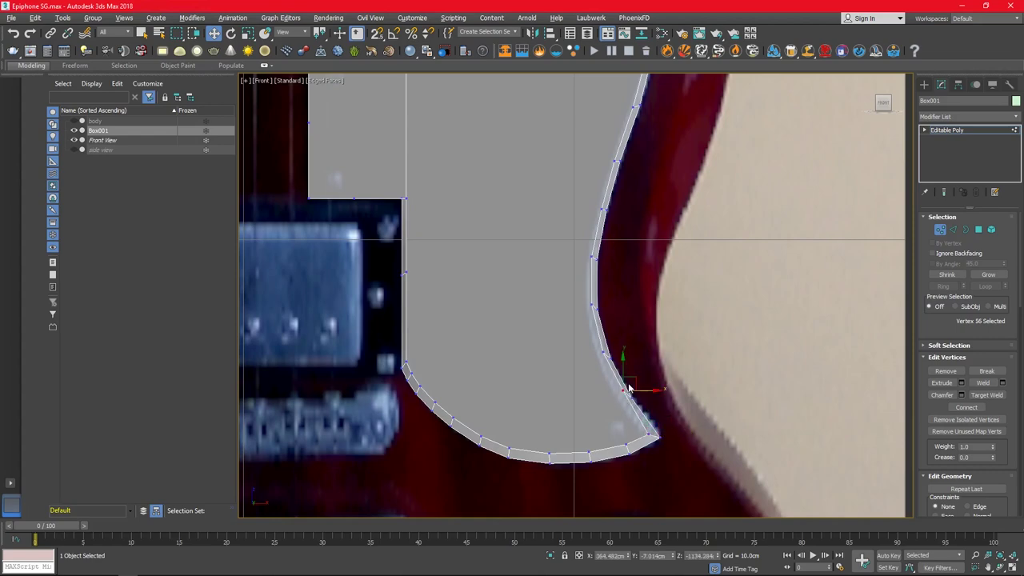
- Line up the left-edge vertices with Make Planar X and nudge them slightly right
scroll(611, 347, down, 2)
drag(504, 172, 548, 360)
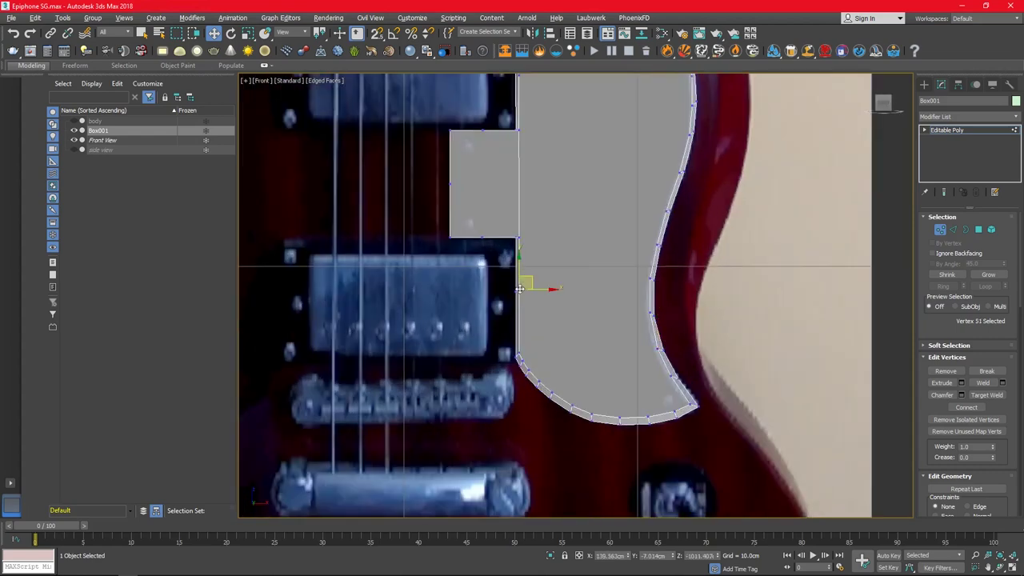
middle_drag(546, 212, 548, 244)
ctrl+click(521, 165)
scroll(1012, 400, down, 5)
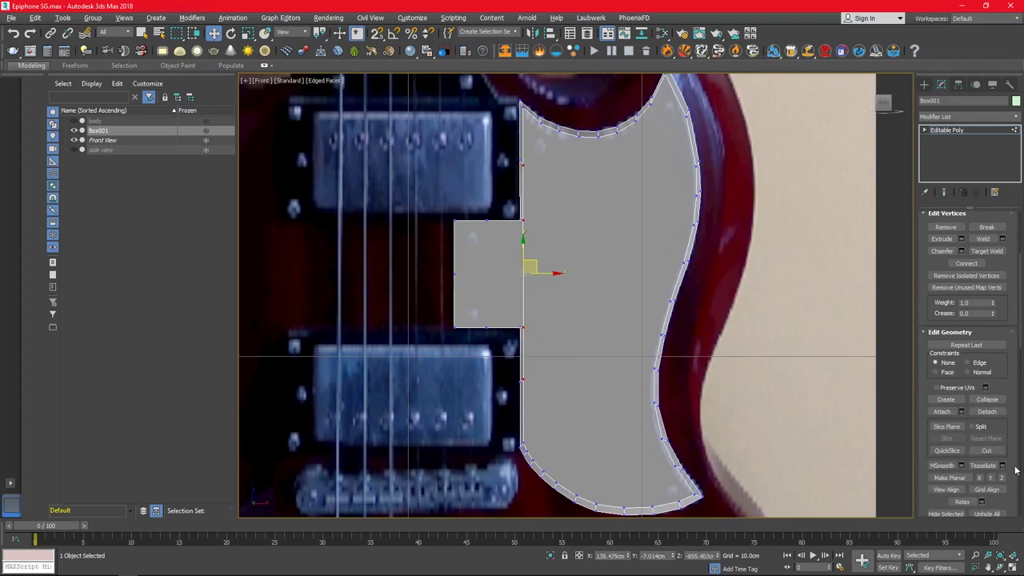
click(1001, 478)
click(1006, 478)
drag(558, 274, 561, 274)
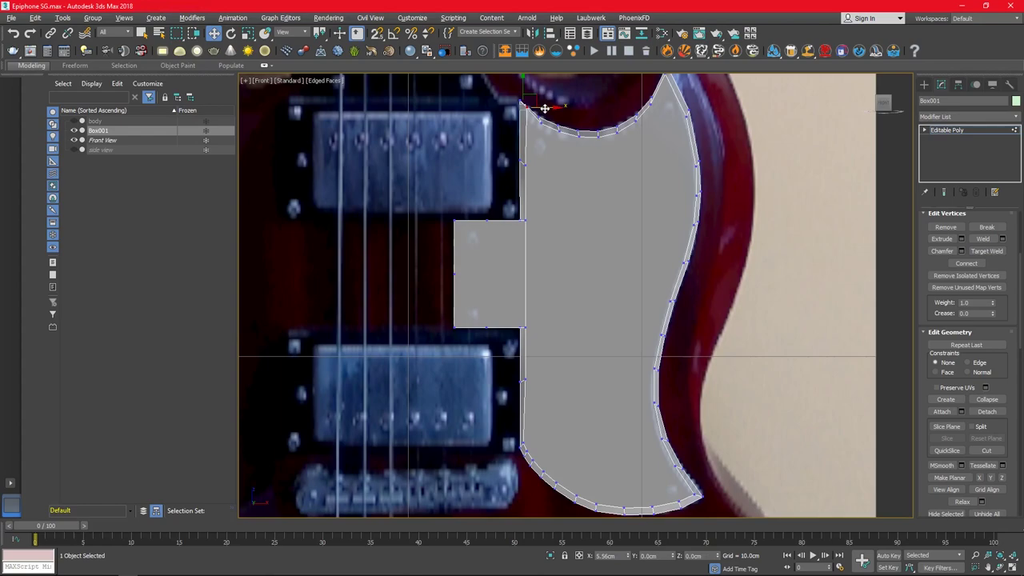
- Select the bottom-left corner vertex, then select the pickguard face in Polygon mode
click(525, 446)
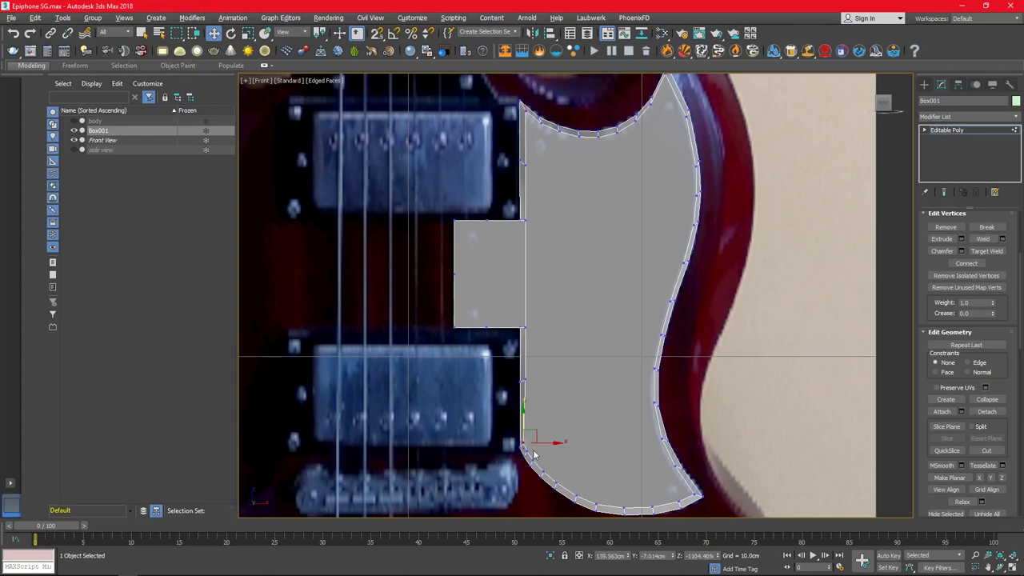
scroll(529, 448, up, 3)
scroll(540, 409, down, 3)
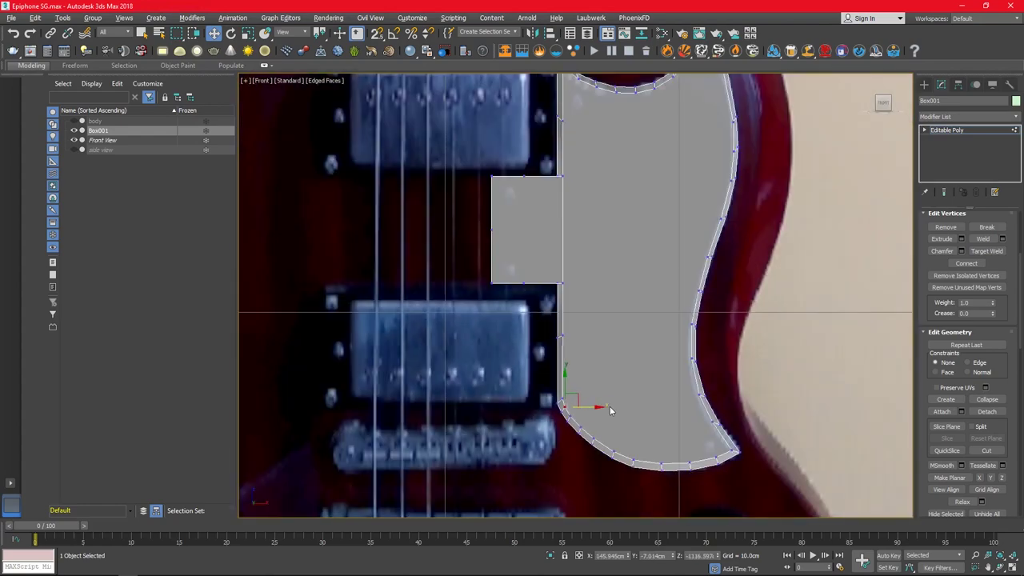
key(4)
click(639, 342)
- Extrude the pickguard face again by about 0.834 cm and orbit to check its thickness
key(alt+w)
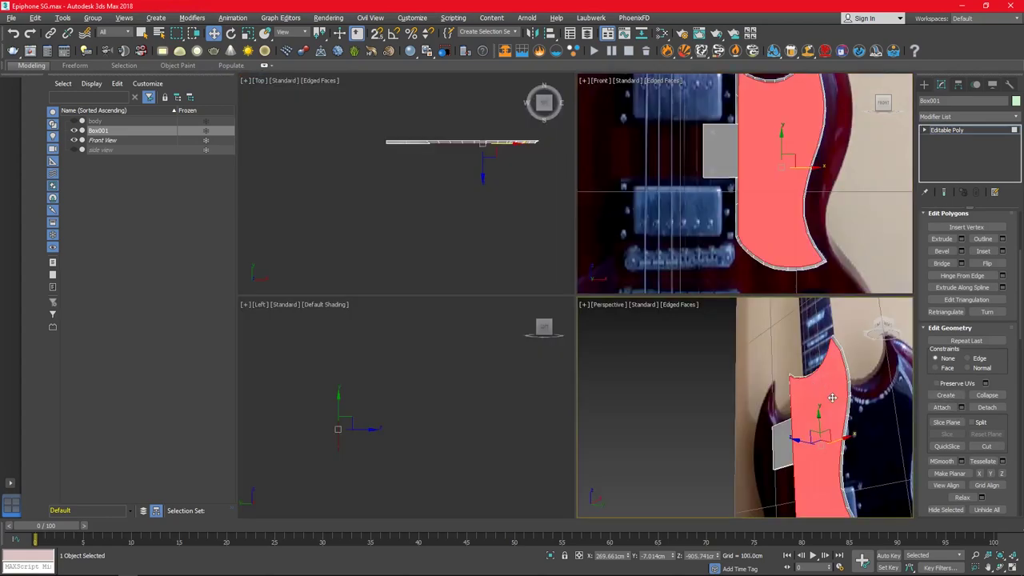
key(alt+w)
key(t)
key(alt+w)
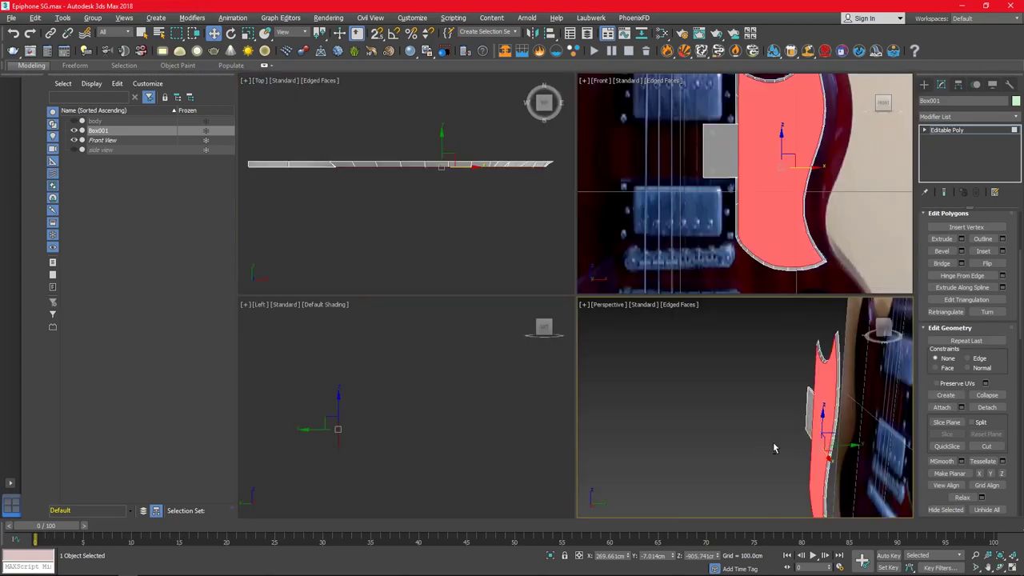
click(961, 239)
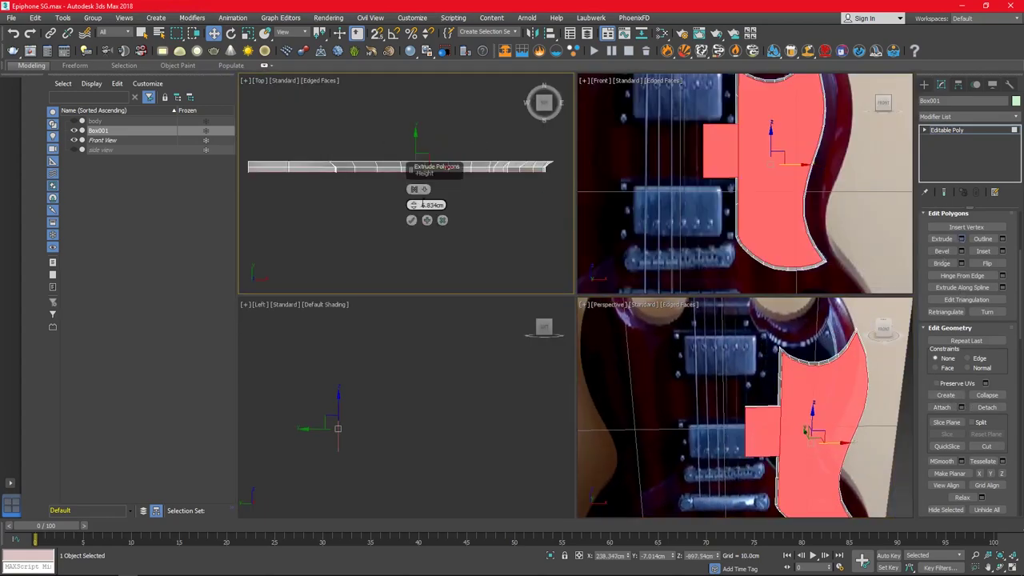
click(411, 221)
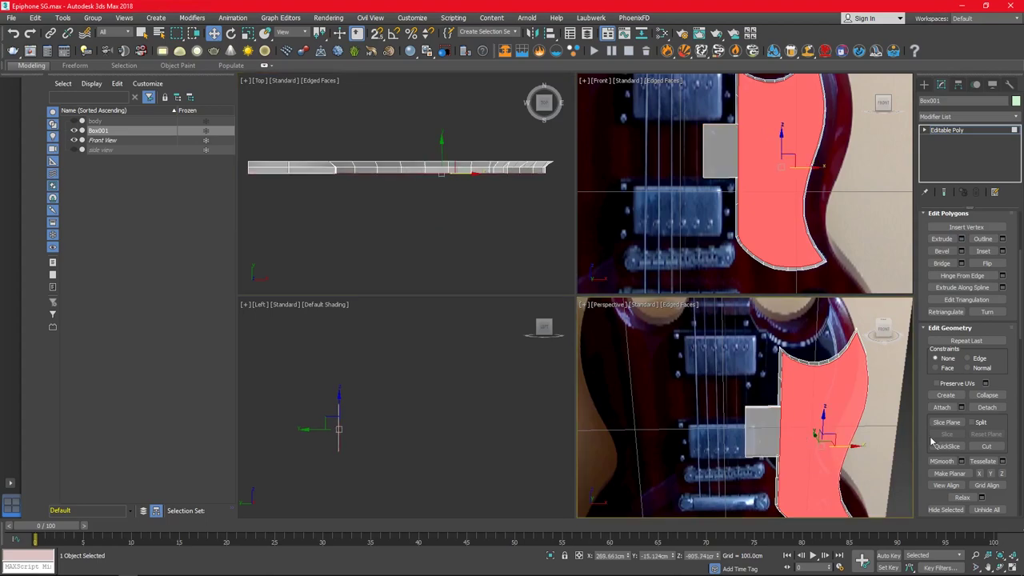
key(alt+w)
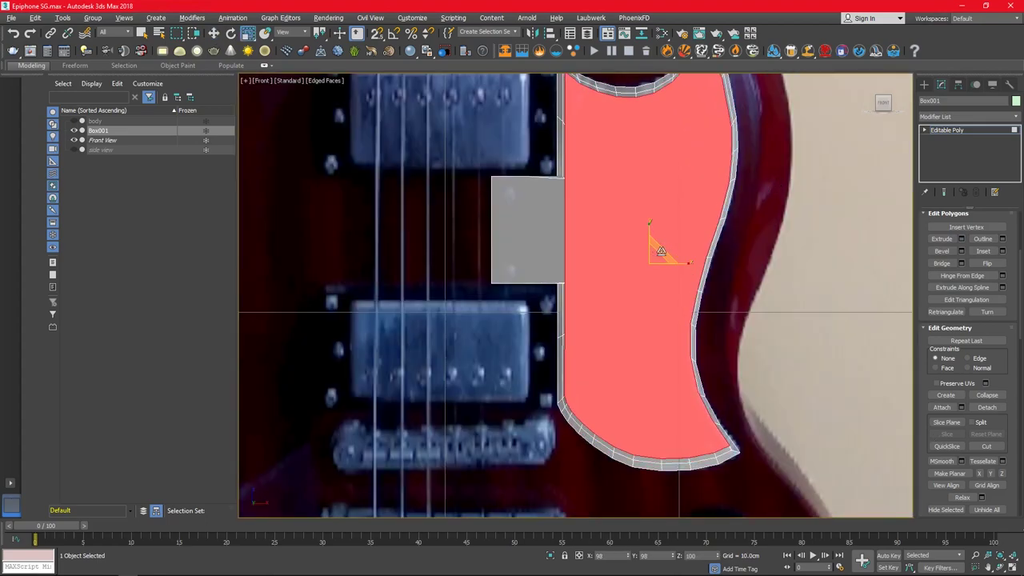
scroll(737, 220, down, 2)
key(alt+w)
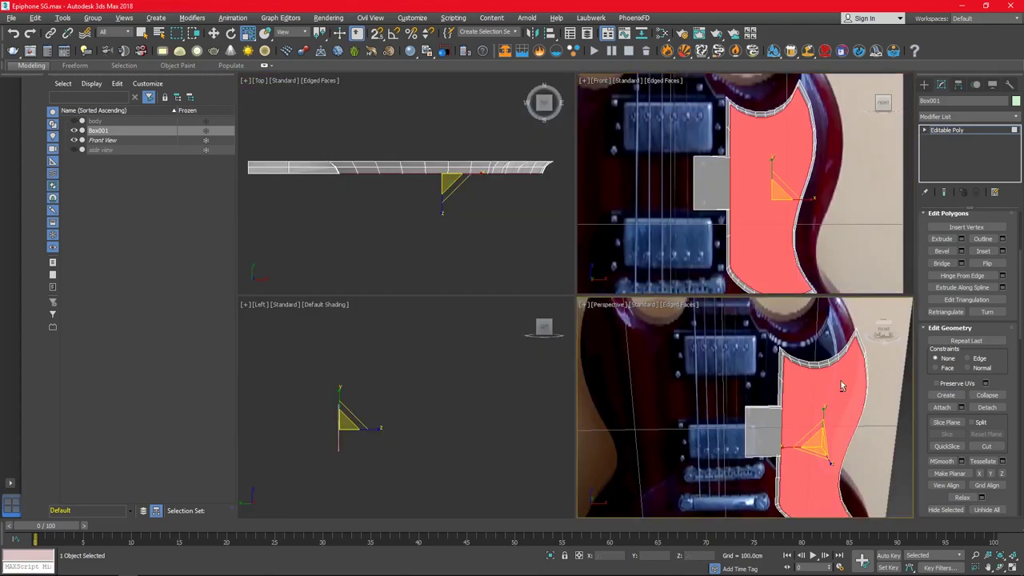
key(alt+w)
mouse_move(723, 280)
alt+middle_down()
mouse_move(655, 344)
mouse_move(688, 376)
alt+middle_up()
- Move the box–pickguard junction vertex onto the pickguard edge and push the right-edge vertices slightly right
key(1)
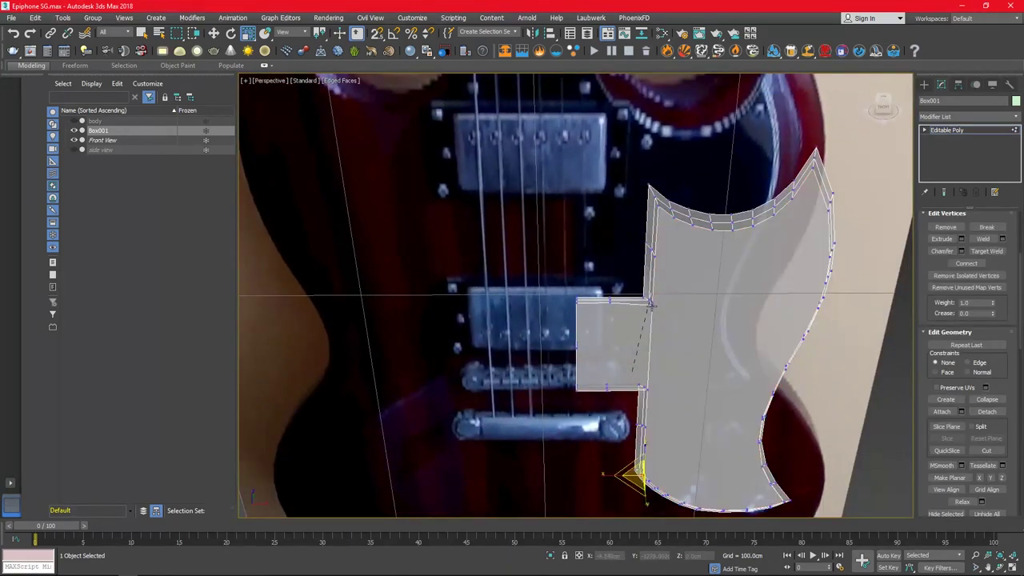
click(610, 302)
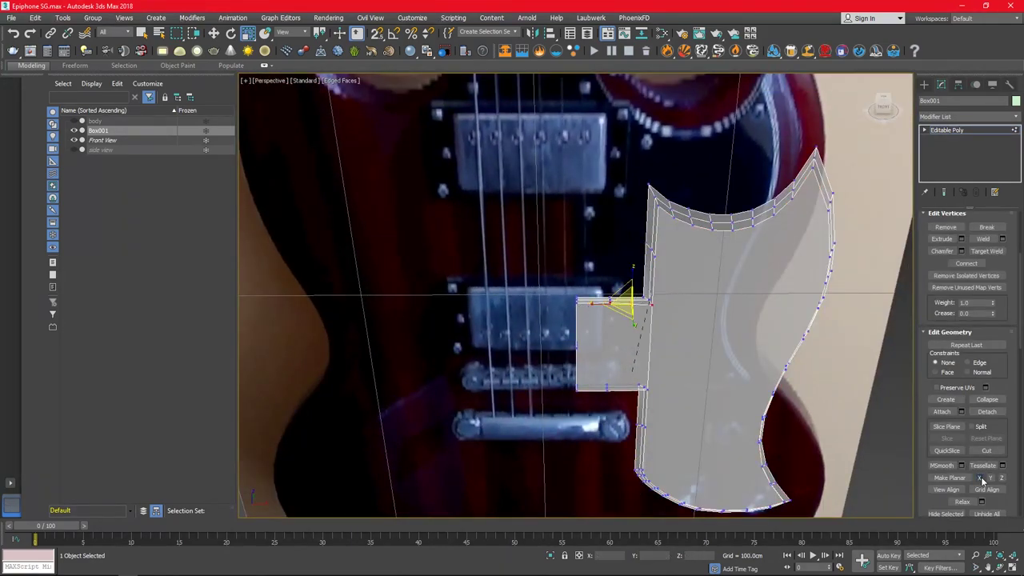
key(alt+w)
key(alt+w)
key(z)
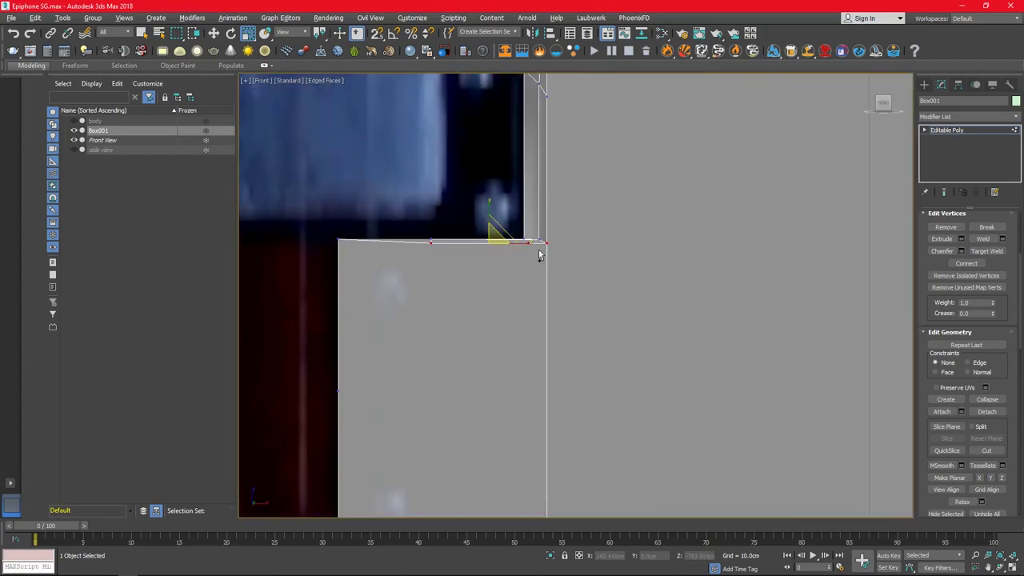
drag(496, 228, 556, 218)
scroll(572, 272, down, 3)
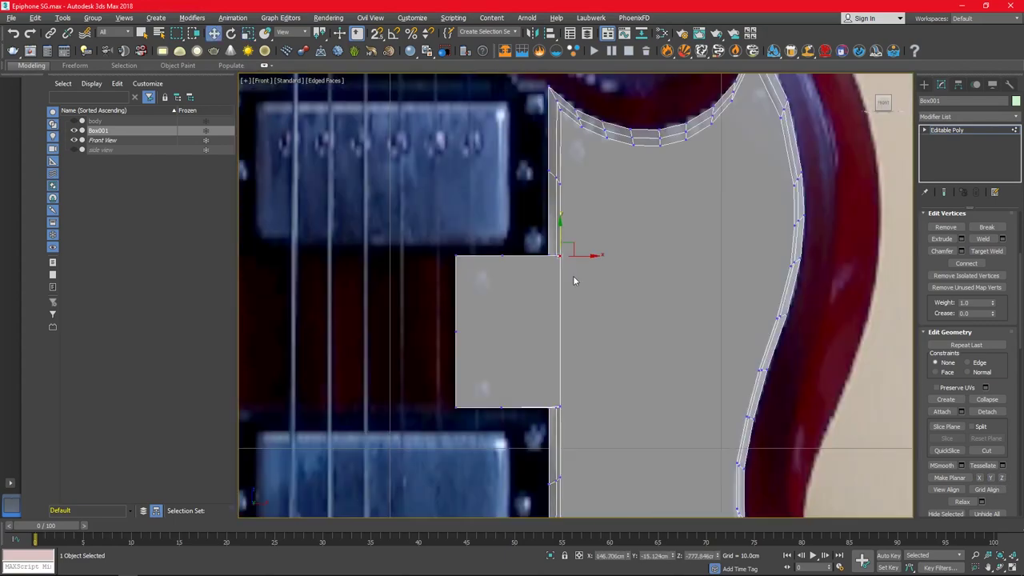
middle_drag(581, 292, 560, 341)
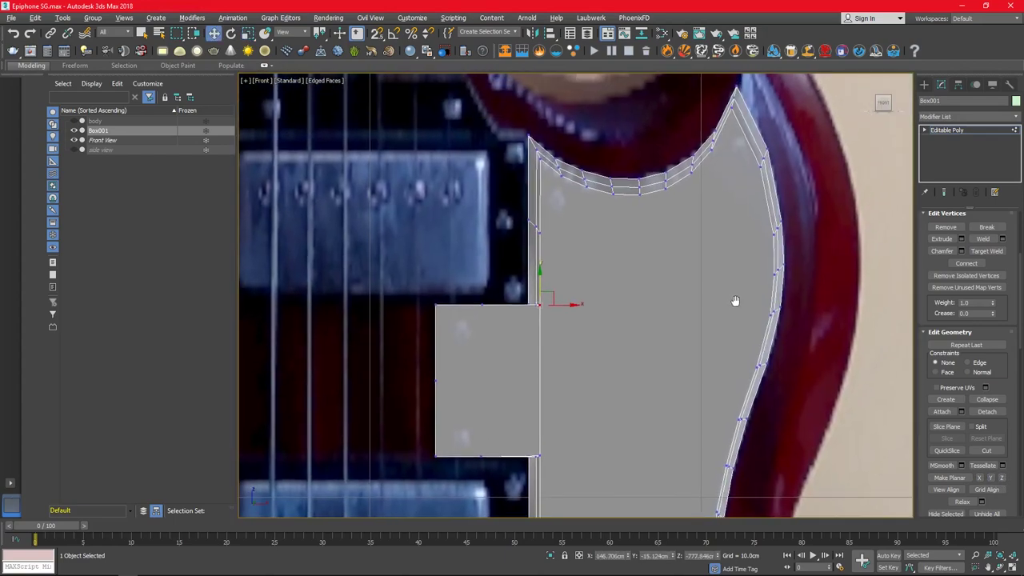
click(538, 456)
middle_drag(541, 433, 541, 366)
mouse_move(572, 424)
middle_down()
mouse_move(573, 336)
mouse_move(600, 421)
middle_up()
drag(541, 102, 549, 111)
- Level the box's top edge by nudging its top-right corner vertex down
scroll(549, 191, up, 6)
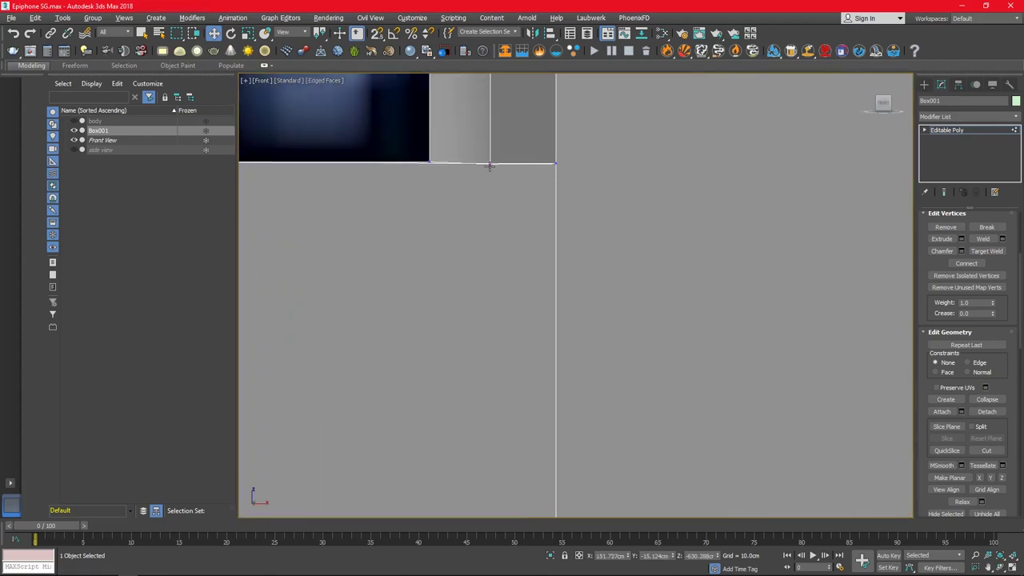
click(556, 161)
scroll(552, 154, up, 2)
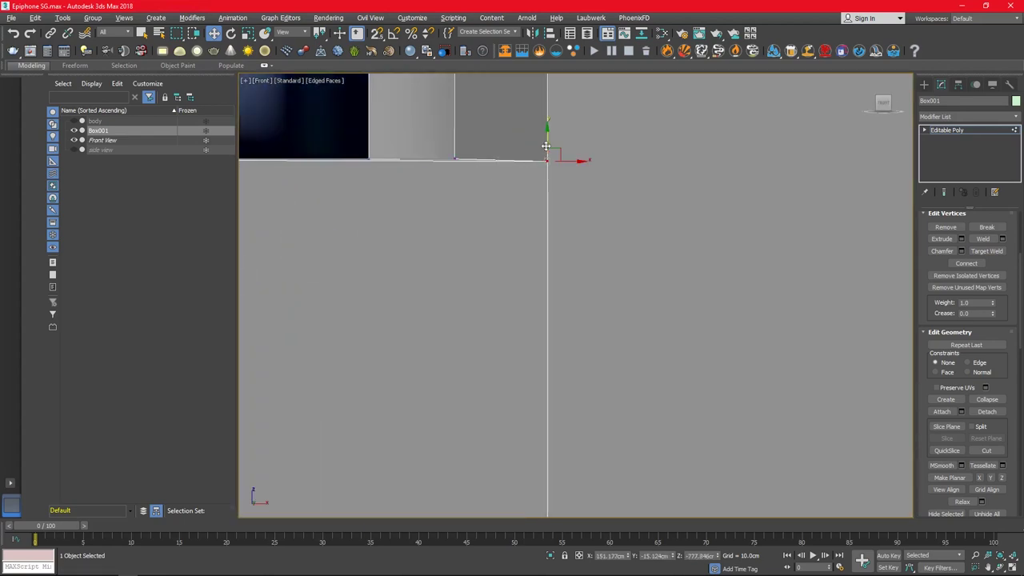
drag(456, 139, 455, 139)
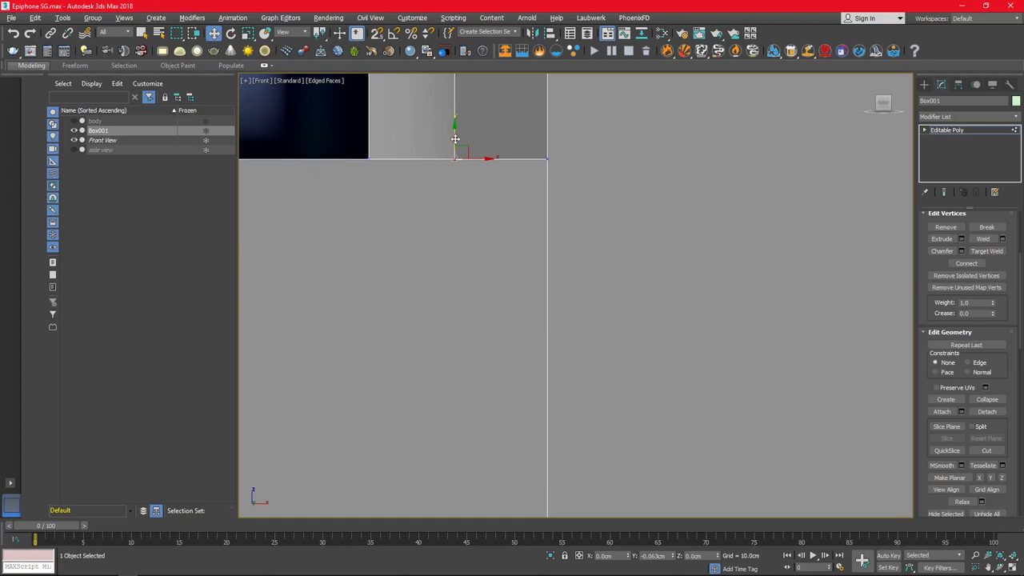
scroll(480, 224, down, 5)
scroll(482, 299, up, 5)
drag(614, 271, 618, 281)
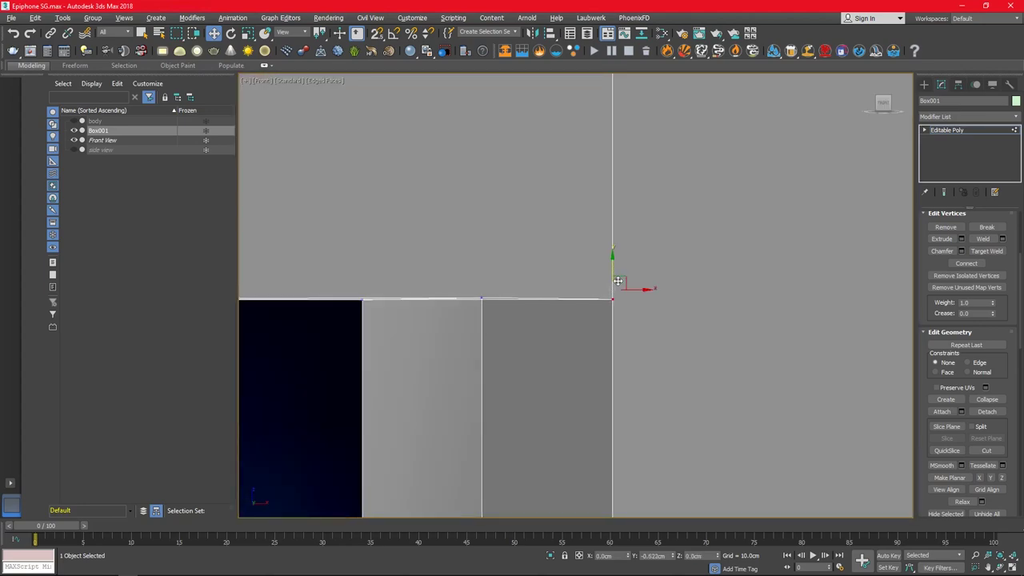
drag(484, 285, 486, 282)
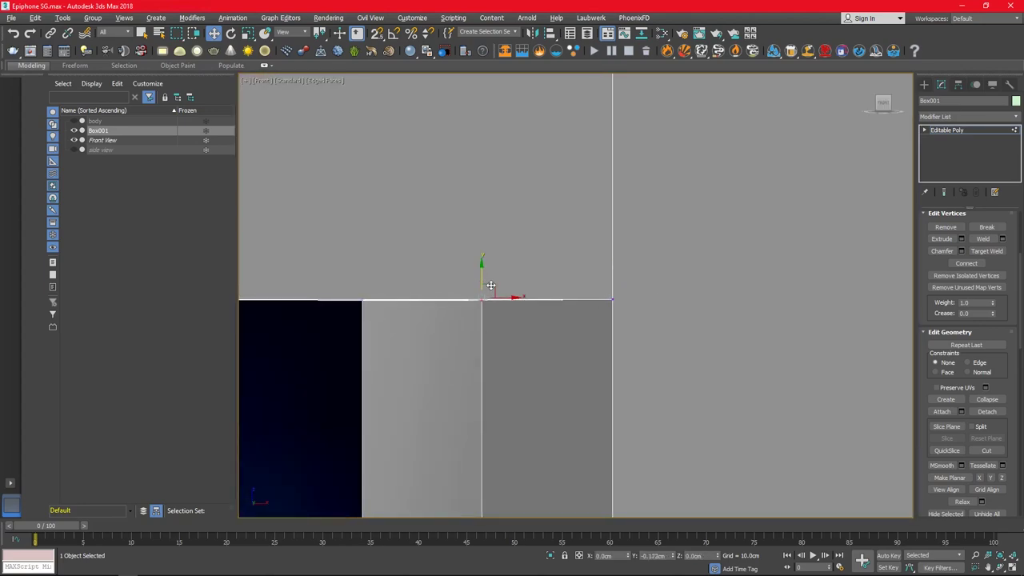
scroll(616, 297, down, 2)
scroll(655, 176, up, 3)
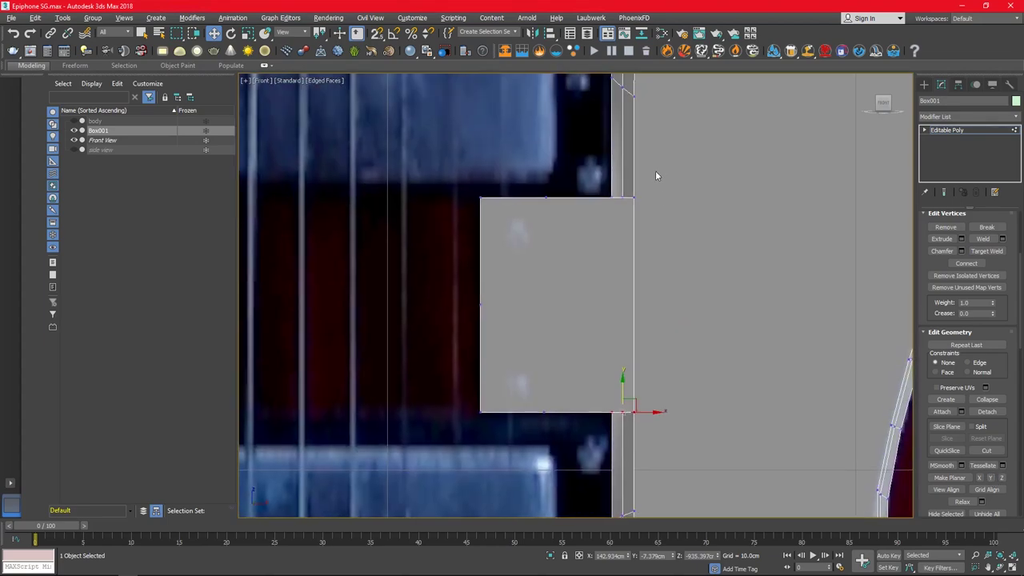
scroll(726, 296, down, 3)
scroll(537, 420, up, 4)
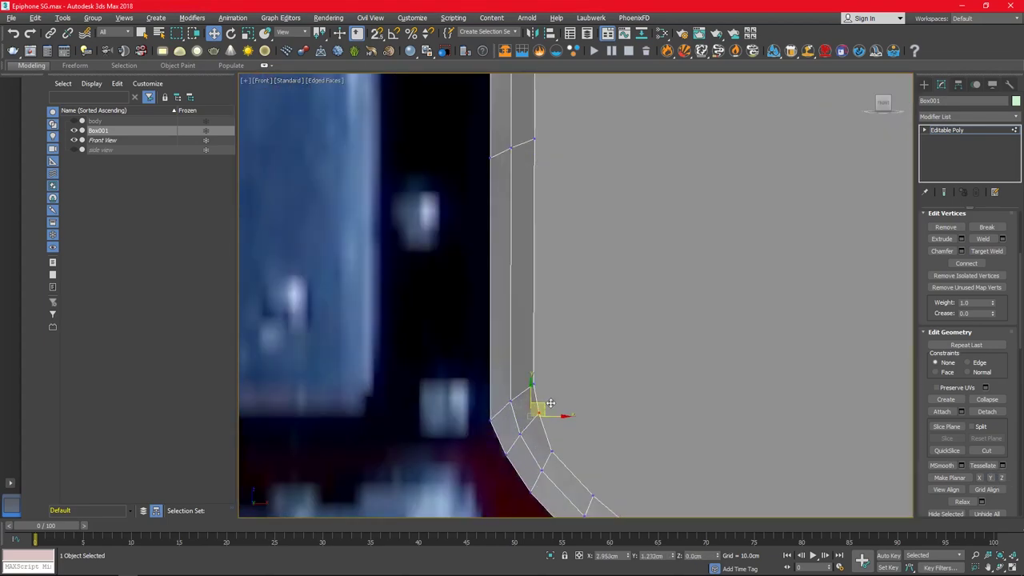
- Slide rim vertices down and left so they follow the guitar body's curve
drag(550, 404, 552, 444)
scroll(645, 336, down, 3)
scroll(632, 400, up, 4)
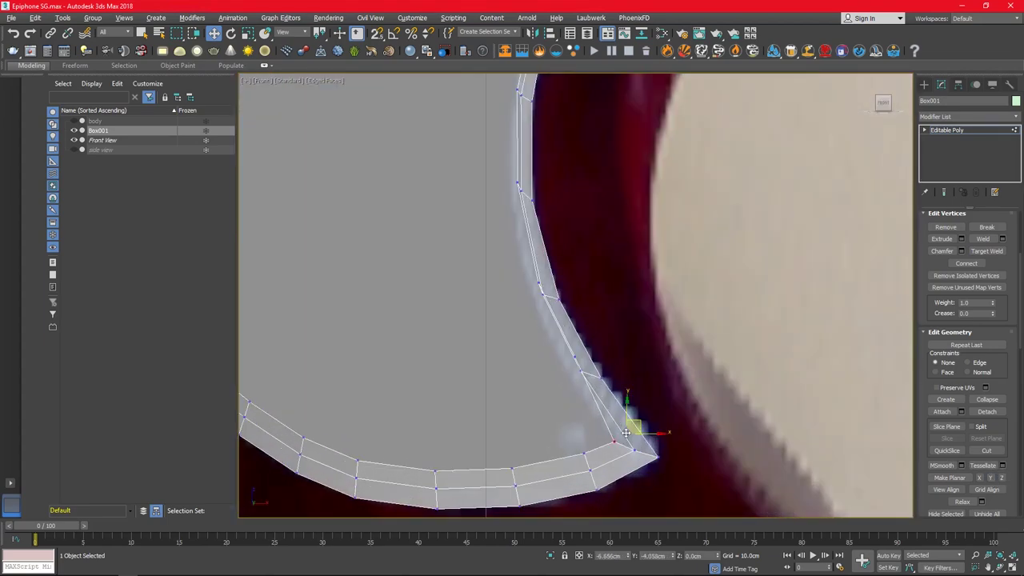
drag(575, 354, 570, 353)
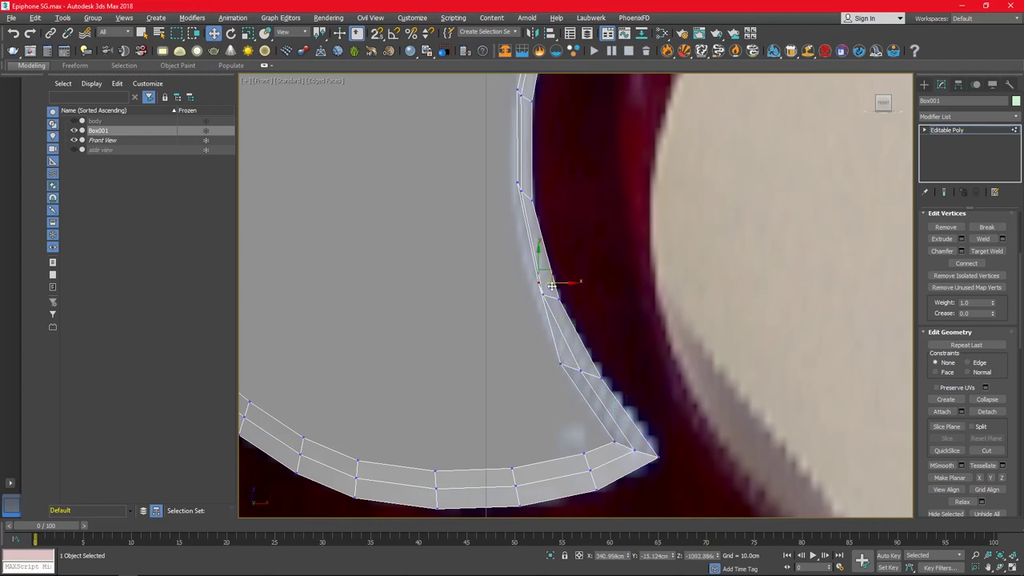
drag(552, 285, 542, 282)
- Inspect the curved rim strip and its pointed corner, then switch to Edge mode
mouse_move(539, 282)
middle_down()
mouse_move(560, 252)
mouse_move(570, 292)
middle_up()
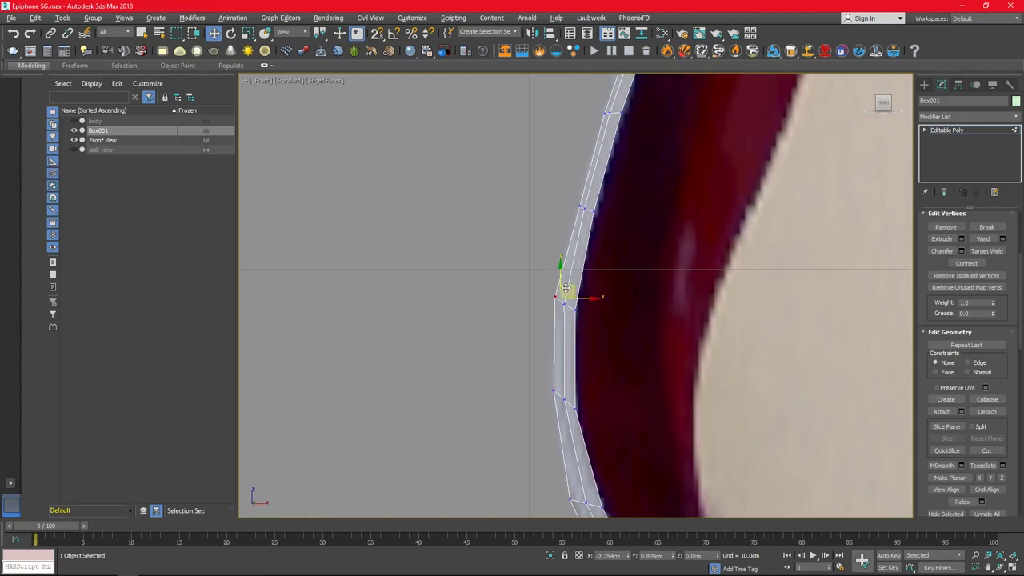
middle_drag(586, 194, 612, 286)
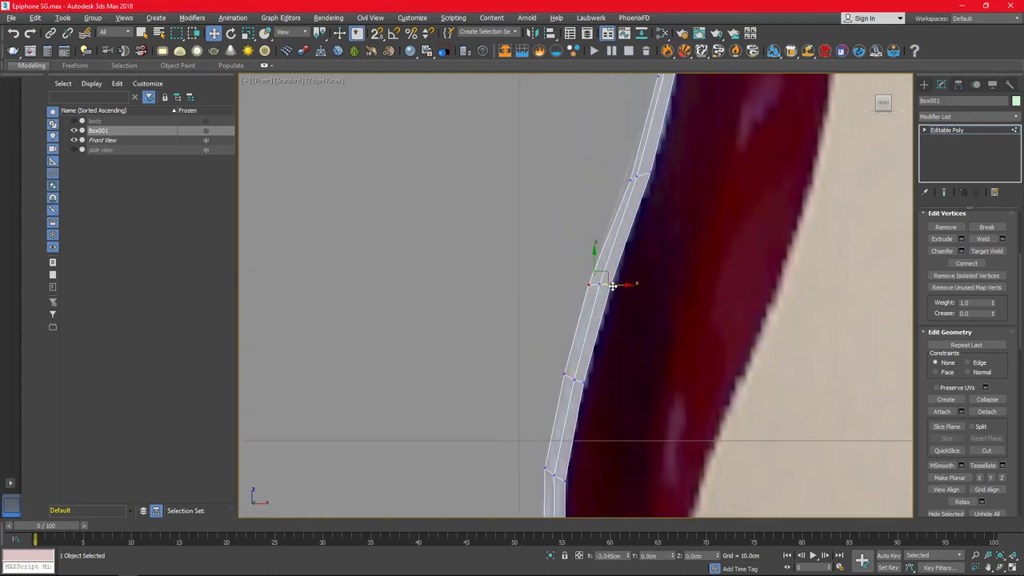
mouse_move(641, 170)
middle_down()
mouse_move(583, 366)
mouse_move(627, 286)
mouse_move(616, 249)
middle_up()
scroll(622, 276, down, 2)
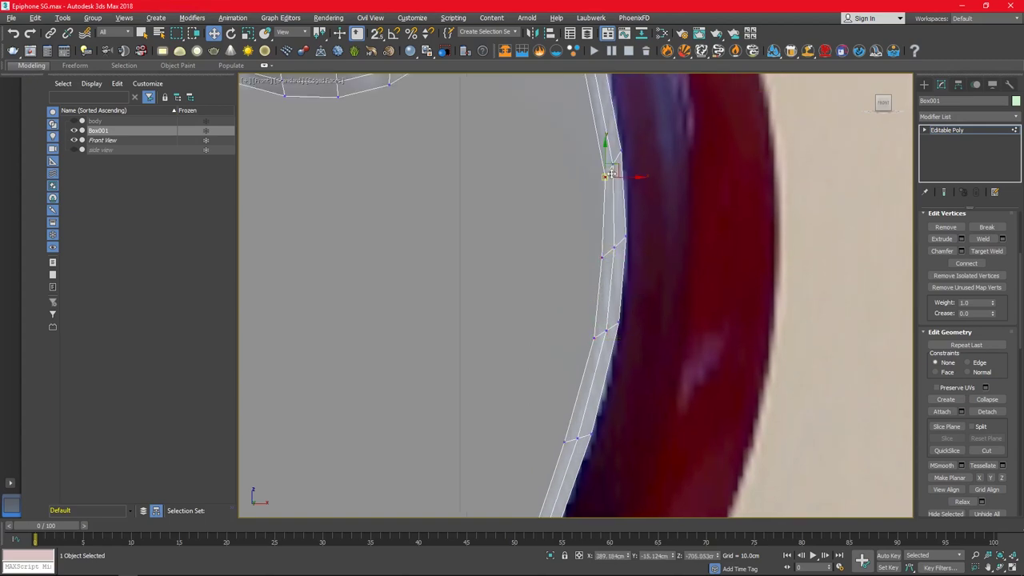
scroll(612, 173, down, 3)
middle_drag(697, 327, 617, 196)
scroll(596, 154, up, 1)
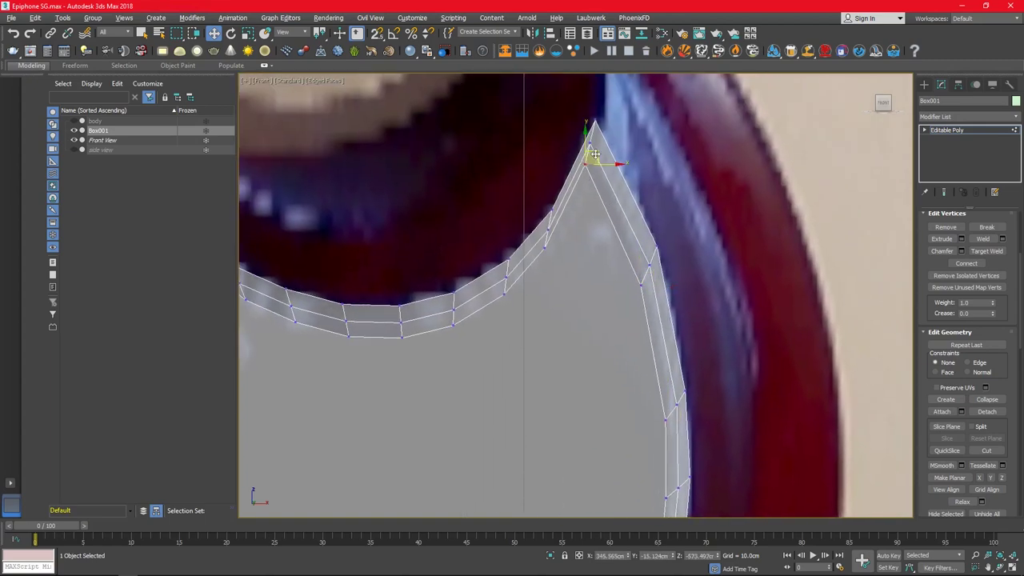
scroll(548, 320, down, 1)
scroll(507, 373, down, 3)
scroll(530, 384, down, 2)
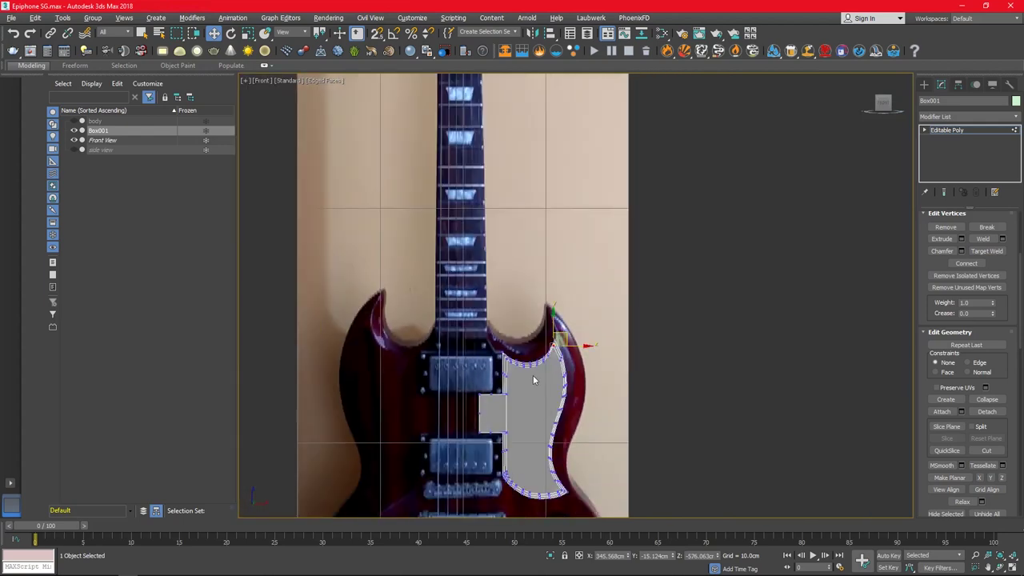
scroll(533, 380, up, 2)
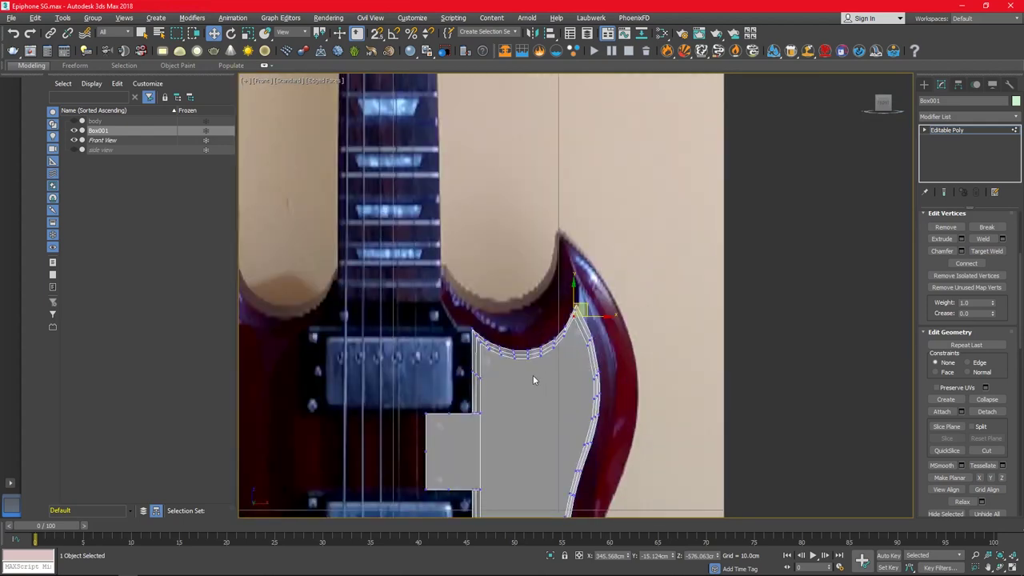
key(2)
scroll(964, 360, up, 3)
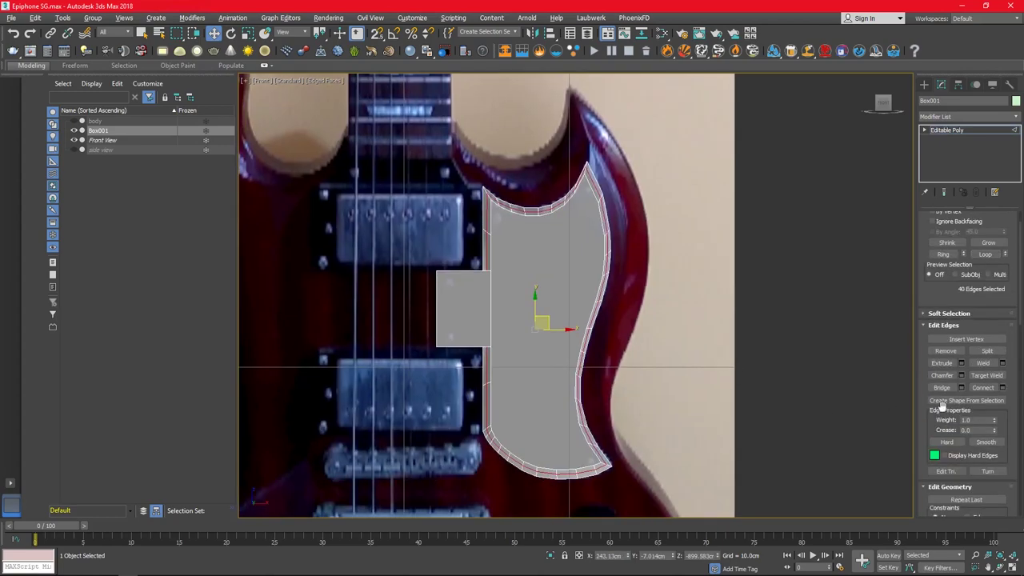
- Chamfer the pickguard's border edges by 4.32 cm
click(962, 375)
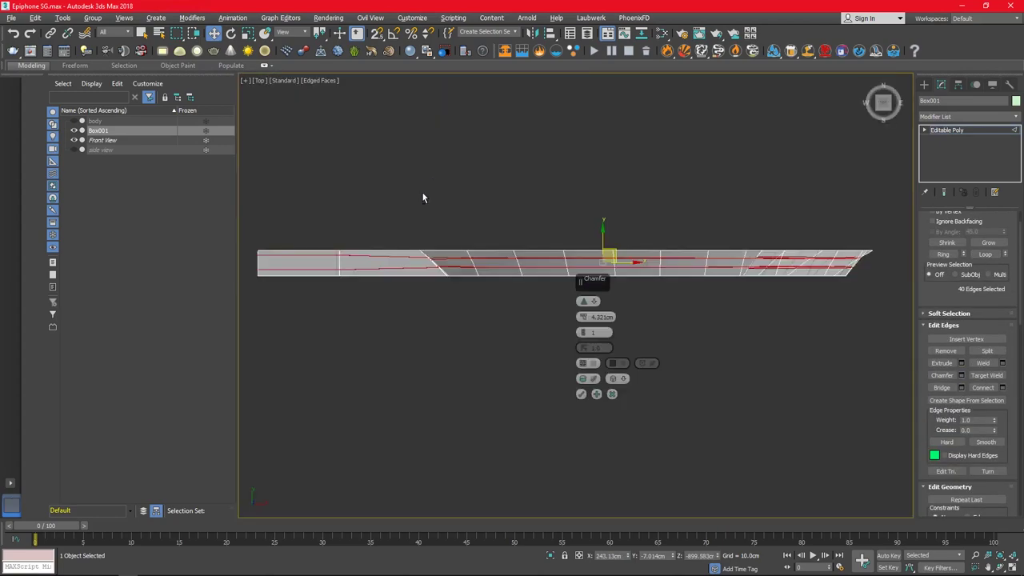
key(t)
key(Escape)
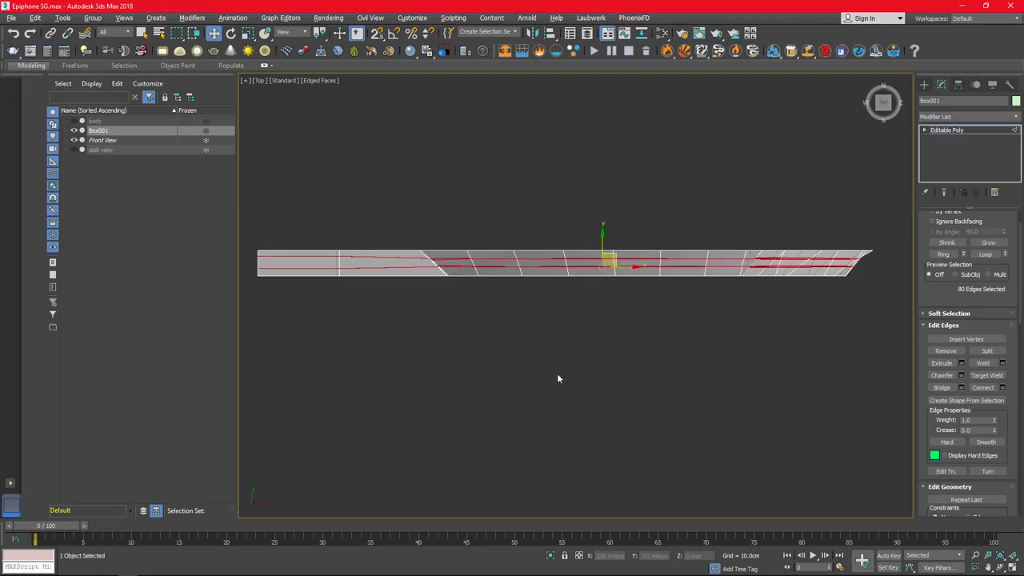
- In Top view, move chamfered rim vertices along Y and scale a vertex column
key(1)
scroll(282, 273, up, 5)
drag(334, 237, 352, 285)
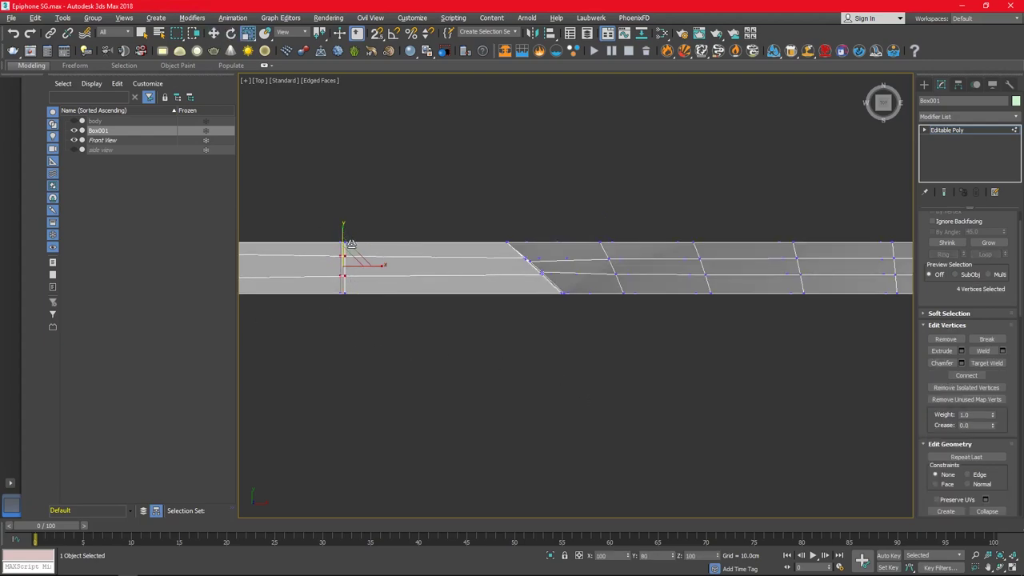
scroll(496, 271, up, 3)
drag(521, 240, 476, 292)
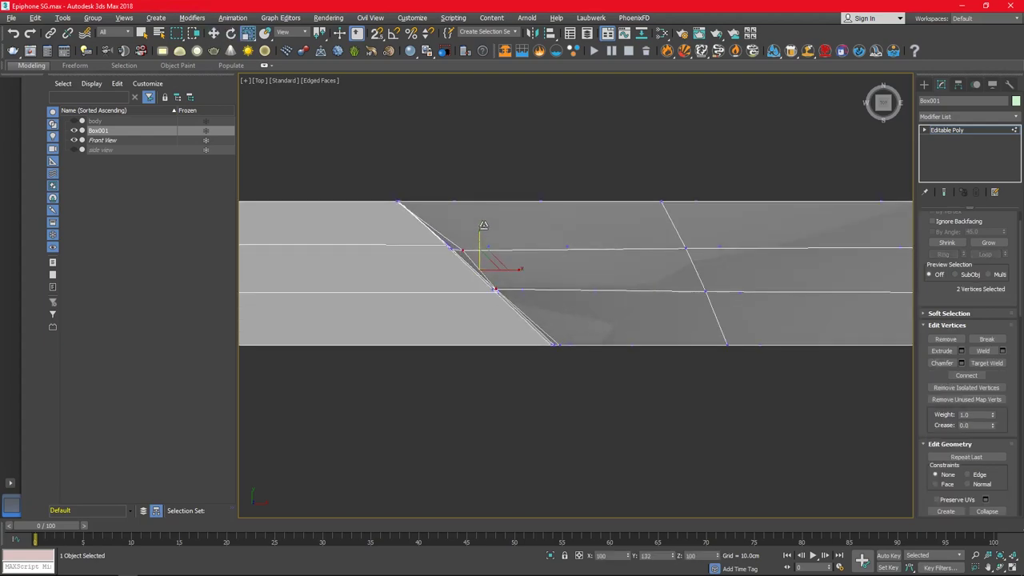
mouse_move(482, 244)
mouse_down()
mouse_move(482, 226)
mouse_move(468, 217)
mouse_move(504, 340)
mouse_up()
click(496, 285)
scroll(507, 277, down, 5)
scroll(480, 288, up, 2)
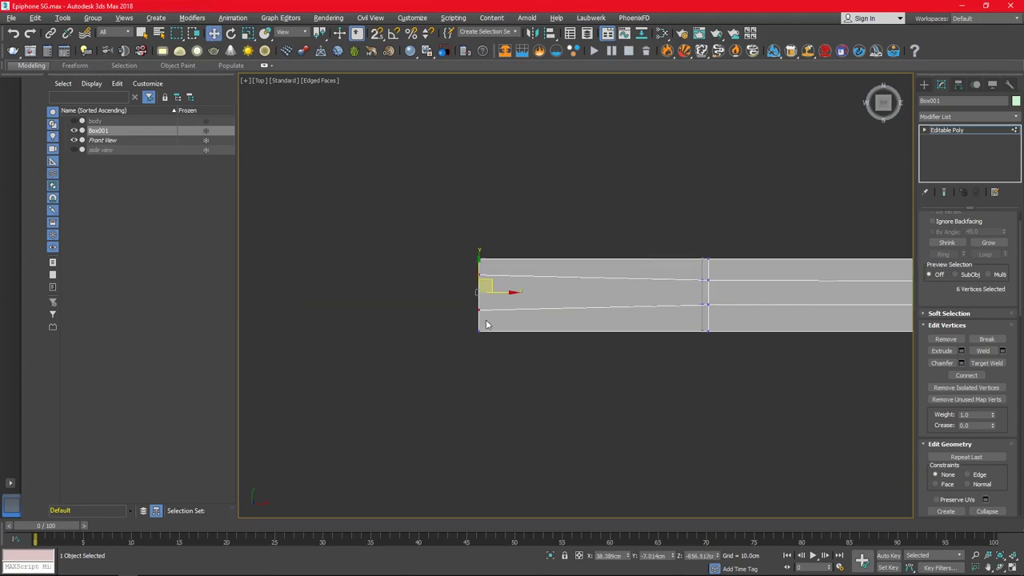
key(r)
- Exit vertex editing and maximize the Perspective view on the whole pickguard
key(1)
key(alt+w)
click(527, 369)
key(alt+w)
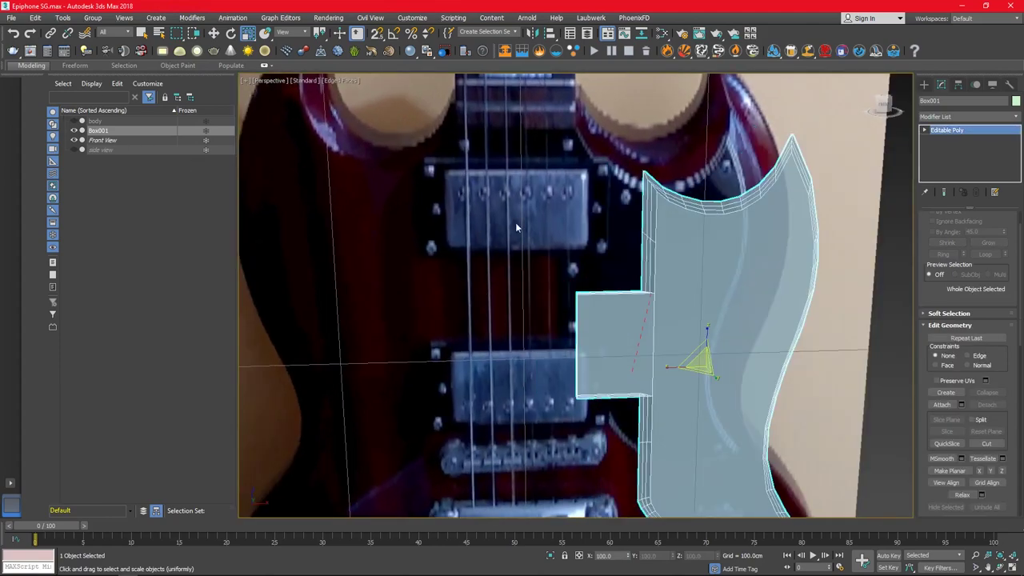
- Align the left-notch vertices to one X position and slide them left onto the box edge
key(1)
key(f)
scroll(480, 240, up, 8)
drag(559, 240, 455, 293)
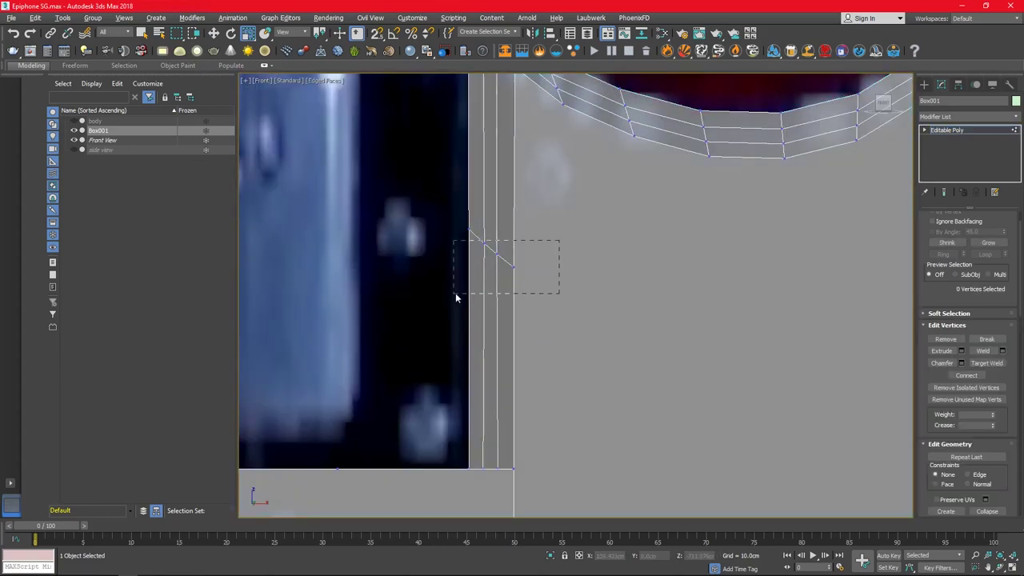
key(w)
drag(498, 256, 514, 254)
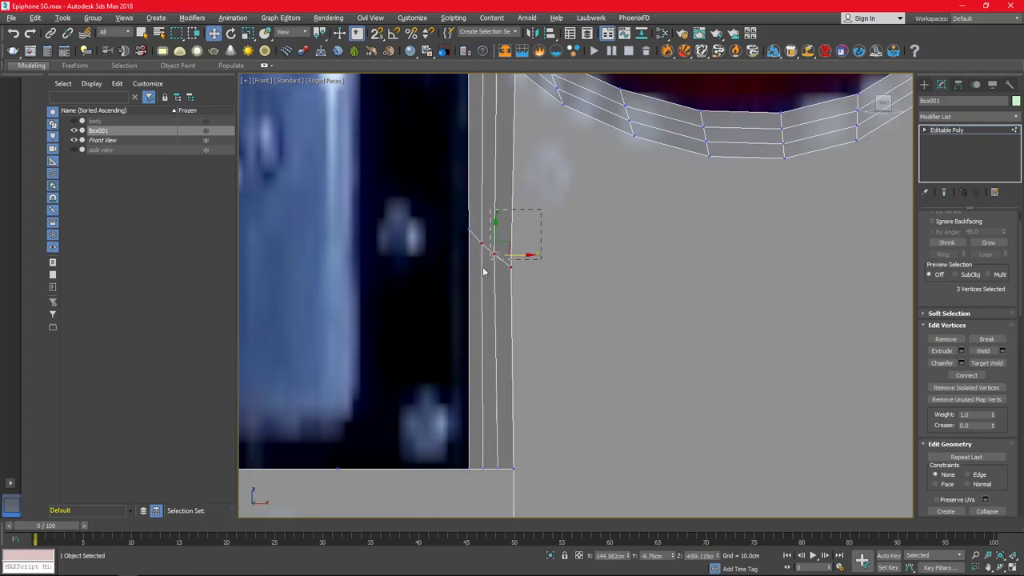
scroll(1000, 448, down, 5)
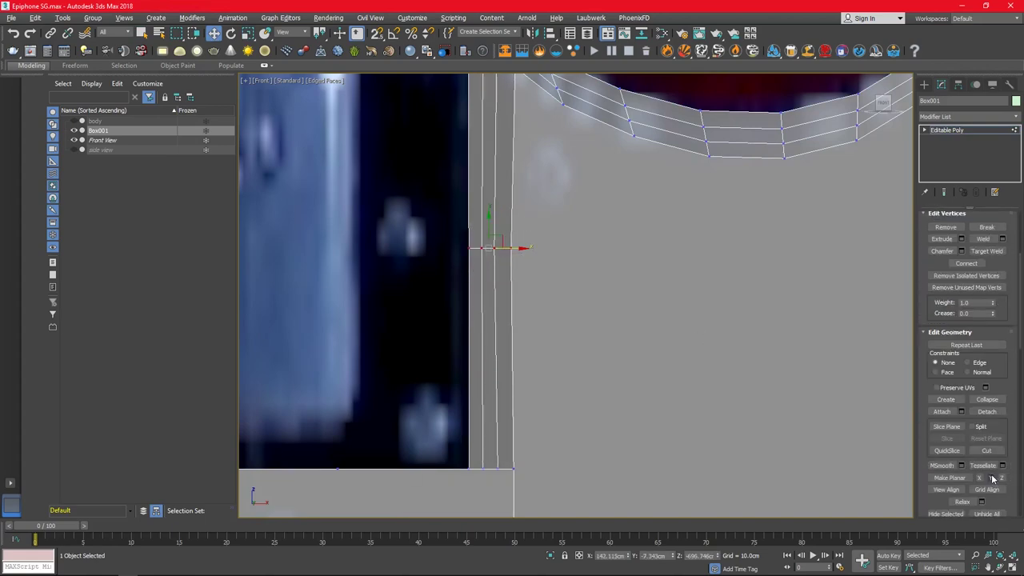
click(981, 478)
drag(510, 250, 491, 250)
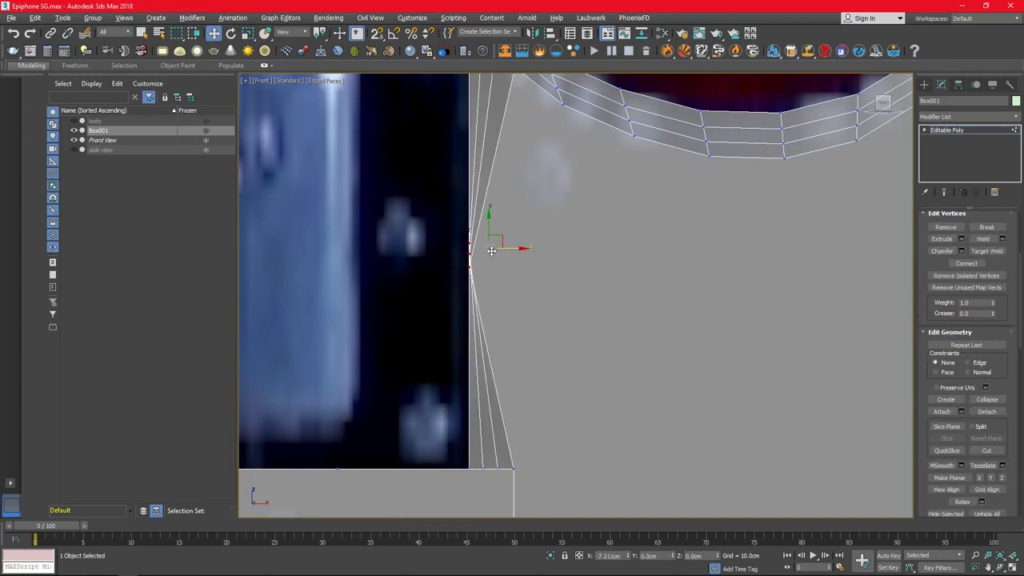
- Reposition the notch corner vertices along the pickguard's straight left edge
scroll(454, 498, down, 5)
mouse_move(608, 229)
middle_down()
mouse_move(578, 165)
mouse_move(590, 251)
middle_up()
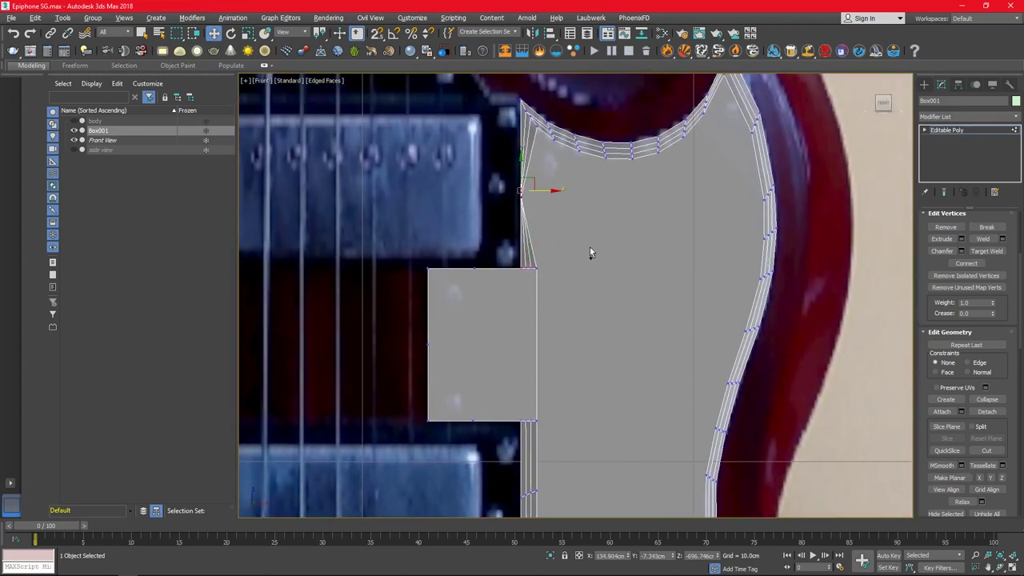
scroll(540, 94, down, 2)
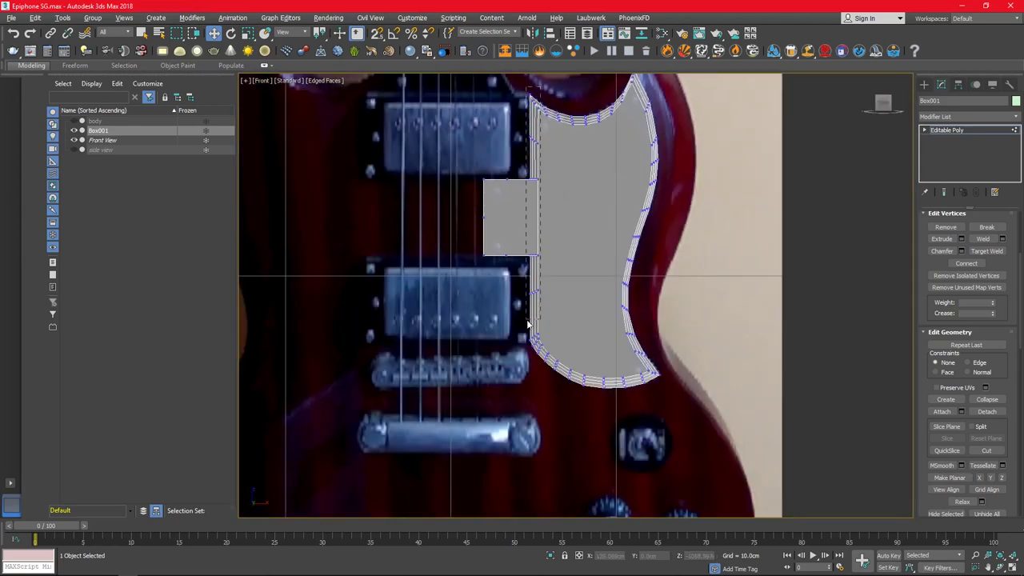
scroll(536, 340, up, 4)
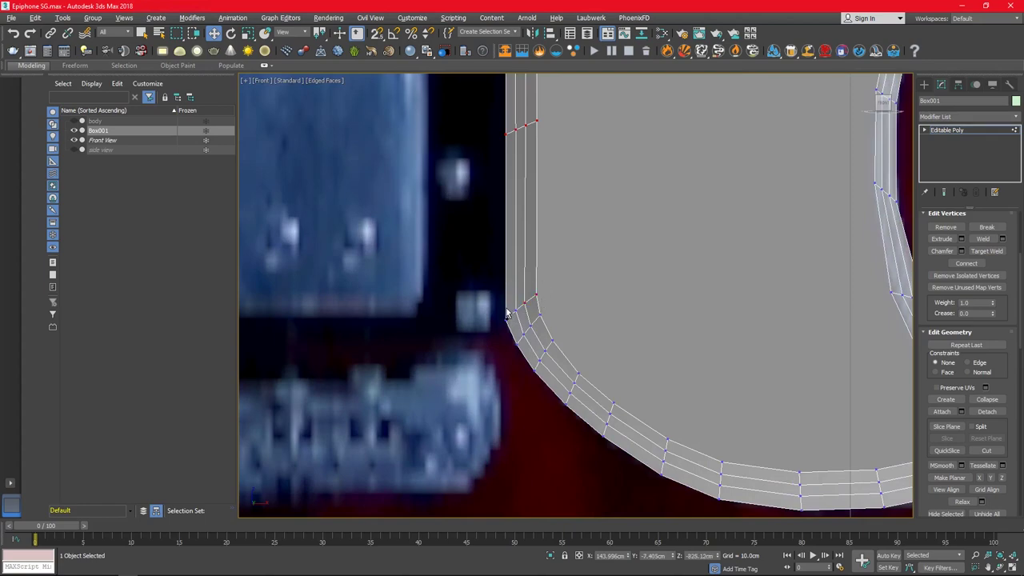
scroll(557, 173, down, 4)
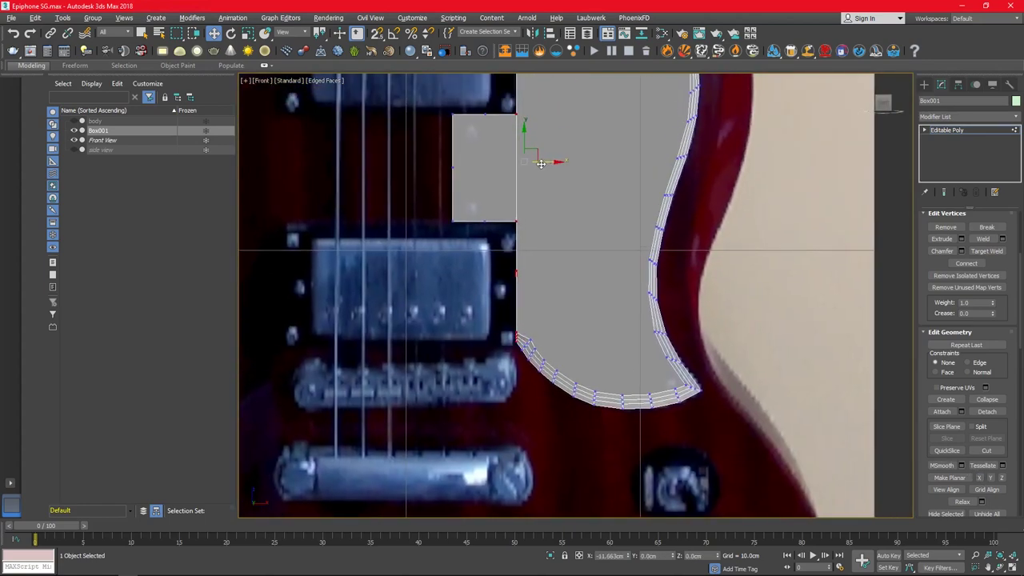
scroll(518, 333, up, 4)
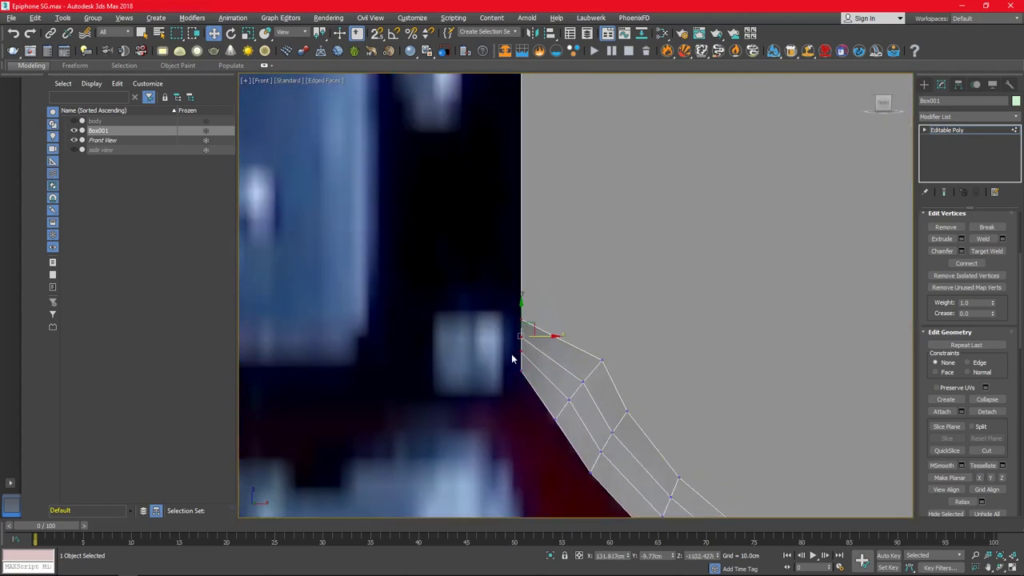
drag(512, 359, 551, 255)
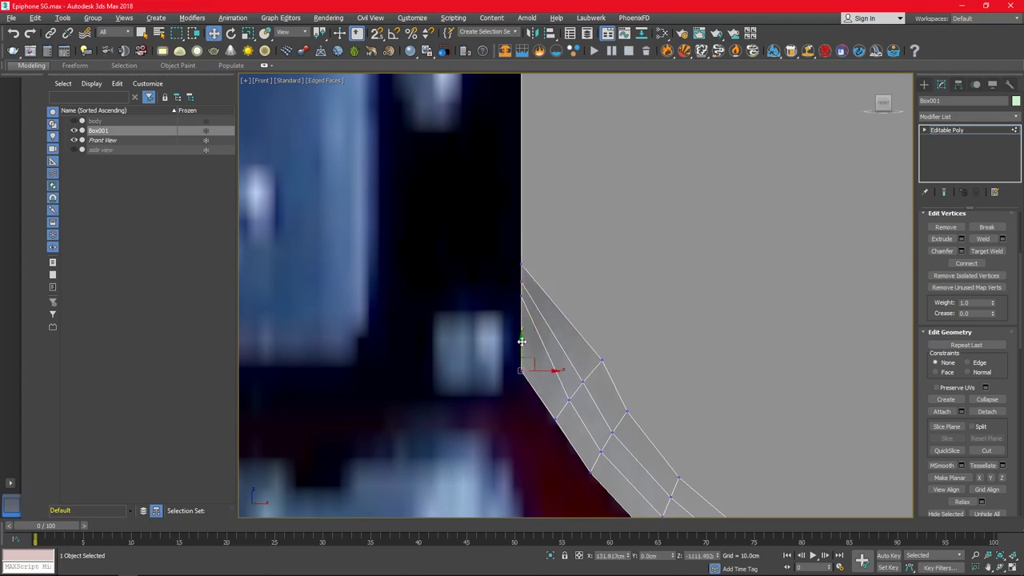
drag(522, 341, 538, 199)
key(ctrl+z)
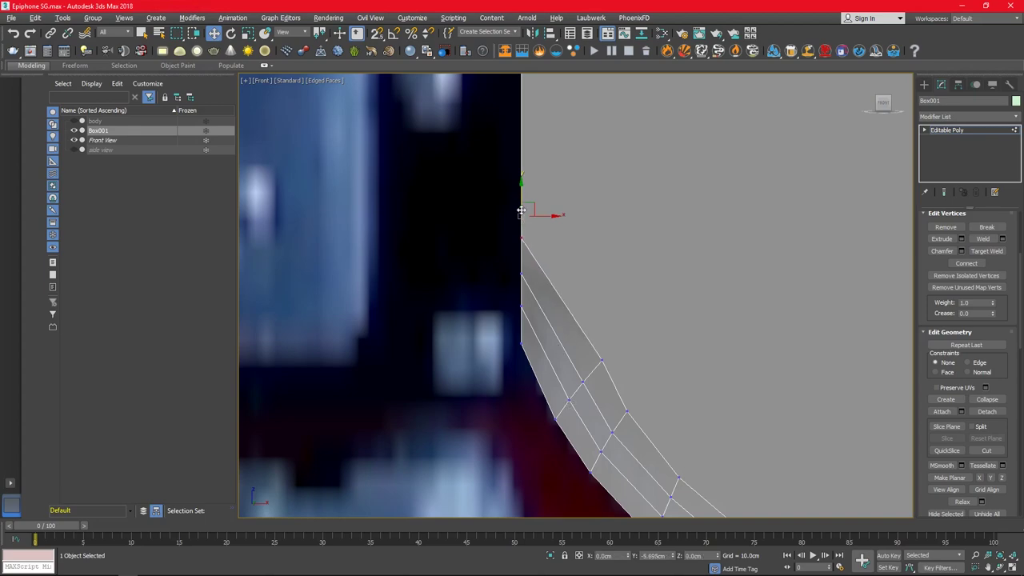
click(569, 402)
drag(584, 375, 604, 360)
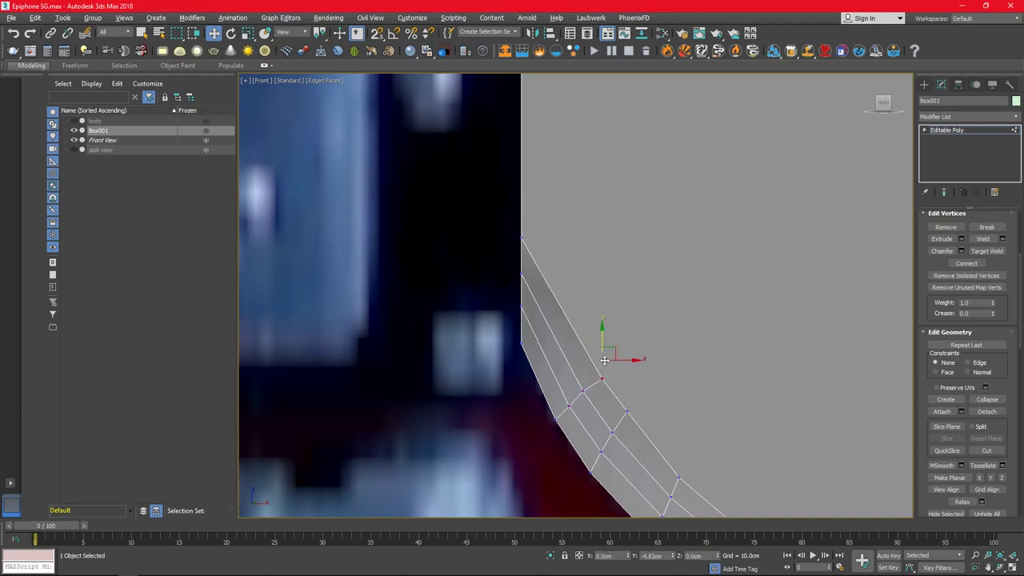
scroll(602, 356, down, 3)
scroll(602, 356, down, 3)
- Use Target Weld from the quad menu on a vertex at the pickguard's top edge
key(alt+w)
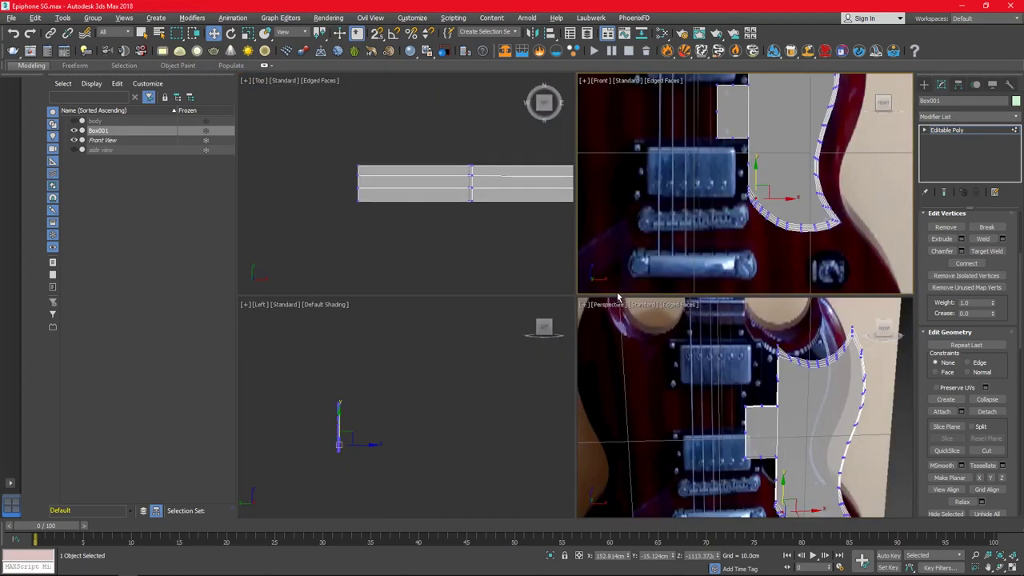
alt+middle_drag(792, 352, 791, 408)
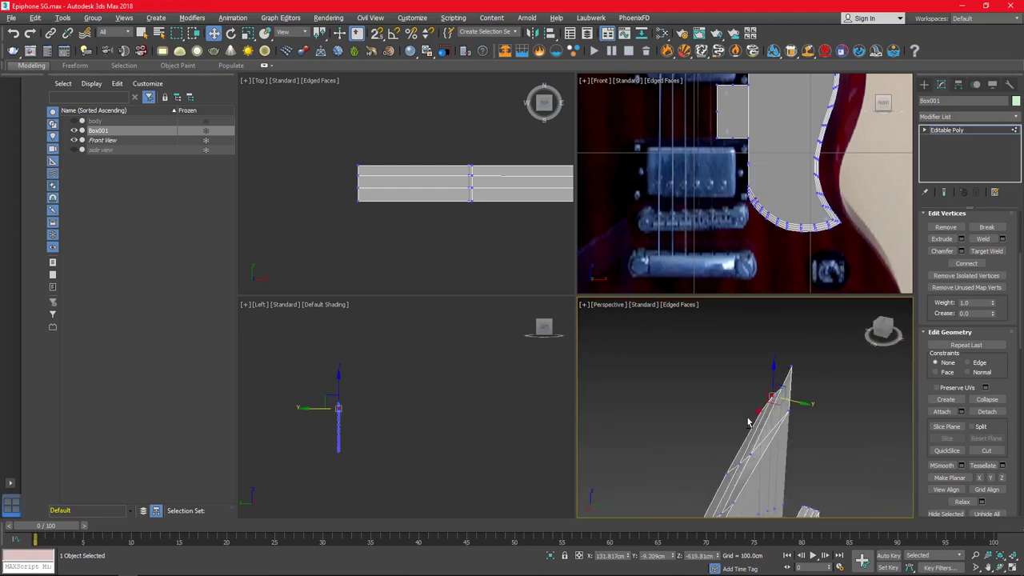
alt+middle_drag(796, 348, 791, 352)
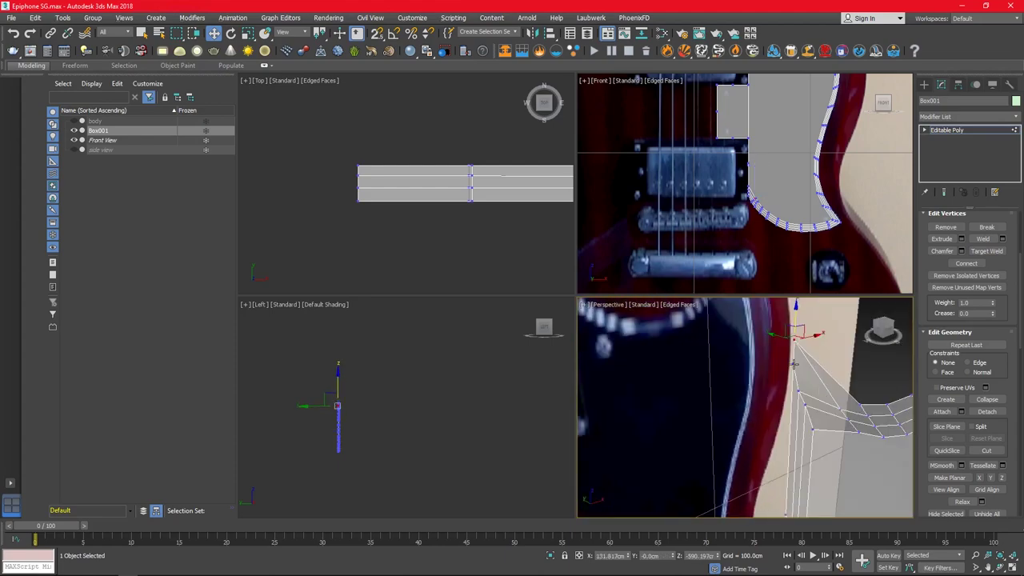
right_click(789, 350)
click(765, 419)
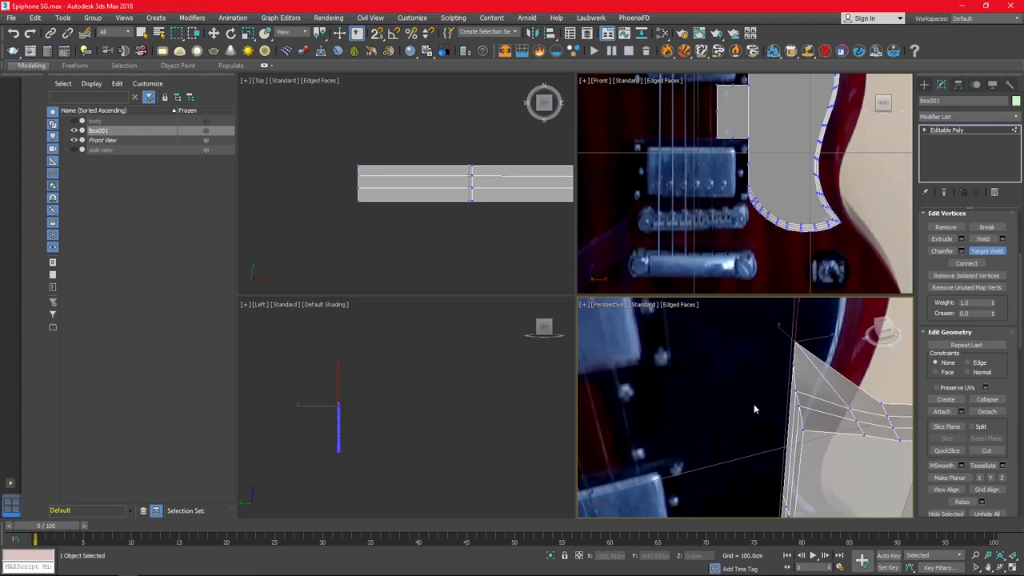
key(w)
click(851, 394)
scroll(767, 152, up, 5)
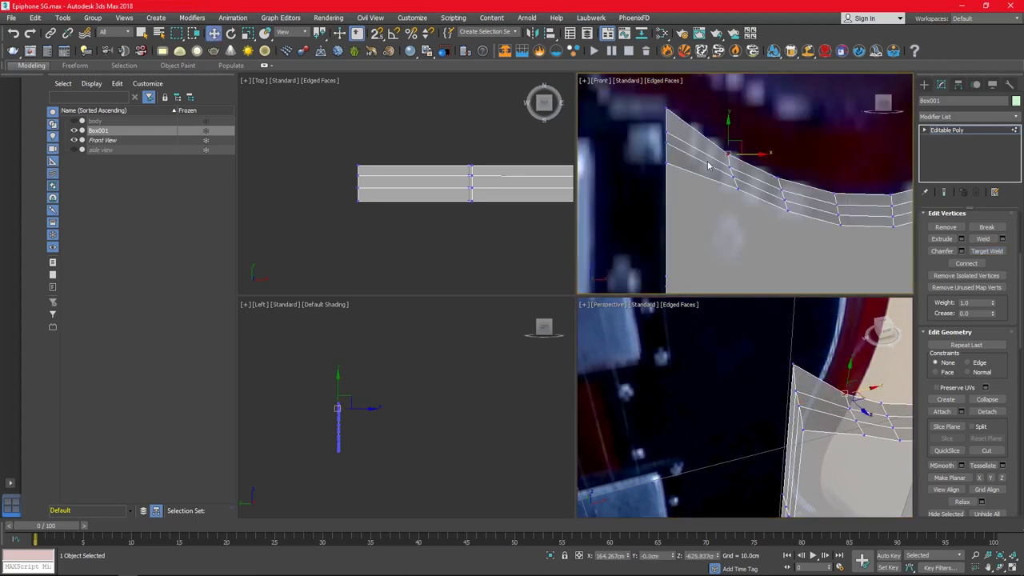
scroll(766, 153, down, 5)
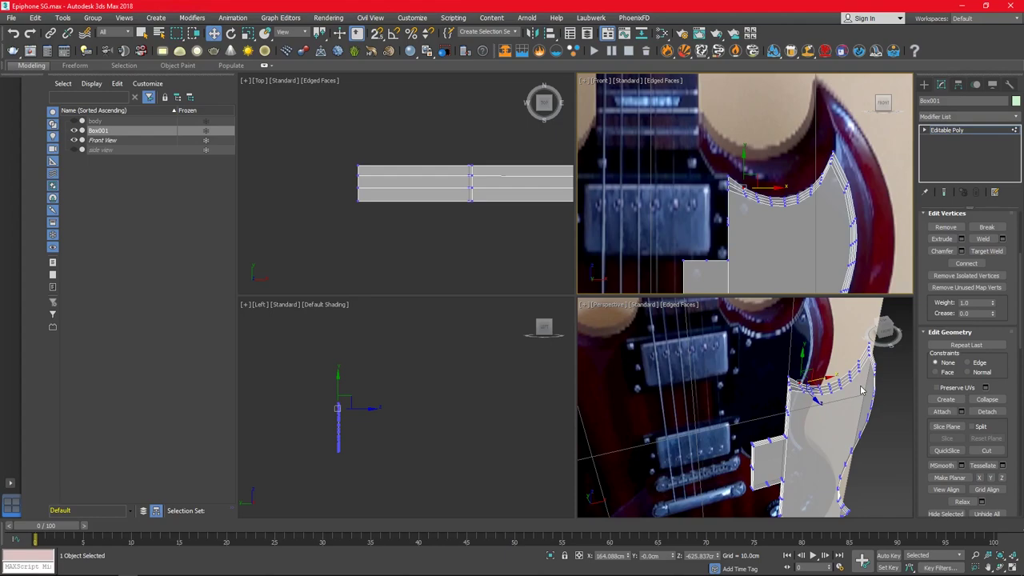
mouse_move(861, 390)
alt+middle_down()
mouse_move(815, 434)
mouse_move(732, 419)
mouse_move(784, 427)
alt+middle_up()
- Check the pickguard's polygon and open-border selections, then unhide the guitar body
key(4)
click(783, 427)
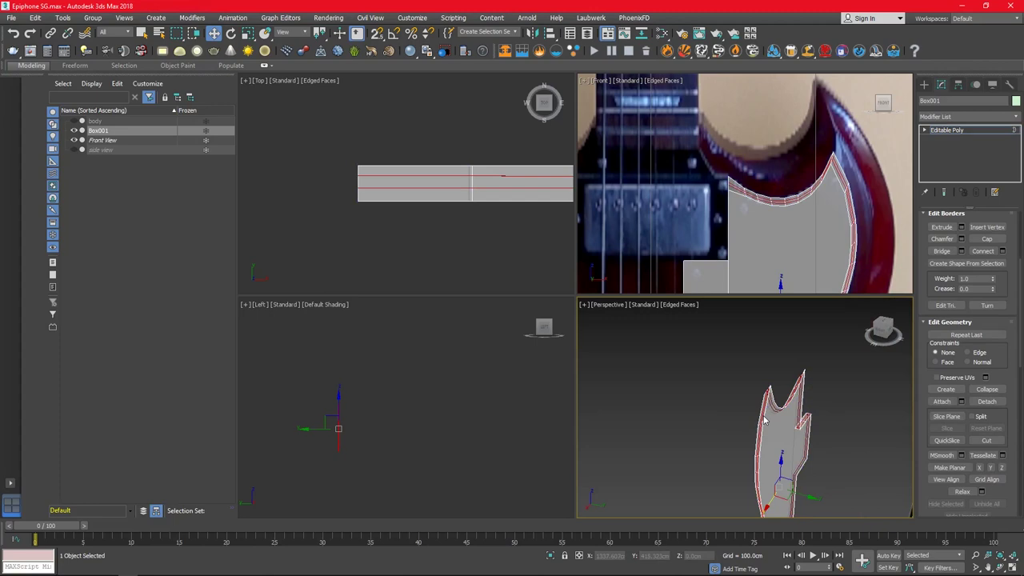
key(3)
click(806, 494)
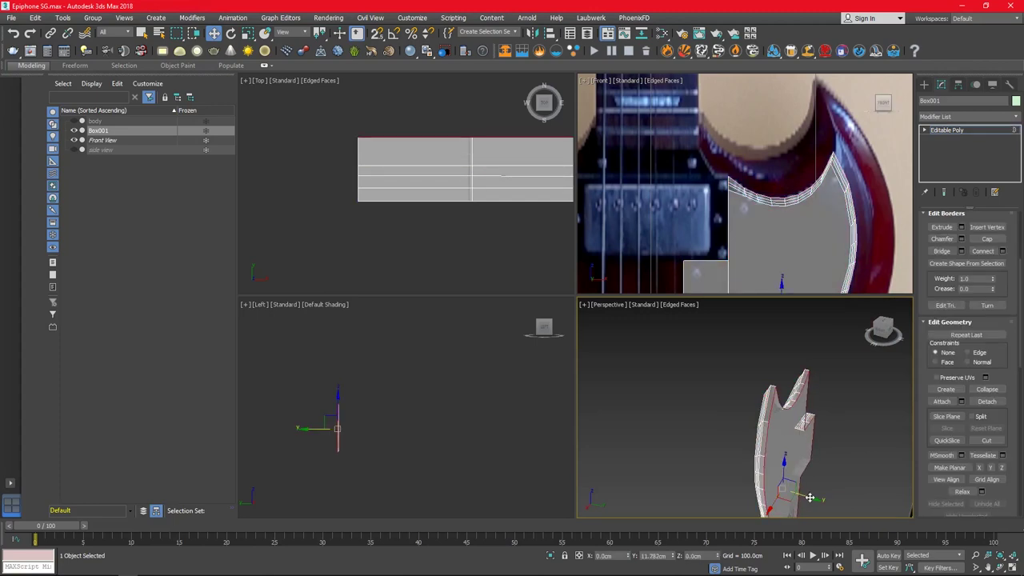
alt+middle_drag(810, 498, 811, 488)
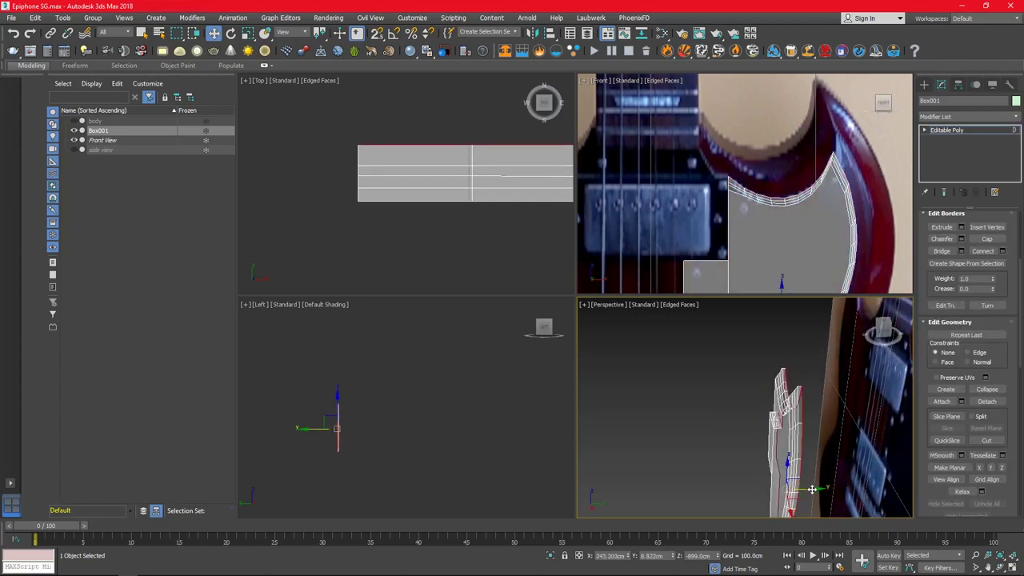
click(726, 466)
key(ctrl+z)
alt+middle_drag(726, 464, 720, 448)
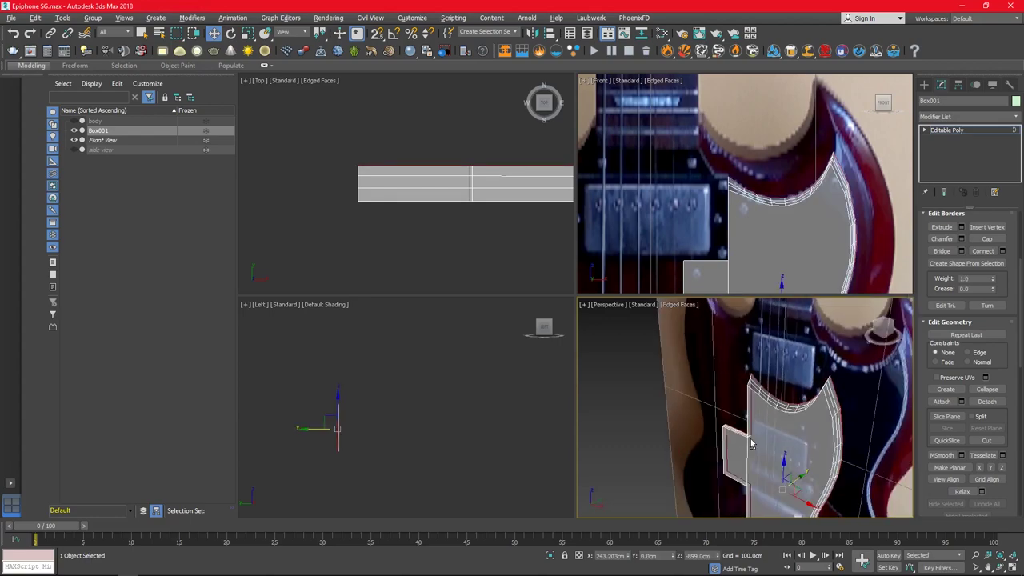
click(73, 121)
- Make the guitar body display opaque with Alt+X
key(3)
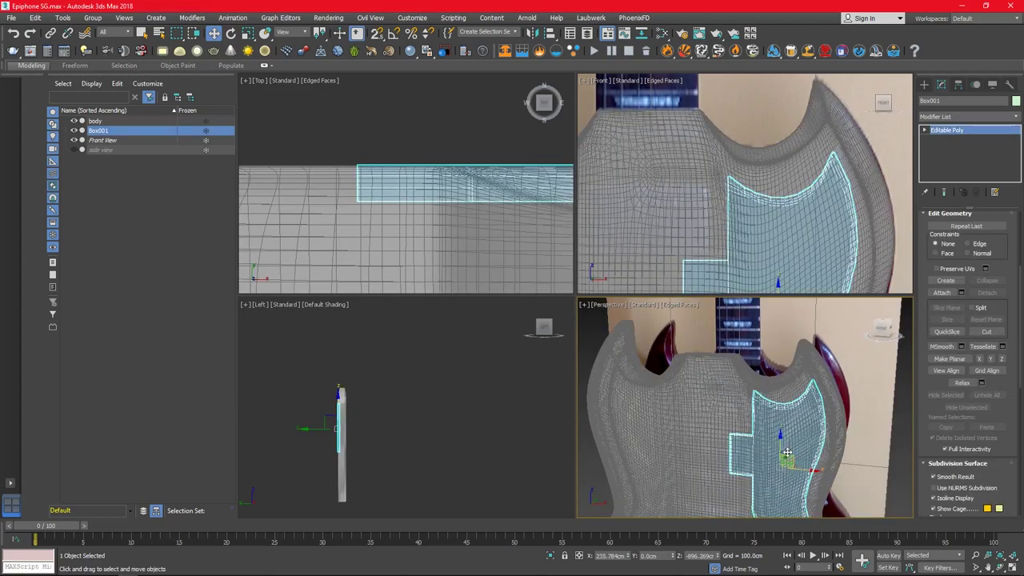
mouse_move(744, 367)
alt+middle_down()
mouse_move(821, 432)
mouse_move(740, 468)
mouse_move(642, 424)
mouse_move(720, 432)
mouse_move(720, 384)
alt+middle_up()
key(alt+x)
scroll(720, 432, up, 3)
- Relax three vertices on the pickguard edge
key(1)
mouse_move(704, 392)
alt+mouse_down()
mouse_move(729, 361)
mouse_move(720, 392)
alt+mouse_up()
mouse_move(720, 392)
alt+middle_down()
mouse_move(664, 429)
mouse_move(718, 362)
alt+middle_up()
scroll(960, 400, down, 5)
click(957, 437)
- Flatten the vertices along the pickguard's right edge to the view plane
mouse_move(720, 400)
alt+middle_down()
mouse_move(704, 384)
mouse_move(757, 498)
mouse_move(784, 448)
mouse_move(855, 465)
alt+middle_up()
click(728, 372)
drag(765, 398, 736, 454)
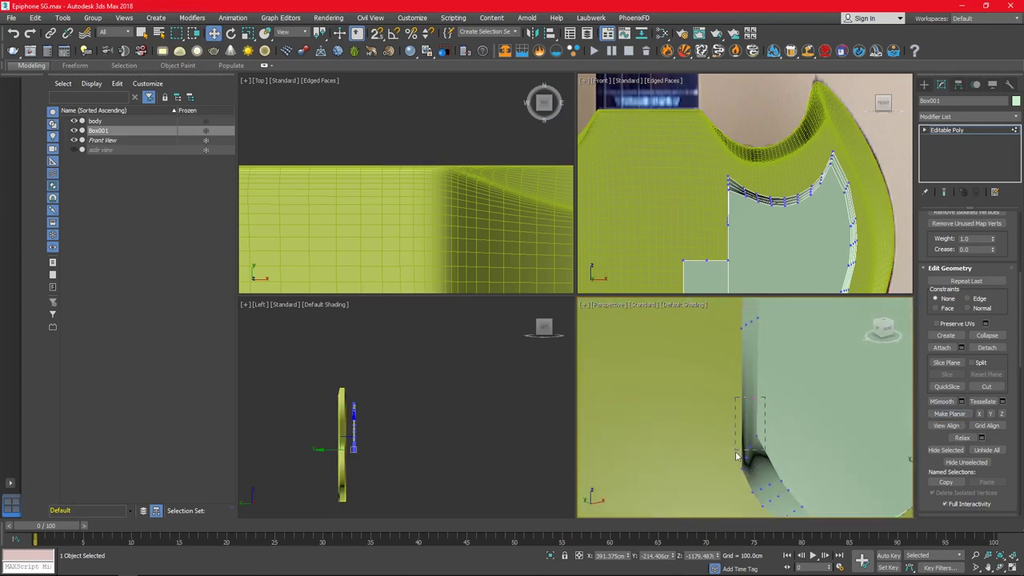
click(955, 424)
- Pull the edge's top vertex down to smooth the crease
mouse_move(766, 434)
alt+middle_down()
mouse_move(677, 396)
mouse_move(668, 352)
alt+middle_up()
click(668, 352)
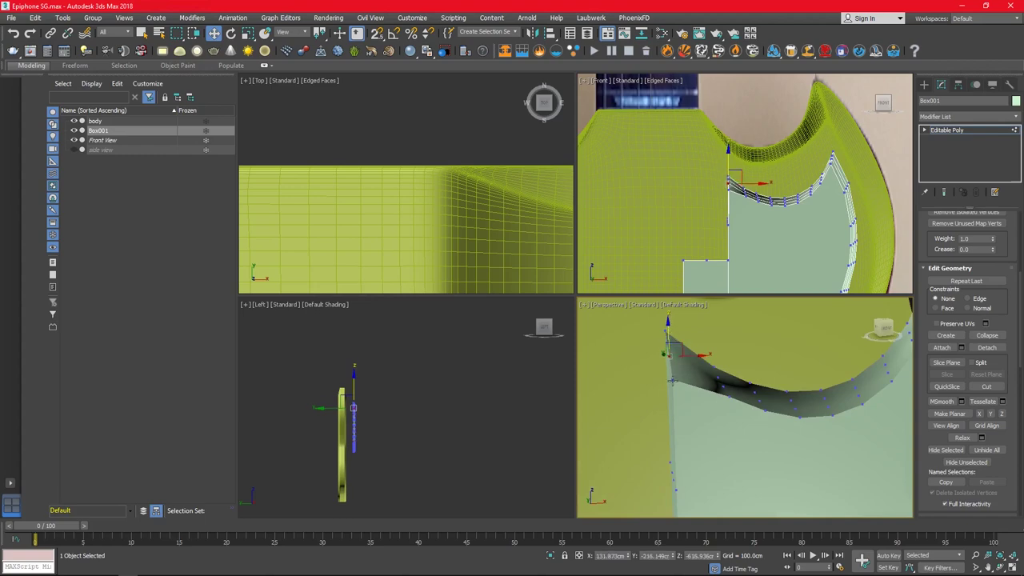
drag(672, 381, 727, 434)
- Change the viewport shading options and inspect the curved cutaway
alt+middle_drag(662, 352, 676, 336)
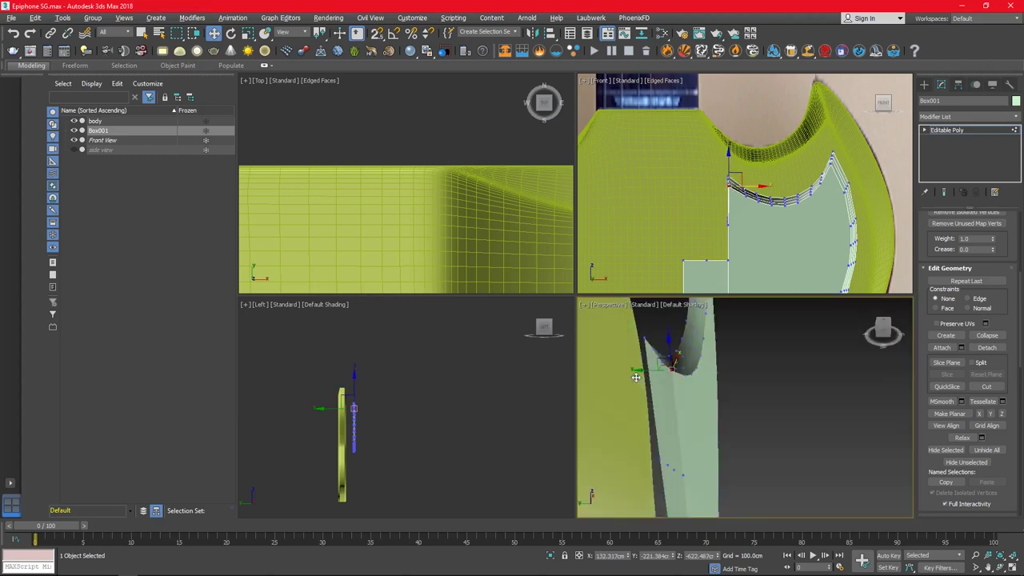
click(680, 304)
click(684, 387)
mouse_move(841, 417)
alt+middle_down()
mouse_move(866, 430)
mouse_move(752, 416)
mouse_move(687, 452)
mouse_move(657, 448)
mouse_move(699, 449)
alt+middle_up()
- Turn on Edged Faces and box-select the pickguard's outline edges from above
key(2)
key(F4)
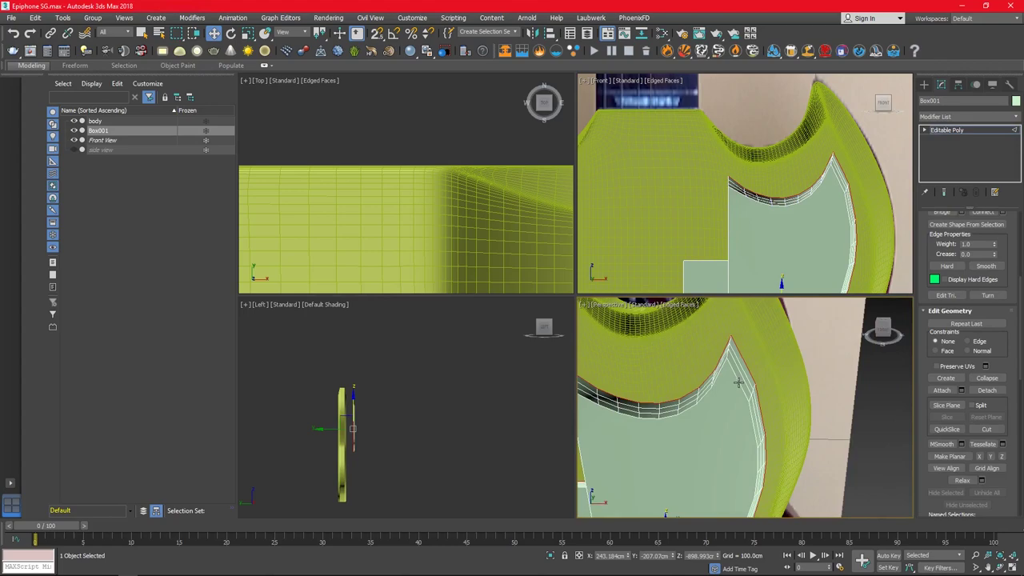
scroll(949, 350, up, 5)
scroll(537, 239, down, 3)
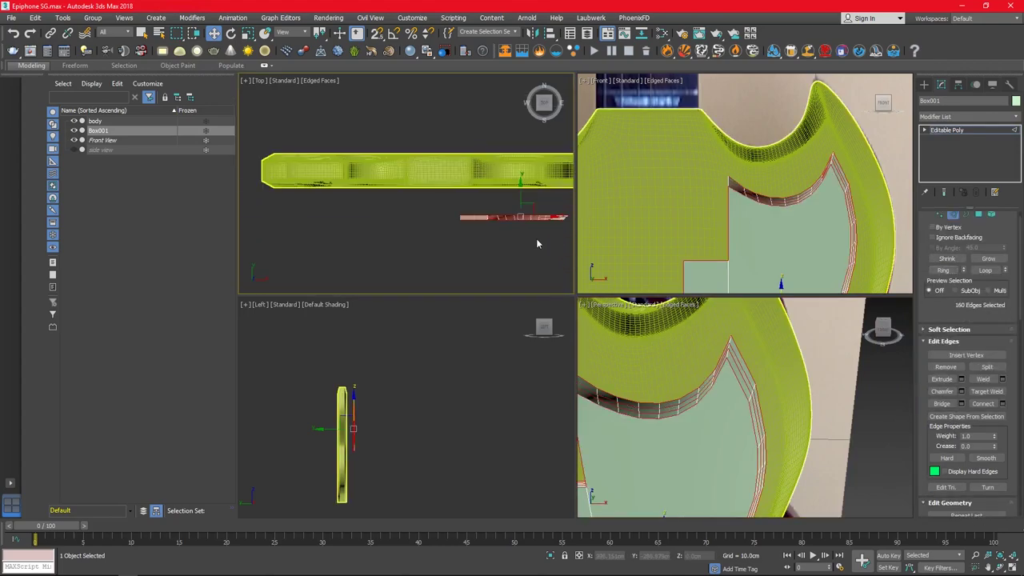
drag(311, 200, 494, 221)
- Add the remaining outline edges around the cutout to the selection
mouse_move(752, 420)
alt+middle_down()
mouse_move(784, 420)
mouse_move(813, 390)
mouse_move(816, 431)
mouse_move(808, 406)
alt+middle_up()
scroll(813, 390, up, 3)
scroll(813, 390, up, 2)
key(alt+w)
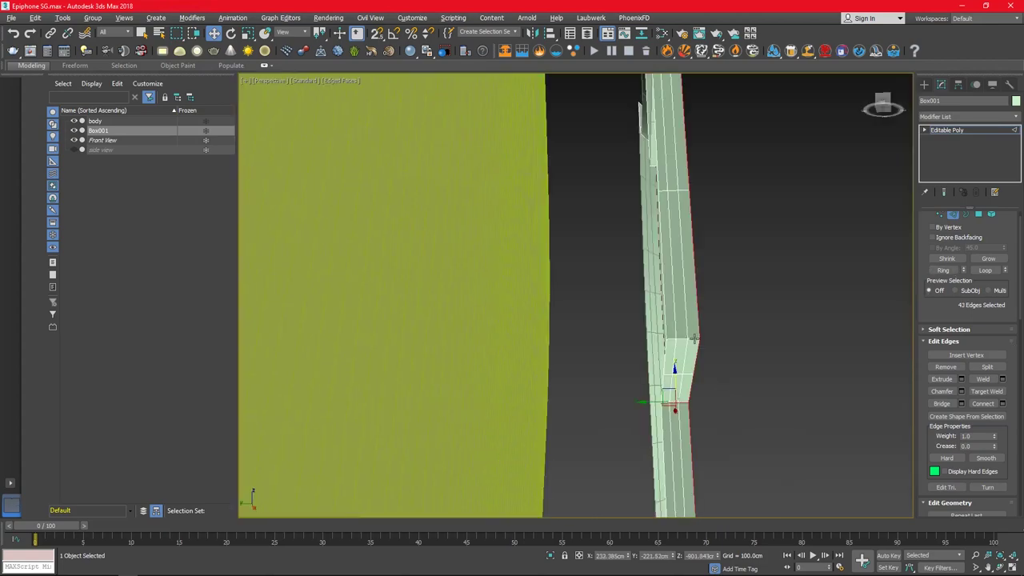
mouse_move(693, 312)
alt+middle_down()
mouse_move(652, 376)
mouse_move(664, 104)
alt+middle_up()
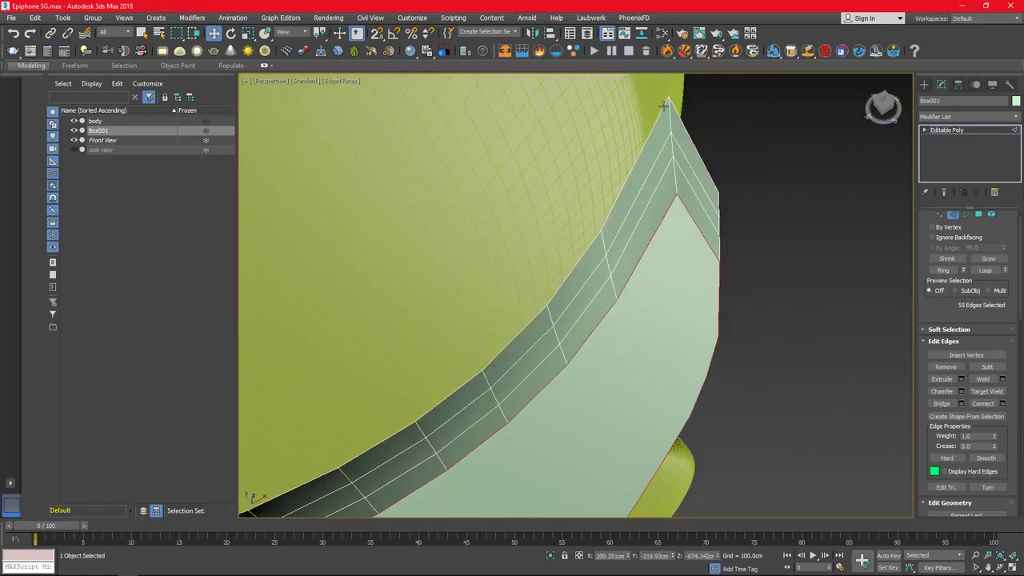
ctrl+click(675, 152)
mouse_move(675, 152)
alt+middle_down()
mouse_move(651, 240)
mouse_move(446, 365)
mouse_move(520, 416)
mouse_move(605, 452)
mouse_move(664, 377)
mouse_move(457, 366)
mouse_move(491, 329)
alt+middle_up()
ctrl+click(663, 377)
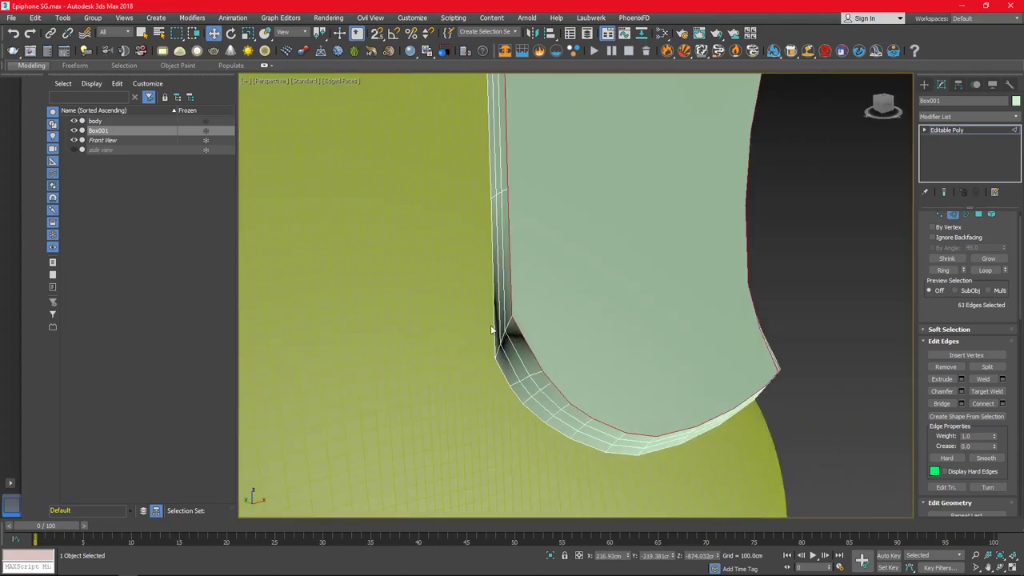
- Add TurboSmooth, then chamfer the selected outline edges in Editable Poly
click(961, 117)
key(Return)
click(1001, 233)
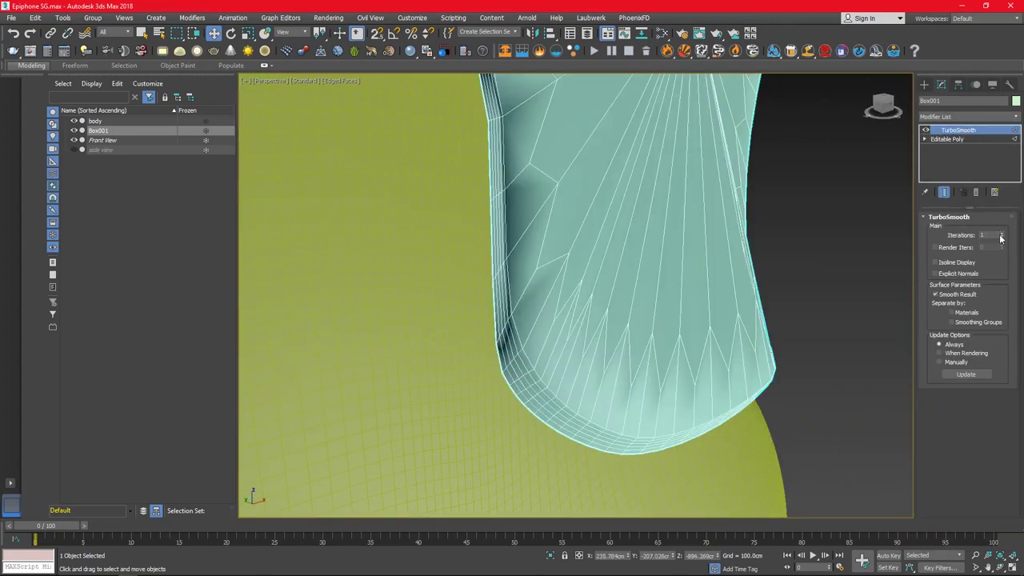
click(946, 139)
mouse_move(560, 320)
alt+middle_down()
mouse_move(576, 366)
mouse_move(533, 371)
mouse_move(560, 400)
alt+middle_up()
click(963, 408)
click(590, 362)
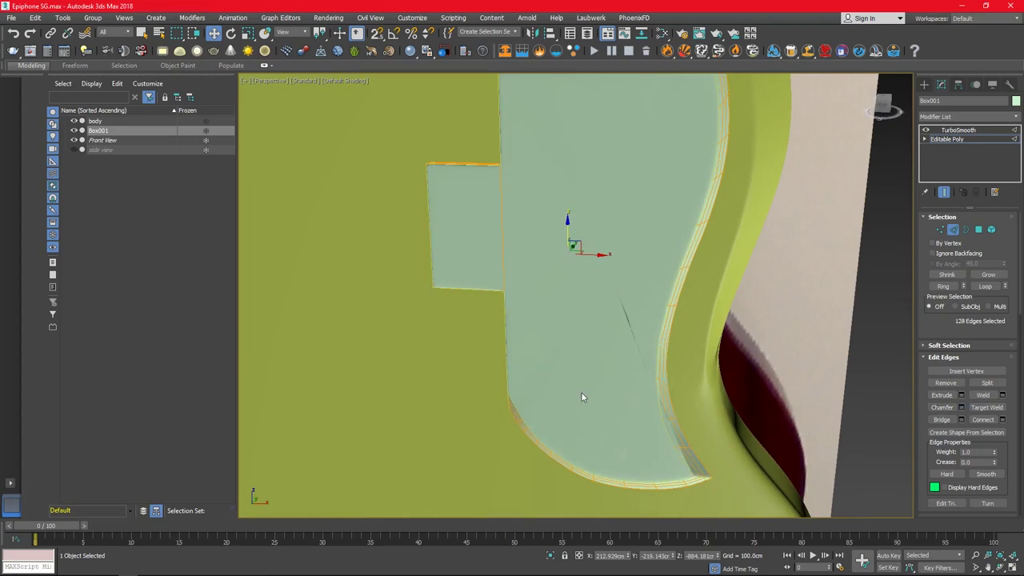
- Select the pickguard's outline vertices, then remove the TurboSmooth modifier
key(1)
scroll(696, 475, up, 3)
scroll(670, 436, down, 5)
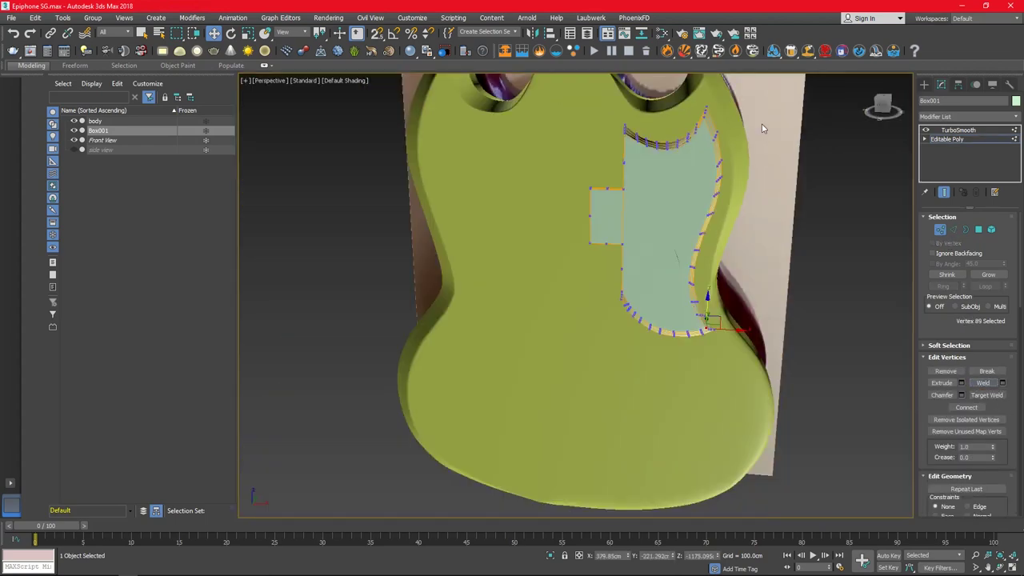
drag(755, 102, 755, 103)
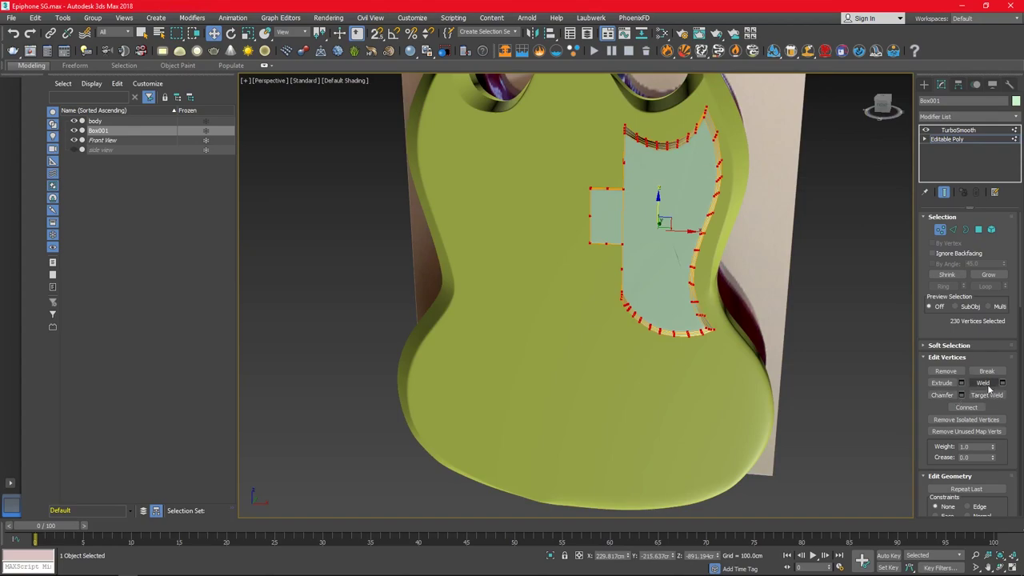
alt+middle_drag(616, 269, 623, 270)
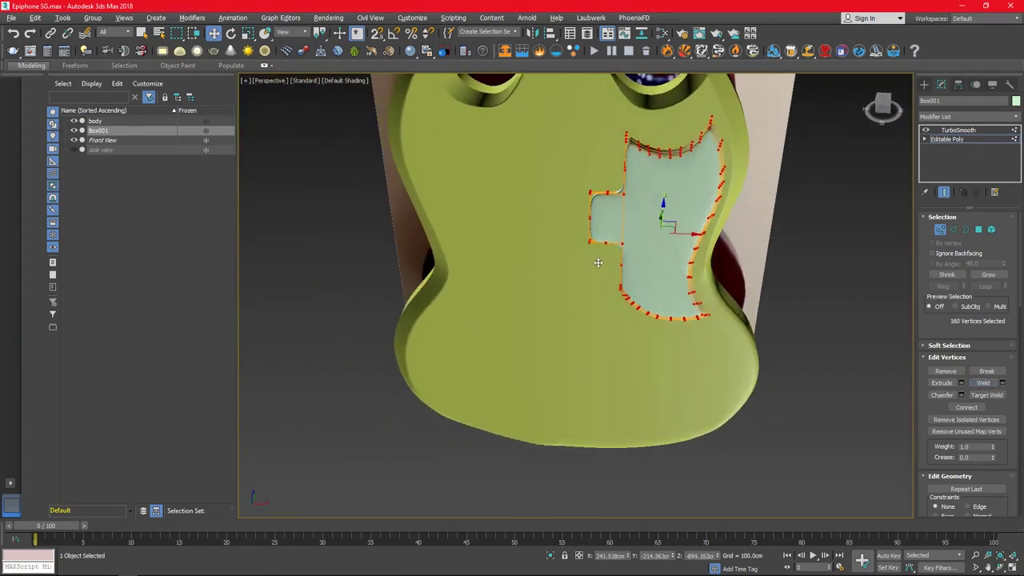
click(624, 270)
key(ctrl+z)
- Chamfer the pickguard's selected outline edges
key(ctrl+z)
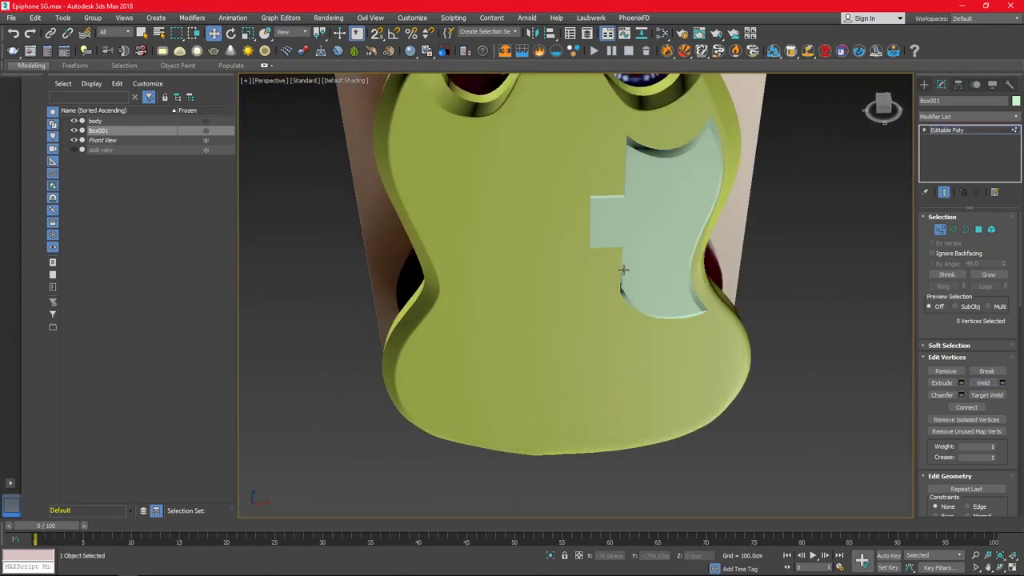
key(ctrl+z)
click(961, 408)
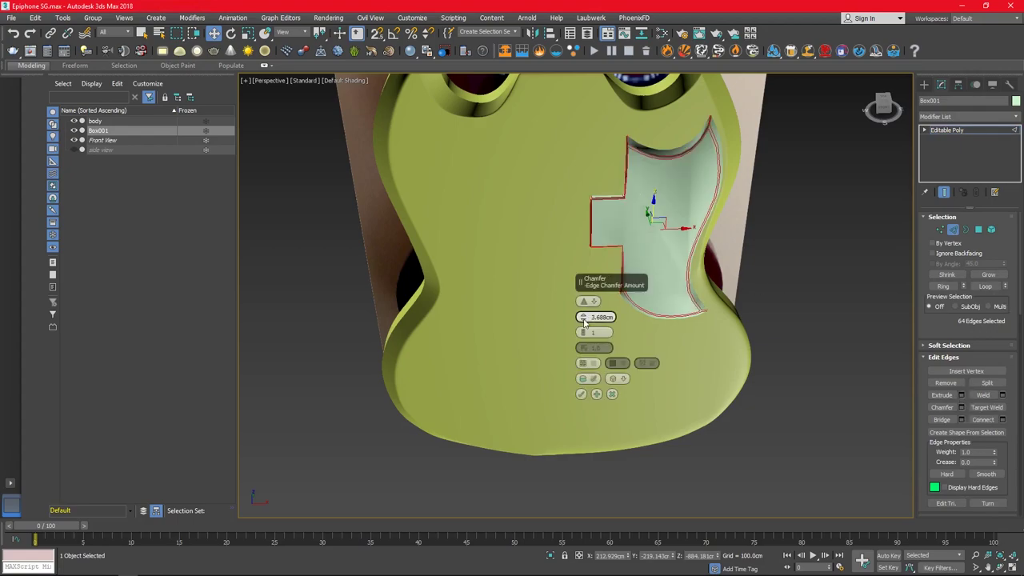
alt+middle_drag(675, 198, 670, 202)
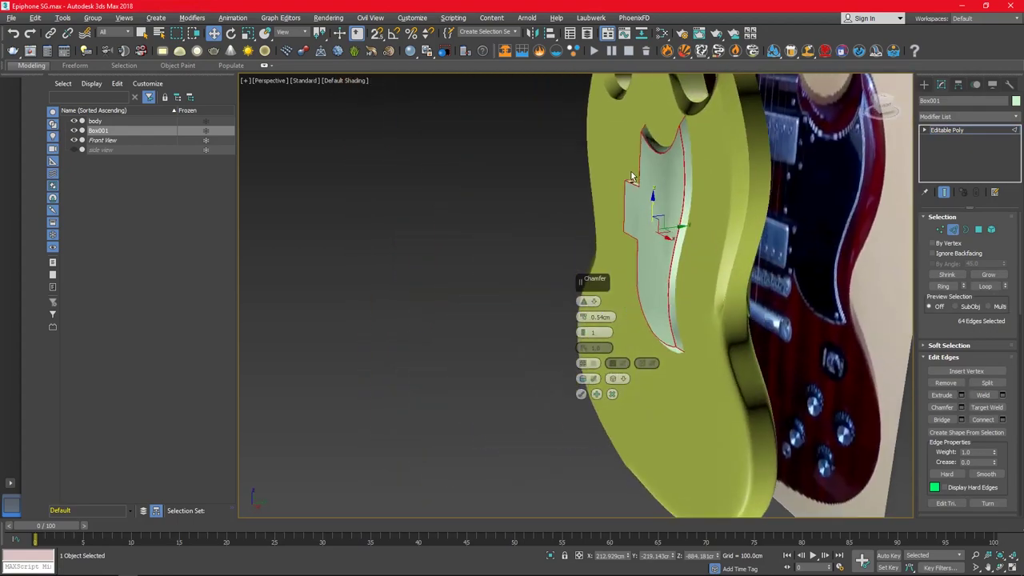
click(581, 393)
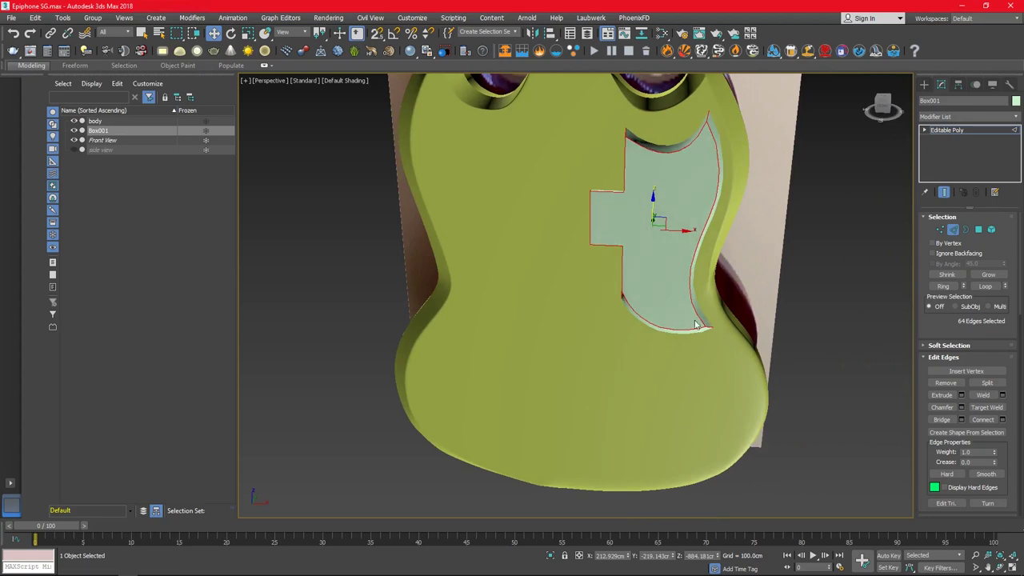
- Select all pickguard vertices and weld the overlapping ones
key(1)
drag(743, 88, 590, 371)
alt+middle_drag(590, 371, 653, 390)
click(983, 384)
- Add a Chamfer modifier to the pickguard and set its Amount to 3.37cm
key(2)
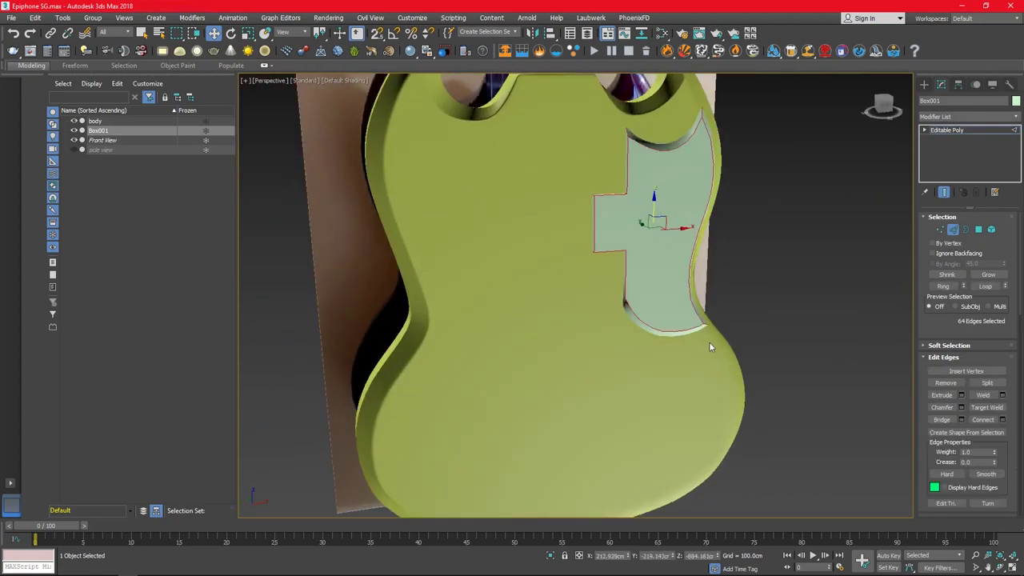
click(961, 407)
click(968, 116)
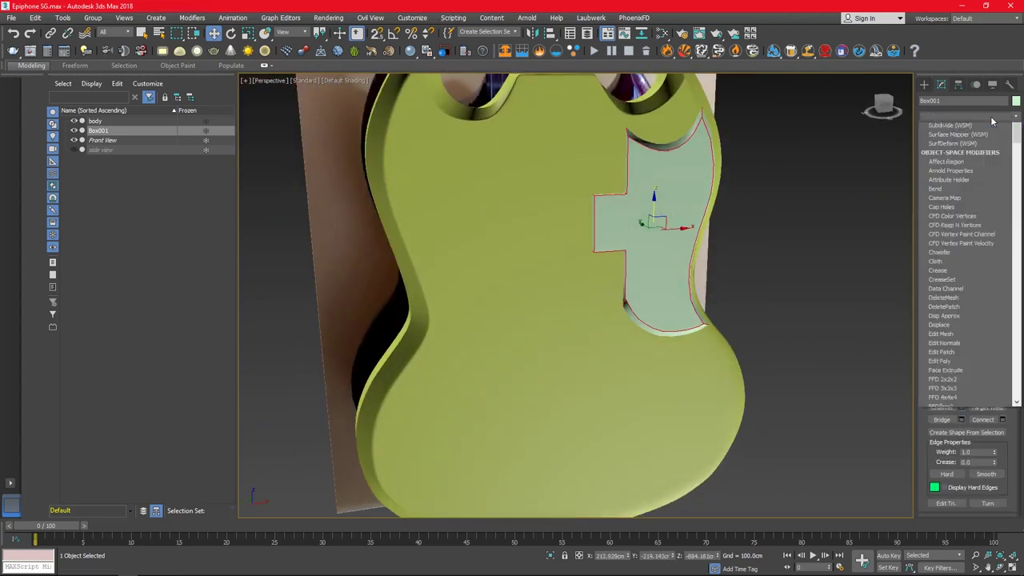
text(Chamfer)
click(948, 184)
mouse_move(656, 304)
alt+middle_down()
mouse_move(684, 278)
mouse_move(664, 278)
alt+middle_up()
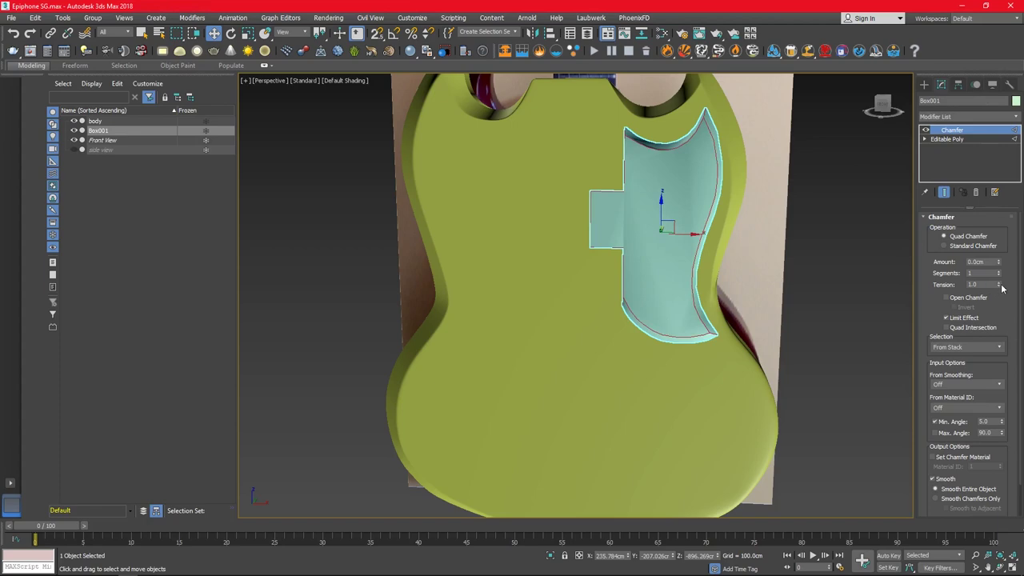
drag(998, 262, 18, 365)
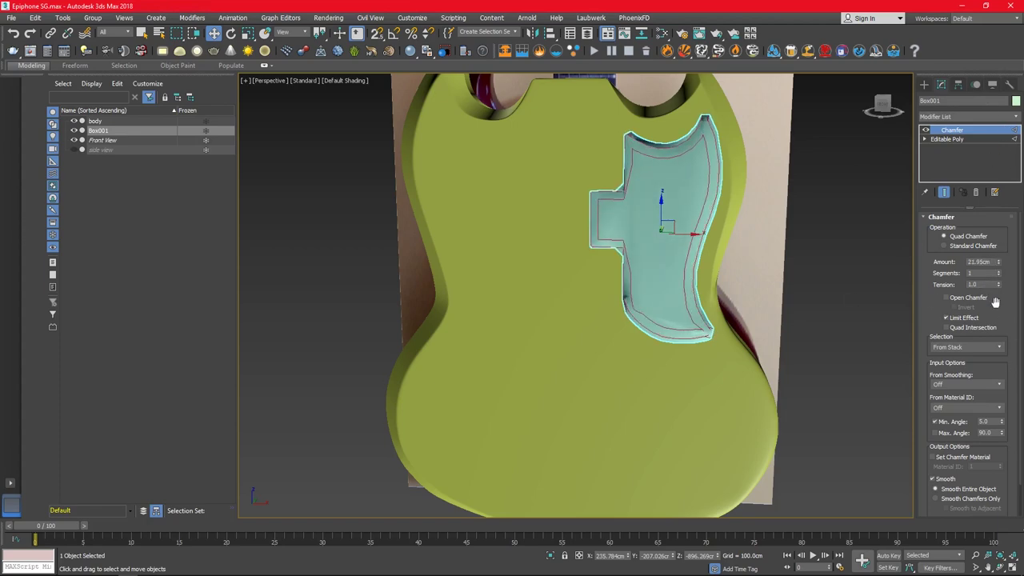
right_click(999, 263)
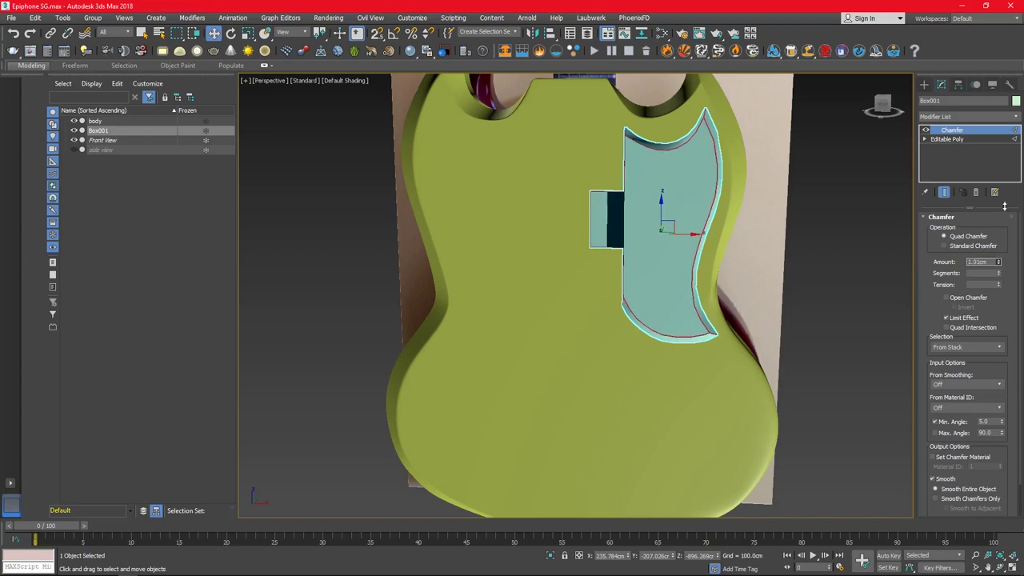
drag(999, 262, 998, 254)
- Check the Chamfer's selection options and turn on Edged Faces to inspect it
mouse_move(822, 267)
alt+middle_down()
mouse_move(775, 317)
mouse_move(684, 338)
mouse_move(720, 349)
alt+middle_up()
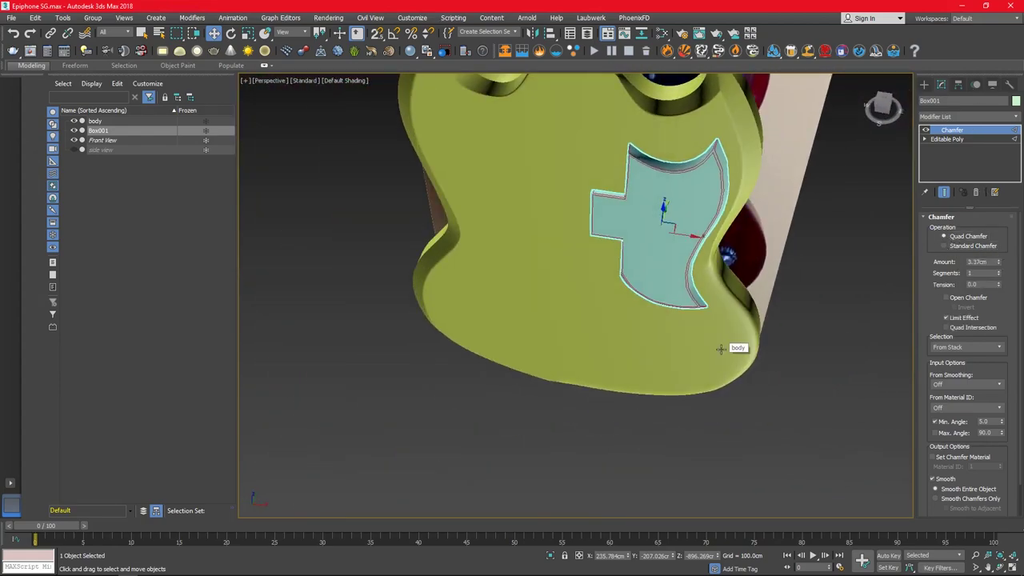
click(970, 347)
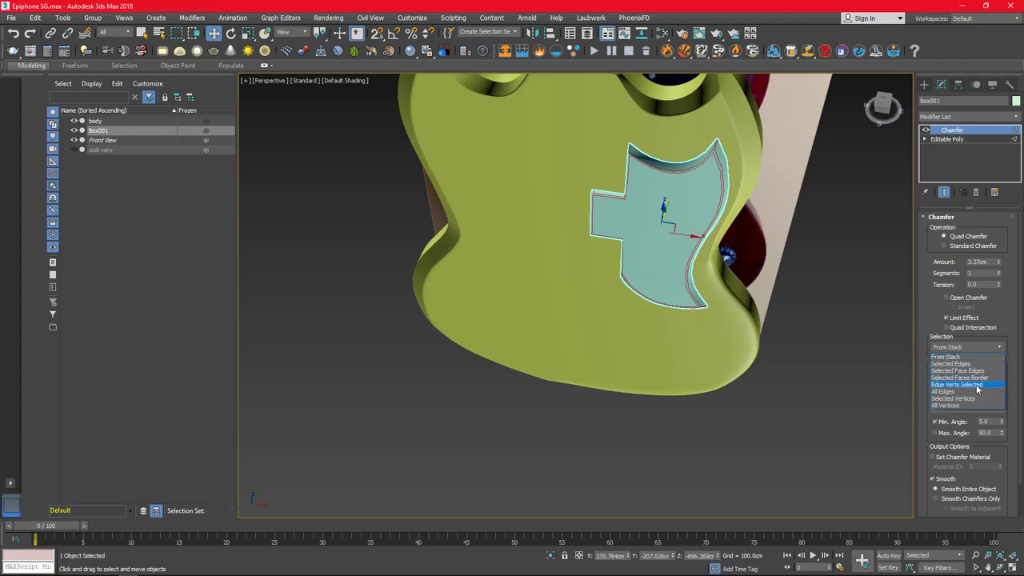
key(Escape)
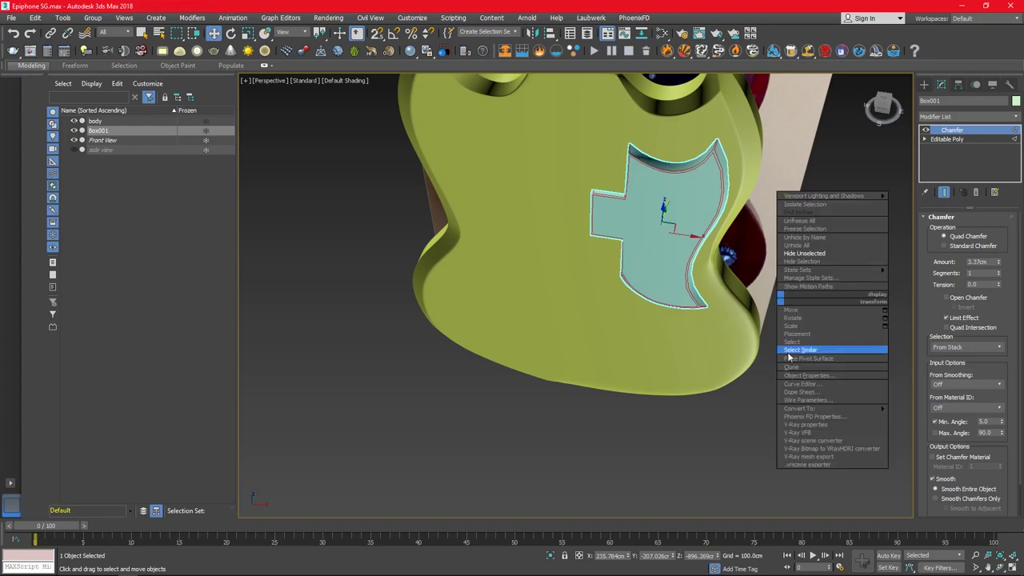
alt+middle_drag(788, 355, 732, 268)
key(F4)
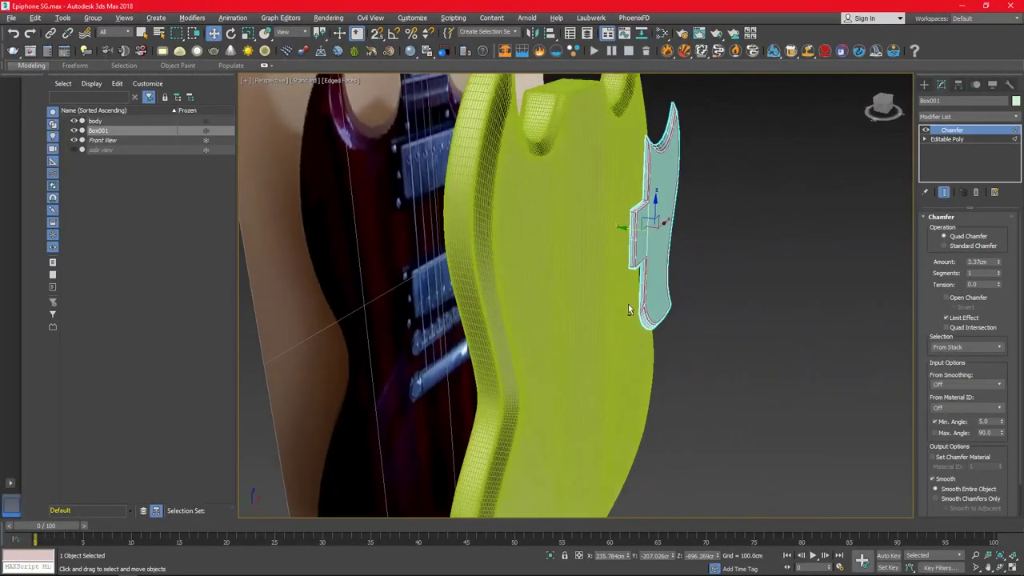
mouse_move(628, 304)
alt+middle_down()
mouse_move(448, 319)
mouse_move(640, 240)
alt+middle_up()
- Align the pickguard to the body on Y, Current Maximum to Target Minimum
key(r)
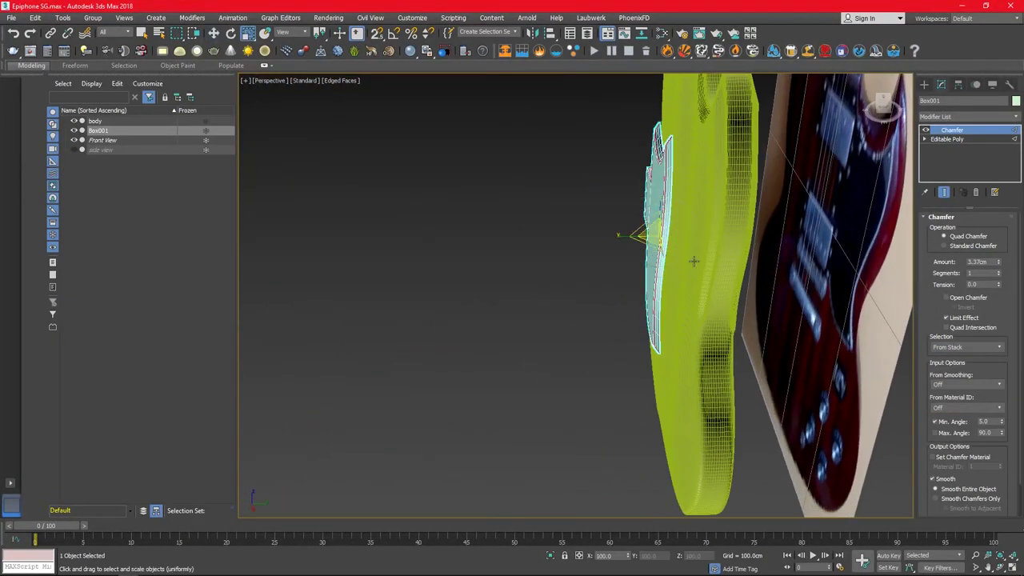
key(w)
key(alt+a)
click(705, 240)
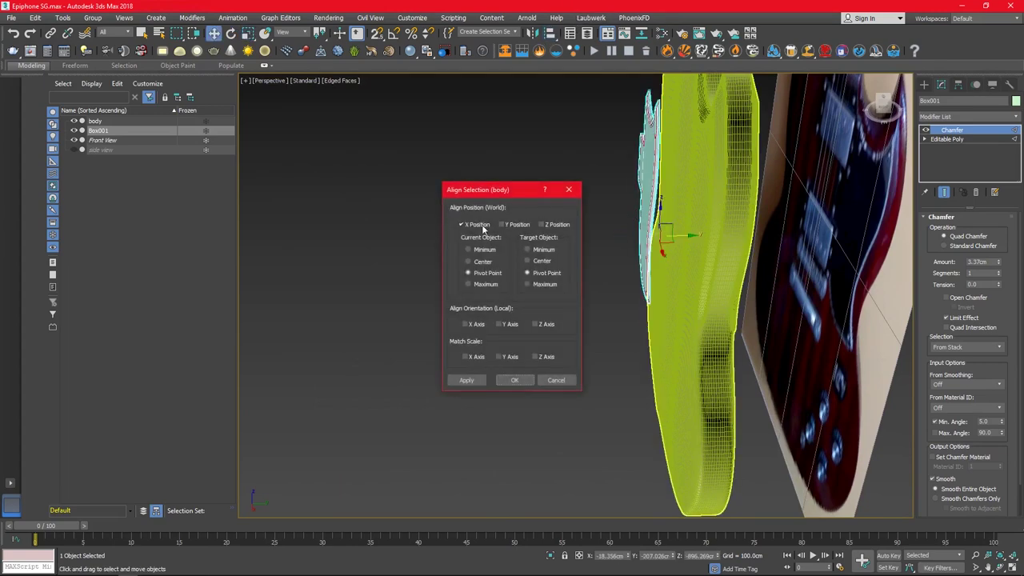
click(501, 224)
click(528, 249)
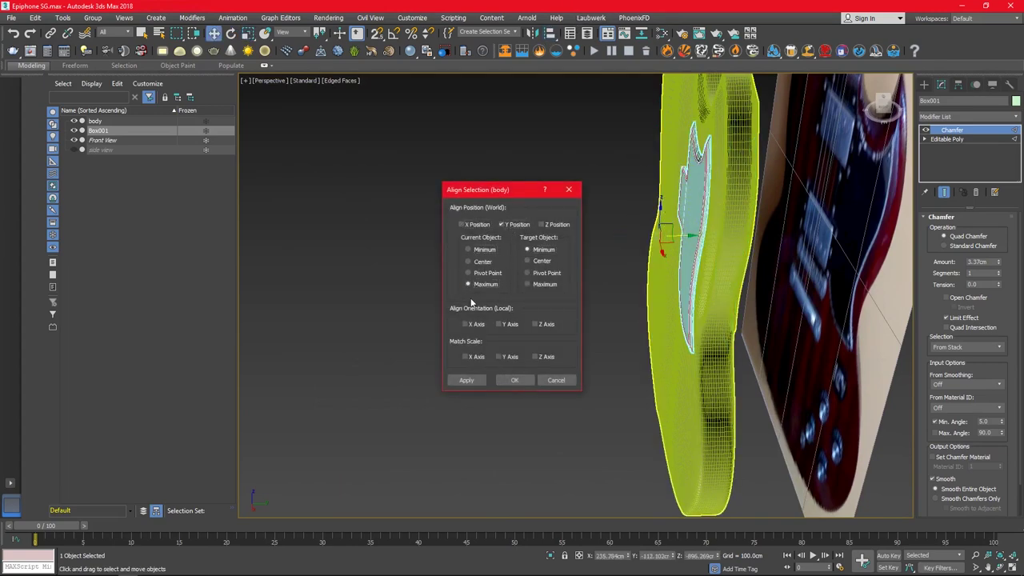
click(468, 261)
click(468, 284)
click(514, 380)
mouse_move(582, 286)
alt+middle_down()
mouse_move(736, 258)
mouse_move(589, 274)
mouse_move(656, 288)
alt+middle_up()
- Select the side-view reference plane in the Left view and shift it slightly
key(r)
key(alt+w)
key(alt+w)
scroll(349, 428, up, 5)
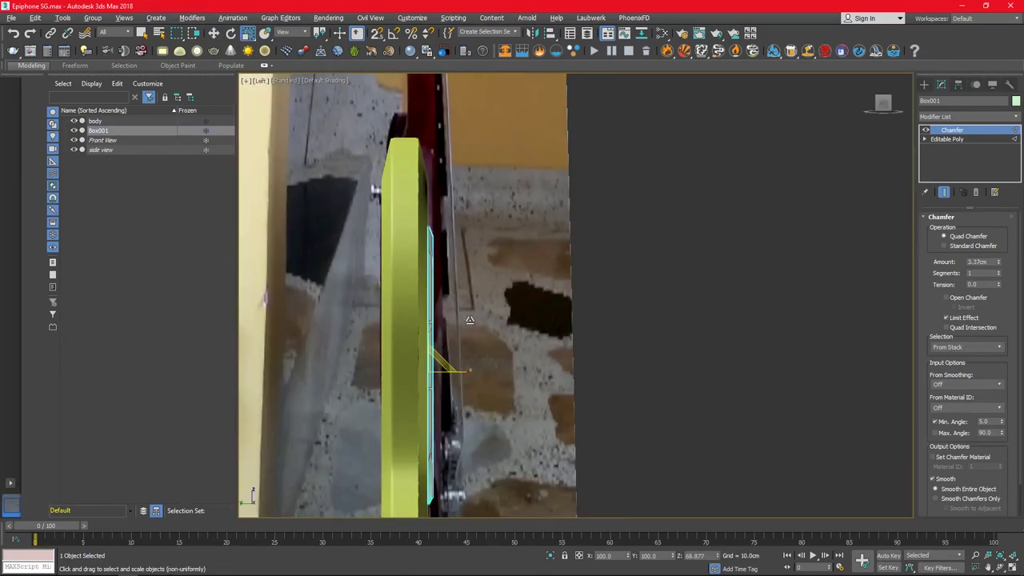
scroll(432, 320, down, 2)
key(q)
click(456, 157)
key(w)
mouse_move(456, 158)
mouse_down()
mouse_move(435, 148)
mouse_move(457, 160)
mouse_move(451, 171)
mouse_up()
- Move the side-view reference plane down about 41cm in the Left view
click(432, 258)
click(450, 149)
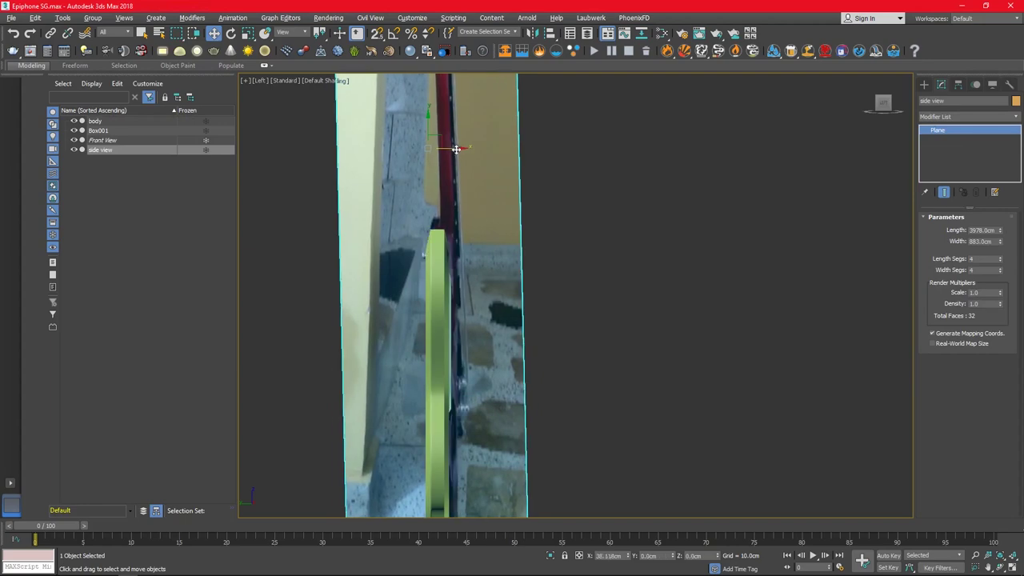
key(alt+w)
alt+middle_drag(789, 331, 812, 354)
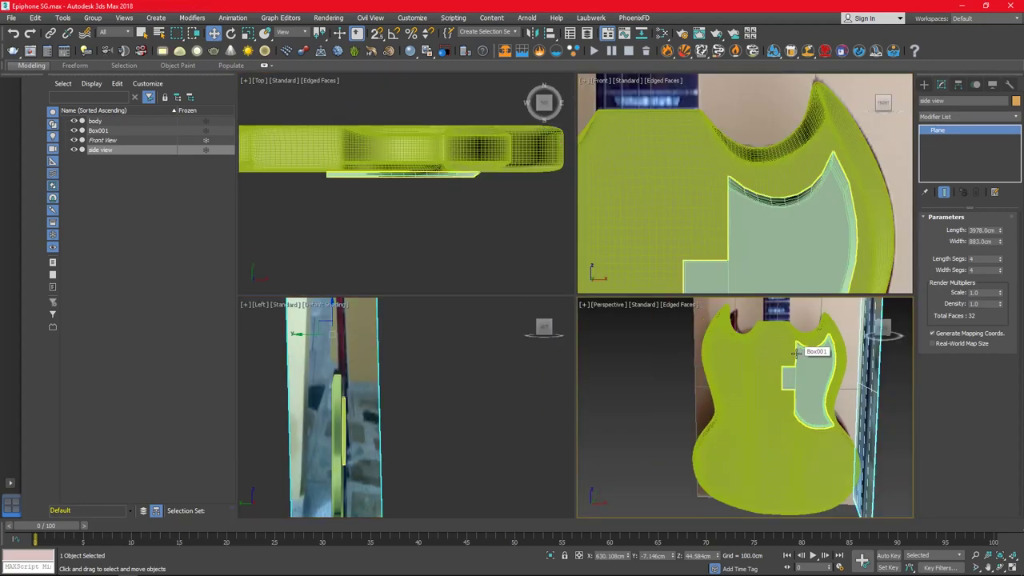
key(alt+w)
scroll(453, 315, down, 3)
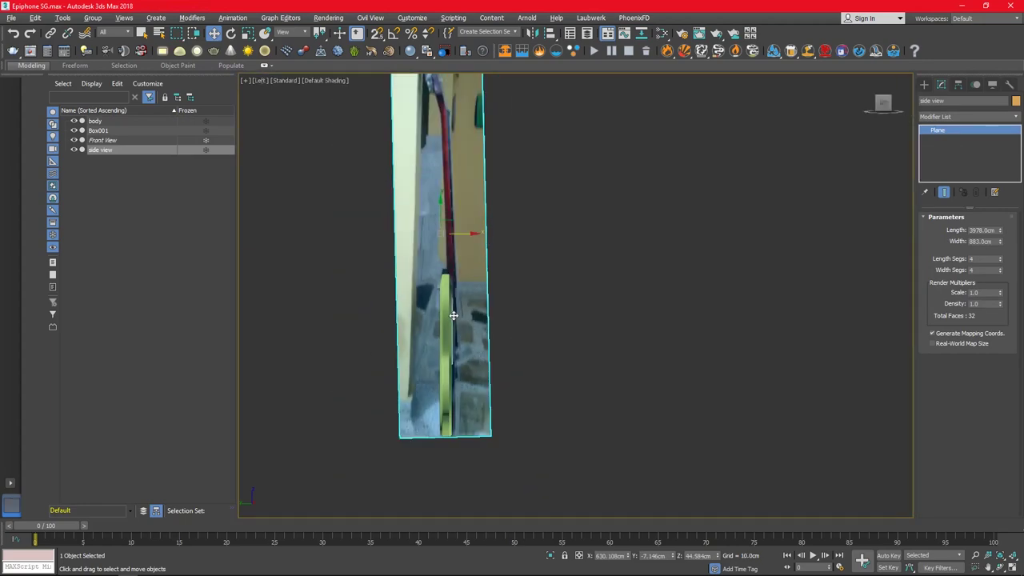
drag(439, 214, 441, 216)
scroll(494, 308, up, 4)
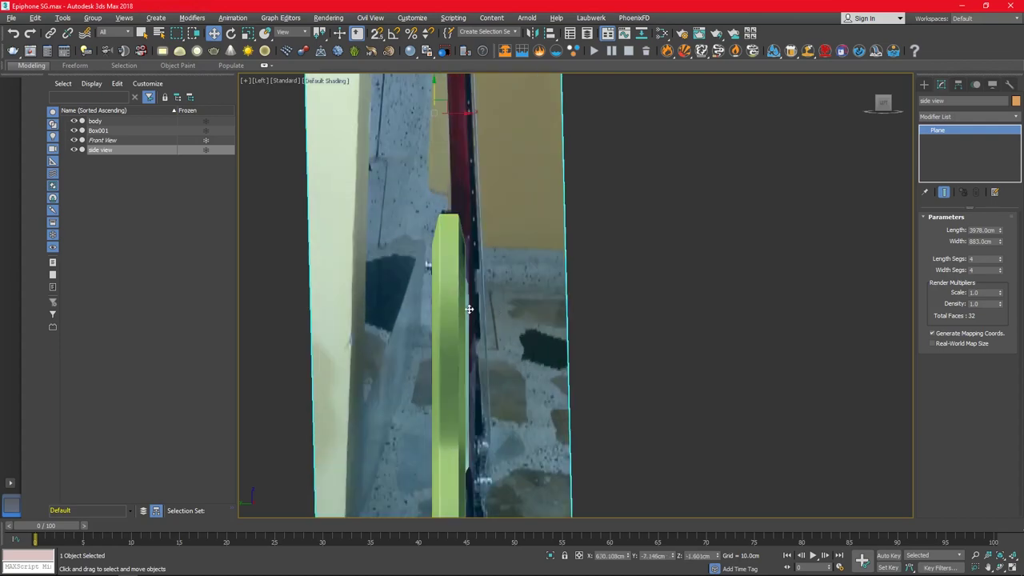
scroll(453, 388, down, 2)
- Re-align the pickguard onto the guitar body and return to the perspective view
click(464, 376)
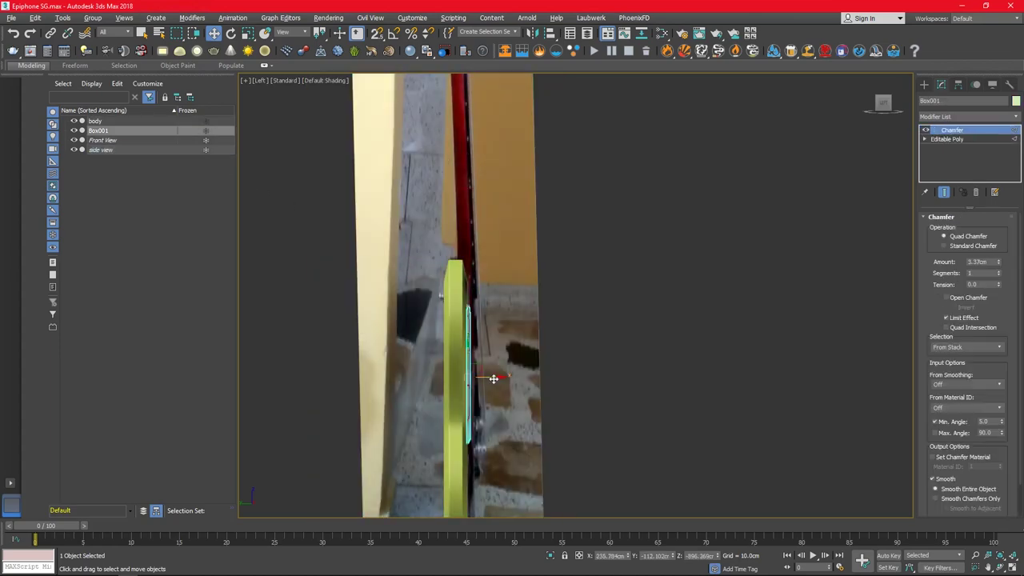
click(517, 377)
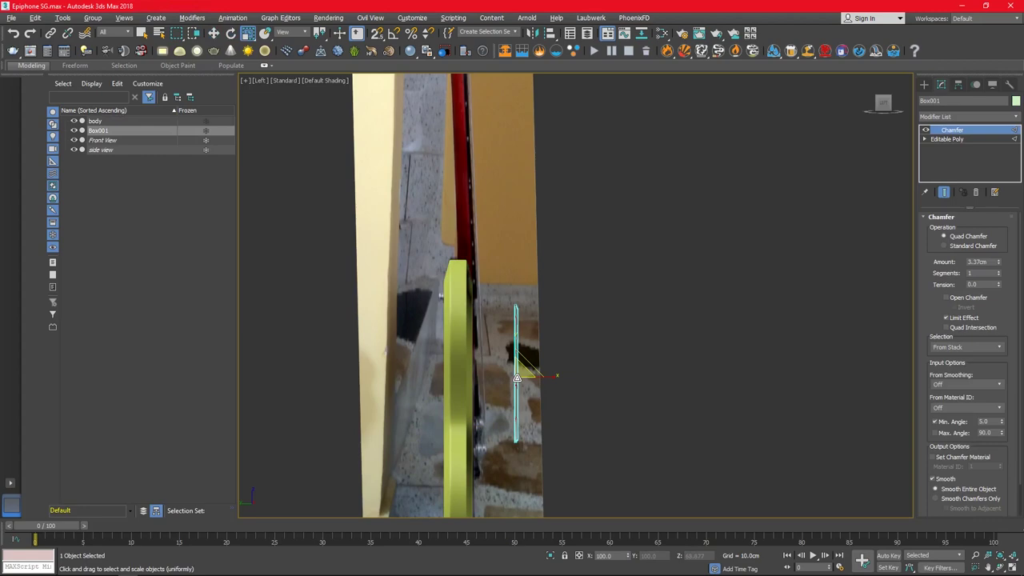
click(550, 33)
click(458, 336)
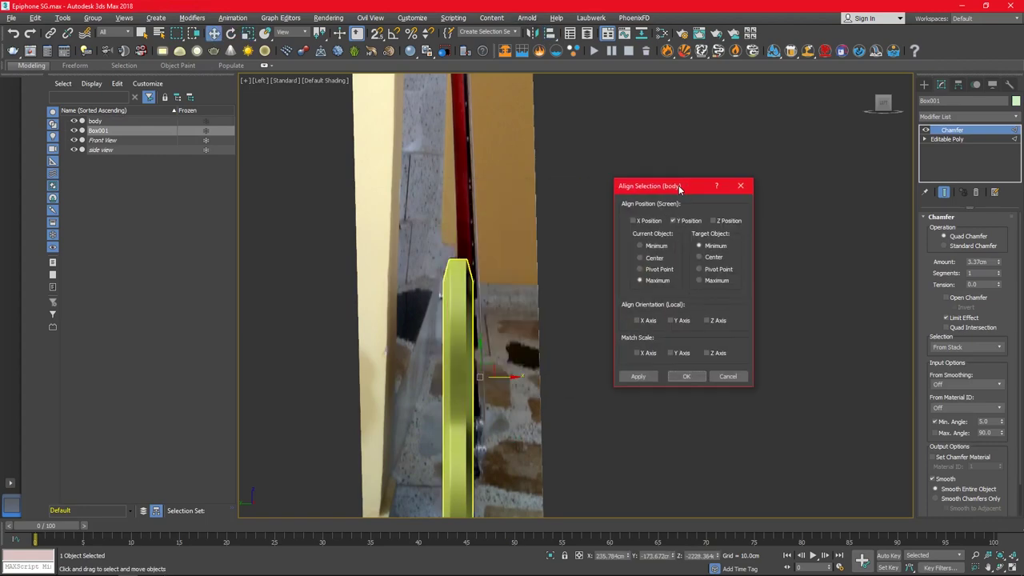
click(699, 281)
click(684, 375)
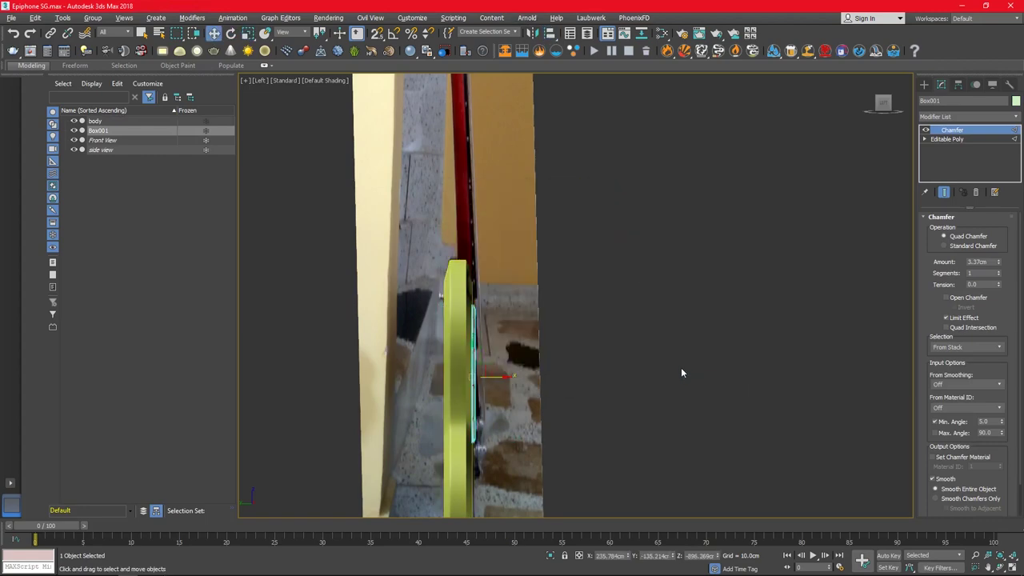
key(f)
key(p)
click(472, 278)
mouse_move(471, 278)
alt+middle_down()
mouse_move(725, 303)
mouse_move(610, 312)
alt+middle_up()
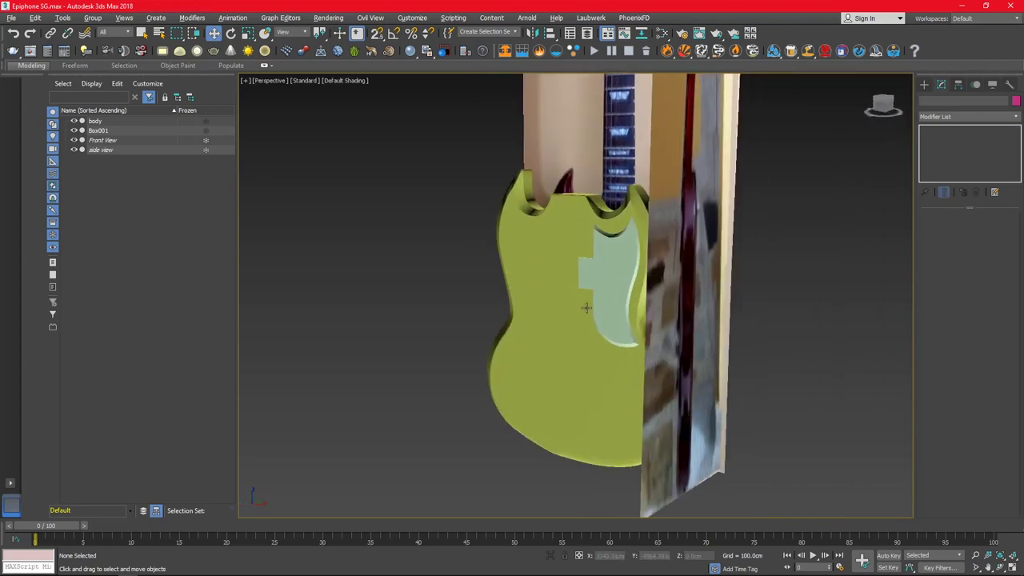
- Select the pickguard and orbit to face it straight on
click(684, 311)
alt+middle_drag(684, 310, 728, 311)
click(947, 139)
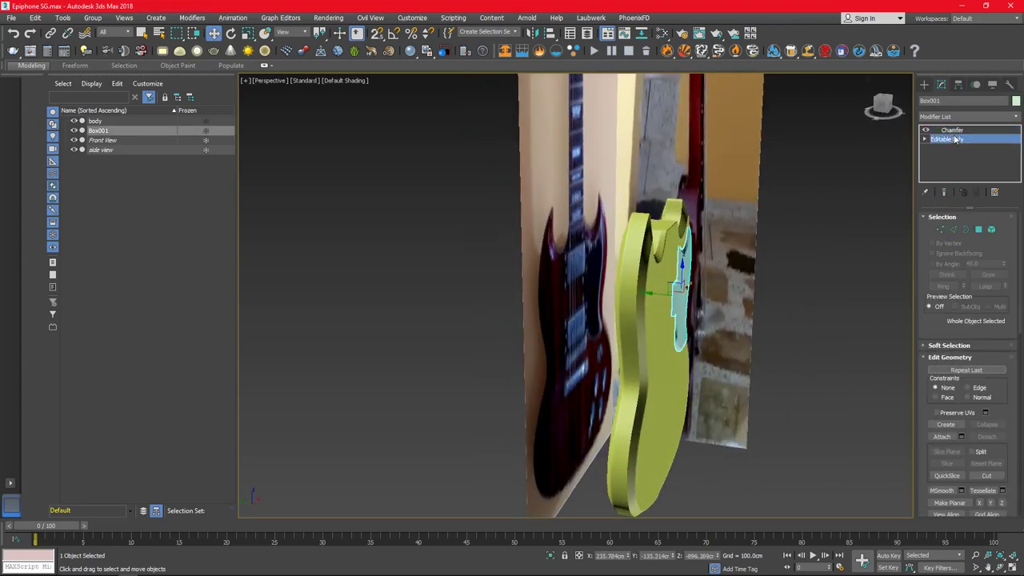
click(952, 130)
key(r)
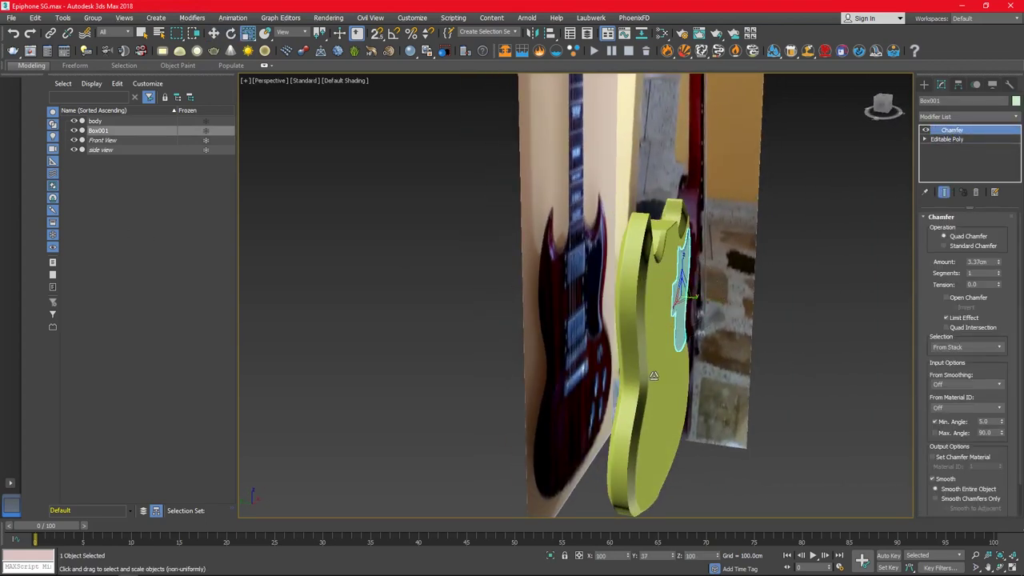
scroll(654, 375, up, 5)
alt+middle_drag(654, 375, 632, 272)
- Select the pickguard's upper inner-corner vertices, hide the body, and maximize the Front view
click(947, 139)
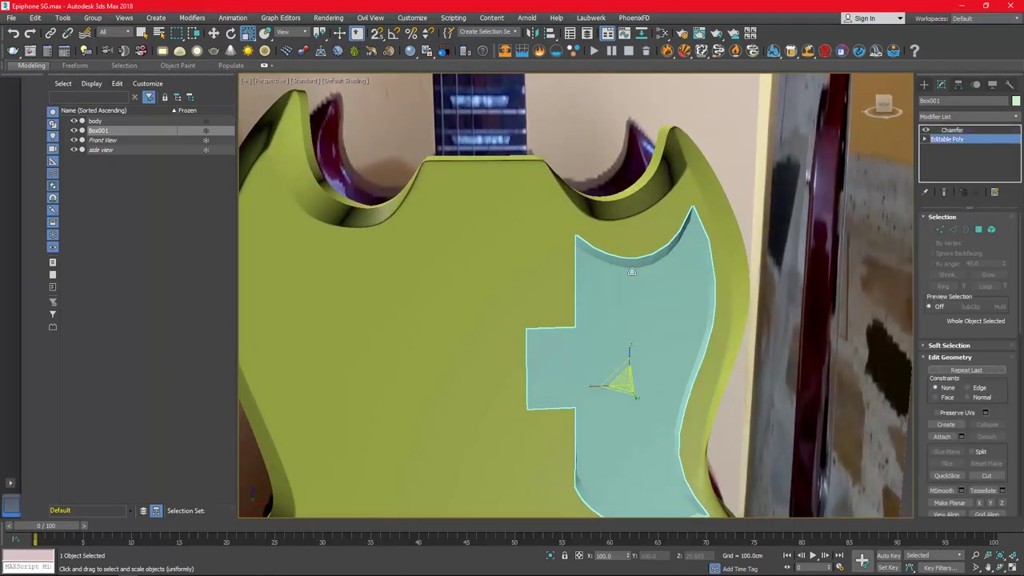
key(1)
scroll(578, 251, up, 4)
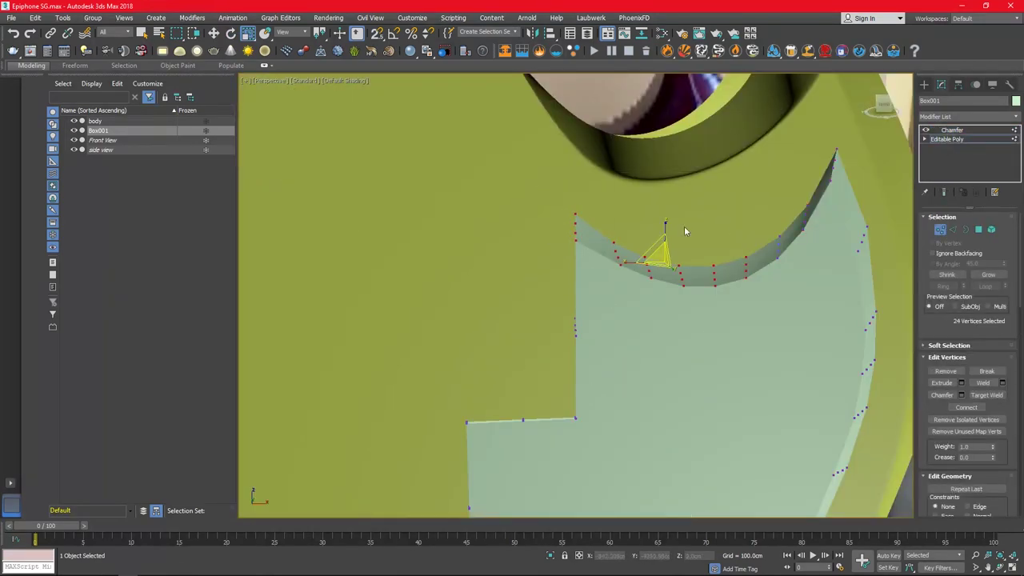
drag(555, 177, 582, 256)
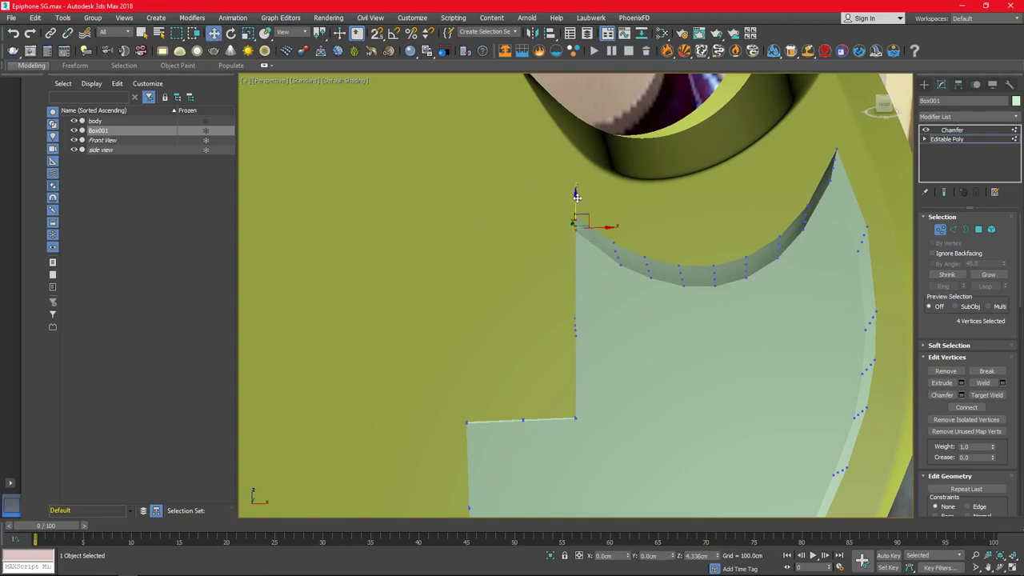
click(73, 121)
key(alt+w)
key(alt+w)
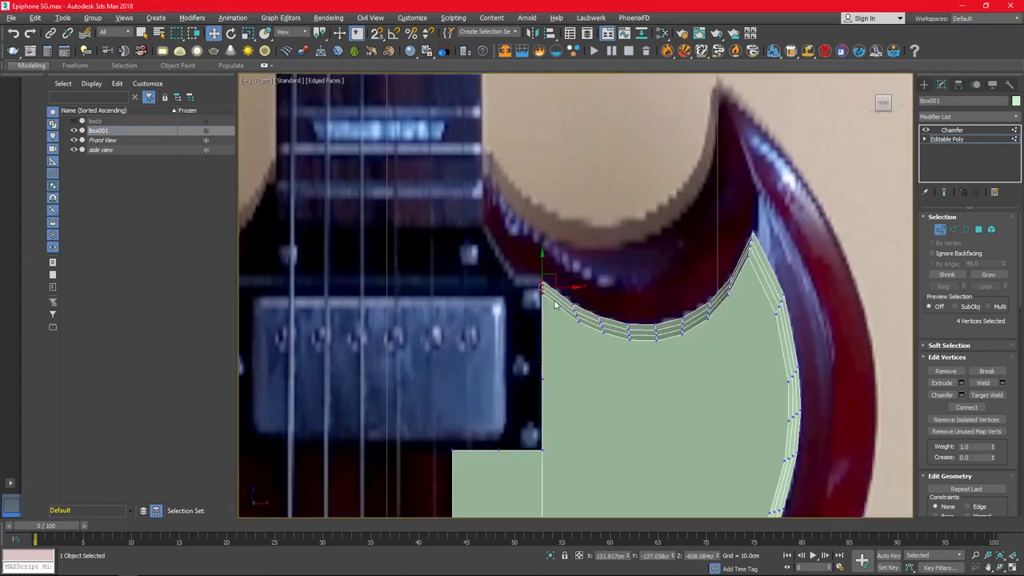
scroll(968, 416, down, 3)
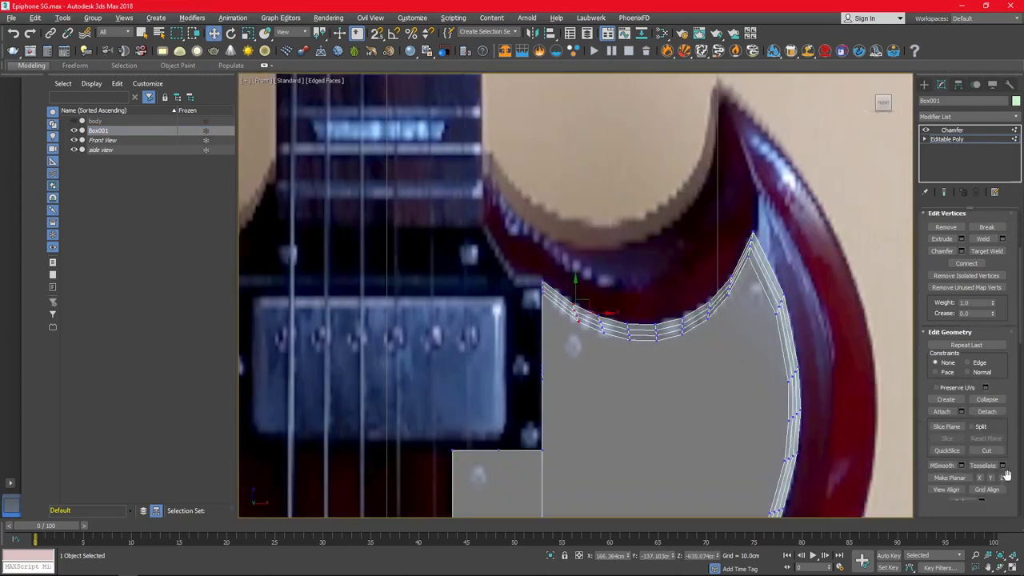
scroll(993, 468, down, 2)
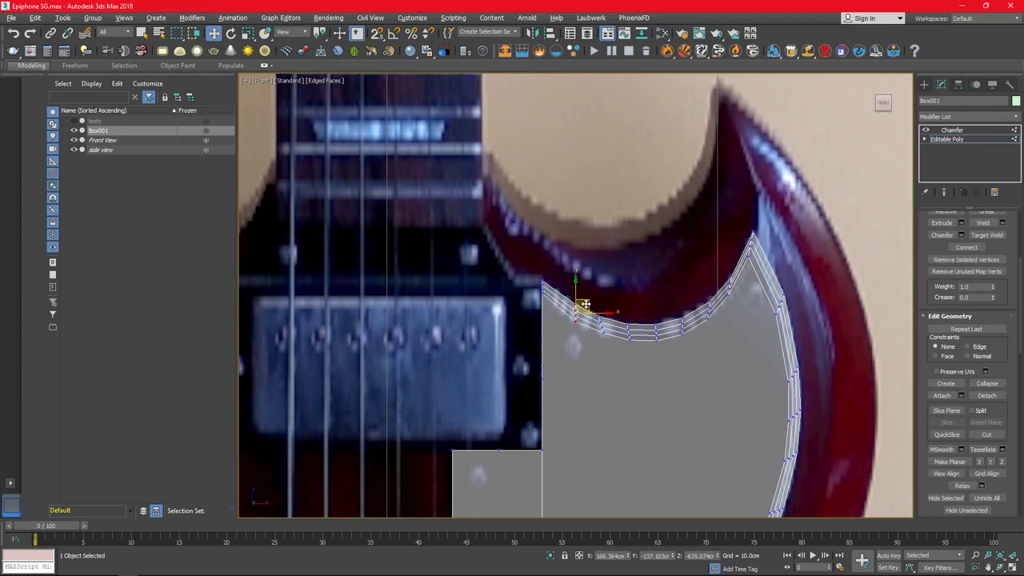
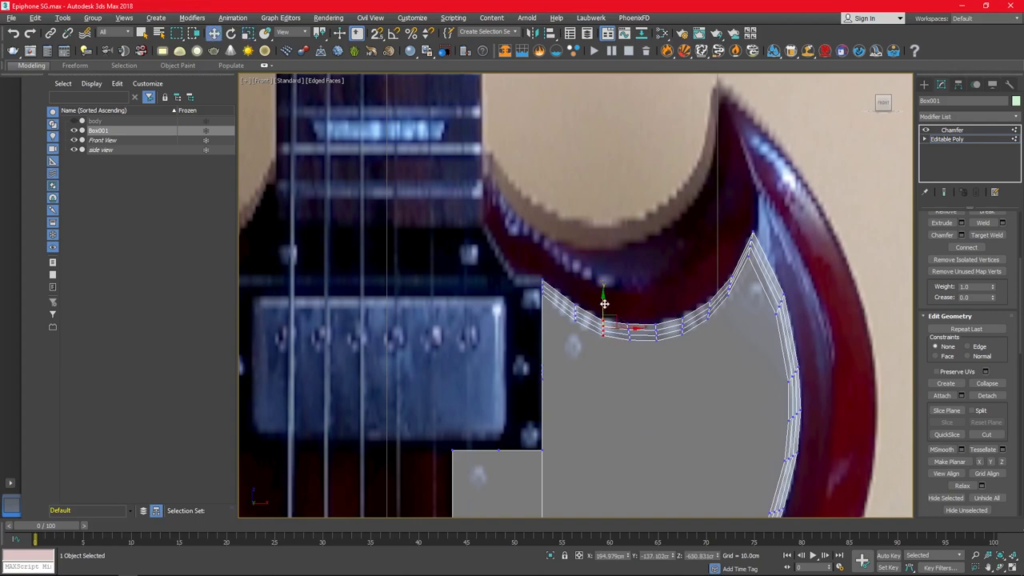
- Nudge a pickguard edge vertex right to follow the cutaway, returning to the four-view layout
drag(604, 304, 629, 300)
click(959, 434)
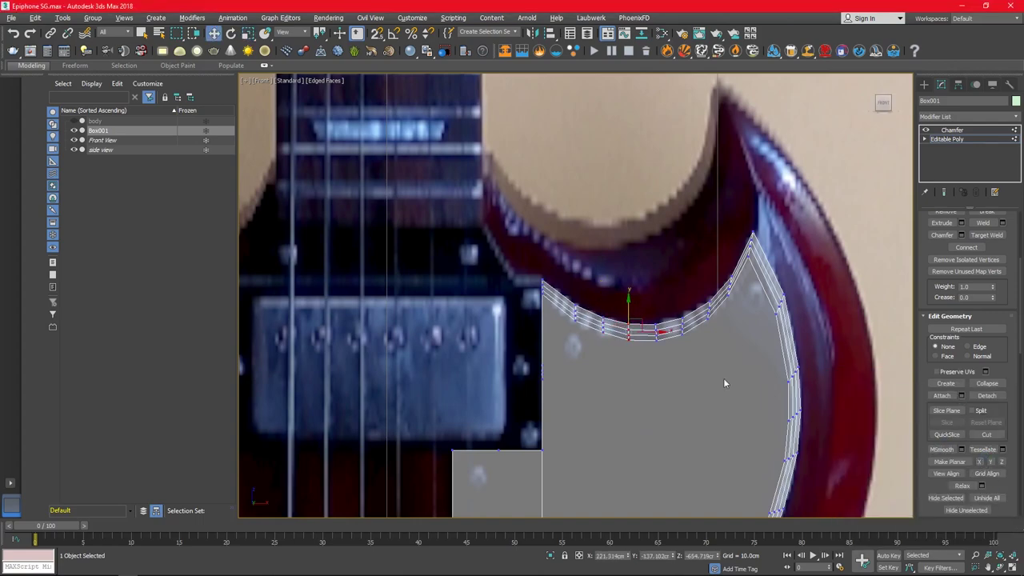
key(r)
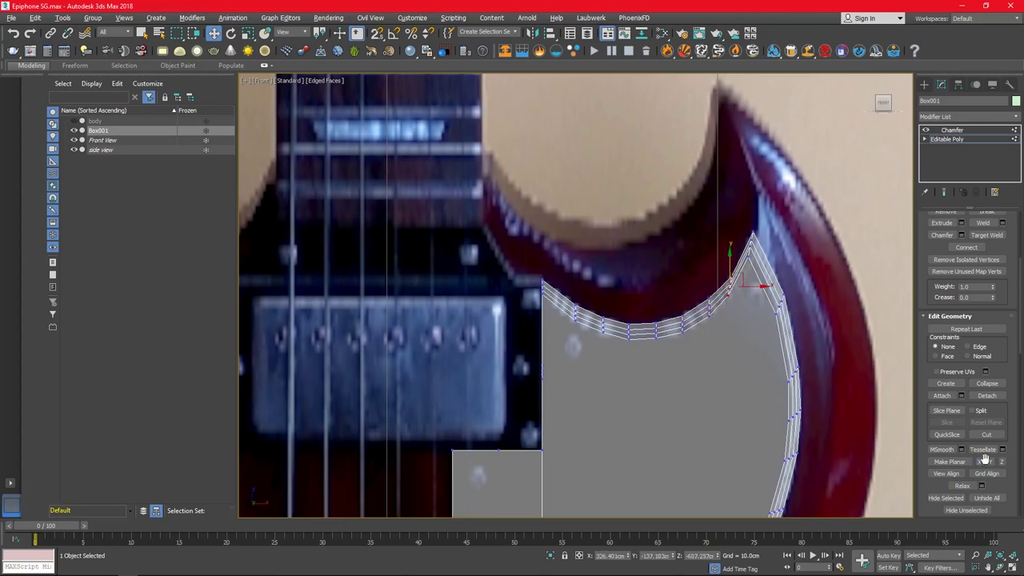
scroll(780, 223, down, 5)
scroll(780, 223, down, 1)
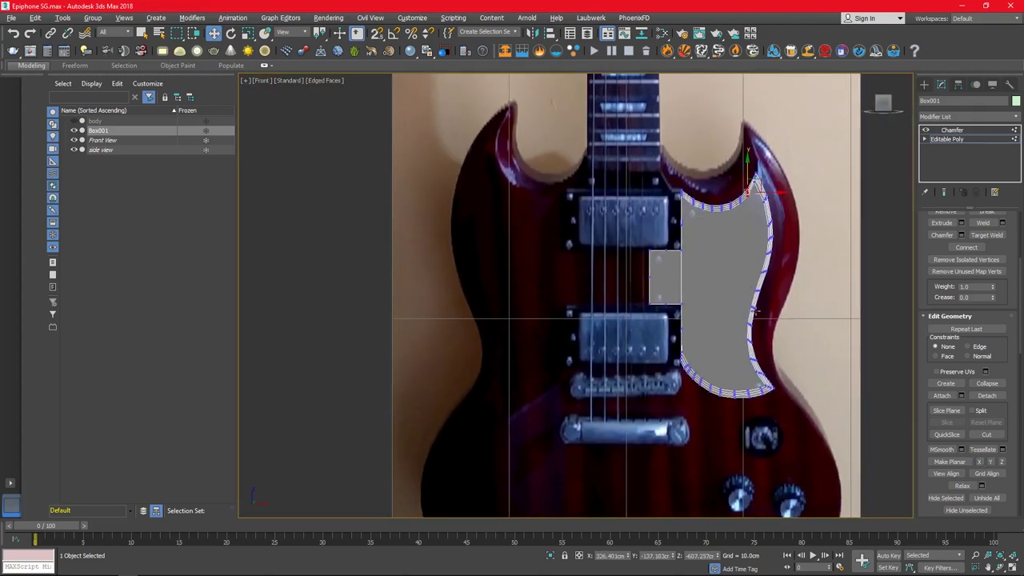
key(alt+w)
scroll(758, 394, up, 3)
- Select the corner, edge and upper-tip vertices along the pickguard's curved cutaway edge
click(736, 412)
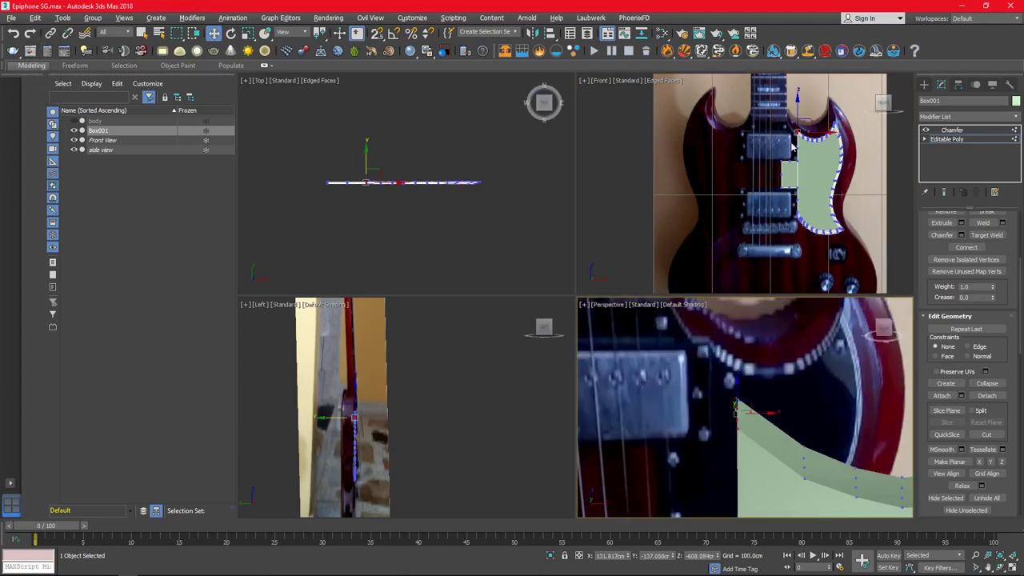
scroll(765, 126, up, 5)
mouse_move(788, 352)
alt+middle_down()
mouse_move(829, 410)
mouse_move(800, 448)
mouse_move(849, 464)
alt+middle_up()
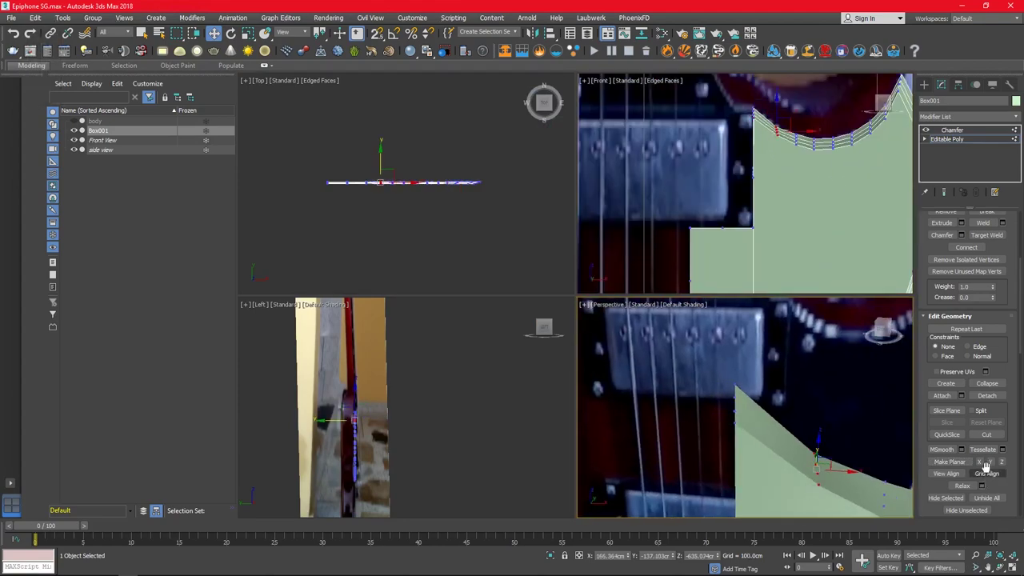
alt+middle_drag(768, 416, 800, 432)
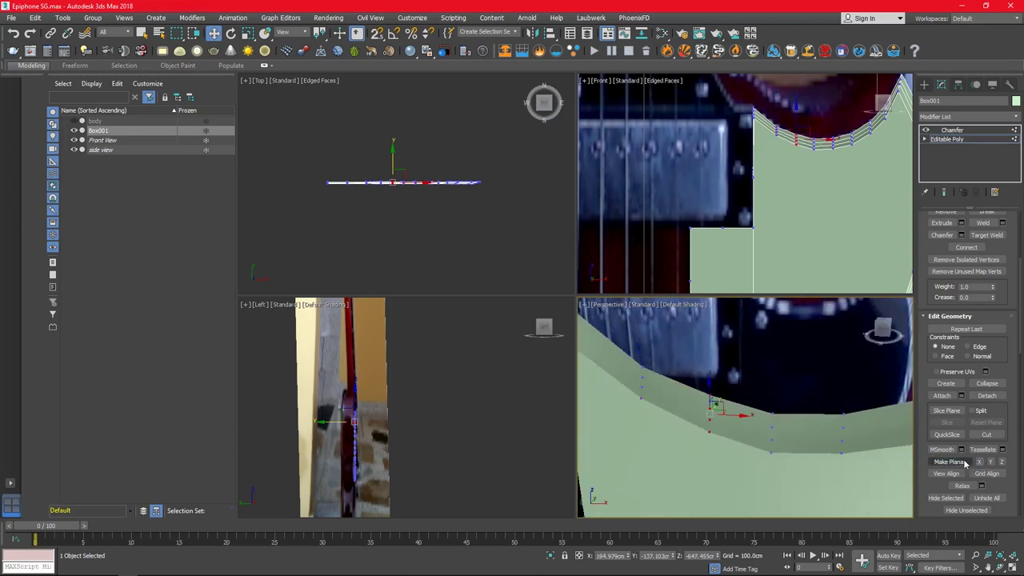
click(952, 462)
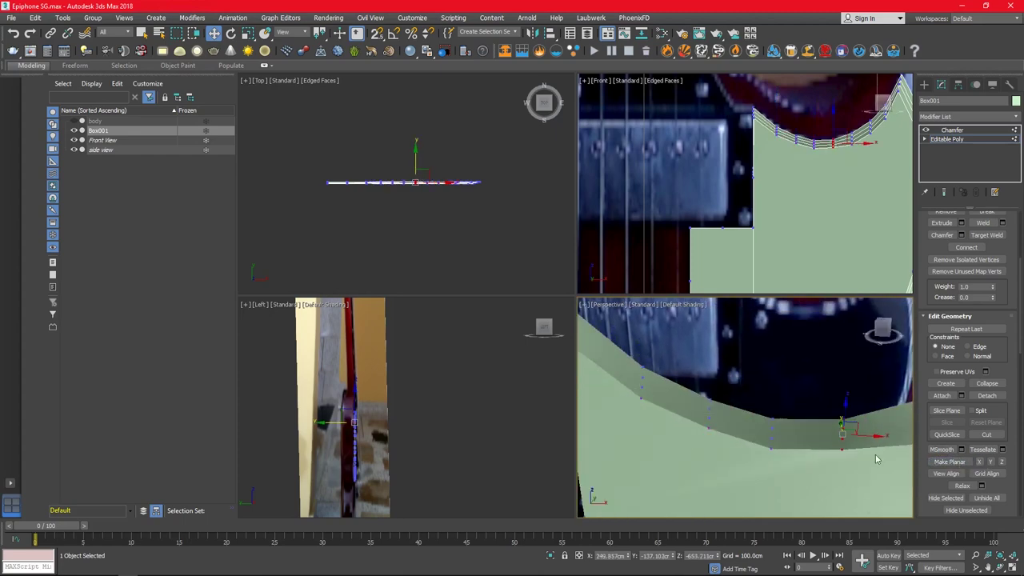
alt+middle_drag(875, 453, 872, 451)
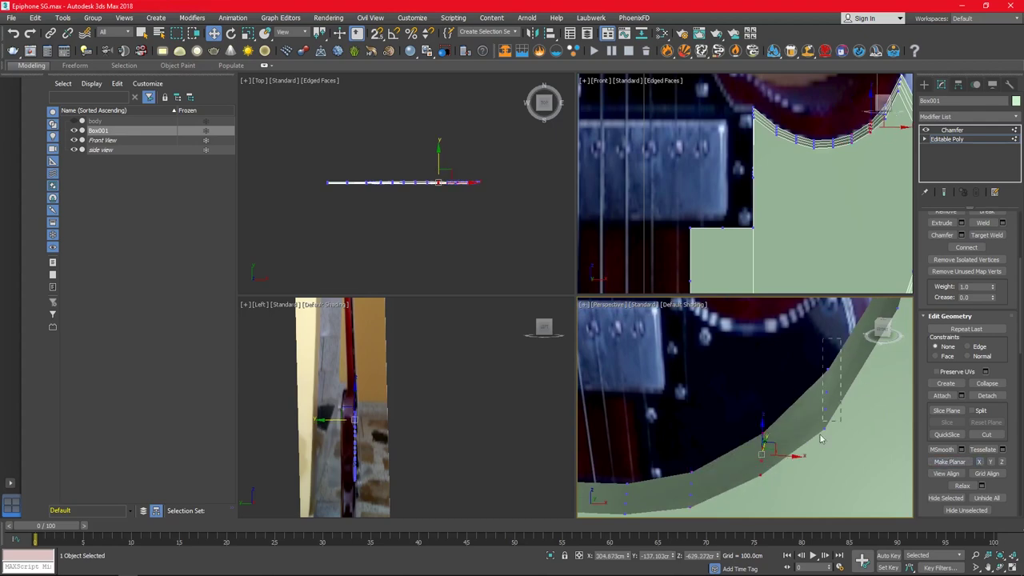
click(949, 461)
middle_drag(792, 232, 744, 258)
scroll(746, 239, down, 2)
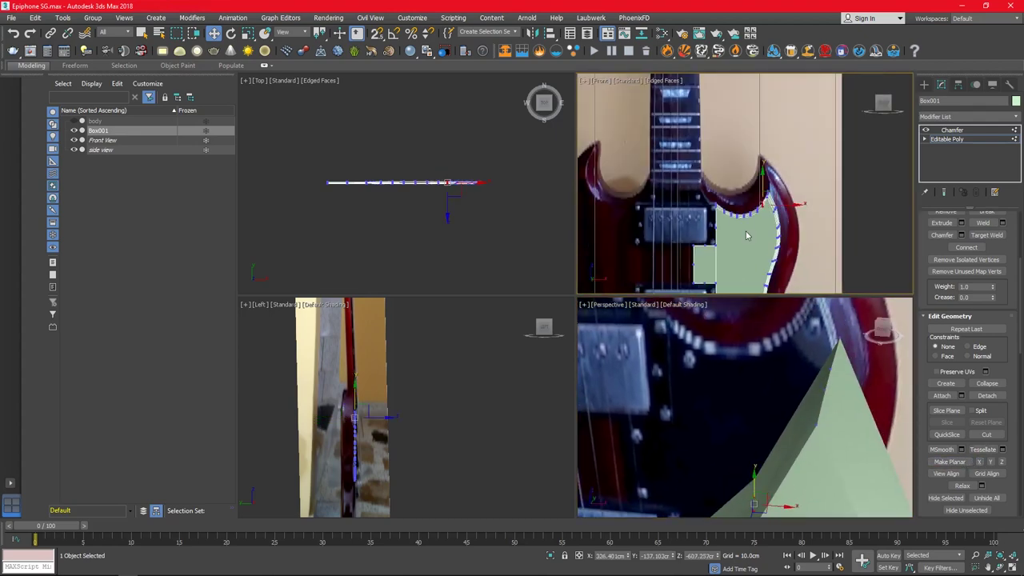
scroll(745, 230, down, 2)
scroll(745, 231, down, 1)
- Unhide the guitar body and return to whole-object level
click(73, 121)
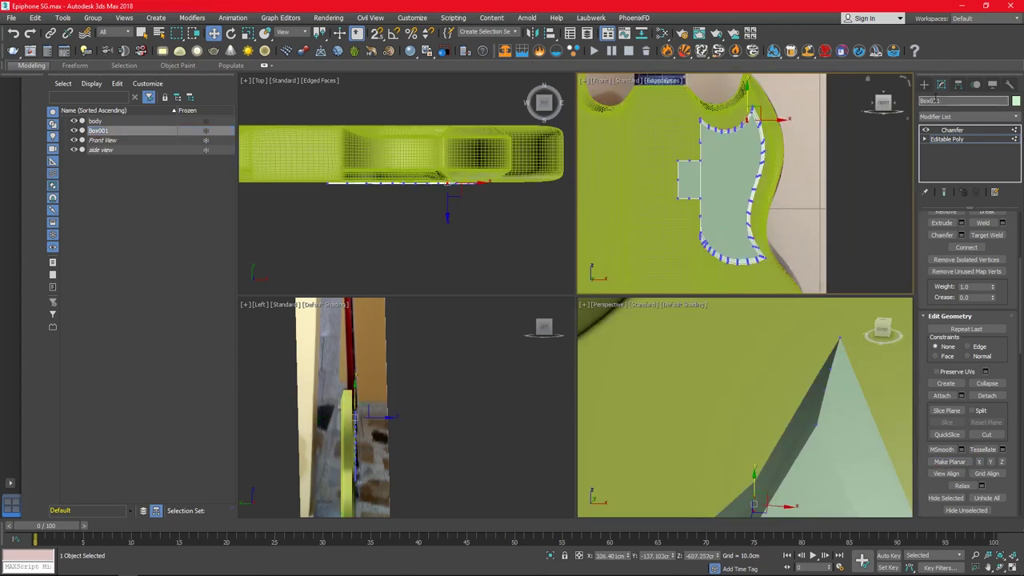
scroll(731, 347, down, 3)
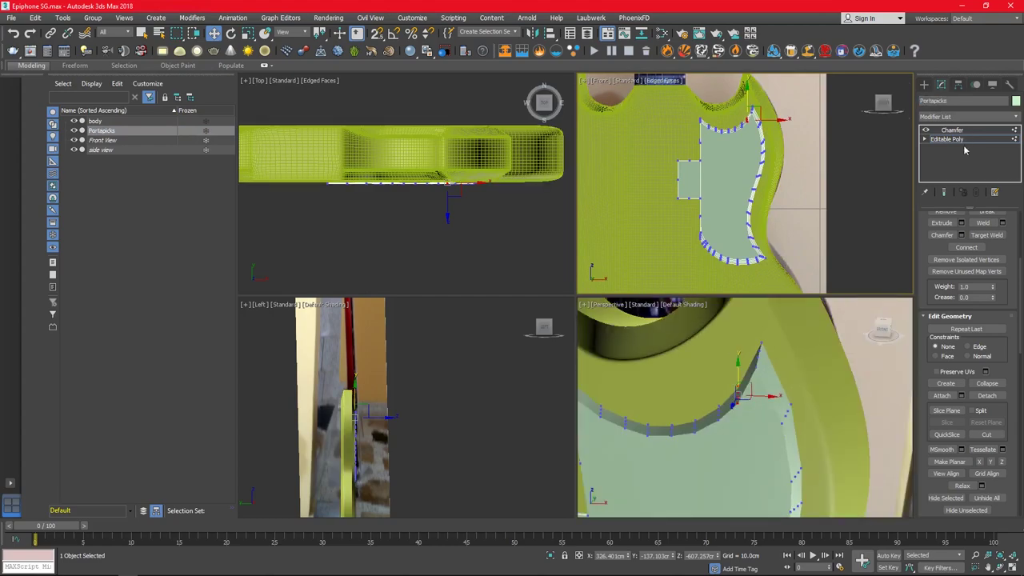
click(952, 130)
- Confirm the Portapicks name and add a TurboSmooth modifier to the pickguard
key(z)
click(957, 116)
click(973, 152)
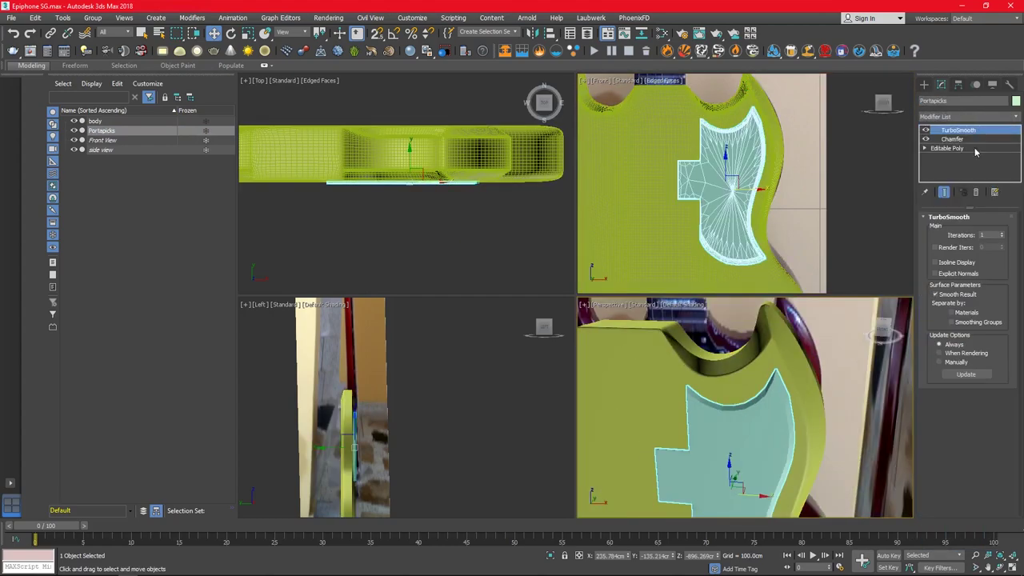
scroll(833, 233, up, 3)
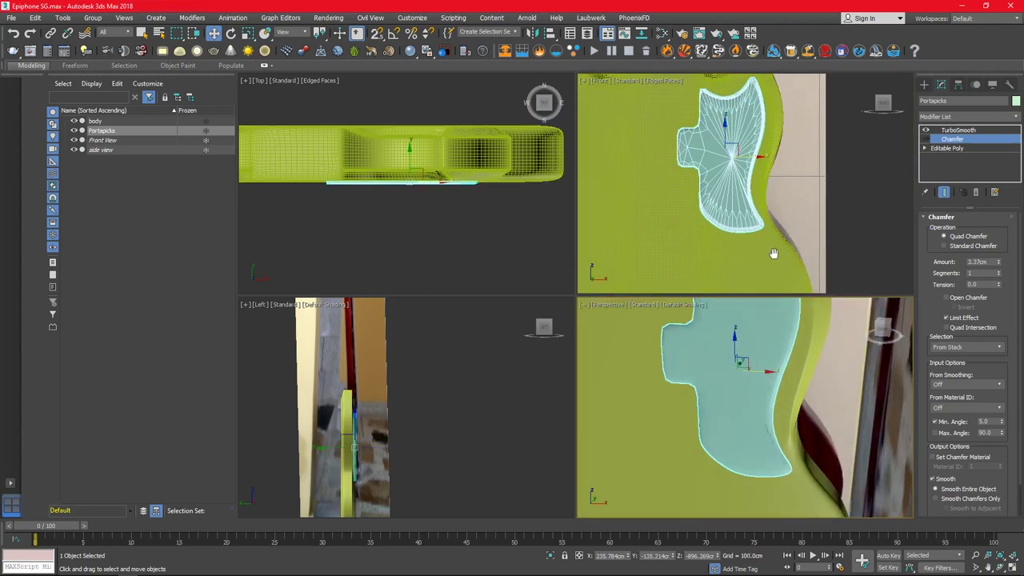
scroll(735, 197, up, 3)
scroll(734, 197, up, 2)
- Select the pickguard's corner vertex and pull it to the left
click(947, 148)
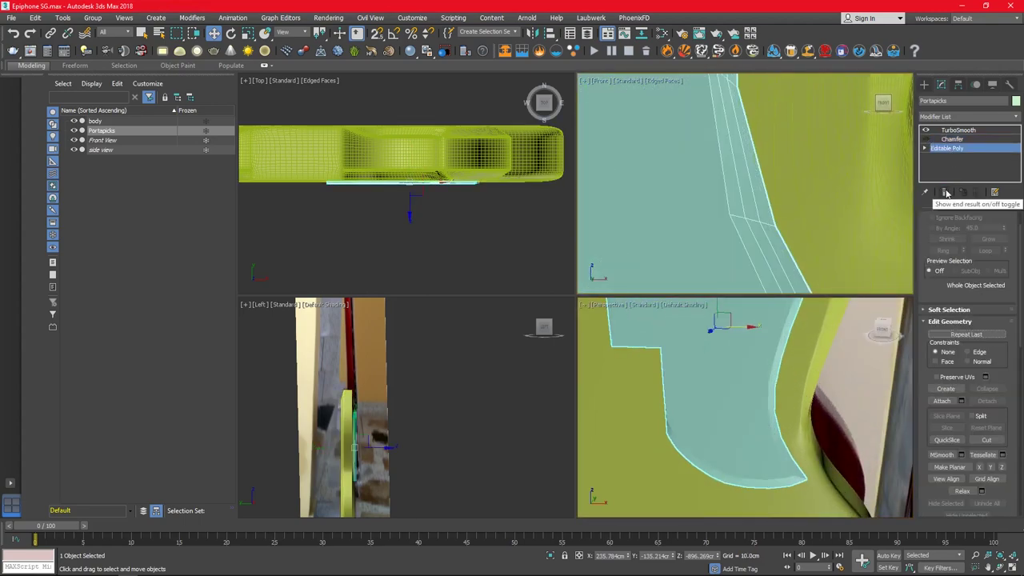
scroll(751, 237, down, 2)
scroll(708, 153, down, 2)
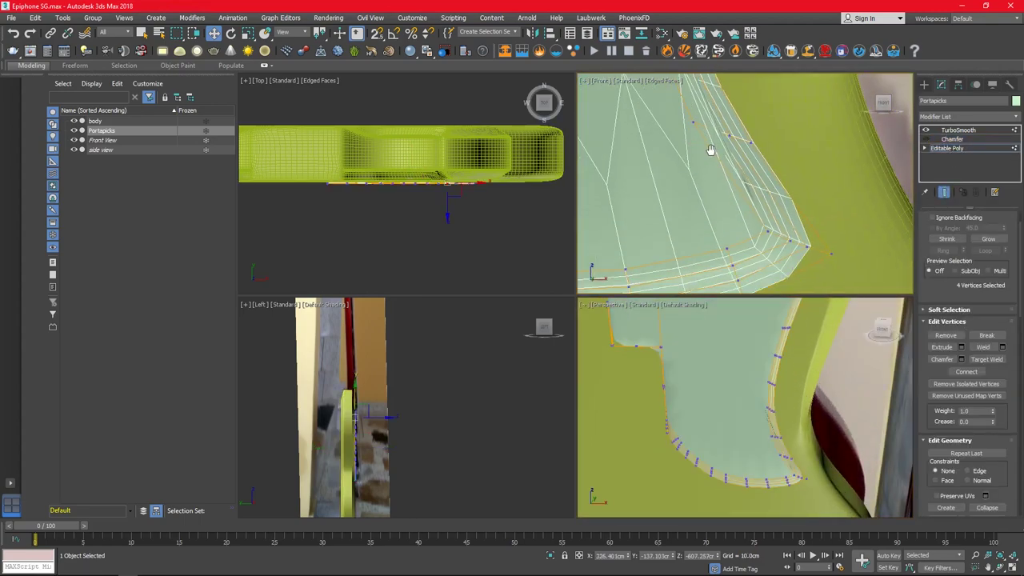
click(772, 227)
scroll(743, 281, up, 2)
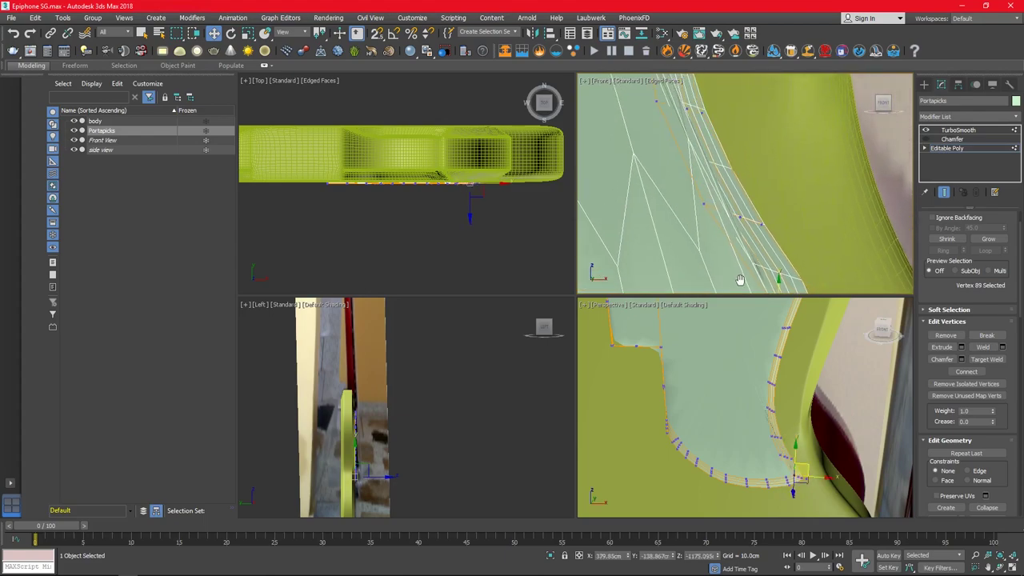
scroll(686, 131, up, 2)
scroll(613, 171, down, 2)
scroll(663, 232, up, 2)
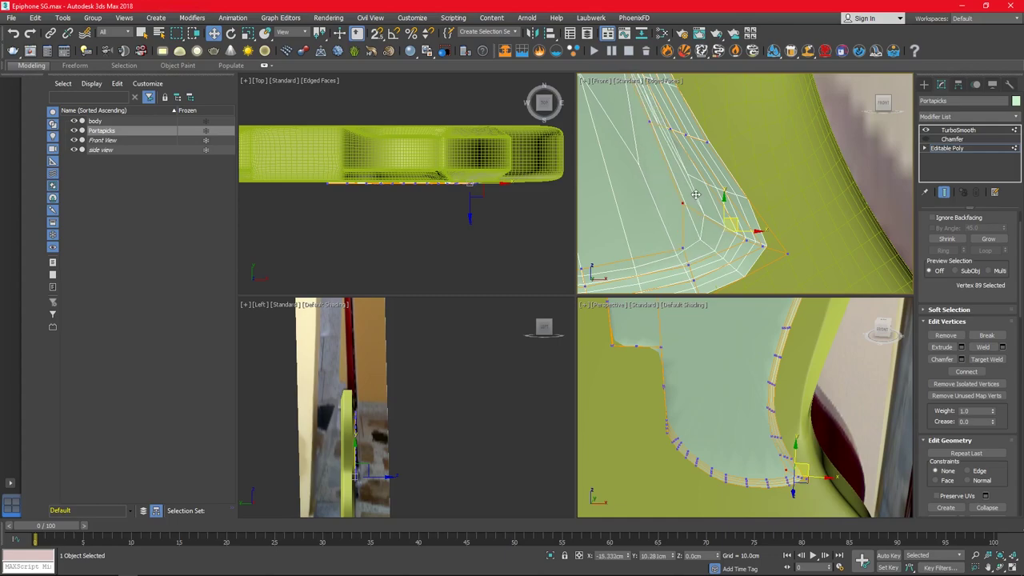
alt+middle_drag(705, 400, 737, 436)
- Remove the Chamfer modifier and isolate the pickguard in the viewport
click(957, 129)
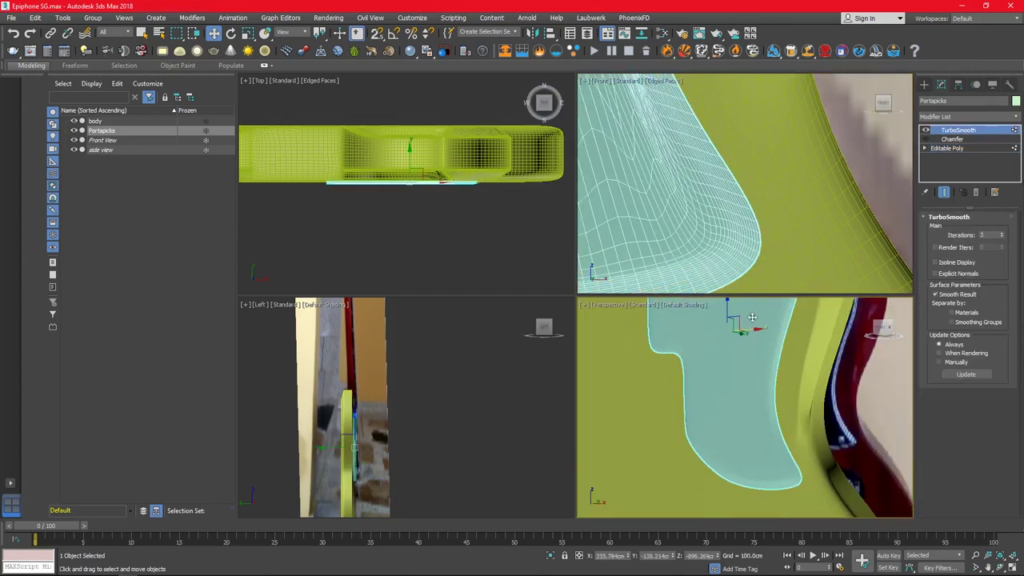
click(952, 140)
click(976, 192)
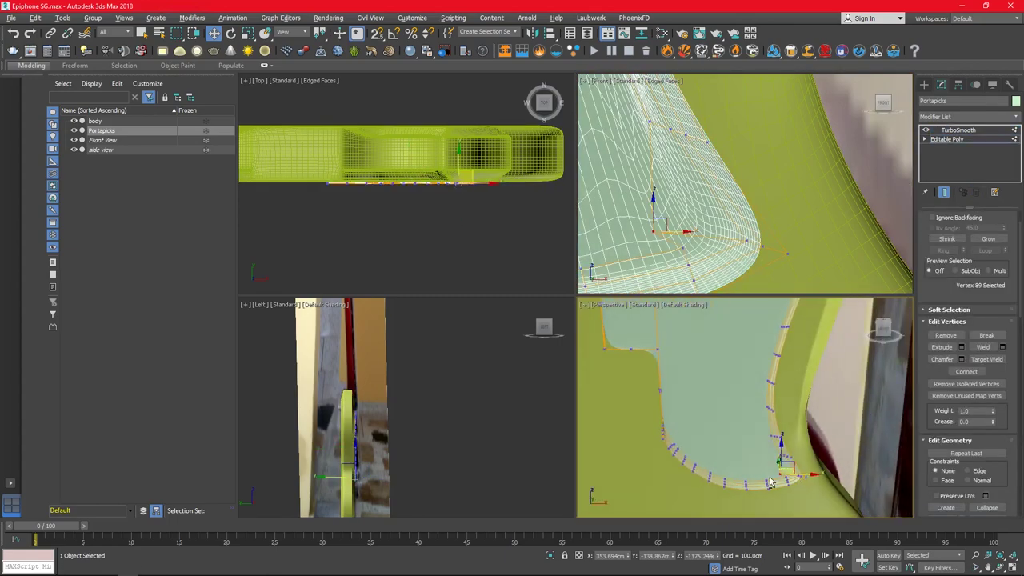
right_click(736, 407)
click(774, 370)
scroll(834, 460, up, 2)
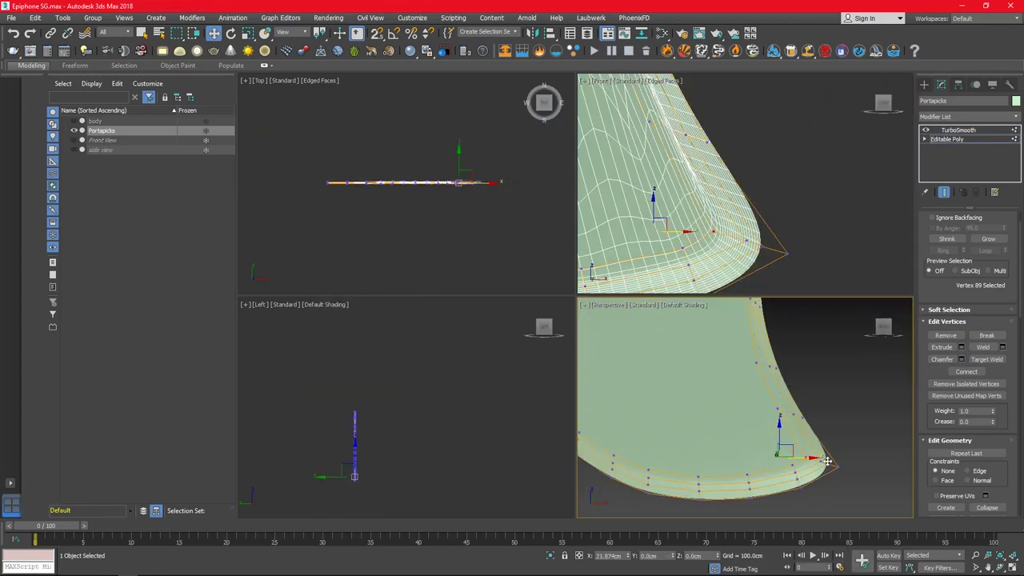
- Try an edge loop and a corner vertex move, then undo those edits
key(2)
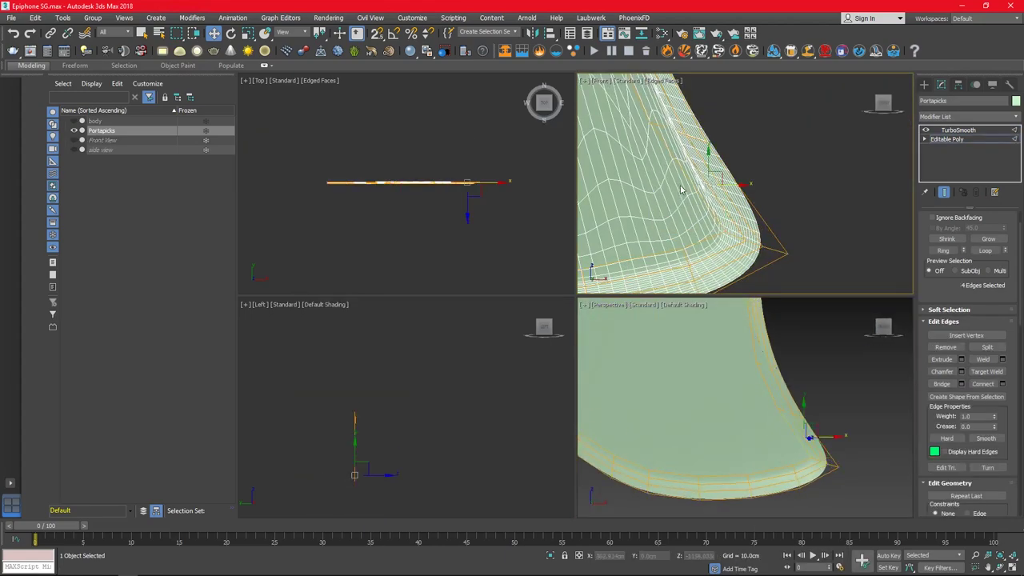
click(983, 384)
key(1)
mouse_move(741, 144)
middle_down()
mouse_move(773, 160)
mouse_move(796, 192)
middle_up()
drag(733, 227, 658, 231)
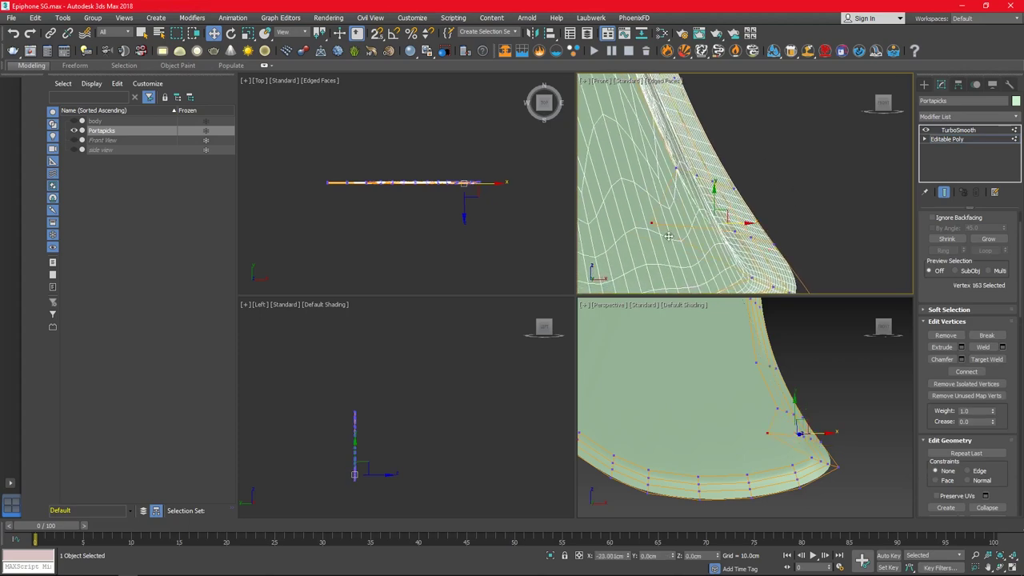
key(ctrl+z)
key(ctrl+z)
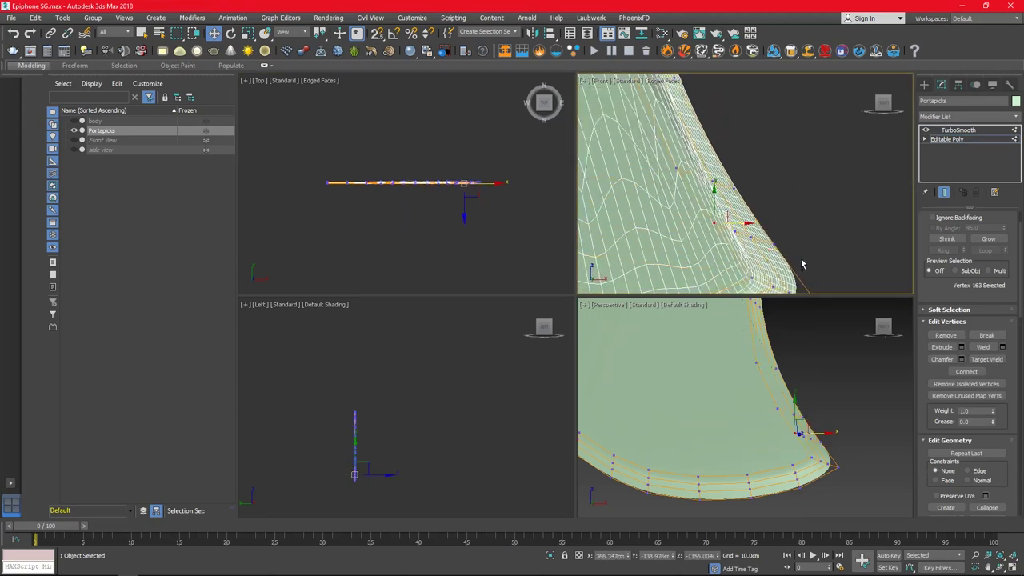
key(ctrl+z)
mouse_move(762, 266)
middle_down()
mouse_move(696, 210)
mouse_move(653, 192)
middle_up()
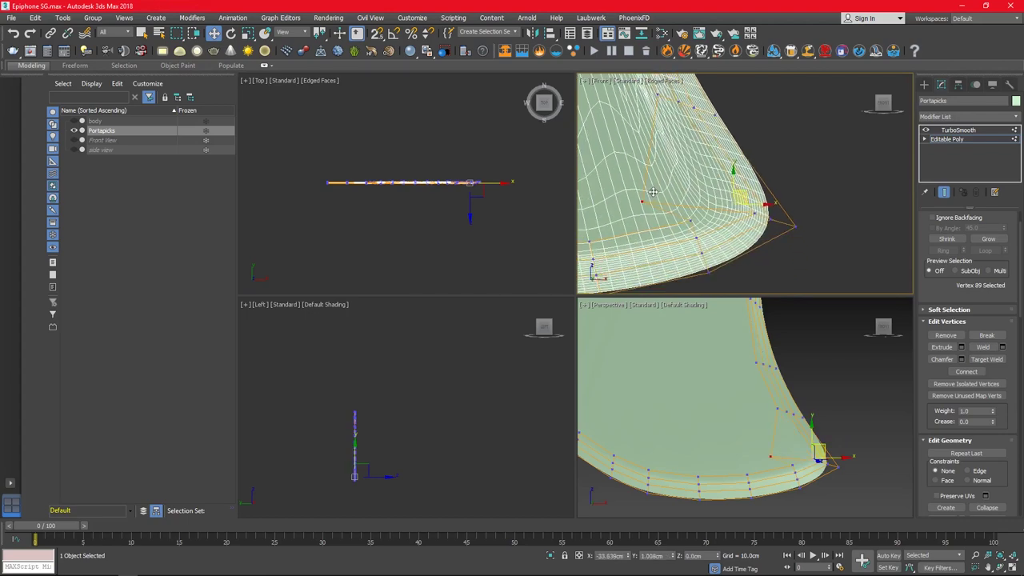
key(ctrl+z)
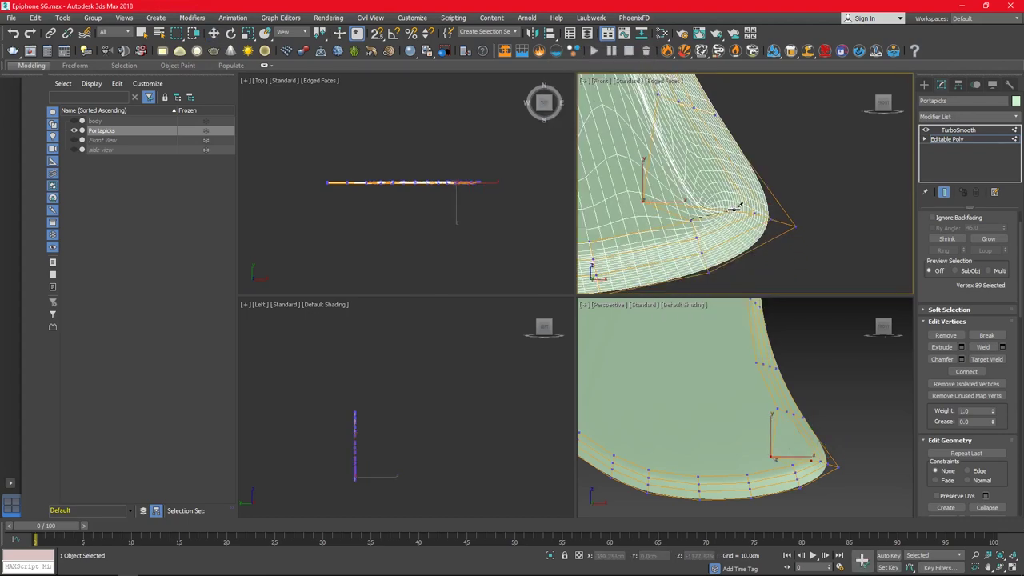
key(ctrl+z)
- Select the pickguard's open border and cap it into a face
right_click(754, 406)
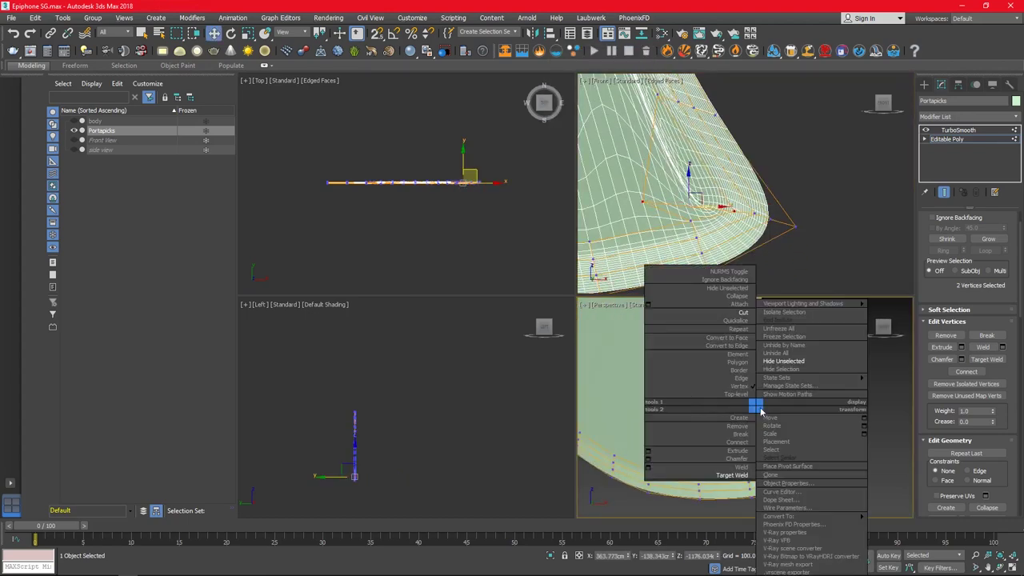
click(772, 412)
key(ctrl+z)
key(3)
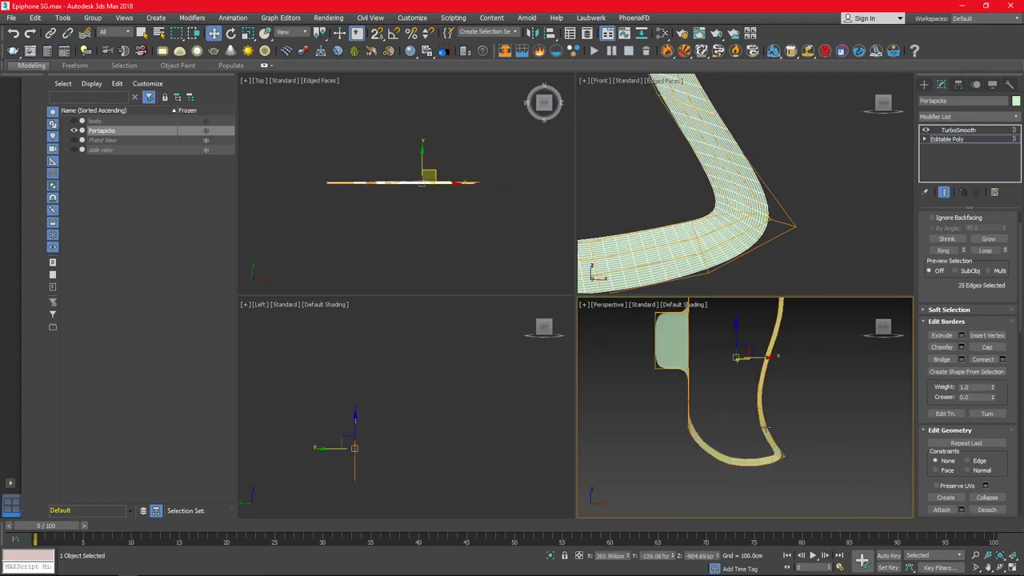
click(764, 426)
key(alt+p)
- Move the pickguard's corner vertex up and to the right
scroll(795, 398, up, 2)
scroll(797, 397, up, 4)
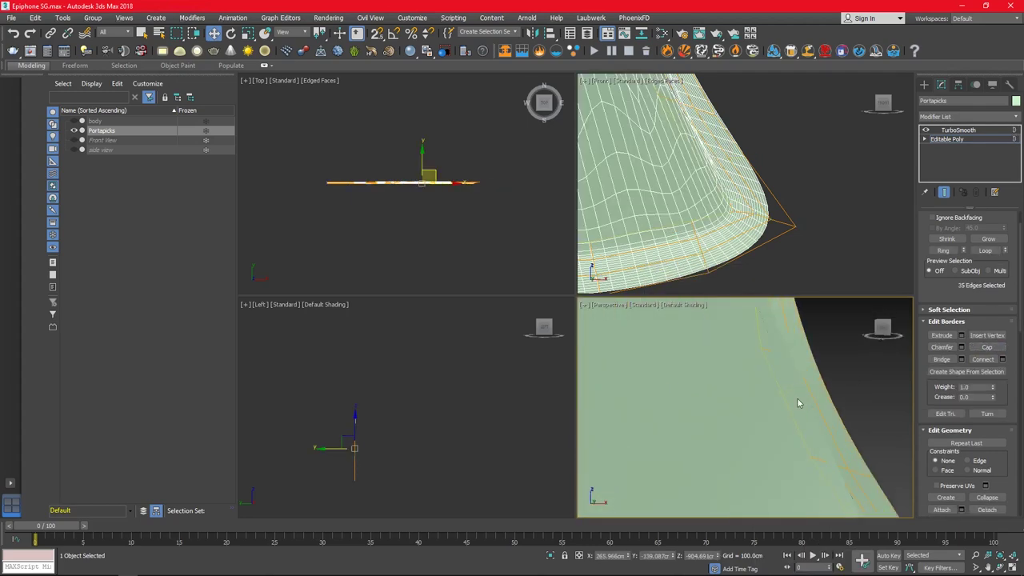
scroll(797, 397, down, 2)
key(1)
drag(650, 192, 664, 165)
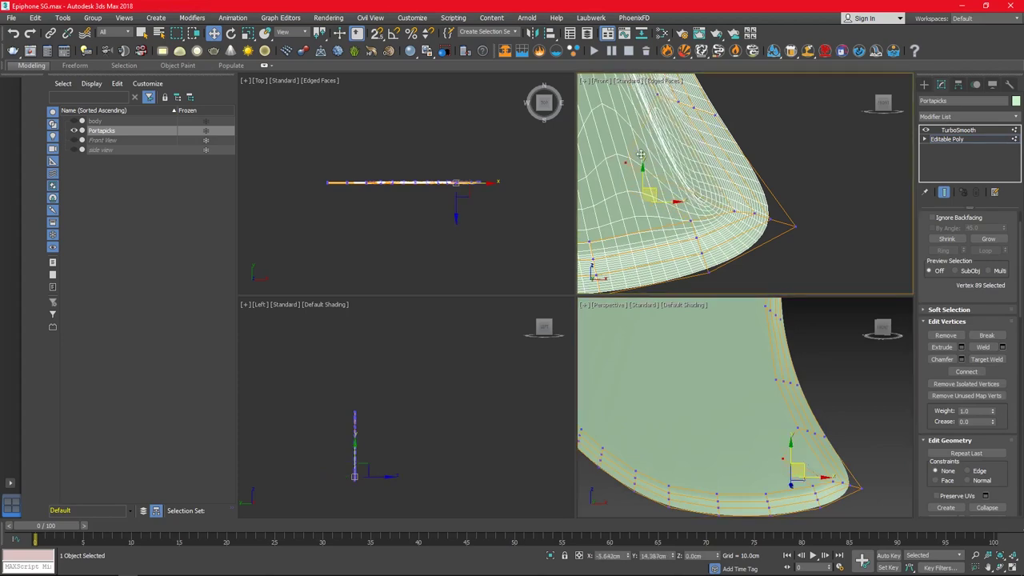
scroll(763, 481, up, 3)
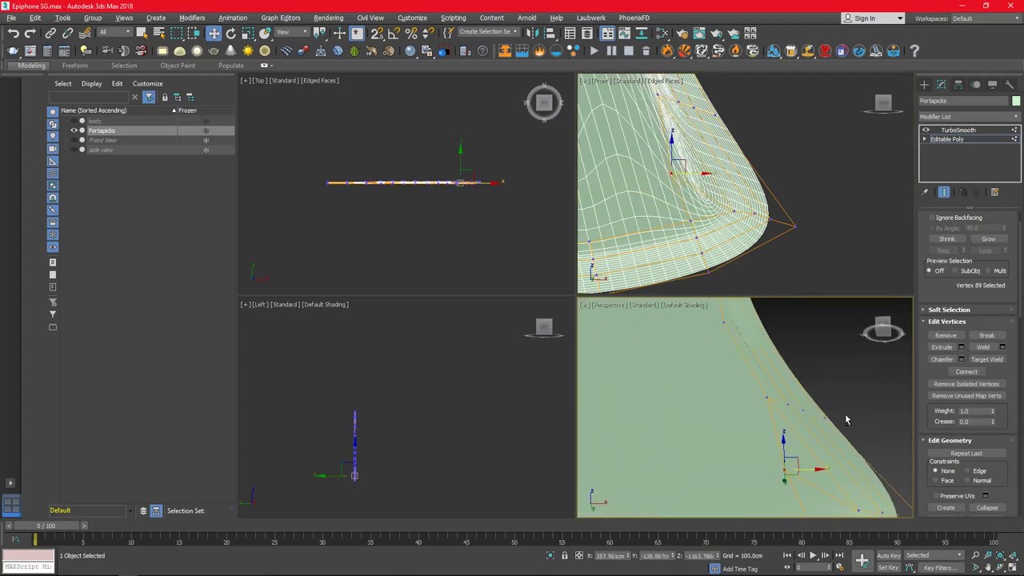
scroll(800, 448, down, 4)
key(3)
key(1)
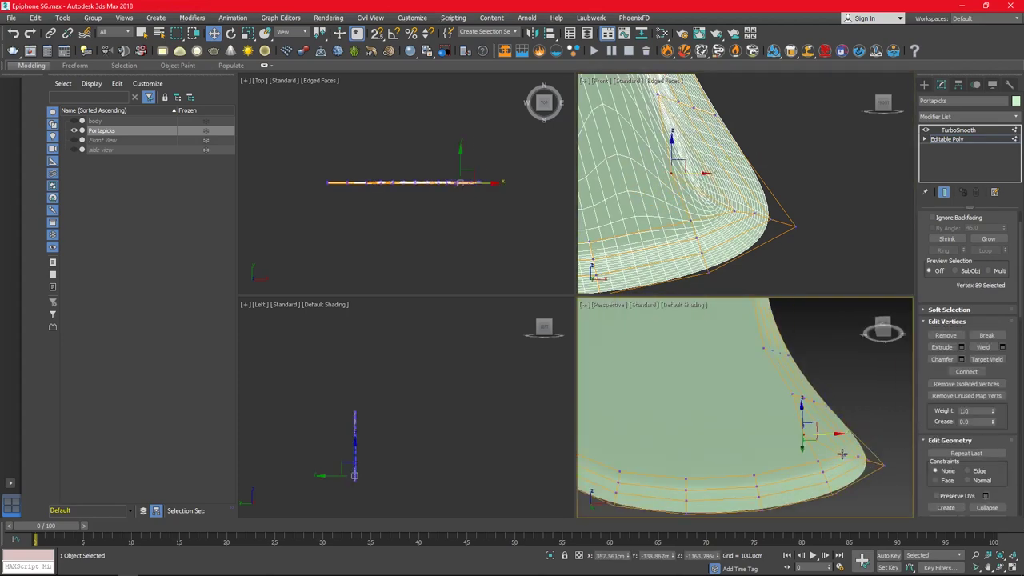
scroll(673, 493, down, 4)
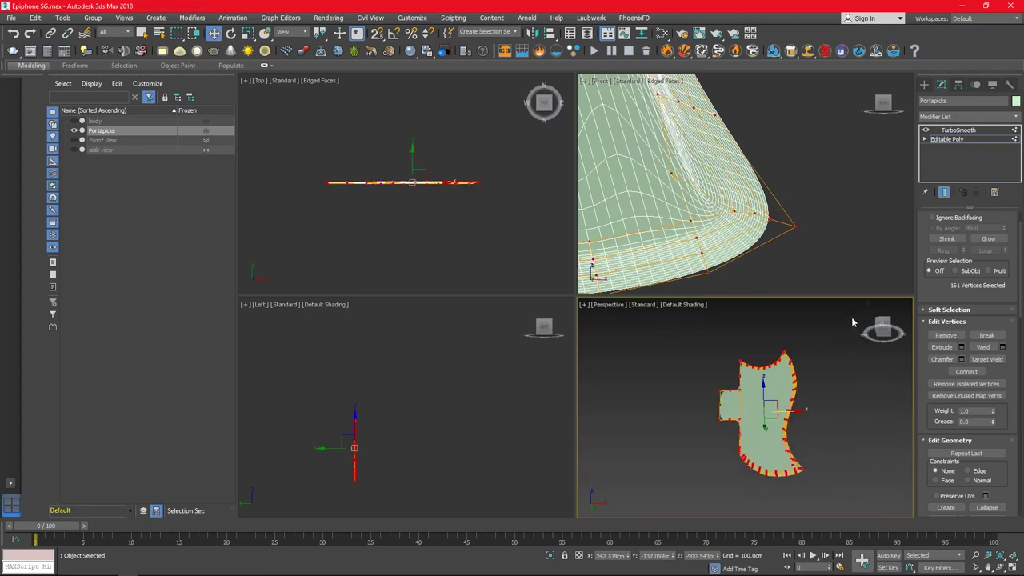
- Move the pickguard's bottom corner vertex slightly left
right_click(775, 376)
click(800, 516)
key(ctrl+z)
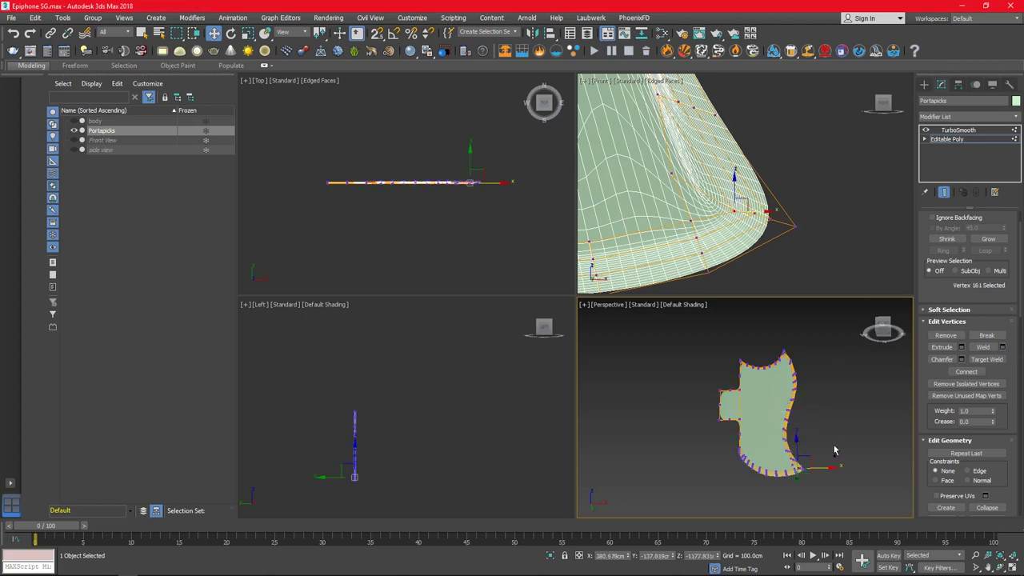
drag(833, 458, 825, 462)
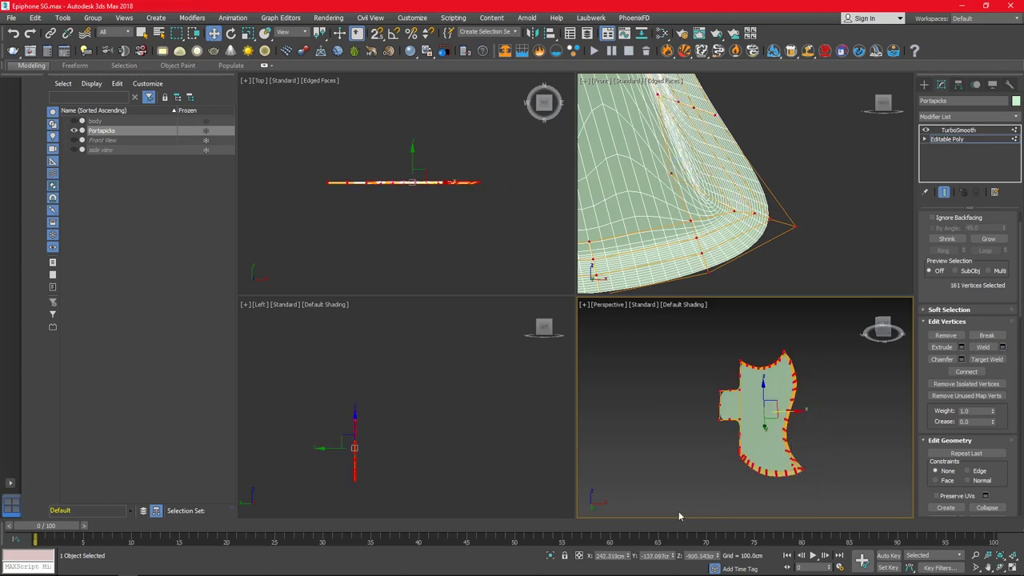
- Select edges along the pickguard outline in Edge mode
right_click(764, 412)
click(780, 394)
scroll(799, 467, up, 5)
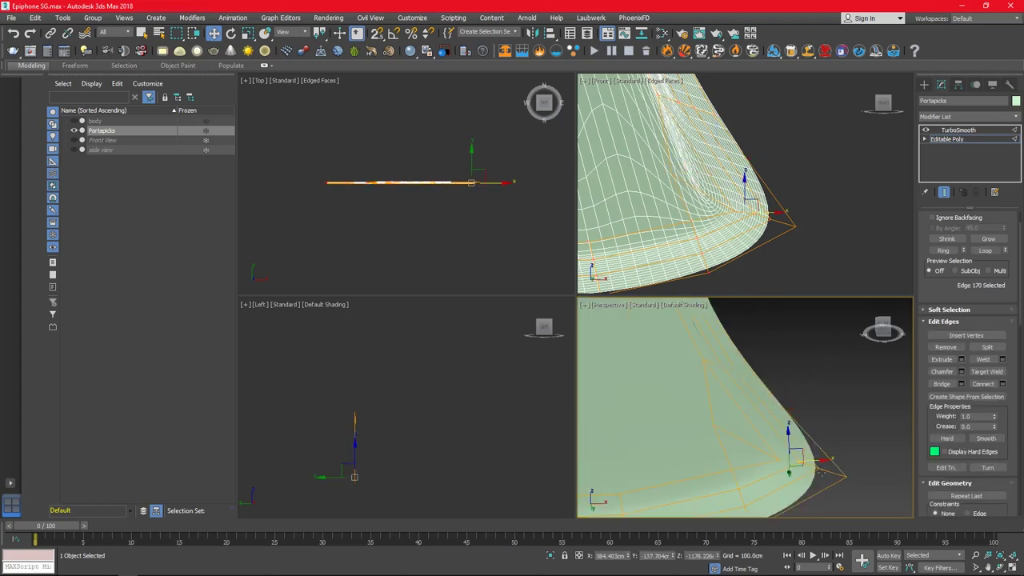
ctrl+click(820, 472)
scroll(678, 439, down, 5)
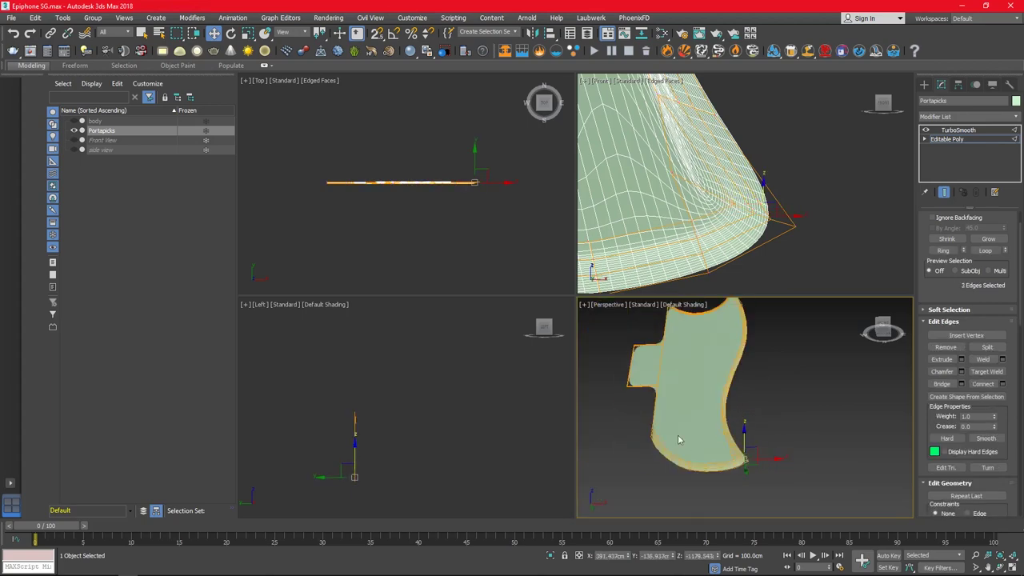
scroll(678, 438, up, 5)
scroll(753, 428, down, 5)
key(alt+w)
- Add the remaining pickguard outline edges to the selection, with edged faces shown
scroll(745, 416, up, 5)
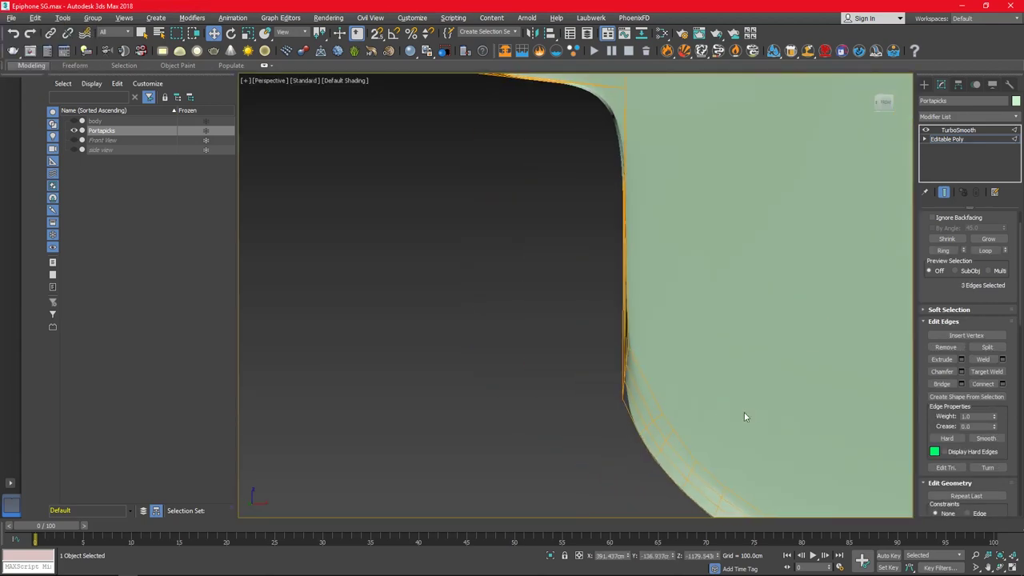
mouse_move(744, 416)
alt+middle_down()
mouse_move(773, 418)
mouse_move(727, 405)
mouse_move(807, 291)
alt+middle_up()
scroll(729, 333, up, 4)
key(F4)
mouse_move(715, 320)
alt+middle_down()
mouse_move(691, 256)
mouse_move(707, 475)
mouse_move(682, 301)
mouse_move(652, 245)
mouse_move(809, 419)
mouse_move(777, 435)
mouse_move(791, 357)
mouse_move(702, 485)
mouse_move(706, 392)
mouse_move(647, 416)
mouse_move(688, 236)
mouse_move(720, 419)
mouse_move(625, 362)
mouse_move(623, 244)
alt+middle_up()
ctrl+click(687, 262)
ctrl+click(651, 245)
ctrl+click(707, 392)
ctrl+click(623, 244)
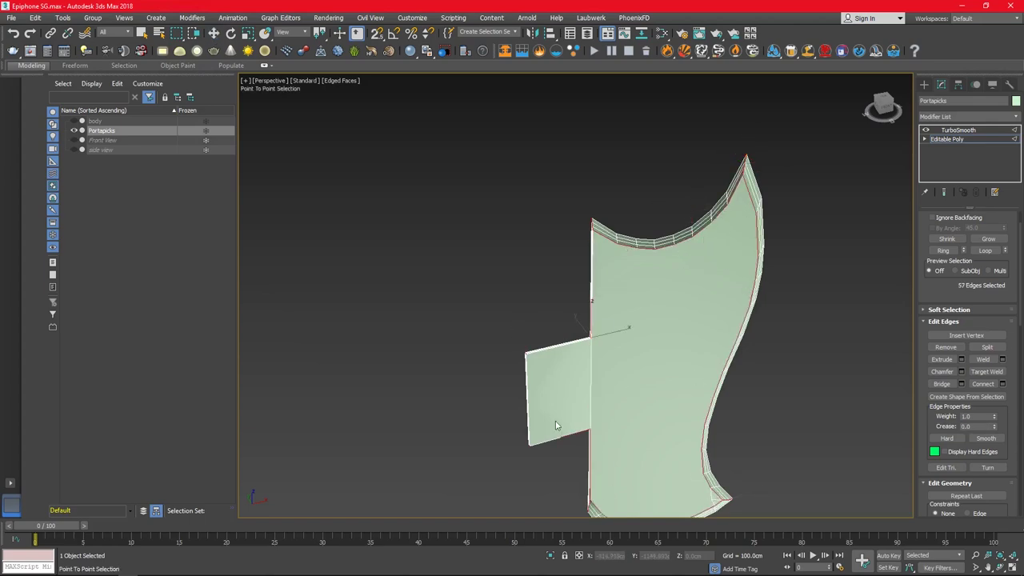
alt+middle_drag(548, 346, 612, 334)
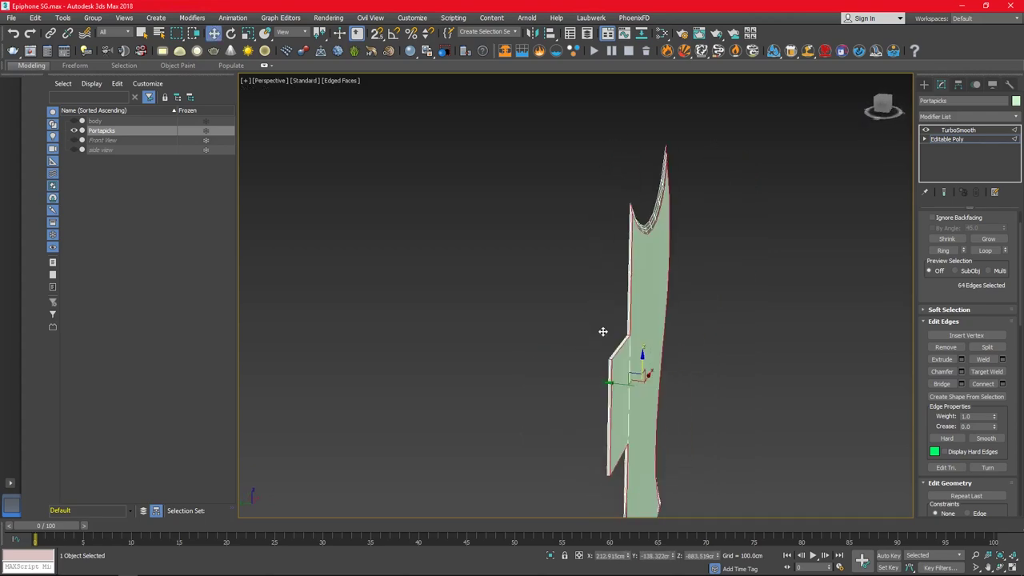
- Chamfer the selected outline edges through the chamfer caddy
click(944, 192)
click(963, 371)
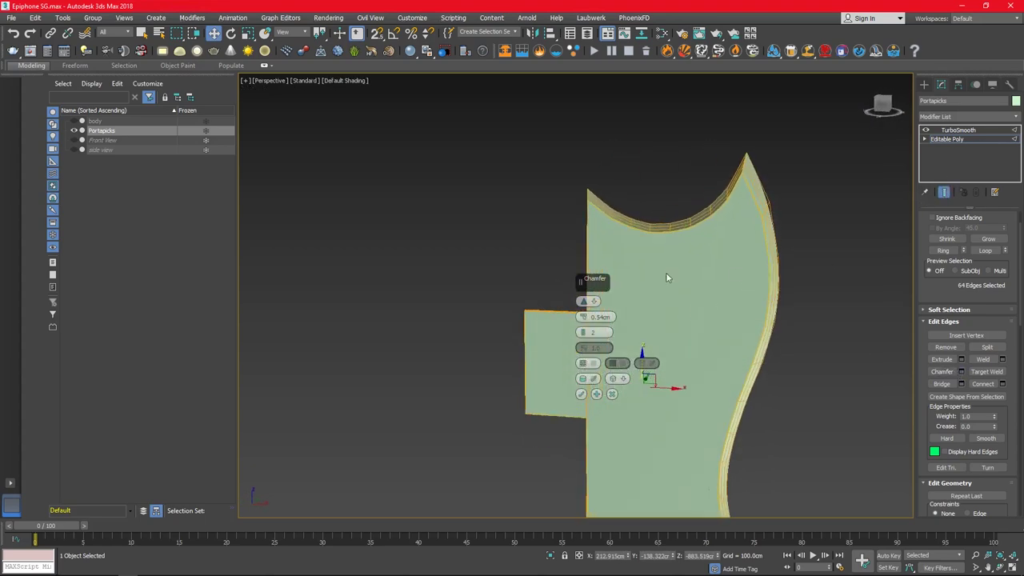
click(588, 382)
click(824, 354)
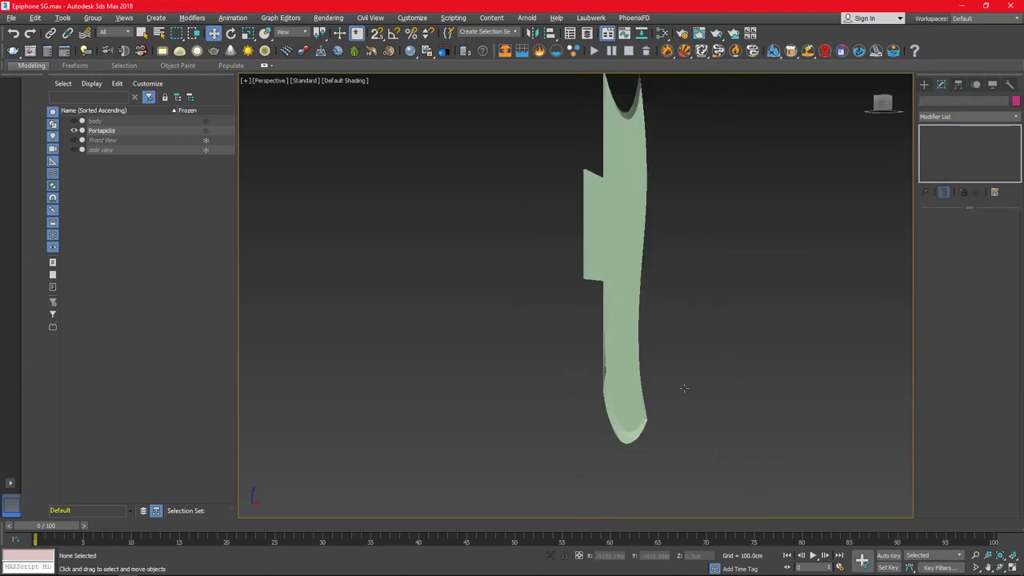
alt+middle_drag(823, 354, 659, 355)
click(658, 355)
- Set the pickguard's TurboSmooth iterations to 2
key(F4)
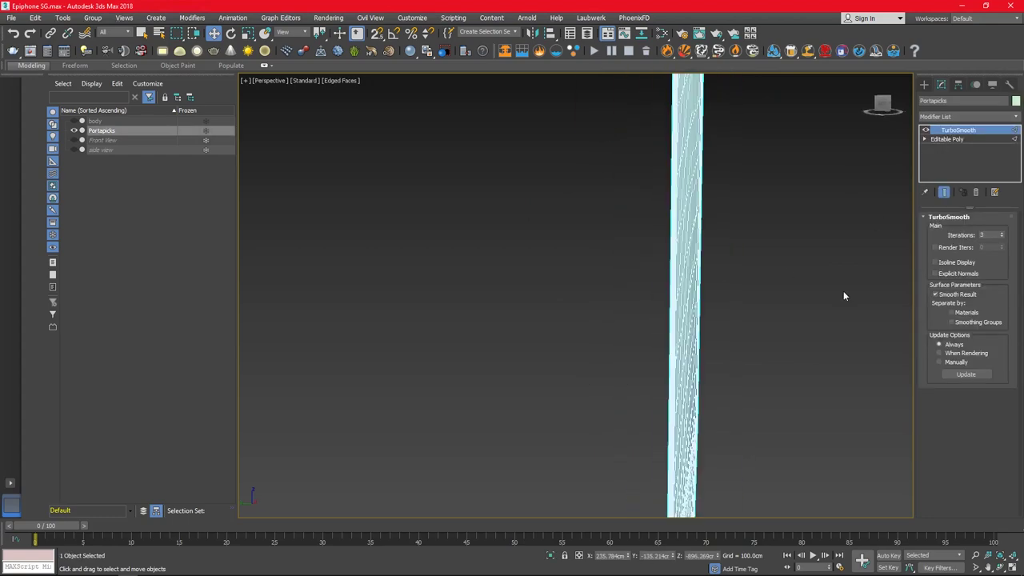
mouse_move(843, 291)
alt+middle_down()
mouse_move(735, 330)
mouse_move(617, 347)
alt+middle_up()
scroll(595, 353, up, 3)
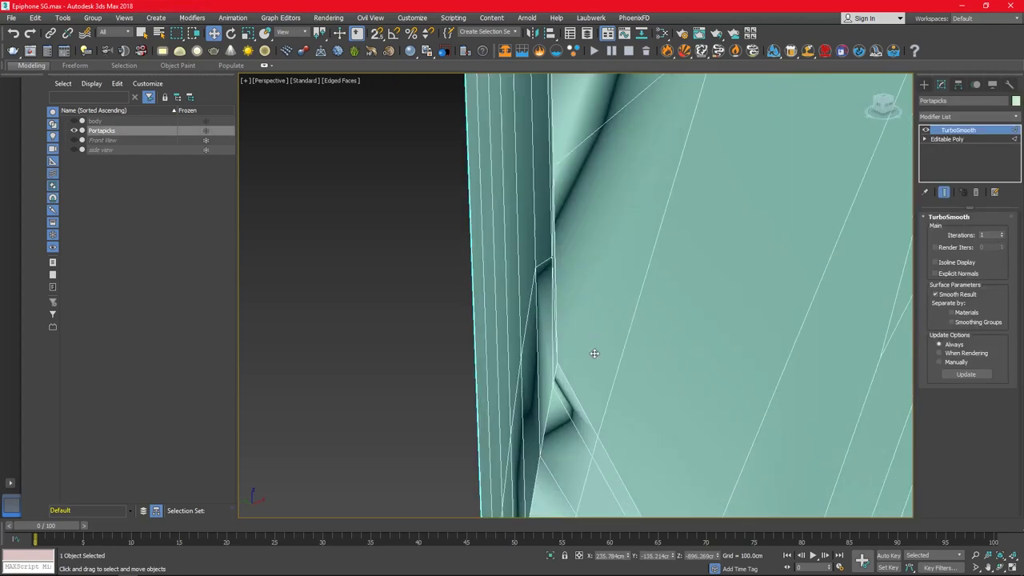
click(947, 139)
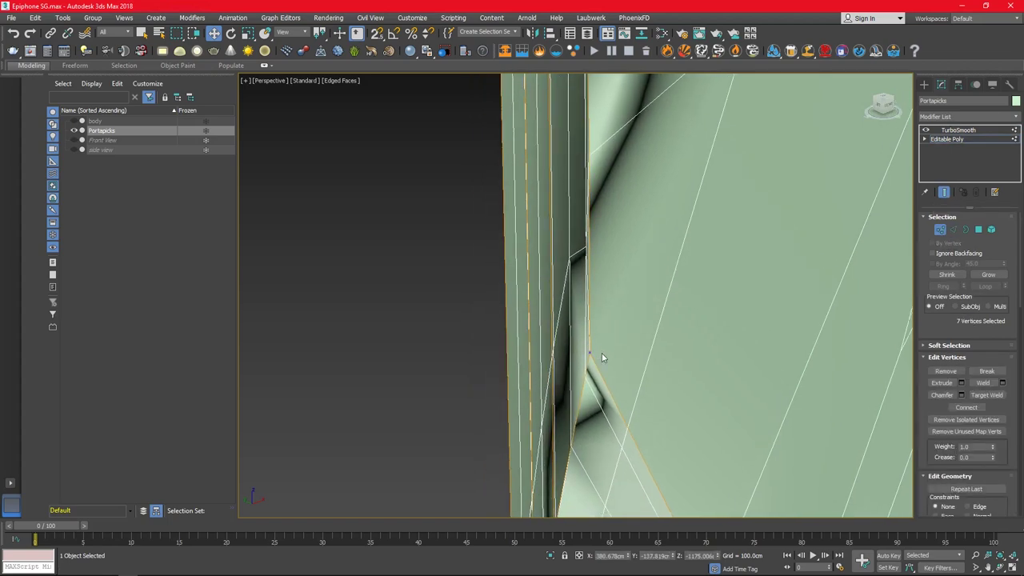
scroll(601, 353, down, 5)
click(957, 130)
key(F4)
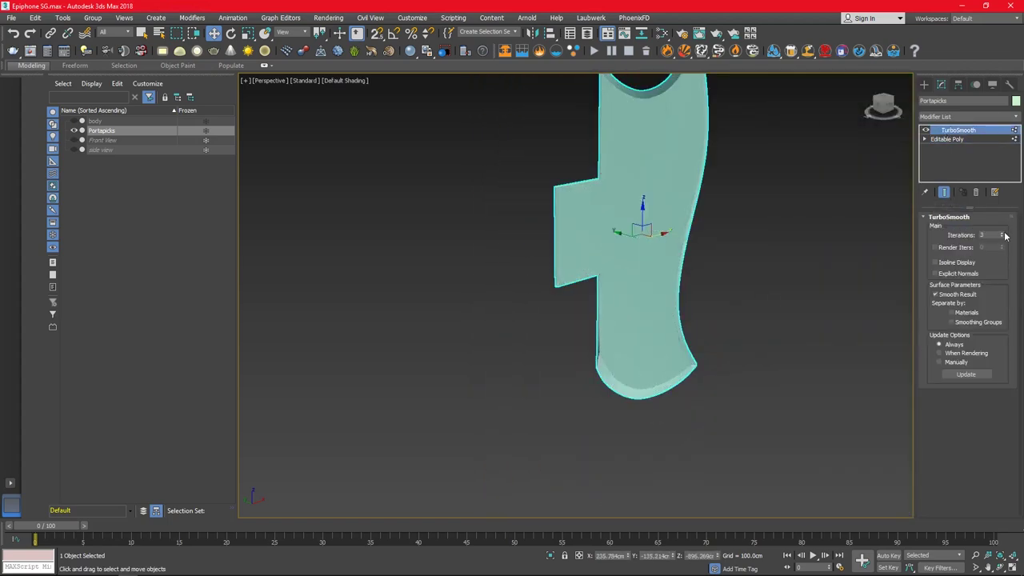
click(725, 340)
- Unhide all objects, then select and hide the body and Portapicks
alt+middle_drag(725, 340, 583, 346)
right_click(569, 323)
click(603, 295)
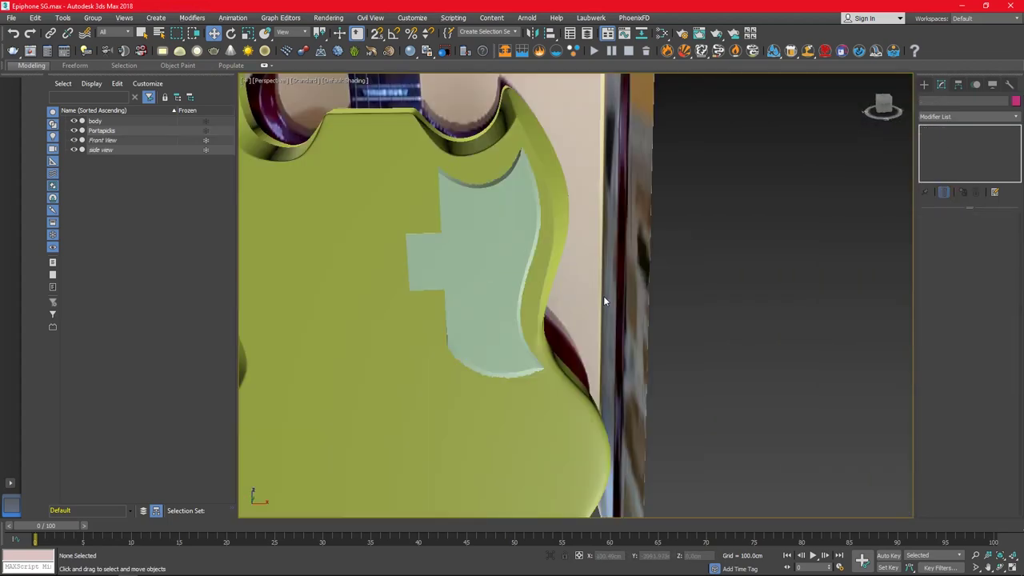
scroll(538, 361, down, 3)
key(ctrl+a)
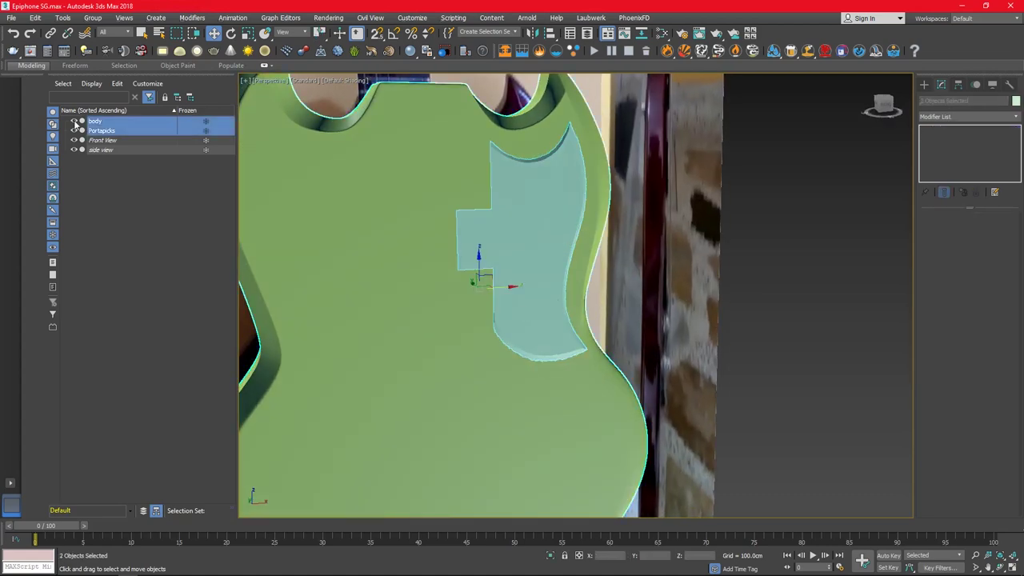
key(alt+h)
- Draw a plane over the pickup in Front view and convert it to Editable Poly
key(alt+w)
click(988, 194)
drag(646, 122, 812, 207)
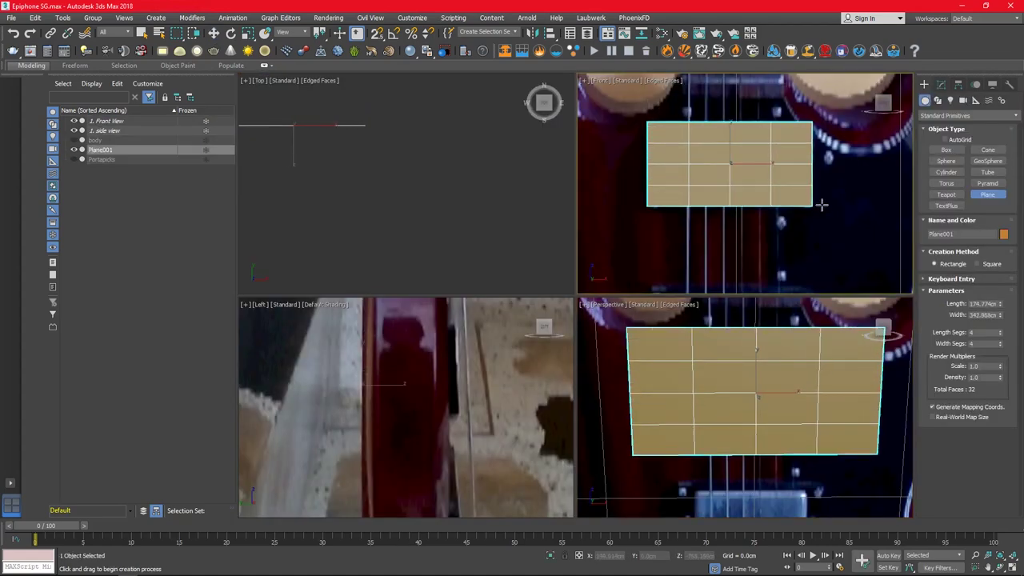
right_click(801, 183)
click(832, 292)
scroll(726, 132, up, 2)
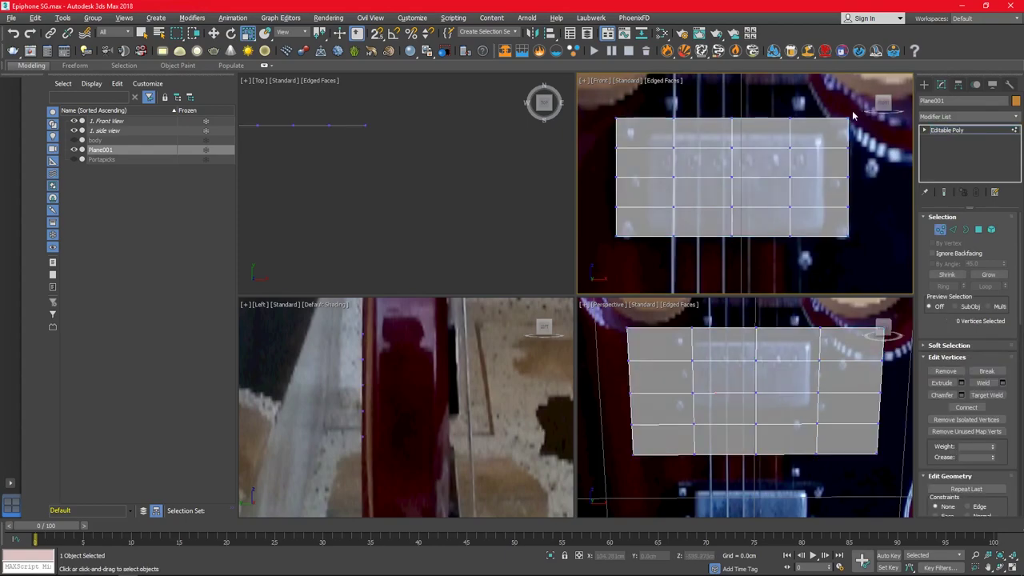
- Move the plane's vertex rows and columns to match the pickup's outline
key(w)
key(alt+u)
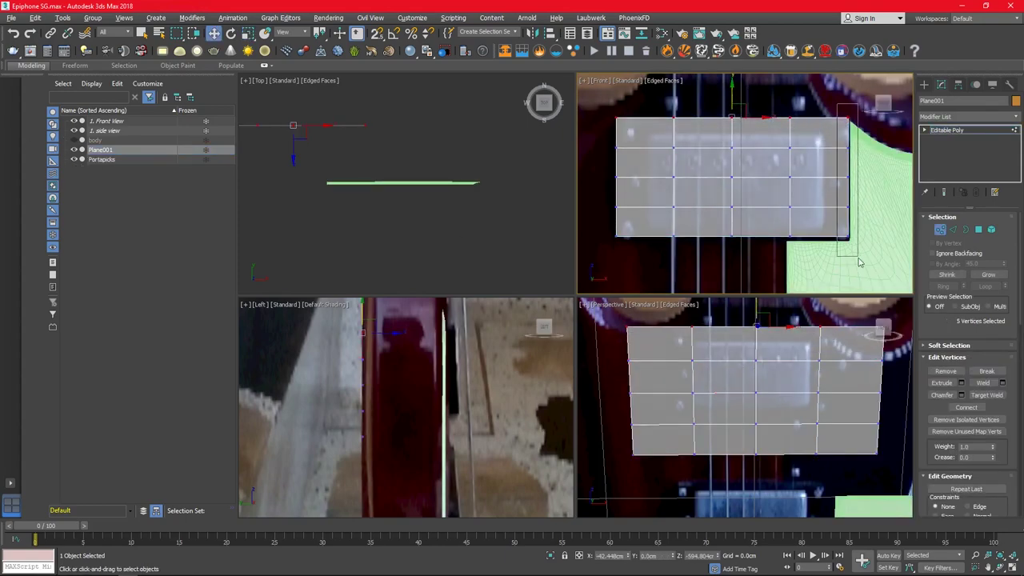
key(alt+w)
drag(549, 376, 549, 387)
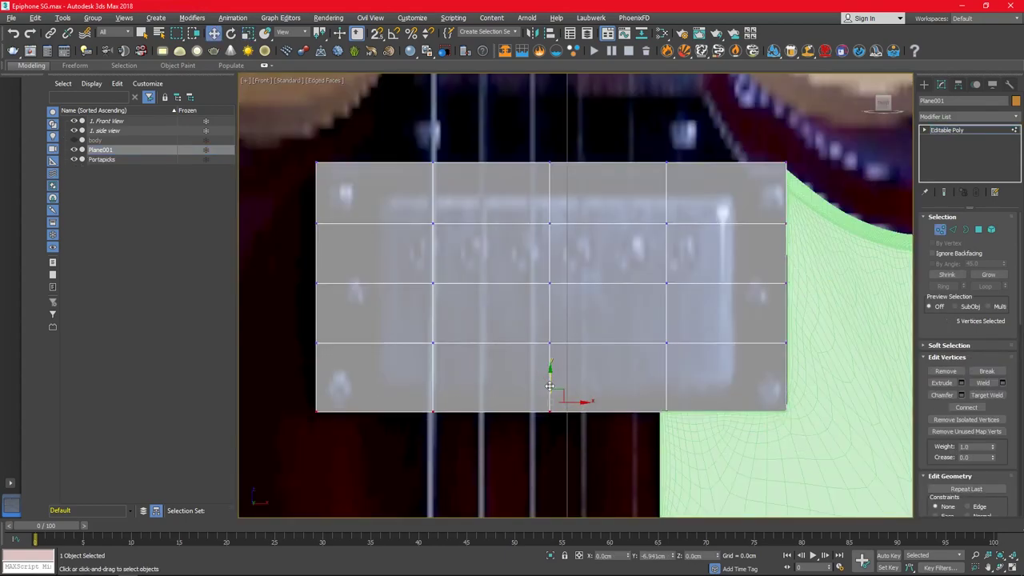
drag(331, 428, 330, 427)
drag(337, 285, 342, 285)
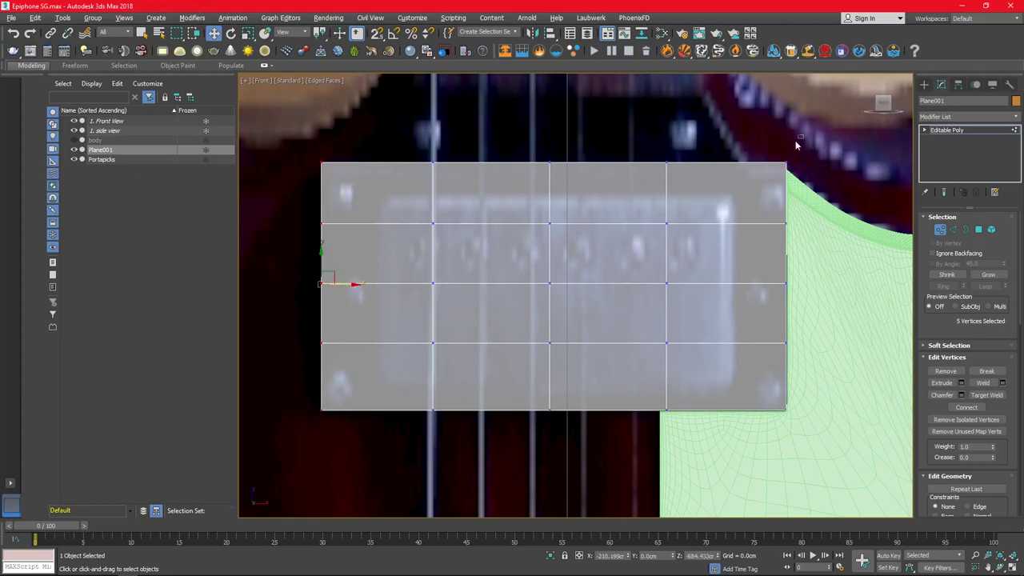
drag(796, 144, 312, 182)
mouse_move(550, 144)
mouse_down()
mouse_move(542, 231)
mouse_move(554, 145)
mouse_up()
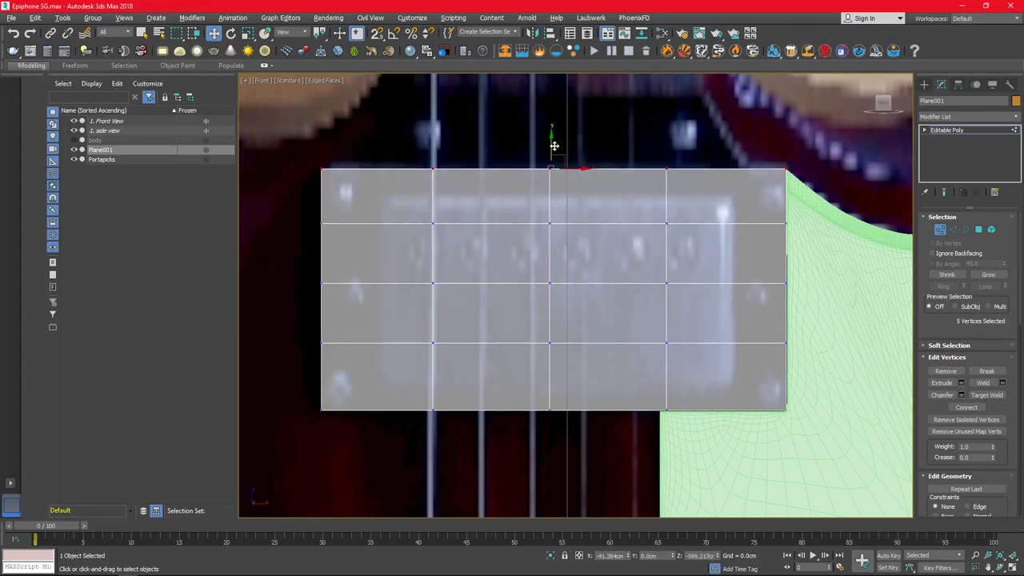
- At Border level, shrink the plane's border loop slightly inward
key(3)
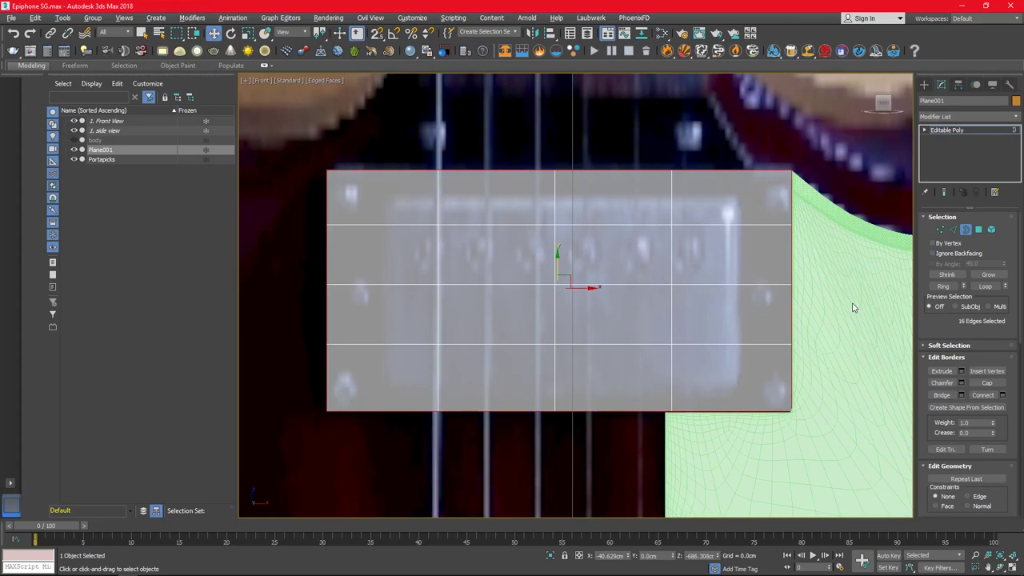
key(l)
key(3)
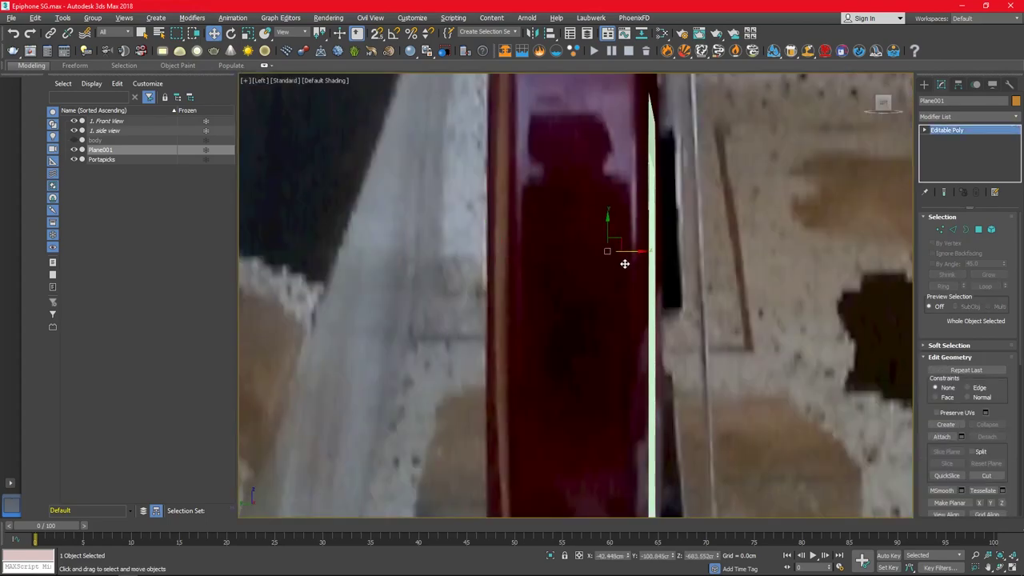
key(3)
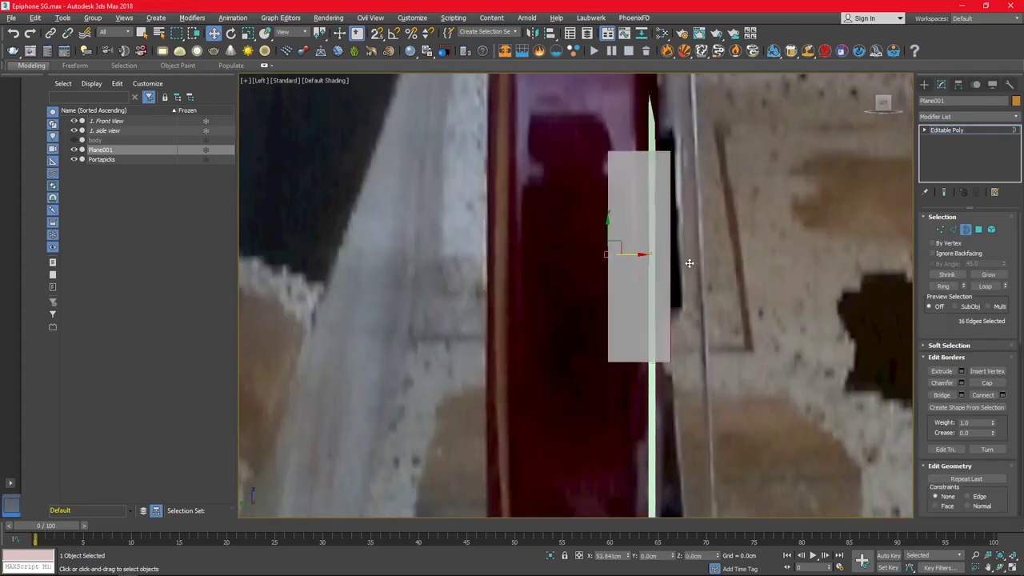
key(p)
mouse_move(681, 402)
alt+middle_down()
mouse_move(638, 360)
mouse_move(693, 359)
alt+middle_up()
key(alt+w)
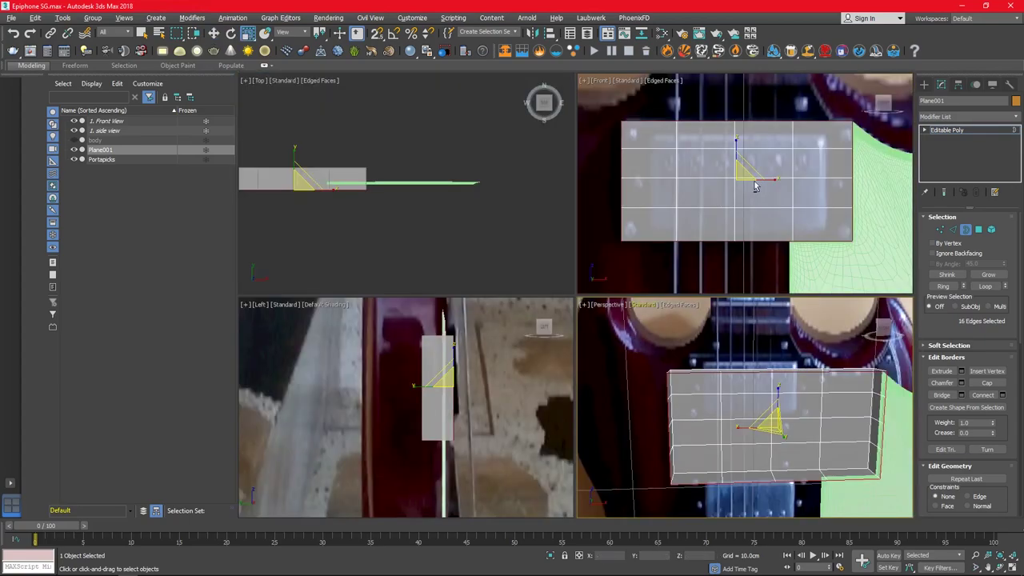
key(alt+w)
drag(560, 285, 560, 287)
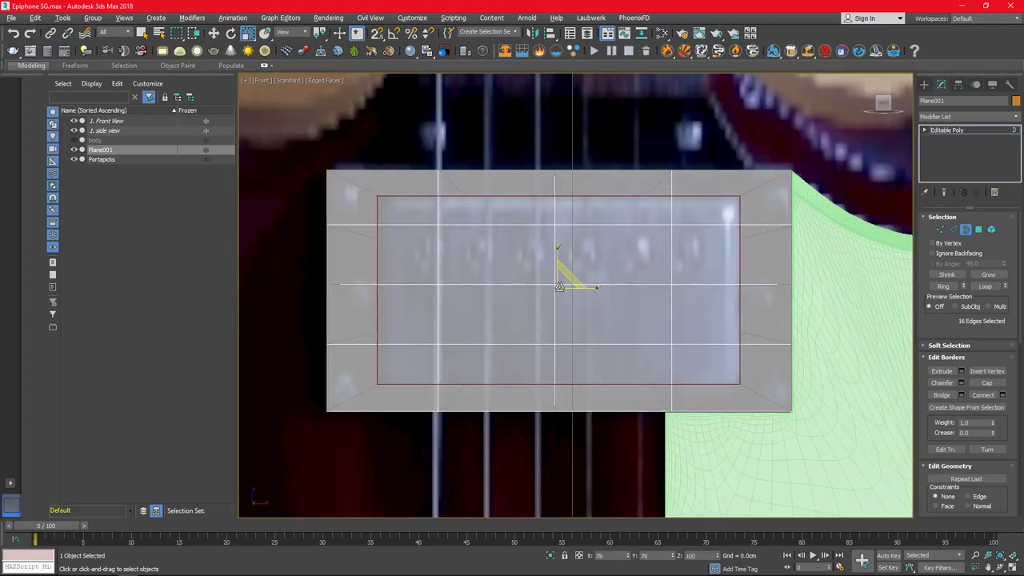
- Select the left vertex columns, then Shift-drag the outer border backward into sides
key(1)
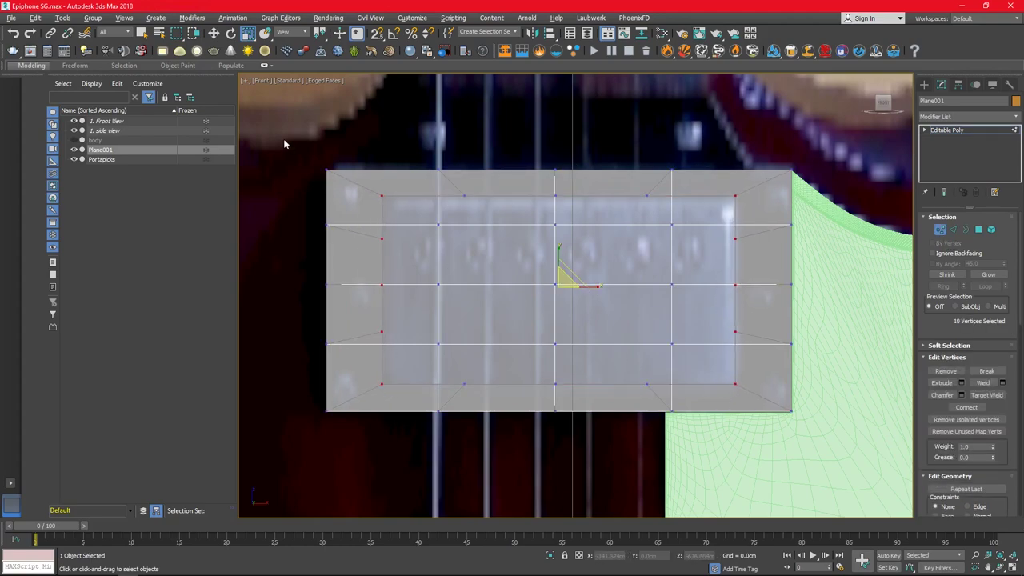
drag(284, 144, 397, 446)
key(w)
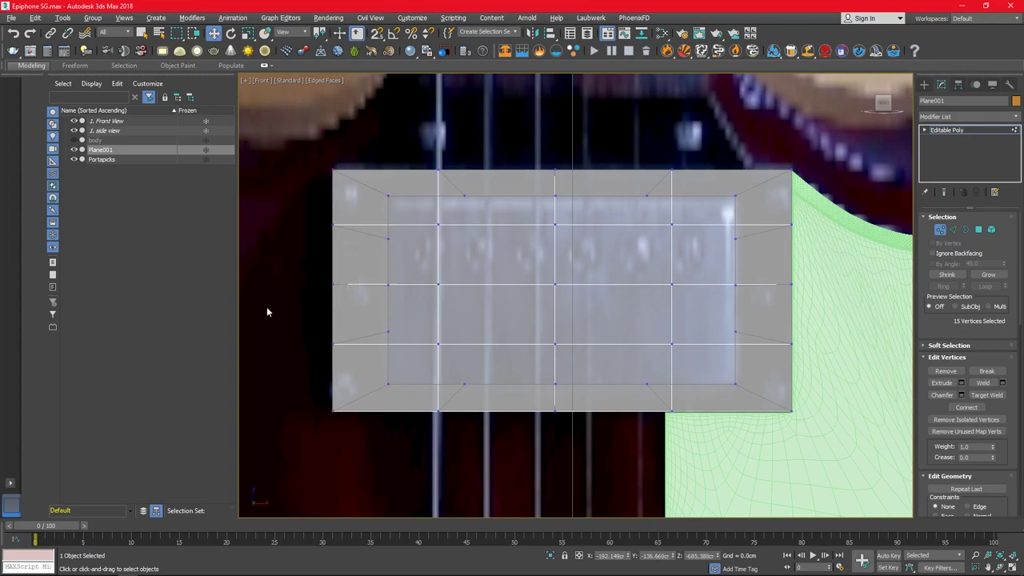
alt+middle_drag(267, 312, 567, 279)
key(3)
key(l)
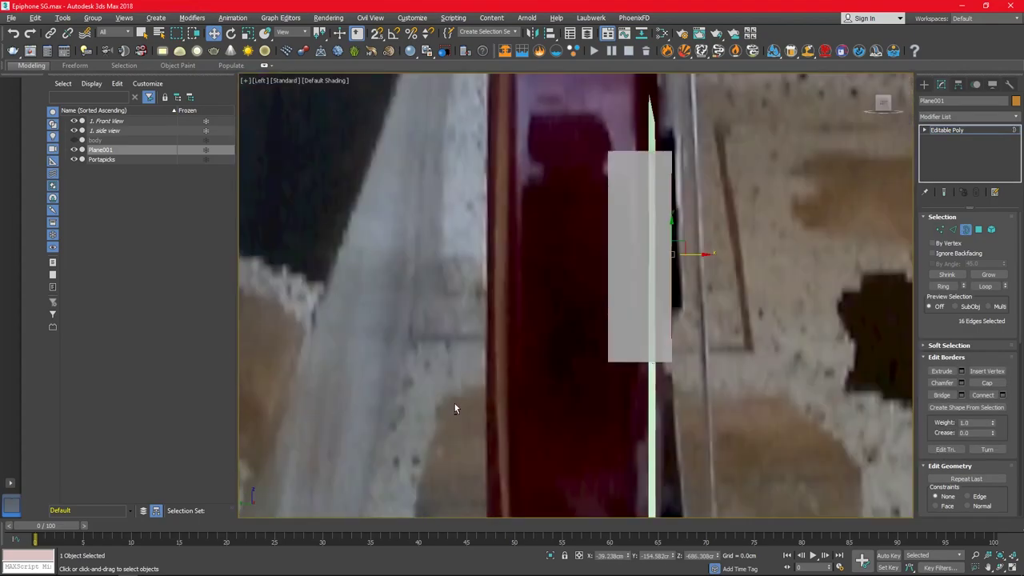
shift+drag(676, 254, 670, 256)
mouse_move(652, 290)
alt+middle_down()
mouse_move(677, 333)
mouse_move(656, 344)
alt+middle_up()
- Add a TurboSmooth preview to the box and return to the base Editable Poly
click(955, 116)
text(t)
key(Return)
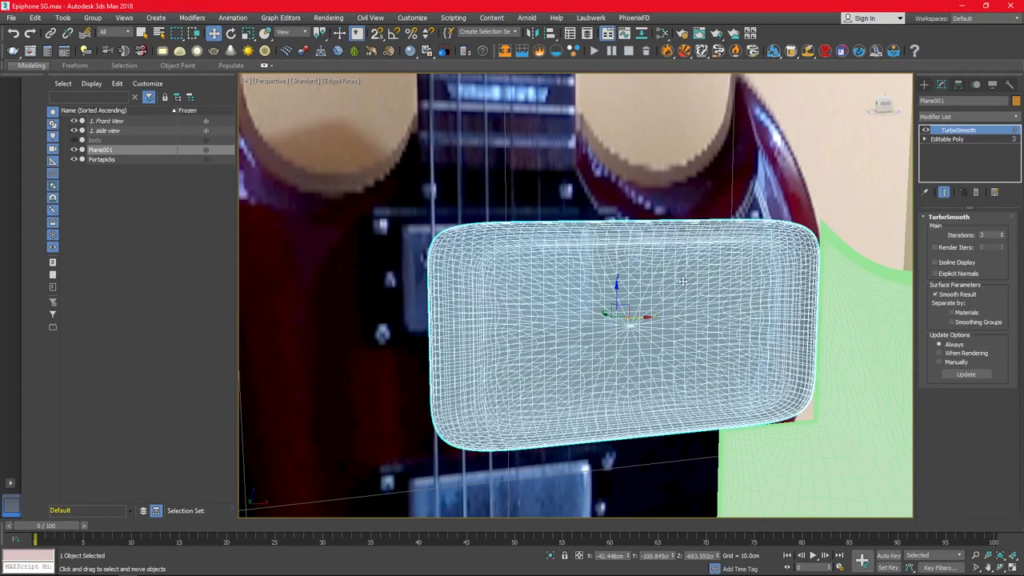
key(F4)
click(947, 139)
alt+middle_drag(773, 253, 942, 197)
key(F4)
- Grow the edge loop selection around the box and chamfer it narrowly
key(2)
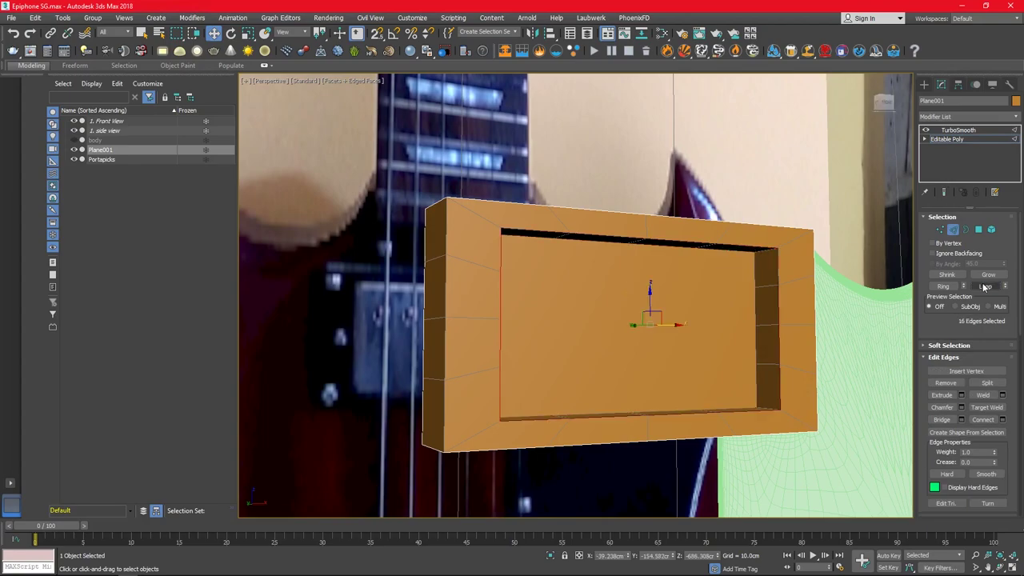
key(ctrl+a)
mouse_move(814, 264)
alt+middle_down()
mouse_move(702, 297)
mouse_move(783, 280)
mouse_move(713, 266)
mouse_move(767, 273)
mouse_move(520, 370)
mouse_move(469, 338)
mouse_move(422, 216)
alt+middle_up()
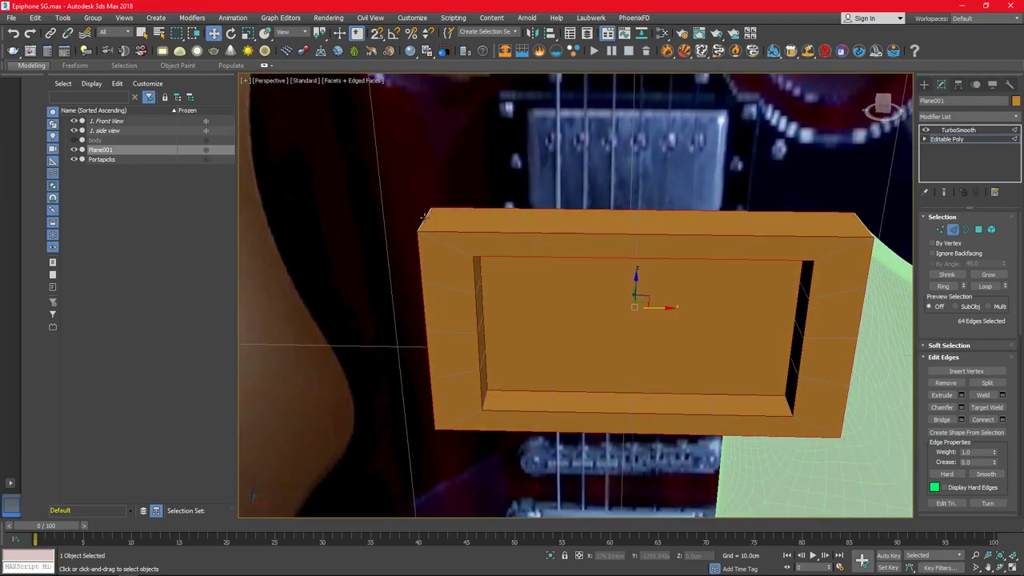
alt+middle_drag(865, 227, 879, 344)
mouse_move(449, 477)
alt+middle_down()
mouse_move(512, 376)
mouse_move(576, 336)
alt+middle_up()
click(961, 408)
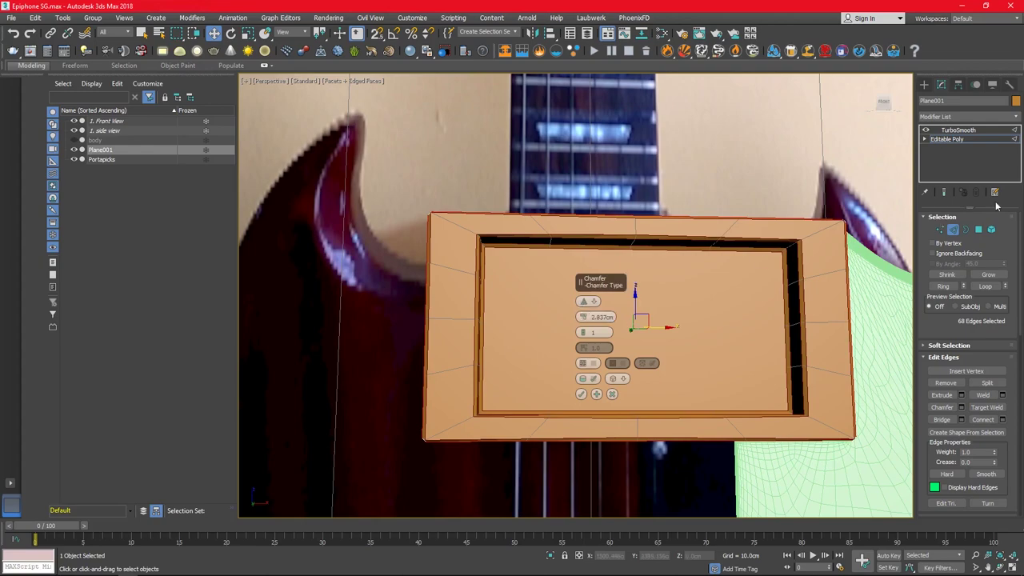
click(944, 192)
drag(582, 317, 582, 332)
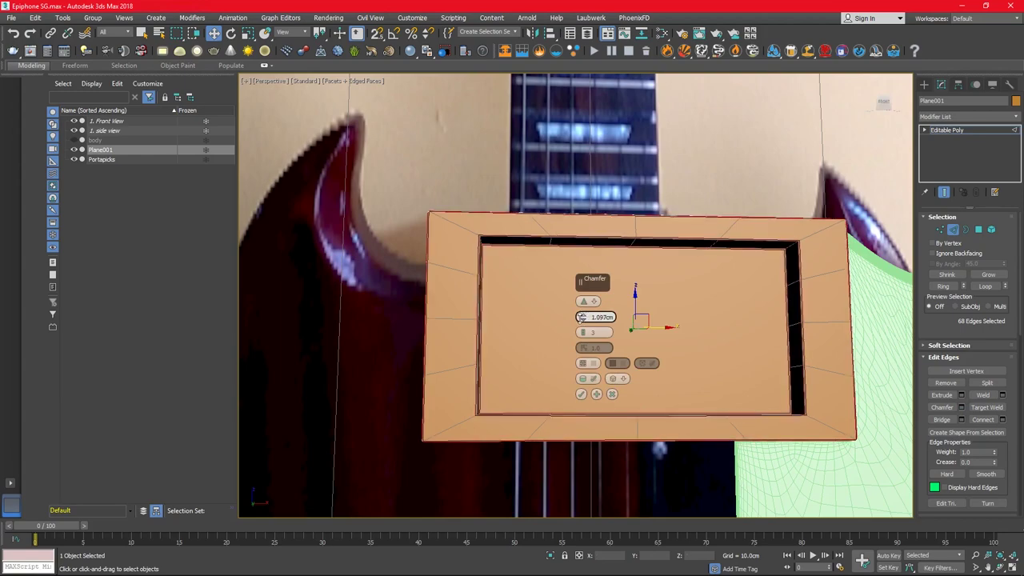
click(581, 394)
- Chamfer a few extra selected edges on the frame
click(786, 284)
alt+middle_drag(786, 284, 606, 384)
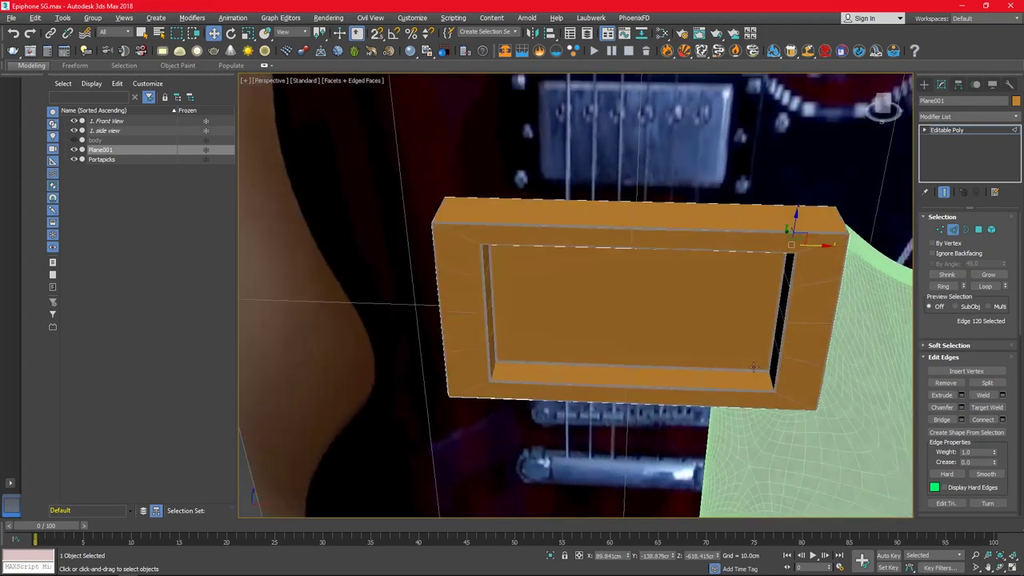
click(596, 230)
click(962, 407)
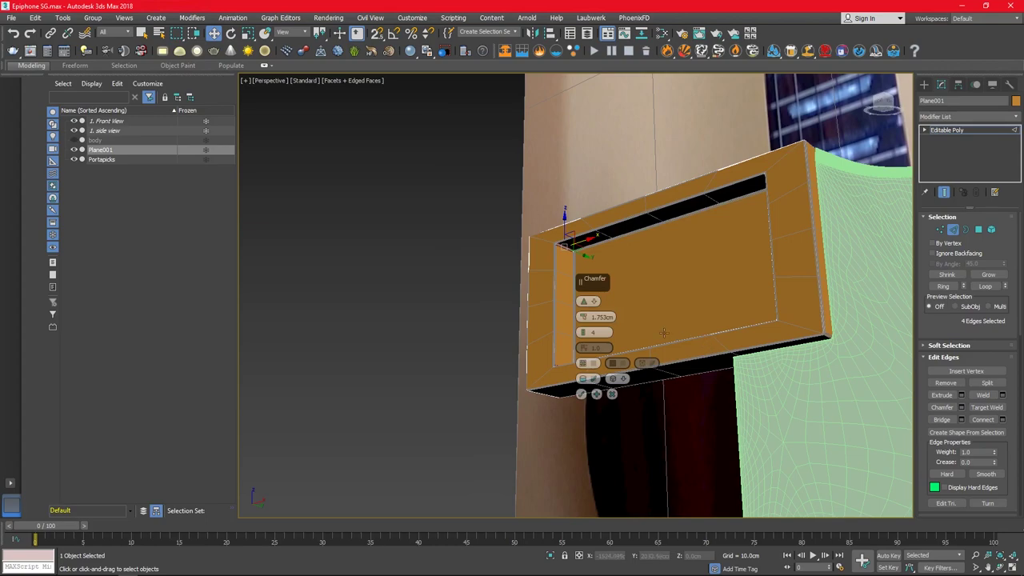
key(shift+z)
- Test the chamfered frame with TurboSmooth, then remove the modifier
click(615, 393)
click(1008, 119)
click(945, 353)
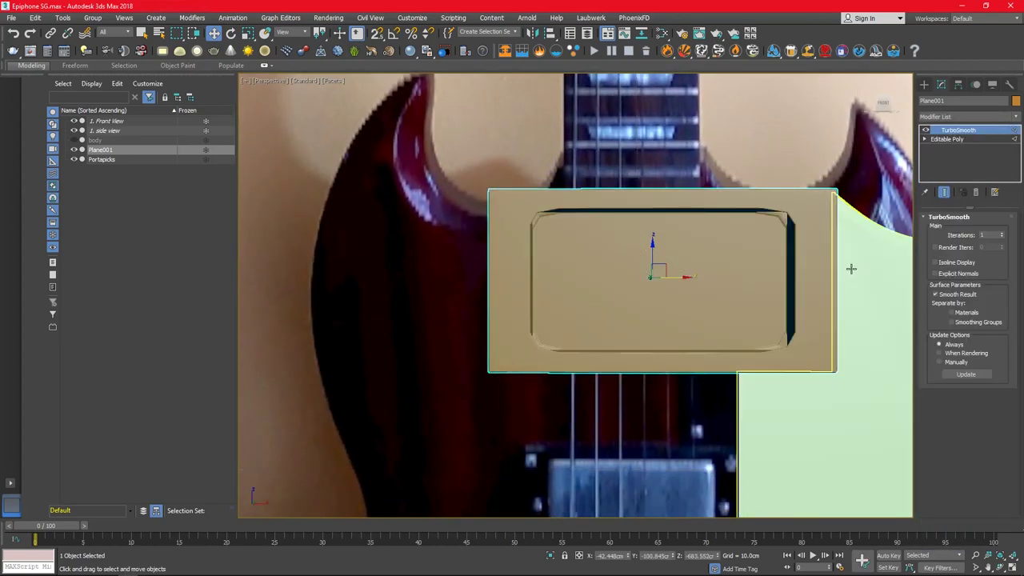
mouse_move(850, 268)
alt+middle_down()
mouse_move(816, 284)
mouse_move(754, 237)
mouse_move(564, 254)
mouse_move(706, 296)
alt+middle_up()
key(ctrl+z)
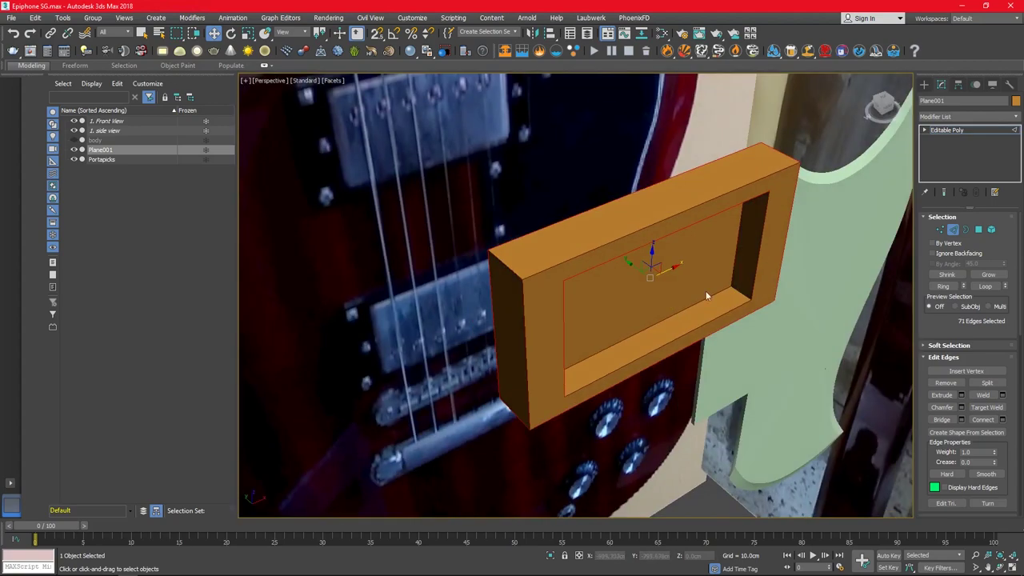
- Chamfer the selected edges again and enter Polygon level
click(962, 407)
click(582, 395)
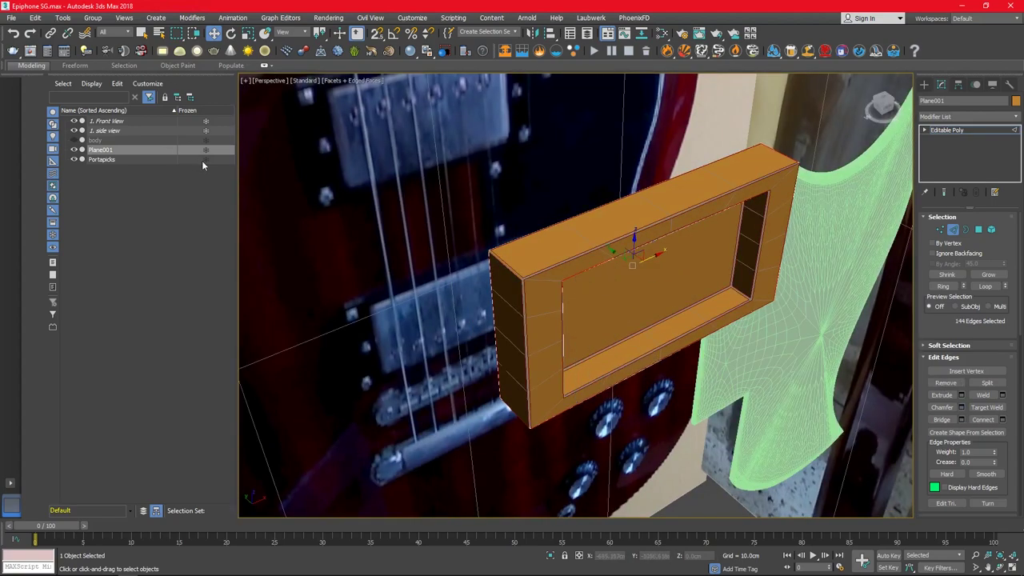
key(F4)
alt+middle_drag(582, 395, 684, 282)
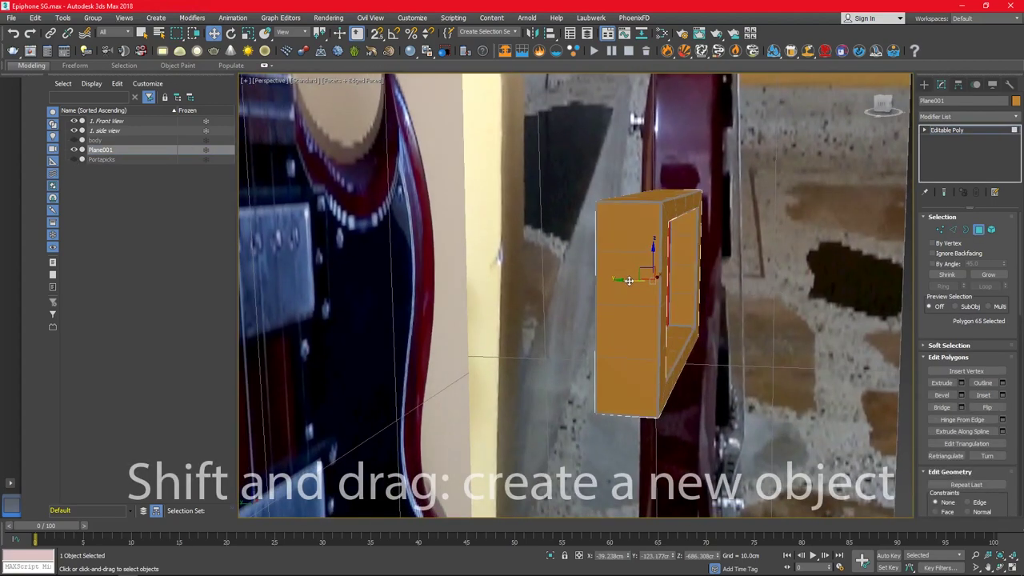
- Shift-drag the inner face into a new object and rename it Microphone
shift+drag(699, 288, 631, 285)
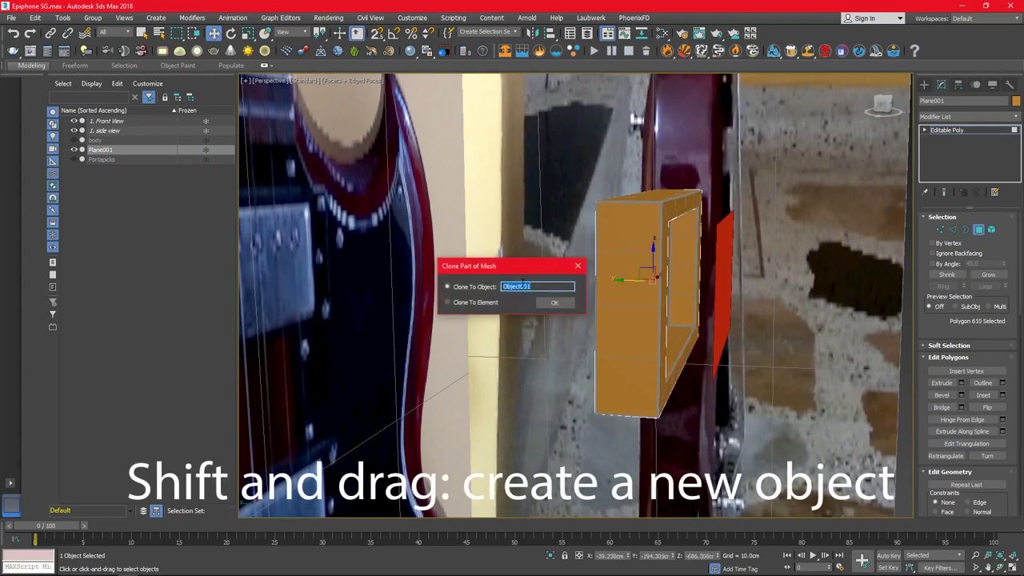
text(mICROPHONE0001.2)
key(Return)
click(116, 150)
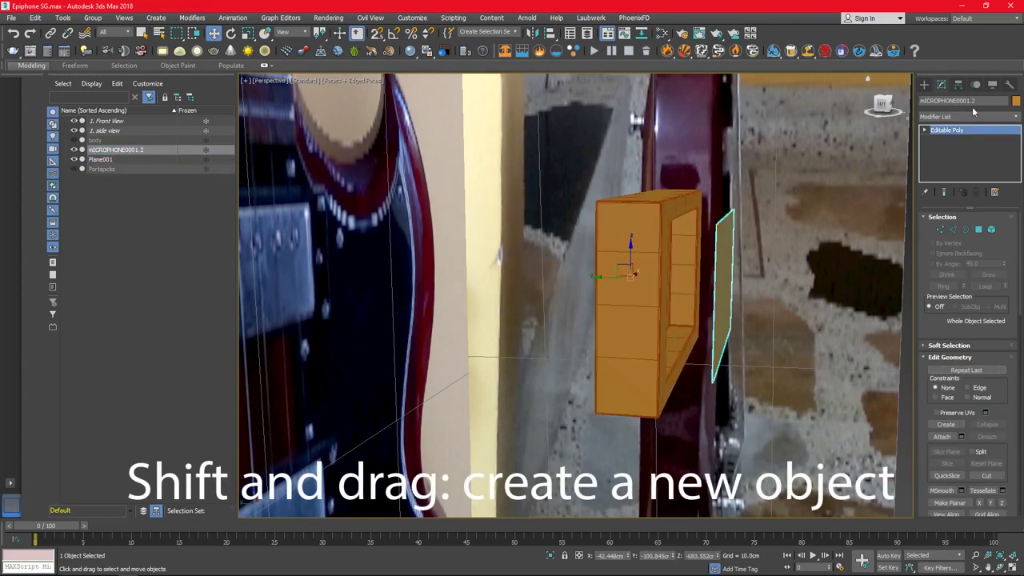
text(Microphone)
click(642, 232)
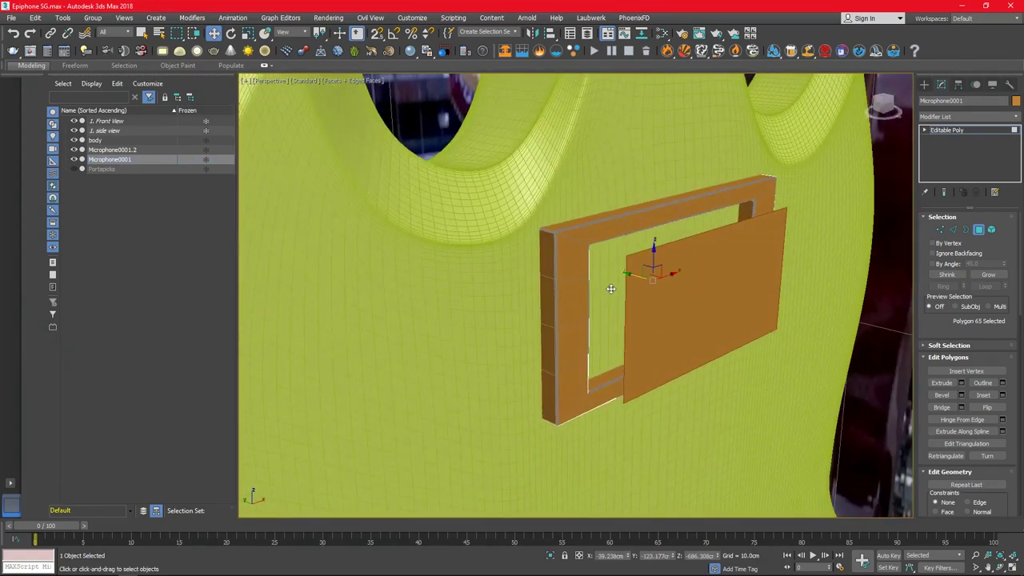
- Delete the box's inner back face
click(644, 284)
key(Delete)
key(ctrl+z)
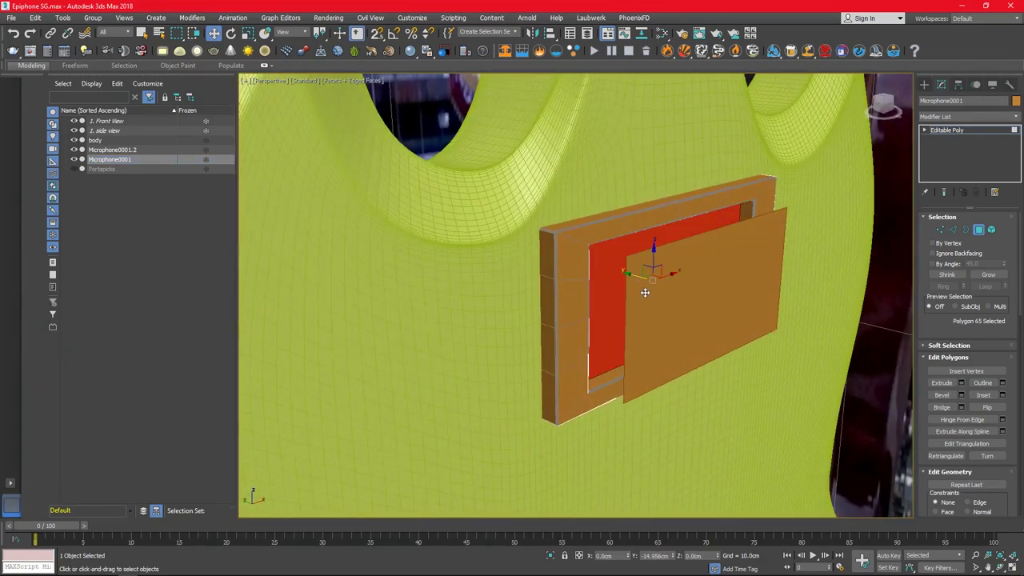
key(Delete)
- Move the cloned face plate into the frame opening
click(125, 150)
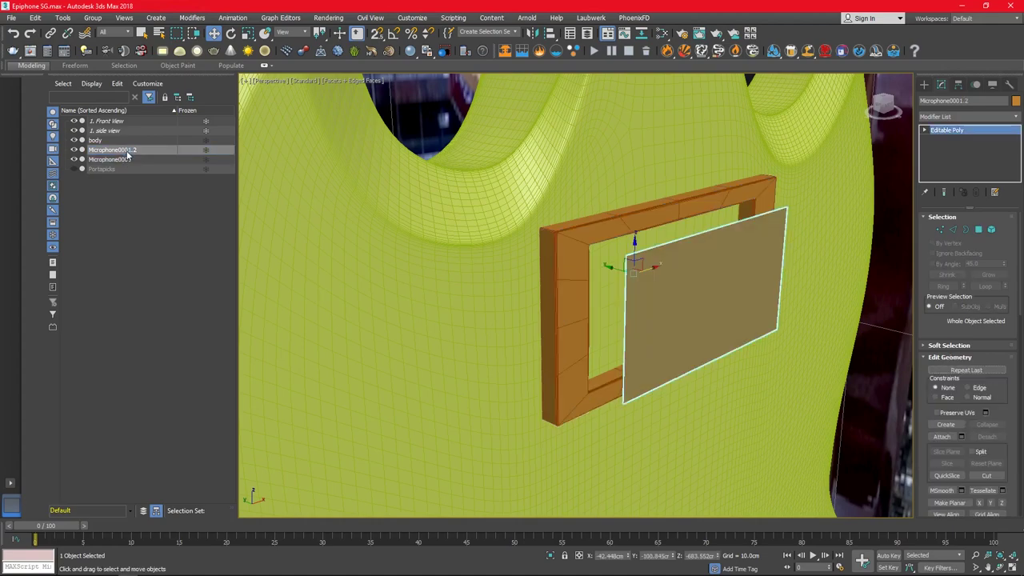
drag(614, 272, 589, 270)
key(l)
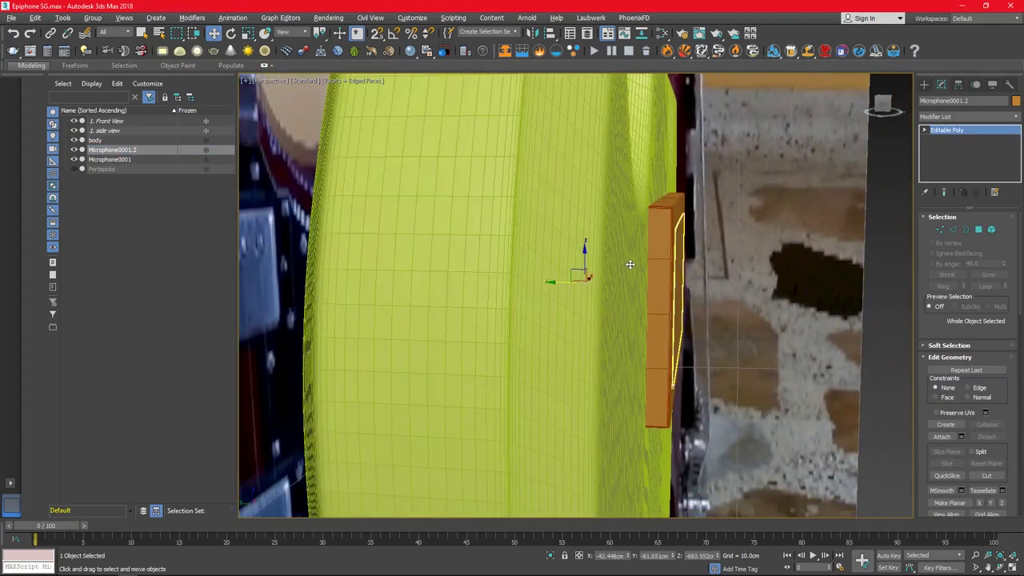
key(z)
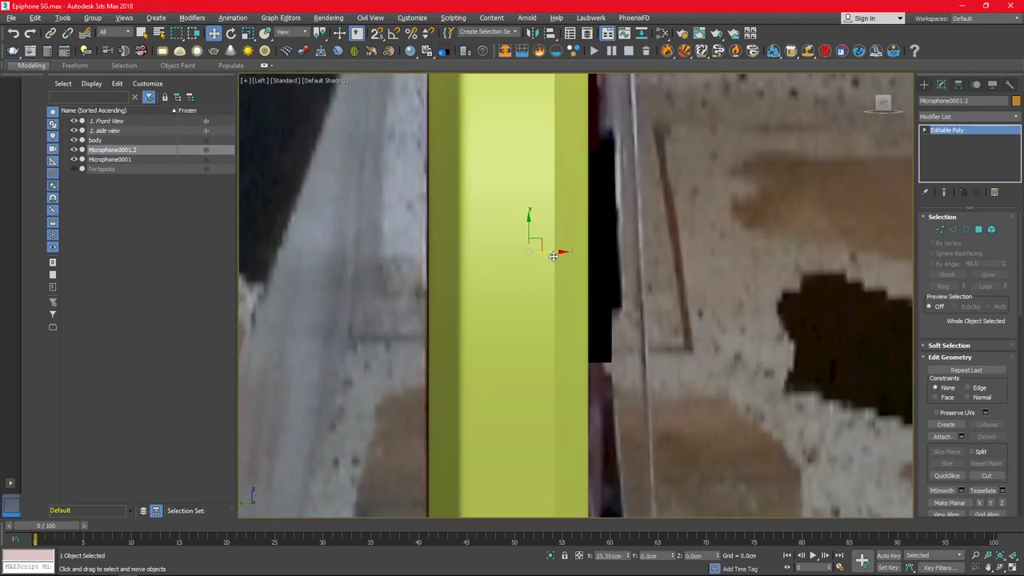
- Under facet shading, select the plate's edges and chamfer them
key(3)
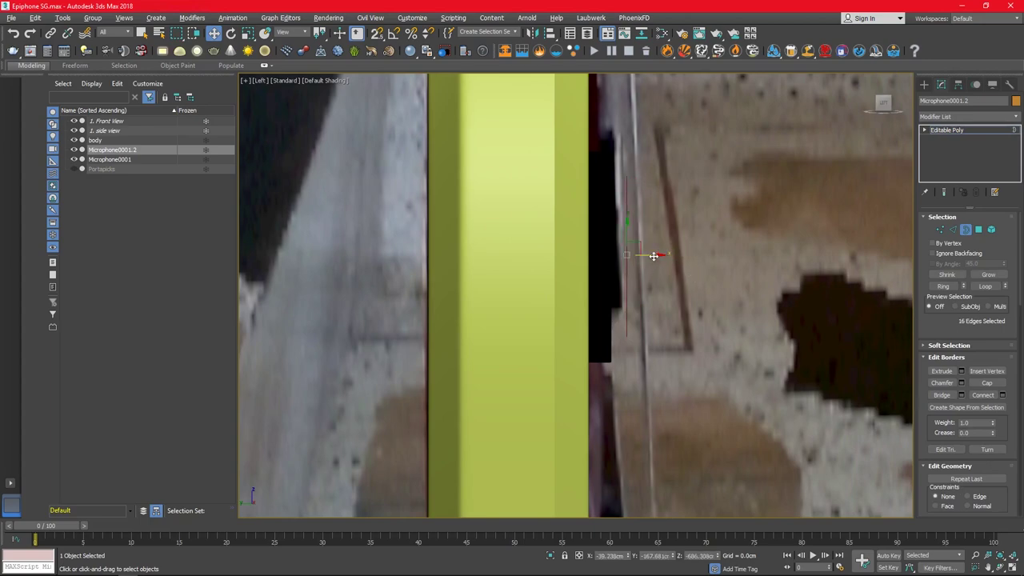
click(324, 80)
click(344, 102)
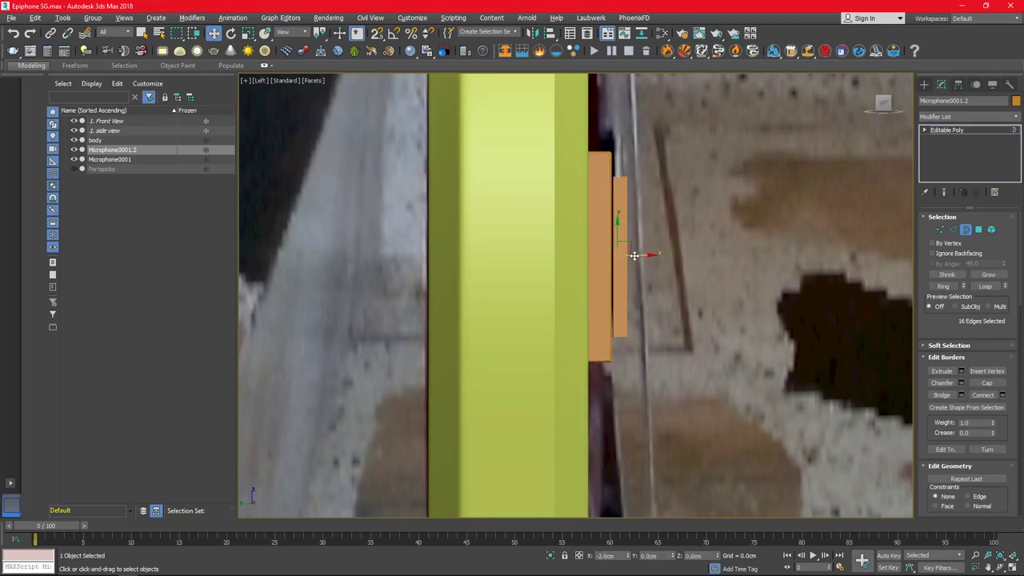
key(2)
drag(669, 157, 641, 248)
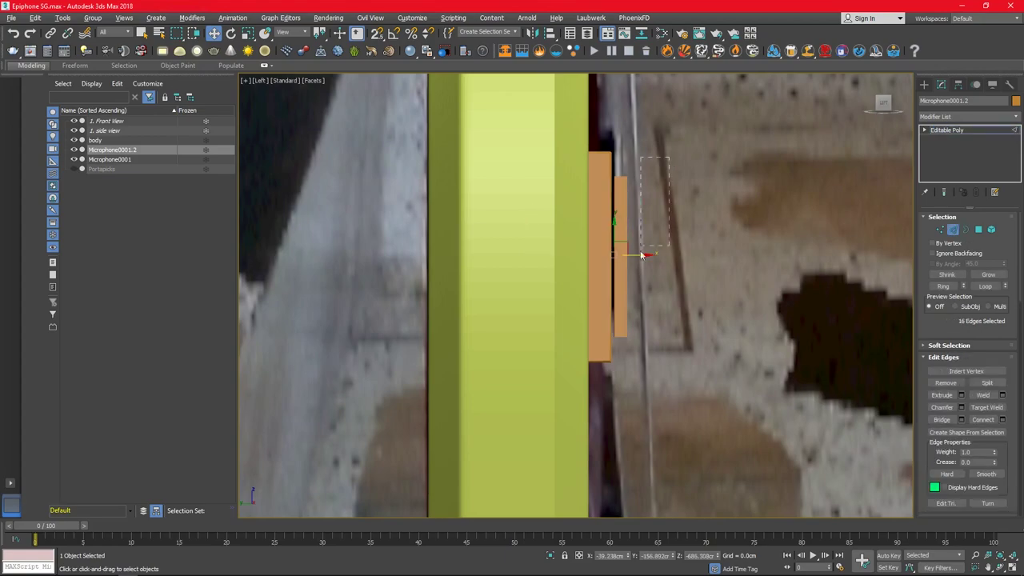
key(alt+w)
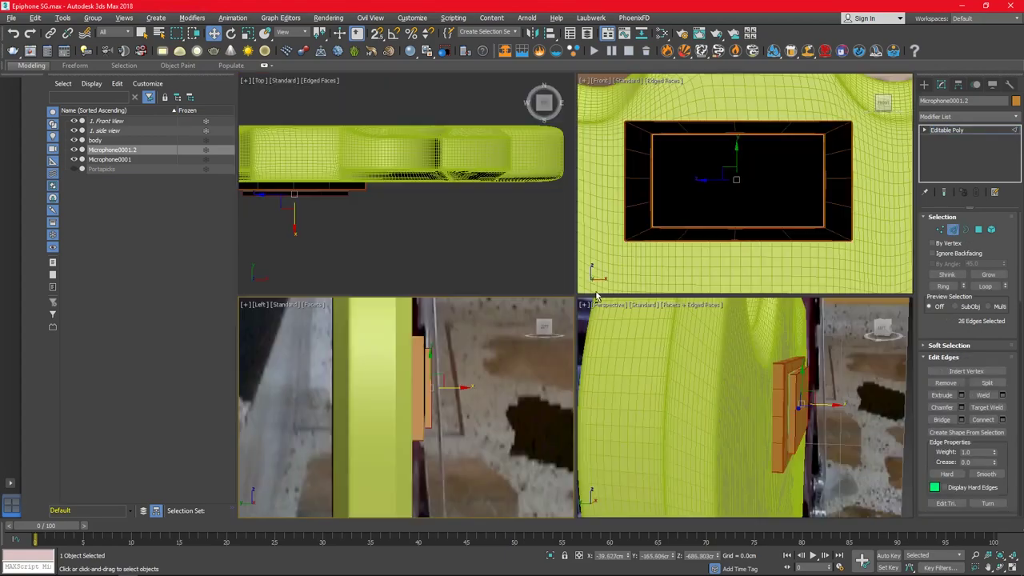
click(326, 84)
key(alt+w)
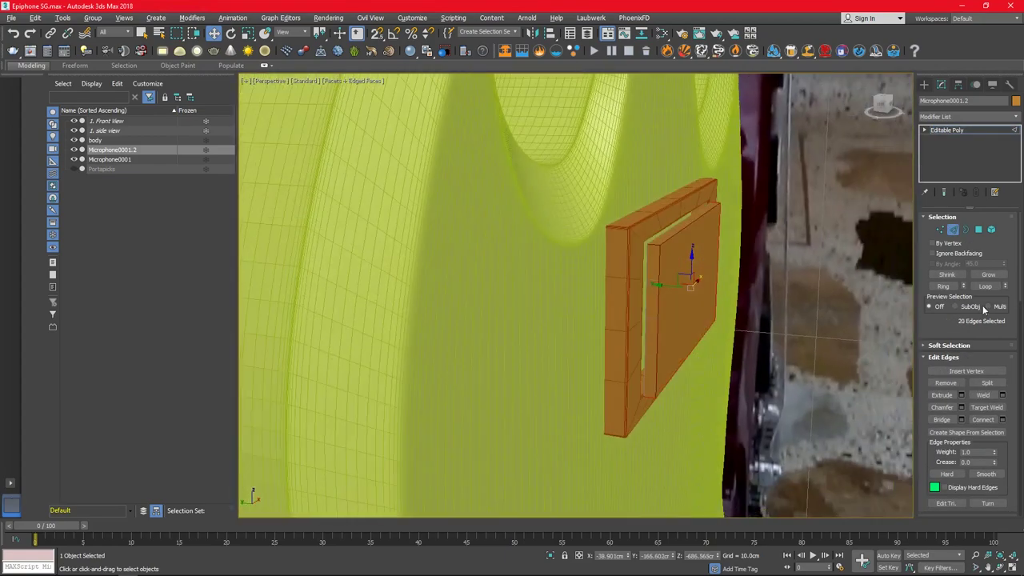
click(962, 407)
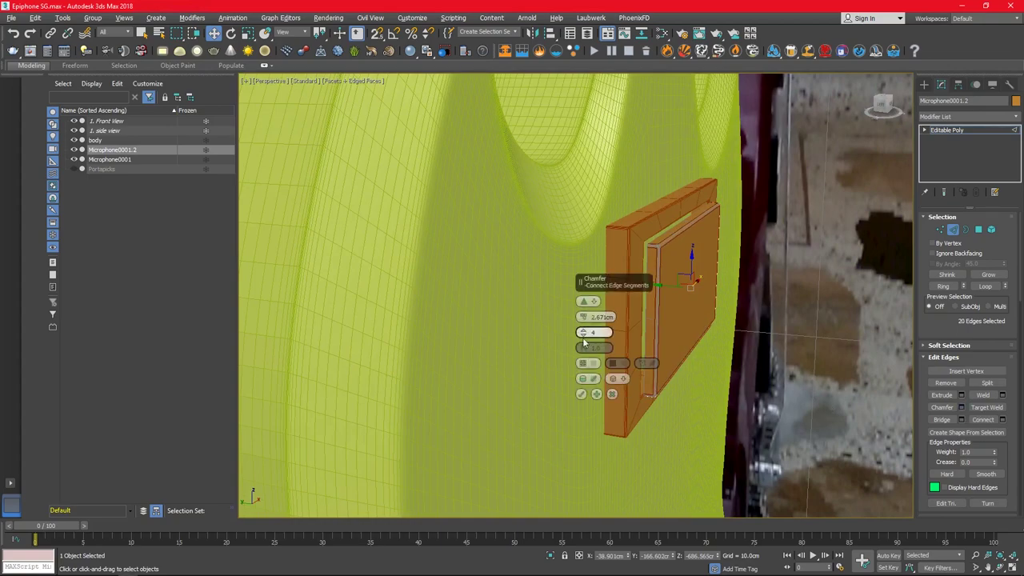
click(582, 394)
- Align the plate's pivot to the frame using Affect Pivot Only
click(947, 130)
click(958, 84)
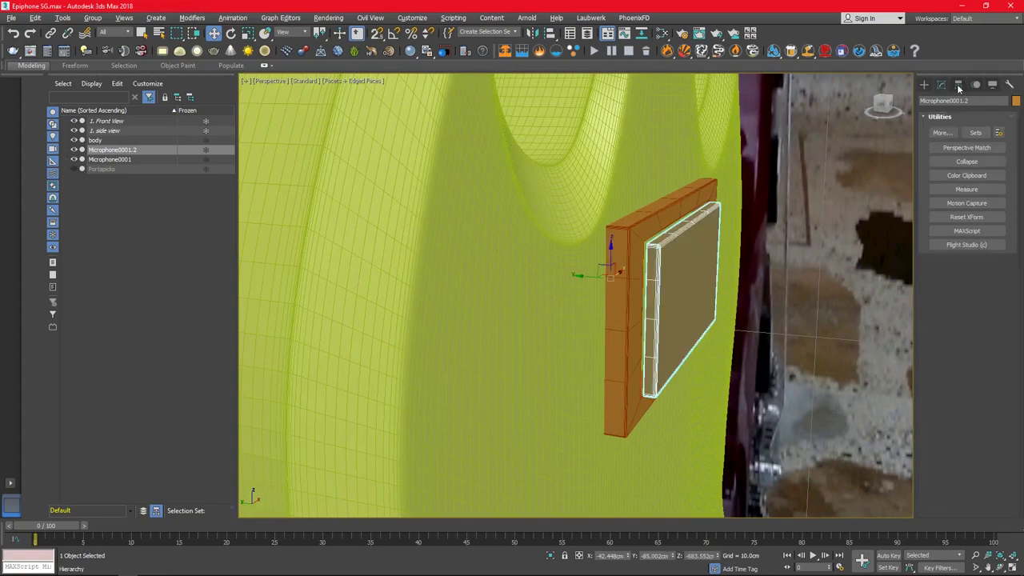
click(967, 157)
key(alt+a)
click(624, 264)
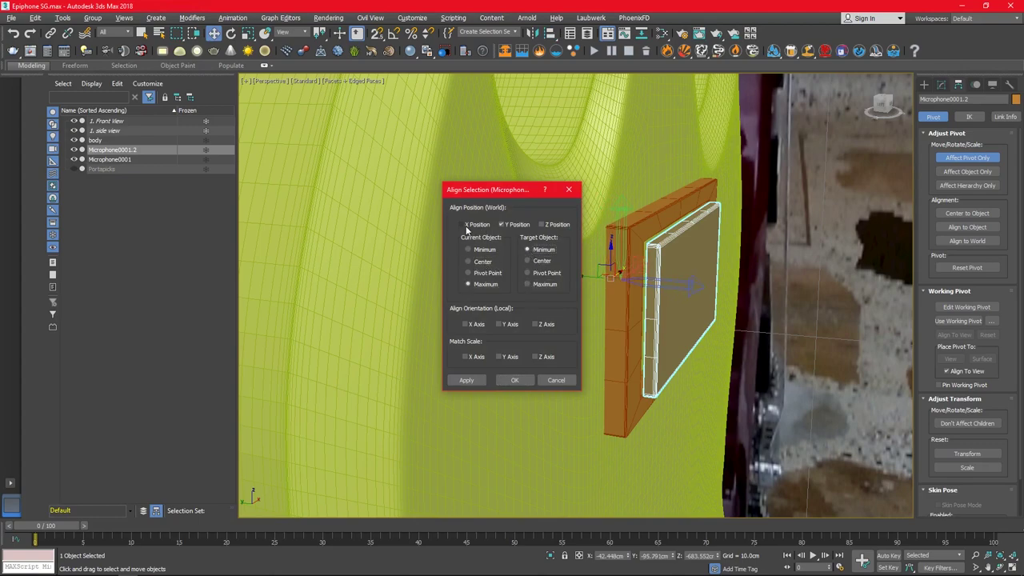
click(515, 380)
- Inspect the pickup layers in the side and perspective views
key(l)
scroll(372, 356, up, 5)
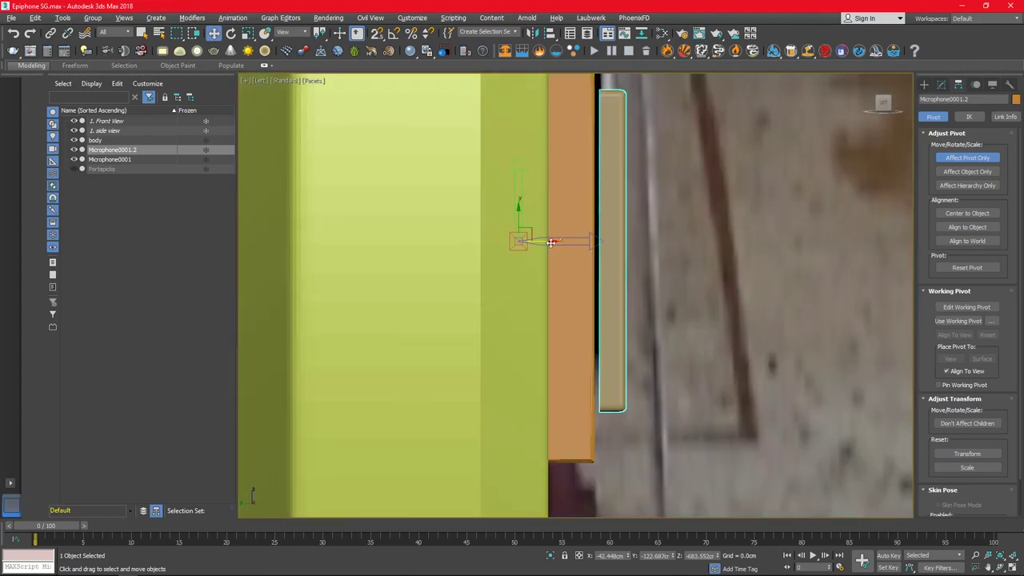
scroll(596, 242, up, 3)
scroll(597, 242, up, 3)
middle_drag(552, 304, 483, 448)
key(alt+w)
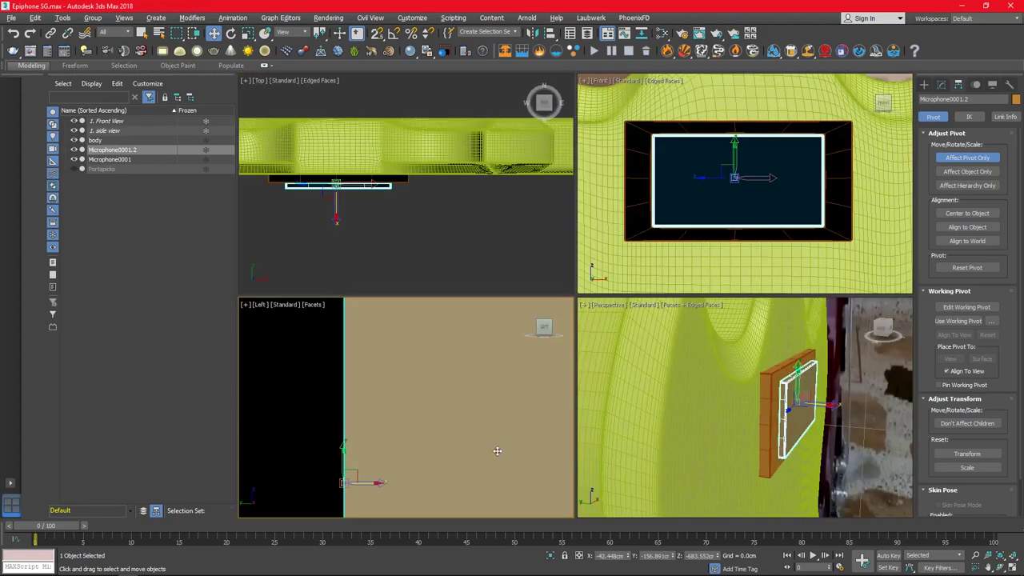
middle_click(640, 400)
key(alt+w)
click(924, 84)
key(f)
scroll(680, 296, up, 3)
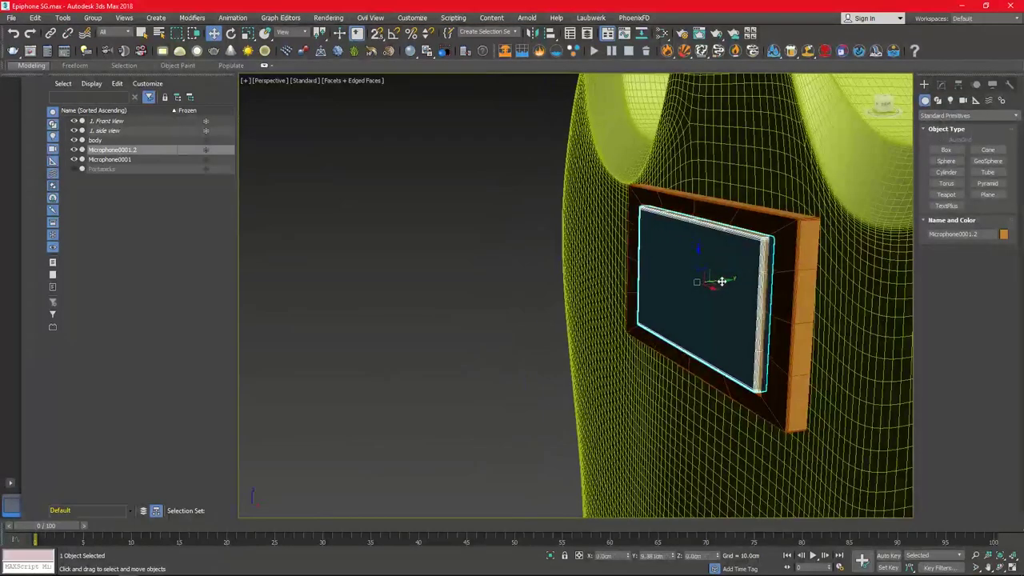
key(alt+w)
key(alt+w)
middle_drag(448, 360, 380, 360)
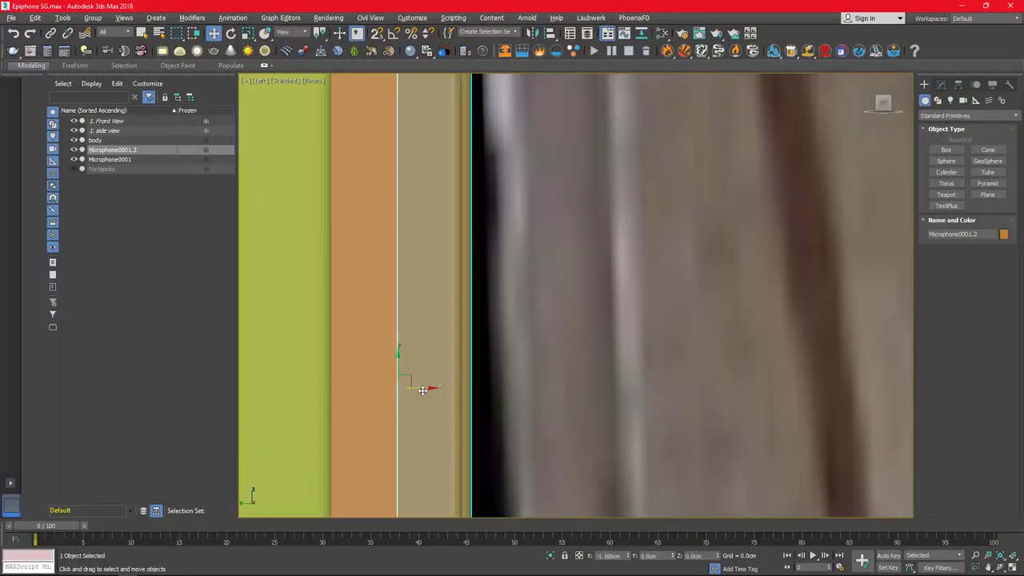
key(alt+w)
key(alt+w)
click(697, 309)
- Colour Microphone0001 blue and Microphone0001.2 cyan
click(1016, 100)
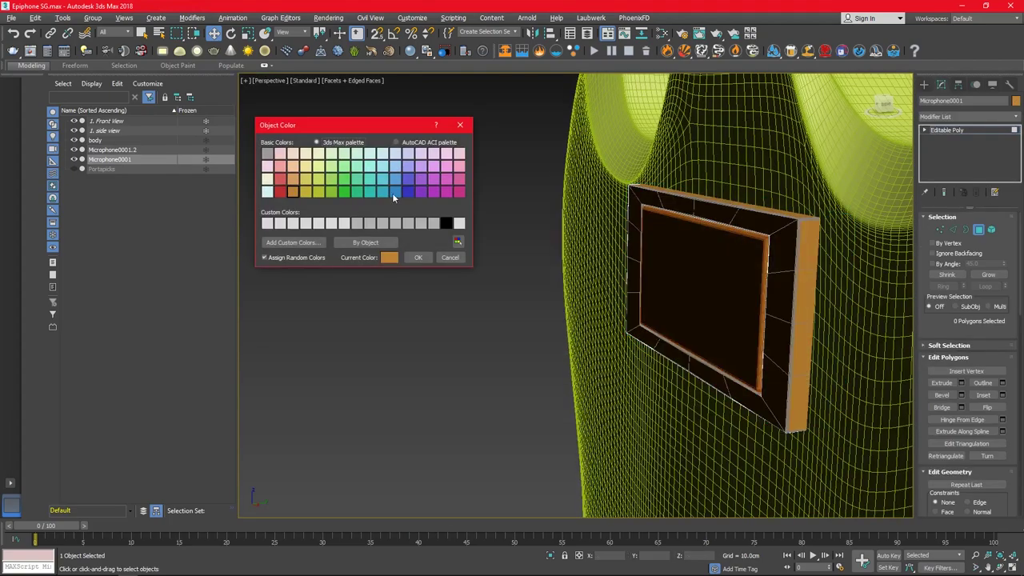
click(416, 253)
click(758, 319)
click(1016, 100)
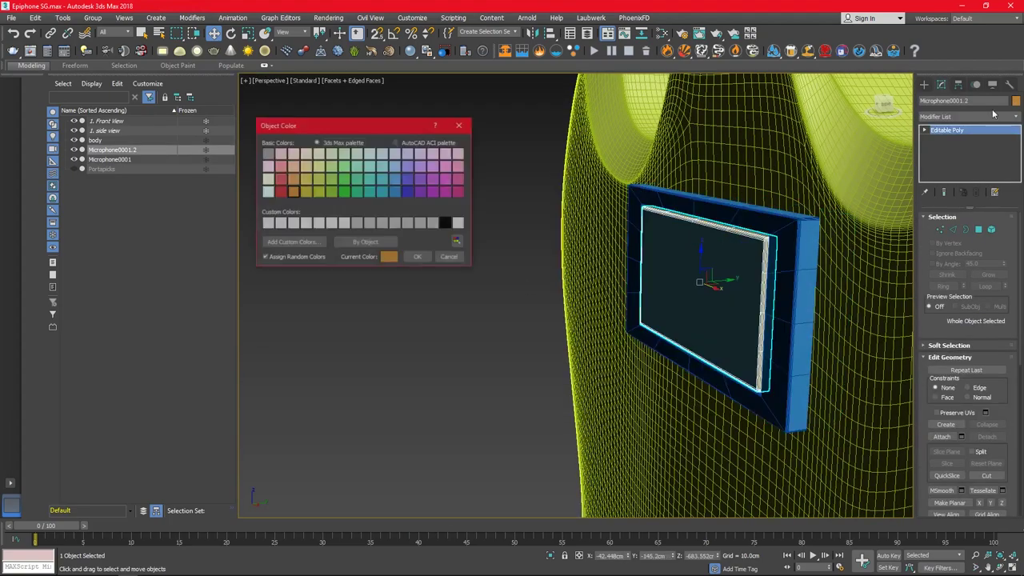
click(389, 256)
click(536, 328)
- Change the viewport shading and hide the guitar body
alt+middle_drag(623, 308, 504, 301)
click(352, 81)
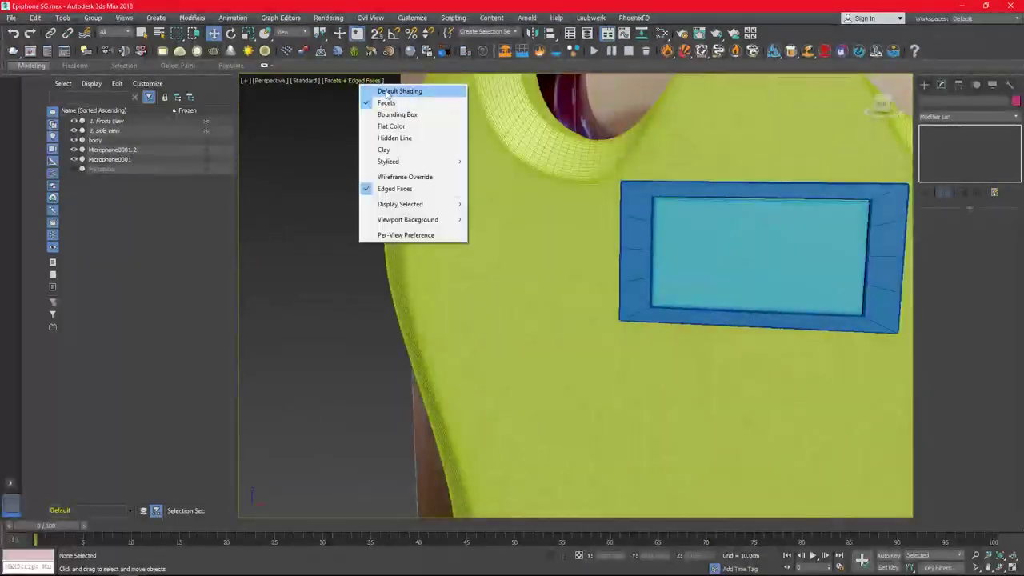
click(366, 102)
click(353, 103)
- In Front view, draw an 18-sided, 15.883 cm cylinder at the pickup corner, shown see-through
key(f)
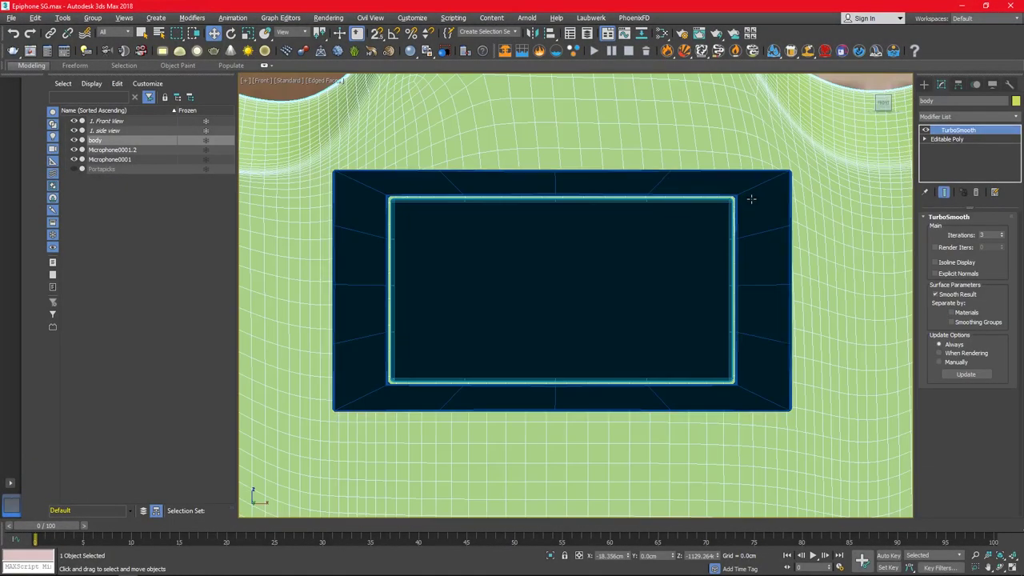
scroll(664, 256, up, 3)
scroll(714, 213, up, 4)
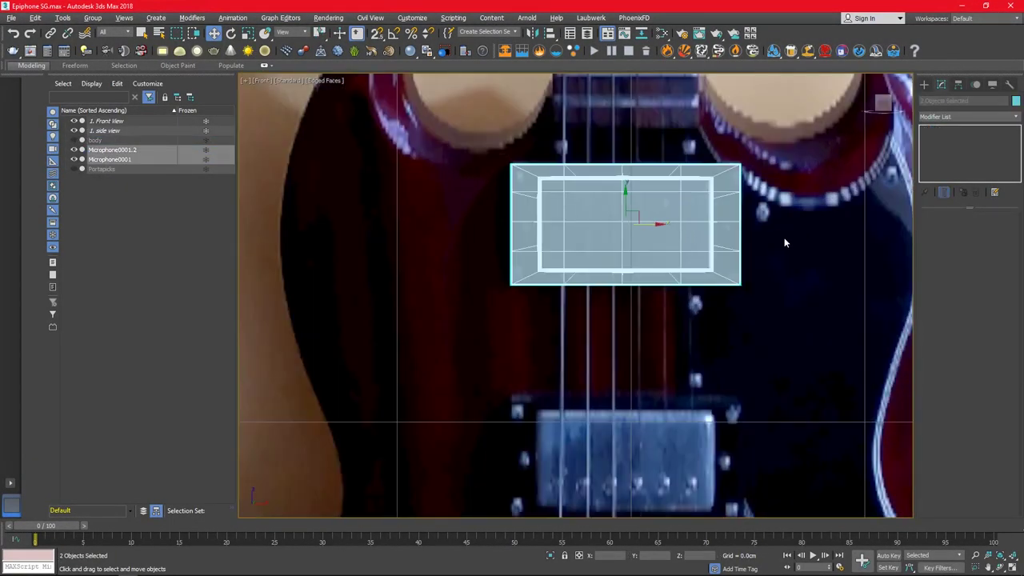
scroll(746, 194, up, 5)
mouse_move(682, 180)
mouse_down()
mouse_move(699, 171)
mouse_move(709, 194)
mouse_up()
key(w)
key(alt+x)
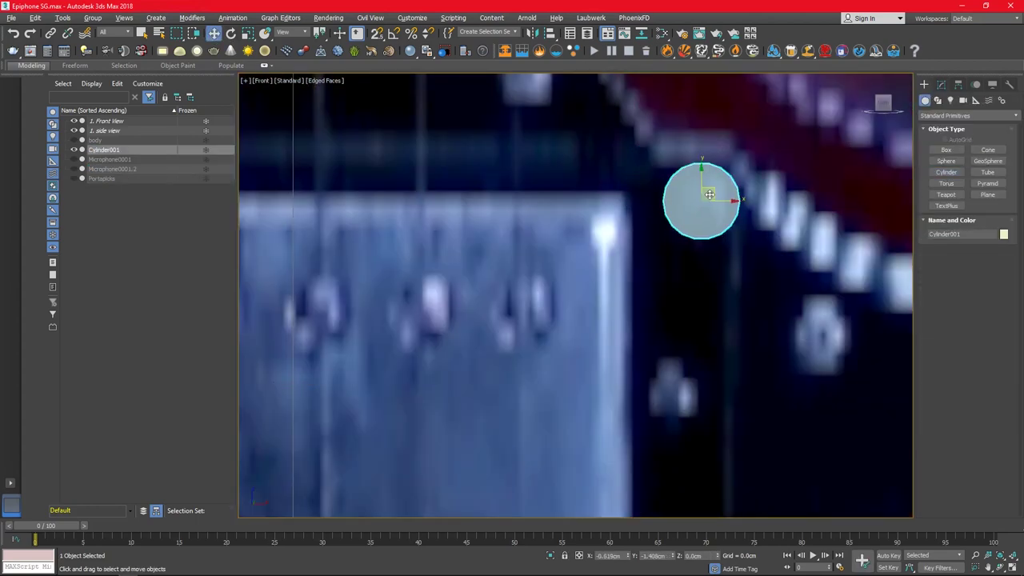
- Align the cylinder to the Microphone0001 pickup frame and set its Height Segments to 1
click(941, 84)
key(p)
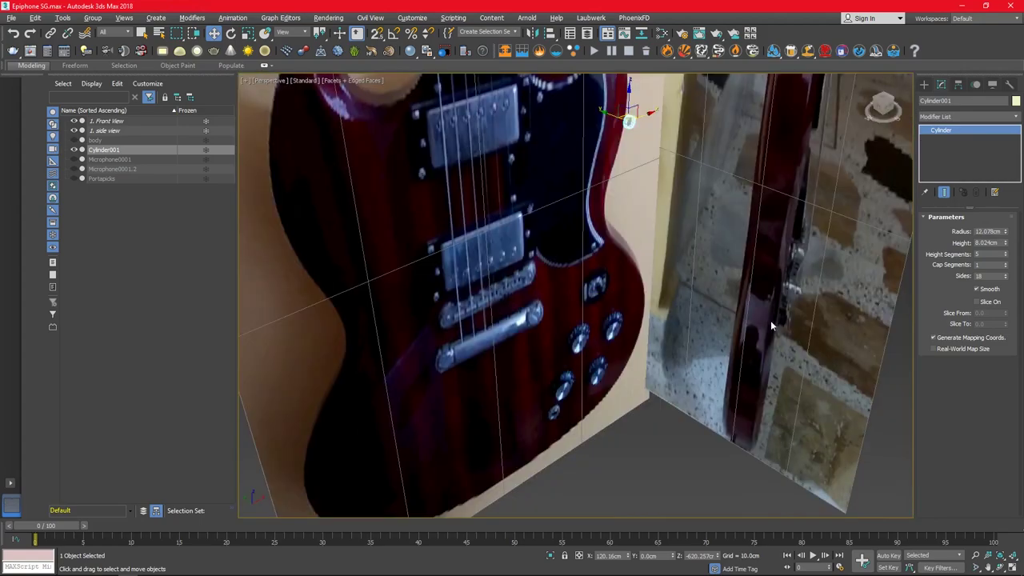
click(74, 159)
click(883, 307)
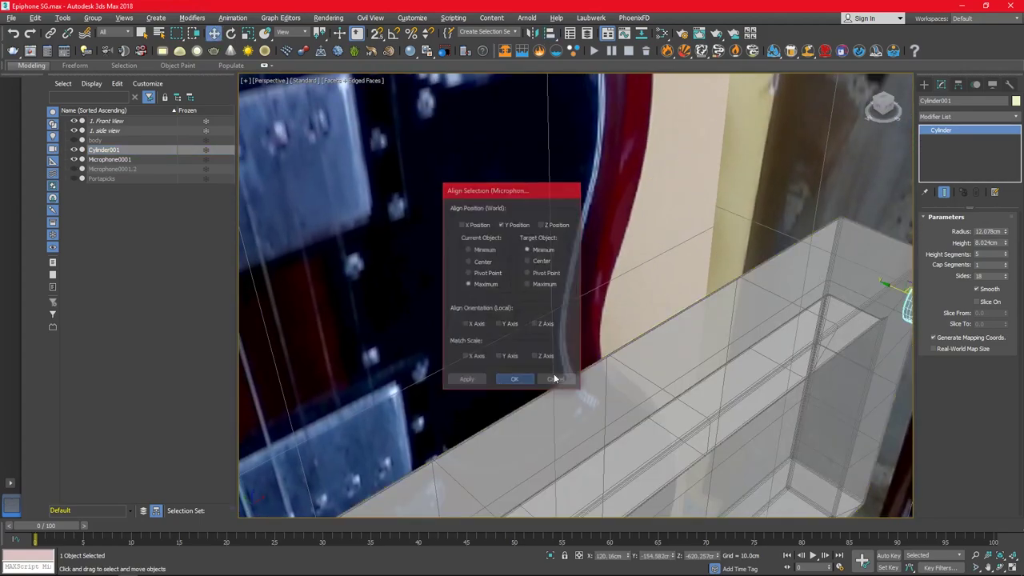
click(468, 381)
alt+middle_drag(576, 320, 656, 304)
drag(1005, 258, 1005, 274)
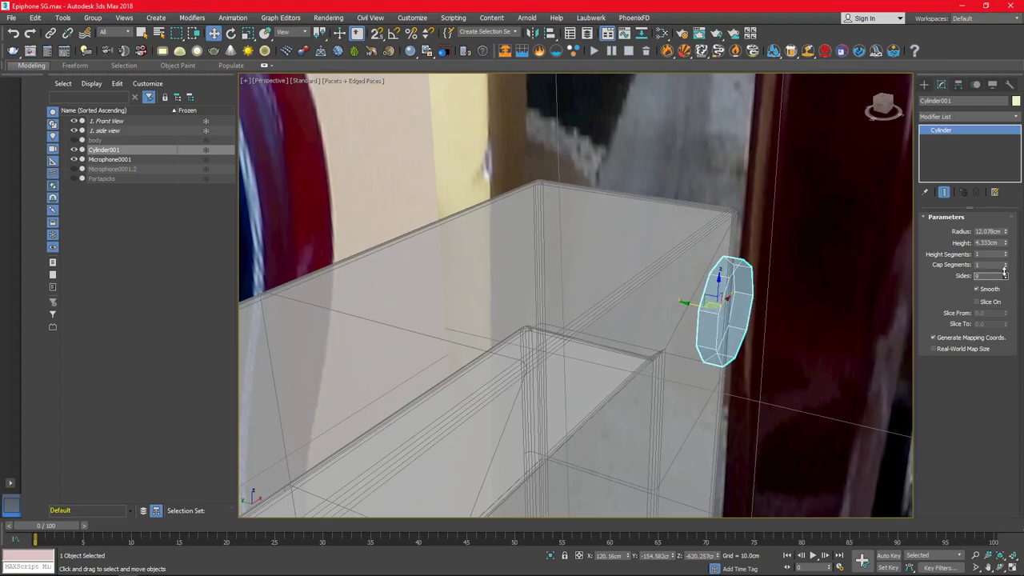
alt+middle_drag(680, 320, 671, 322)
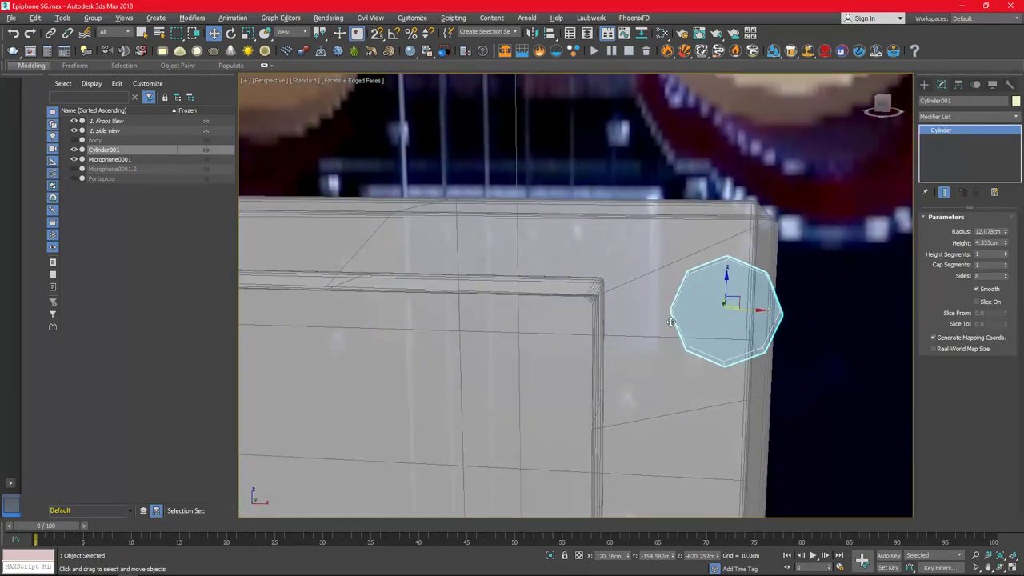
- Draw a thin Box001 across the cylinder in the Front view and align it to the cylinder
key(alt+w)
click(926, 85)
key(alt+w)
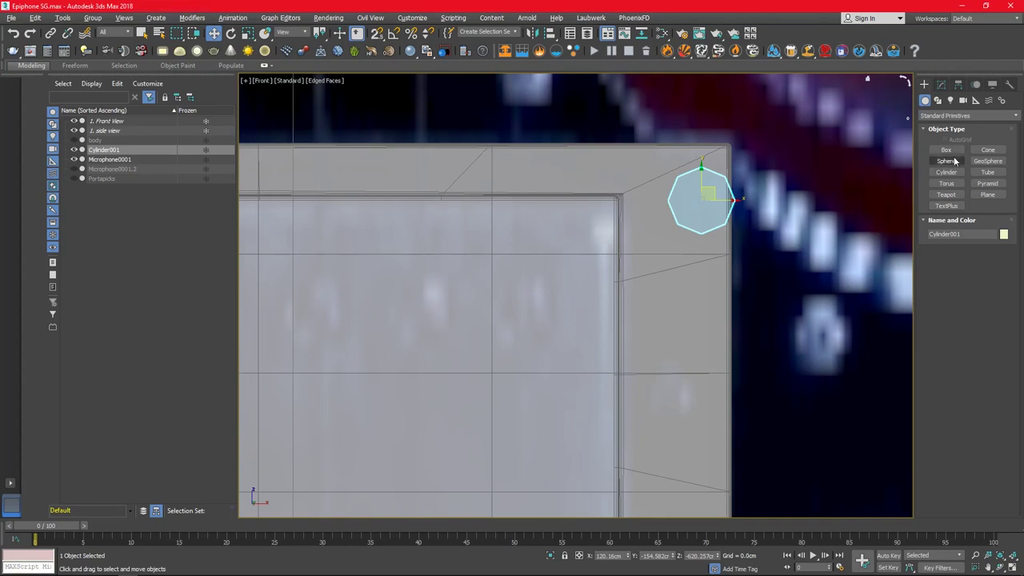
click(947, 150)
drag(696, 170, 705, 217)
click(736, 273)
key(alt+w)
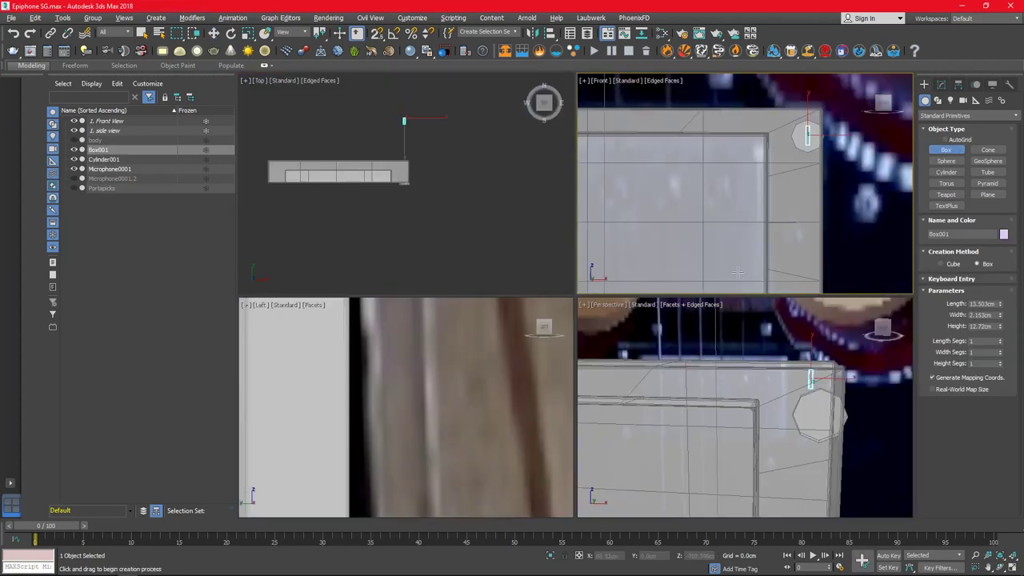
click(813, 377)
click(534, 385)
click(424, 390)
key(z)
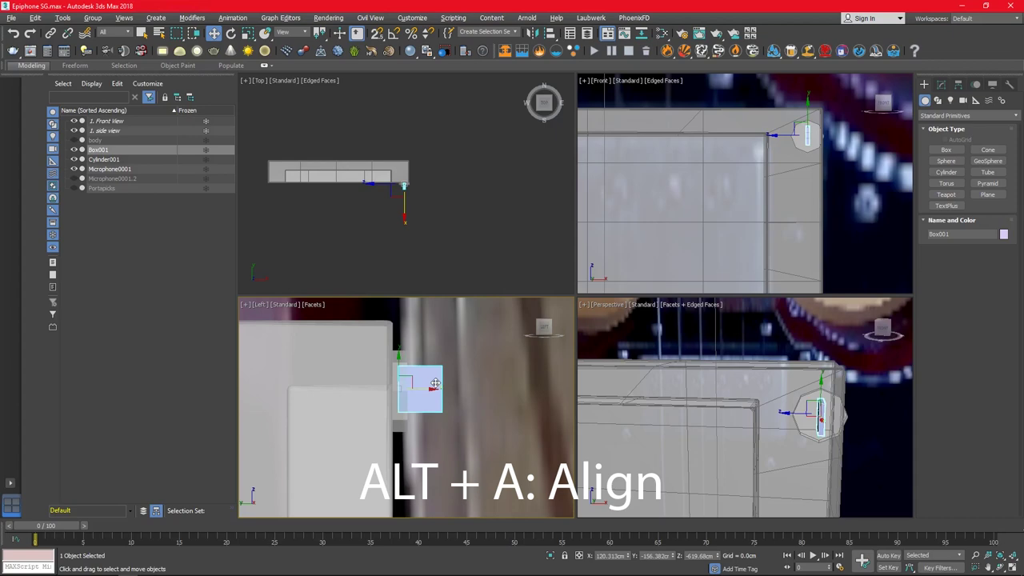
- Convert Cylinder001 to Editable Poly and add a TurboSmooth modifier with 3 iterations
click(402, 397)
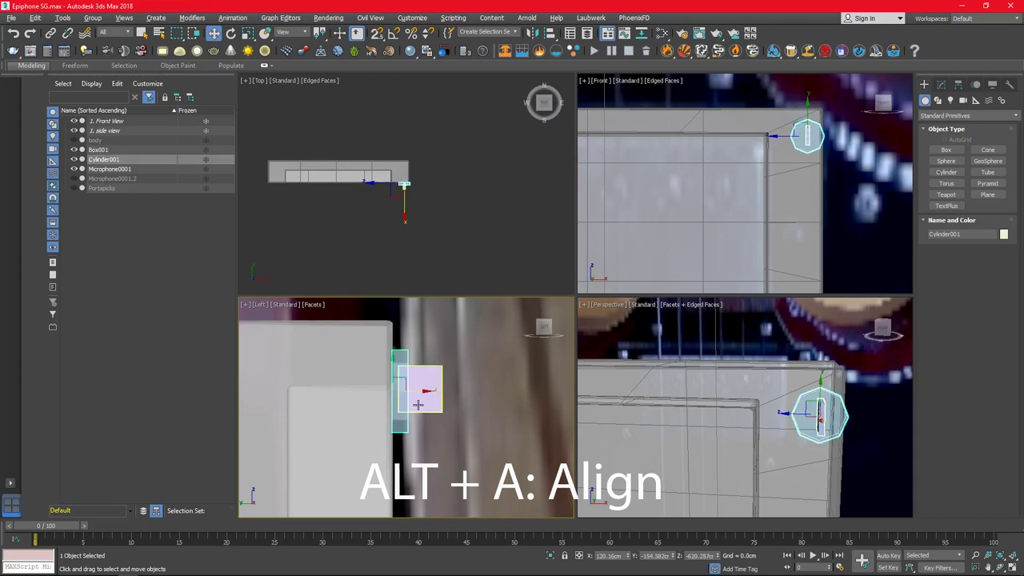
right_click(418, 404)
click(429, 402)
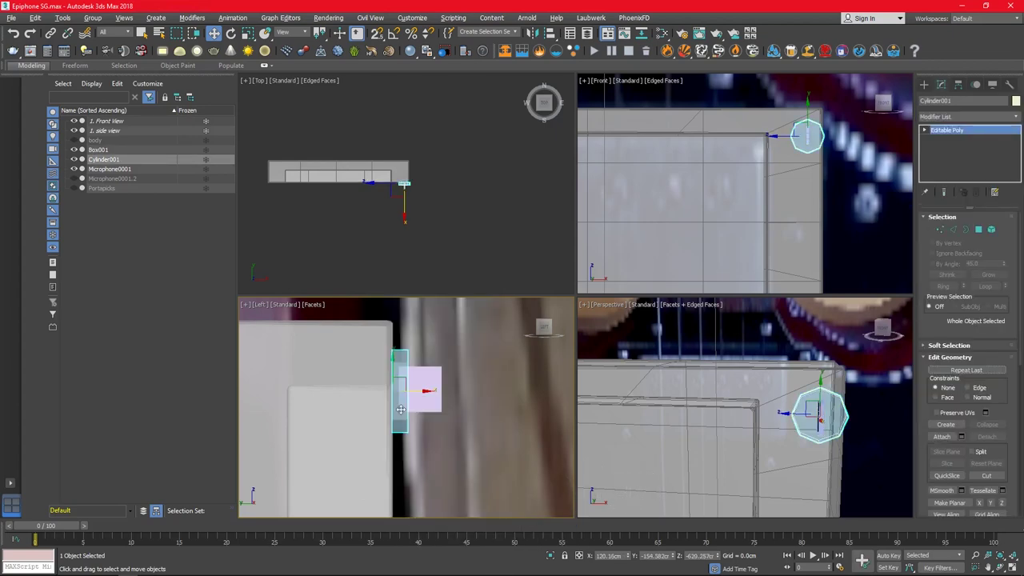
key(4)
key(l)
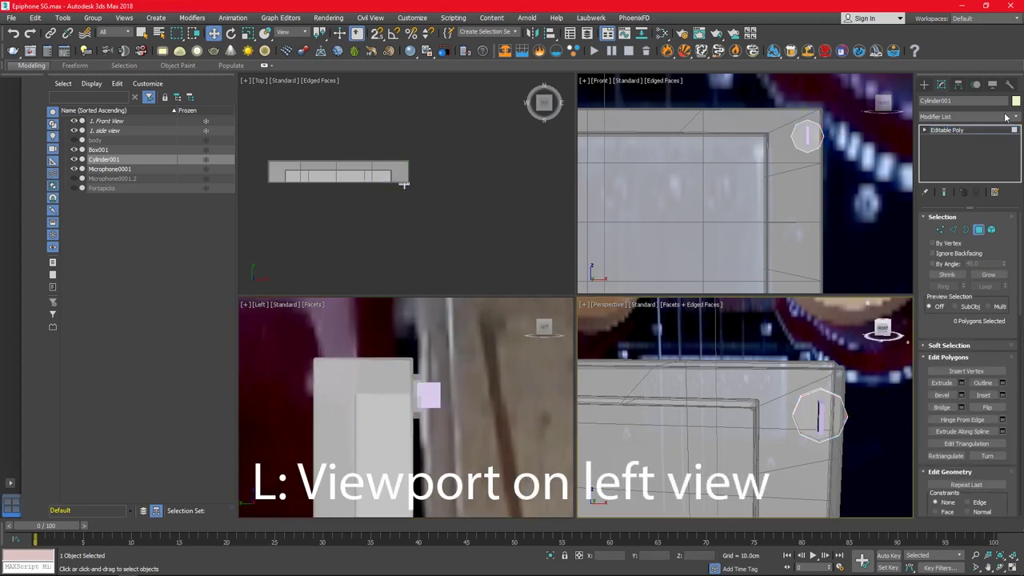
click(1006, 117)
click(1002, 234)
click(1002, 234)
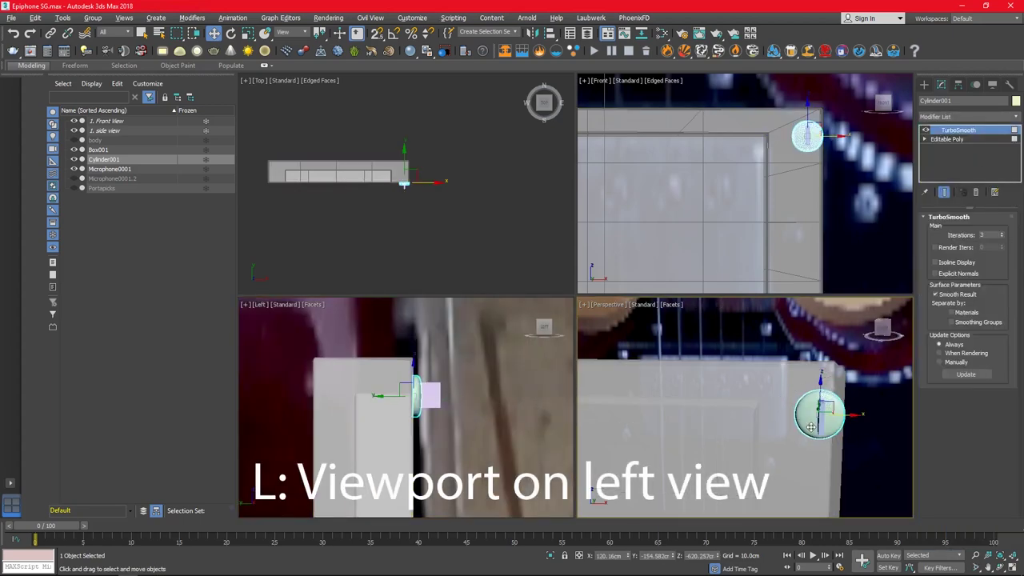
- Align Box001 center-to-center with Cylinder001 along X
click(924, 84)
click(968, 115)
click(952, 138)
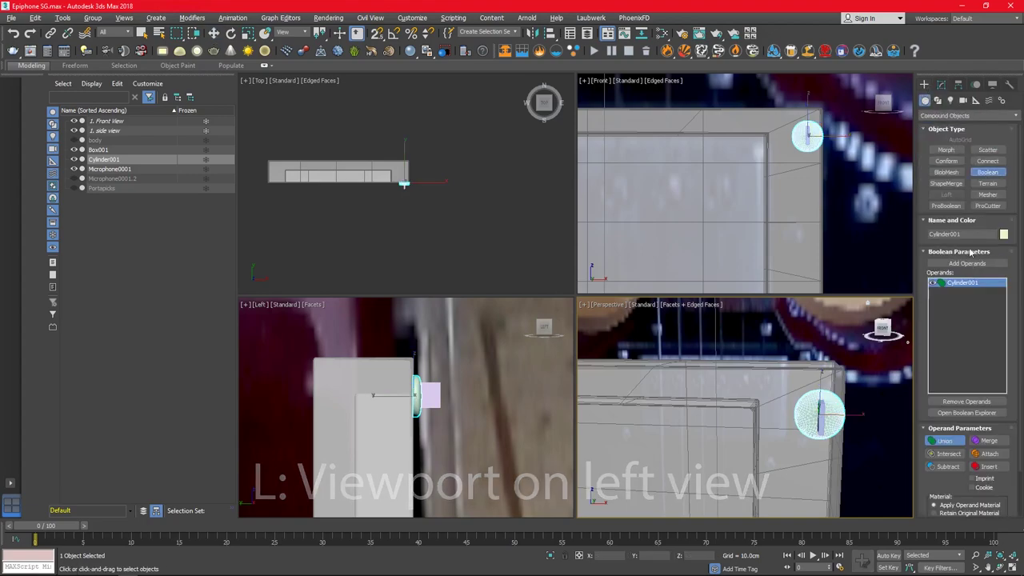
click(98, 149)
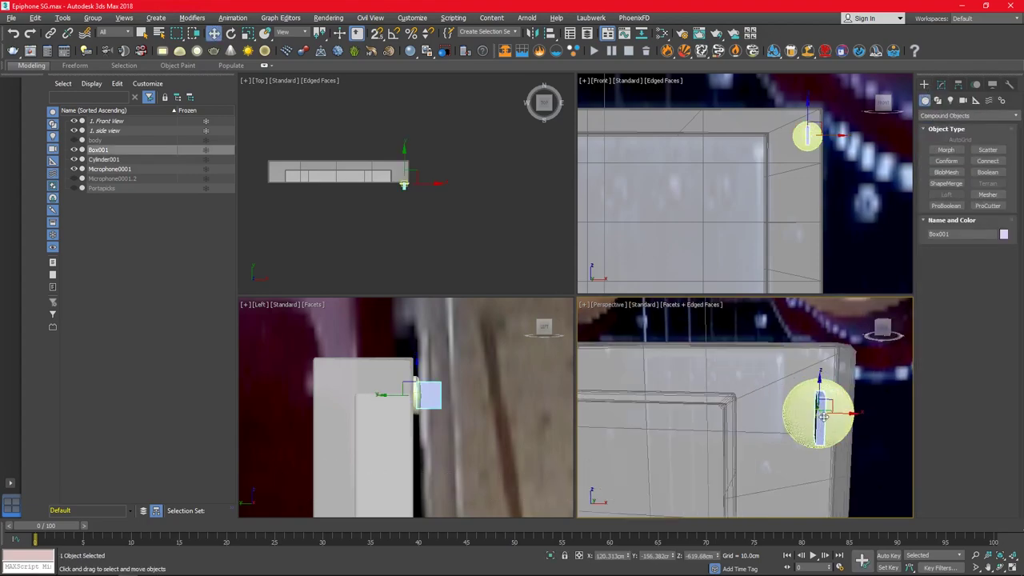
scroll(816, 412, up, 5)
click(867, 424)
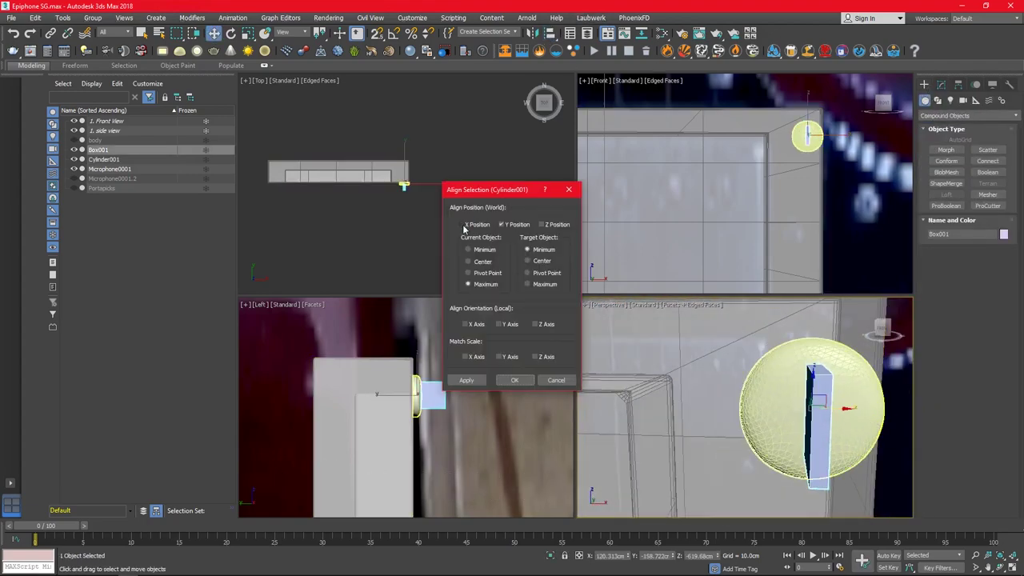
click(461, 224)
click(468, 262)
click(527, 261)
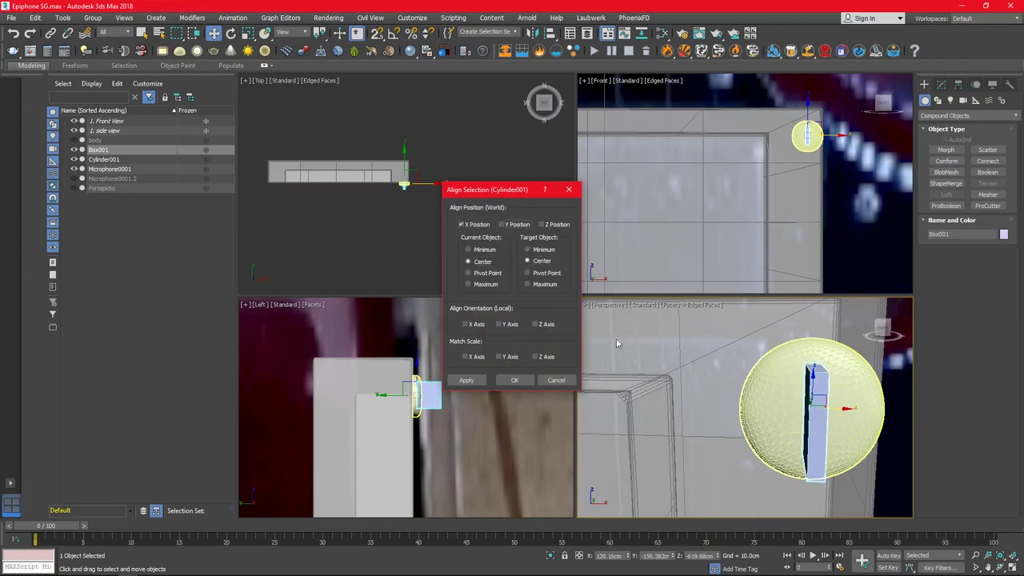
scroll(824, 140, up, 3)
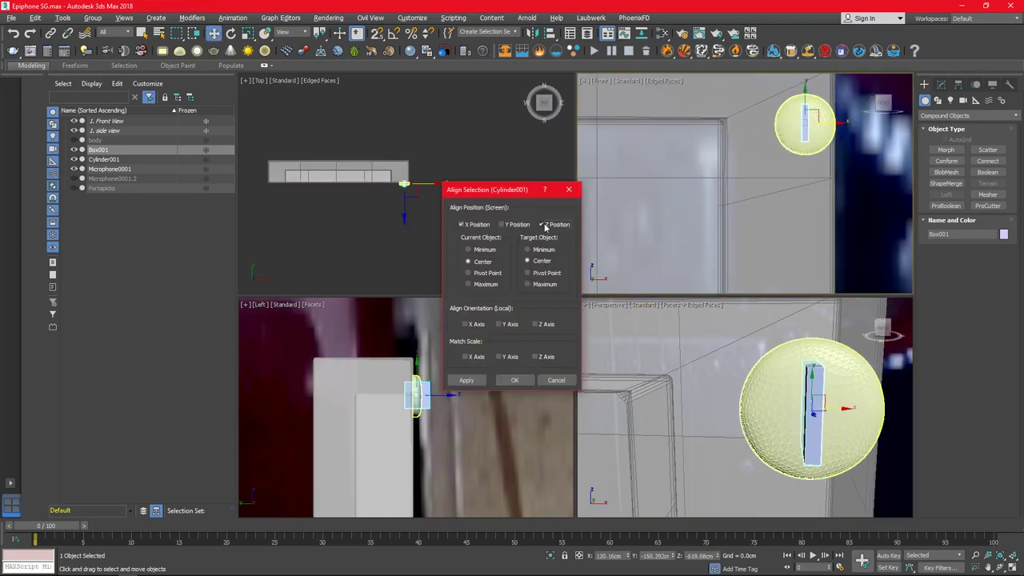
click(514, 380)
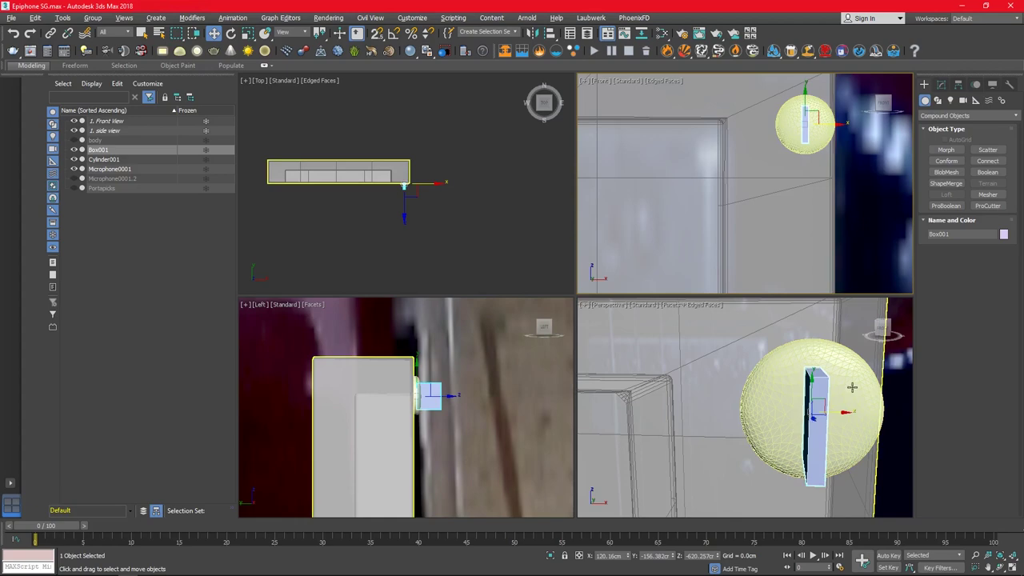
- Rotate an instanced copy, Box002, 90° so the two boxes cross at the cylinder's centre
mouse_move(852, 387)
alt+middle_down()
mouse_move(781, 434)
mouse_move(752, 389)
mouse_move(796, 411)
alt+middle_up()
click(395, 398)
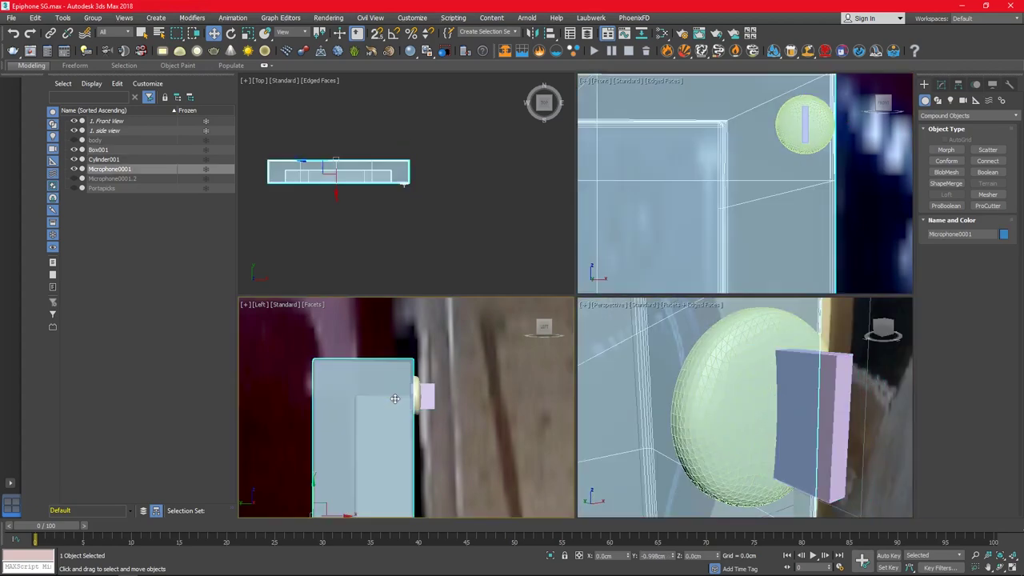
click(800, 417)
key(e)
mouse_move(772, 404)
shift+mouse_down()
mouse_move(768, 391)
mouse_move(830, 428)
shift+mouse_up()
key(Escape)
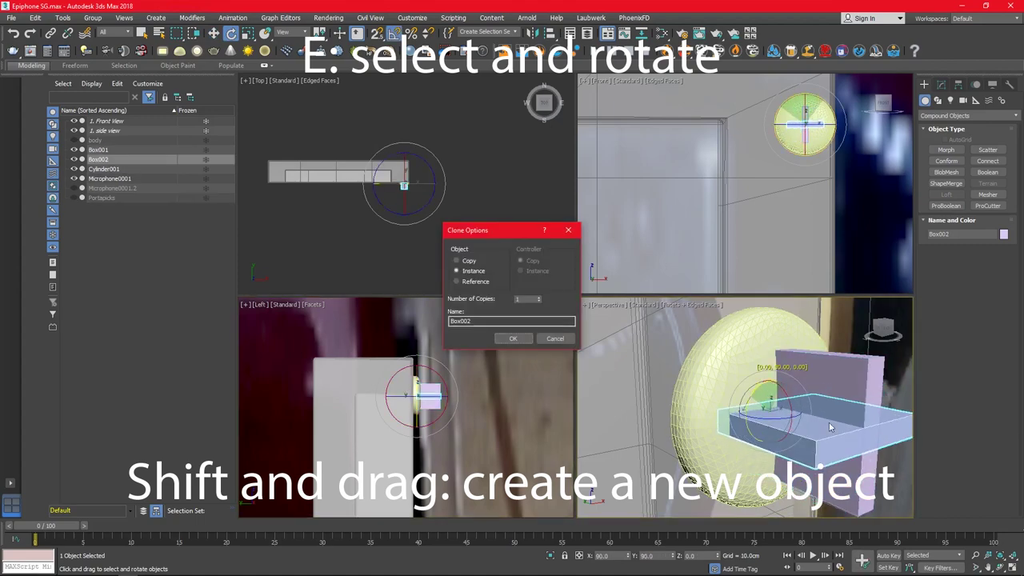
click(513, 339)
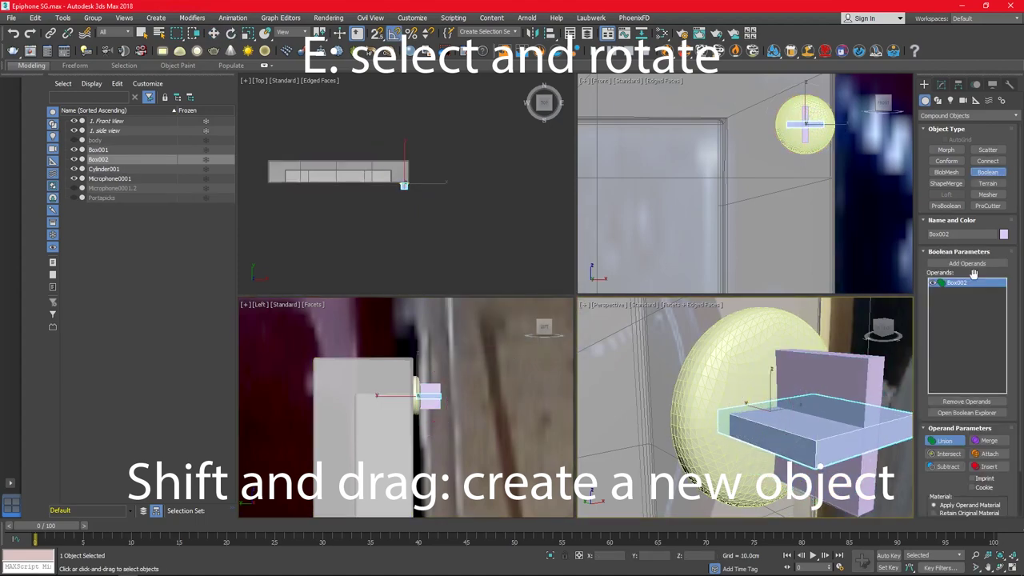
alt+middle_drag(838, 382, 832, 376)
- Convert the cut cylinder to Editable Poly and select the cross-hole faces
key(w)
right_click(832, 376)
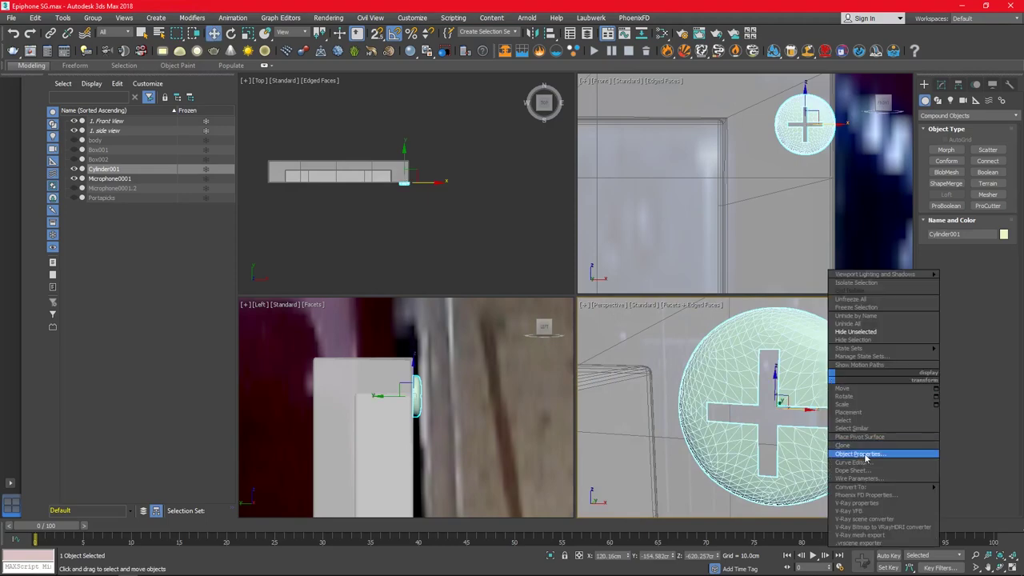
click(972, 502)
key(3)
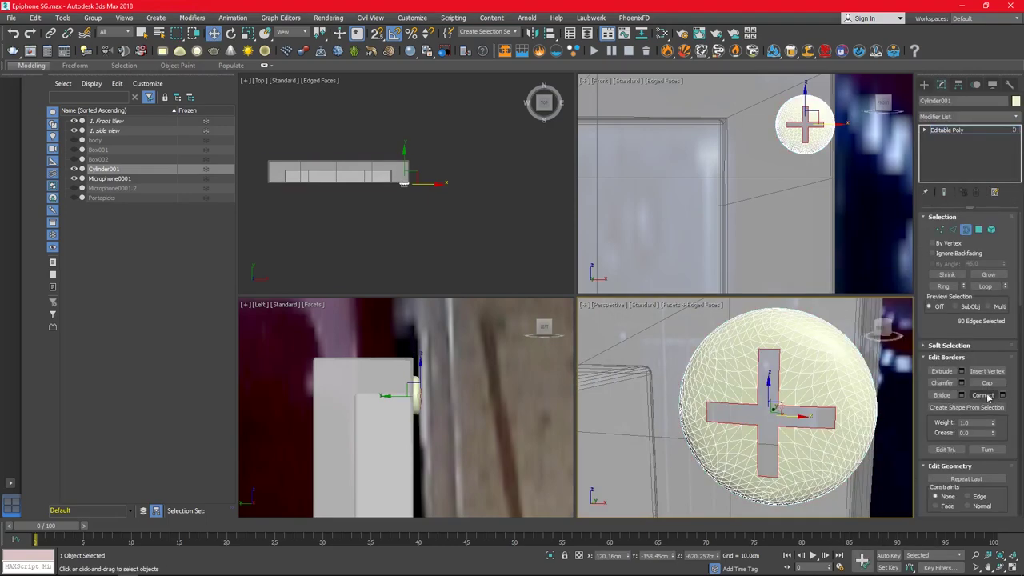
key(ctrl+a)
key(4)
- Extrude the cross faces inward to recess the screw head
key(shift+e)
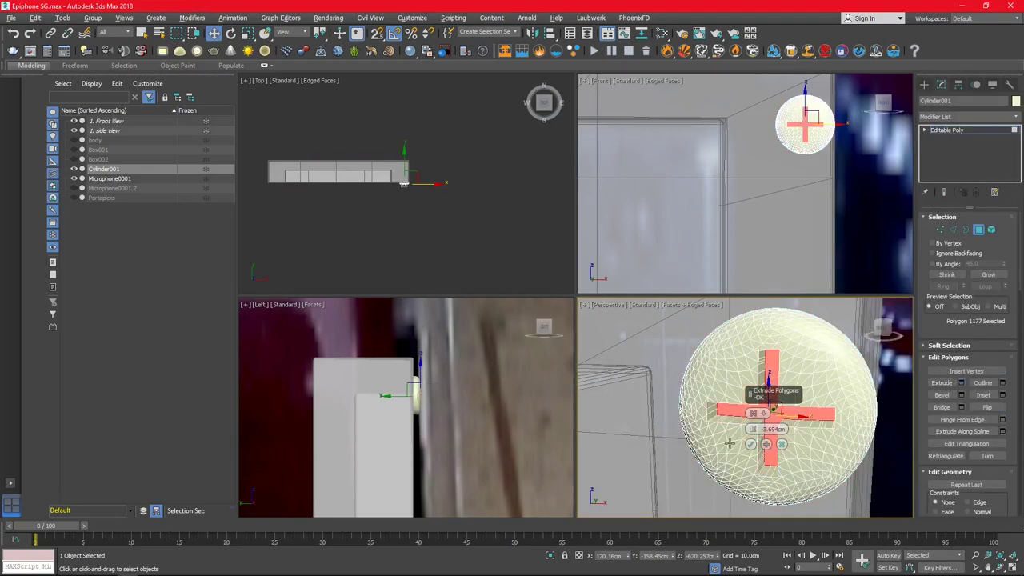
alt+middle_drag(800, 416, 409, 390)
scroll(409, 390, up, 5)
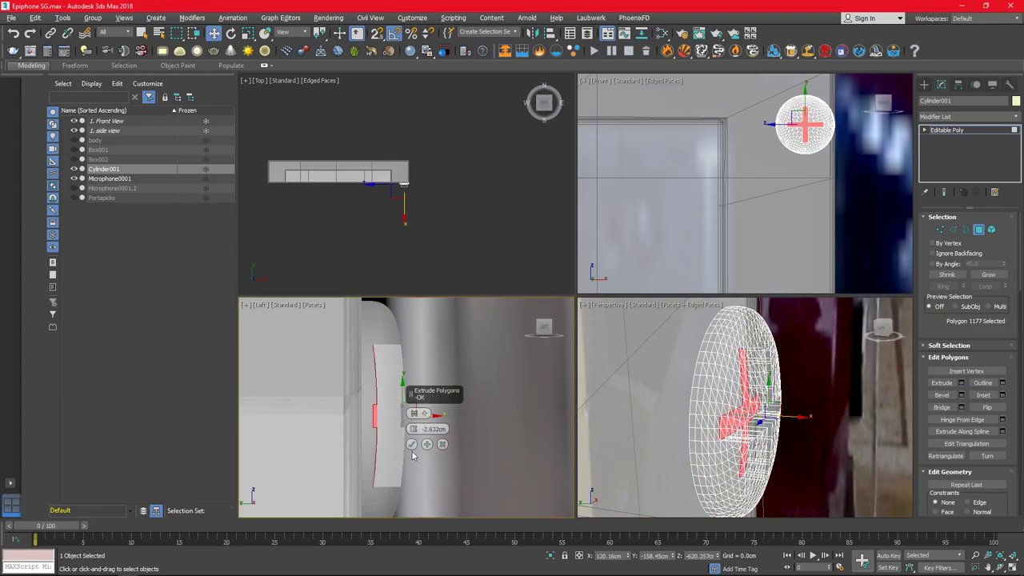
alt+middle_drag(718, 424, 718, 424)
key(2)
key(F4)
scroll(718, 424, down, 4)
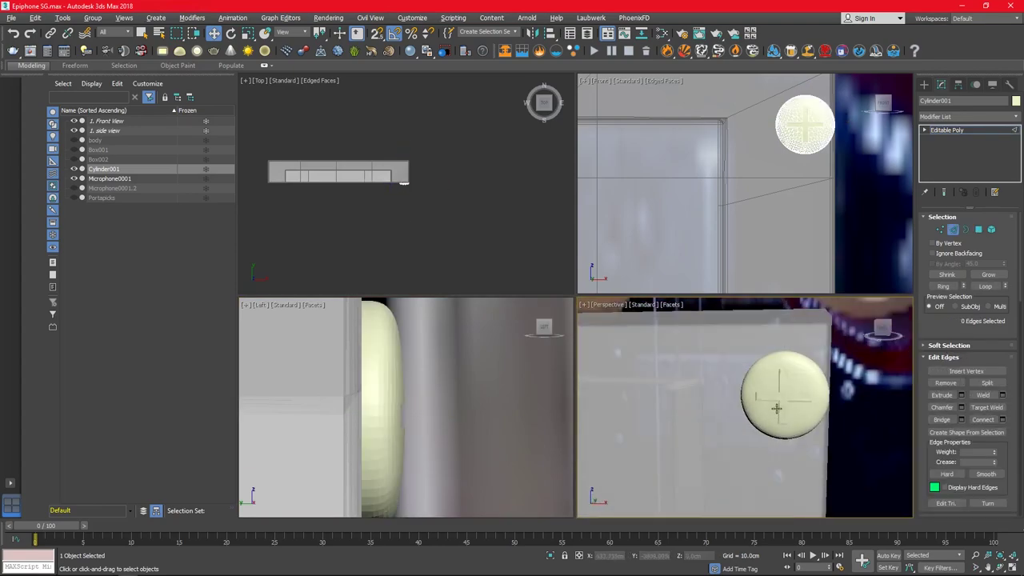
scroll(747, 229, down, 3)
scroll(747, 230, up, 2)
key(2)
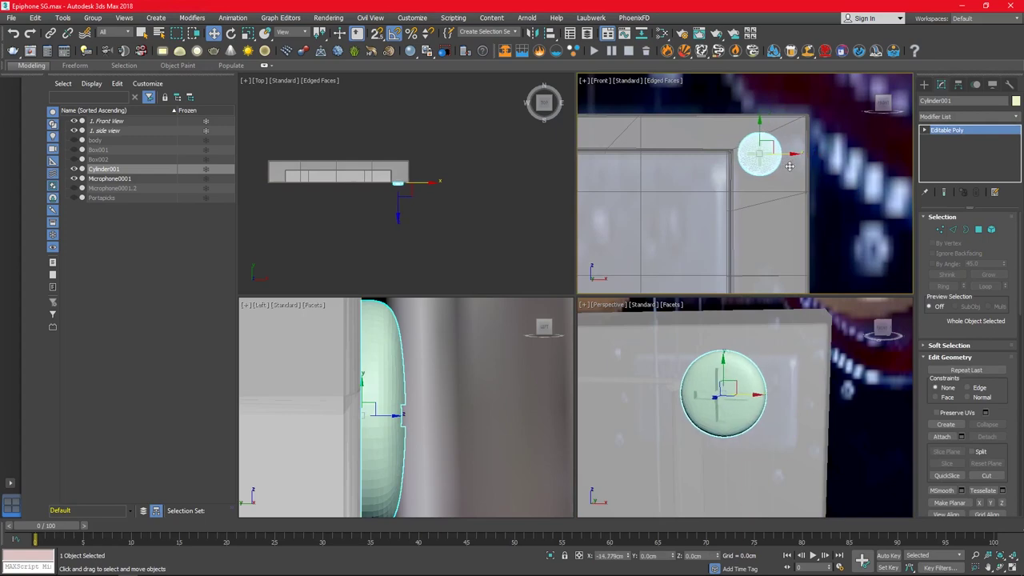
- Hide the pickup cover and scale the screw down over the reference photo, undoing an extra copy
key(alt+q)
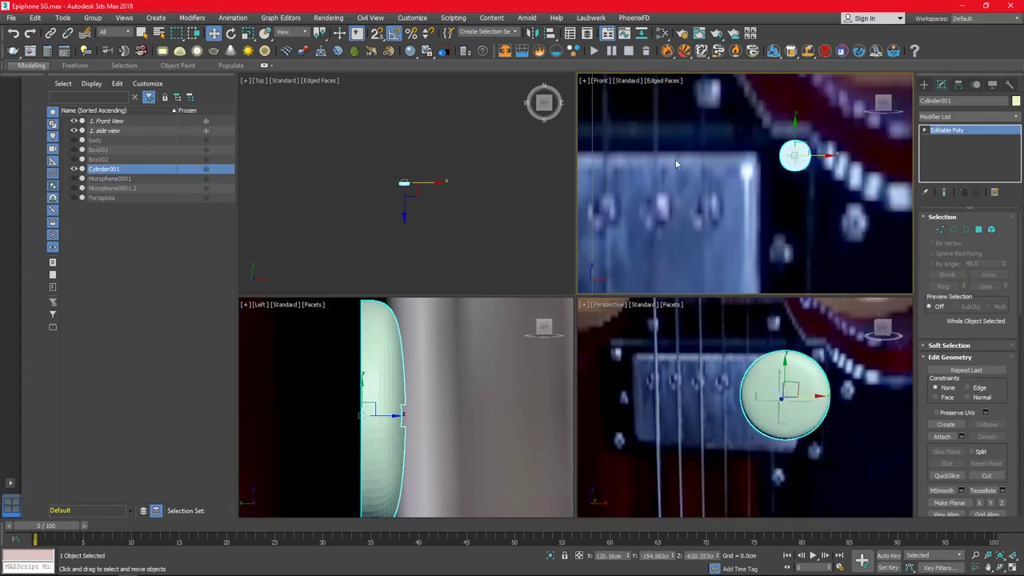
key(F4)
scroll(796, 158, up, 4)
key(r)
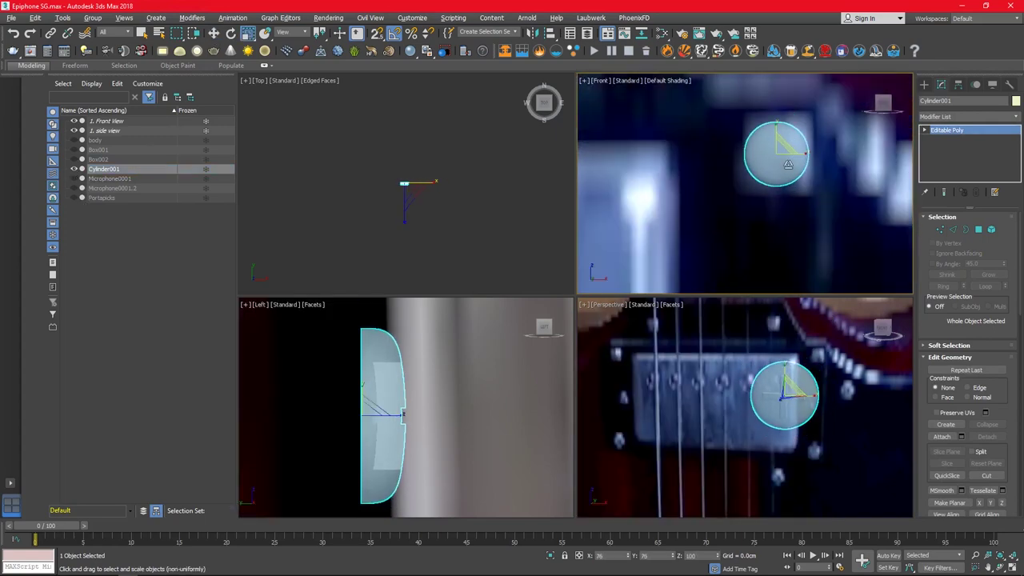
scroll(793, 176, down, 5)
key(w)
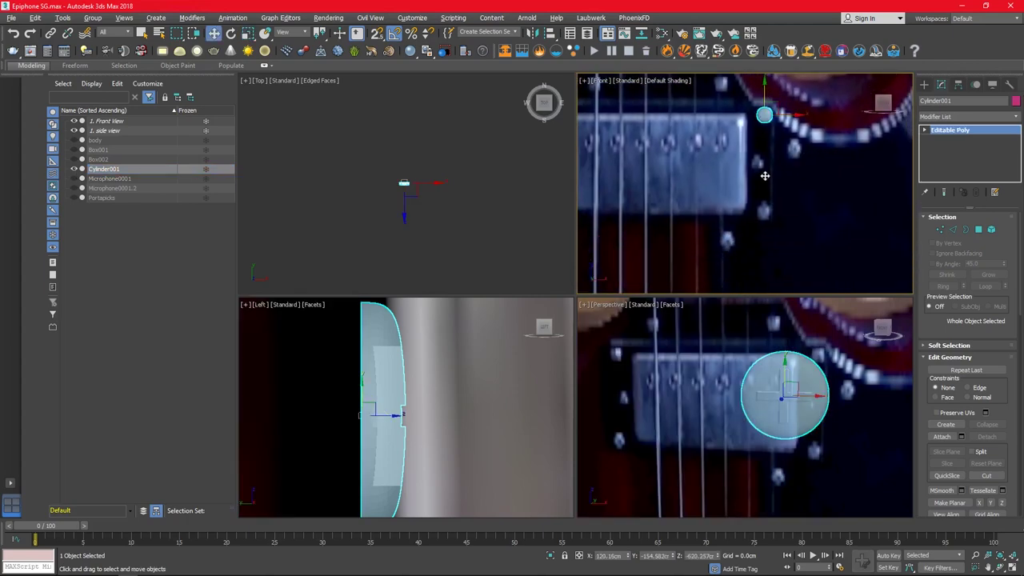
shift+drag(770, 182, 770, 185)
click(510, 325)
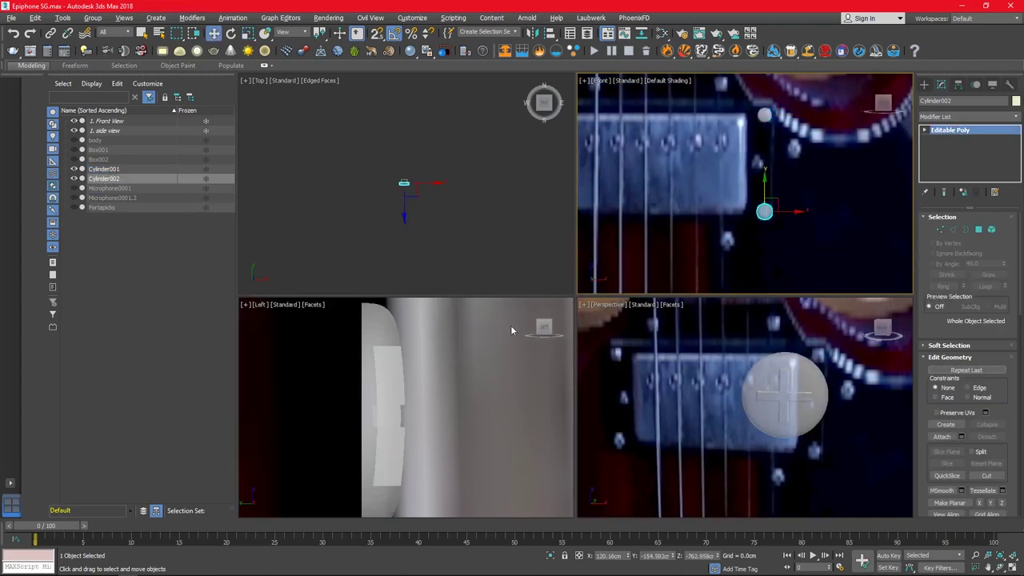
key(ctrl+z)
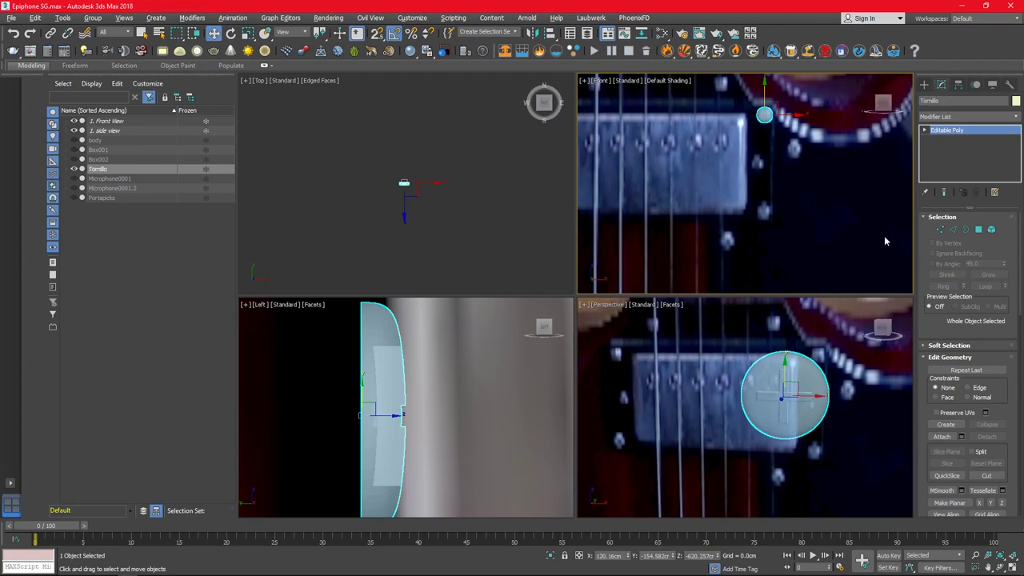
- Clone the screw to the lower corner, then copy both screws to the pickup's other side
middle_drag(886, 241, 868, 290)
shift+drag(746, 165, 744, 259)
key(Return)
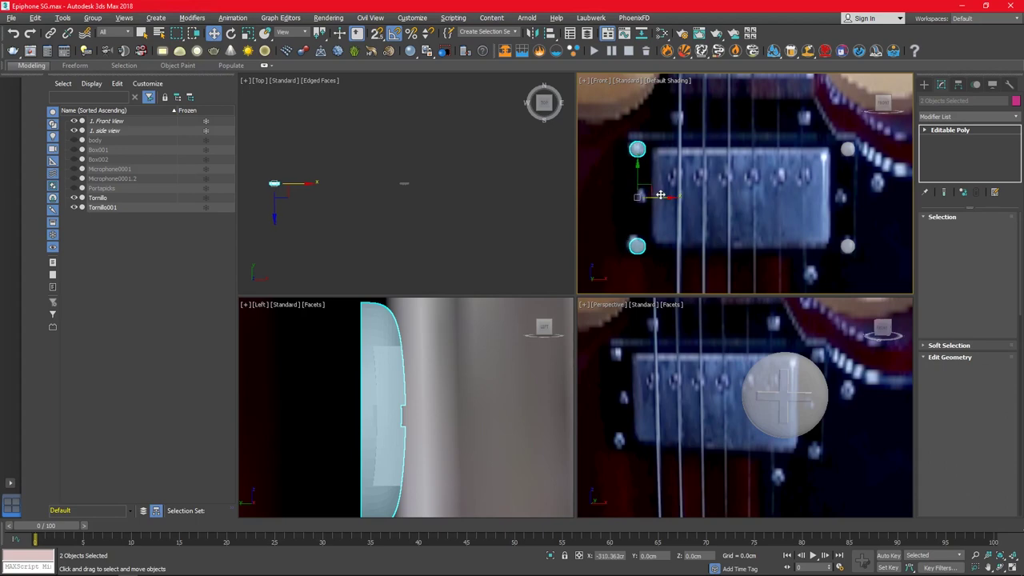
shift+drag(661, 195, 872, 195)
key(Return)
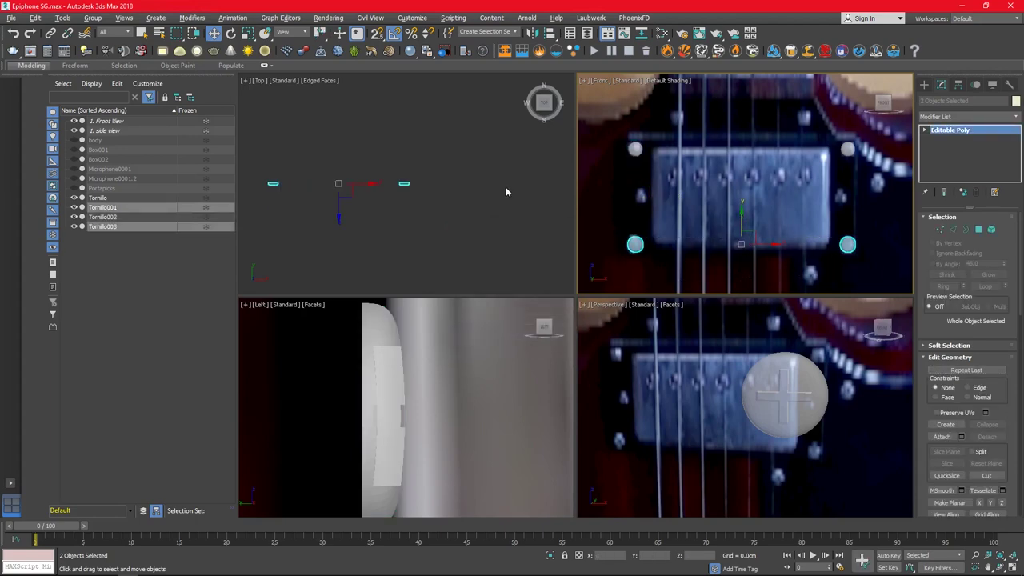
- Copy the two upper screws down to the side midpoints and show the Microphone covers again
click(74, 168)
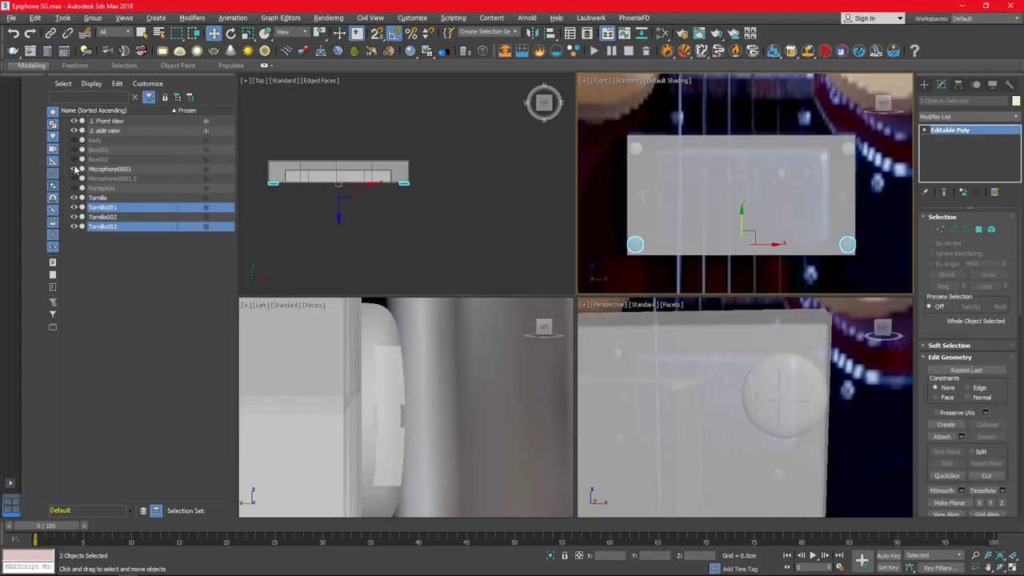
click(841, 193)
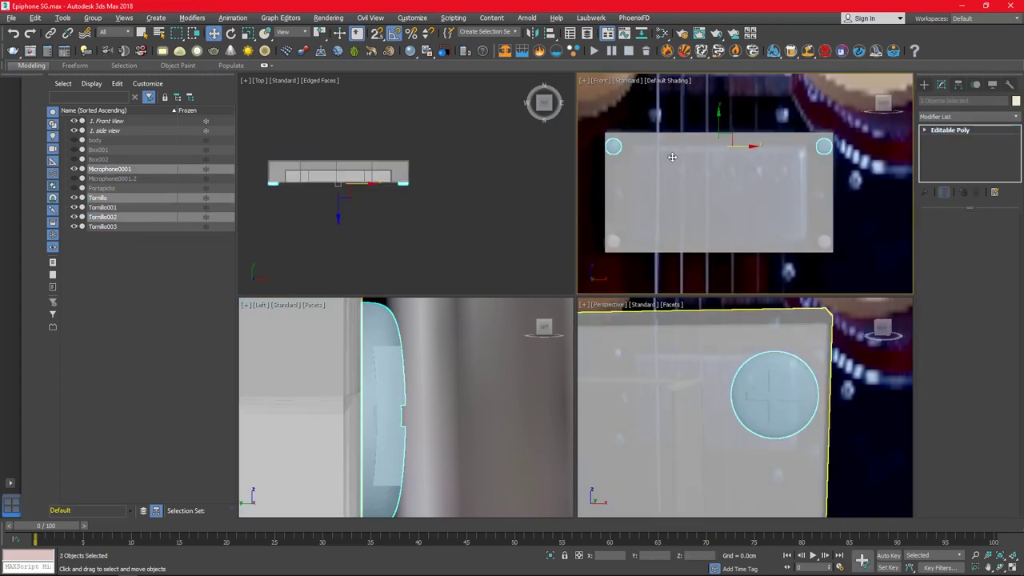
drag(595, 159, 836, 132)
shift+drag(726, 136, 725, 183)
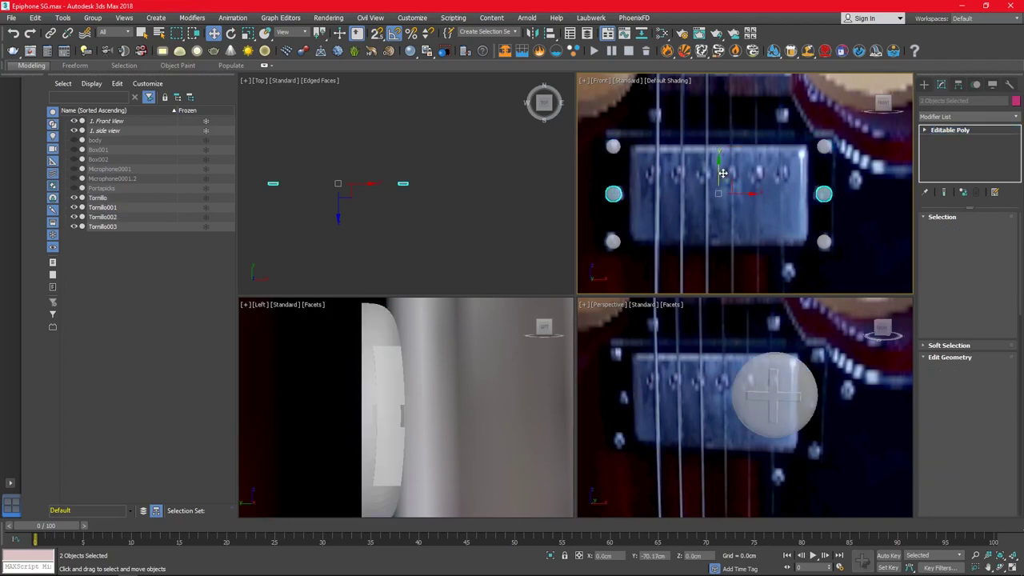
click(514, 334)
key(r)
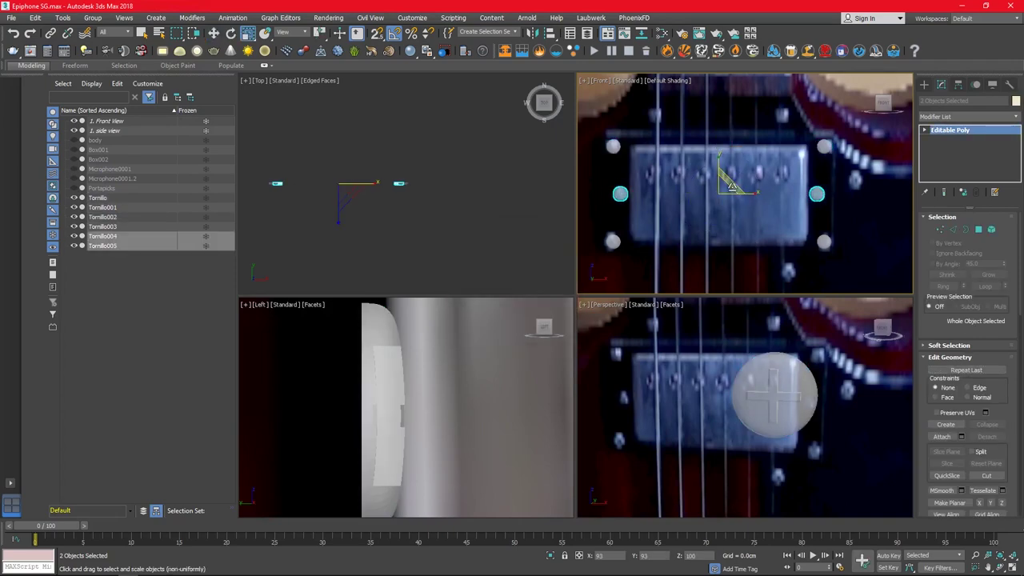
key(w)
click(803, 194)
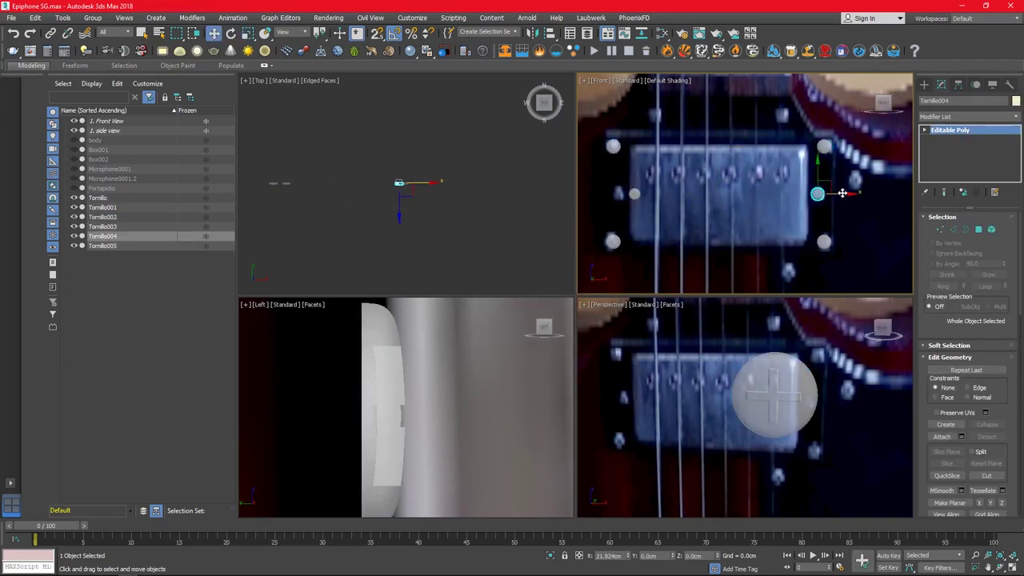
click(636, 194)
scroll(730, 361, down, 5)
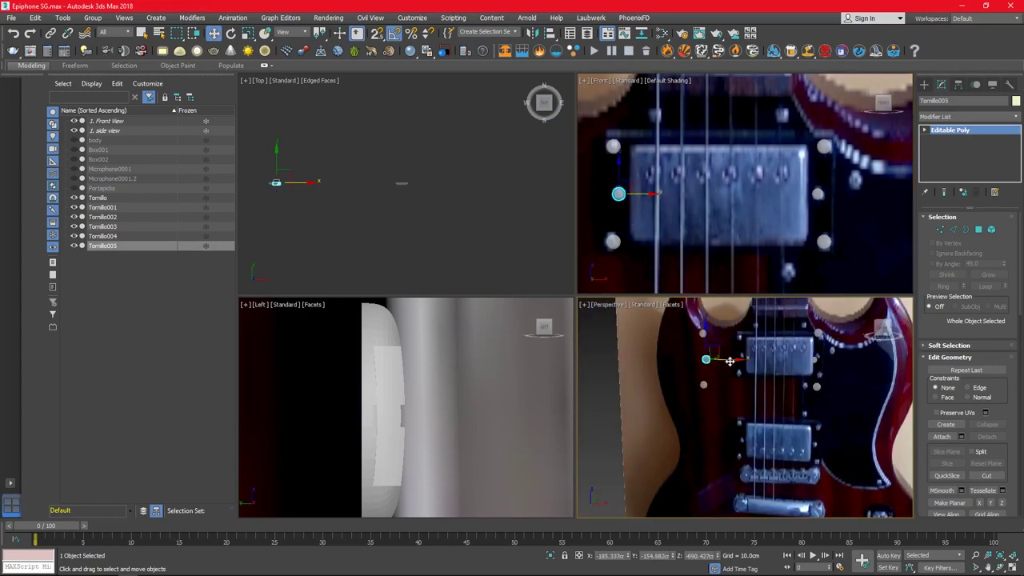
click(74, 169)
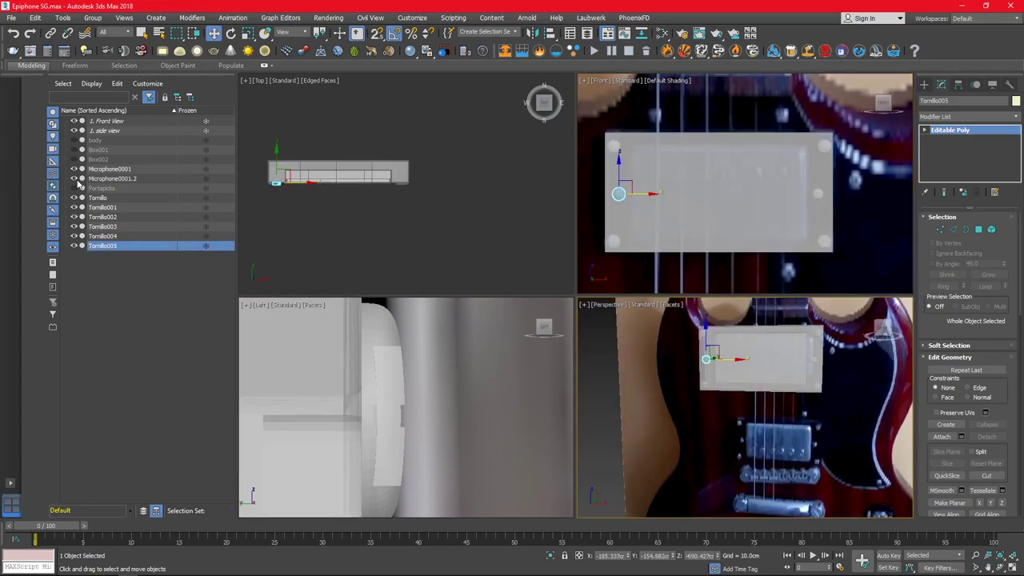
click(74, 179)
- Unhide all objects and delete the leftover Box001 and Box002
click(333, 274)
scroll(756, 367, up, 5)
scroll(755, 366, down, 4)
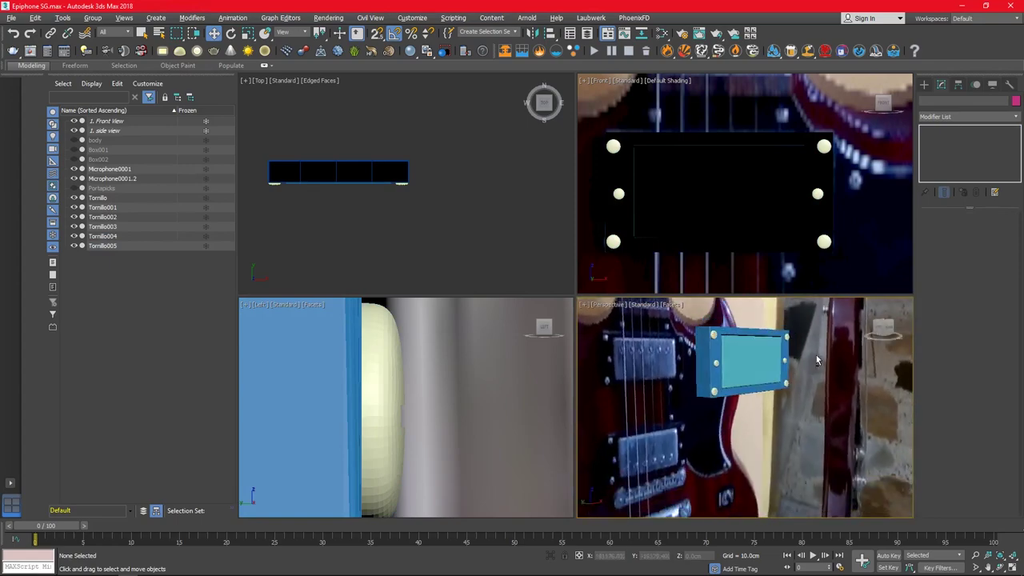
right_click(720, 420)
click(760, 373)
scroll(810, 384, up, 1)
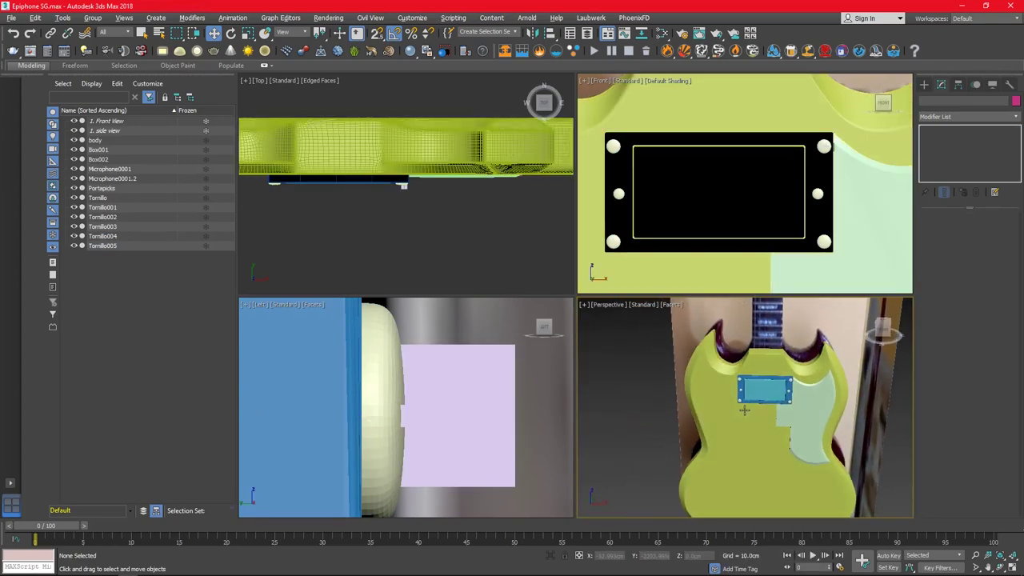
scroll(796, 374, up, 1)
scroll(772, 359, up, 2)
scroll(748, 344, up, 2)
click(741, 341)
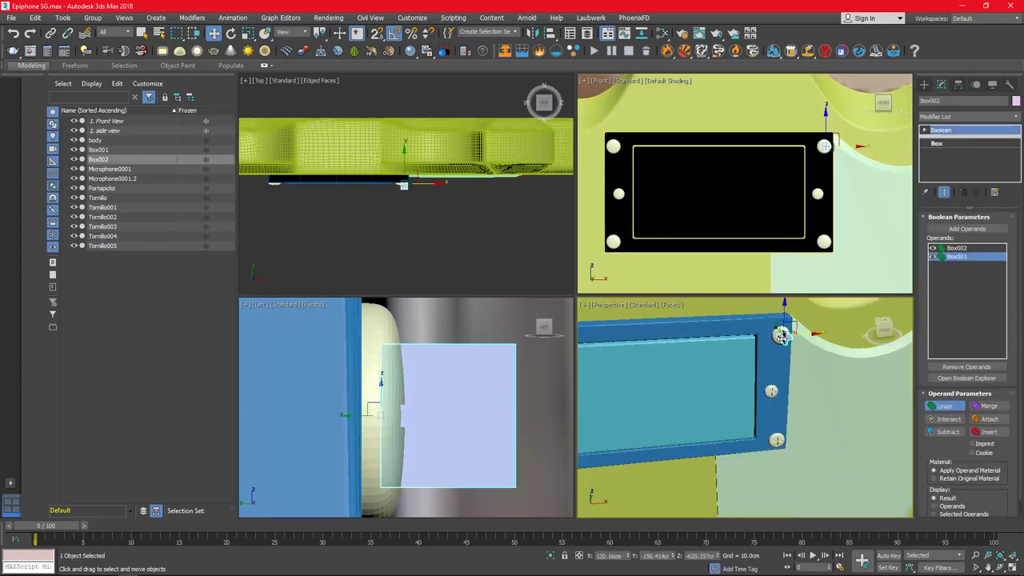
key(Delete)
scroll(711, 426, down, 2)
scroll(710, 426, down, 3)
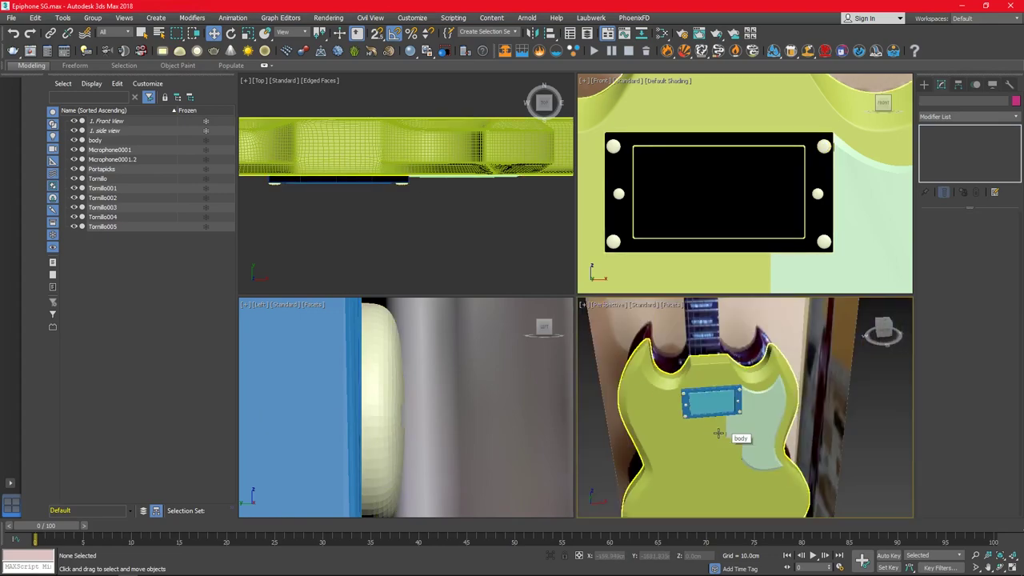
- Hide the guitar model parts, including the Microphone0001.2 pickup
click(712, 428)
right_click(713, 426)
right_click(827, 381)
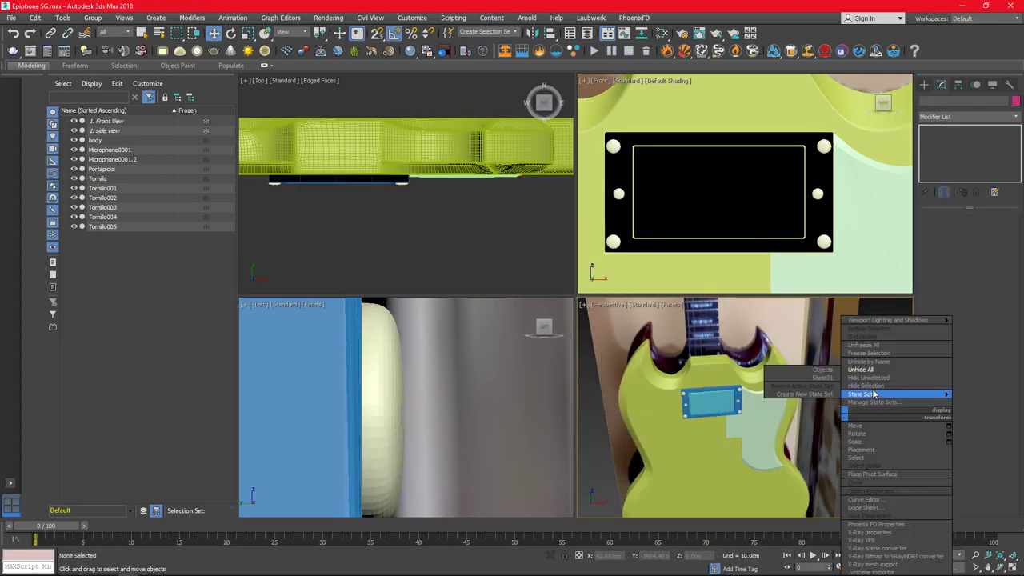
click(837, 392)
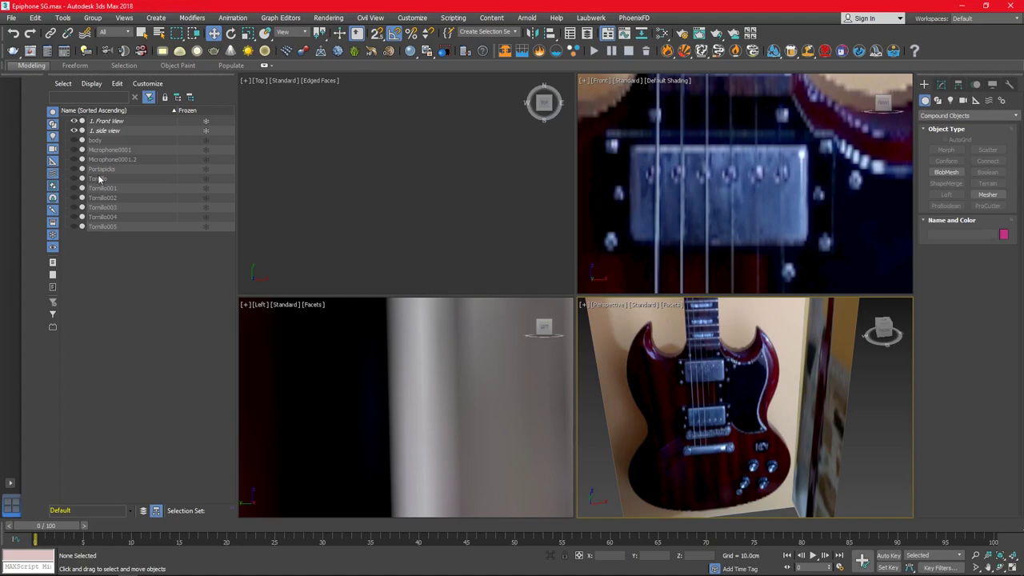
- Select the original screw Tornillo and choose the Cylinder primitive
click(100, 179)
click(941, 84)
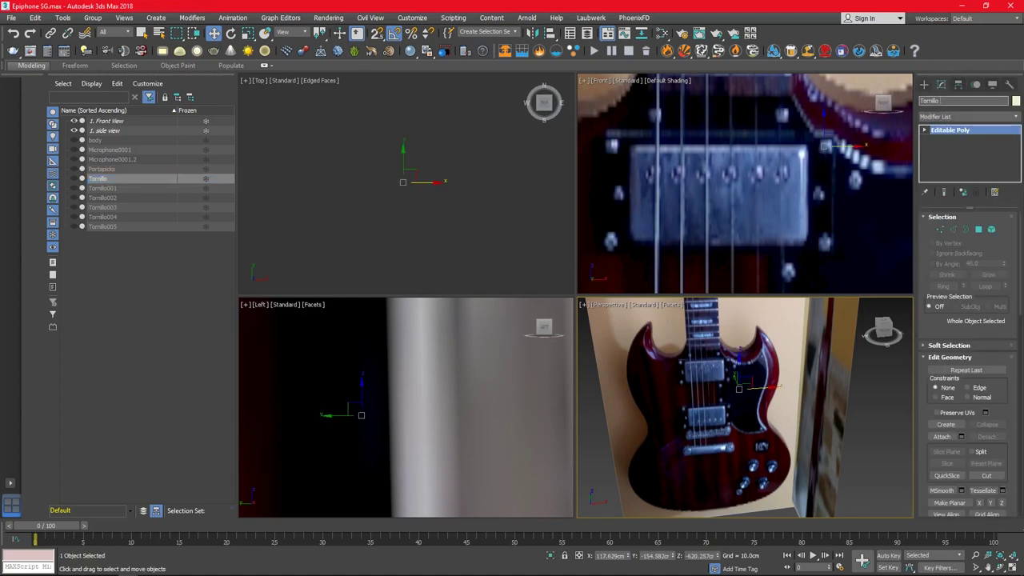
click(924, 84)
click(946, 172)
scroll(752, 164, up, 3)
- Draw a new cylinder on the reference photo and align it to the Microphone0001.2 pickup
drag(754, 164, 786, 153)
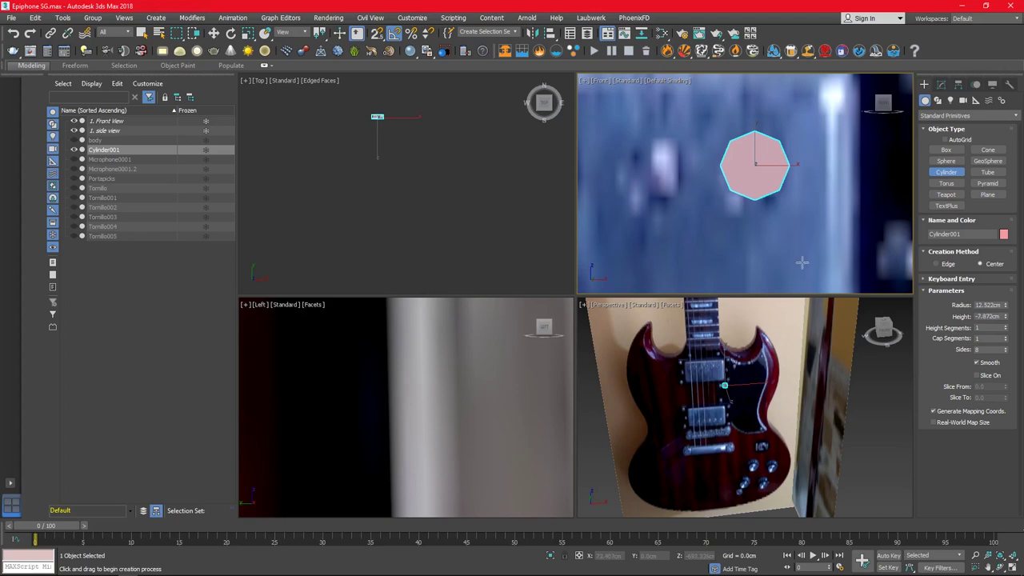
click(82, 168)
key(alt+a)
click(338, 181)
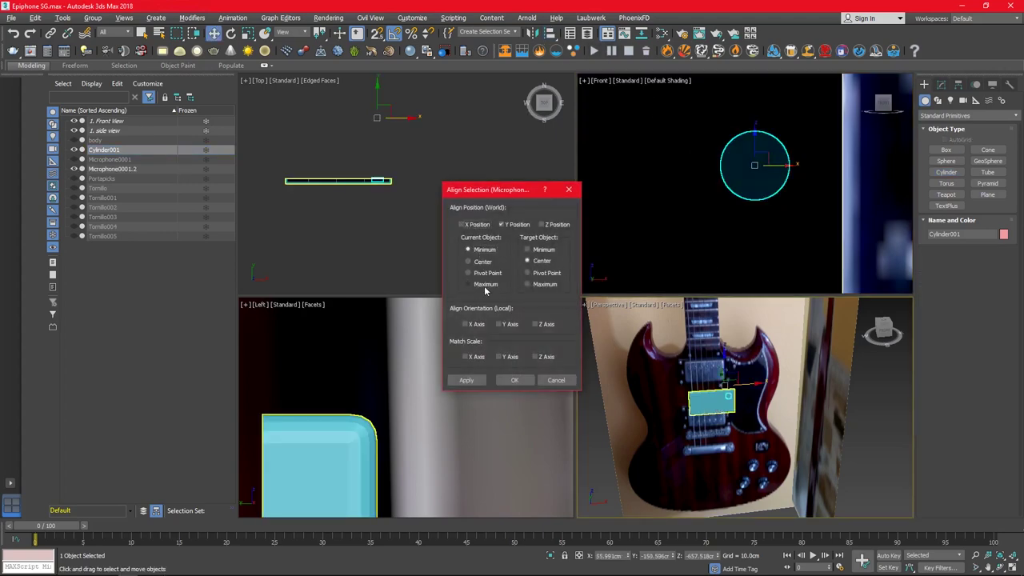
click(484, 286)
click(514, 380)
scroll(440, 363, down, 3)
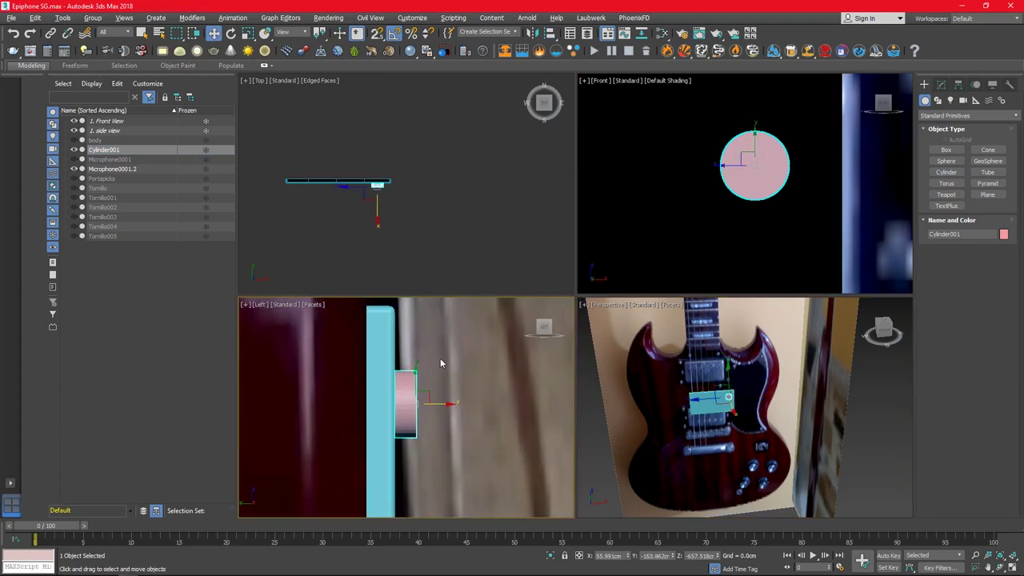
- Realign the cylinder against the pickup's near side and open its parameters in the Modify panel
key(alt+a)
click(337, 181)
click(468, 250)
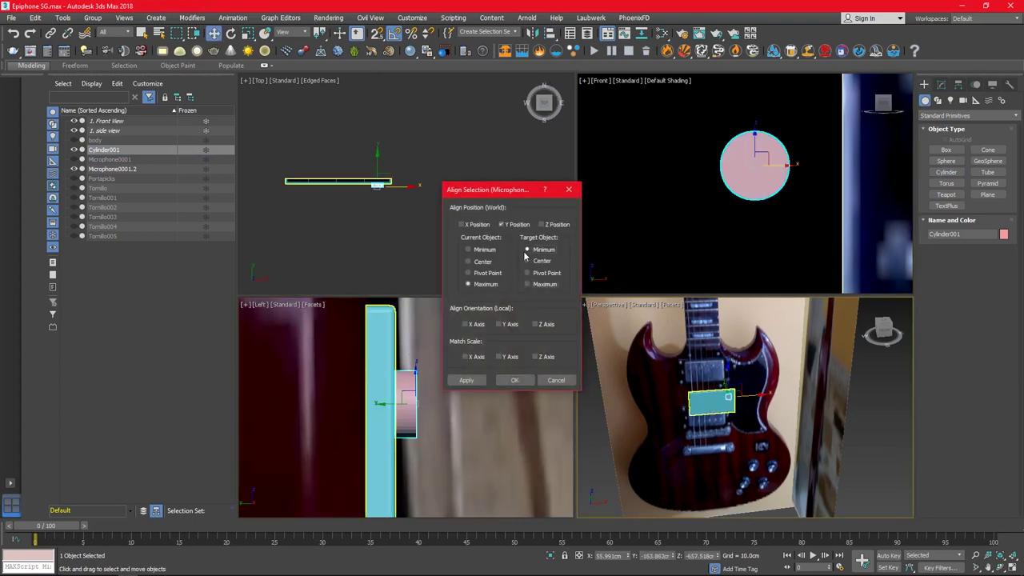
click(527, 250)
click(514, 381)
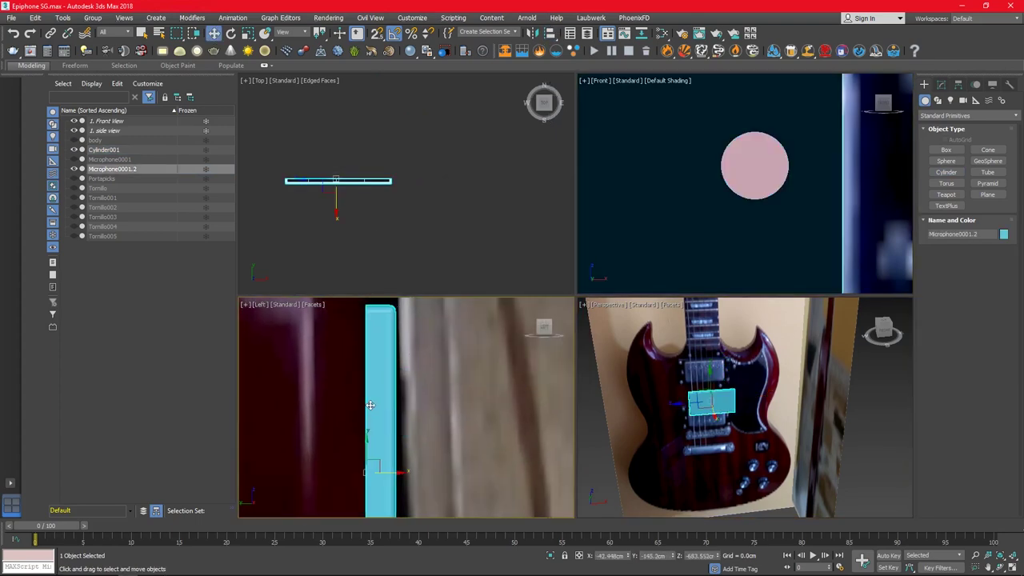
click(789, 180)
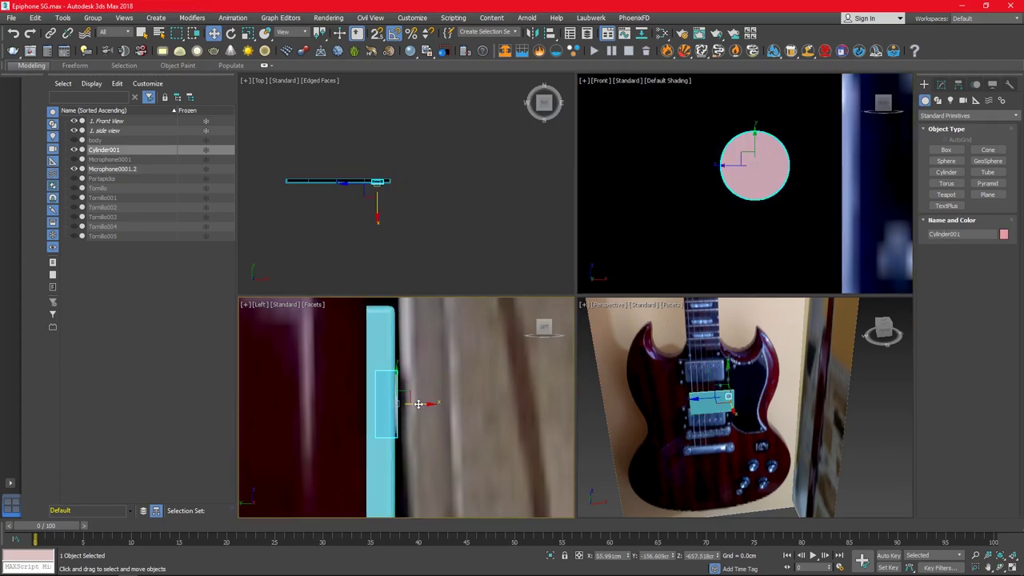
click(941, 85)
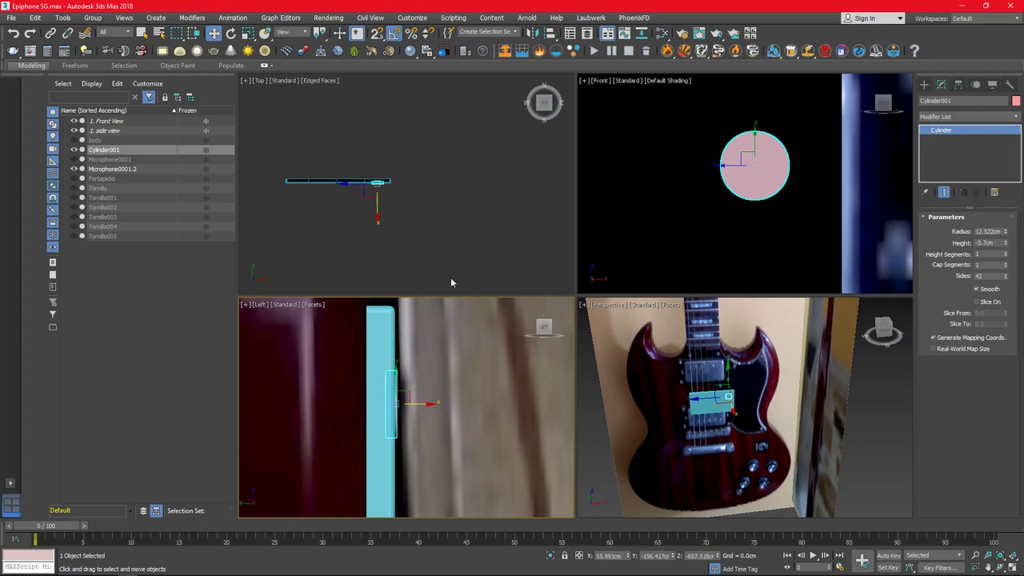
- Undo an unwanted sideways copy of the cylinder and reselect the original
key(ctrl+z)
click(765, 164)
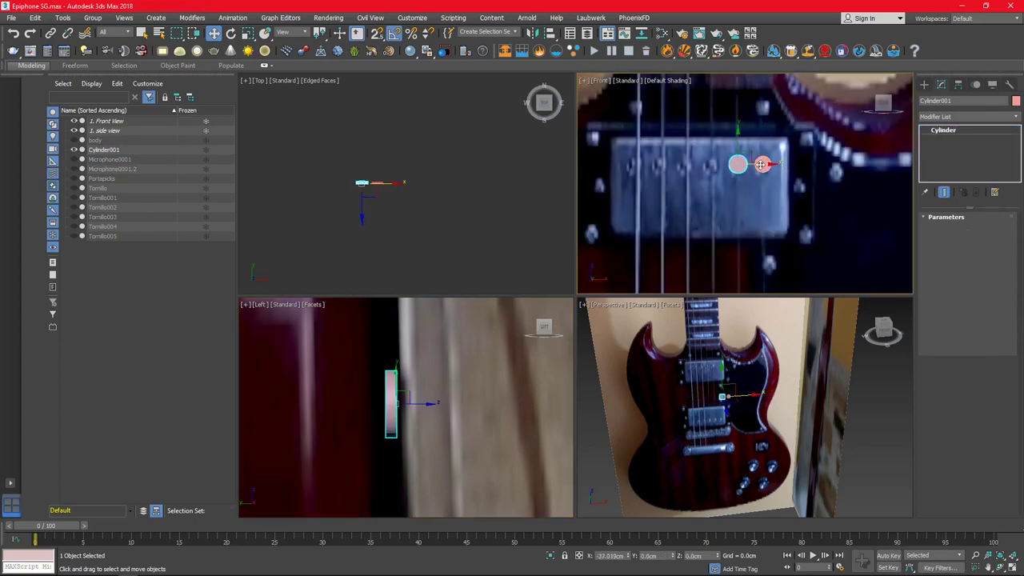
shift+drag(761, 164, 761, 164)
click(490, 338)
key(ctrl+z)
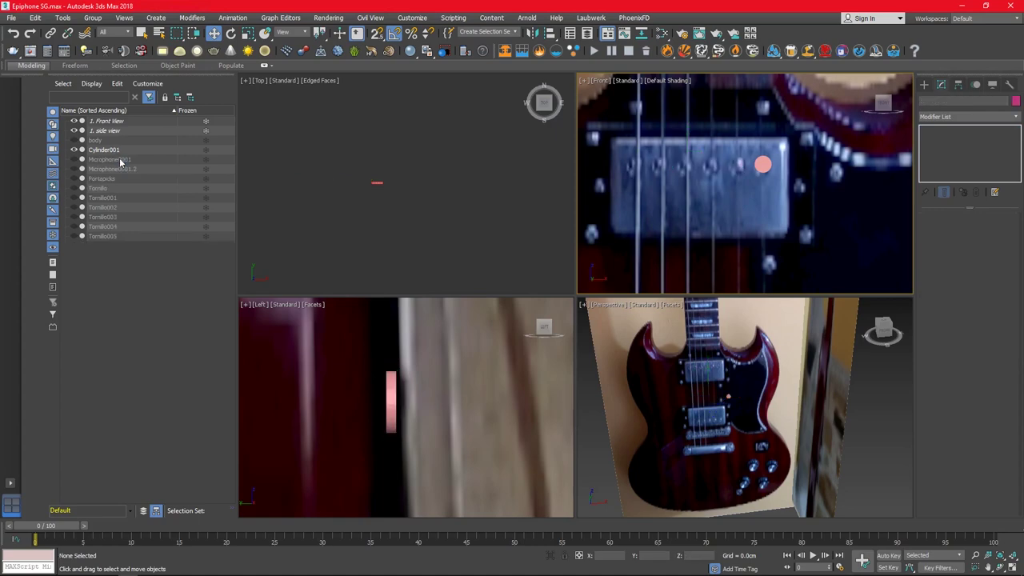
click(108, 149)
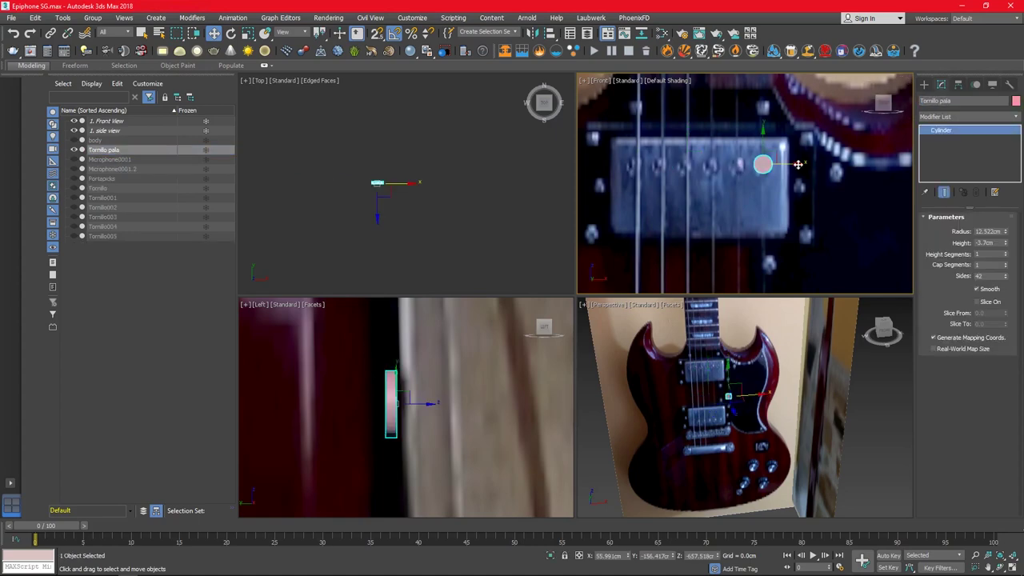
- Clone the screw cylinder leftward with 5 copies into an evenly spaced row, then check each
shift+drag(798, 164, 756, 164)
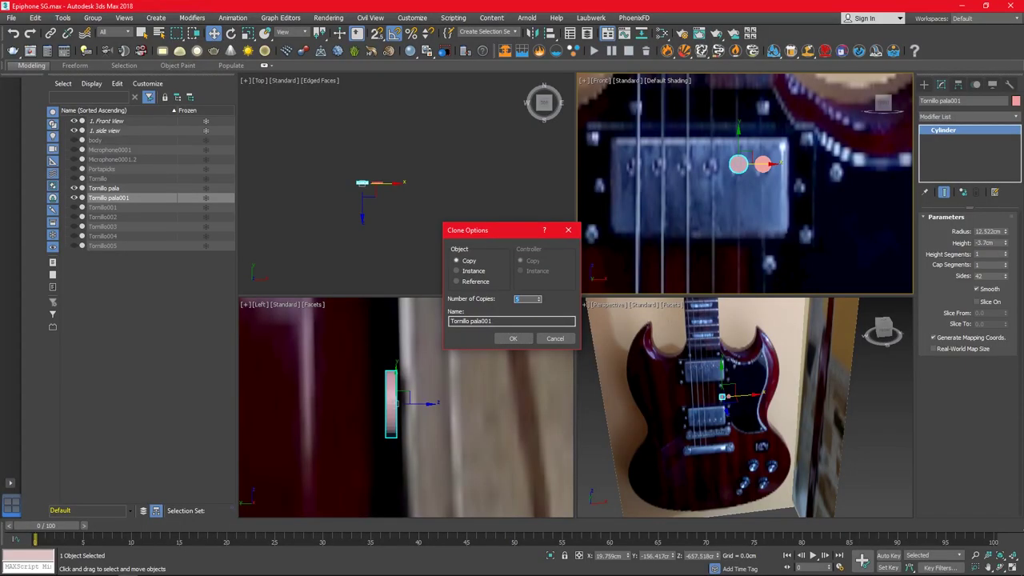
click(513, 338)
click(669, 163)
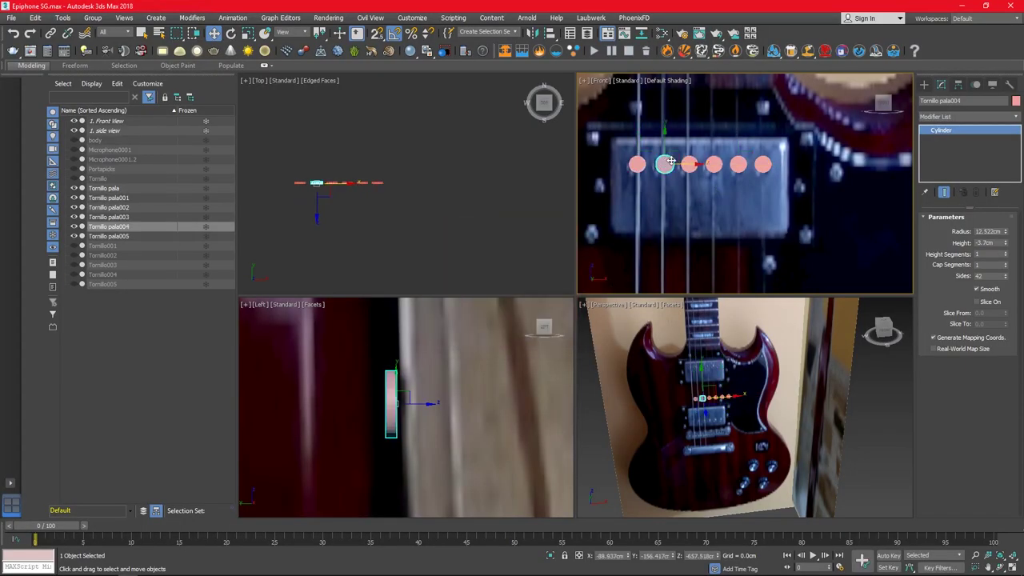
click(690, 162)
click(711, 164)
click(738, 164)
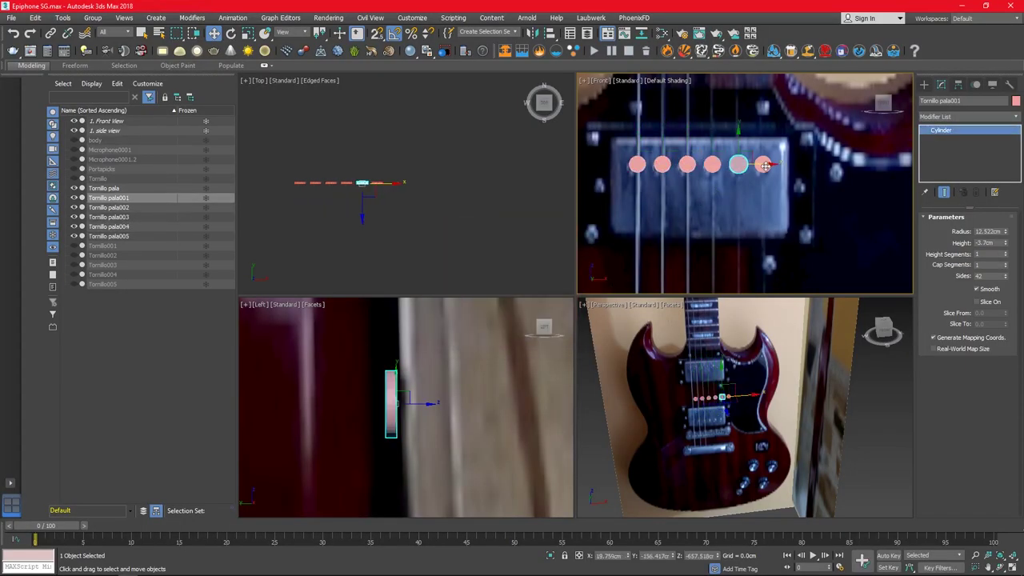
click(762, 165)
click(797, 209)
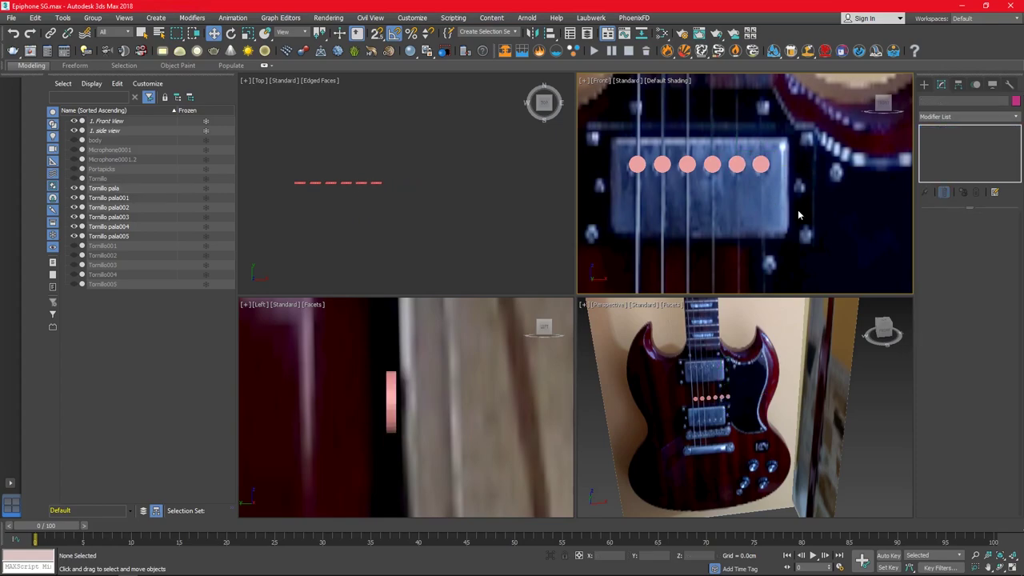
- Unhide the pickup cover Microphone0001.2 and start a Subtract Boolean on it
click(75, 160)
click(112, 159)
click(964, 115)
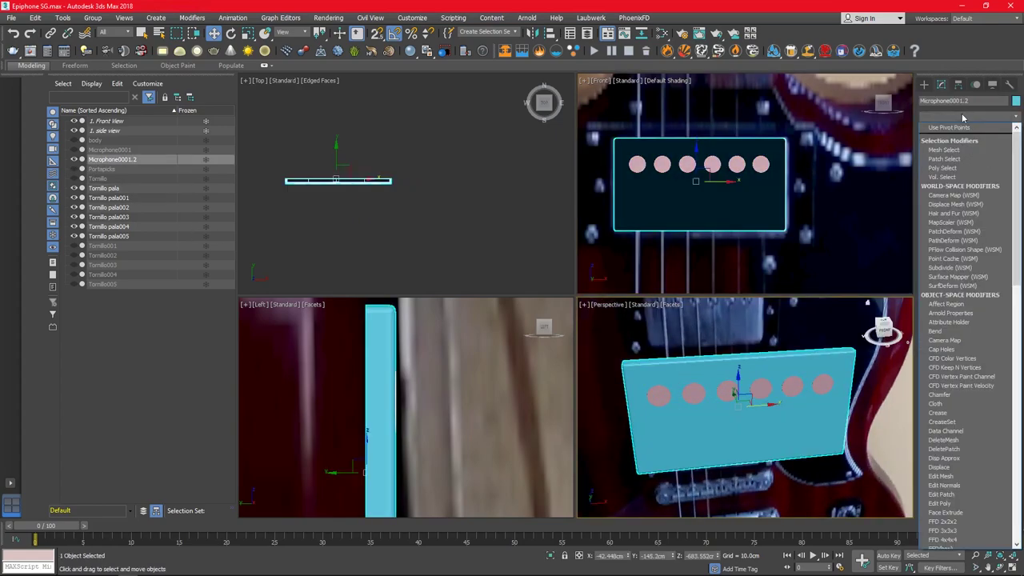
click(968, 116)
click(952, 138)
click(988, 172)
click(948, 466)
- Add five screws as subtracting operands and finish the Boolean
click(823, 384)
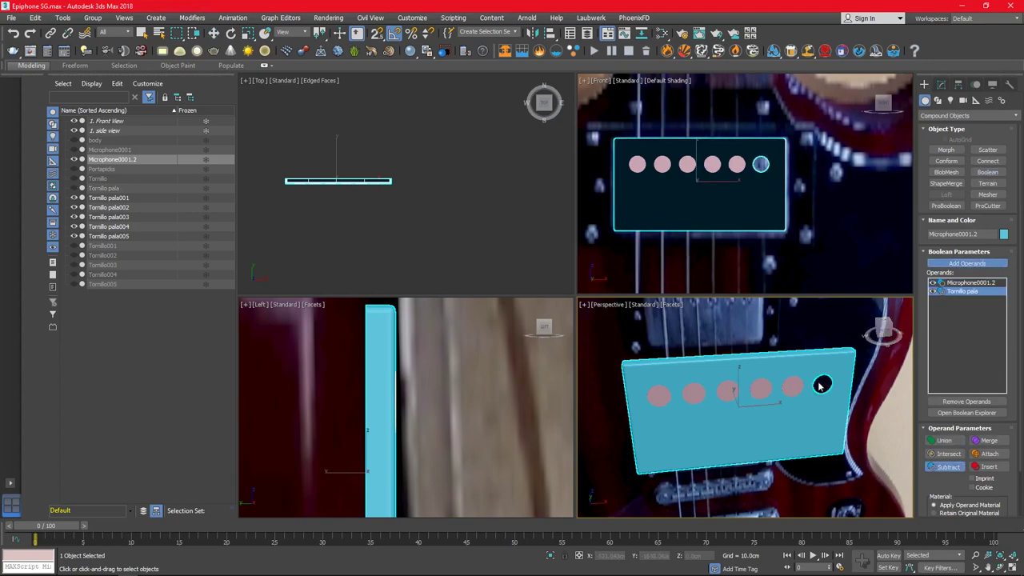
click(793, 387)
click(761, 389)
click(694, 393)
click(659, 395)
key(w)
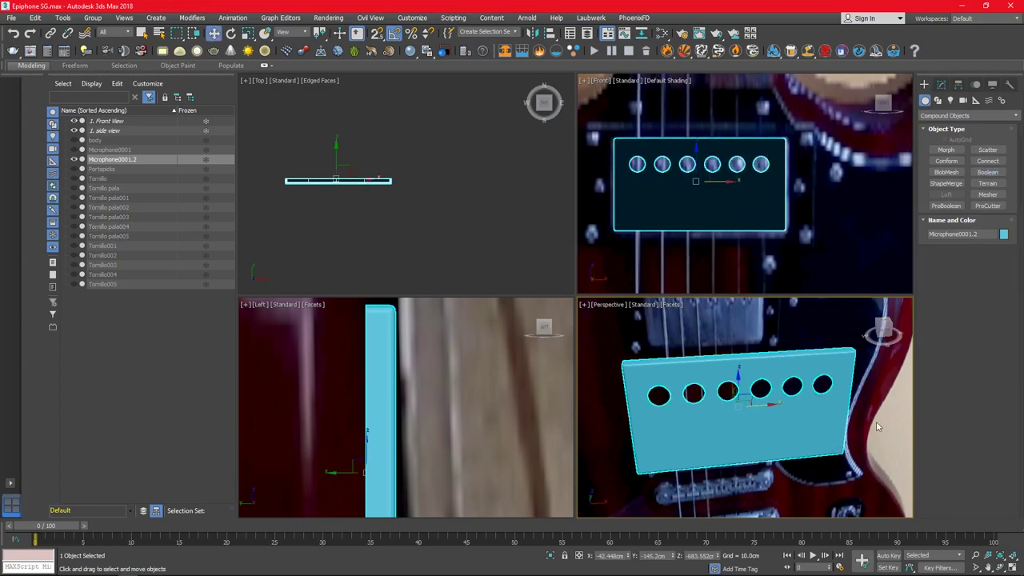
- Unhide the remaining screw cylinders, inspect them, and undo the Boolean
drag(74, 207, 76, 240)
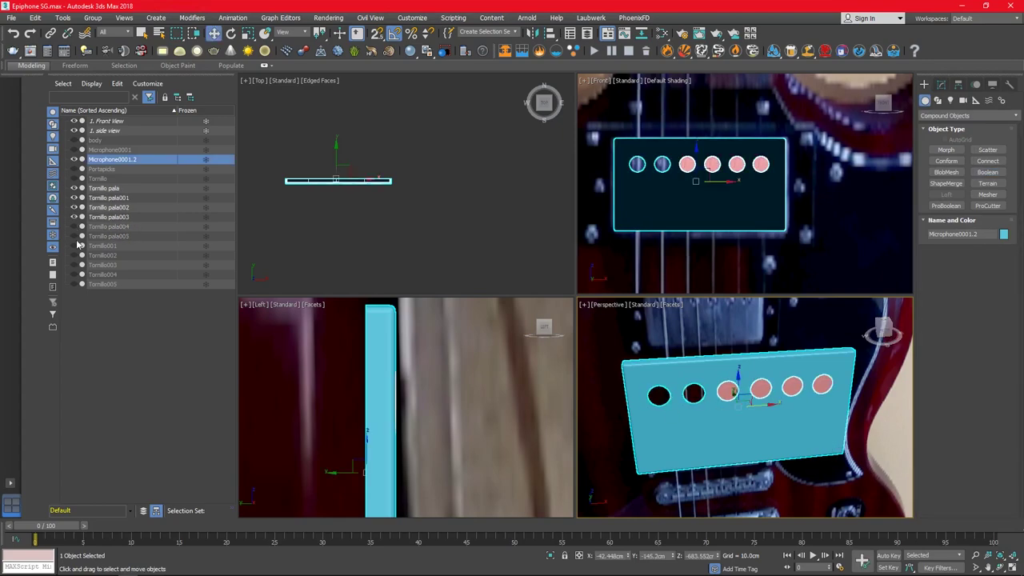
click(732, 393)
key(ctrl+q)
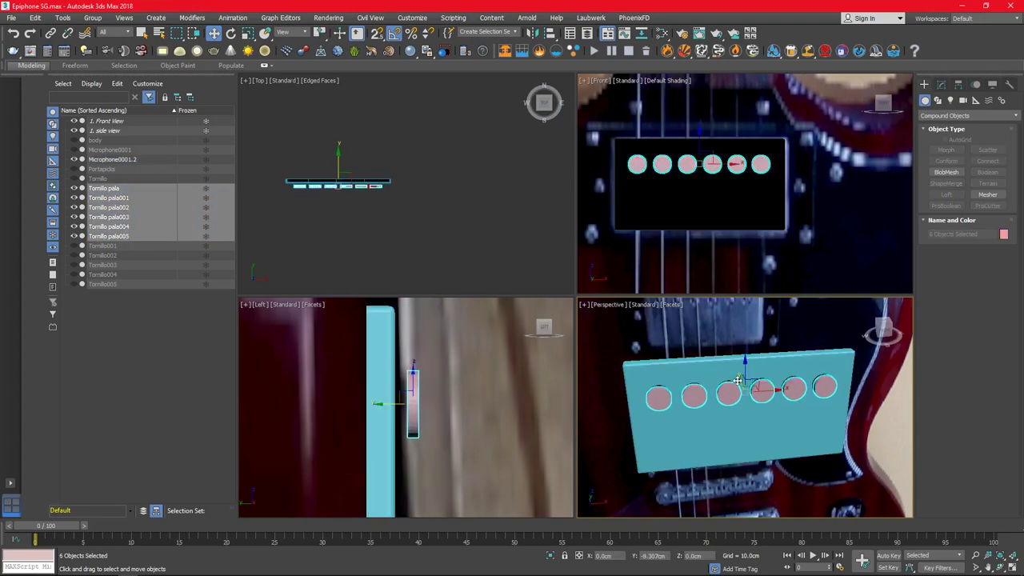
click(696, 397)
right_click(696, 397)
key(Escape)
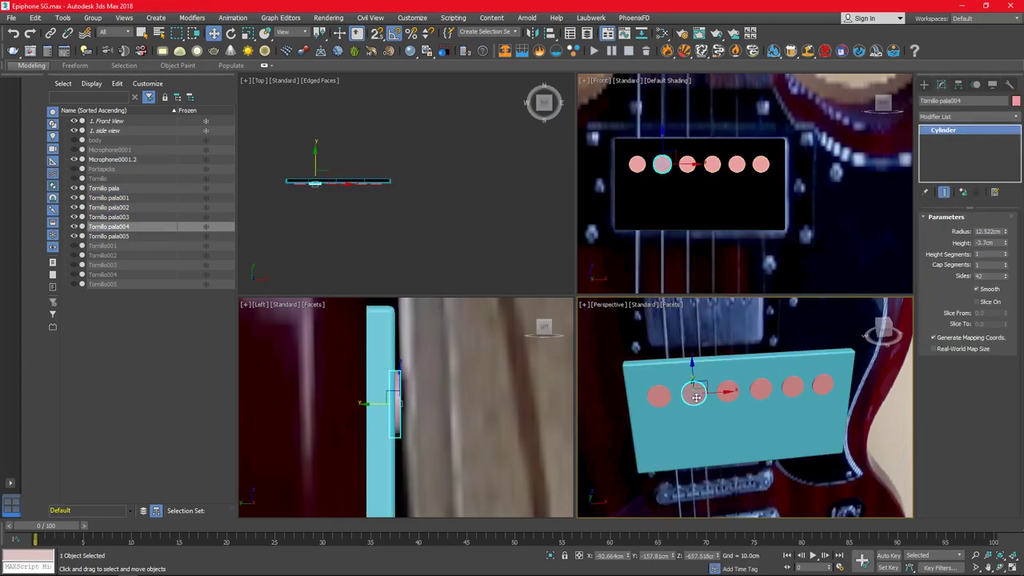
click(724, 395)
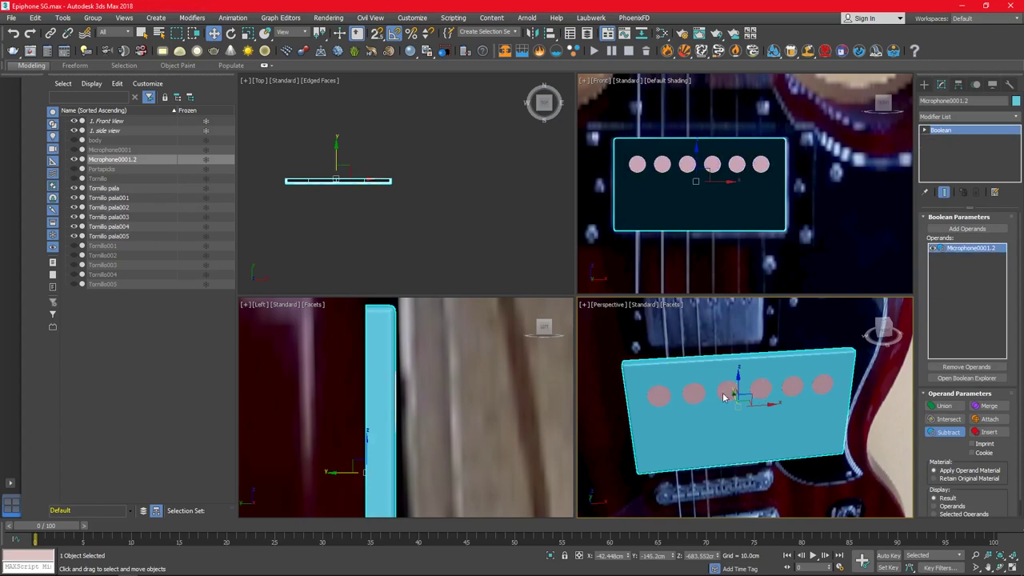
key(ctrl+z)
key(ctrl+z)
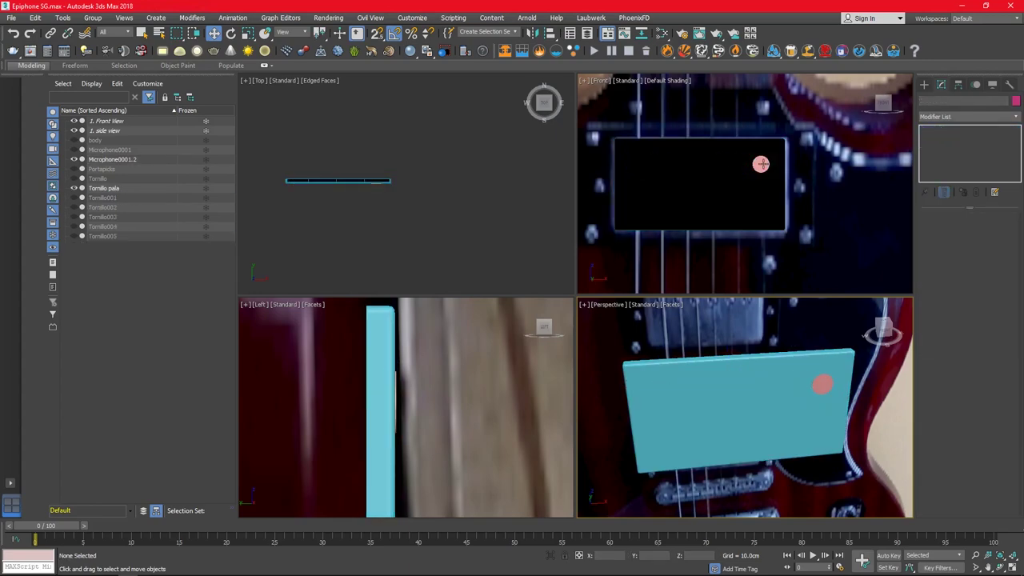
- Hide the cover and copy a screw along the pickup as instances, giving six screws
click(762, 164)
click(762, 164)
shift+drag(762, 164, 766, 164)
key(Escape)
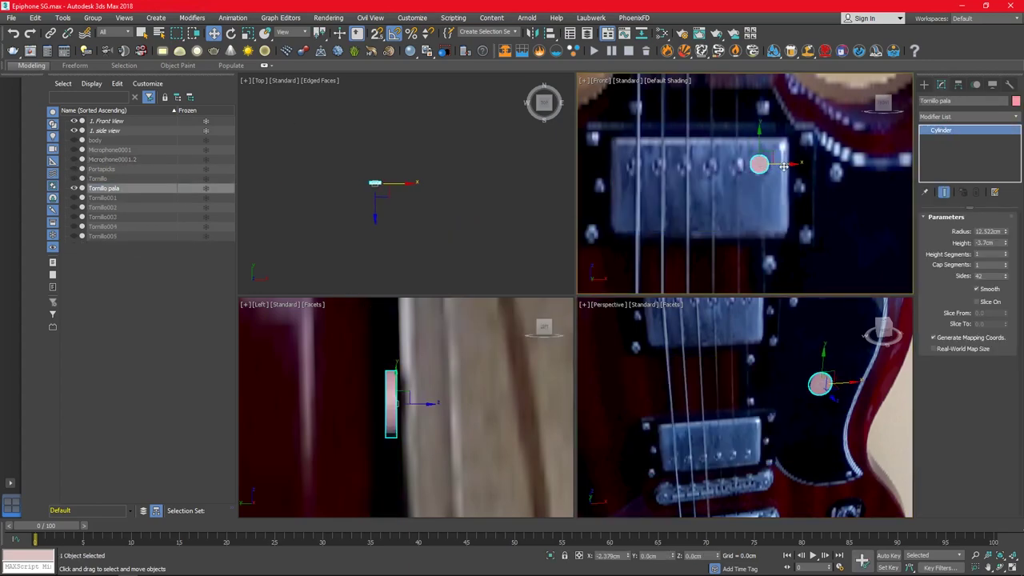
key(alt+w)
shift+drag(631, 258, 555, 256)
click(506, 339)
key(ctrl+z)
click(472, 270)
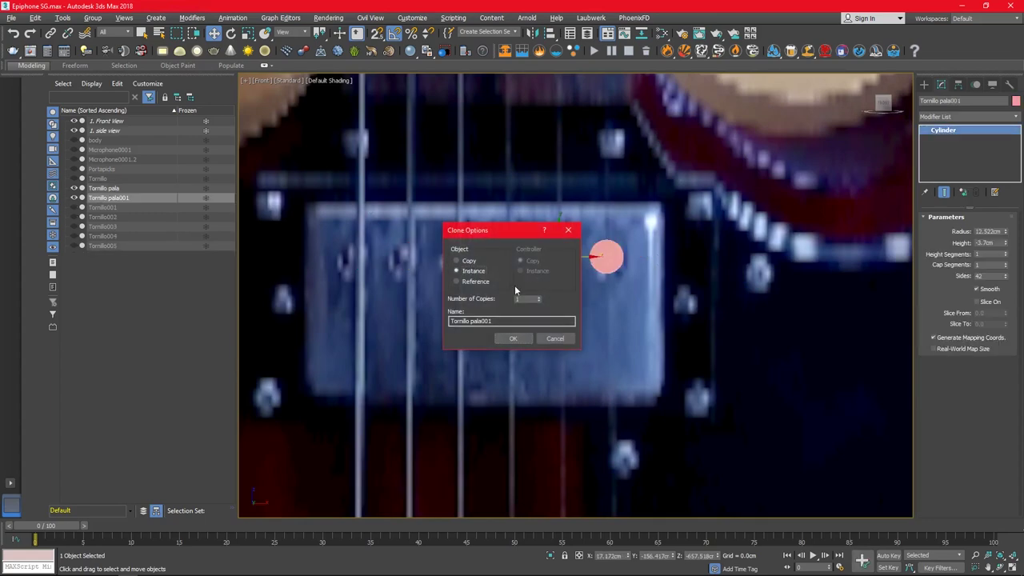
key(Return)
- Select the row of screws and add them as subtracting operands to the cover's Boolean
click(510, 256)
click(462, 256)
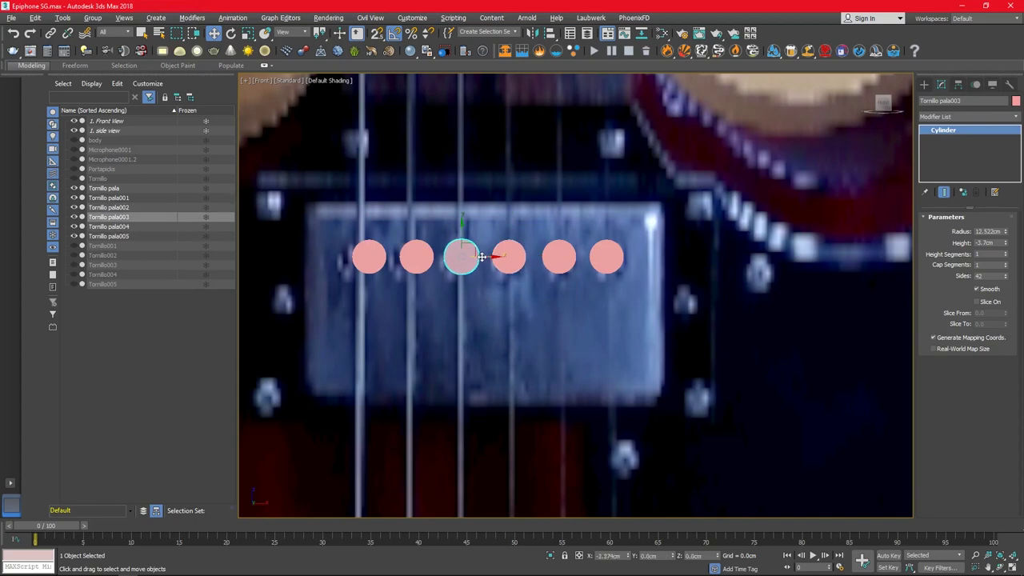
click(420, 256)
click(382, 259)
key(alt+w)
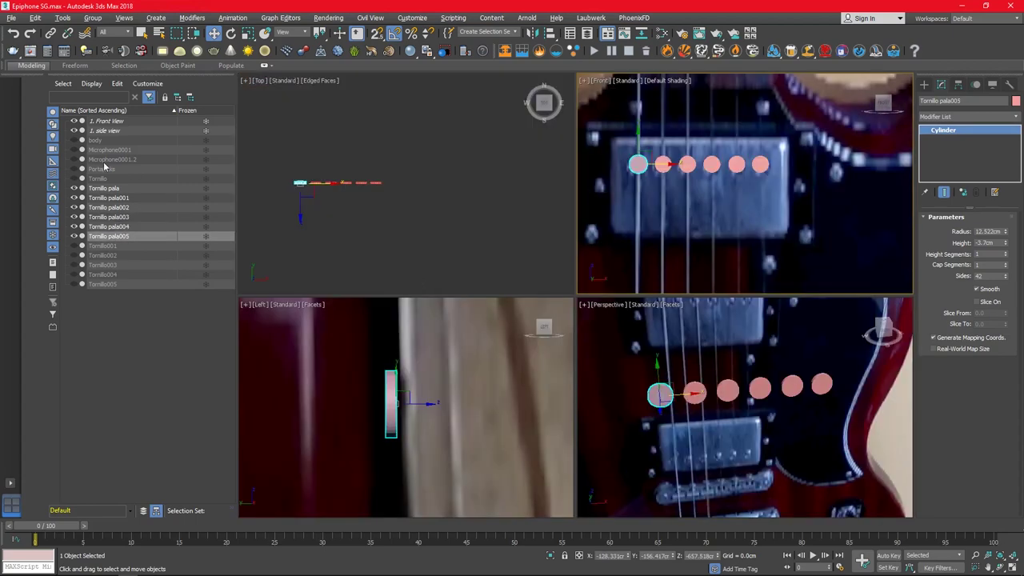
click(842, 379)
click(104, 188)
shift+click(108, 237)
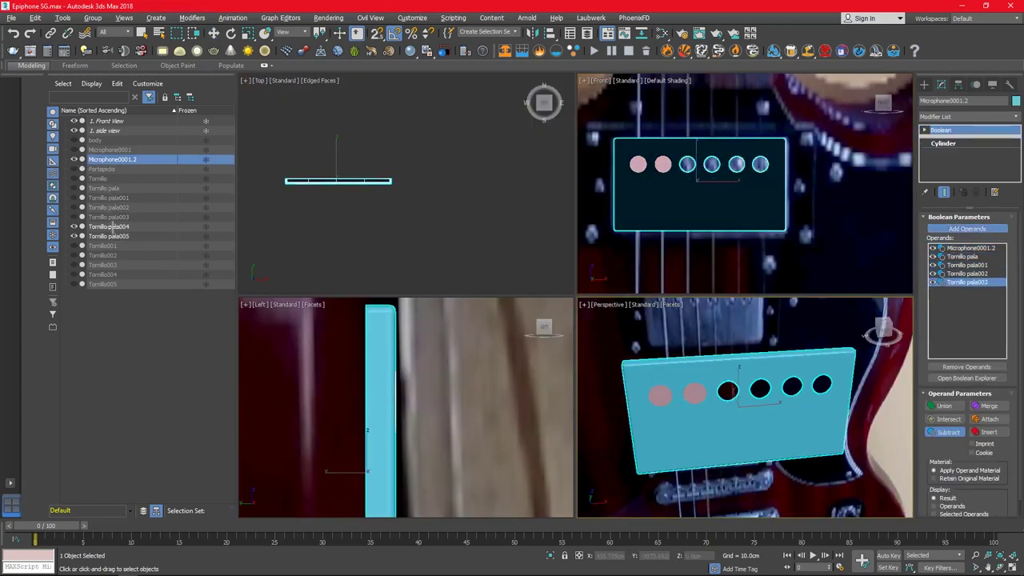
- Convert the pickup cover to Editable Poly, unhide Tornillo pala004 and pala005, and make it see-through
click(100, 157)
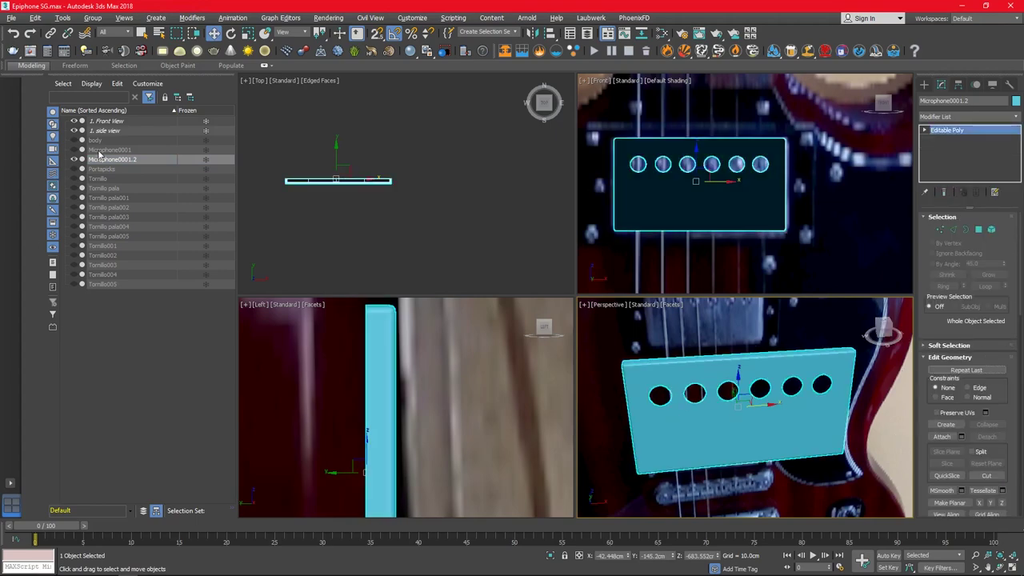
drag(74, 226, 74, 236)
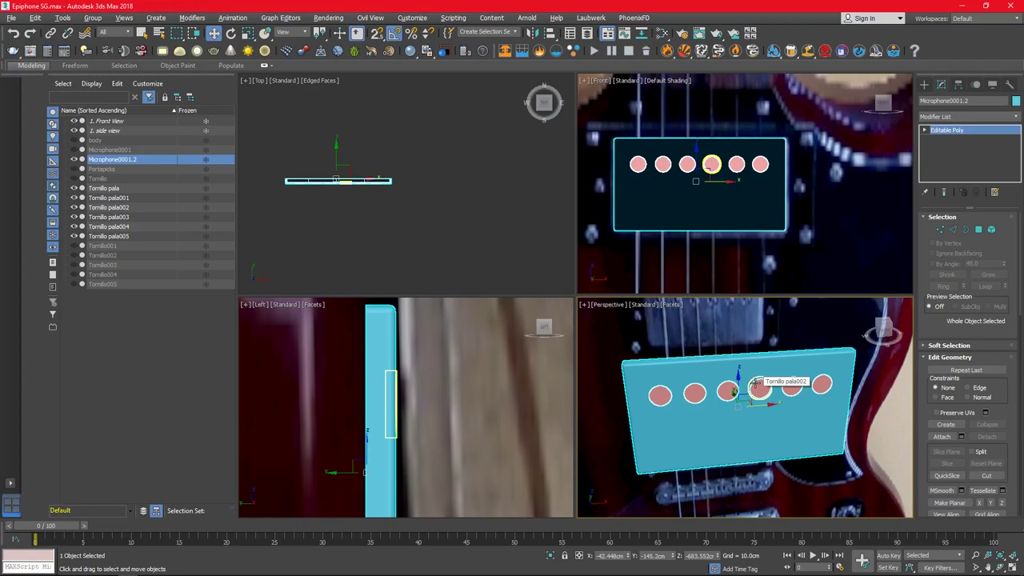
key(3)
key(alt+x)
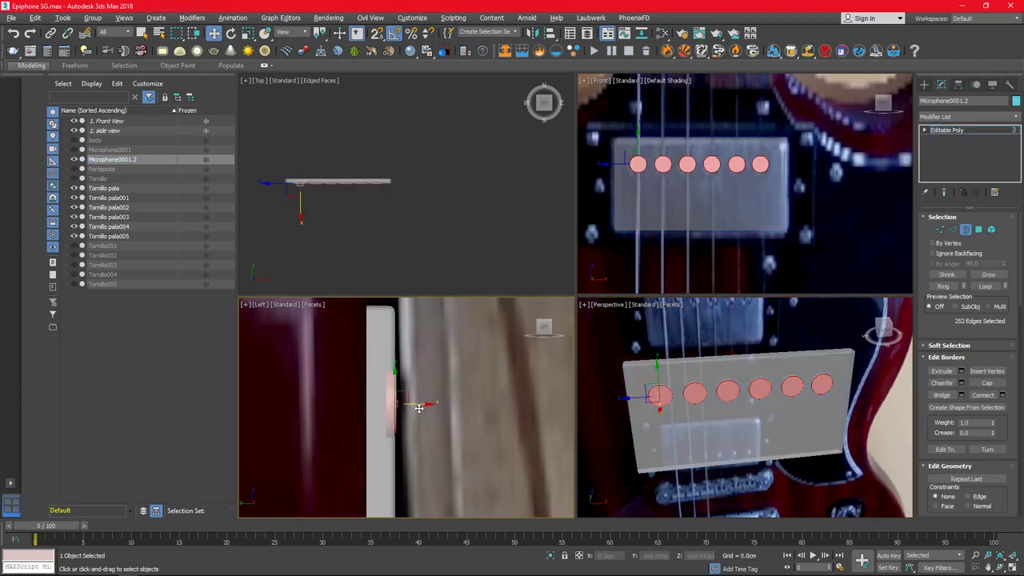
click(406, 406)
- Convert screw Tornillo pala005 to Editable Poly
click(104, 188)
shift+click(108, 236)
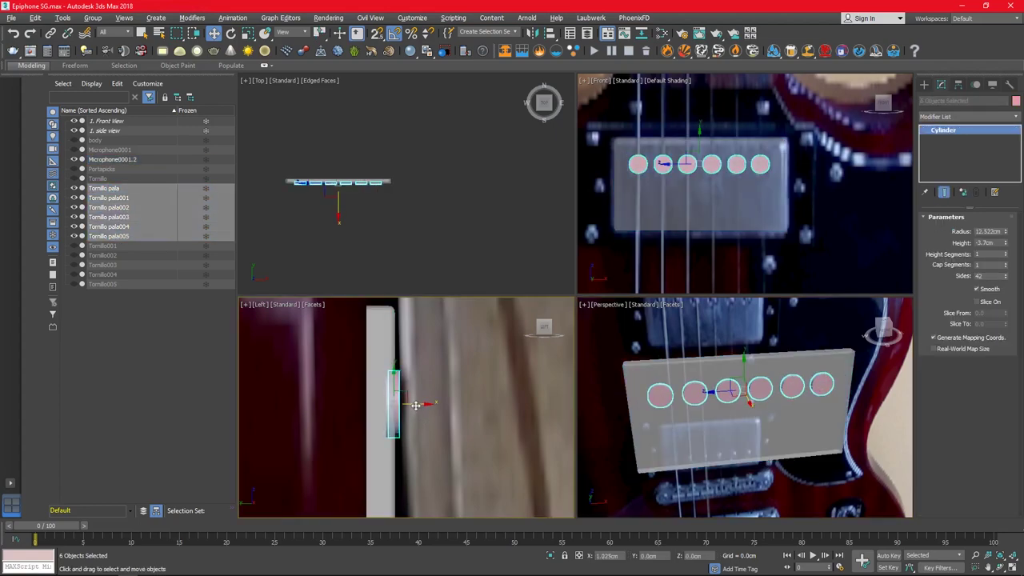
click(664, 397)
right_click(658, 398)
click(781, 518)
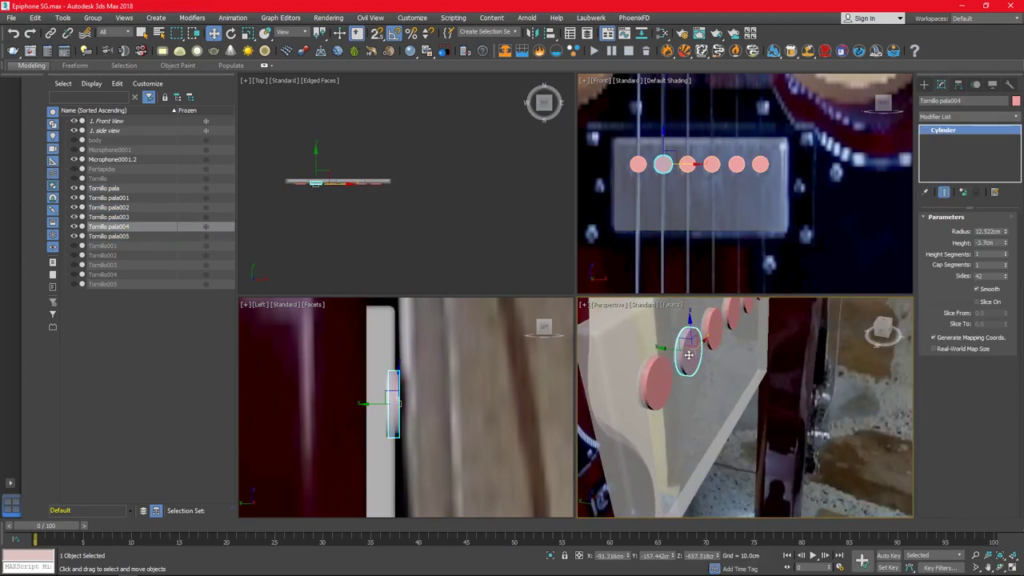
- Select the remaining screws and collapse all six to Editable Poly
click(755, 344)
scroll(756, 344, down, 3)
click(665, 350)
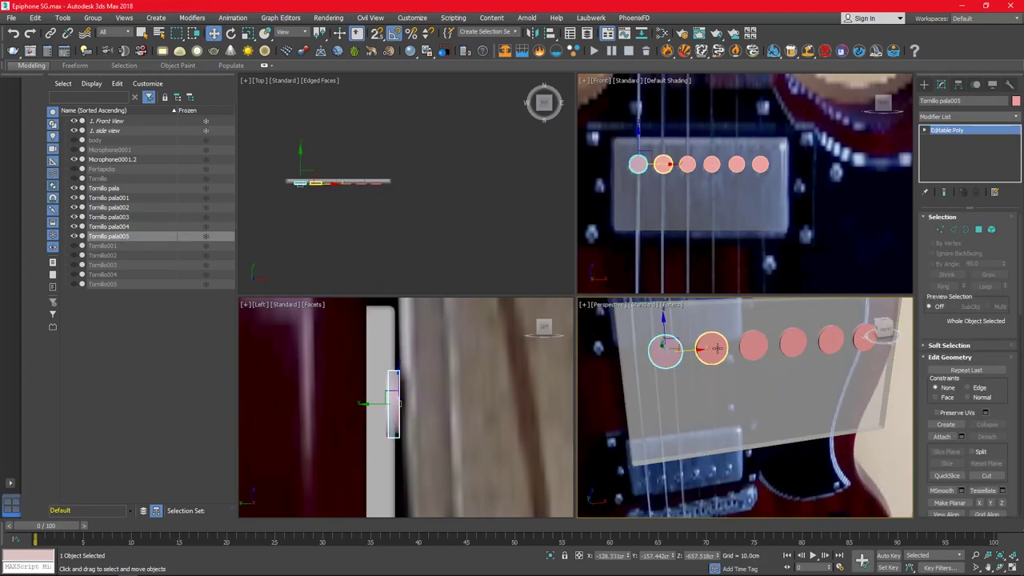
click(753, 345)
click(710, 346)
ctrl+click(666, 350)
ctrl+click(753, 345)
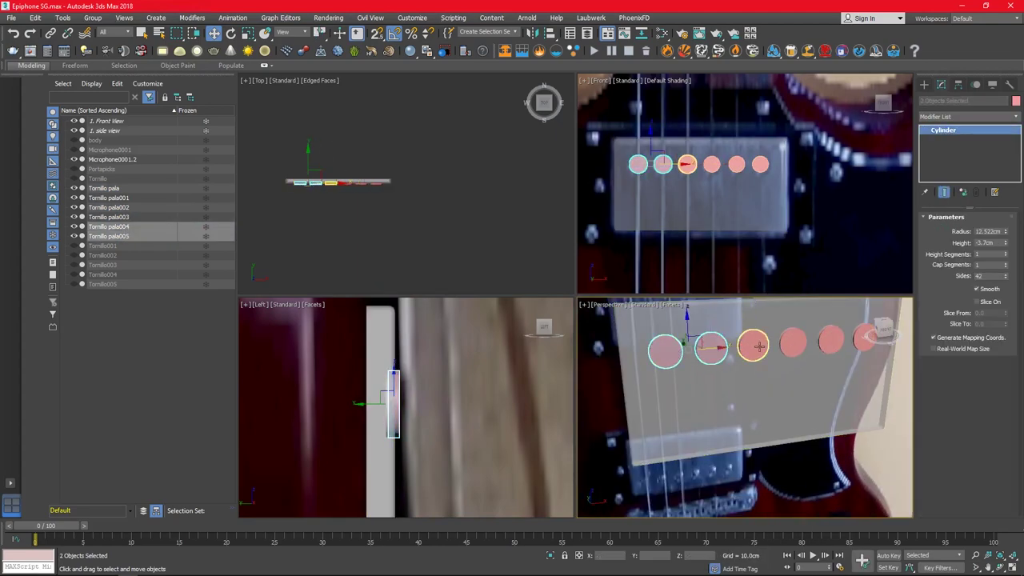
ctrl+click(793, 343)
ctrl+click(864, 338)
ctrl+click(831, 340)
right_click(928, 164)
click(963, 243)
- Check the screws' polygons, then select all six Tornillo pala screws together
alt+middle_drag(744, 400, 809, 384)
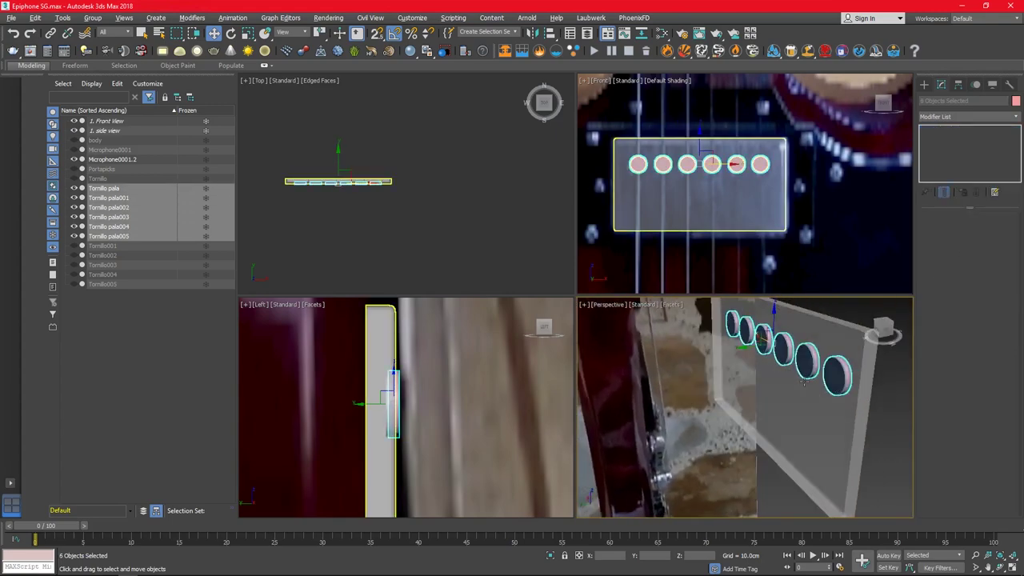
key(4)
click(853, 372)
click(818, 358)
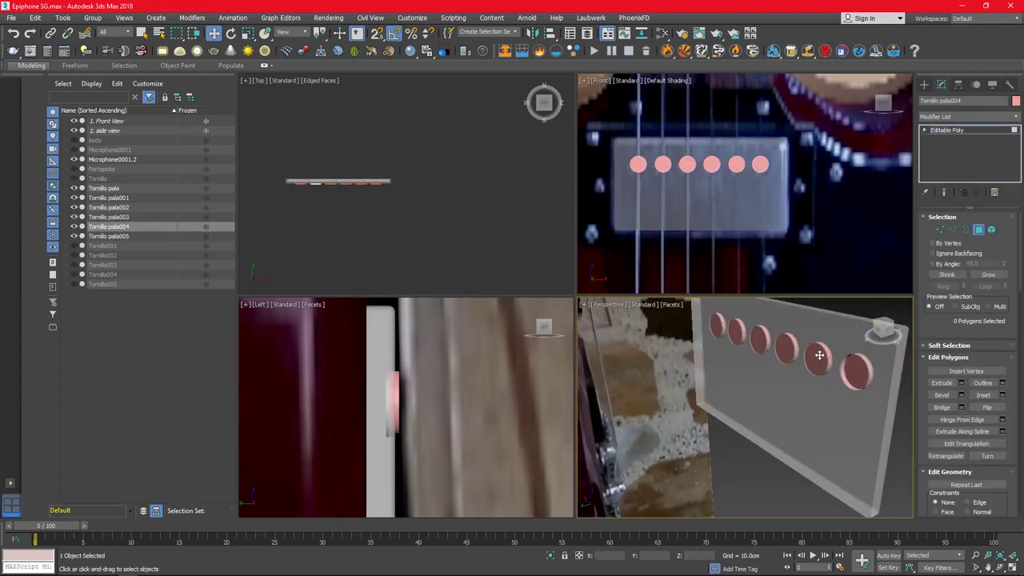
click(786, 348)
click(760, 340)
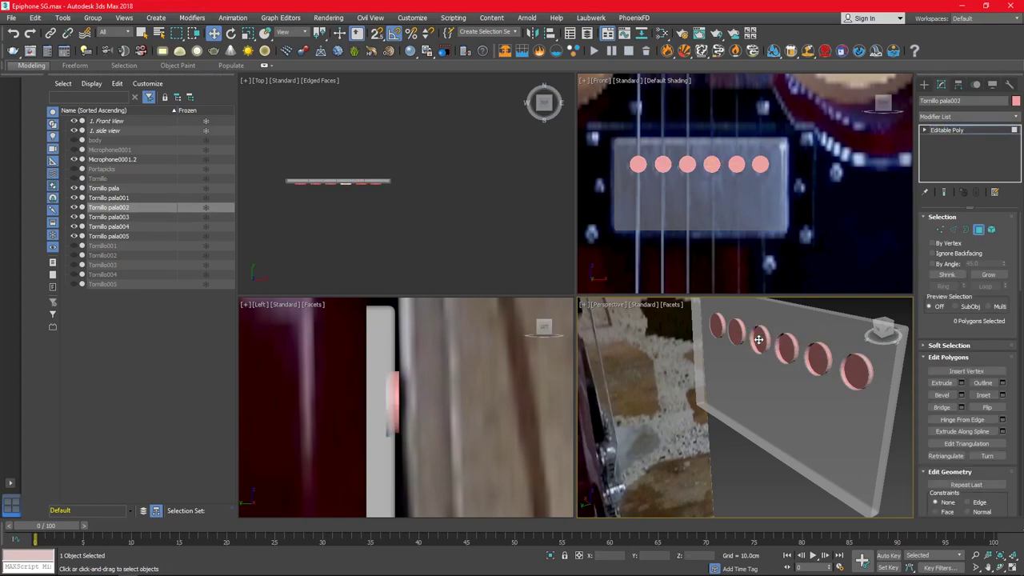
click(736, 334)
key(6)
click(741, 352)
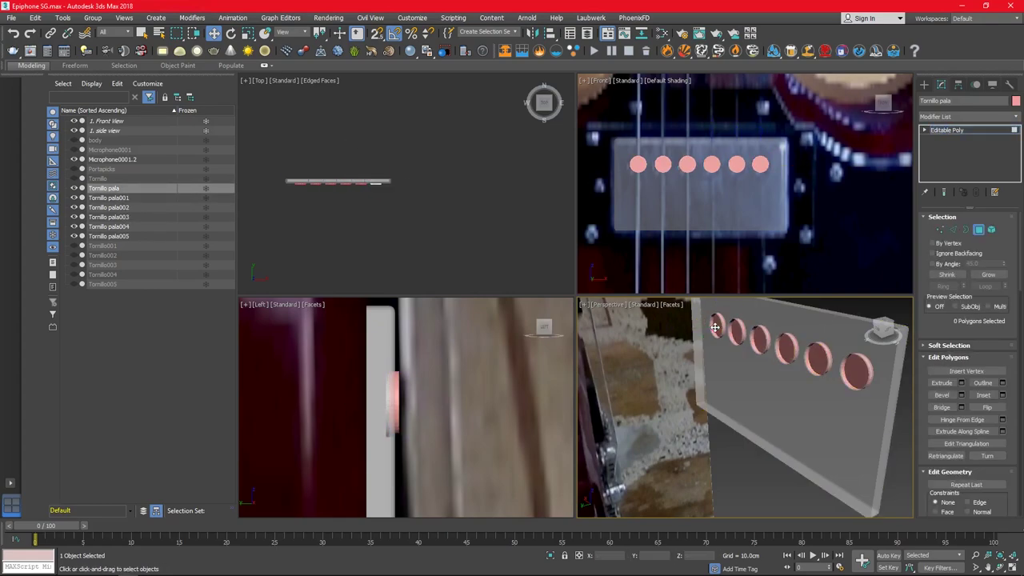
alt+middle_drag(744, 360, 792, 390)
key(ctrl+q)
- Add TurboSmooth to the six screws with Iterations set to 2
click(953, 114)
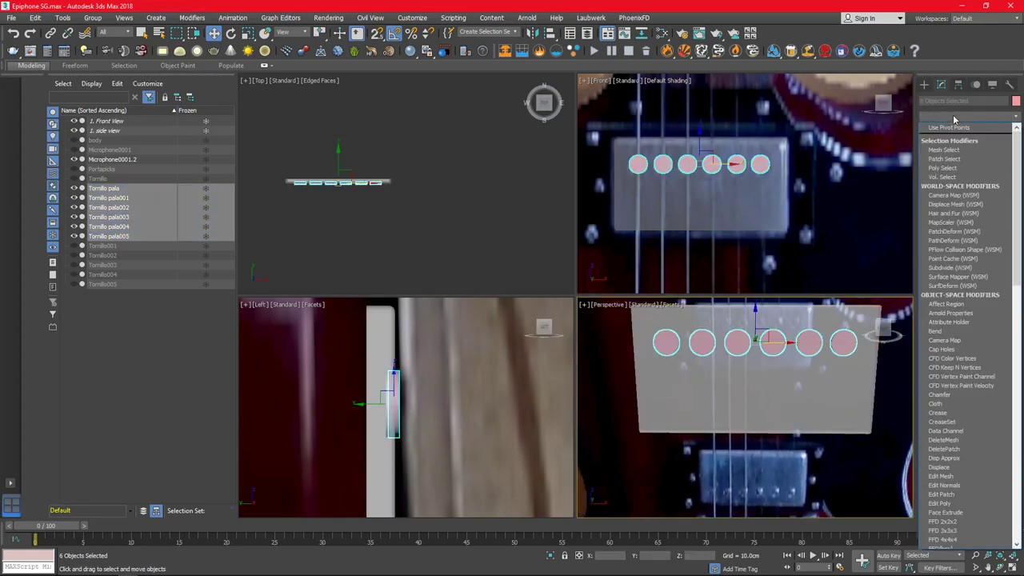
click(984, 206)
scroll(812, 346, up, 3)
scroll(812, 345, up, 3)
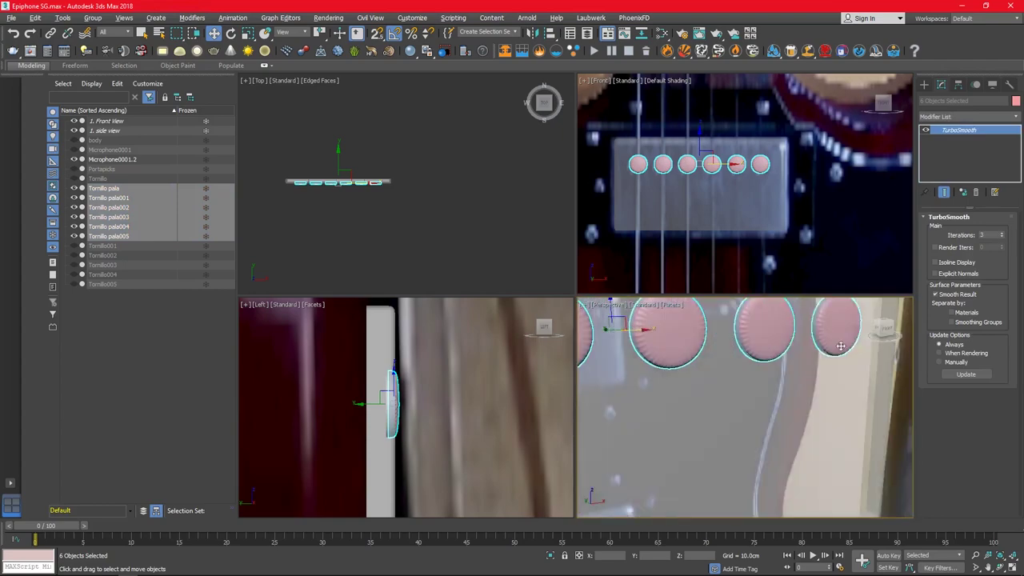
click(1002, 234)
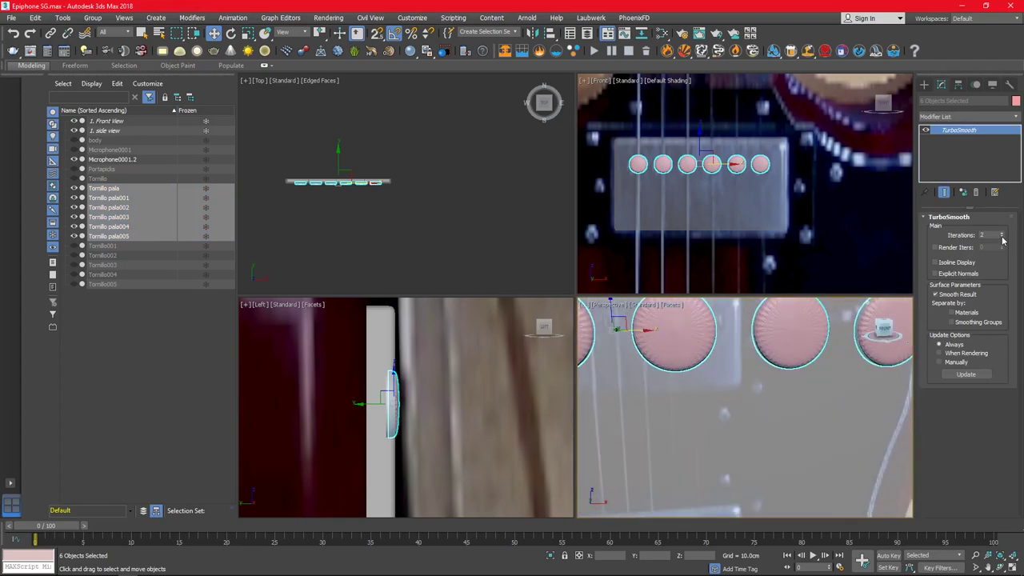
- Select screws Tornillo pala002 and pala001 and show edged faces in perspective
click(675, 332)
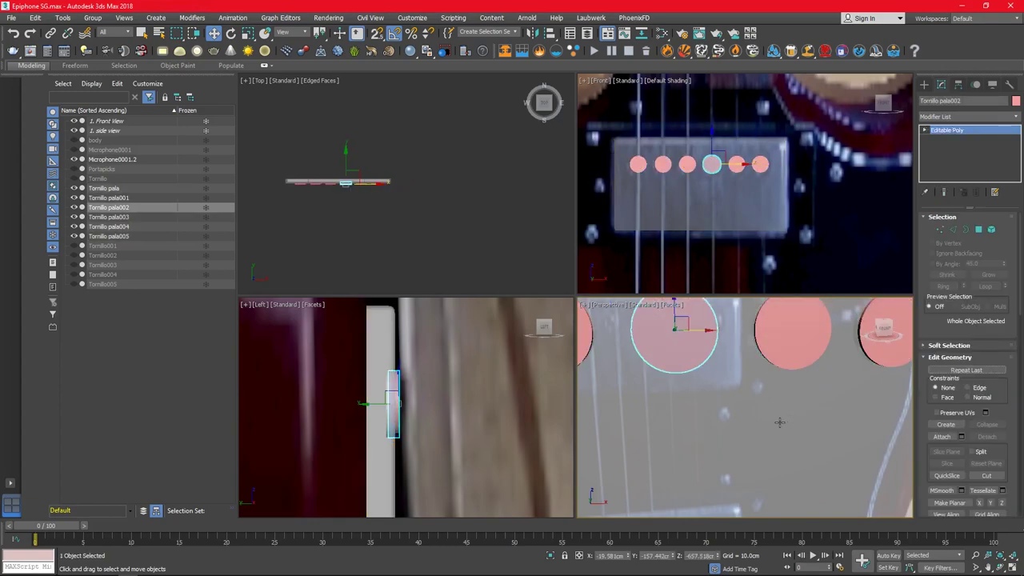
click(791, 320)
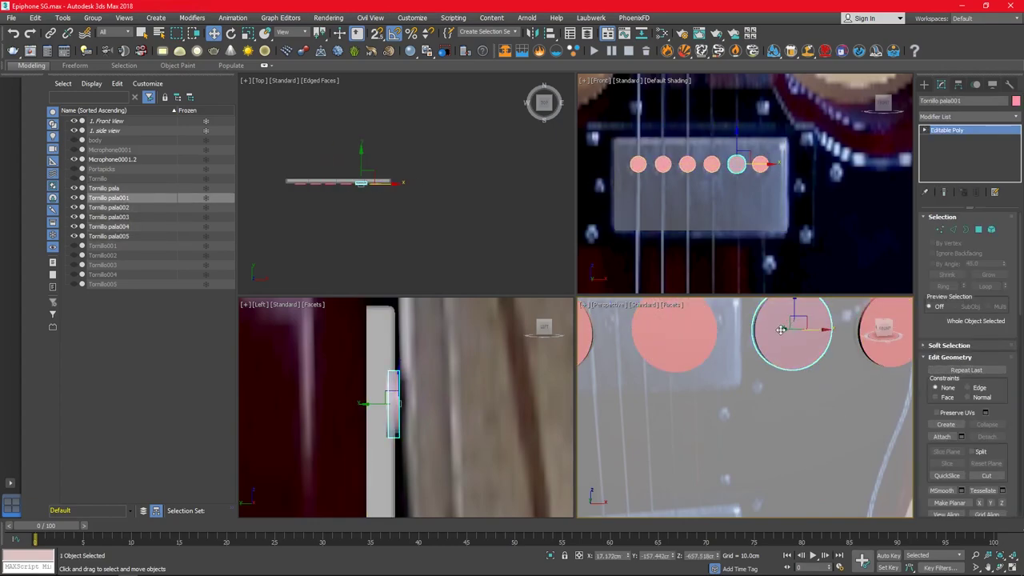
alt+middle_drag(781, 329, 792, 344)
scroll(793, 344, down, 5)
scroll(792, 344, down, 3)
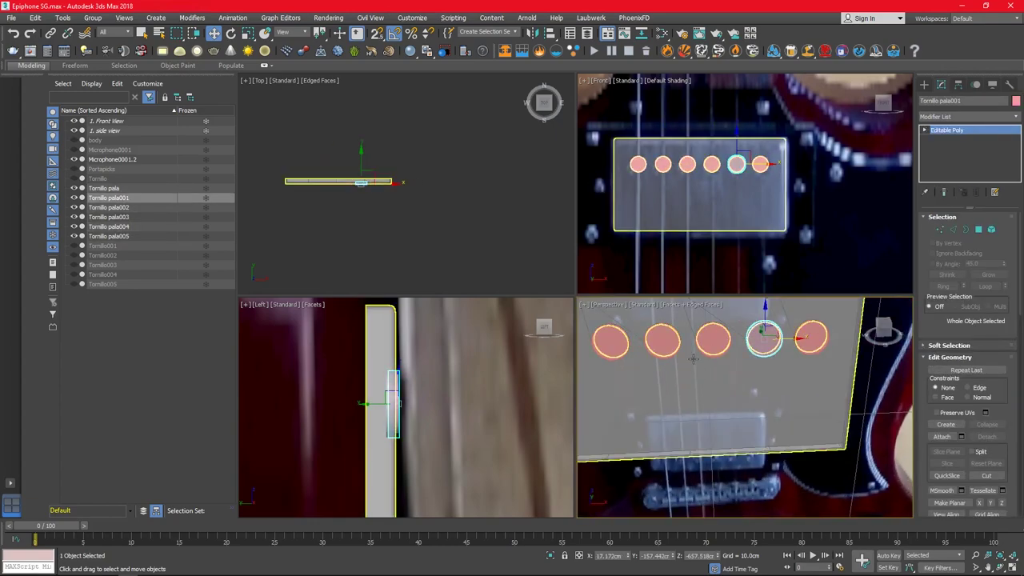
key(F4)
- Measure a screw with the Measure utility, then delete all the screws
click(1010, 84)
click(967, 189)
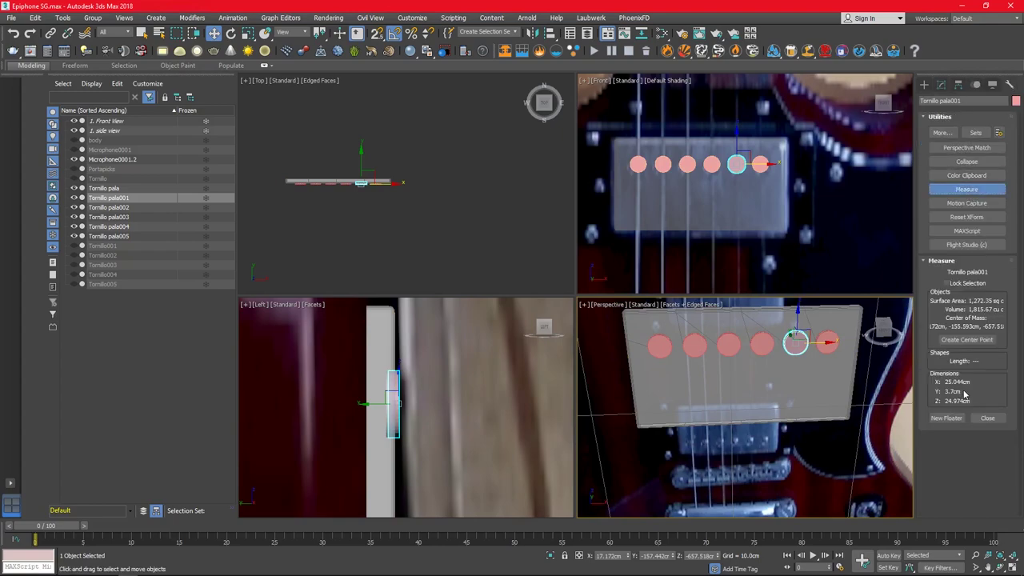
click(861, 369)
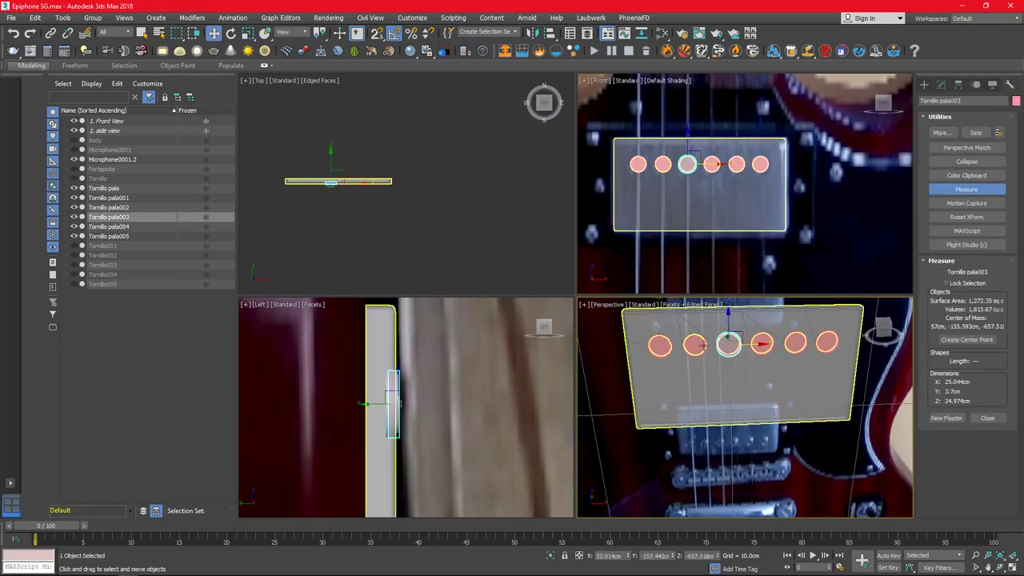
key(Delete)
- Draw a cylinder over the first screw hole and align its minimum to the pickup plate
click(924, 84)
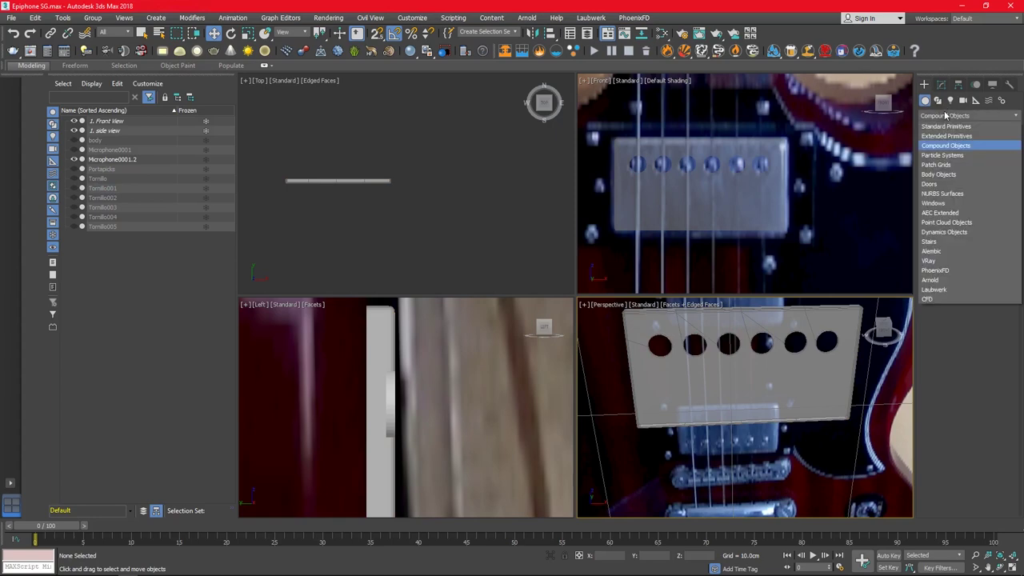
click(947, 172)
scroll(638, 169, up, 5)
drag(632, 156, 653, 150)
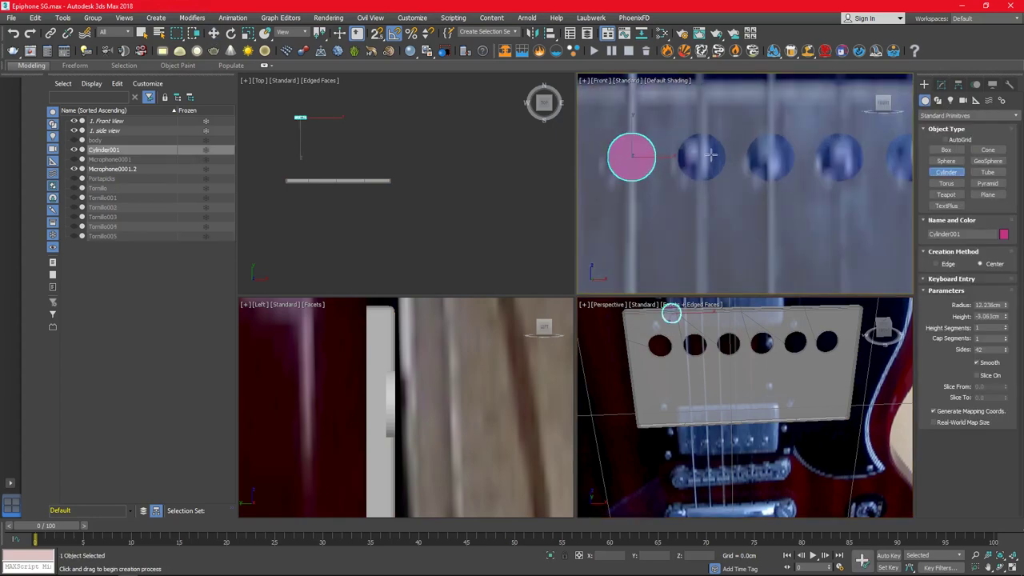
key(alt+a)
click(708, 369)
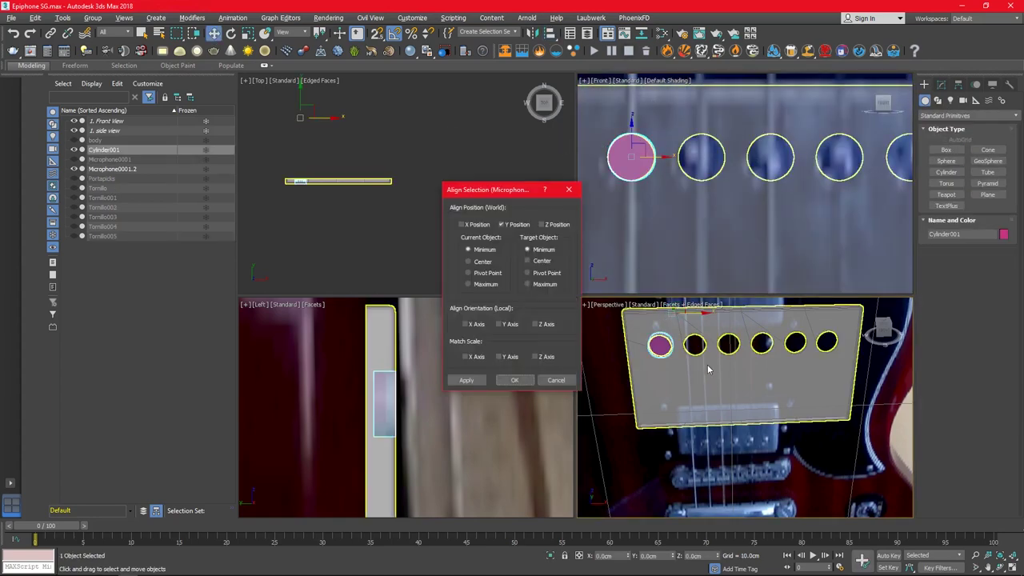
click(481, 251)
click(515, 380)
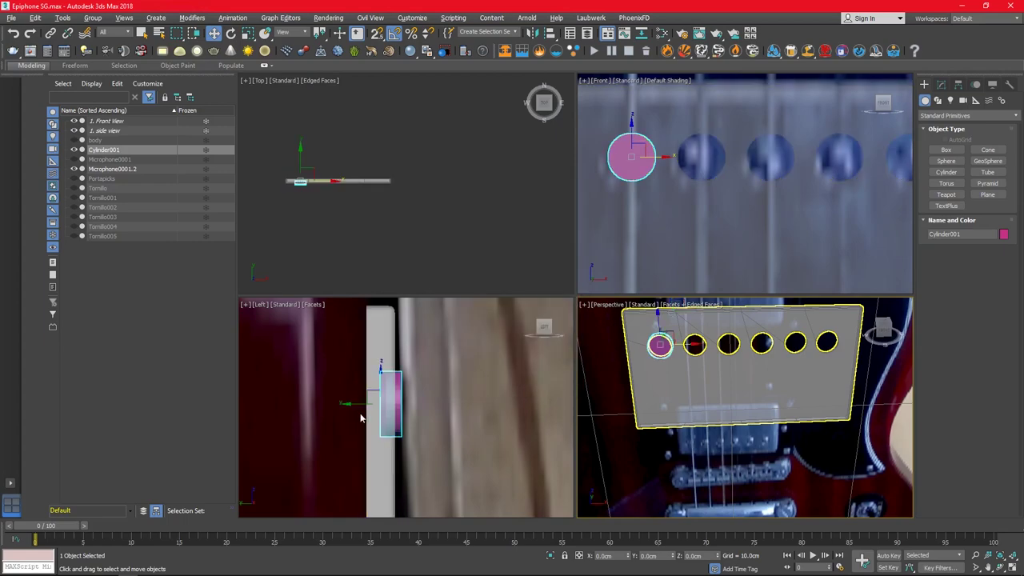
- Add TurboSmooth to the cylinder and collapse it to Editable Poly
click(941, 84)
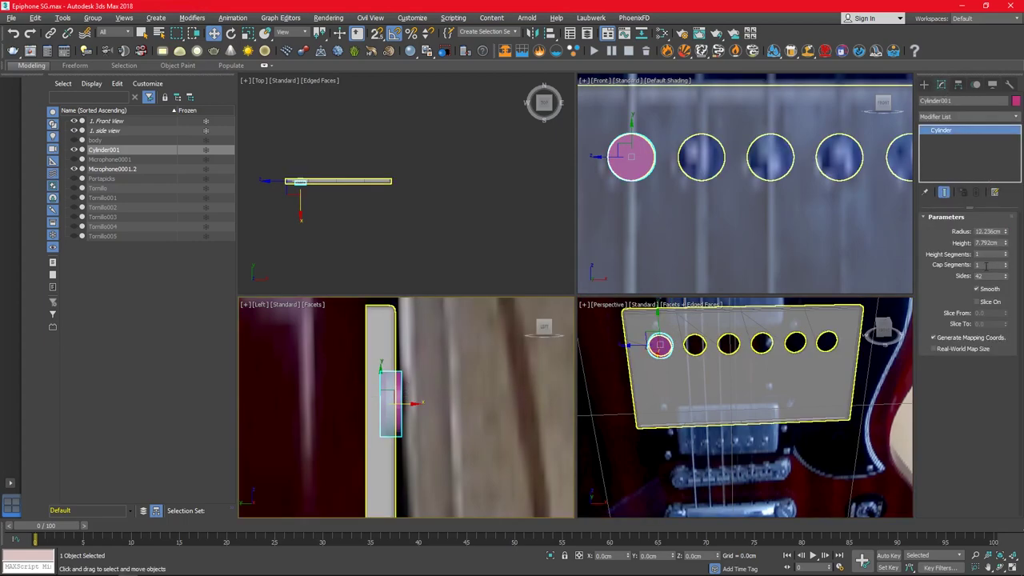
click(977, 119)
text(tu)
key(Return)
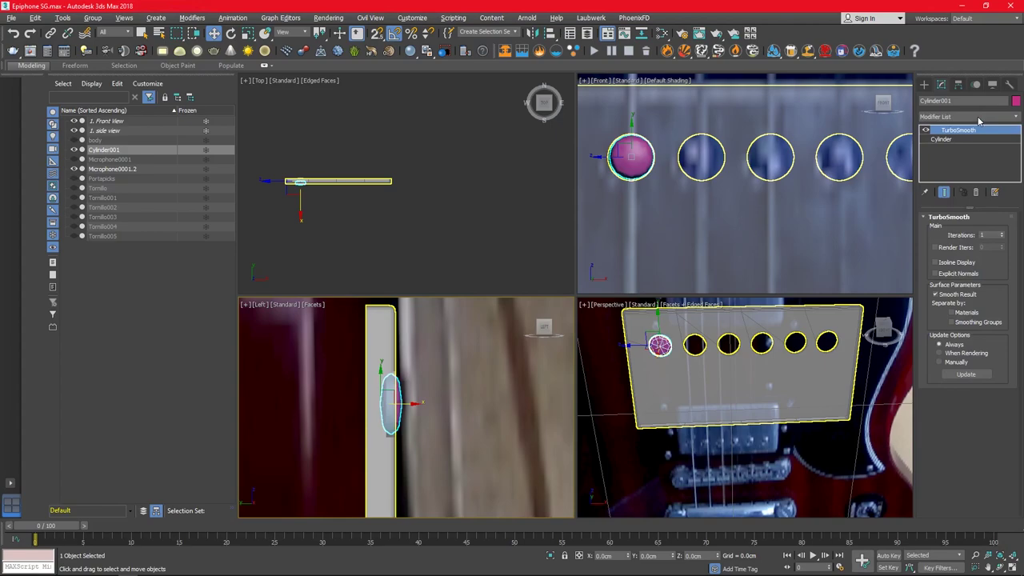
right_click(958, 130)
click(956, 317)
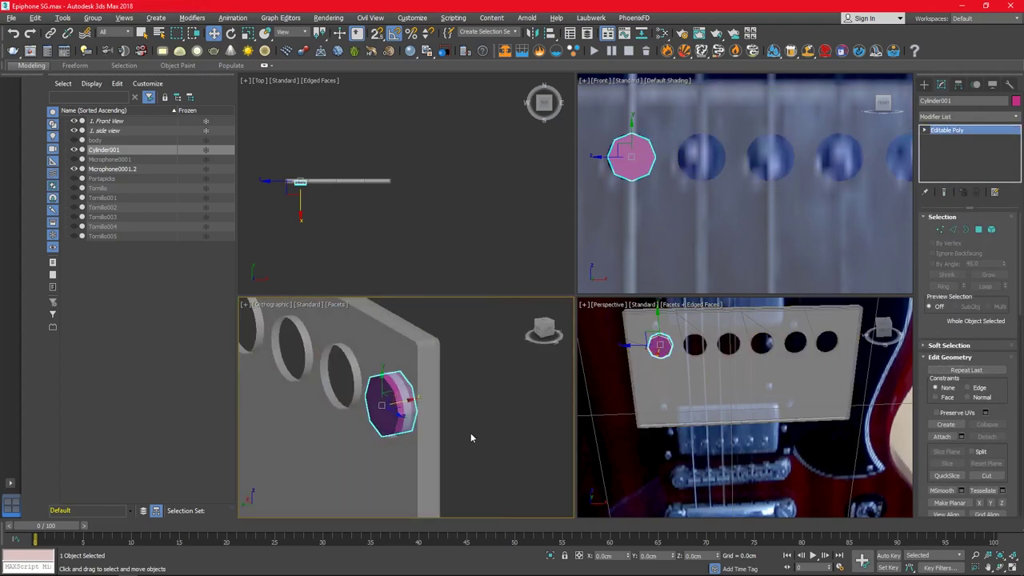
- Add a new TurboSmooth on top of the editable-poly cylinder
key(alt+w)
key(4)
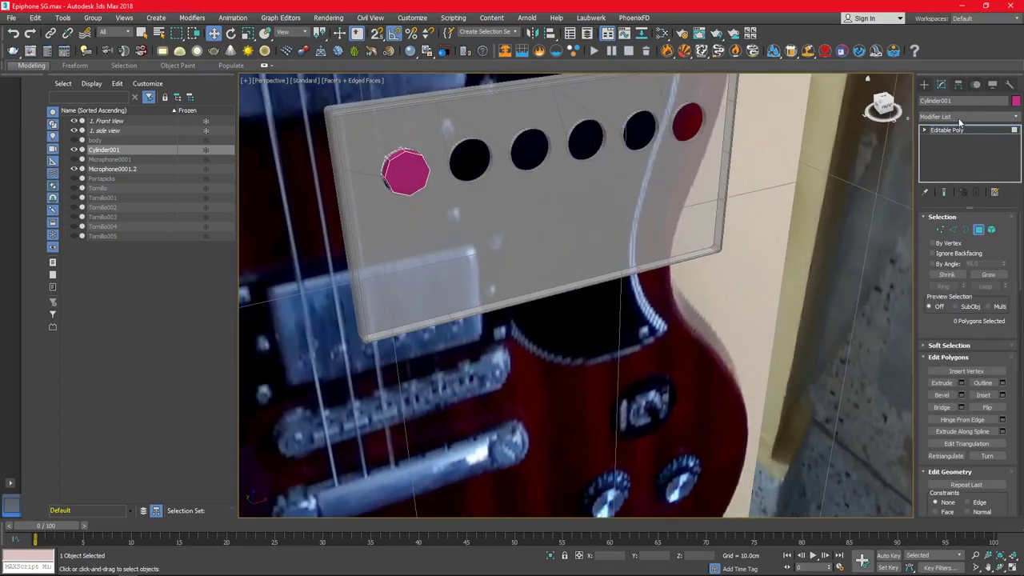
click(960, 118)
text(tu)
key(Return)
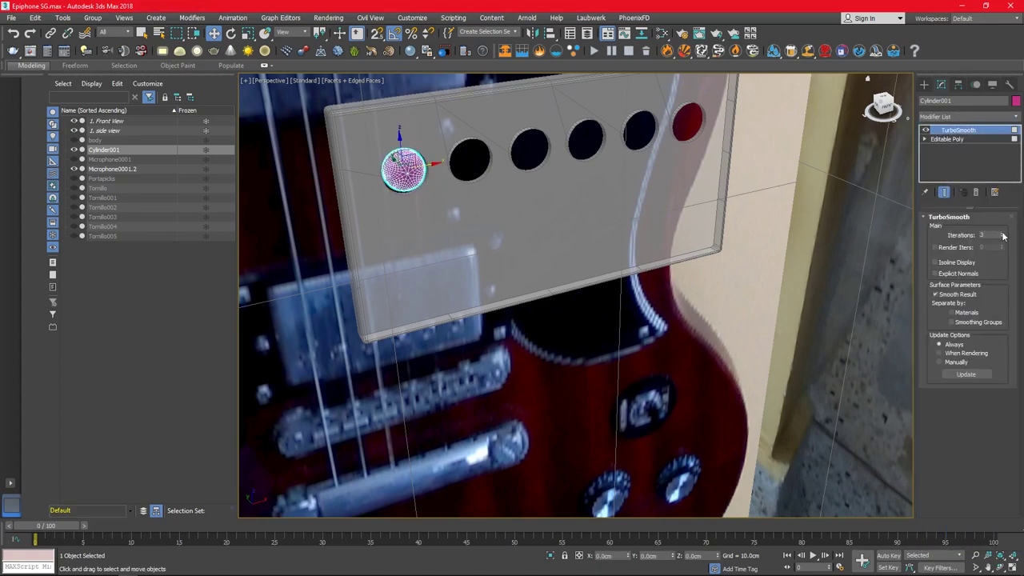
- Scale the pink dome Cylinder001 to about 108%, then flatten it to 73% on one axis
key(alt+w)
key(alt+w)
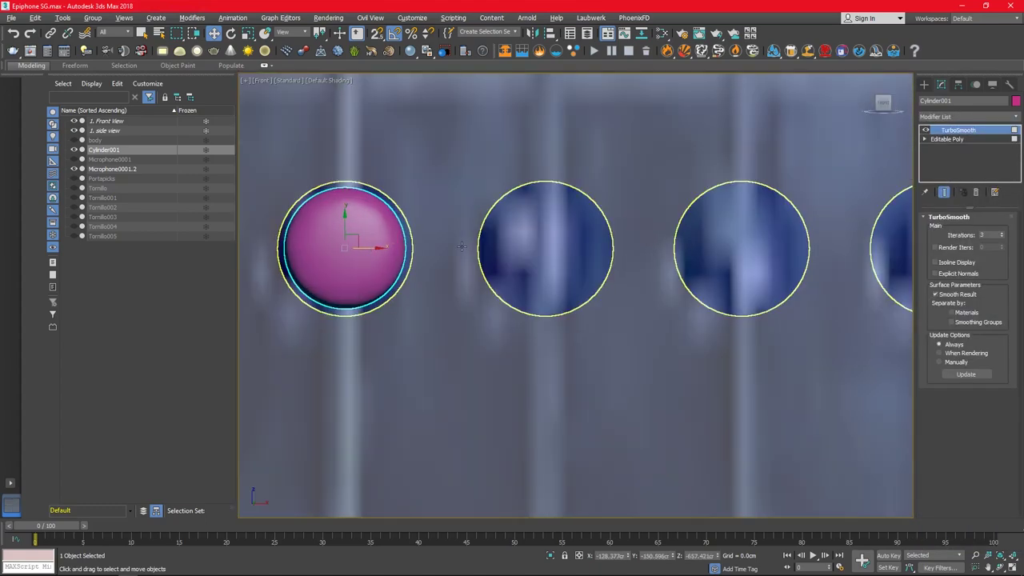
key(r)
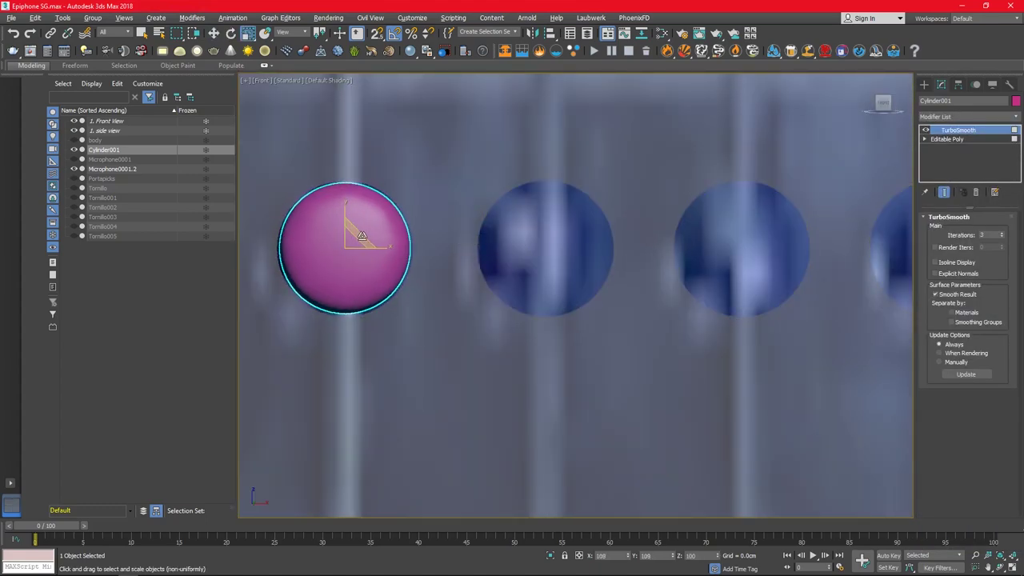
drag(362, 236, 461, 315)
click(458, 313)
key(alt+w)
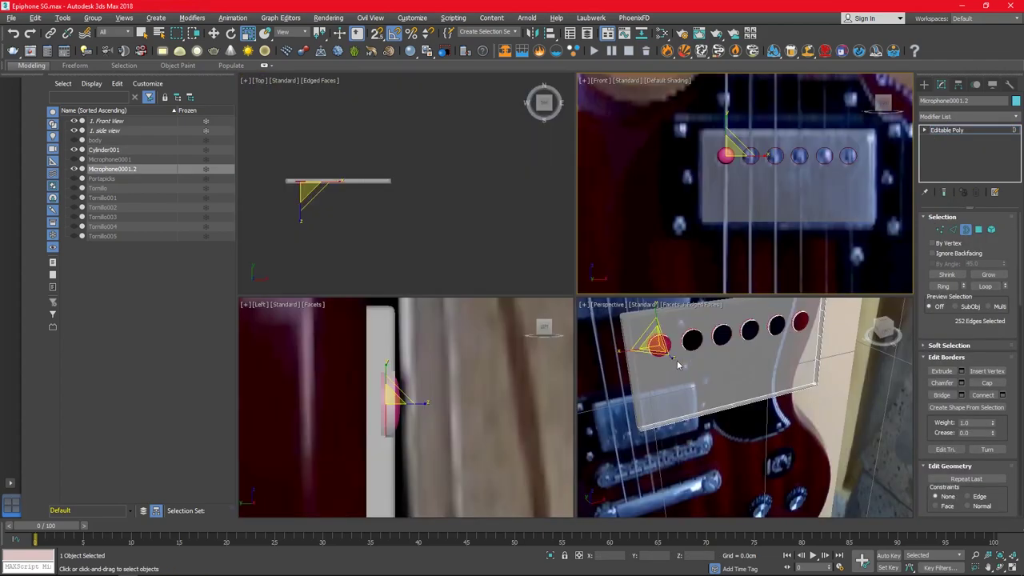
click(671, 358)
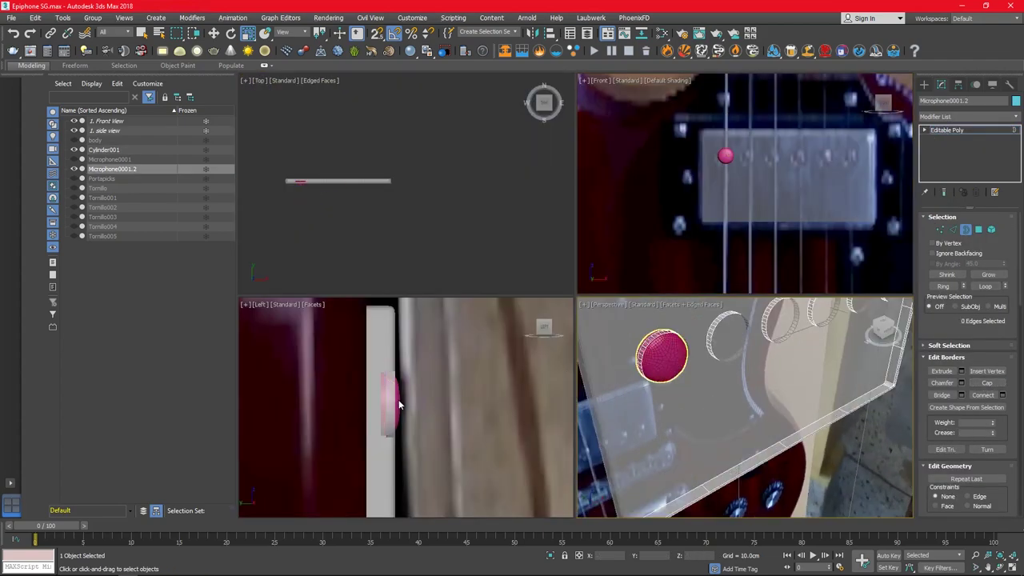
click(398, 399)
drag(411, 405, 406, 406)
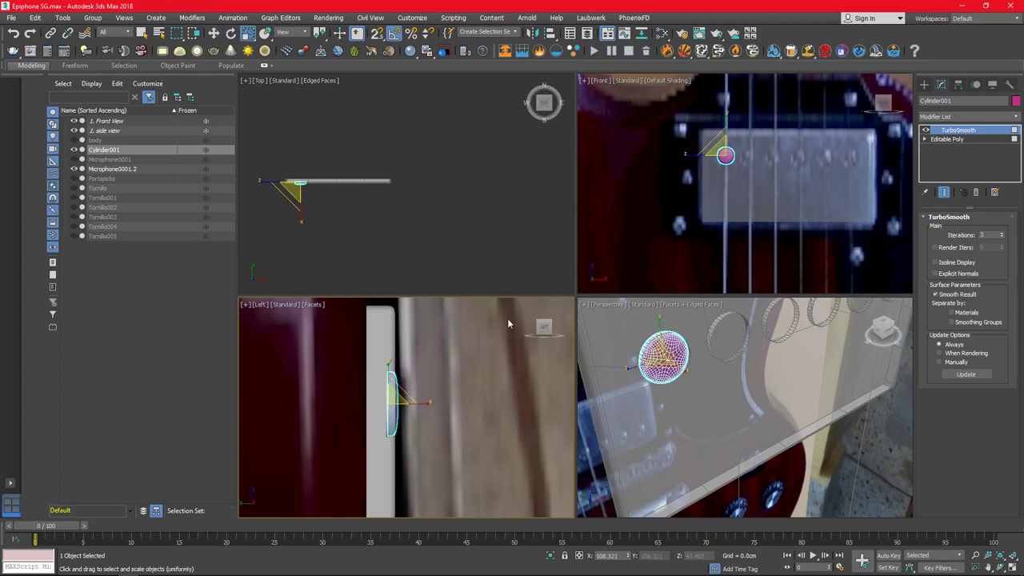
- Choose Box in Standard Primitives and pan the front view onto the dome
scroll(725, 160, up, 3)
click(924, 84)
click(945, 150)
middle_drag(722, 188, 623, 189)
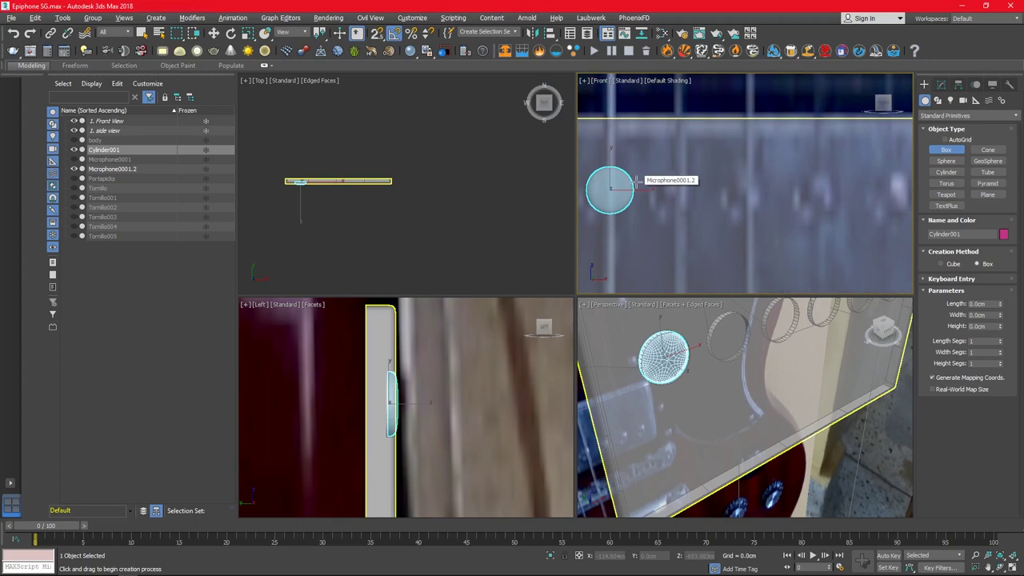
- Draw thin Box001 over the dome, align it to the dome's centre on Z, and stretch it
drag(606, 160, 615, 221)
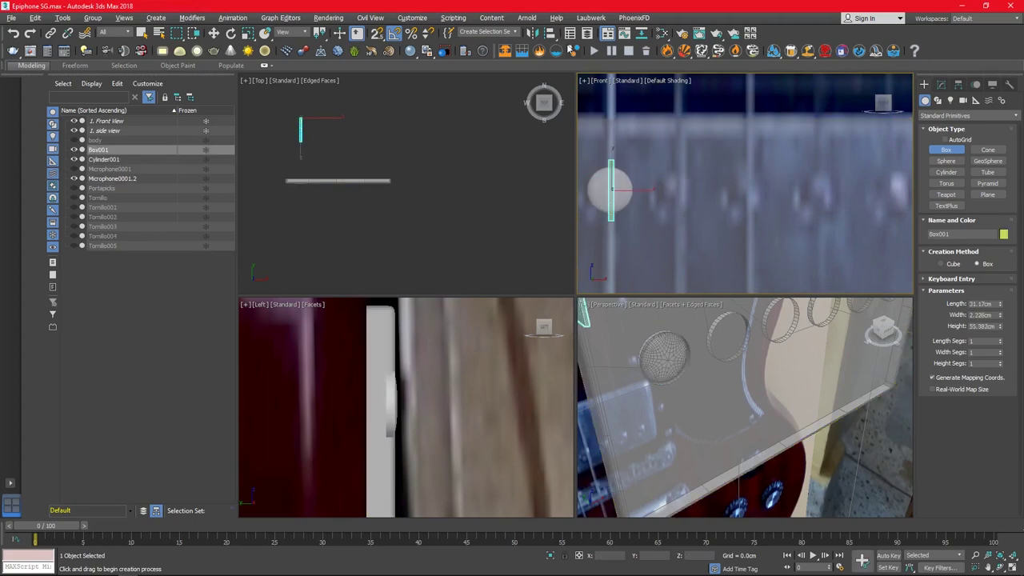
click(630, 205)
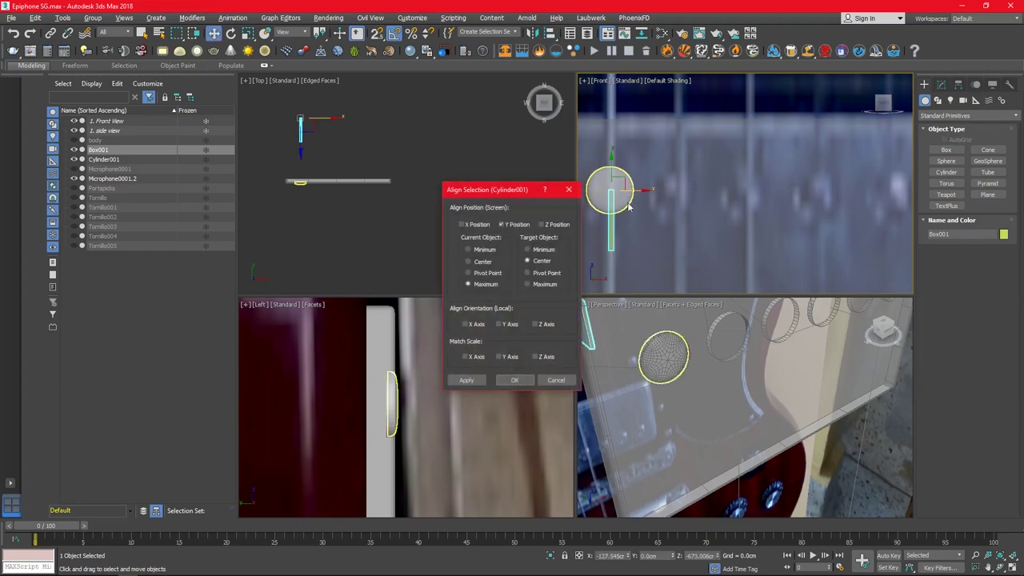
click(462, 225)
click(501, 225)
click(540, 225)
click(469, 249)
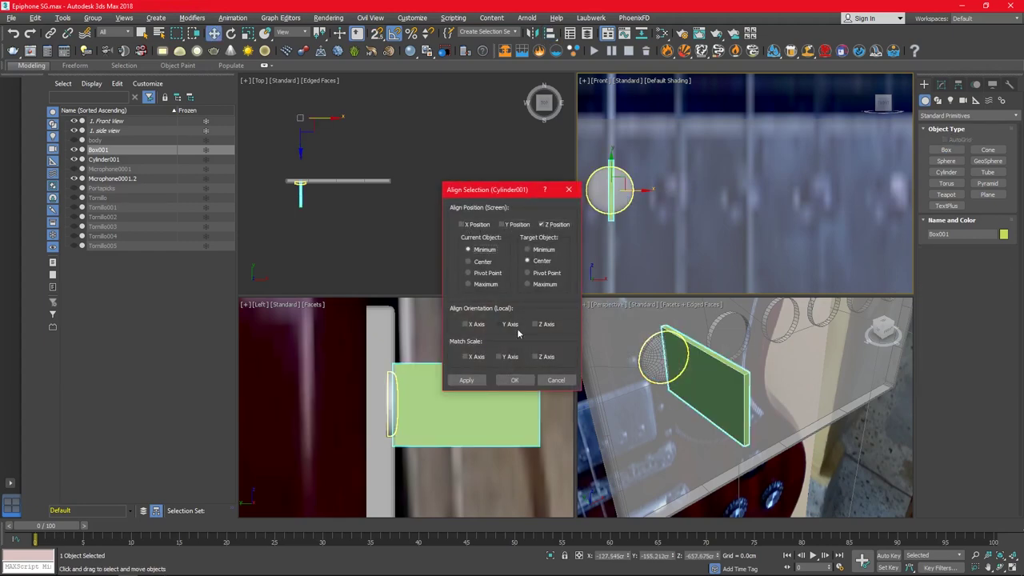
click(515, 380)
key(r)
drag(420, 387, 429, 403)
click(396, 412)
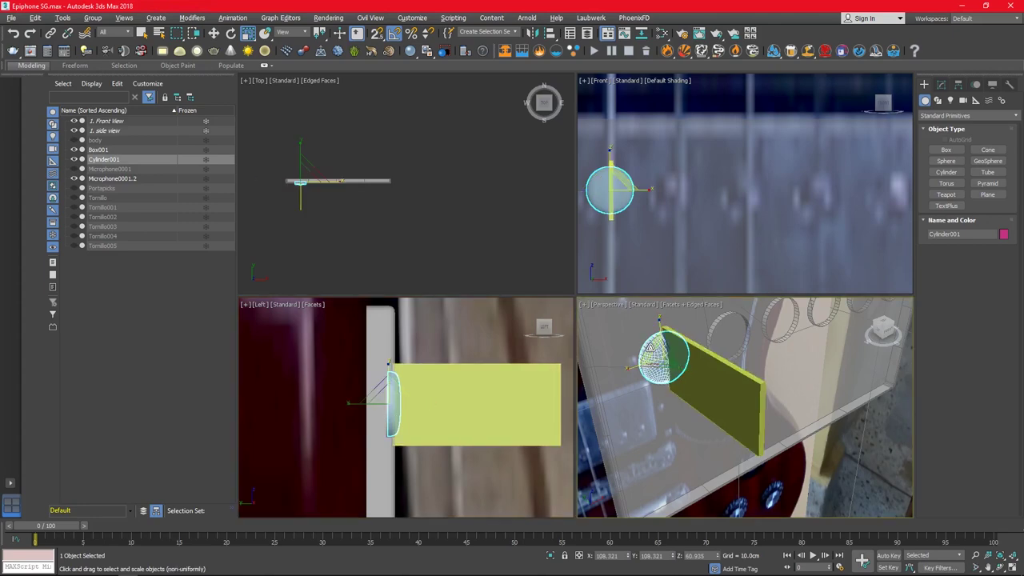
- Boolean-subtract Box001 from Cylinder001 to cut the slot
click(968, 115)
click(956, 140)
click(987, 172)
click(967, 264)
click(752, 394)
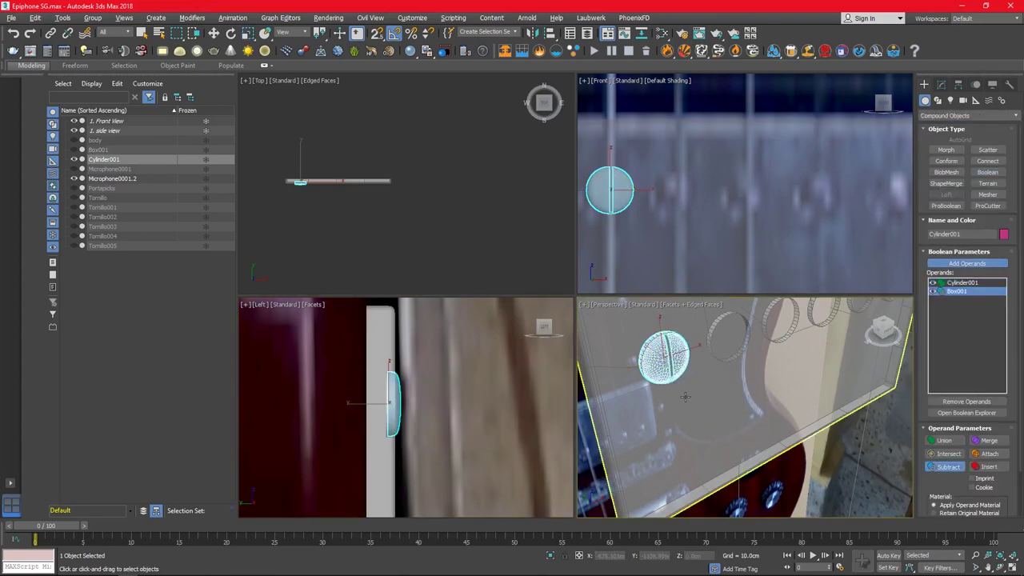
click(948, 466)
- Convert to Editable Poly and extrude the slot polygons inward by -2.943 cm
click(940, 84)
key(3)
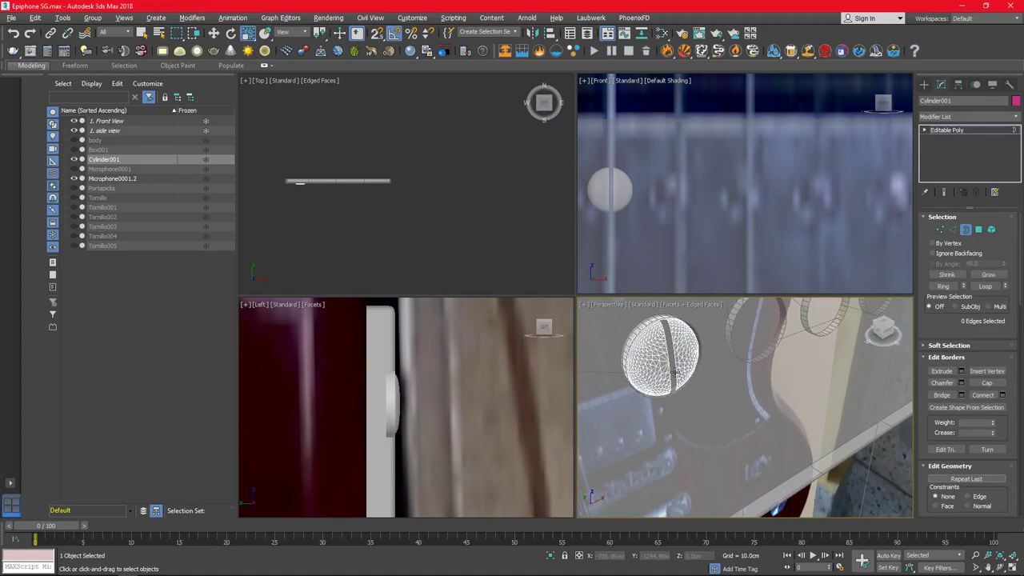
click(676, 364)
alt+middle_drag(704, 385, 684, 381)
key(4)
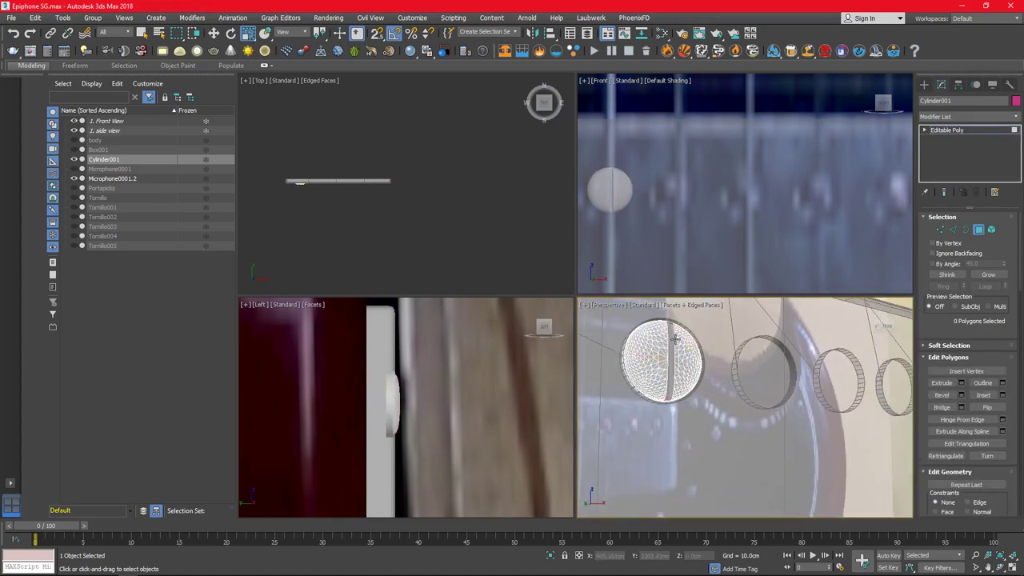
click(963, 382)
drag(418, 404, 377, 411)
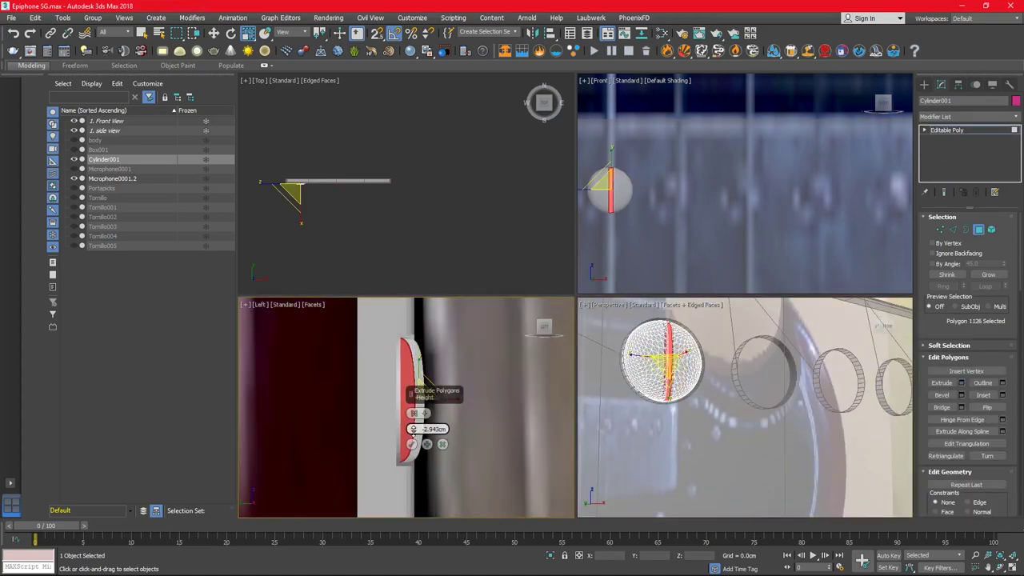
click(435, 439)
click(616, 417)
alt+middle_drag(616, 416, 670, 400)
key(F4)
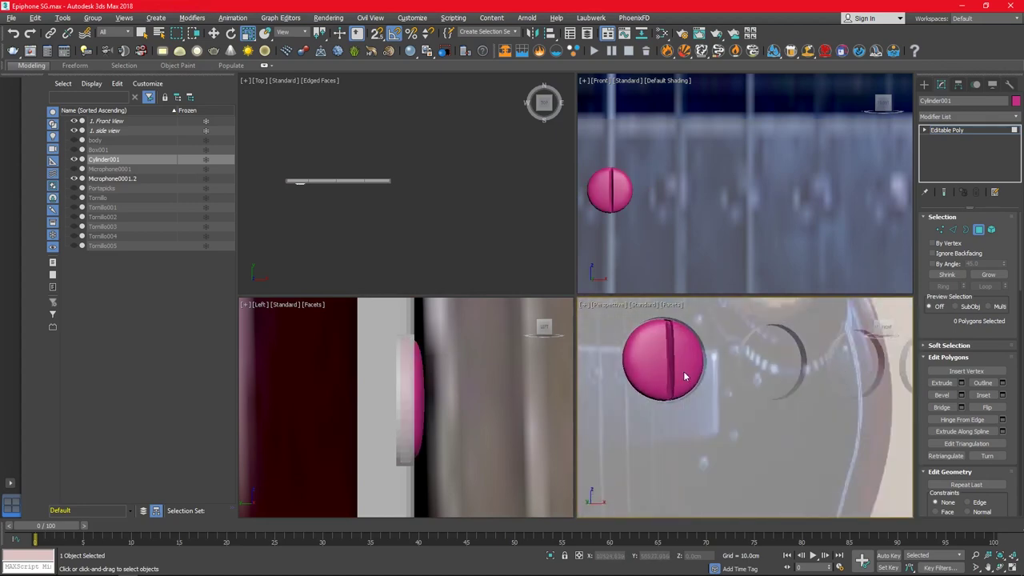
- Flatten the bottom of the slot with Make Planar
key(ctrl+a)
key(z)
scroll(686, 201, up, 3)
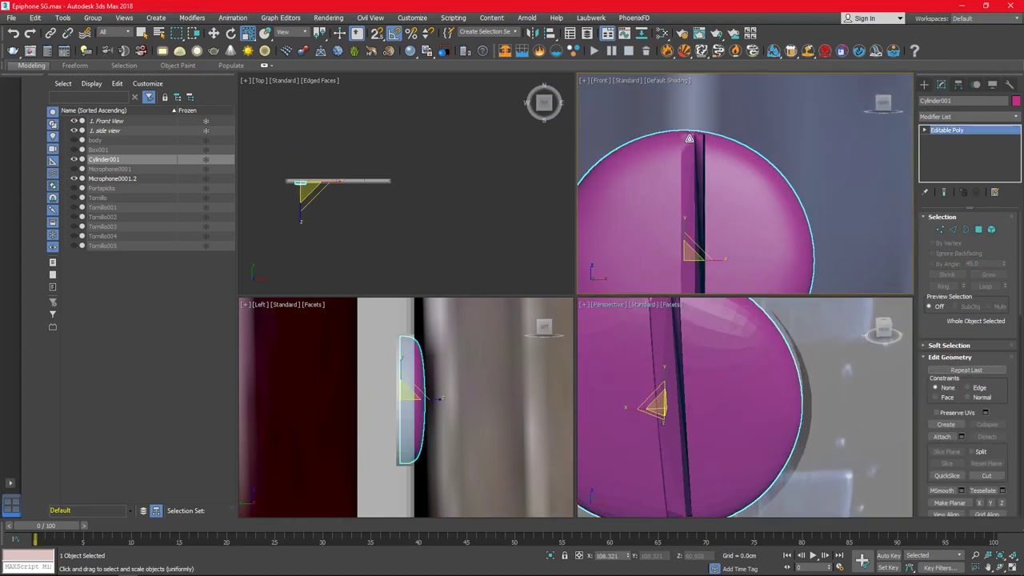
key(ctrl+d)
click(689, 139)
scroll(961, 471, down, 3)
scroll(961, 448, down, 3)
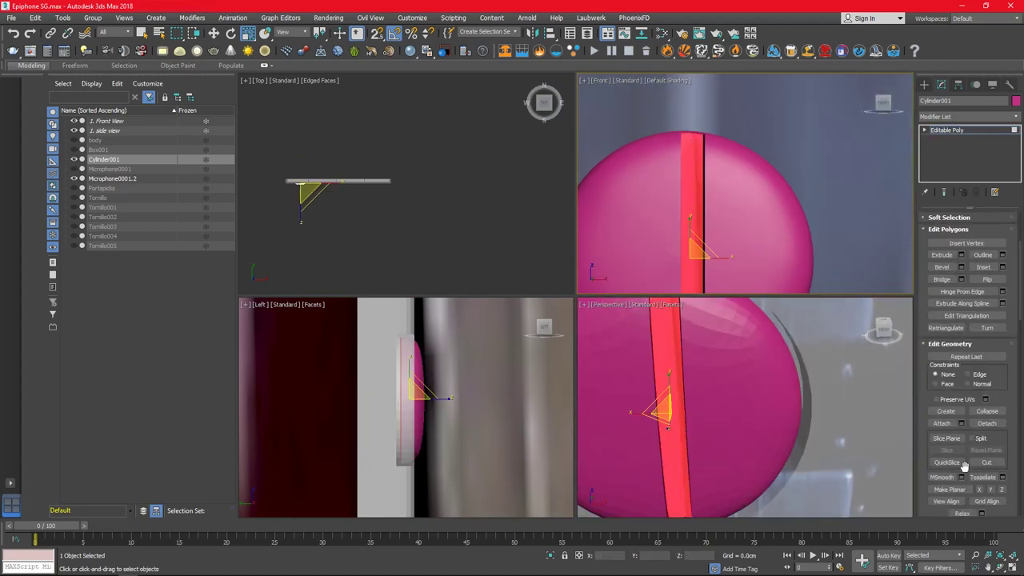
scroll(964, 408, down, 3)
click(964, 398)
- Inspect the slot, then maximize the Front view
alt+middle_drag(676, 459, 756, 413)
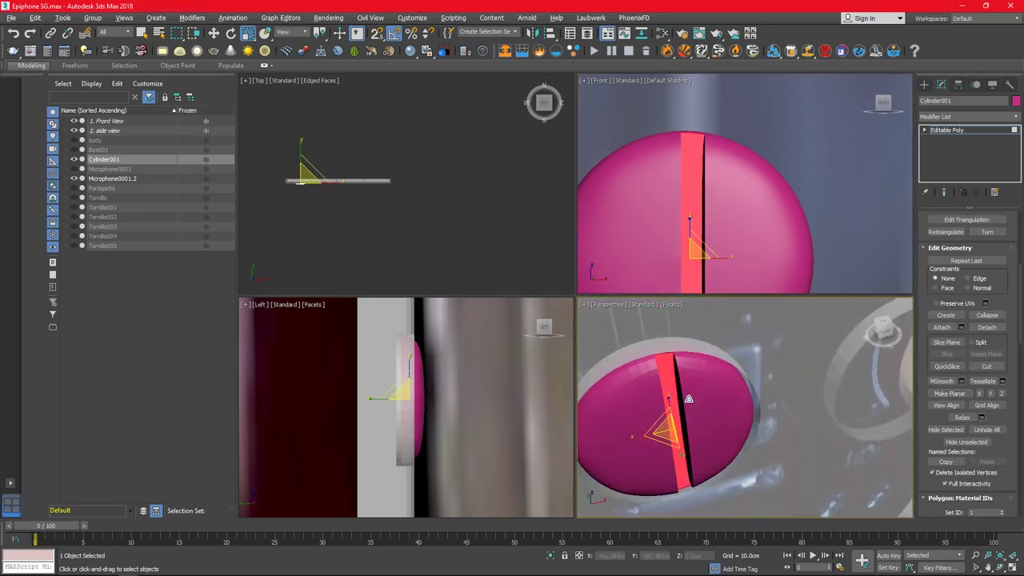
key(w)
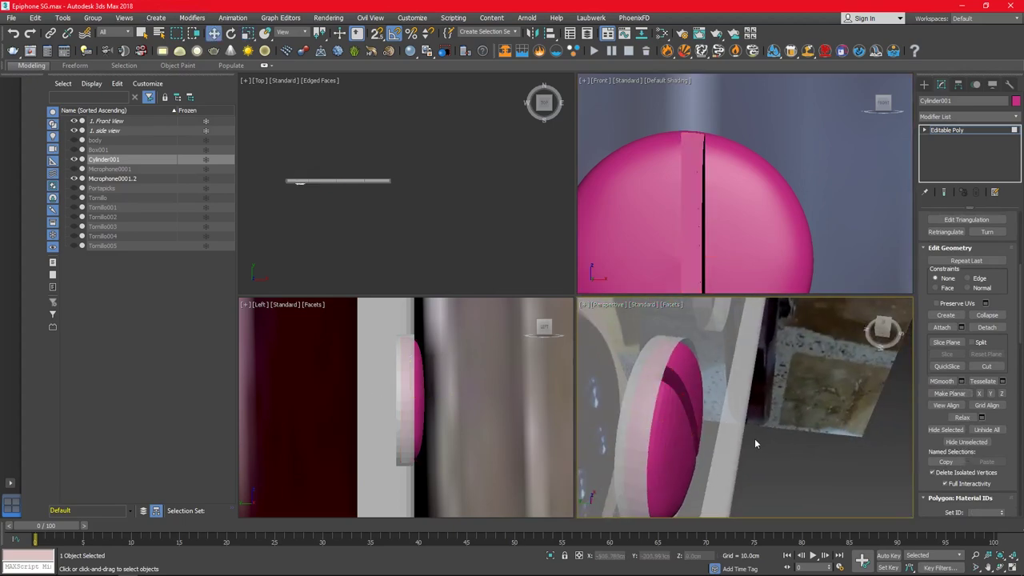
key(f)
key(alt+w)
- Make 5 instance clones of the screw head and space all six evenly
scroll(669, 222, down, 3)
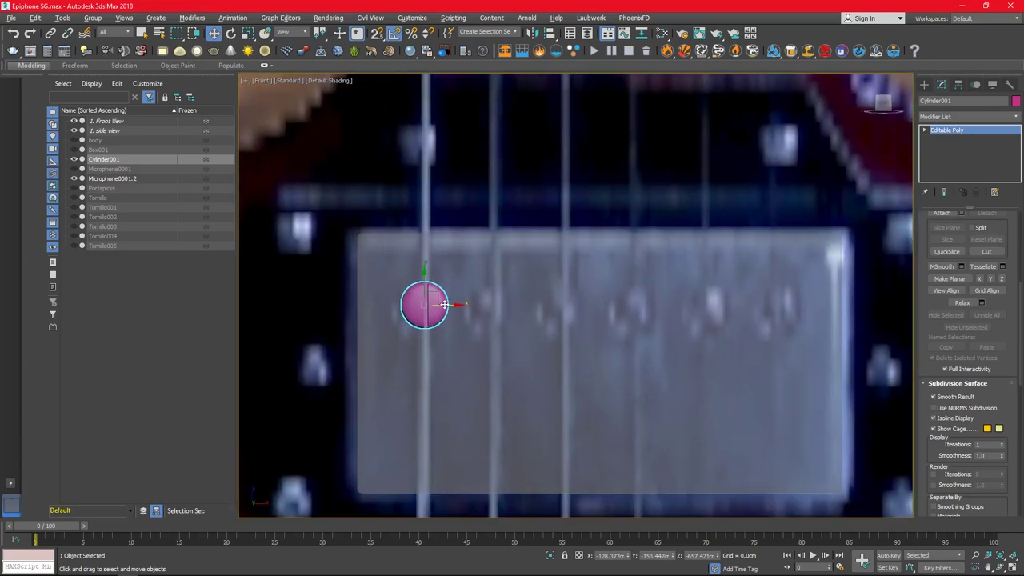
shift+drag(423, 304, 487, 304)
key(Return)
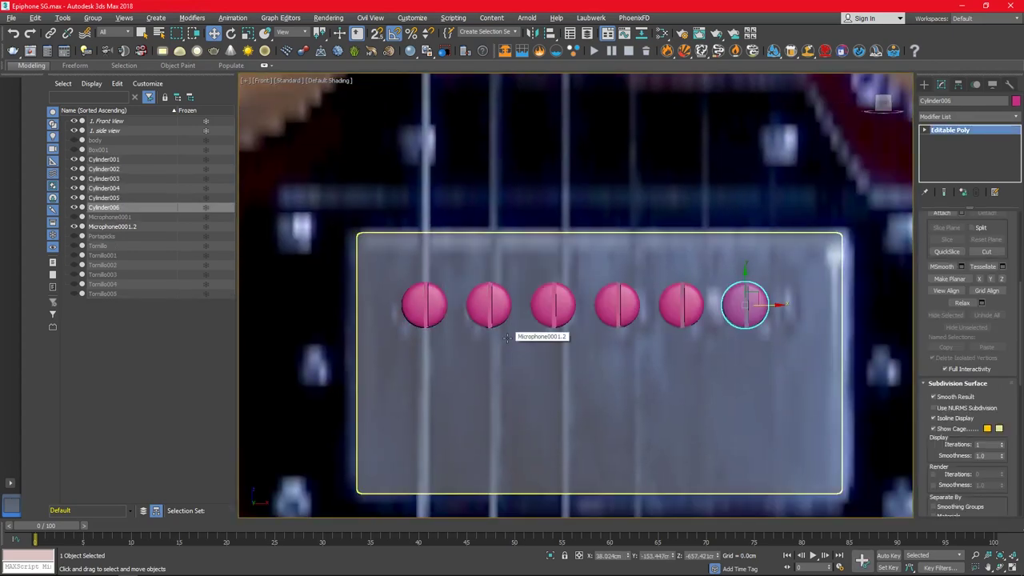
mouse_move(579, 305)
mouse_down()
mouse_move(698, 305)
mouse_move(591, 307)
mouse_up()
click(599, 307)
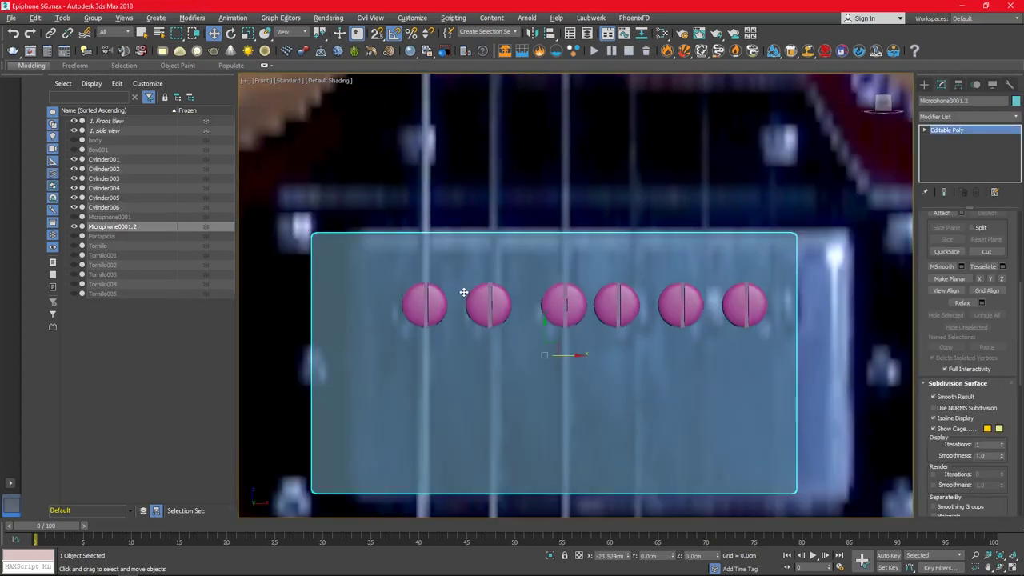
drag(487, 305, 493, 304)
drag(616, 305, 632, 304)
click(688, 307)
drag(698, 307, 780, 306)
- Unhide All the hidden guitar parts
scroll(616, 339, down, 5)
right_click(616, 339)
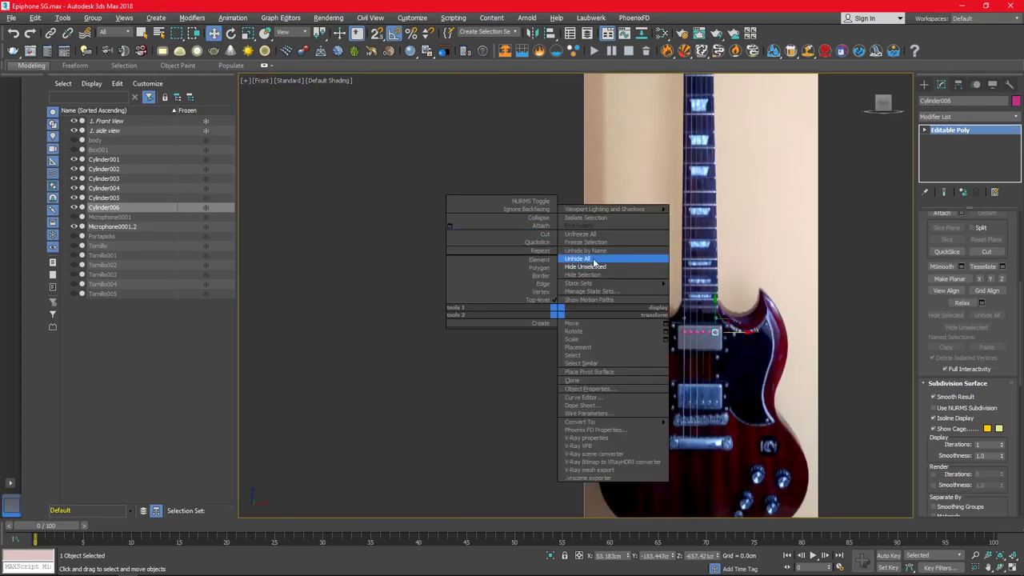
click(594, 259)
alt+middle_drag(594, 258, 705, 395)
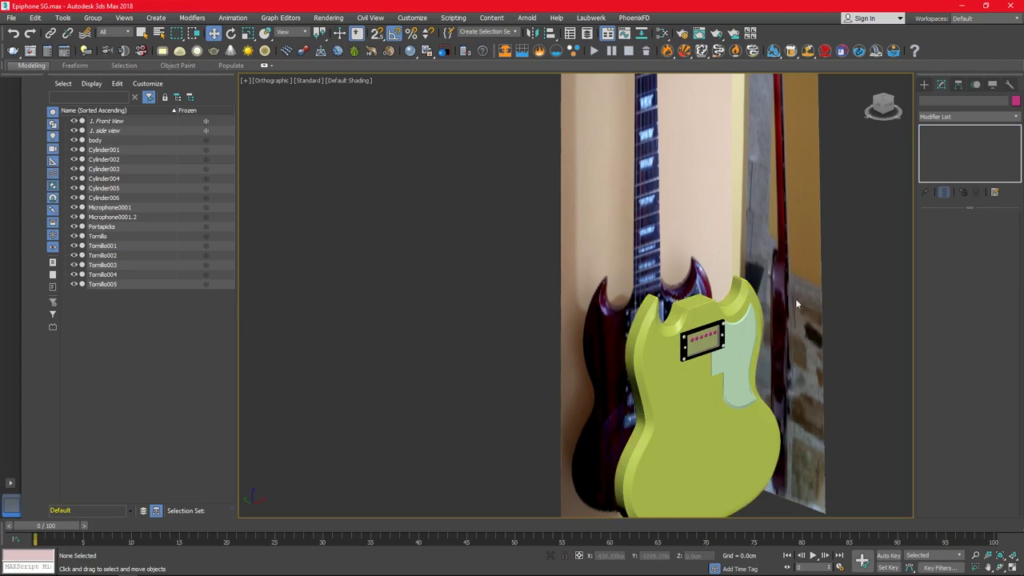
- Rotate the slots of the second, third and fourth screw heads to varied angles
key(f)
click(624, 339)
key(z)
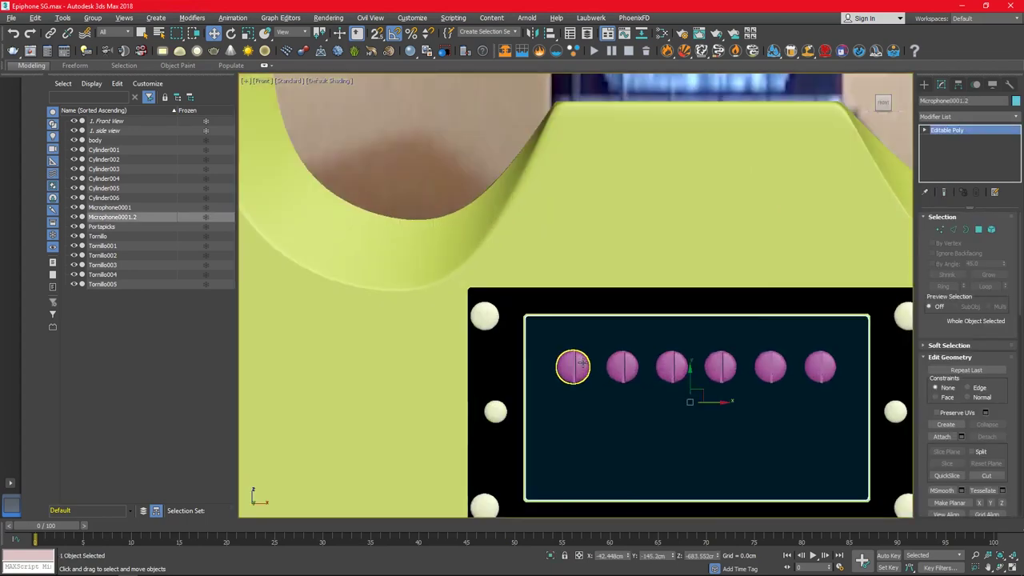
scroll(709, 365, up, 3)
key(e)
drag(709, 365, 720, 384)
drag(835, 374, 840, 396)
scroll(805, 434, up, 2)
scroll(805, 434, down, 3)
drag(676, 400, 688, 424)
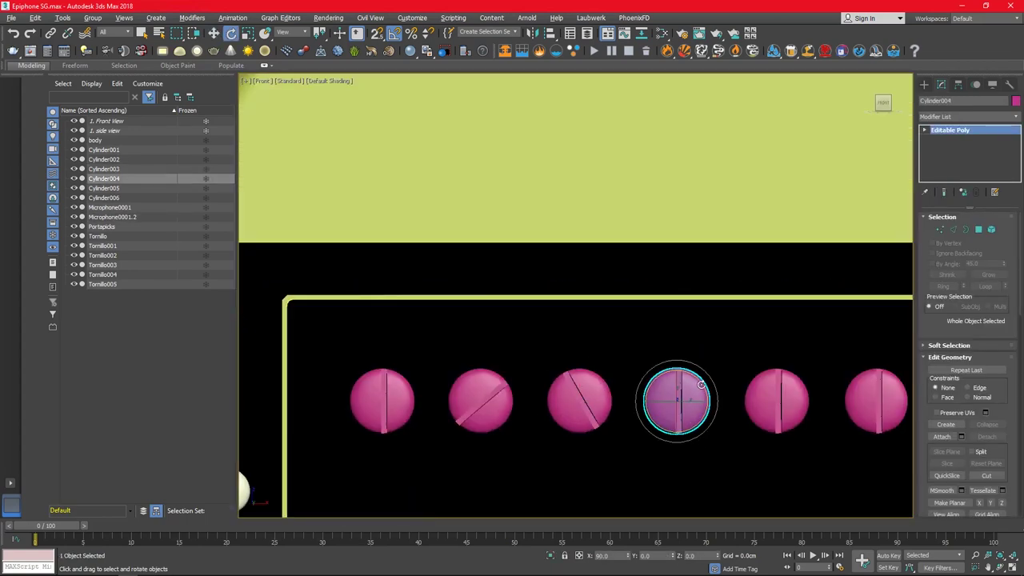
- Rotate the sixth screw head's slot and reframe the perspective view
click(802, 387)
click(863, 393)
middle_drag(429, 397, 403, 370)
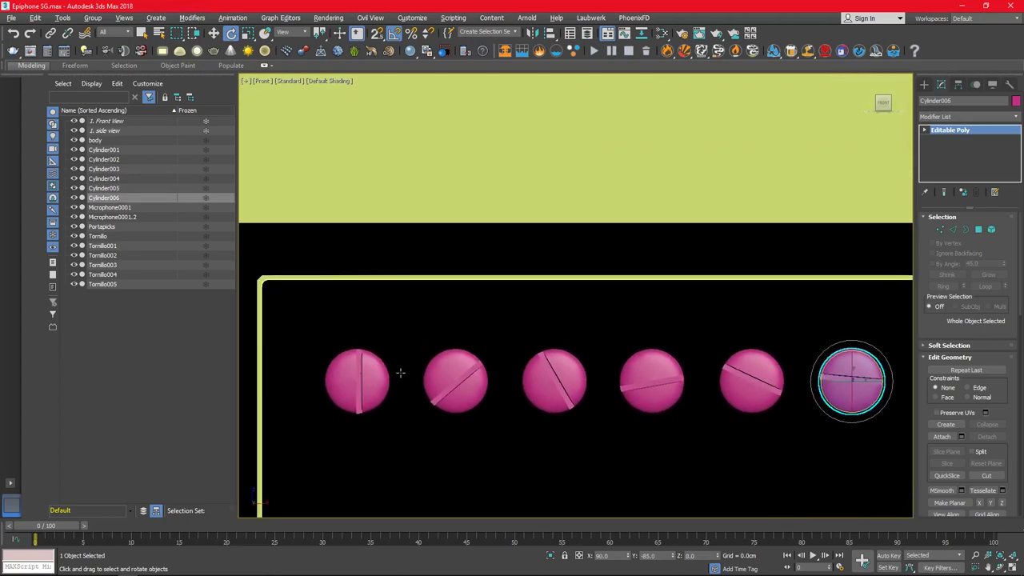
click(359, 373)
scroll(465, 444, down, 3)
middle_drag(629, 450, 615, 413)
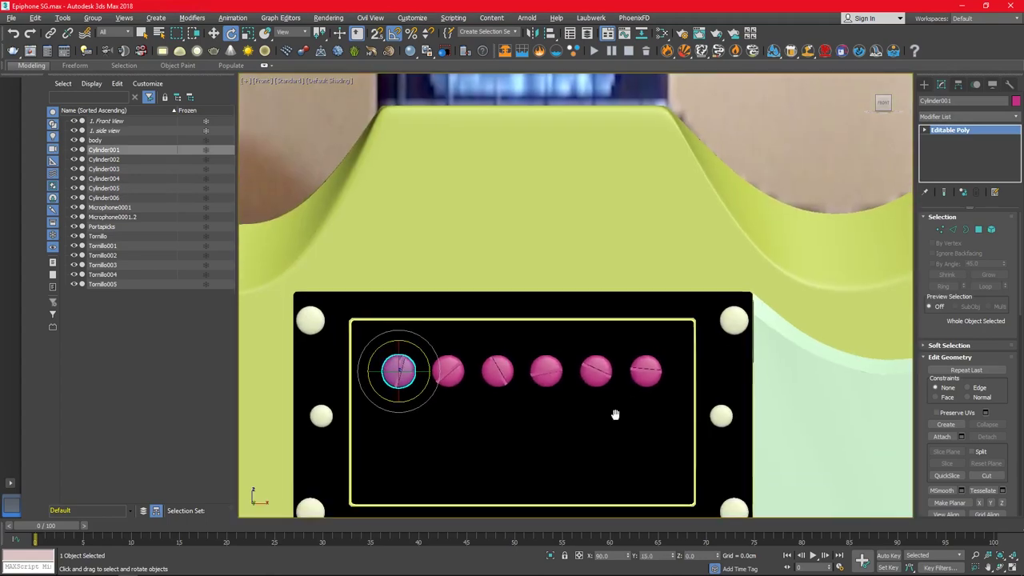
key(alt+w)
middle_click(688, 425)
key(alt+w)
- Turn the second screw head's slot further and show edged faces in Front view
click(583, 268)
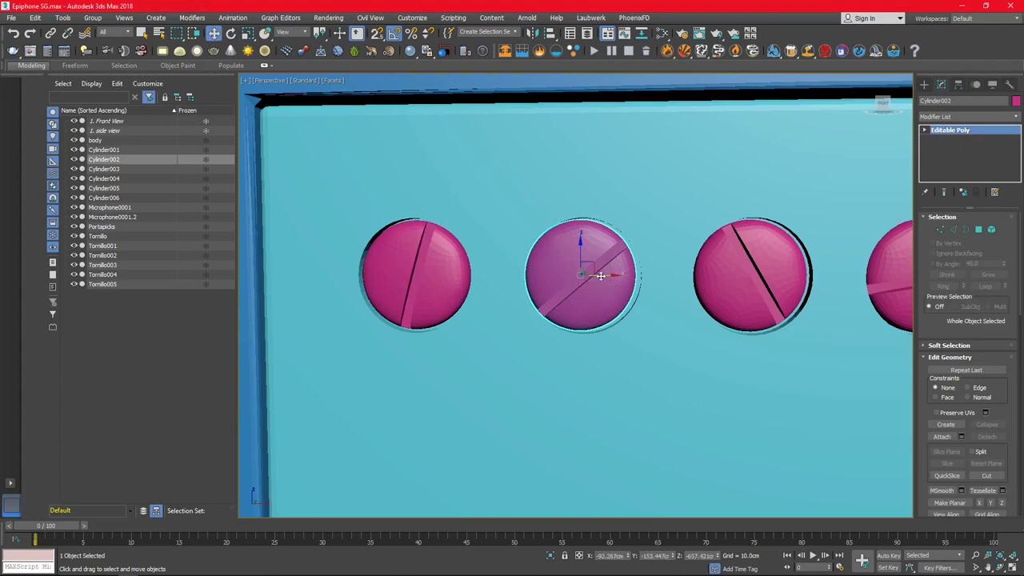
drag(583, 268, 596, 281)
click(756, 280)
key(f)
key(w)
scroll(334, 80, down, 1)
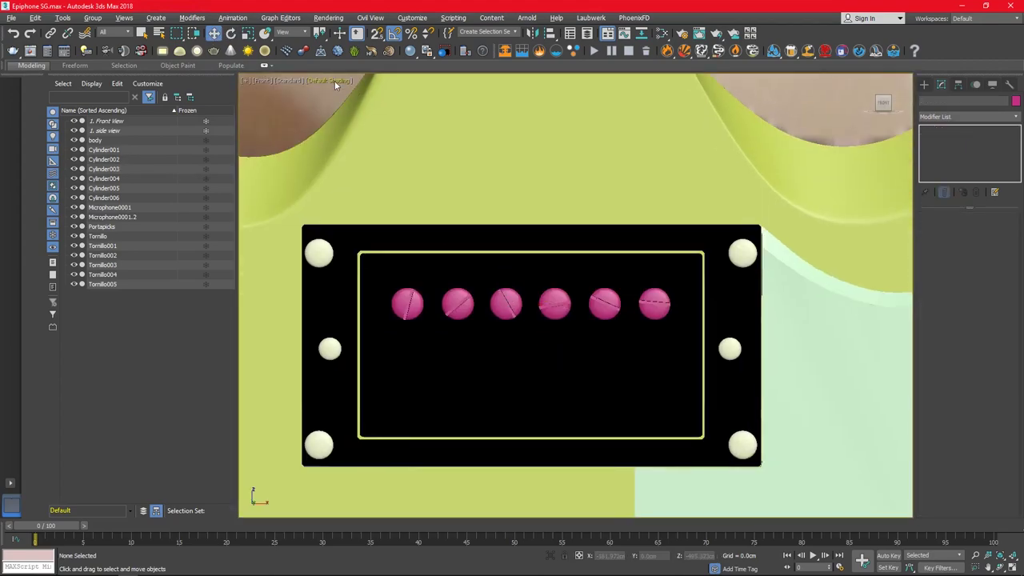
scroll(561, 320, up, 5)
scroll(560, 320, up, 2)
scroll(631, 321, down, 2)
key(F4)
middle_drag(446, 337, 658, 320)
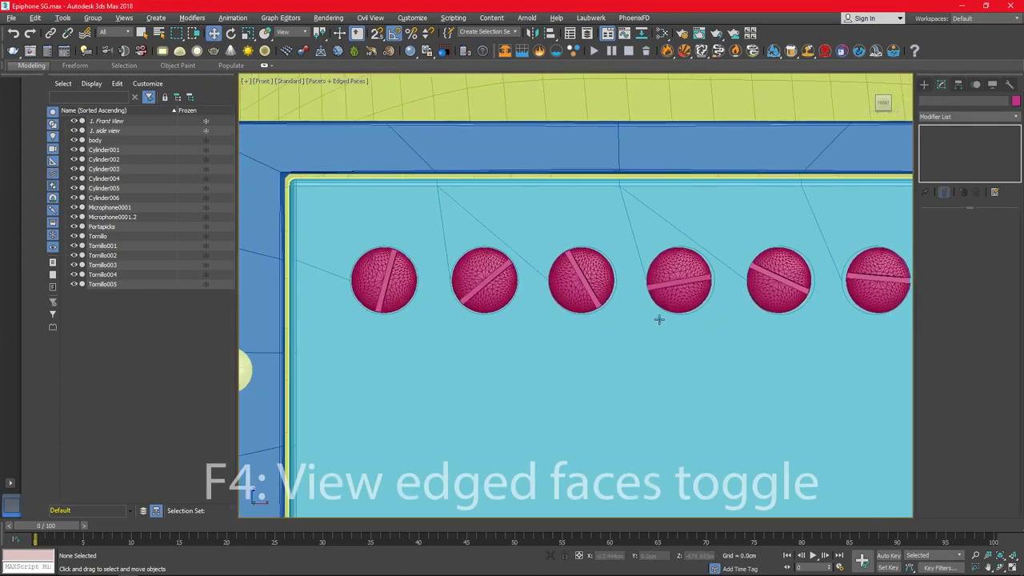
- Check the remaining screw heads, then select all screws and both pickup parts
click(579, 279)
scroll(599, 277, up, 5)
middle_drag(568, 282, 354, 286)
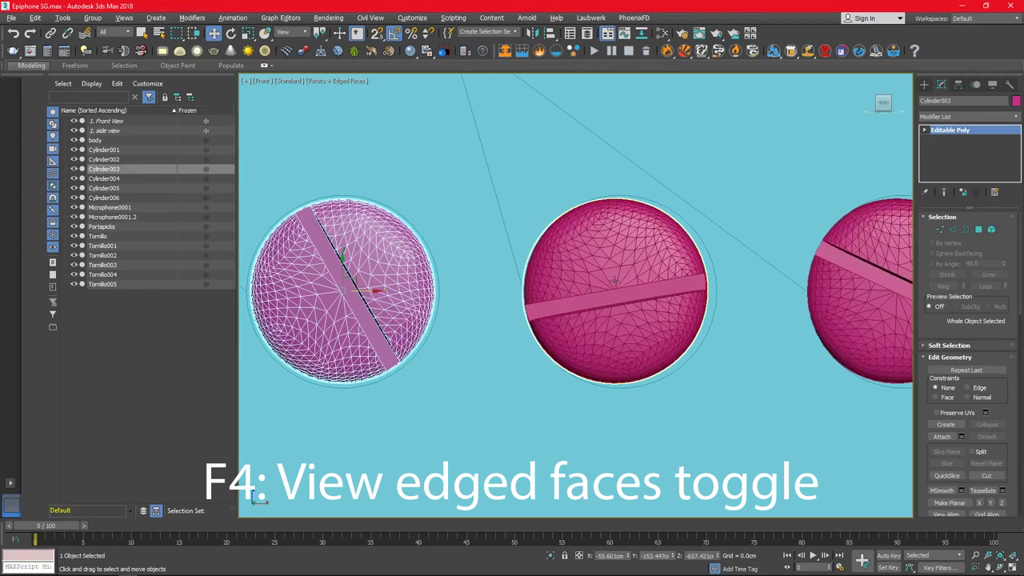
click(617, 290)
mouse_move(629, 293)
middle_down()
mouse_move(665, 281)
mouse_move(440, 282)
middle_up()
click(664, 288)
scroll(678, 312, down, 5)
scroll(552, 346, down, 3)
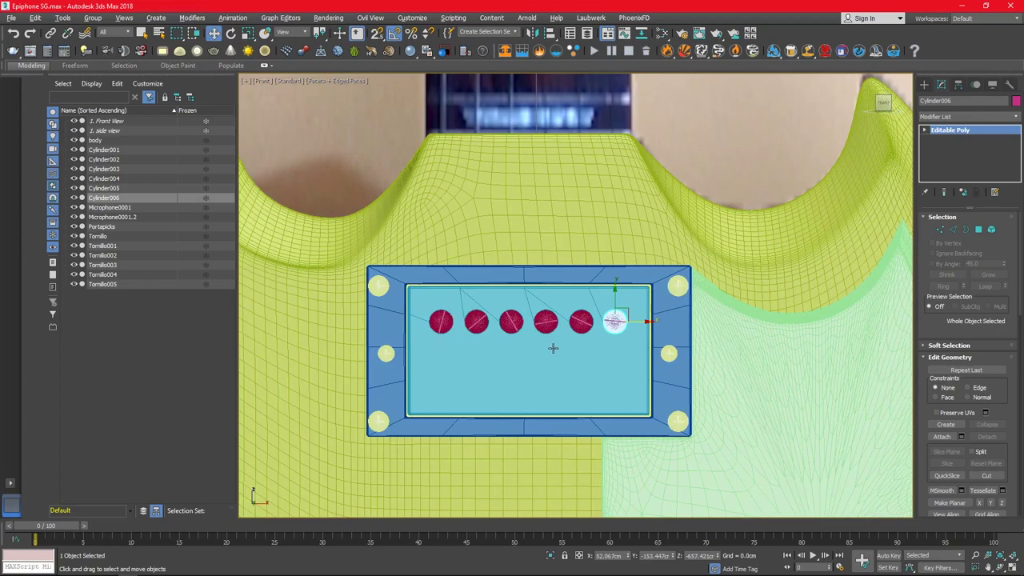
scroll(396, 276, up, 6)
key(p)
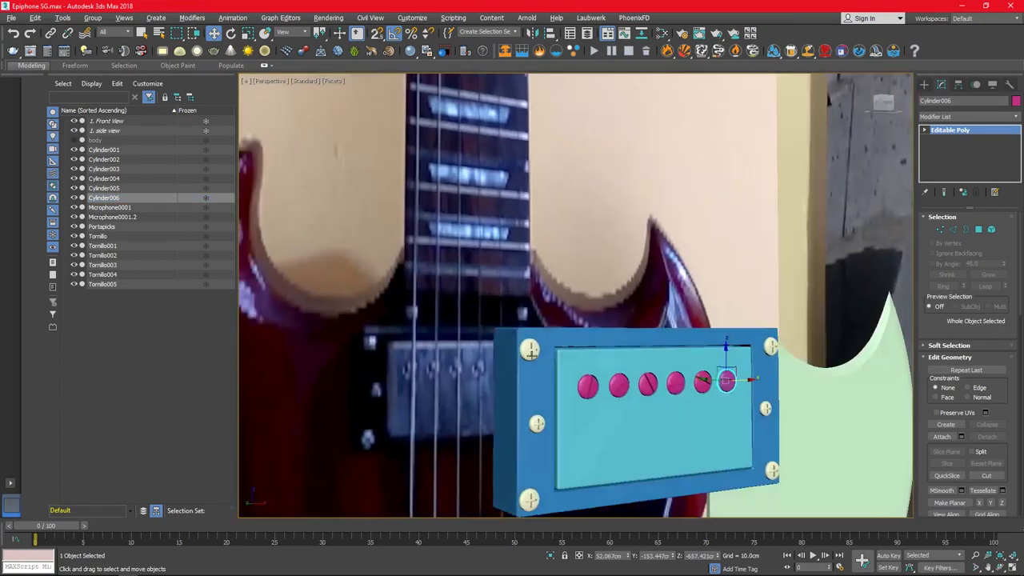
alt+middle_drag(560, 440, 609, 442)
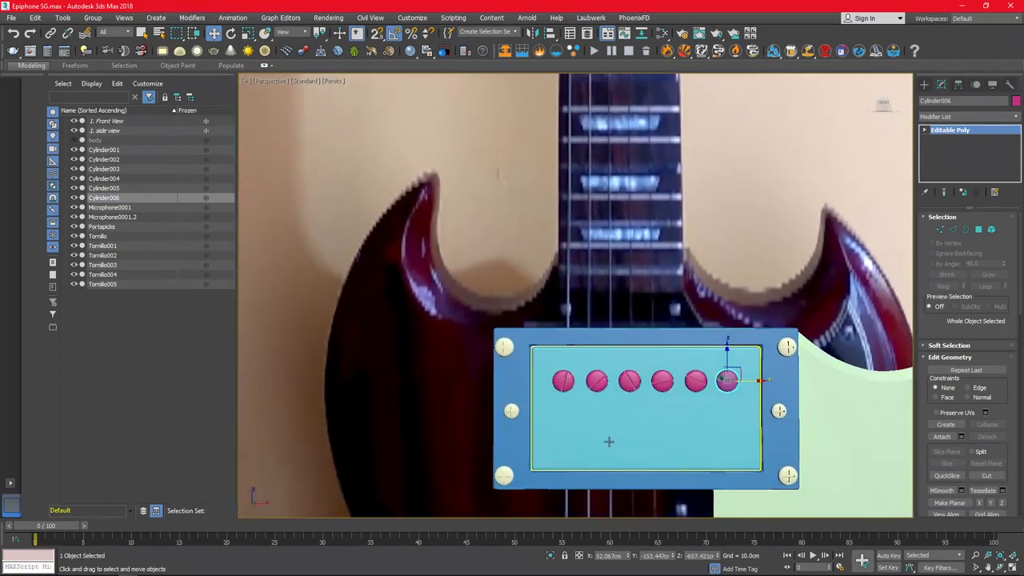
drag(104, 150, 133, 220)
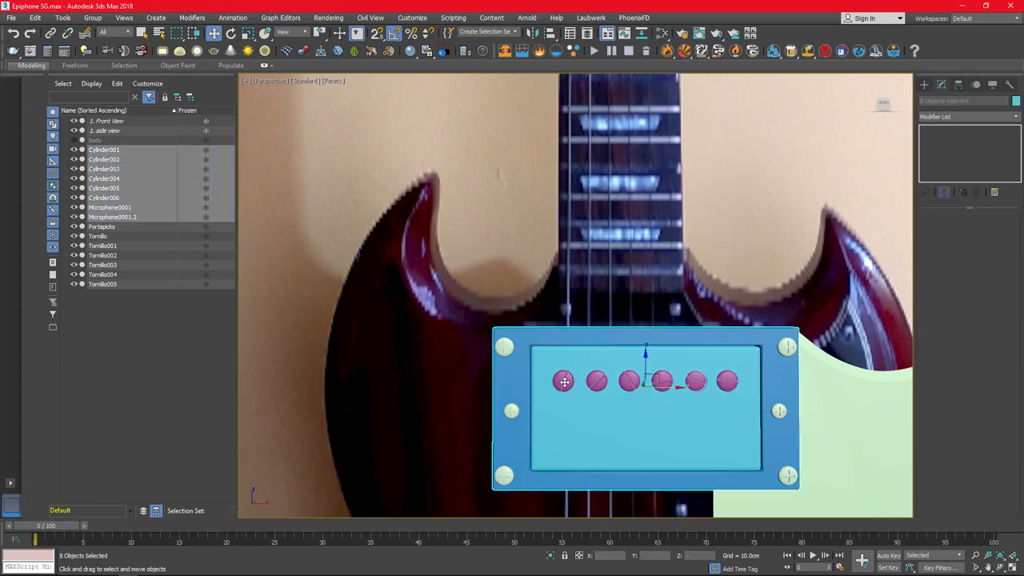
- Stretch the pickup and screws slightly taller in the maximized Front view
key(alt+w)
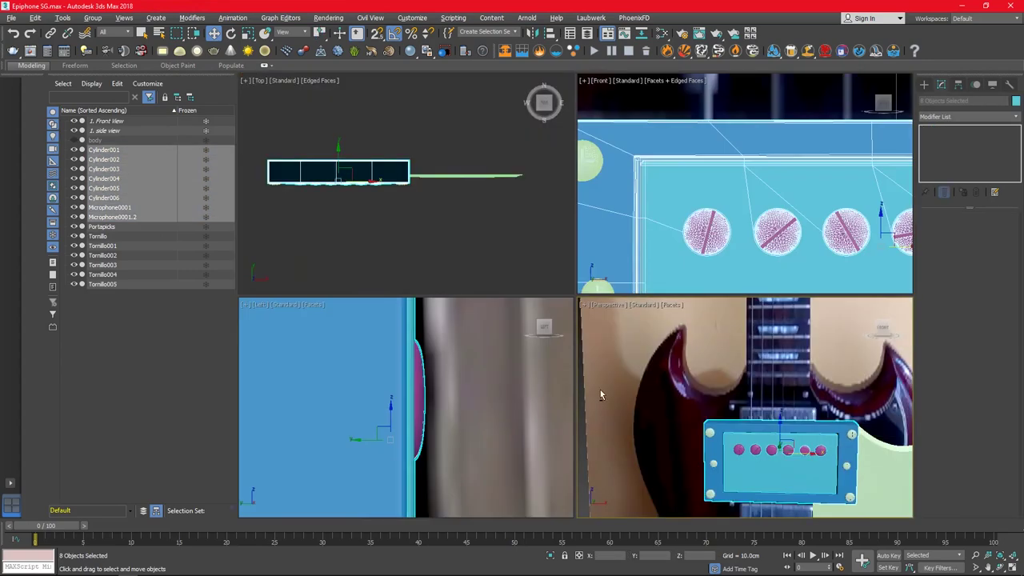
key(alt+w)
scroll(611, 317, up, 3)
key(r)
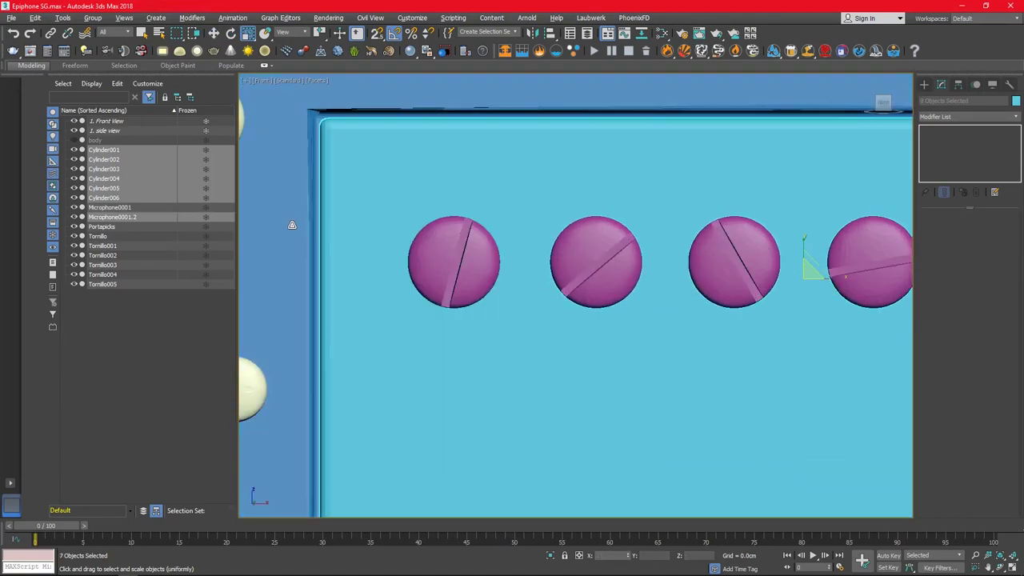
drag(292, 225, 807, 249)
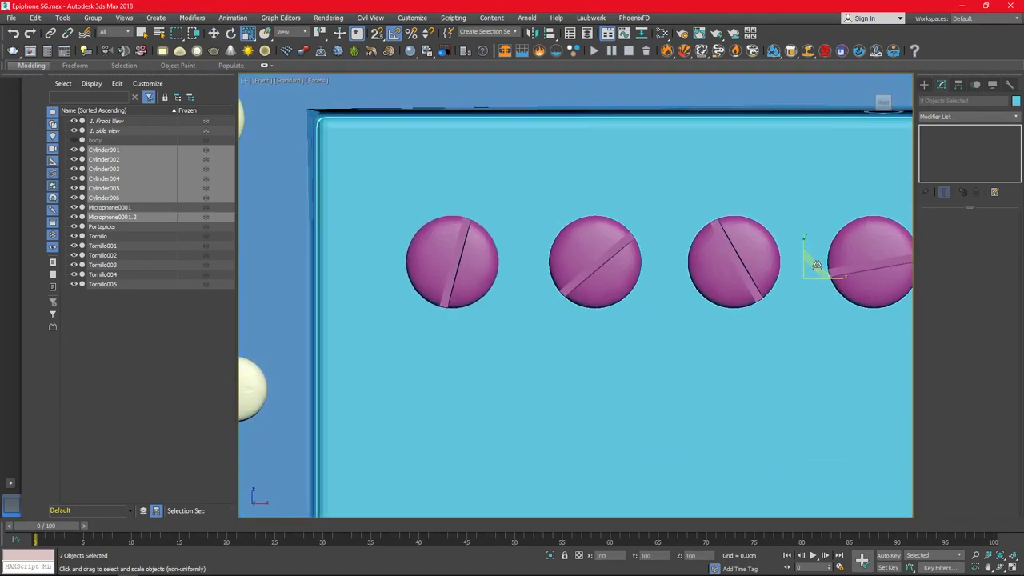
- Scale the inner pickup cover Microphone0001.2 to 104% in Z
key(p)
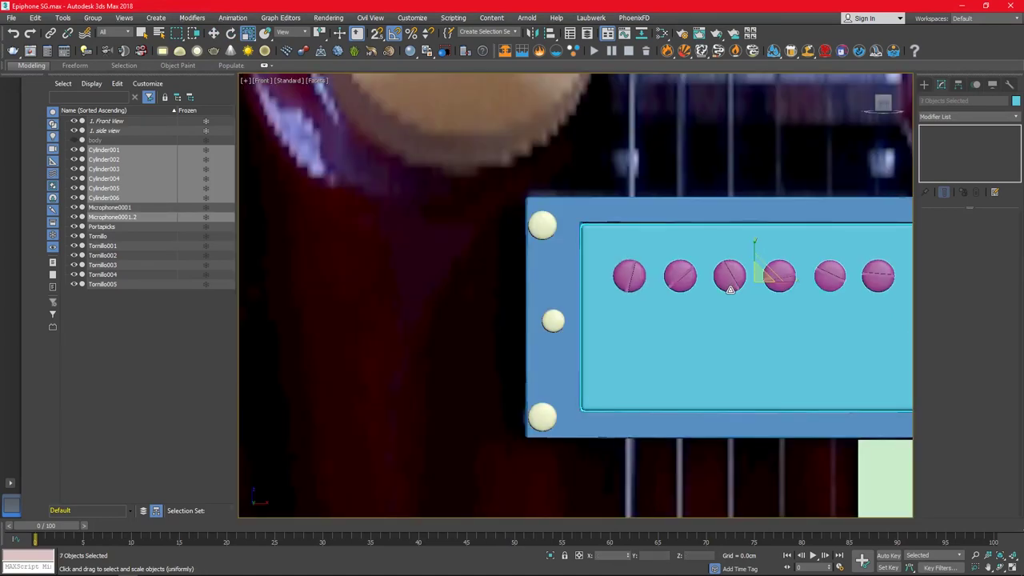
scroll(721, 321, down, 2)
scroll(615, 342, up, 4)
alt+middle_drag(615, 342, 640, 400)
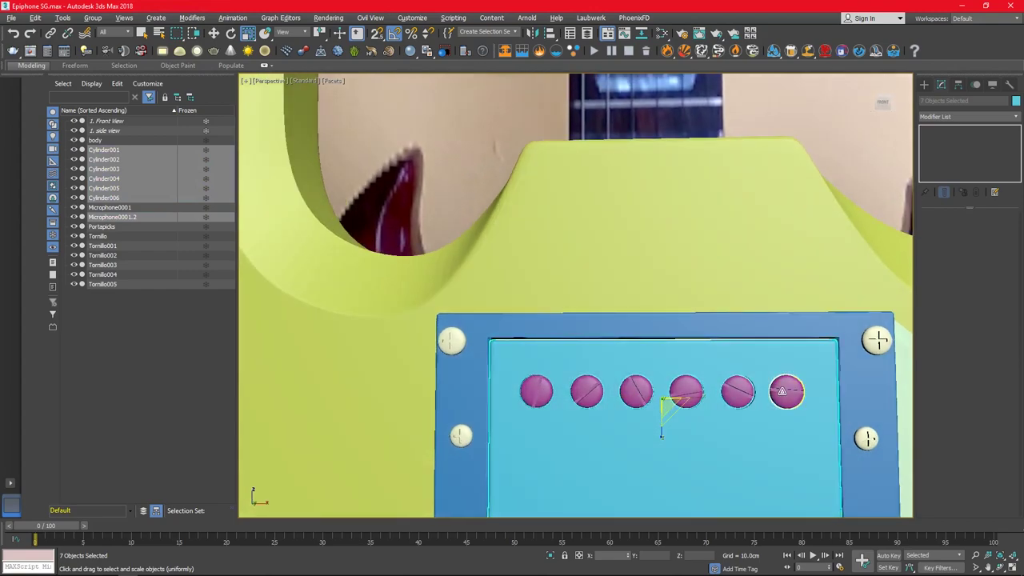
click(653, 458)
drag(653, 458, 655, 461)
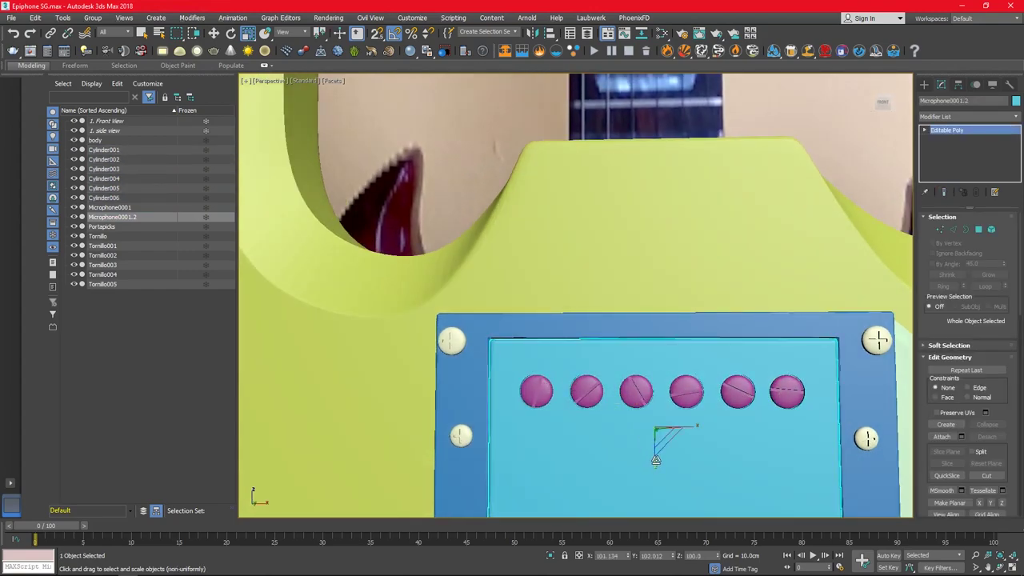
- Move the six Tornillo screws in the Left view and restore four viewports
scroll(655, 460, down, 2)
click(655, 400)
mouse_move(655, 400)
alt+middle_down()
mouse_move(655, 391)
mouse_move(656, 432)
alt+middle_up()
scroll(655, 392, down, 2)
click(656, 432)
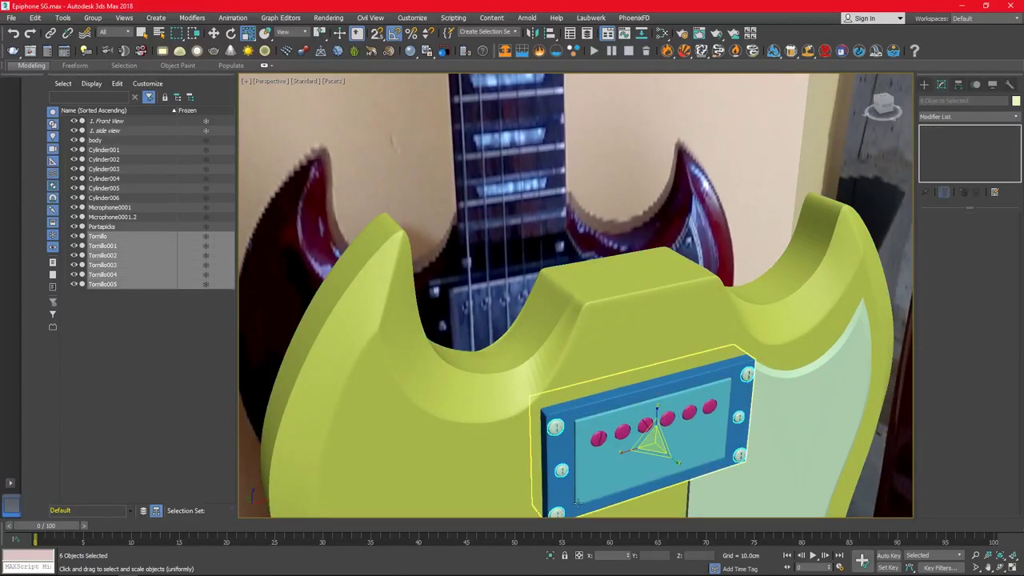
key(l)
scroll(450, 446, down, 3)
key(w)
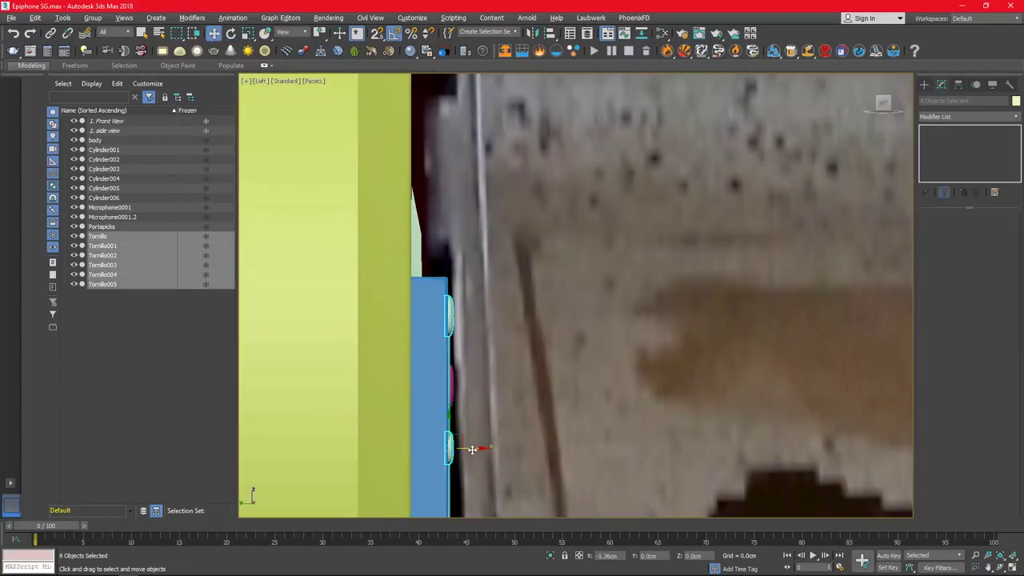
key(alt+w)
click(754, 358)
- Hide the body and Portapicks, then select Cylinder001
scroll(753, 412, down, 3)
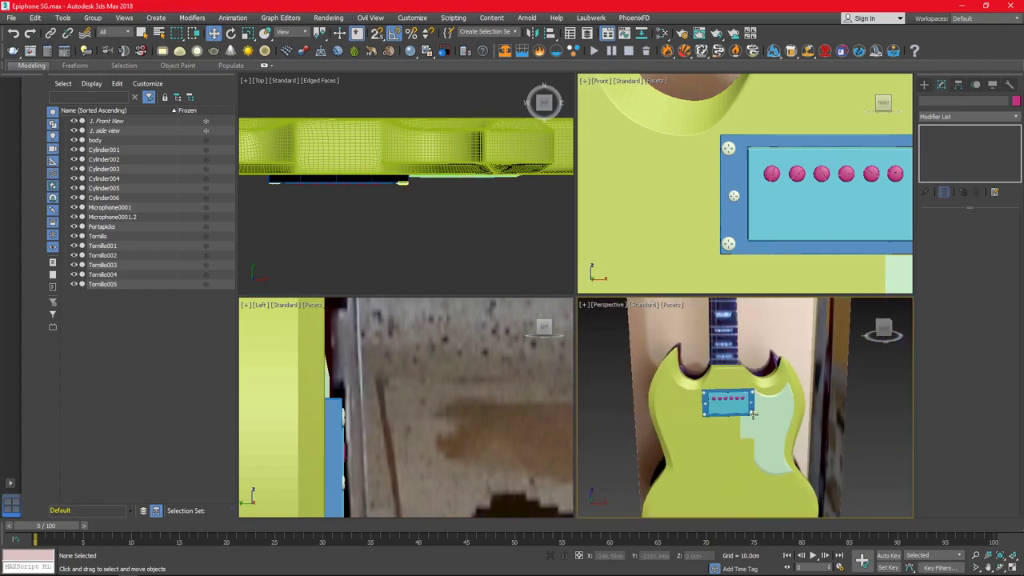
click(73, 140)
click(73, 227)
click(104, 149)
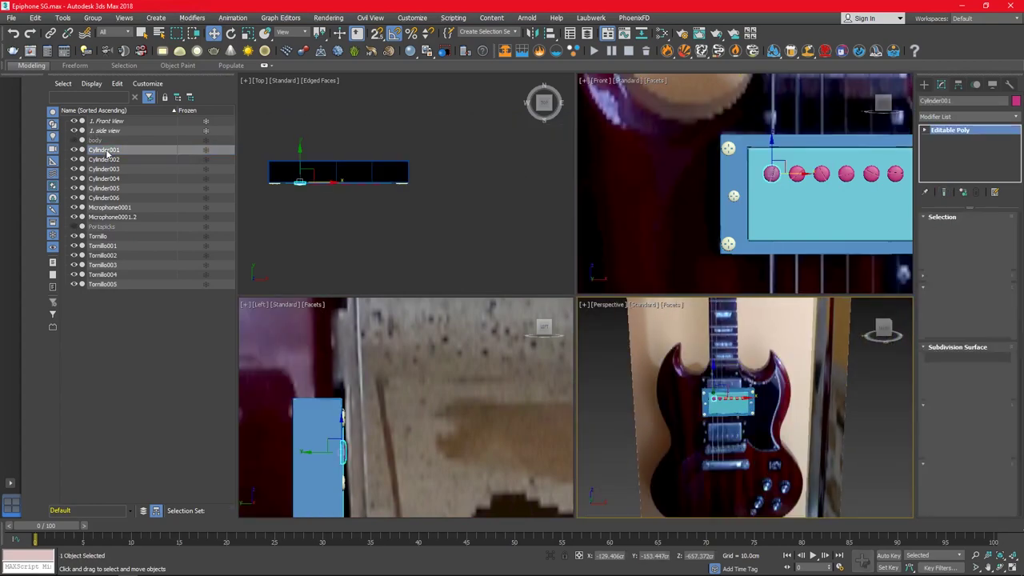
shift+click(110, 199)
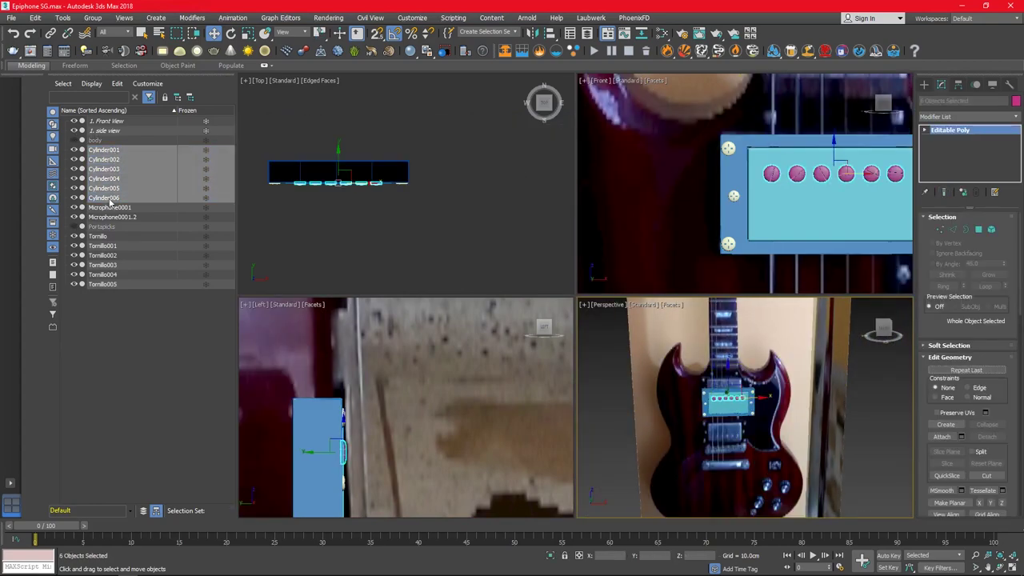
click(111, 150)
- Rename Cylinder001 through Cylinder006 to "Tornillo pala"
click(962, 102)
text(Tornillo pala)
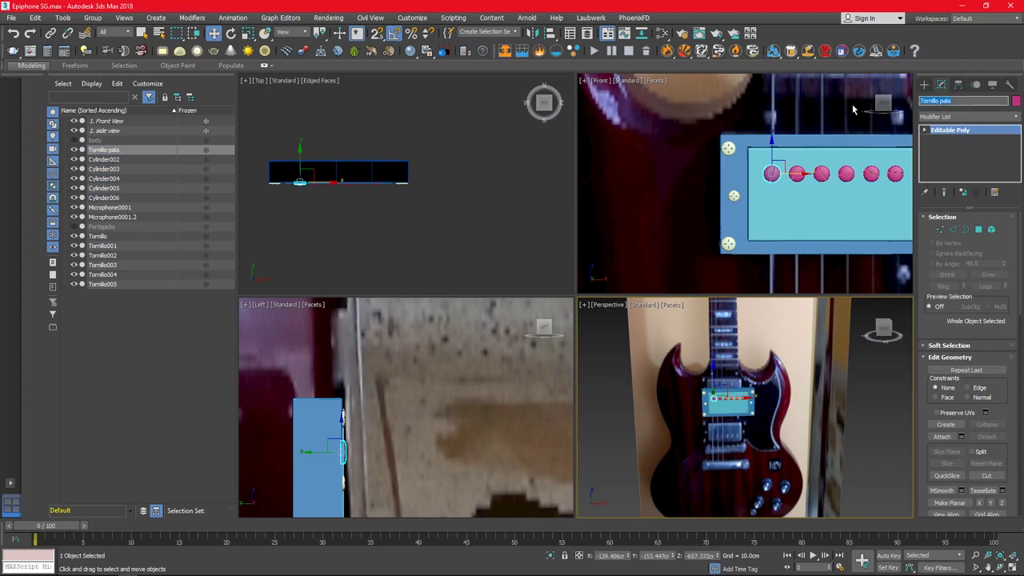
click(104, 159)
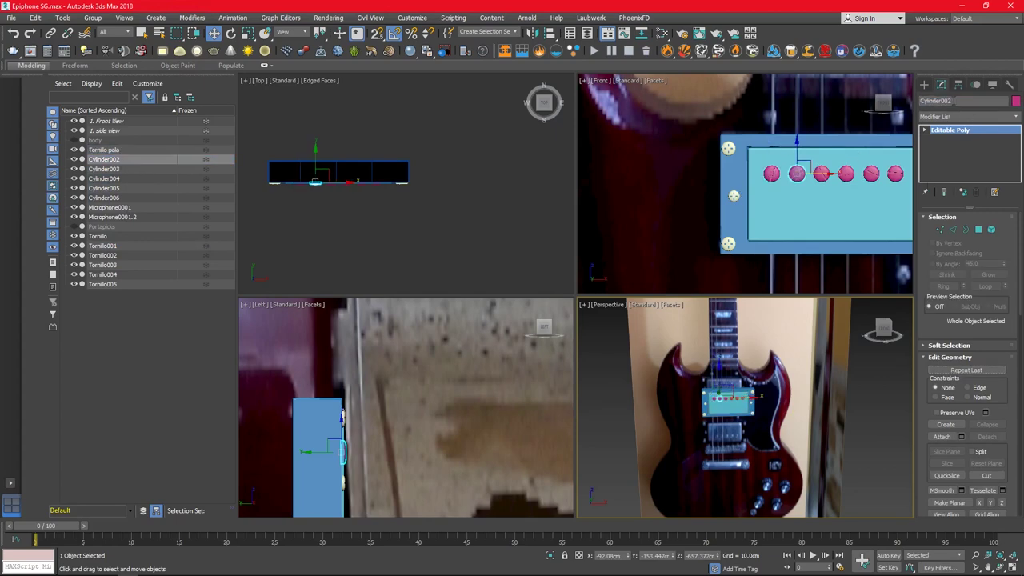
click(119, 170)
click(104, 178)
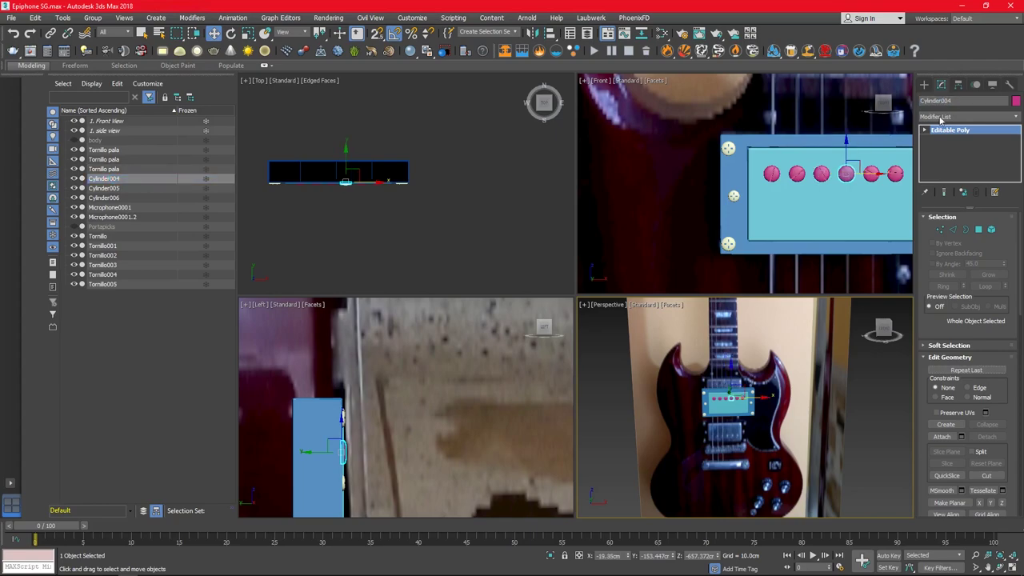
click(104, 188)
key(ctrl+v)
click(104, 198)
text(Tornillo pala)
click(110, 207)
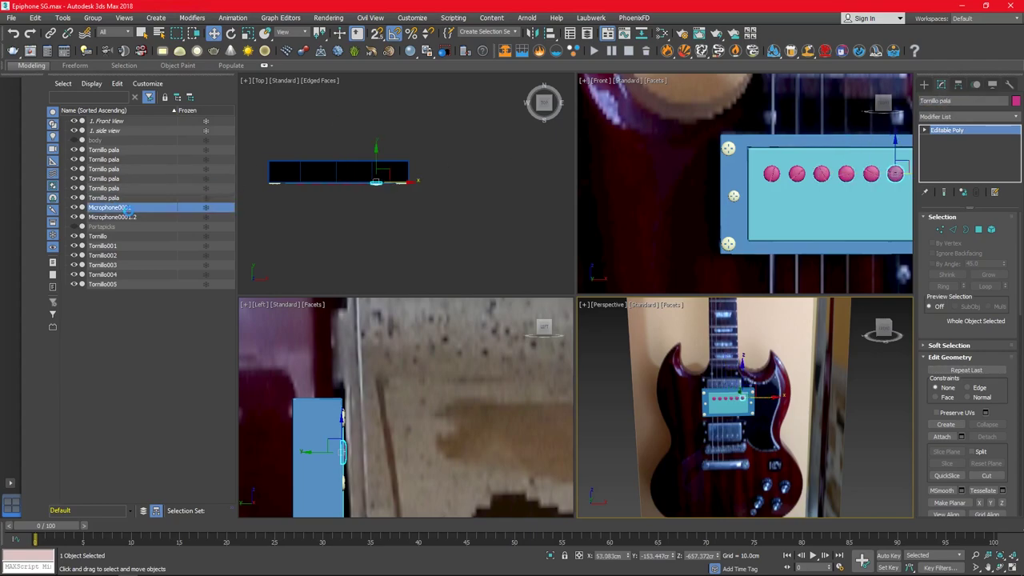
scroll(750, 250, down, 3)
scroll(752, 250, down, 2)
middle_drag(752, 250, 676, 169)
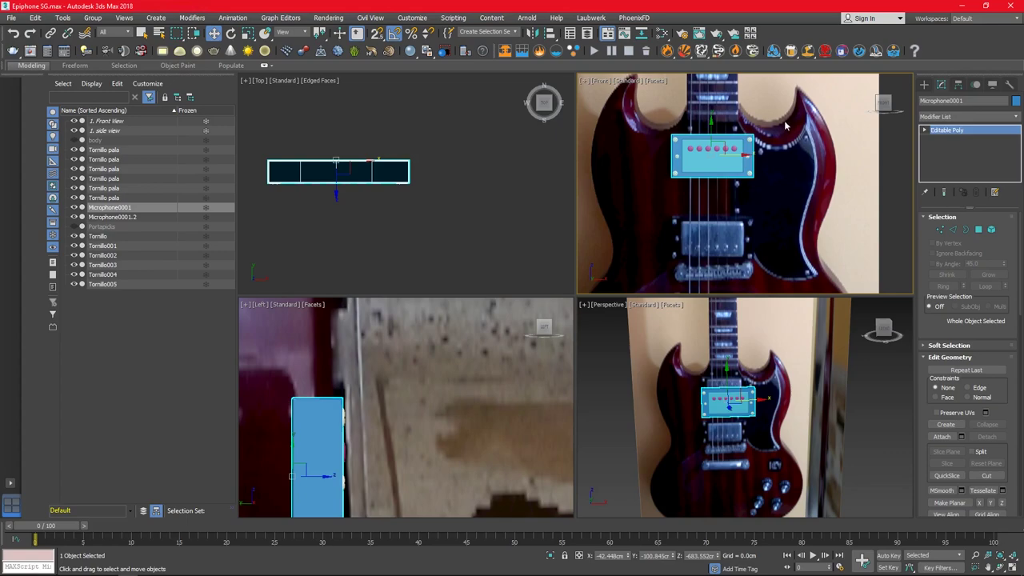
- Shift-drag the Tornillo screw to create instance copies Tornillo006 and Tornillo007
click(750, 141)
scroll(754, 140, up, 5)
mouse_move(754, 139)
mouse_down()
mouse_move(791, 177)
mouse_move(773, 165)
mouse_up()
click(512, 338)
scroll(752, 184, down, 3)
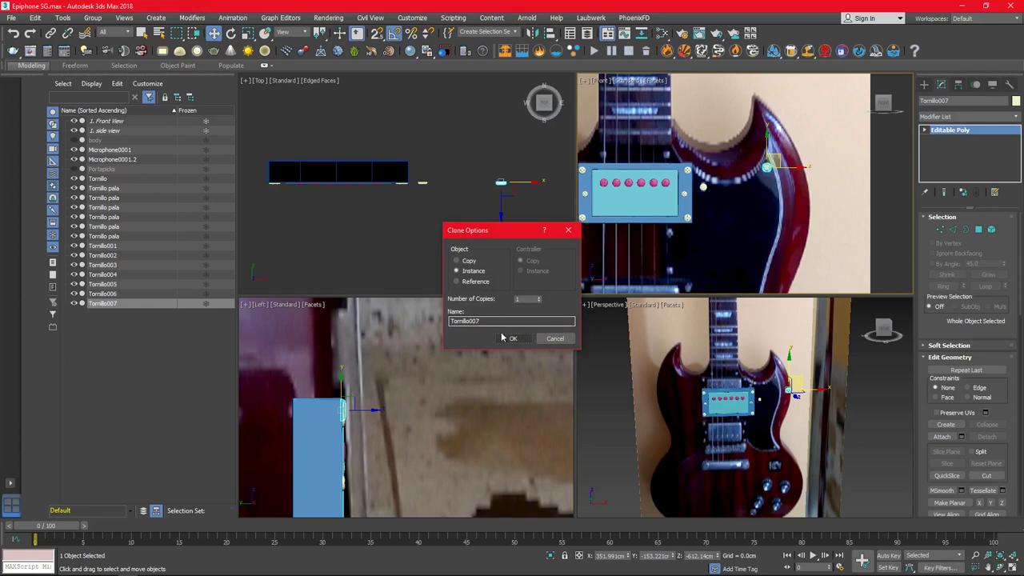
click(513, 338)
- Clone Tornillo008, Tornillo009 and Tornillo010 onto the pickguard edge in the enlarged front view
key(alt+w)
scroll(640, 148, down, 2)
mouse_move(600, 342)
shift+mouse_down()
mouse_move(600, 424)
mouse_move(461, 297)
mouse_move(462, 244)
mouse_move(476, 217)
shift+mouse_up()
click(513, 338)
click(513, 338)
click(512, 338)
- Select the new screws and unhide the pickguard and guitar body
ctrl+click(461, 299)
ctrl+click(508, 181)
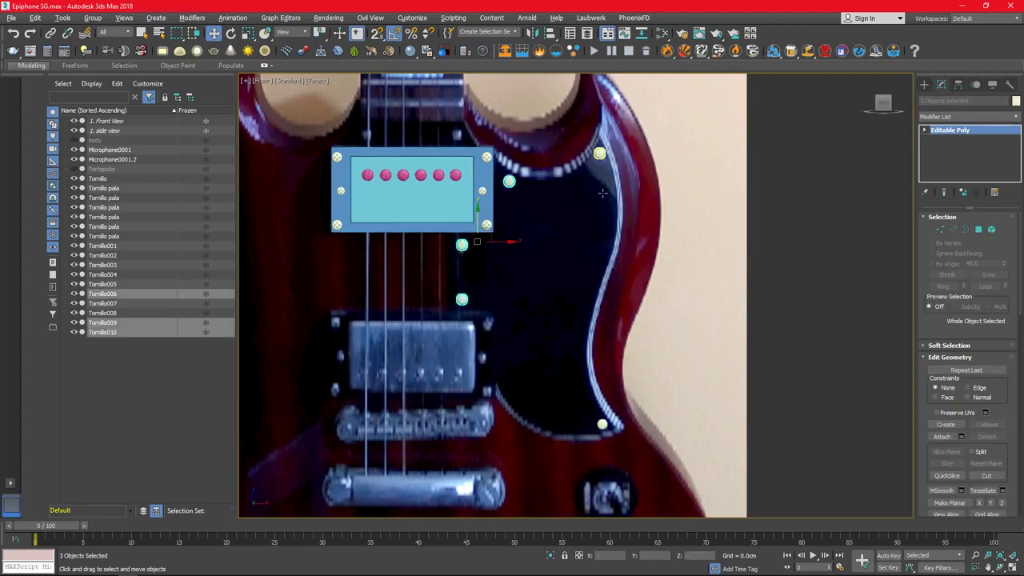
click(74, 169)
key(alt+w)
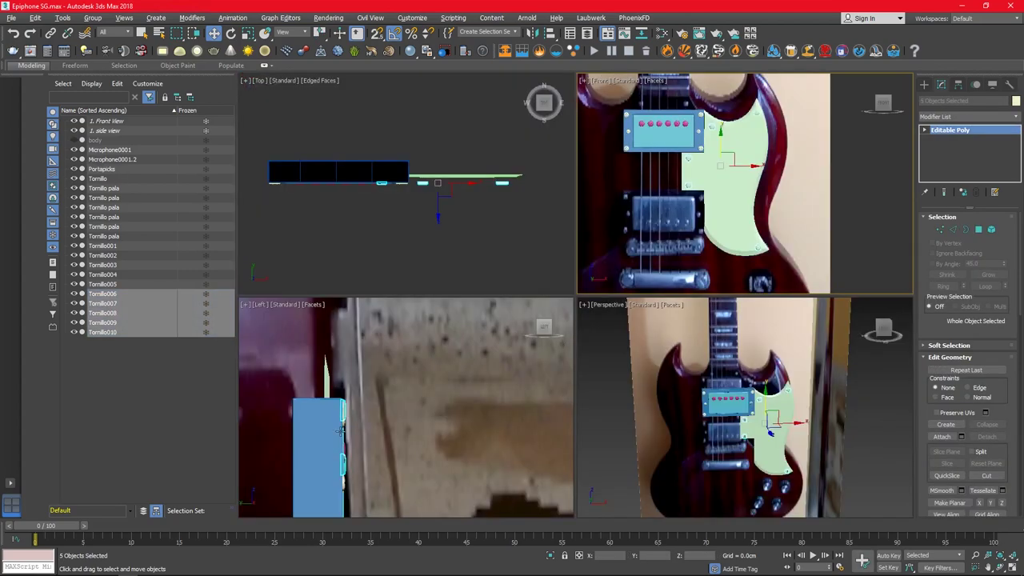
key(alt+w)
scroll(512, 427, up, 2)
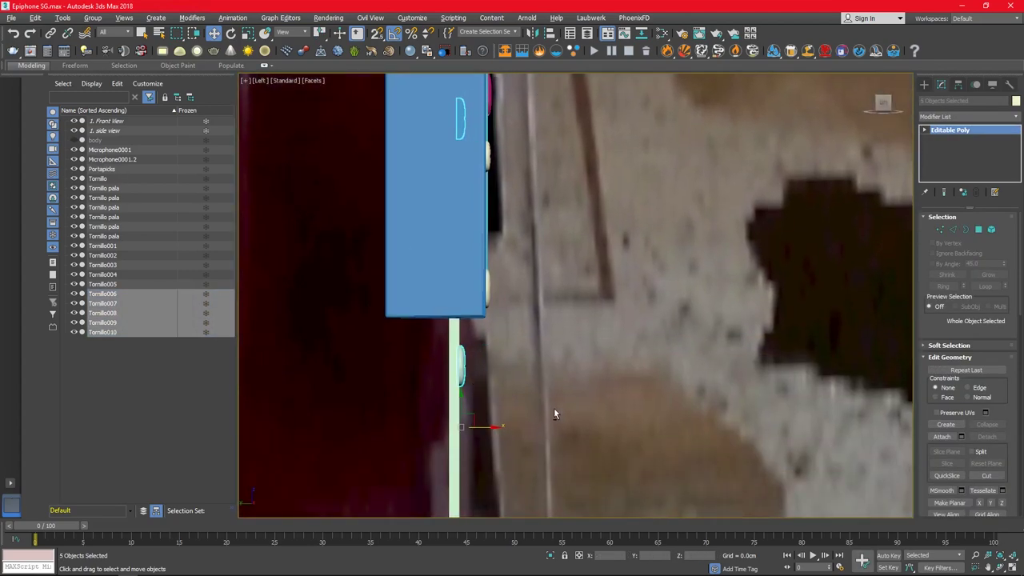
key(p)
click(73, 140)
- Select screws Tornillo008, Tornillo007 and Tornillo006 and view them from an angle
scroll(568, 331, up, 3)
scroll(648, 362, up, 3)
click(648, 363)
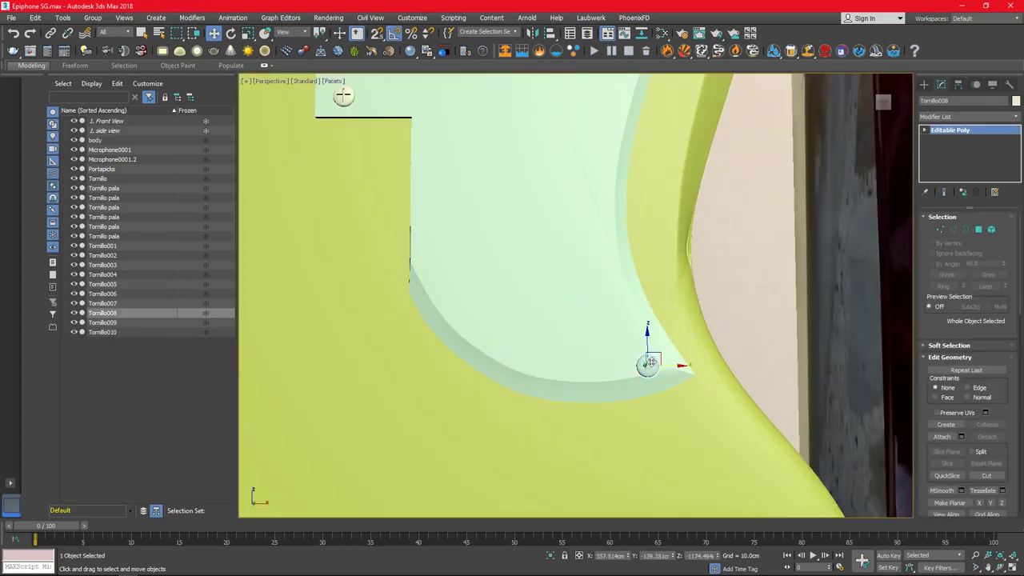
scroll(651, 363, down, 3)
scroll(567, 151, up, 4)
click(728, 111)
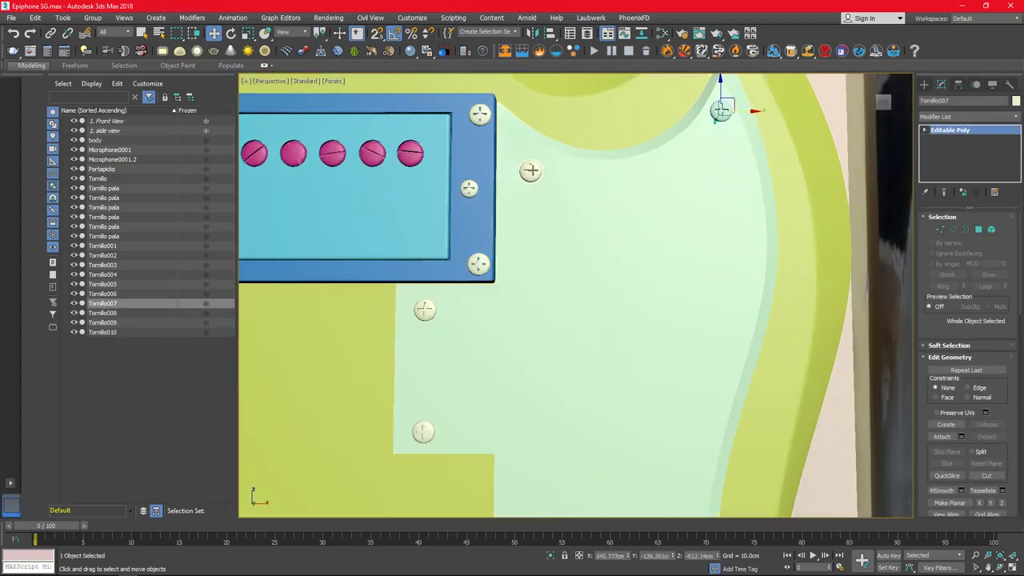
click(530, 169)
scroll(524, 160, down, 8)
alt+middle_drag(512, 280, 608, 272)
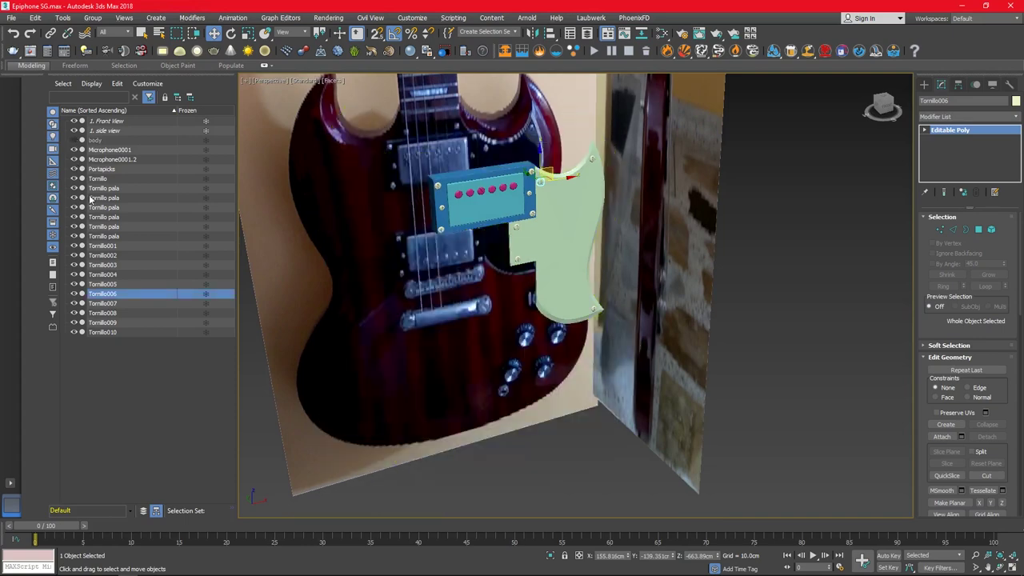
- Group the pickguard and its five screws under the name Portapick
alt+middle_drag(634, 212, 654, 124)
drag(540, 365, 540, 364)
click(93, 17)
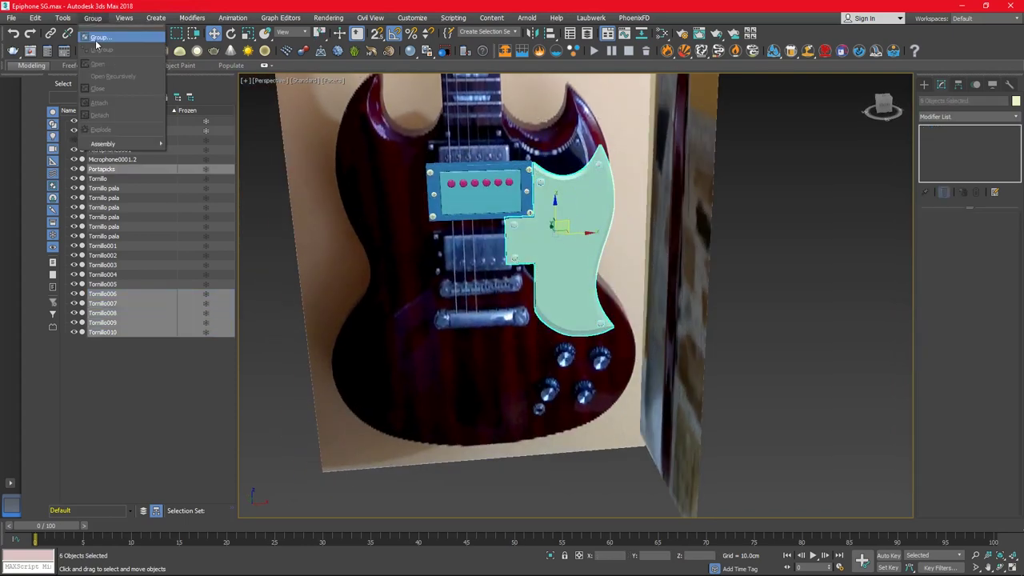
click(100, 30)
text(P)
text(k)
key(Return)
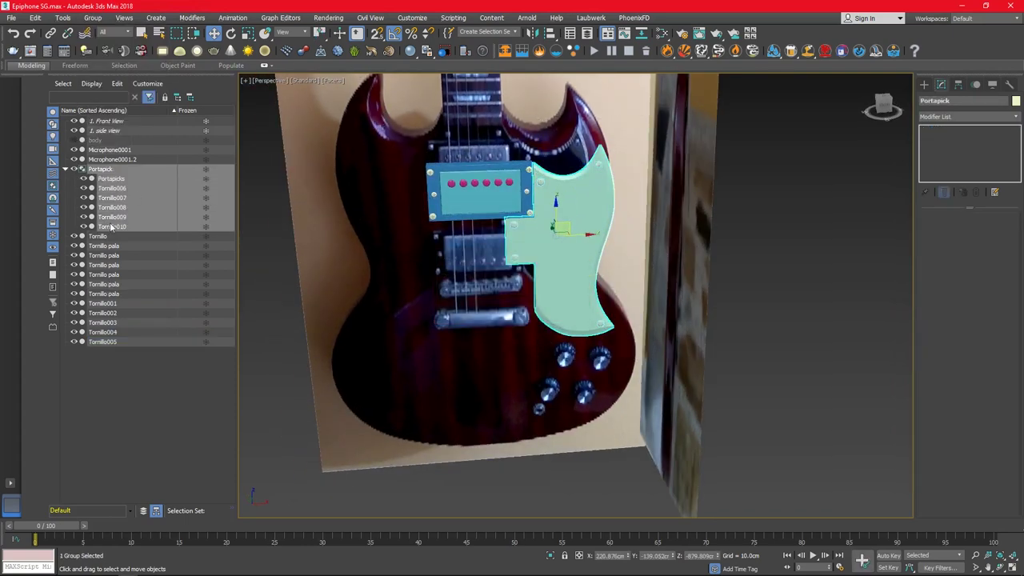
click(448, 192)
- Group the pickup parts in the front view under the name Microphone
key(f)
scroll(483, 288, up, 5)
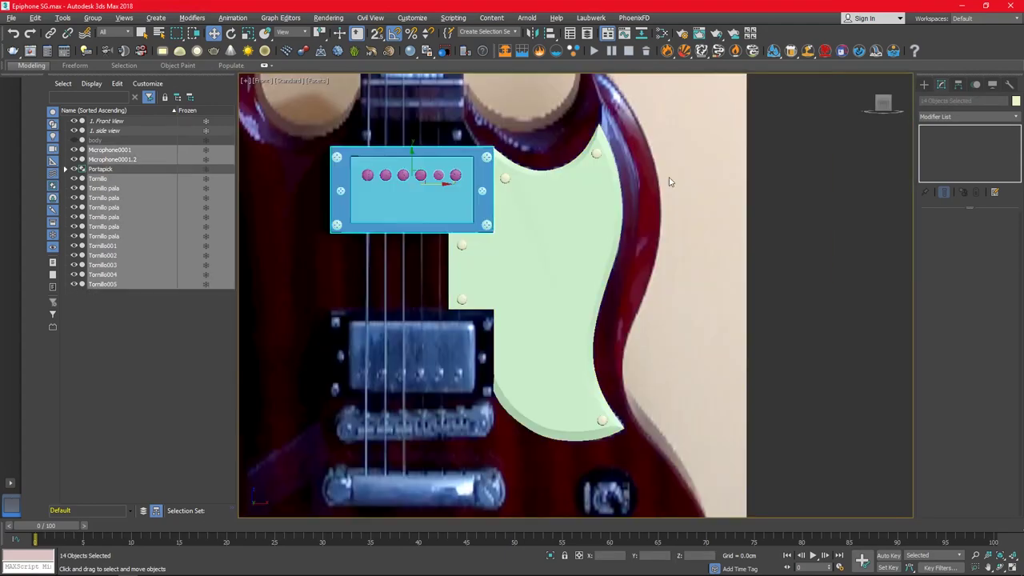
click(402, 344)
shift+drag(401, 344, 401, 308)
key(Return)
click(92, 18)
click(100, 30)
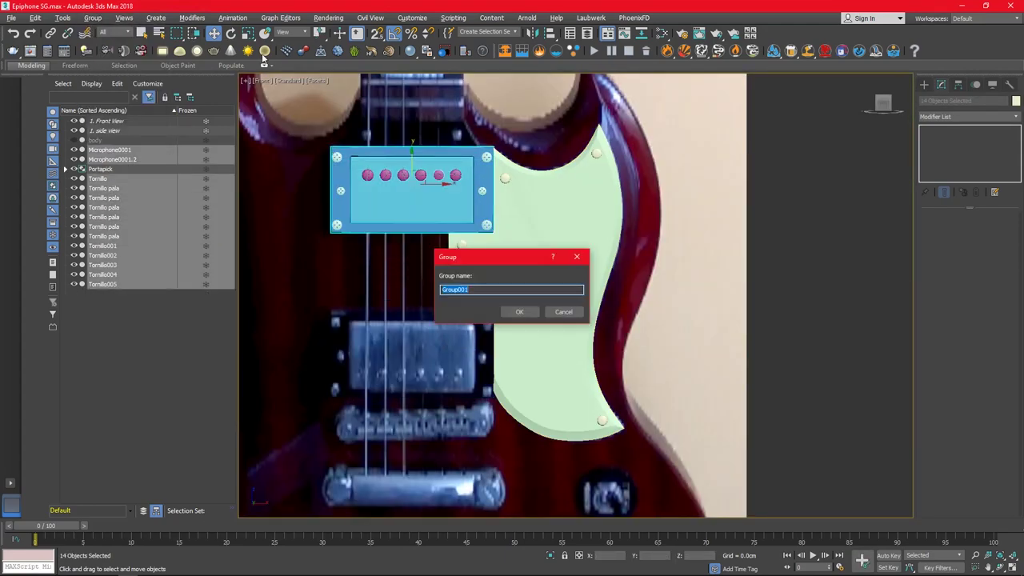
text(Microphone)
key(Return)
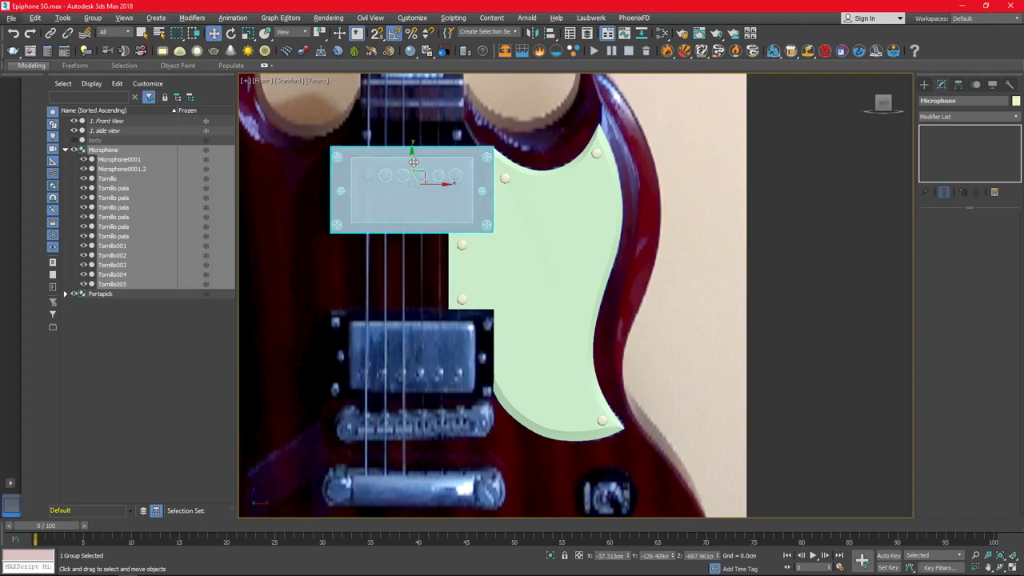
- Clone the pickup group lower on the body as Microphone002 at the bridge position
drag(407, 163, 409, 320)
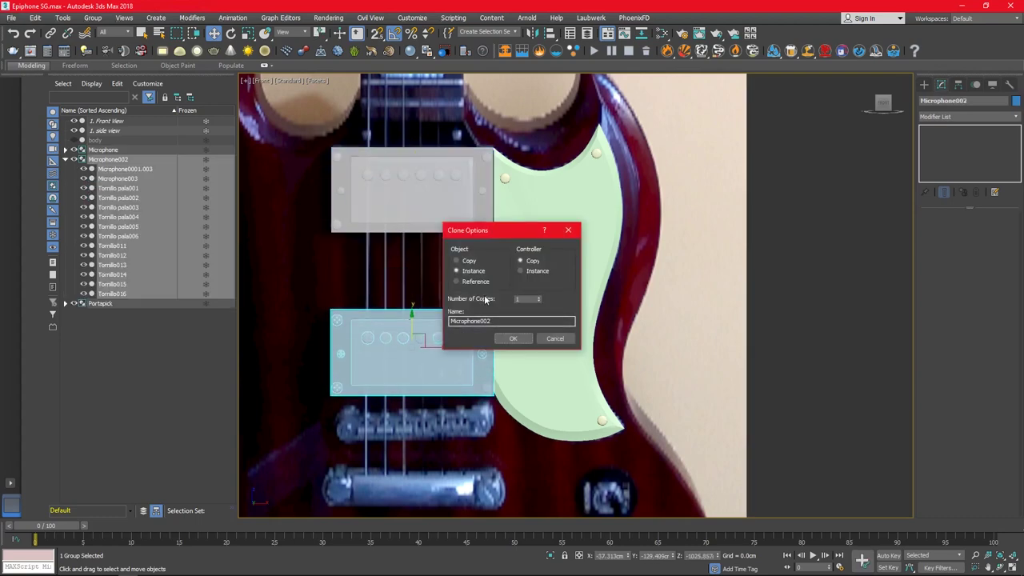
key(Return)
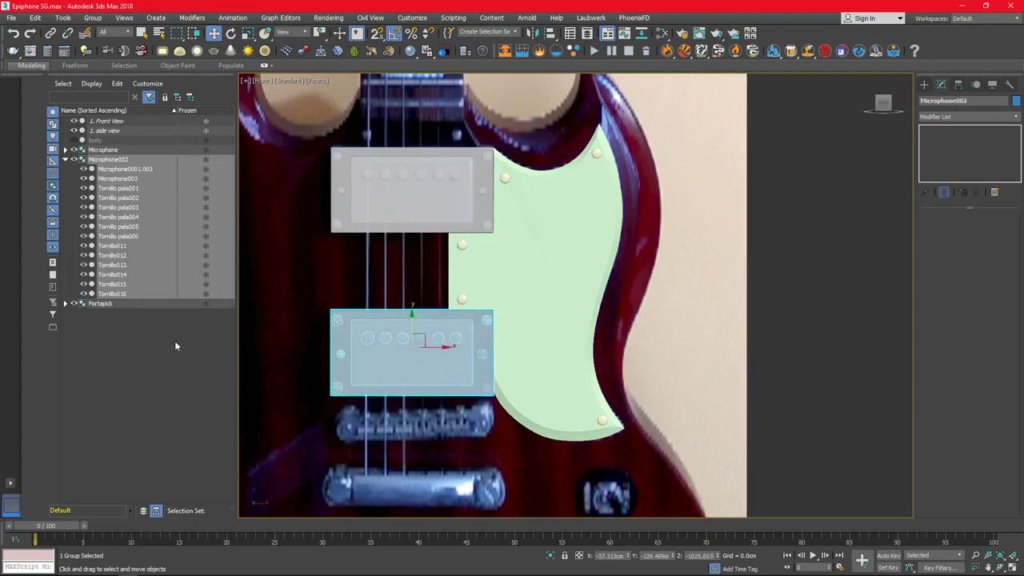
click(175, 345)
click(462, 347)
key(z)
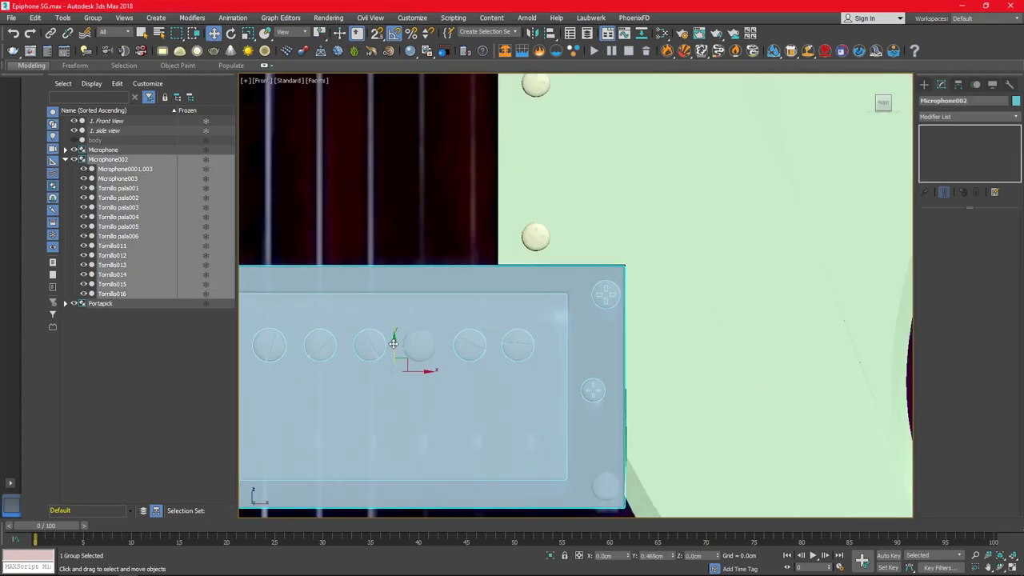
key(shift+z)
click(599, 377)
drag(599, 377, 430, 270)
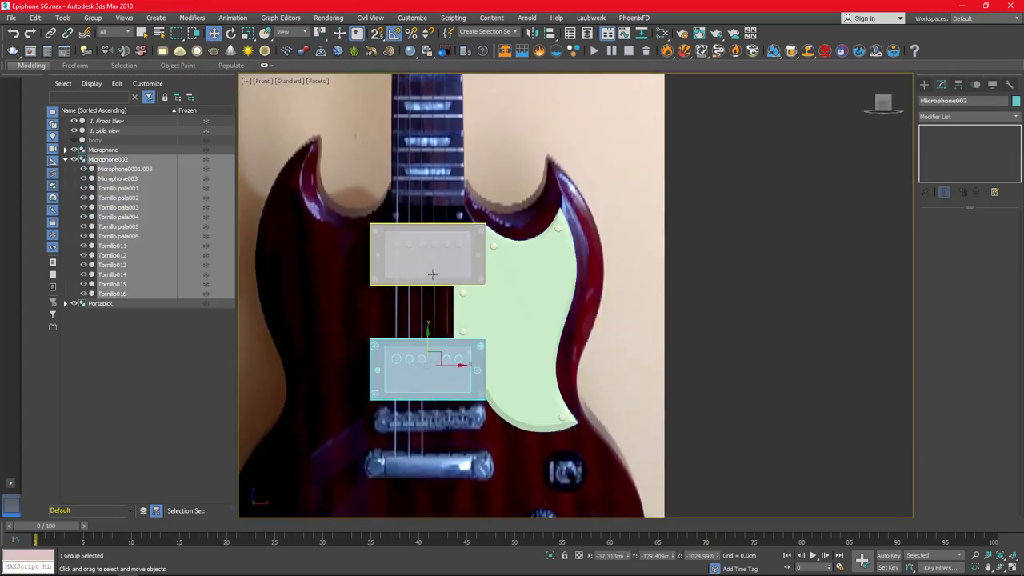
click(614, 275)
key(alt+w)
key(alt+w)
alt+middle_drag(480, 320, 560, 304)
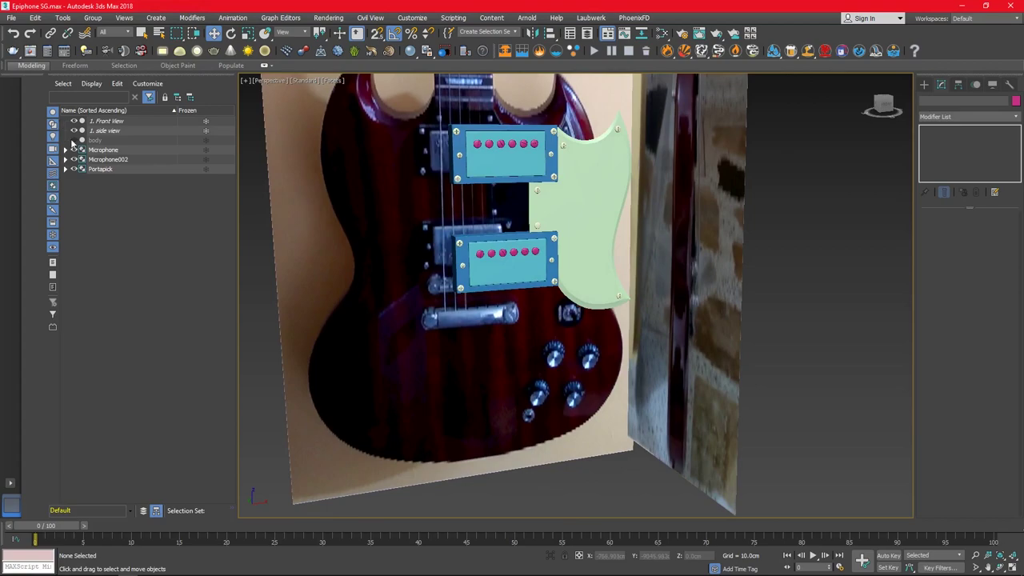
- Hide the guitar body and both pickup groups, Microphone and Microphone002, in the front view
click(74, 141)
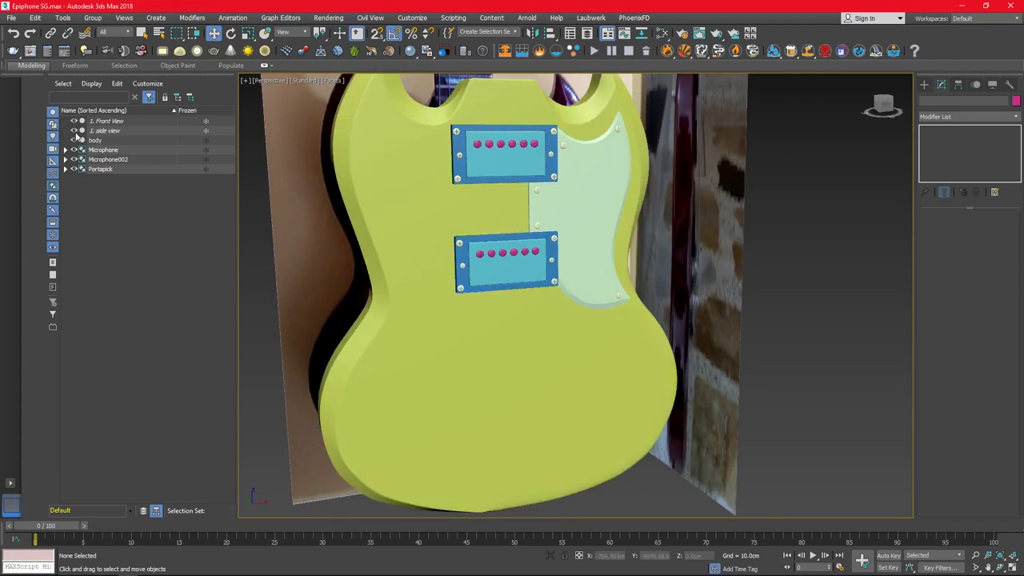
click(74, 141)
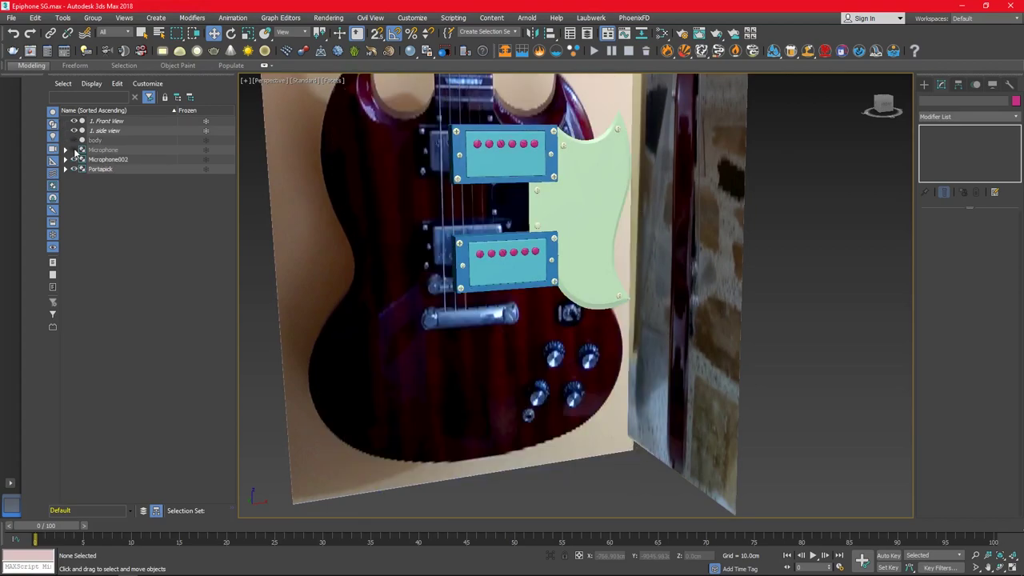
click(102, 150)
click(120, 294)
click(103, 150)
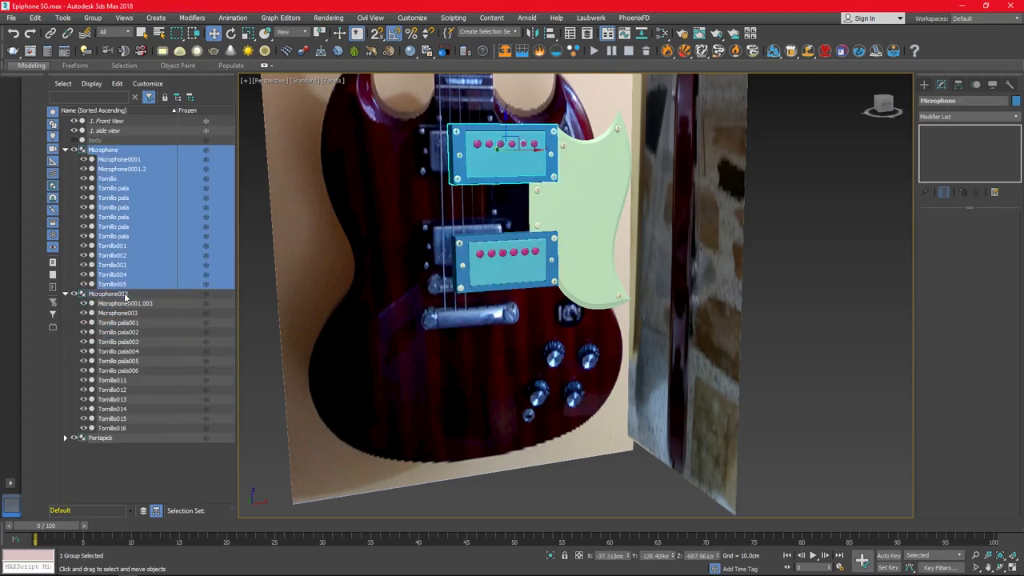
click(74, 150)
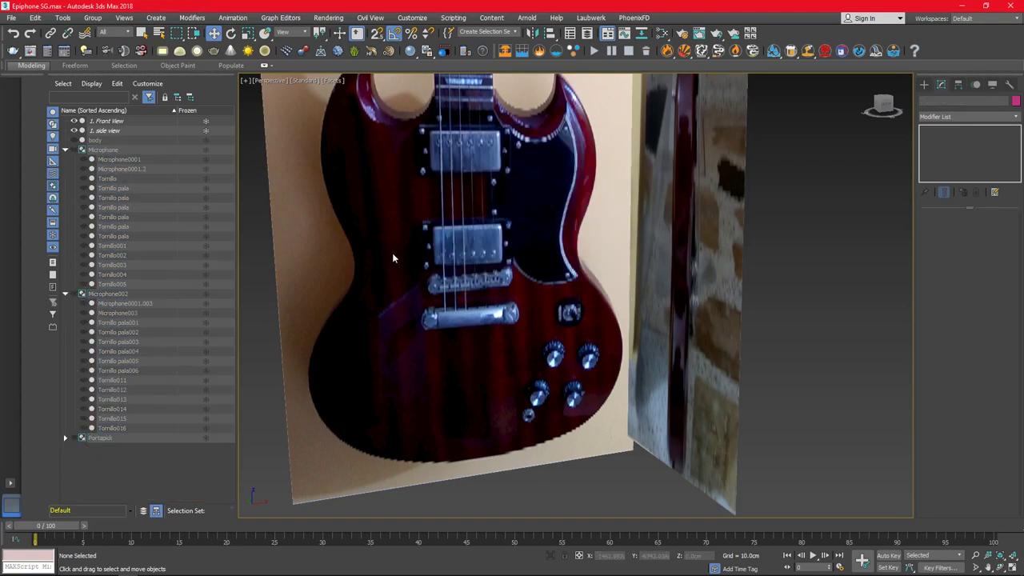
key(f)
scroll(534, 336, up, 3)
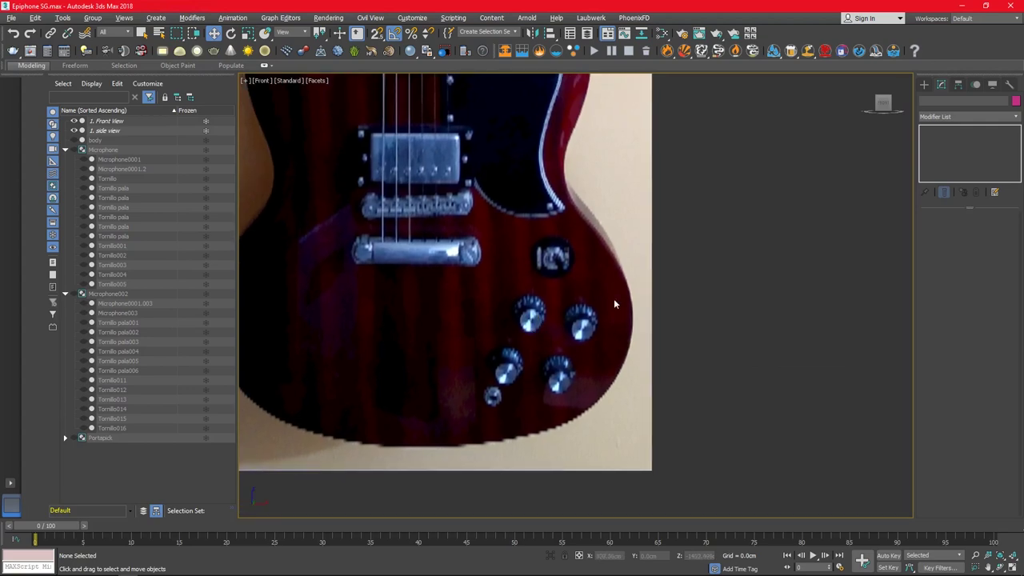
click(924, 84)
- Draw a cylinder over the upper-left control knob of the reference photo
click(968, 115)
click(948, 128)
click(947, 172)
scroll(533, 310, up, 3)
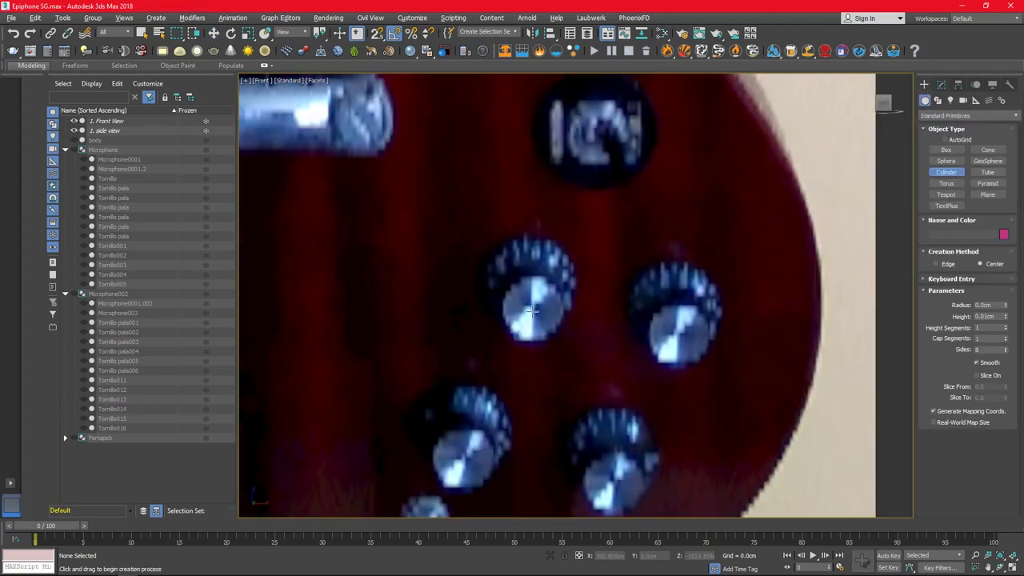
drag(532, 311, 573, 304)
key(alt+w)
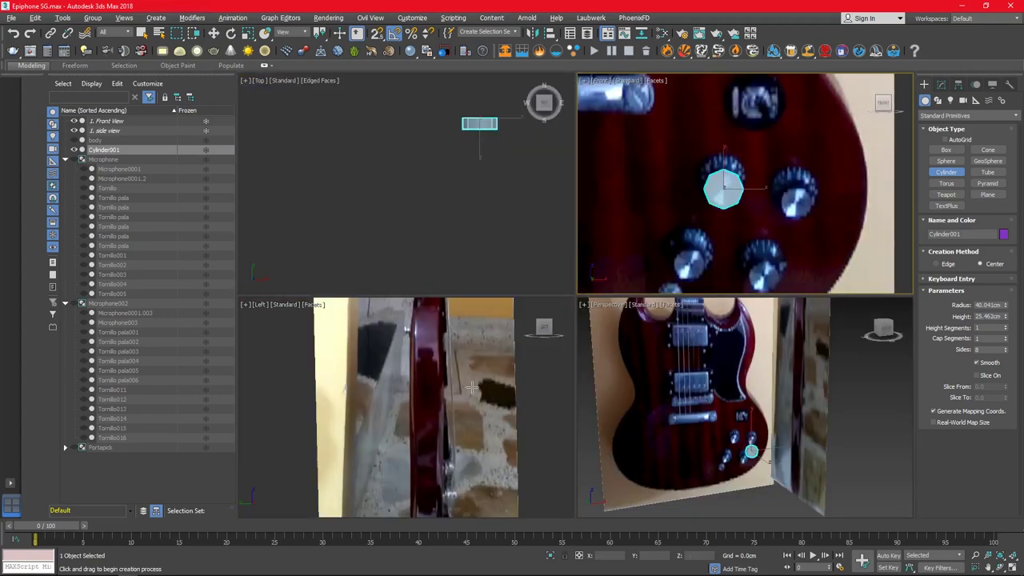
scroll(408, 417, up, 2)
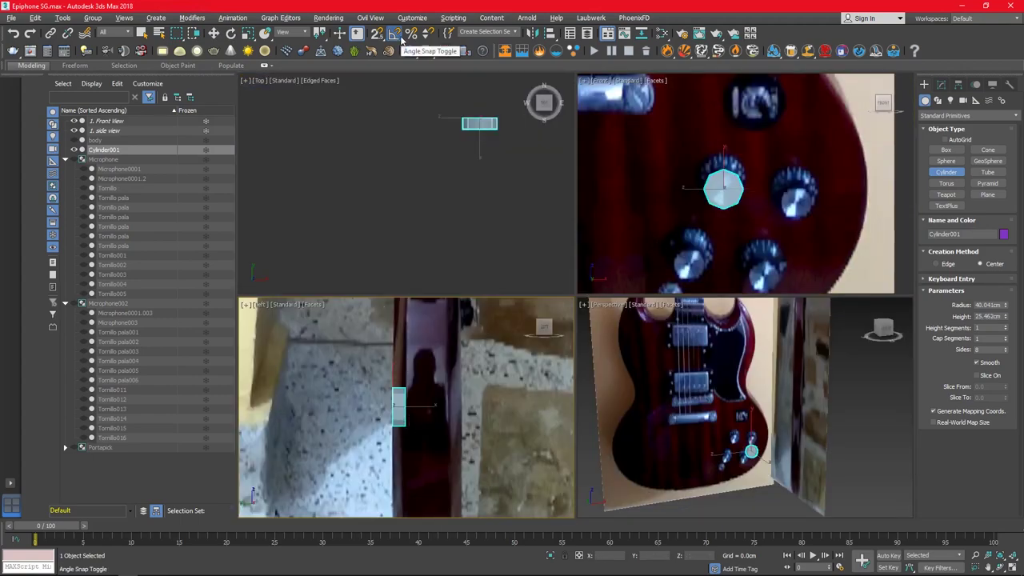
click(764, 414)
key(alt+w)
- Convert Cylinder001 to Editable Poly, unhide the body, and align the cylinder against it
right_click(584, 408)
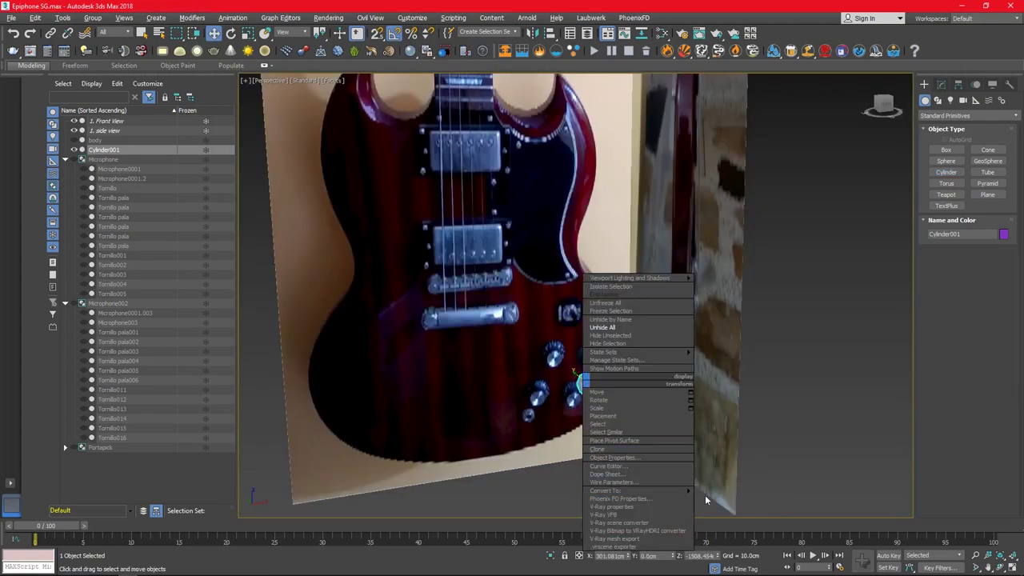
click(705, 495)
click(73, 140)
key(alt+a)
click(582, 300)
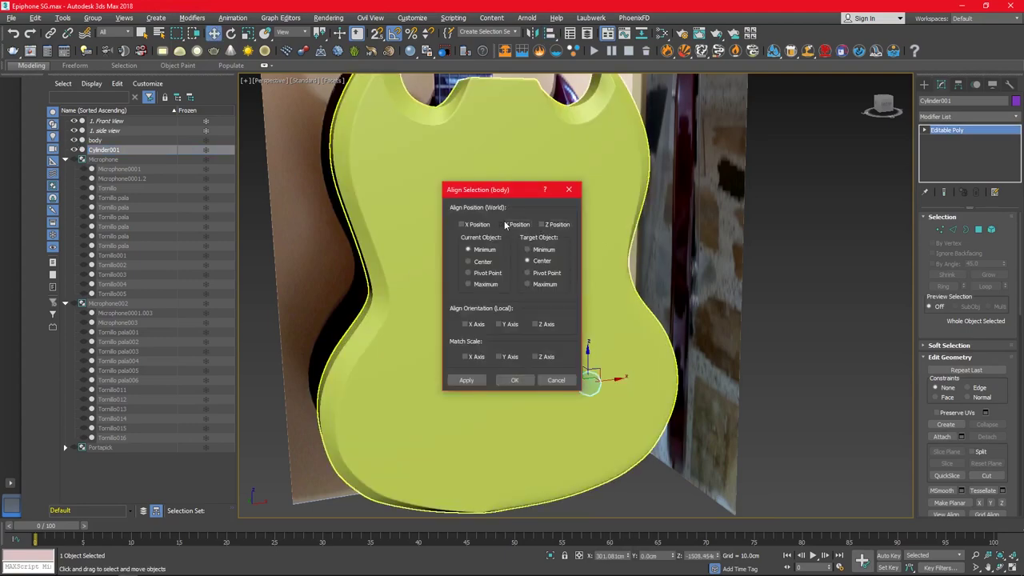
alt+middle_drag(604, 406, 606, 388)
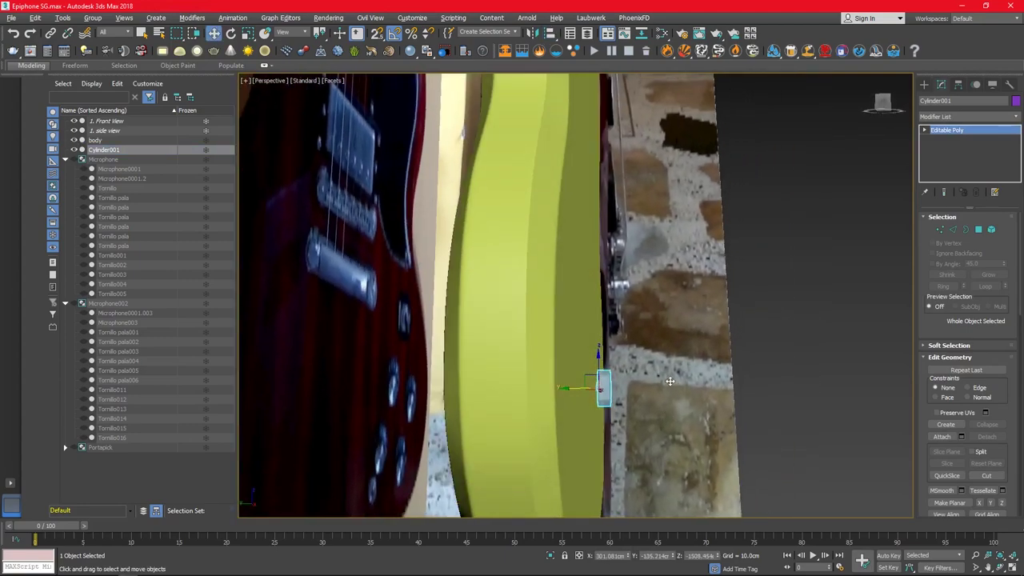
scroll(613, 393, down, 3)
key(l)
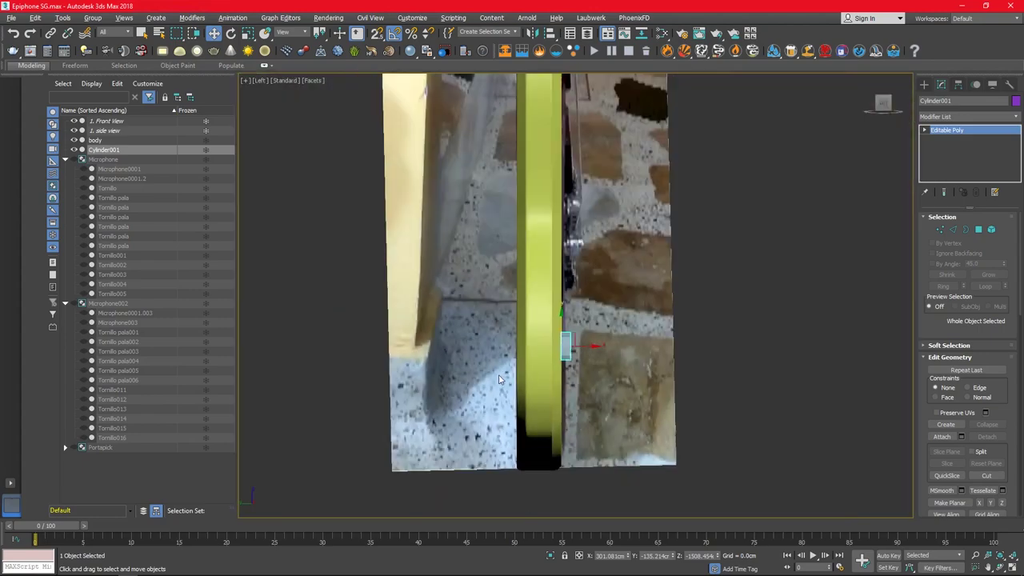
scroll(531, 345, down, 3)
scroll(531, 345, up, 4)
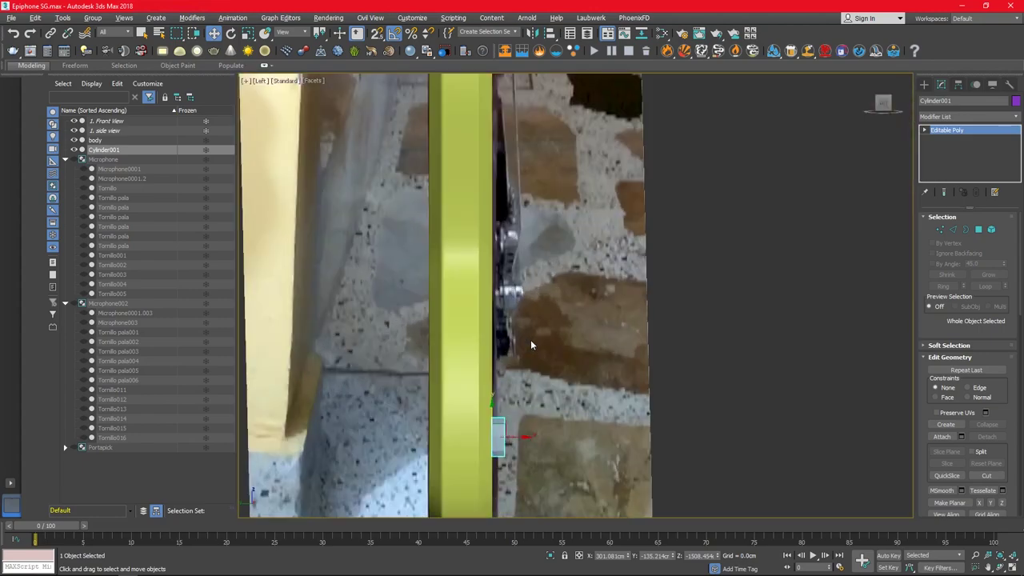
click(976, 232)
- Hide the body, scale up the cylinder's front face and extrude it 30.446 cm
key(p)
scroll(622, 394, up, 3)
alt+middle_drag(623, 394, 480, 394)
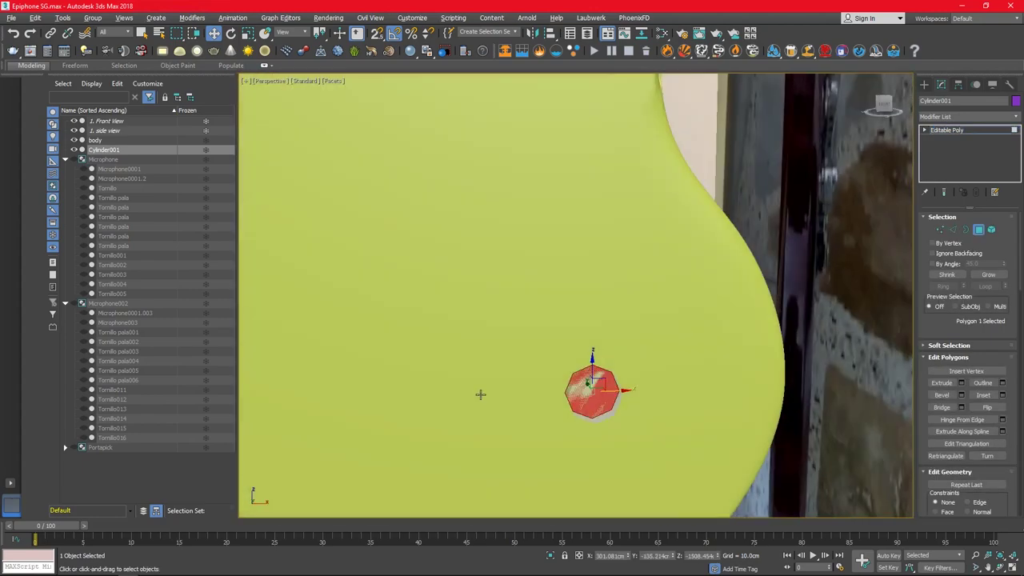
click(74, 140)
key(alt+w)
key(alt+w)
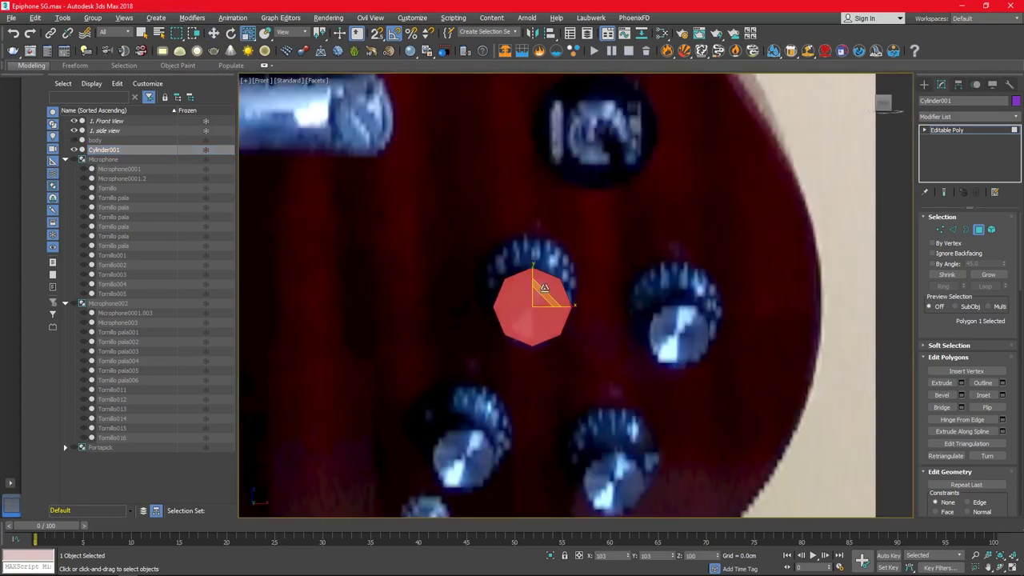
drag(545, 288, 571, 277)
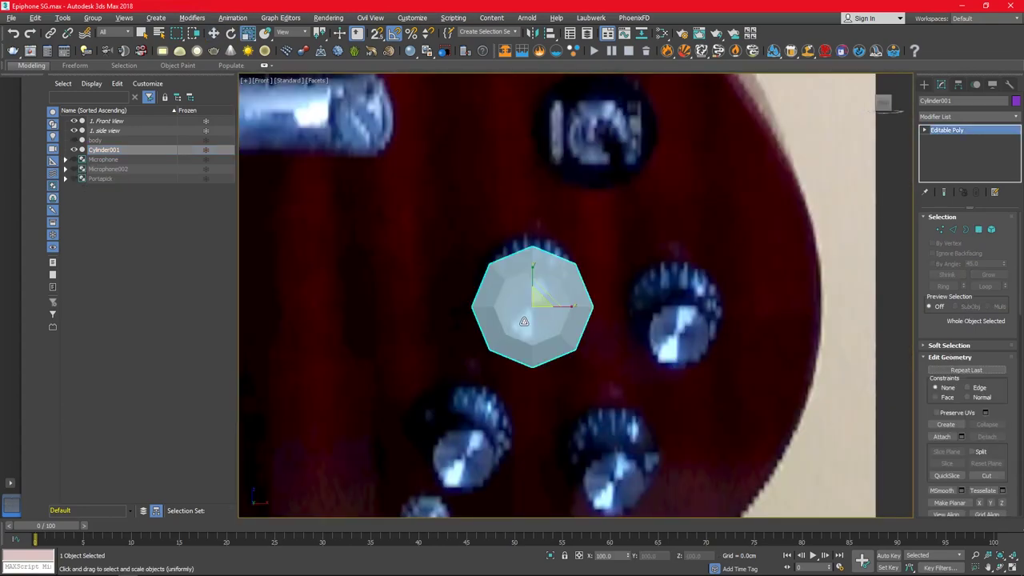
key(alt+w)
key(alt+w)
key(w)
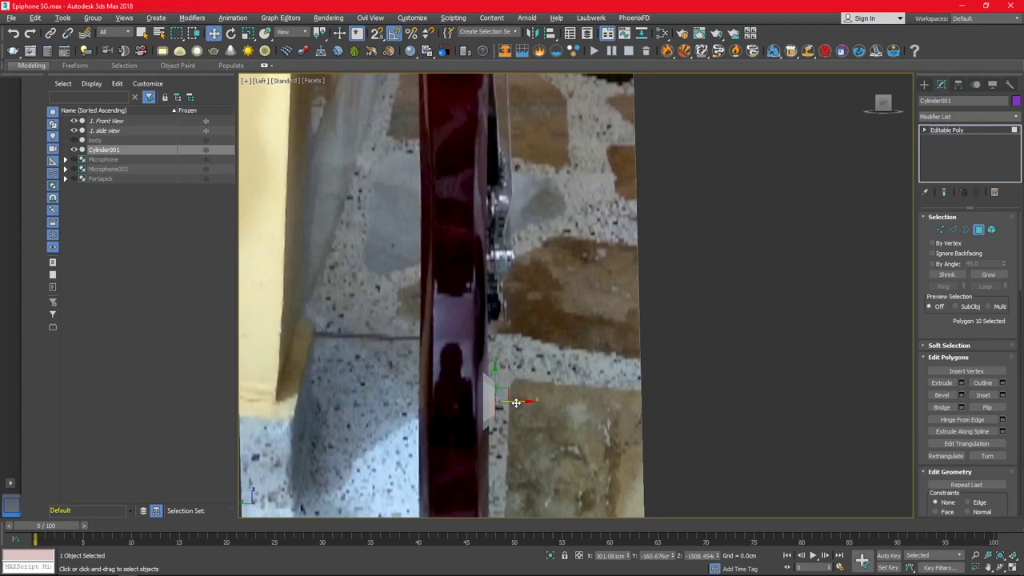
click(963, 383)
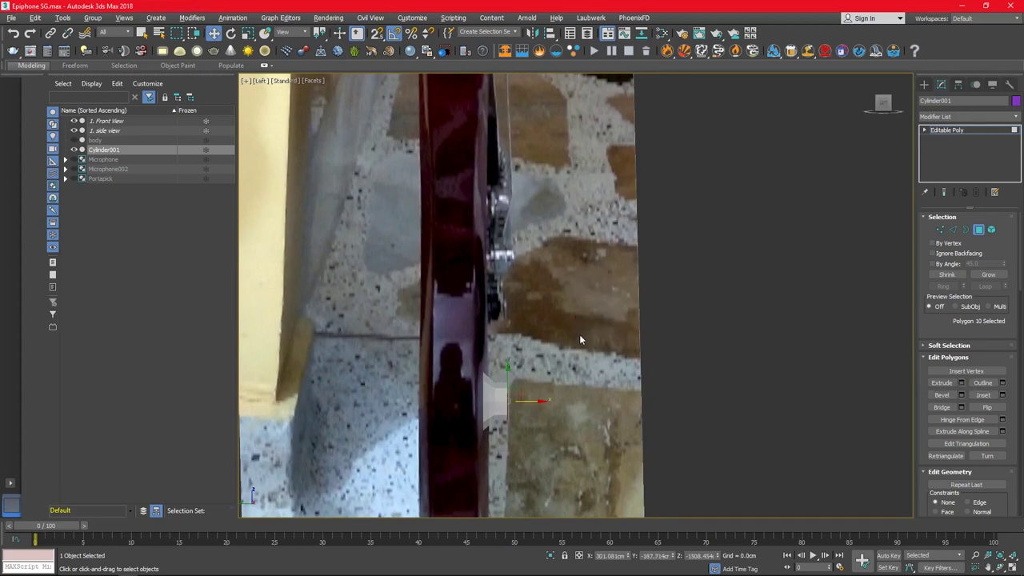
- Switch to Edge mode and select an edge ring on the knob's top
key(2)
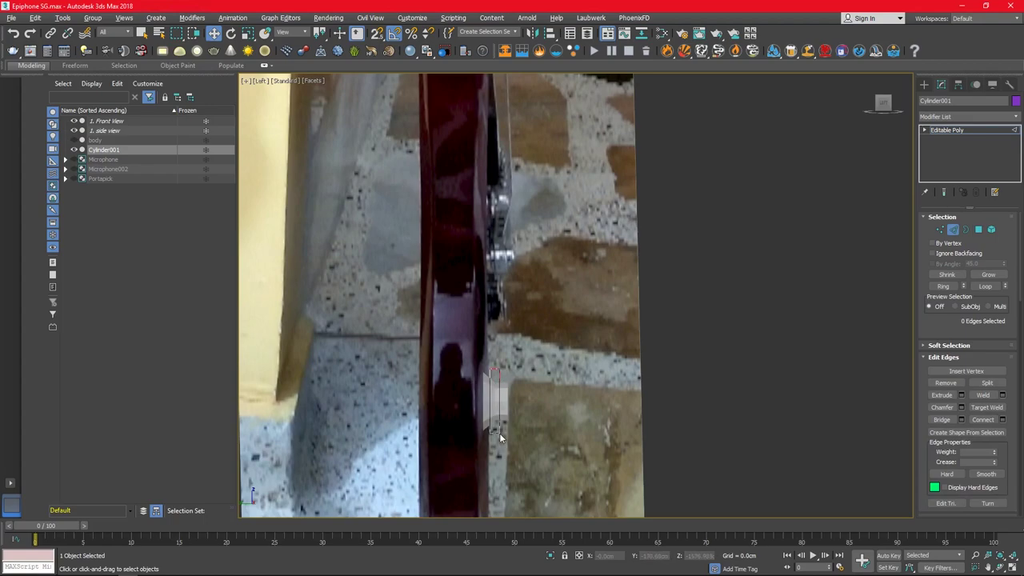
key(alt+w)
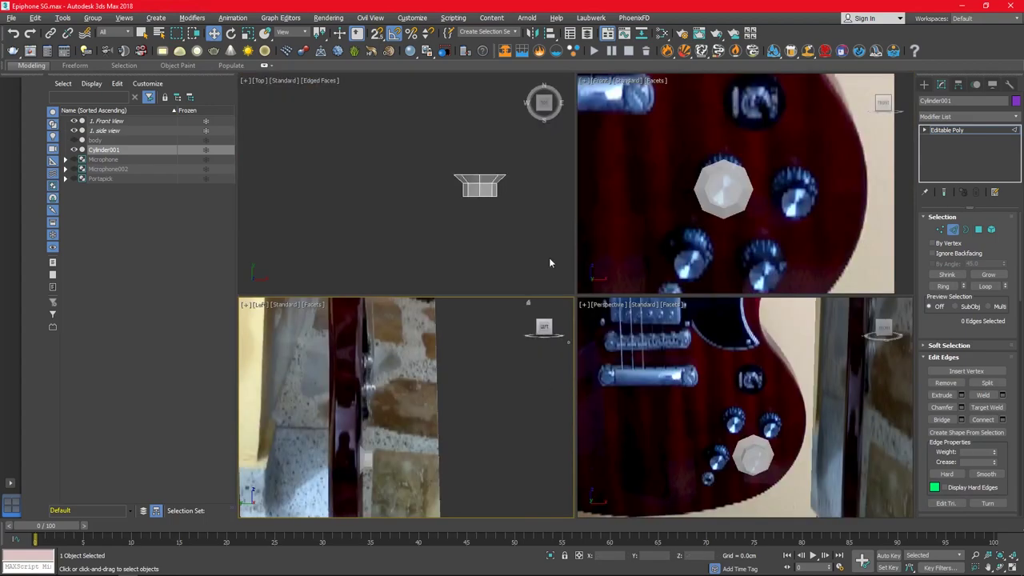
key(alt+w)
mouse_move(743, 449)
alt+middle_down()
mouse_move(617, 434)
mouse_move(633, 421)
alt+middle_up()
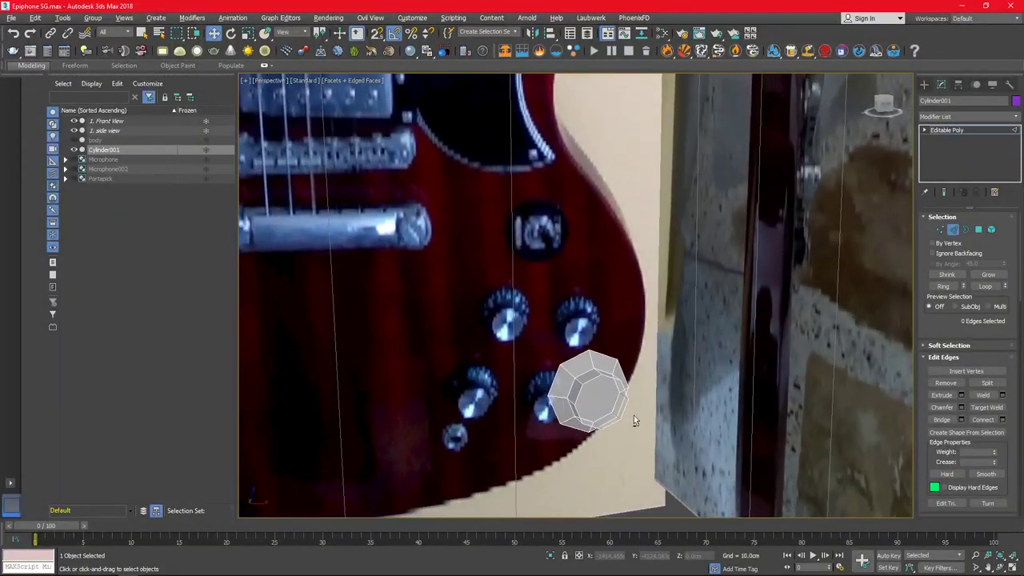
click(586, 370)
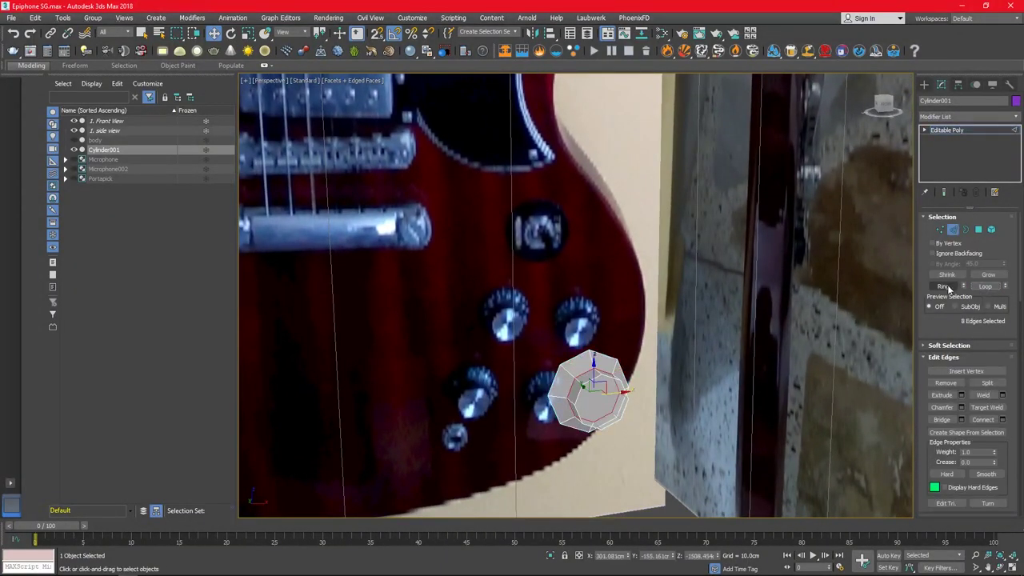
- Add a TurboSmooth modifier to the knob and display shaded faces without edges
click(976, 121)
click(976, 122)
click(976, 121)
text(TurboSmooth)
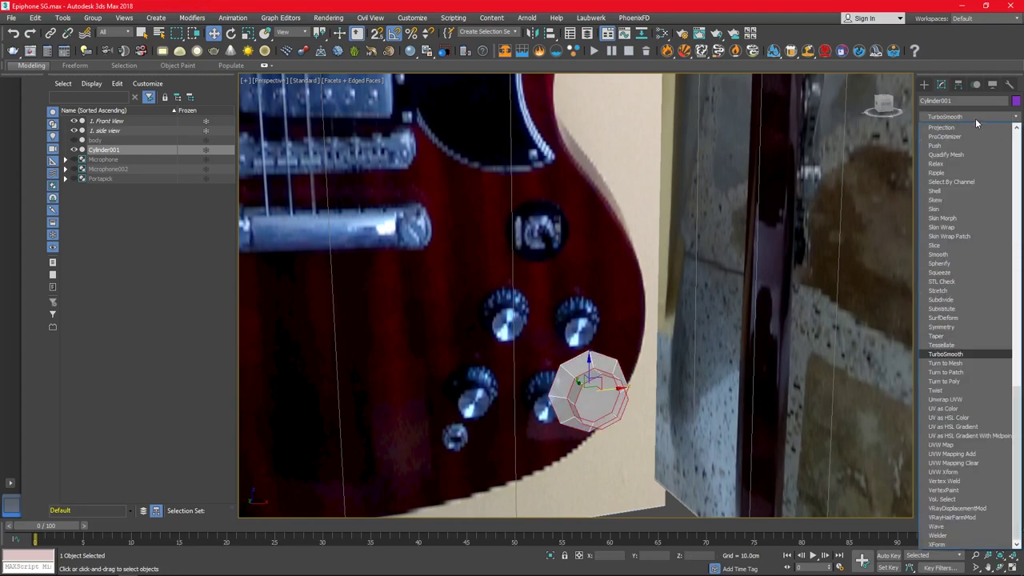
key(Return)
key(F4)
alt+middle_drag(695, 275, 1009, 163)
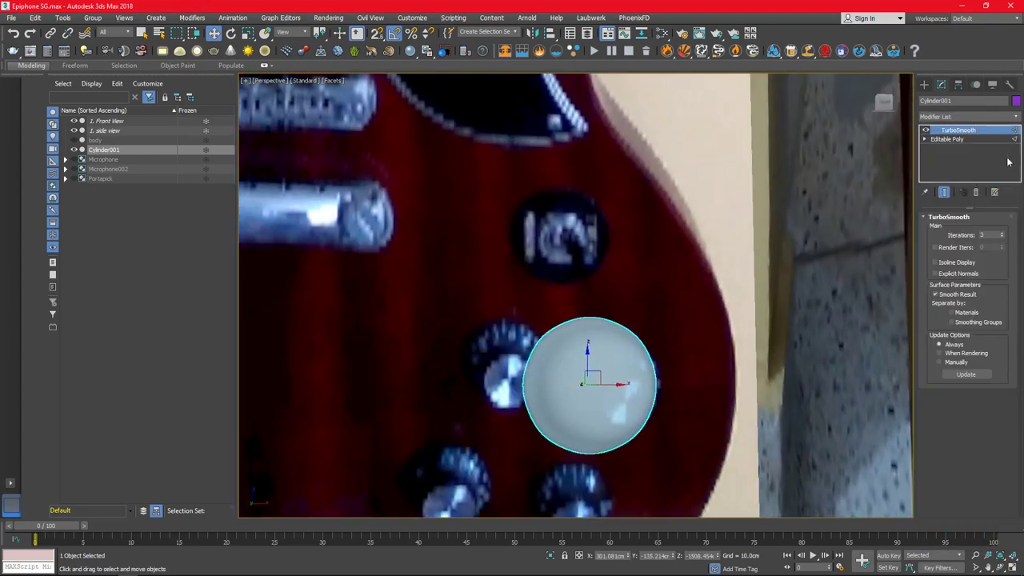
- Chamfer the selected knob edges at the Editable Poly edge level
click(947, 139)
click(961, 407)
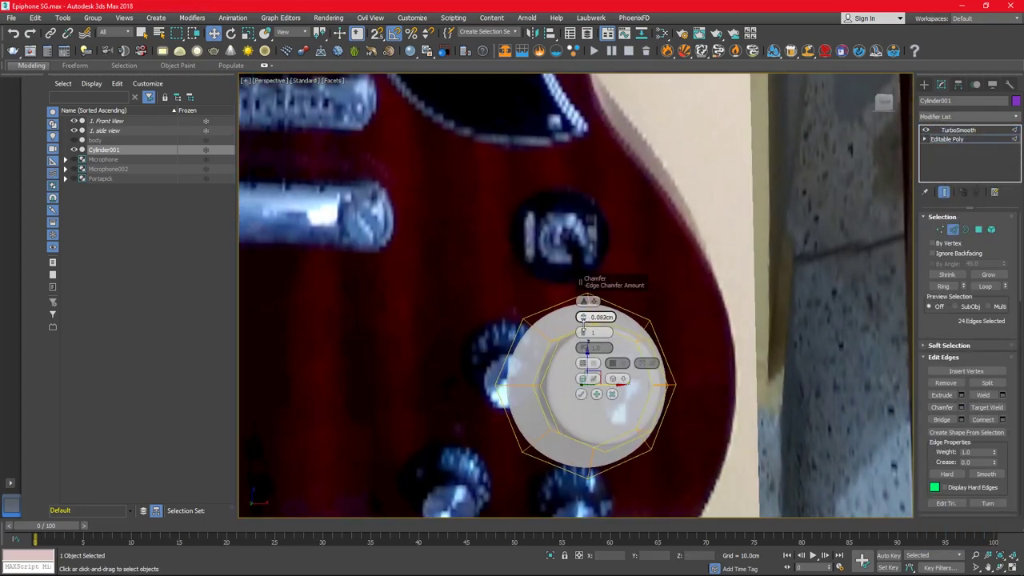
click(582, 394)
alt+middle_drag(584, 400, 501, 412)
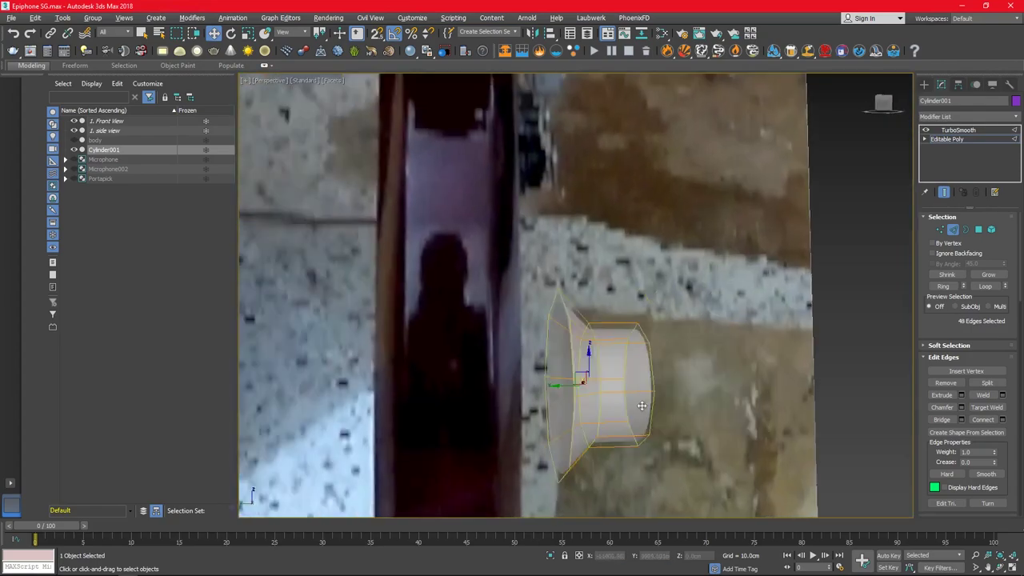
key(alt+w)
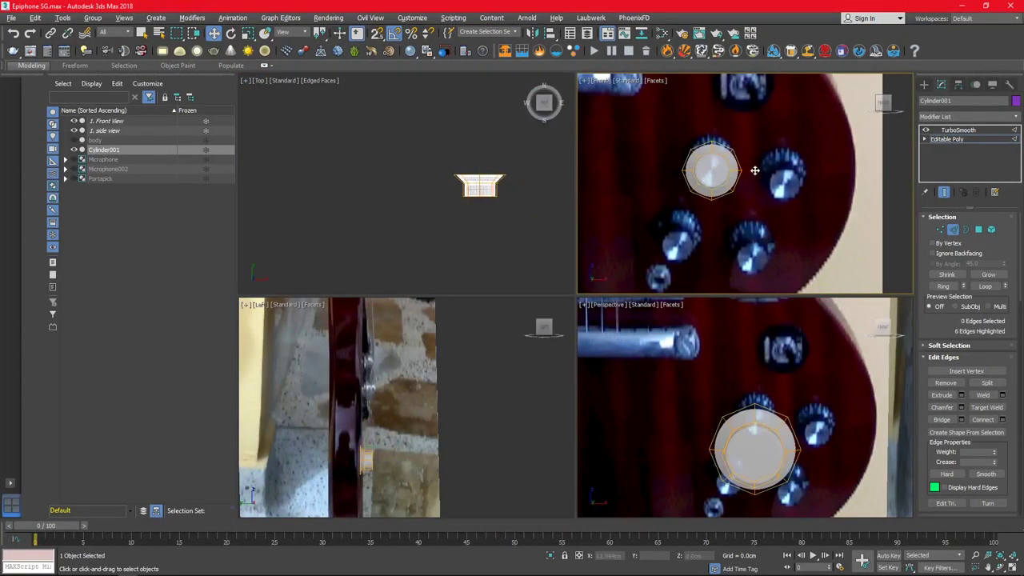
click(958, 129)
- Clone the knob as instances Cylinder002–004 over the other three knobs and nudge all four into place
mouse_move(716, 166)
shift+mouse_down()
mouse_move(794, 174)
mouse_move(681, 229)
shift+mouse_up()
key(Escape)
key(Return)
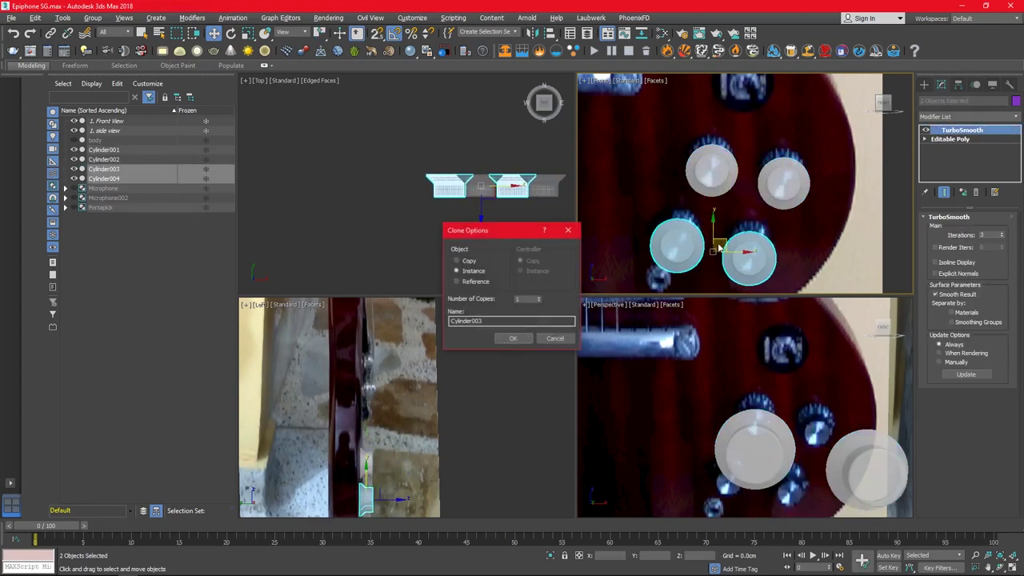
key(Return)
key(ctrl+a)
drag(733, 203, 740, 194)
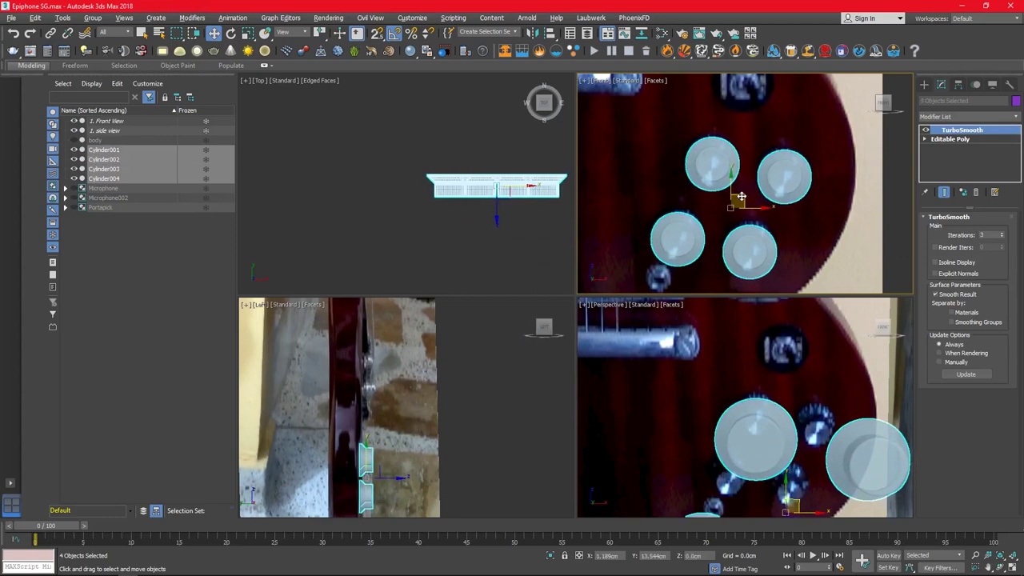
middle_drag(769, 293, 784, 249)
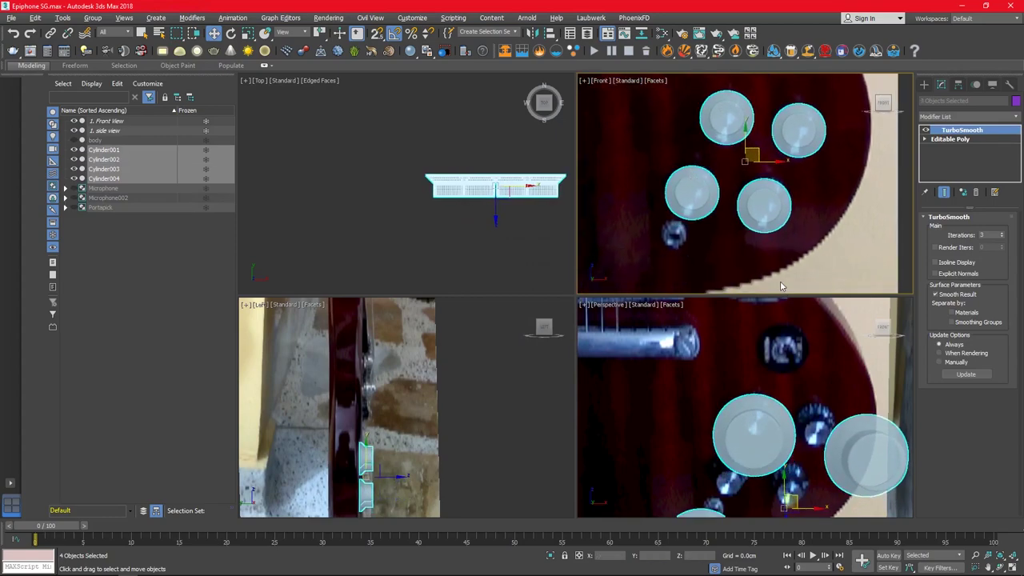
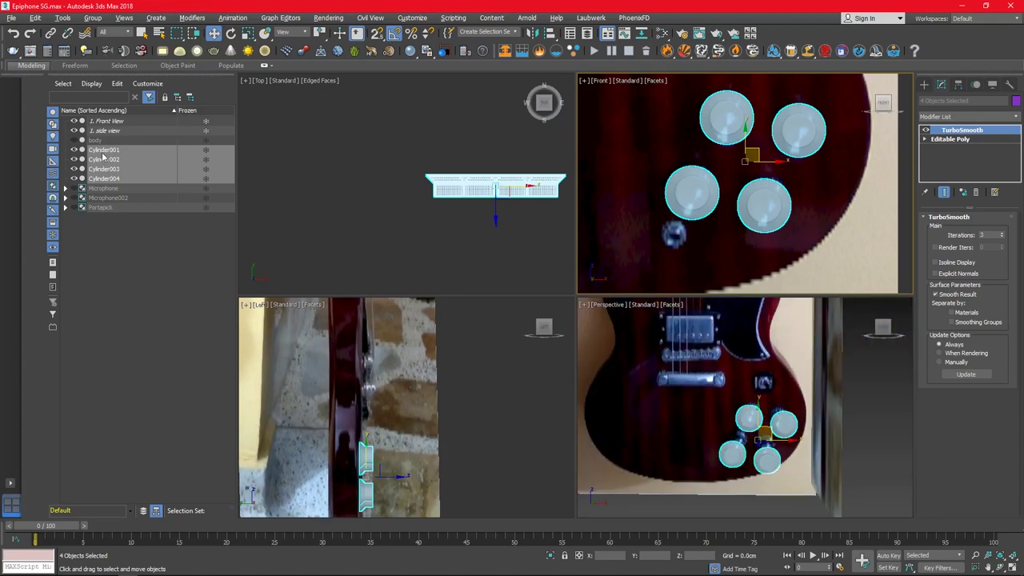
- Group the four knob cylinders as 'Volume and tone resin'
key(alt+g)
key(Return)
text(Volume and tone res)
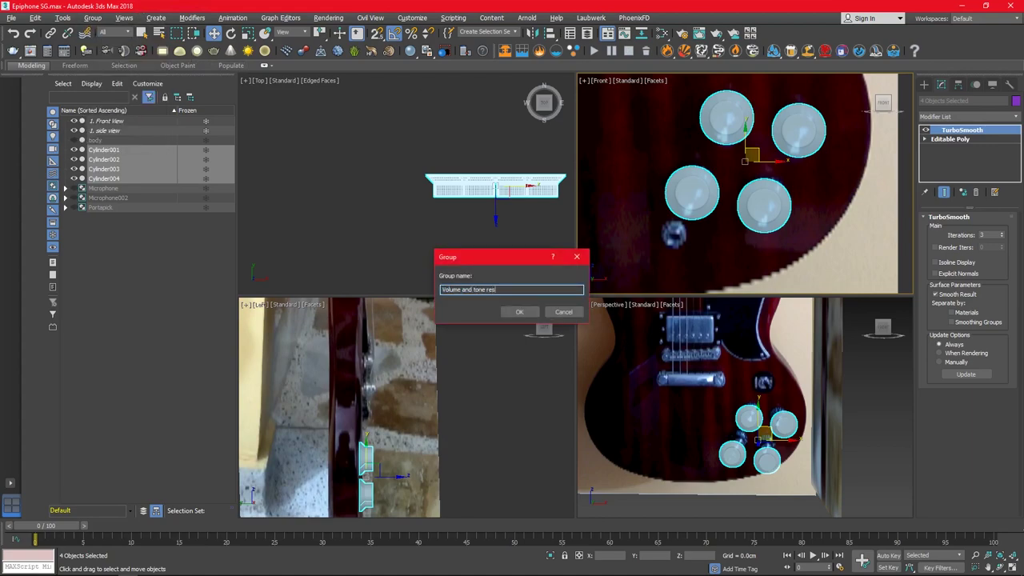
text(in)
key(Return)
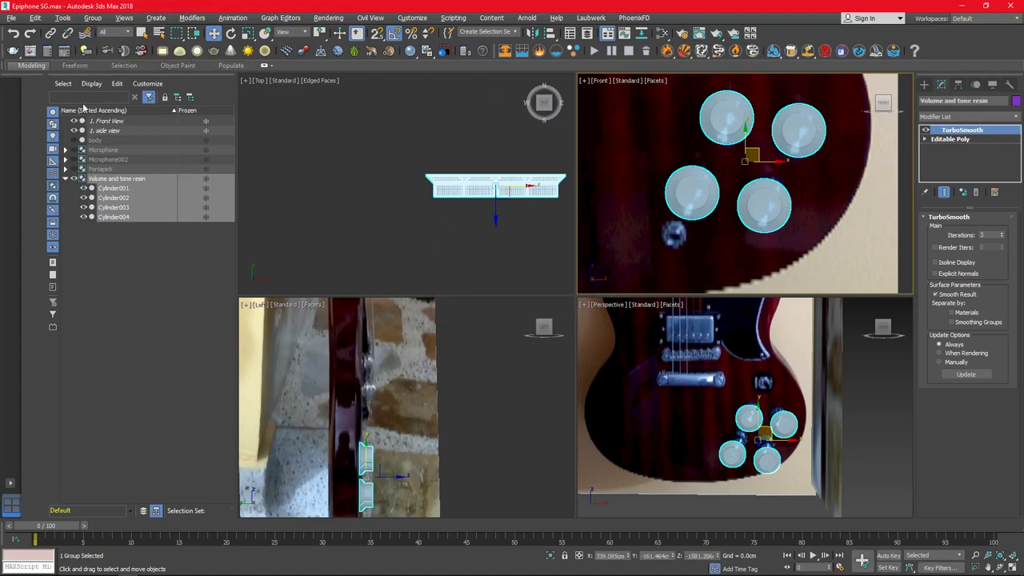
- Unhide all hidden objects and deselect the knob cylinders
key(alt+q)
right_click(730, 400)
click(768, 448)
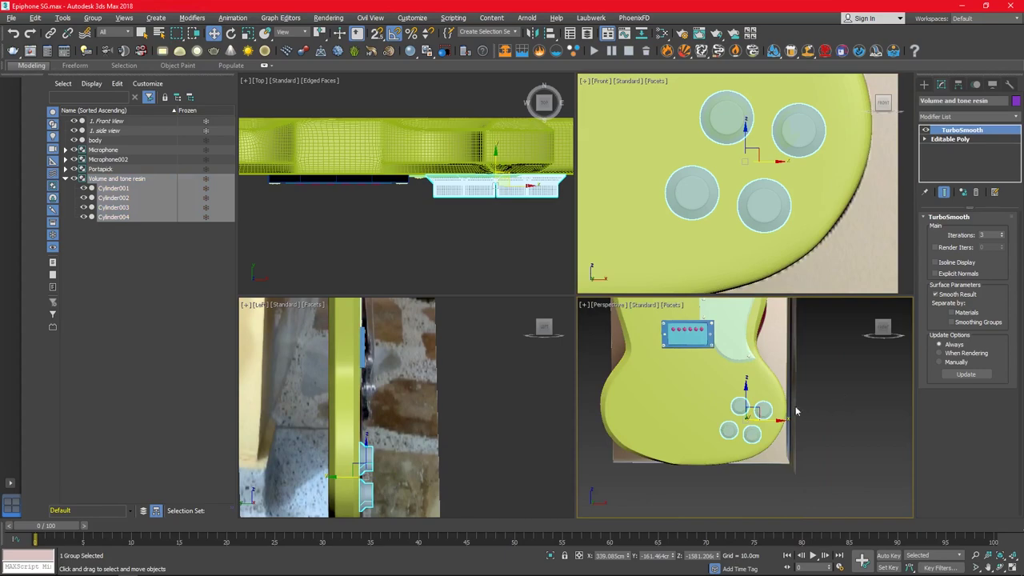
click(842, 417)
scroll(716, 414, down, 3)
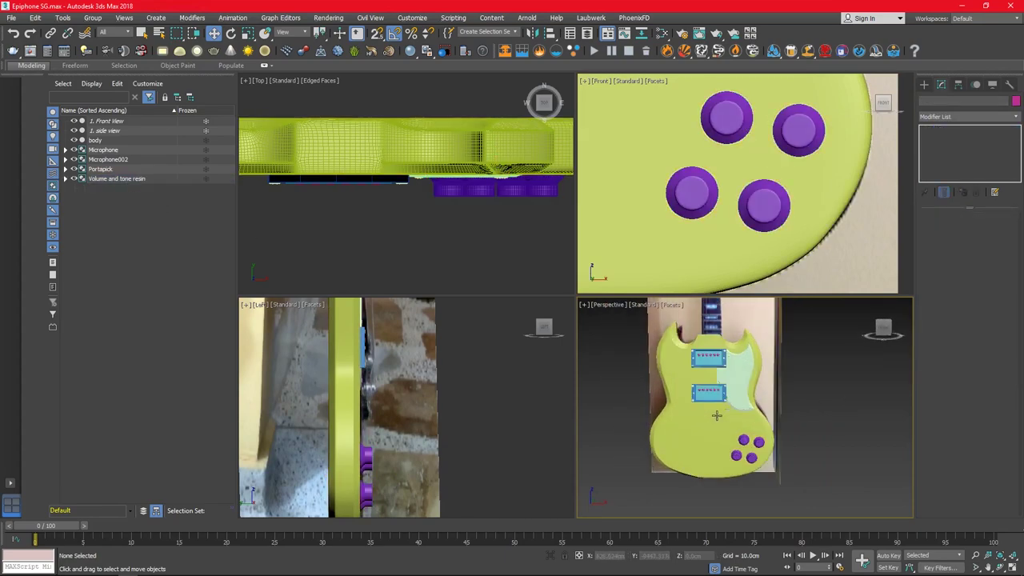
scroll(717, 414, up, 2)
- Isolate the 'Volume and tone resin' group, then hide it
key(ctrl+z)
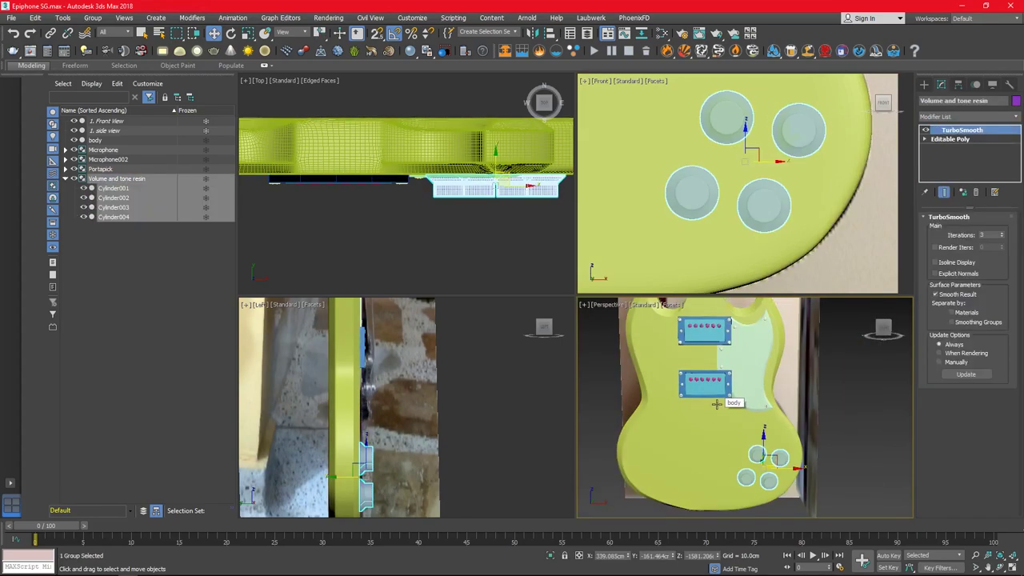
key(alt+q)
click(221, 251)
key(ctrl+z)
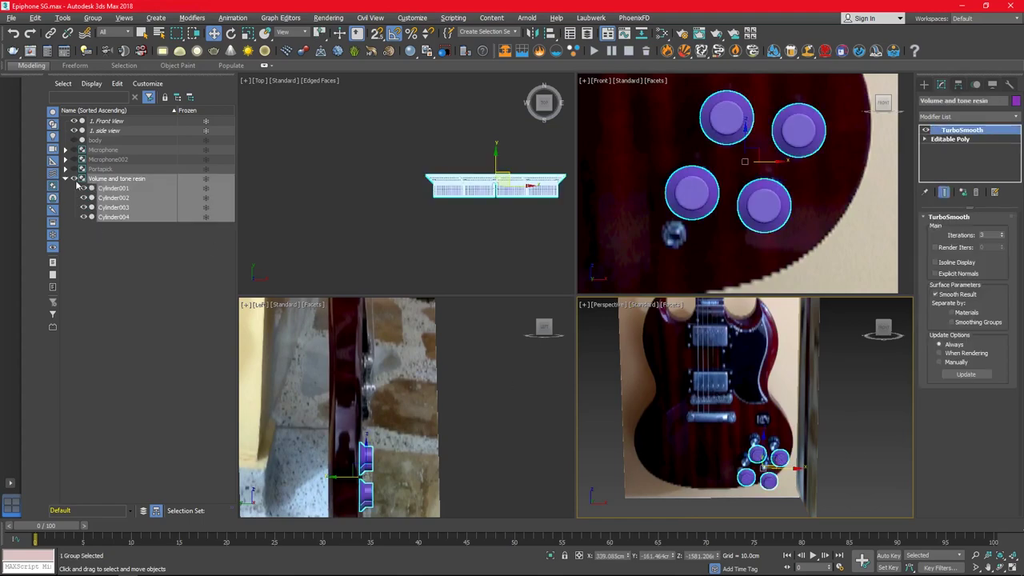
middle_drag(671, 219, 684, 195)
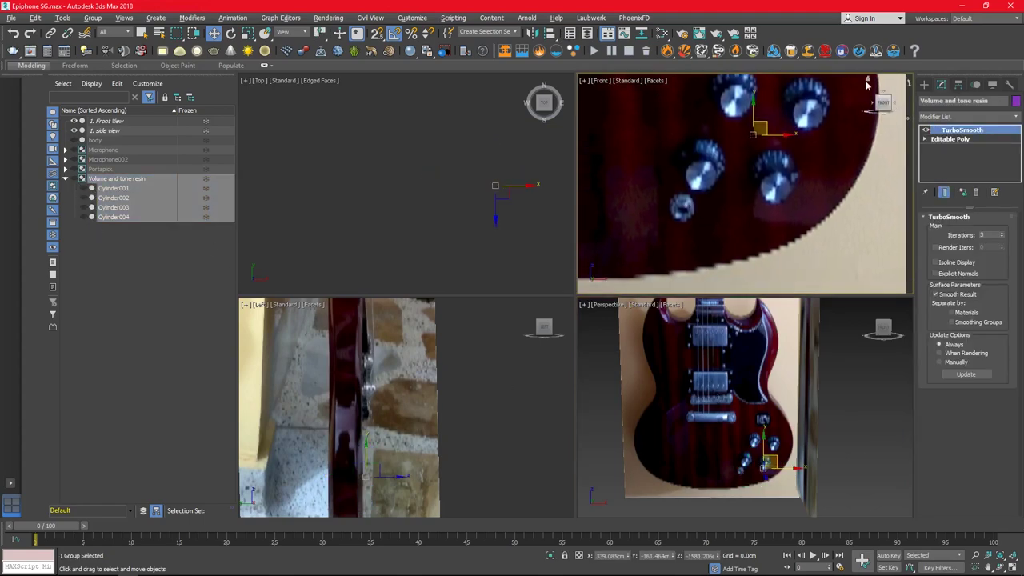
click(925, 84)
click(947, 172)
- Draw an eight-sided cylinder below the knobs and align it to the guitar body
scroll(680, 201, up, 4)
drag(681, 201, 709, 188)
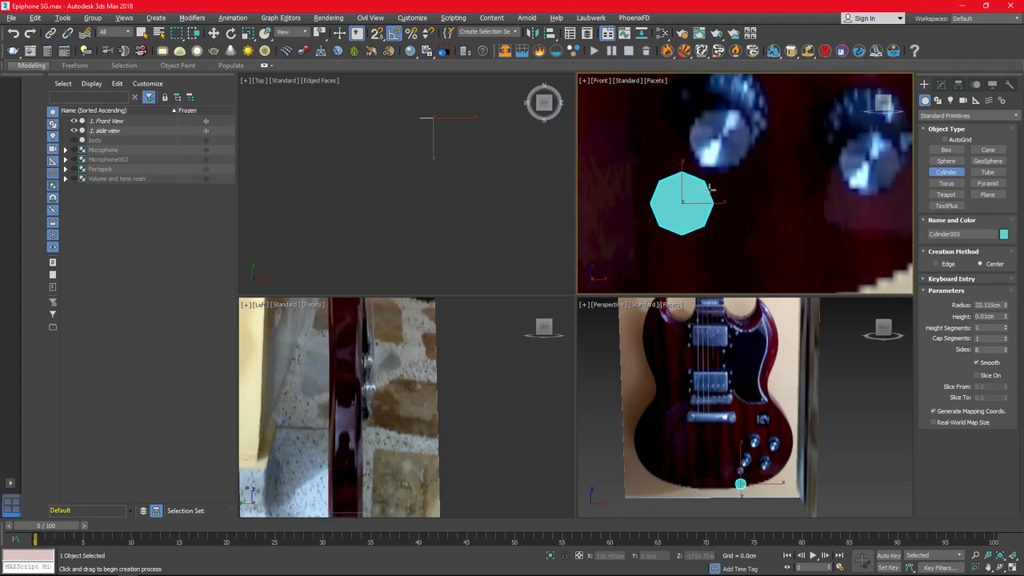
click(710, 187)
click(74, 140)
key(alt+a)
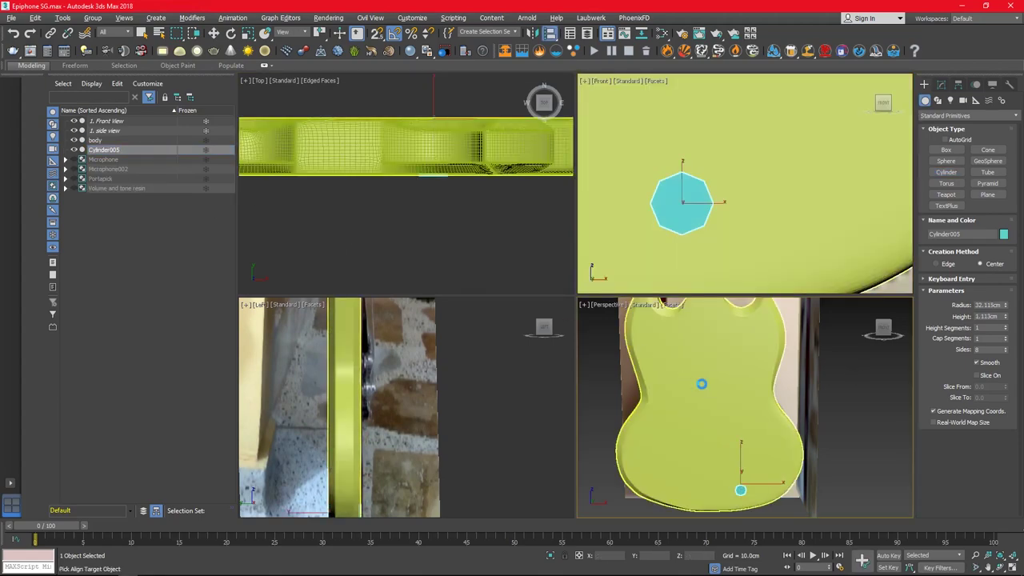
click(701, 384)
click(514, 378)
click(74, 140)
- Convert Cylinder005 to an Editable Poly at polygon level
scroll(740, 480, up, 2)
scroll(732, 456, up, 3)
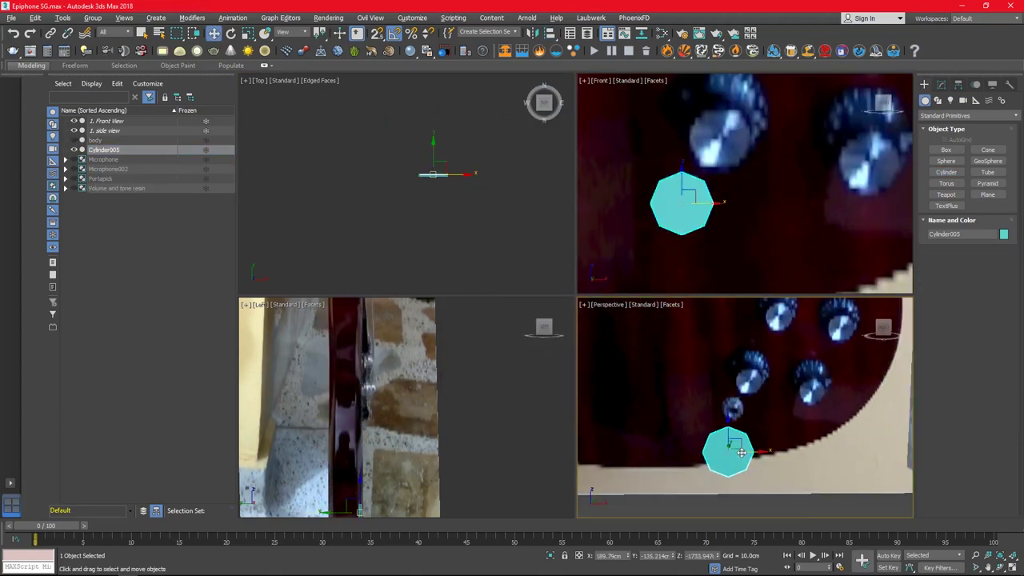
mouse_move(768, 448)
alt+middle_down()
mouse_move(845, 443)
mouse_move(652, 448)
mouse_move(761, 465)
mouse_move(737, 440)
alt+middle_up()
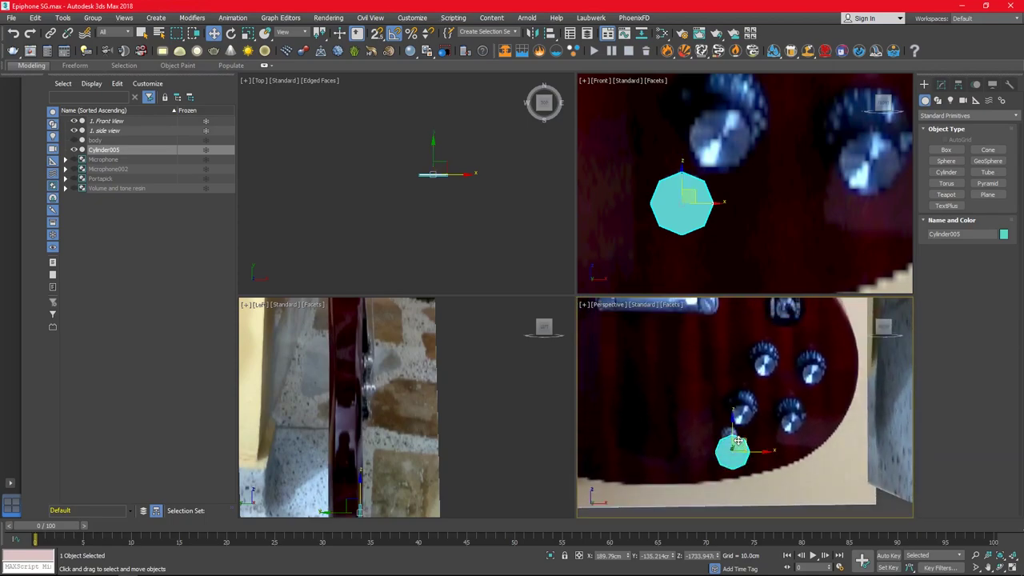
right_click(737, 441)
click(768, 544)
key(alt+w)
- Inset Cylinder005's front polygon
key(4)
click(555, 397)
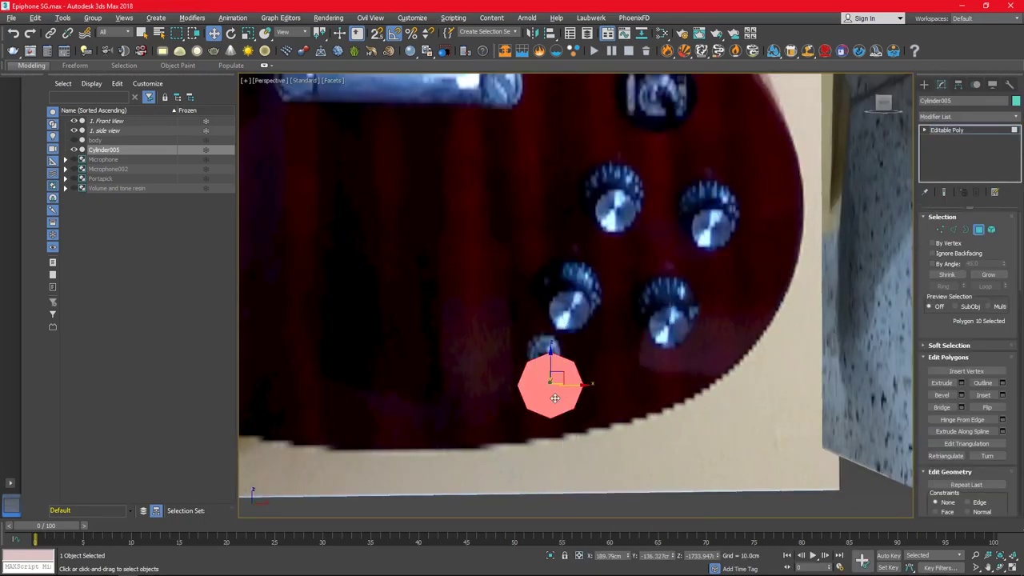
key(f)
click(1002, 396)
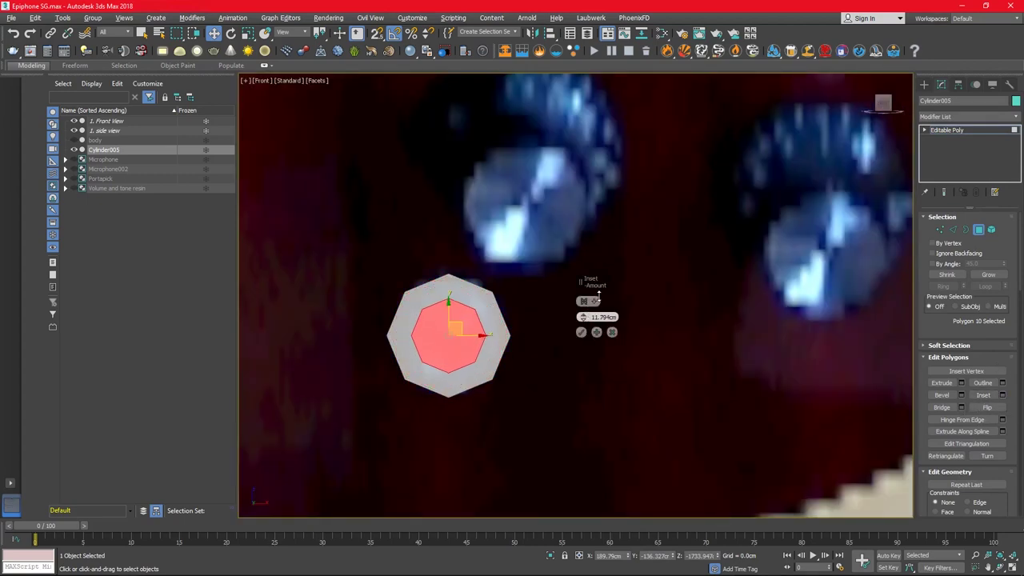
- Extrude the inset face outward about 15.7 cm into a stem
key(alt+w)
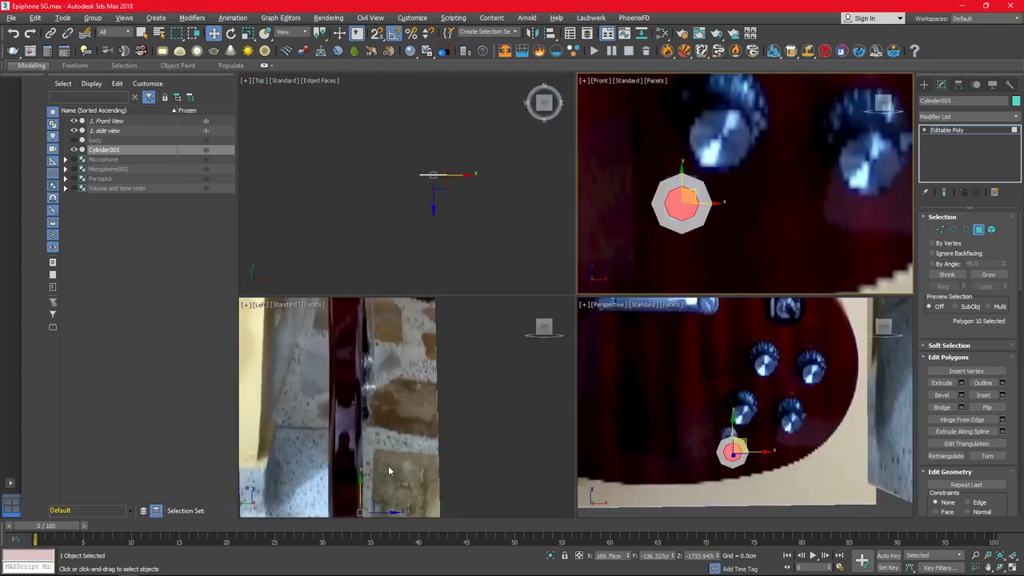
click(389, 470)
key(alt+w)
scroll(517, 395, down, 2)
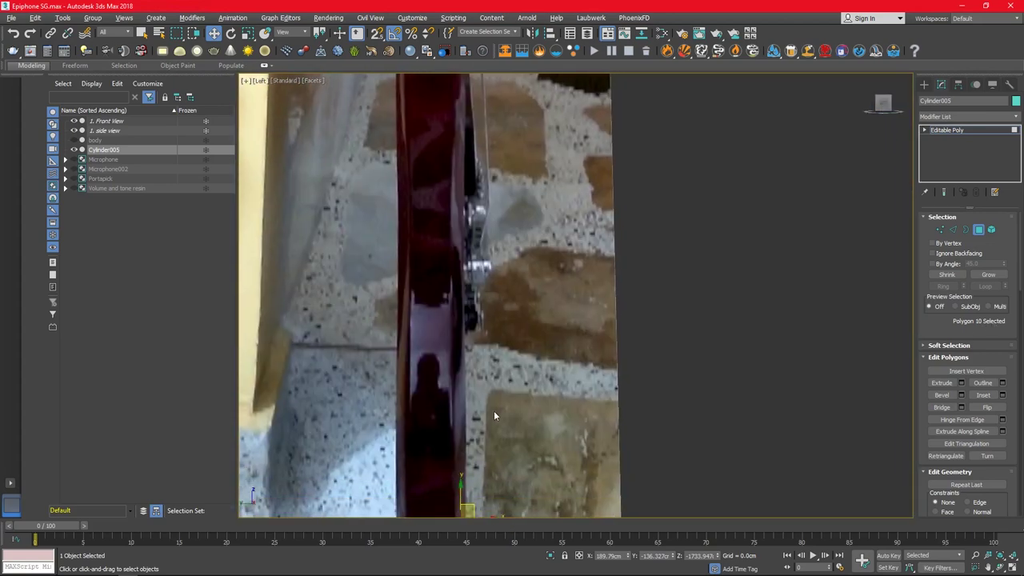
middle_drag(494, 411, 532, 250)
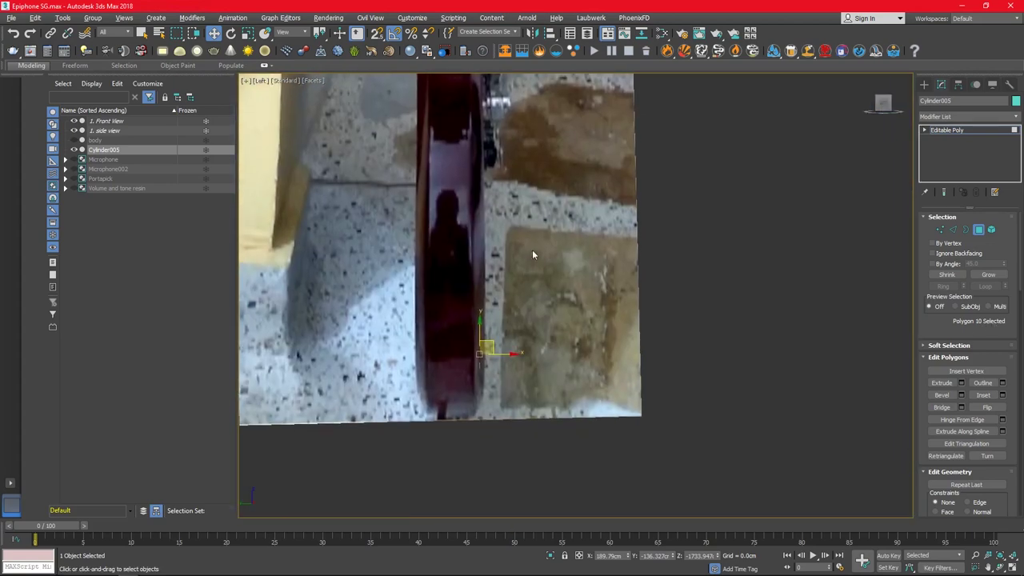
scroll(513, 340, up, 3)
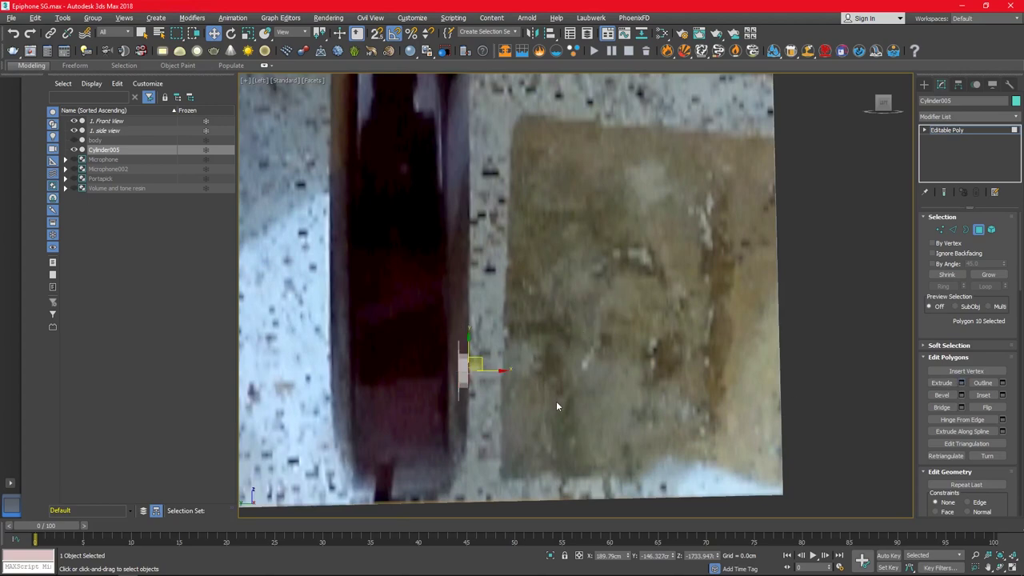
key(shift+e)
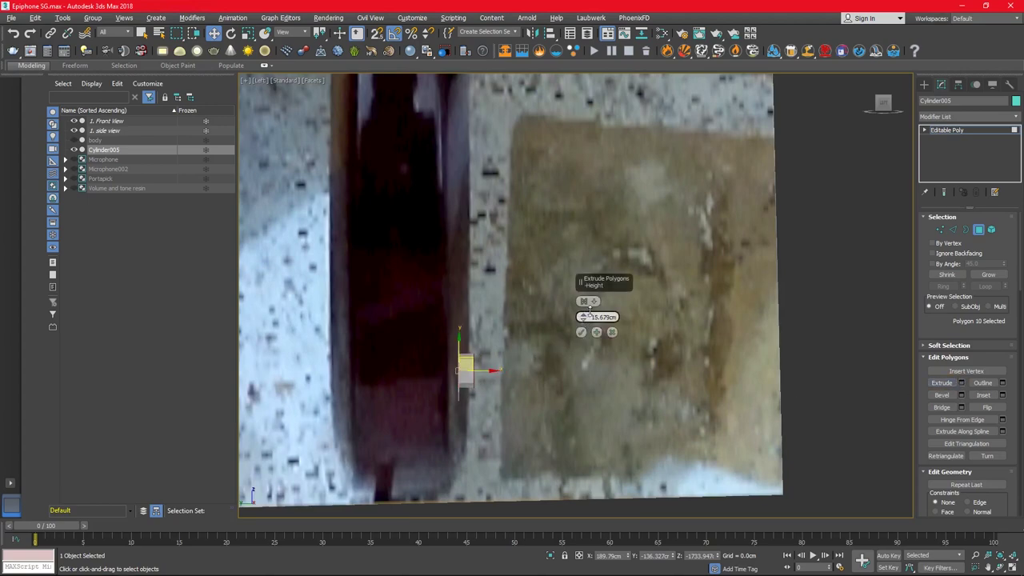
scroll(480, 344, up, 4)
- Connect six edge loops around the stem and twist them about 5 degrees
key(2)
key(F4)
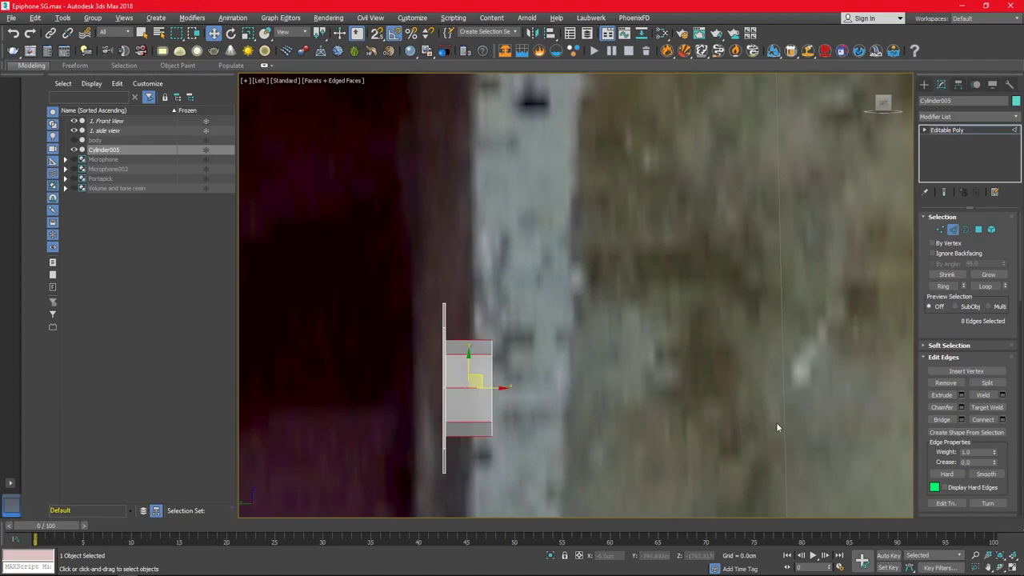
key(ctrl+shift+e)
drag(584, 303, 584, 284)
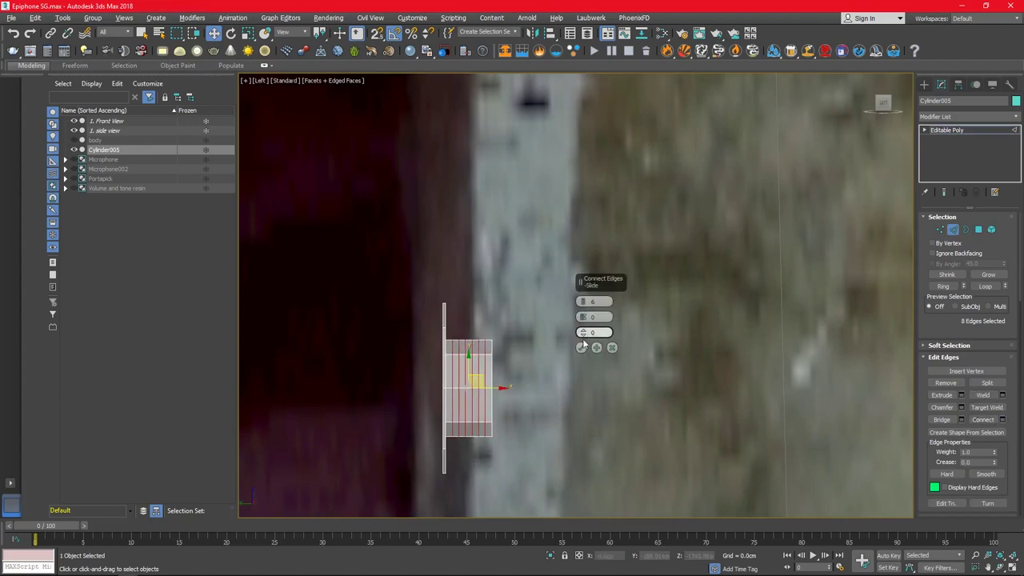
click(581, 347)
key(e)
drag(514, 377, 512, 373)
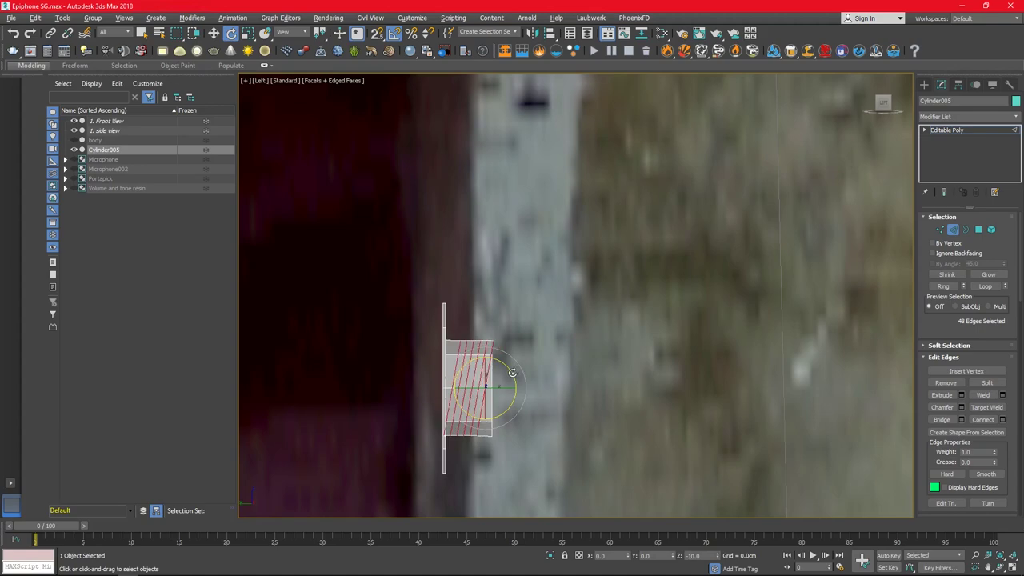
- Extrude the connected edges into thin ribs around the stem
key(alt+w)
key(z)
click(962, 395)
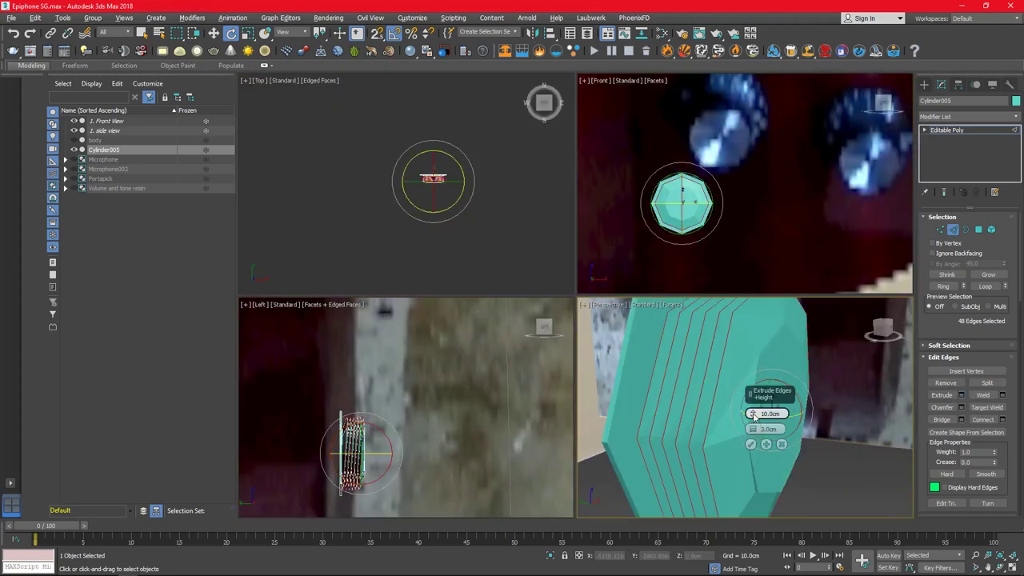
drag(753, 415, 752, 432)
click(750, 444)
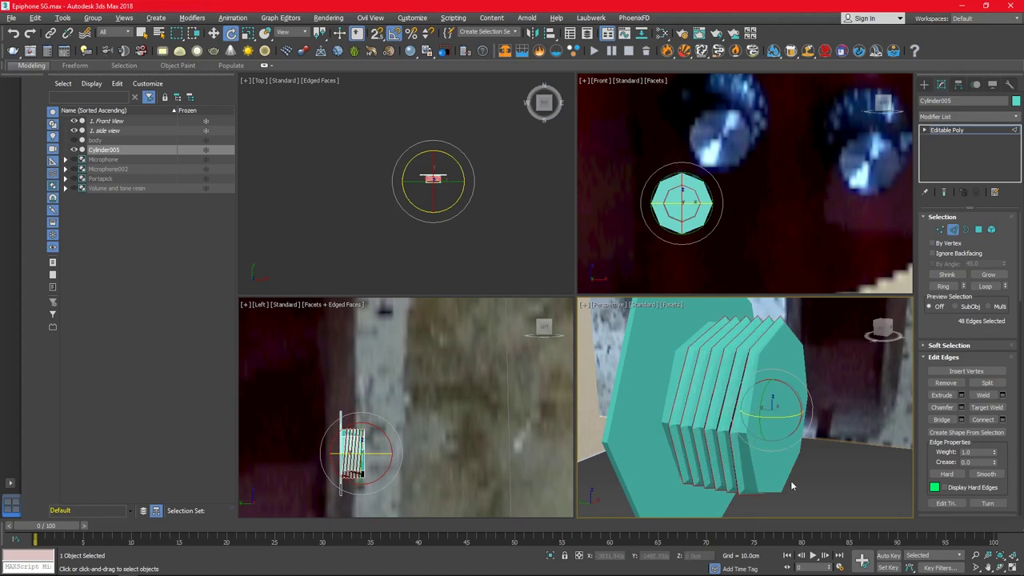
- Select a full edge loop on the ribbed stem
click(741, 460)
click(985, 286)
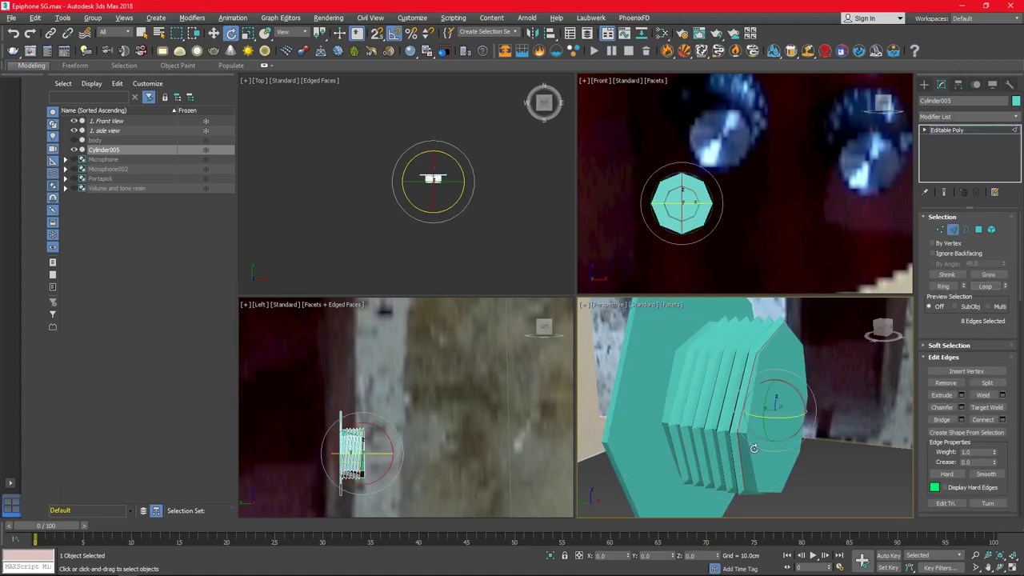
alt+middle_drag(760, 416, 800, 376)
- Inset the nut's front face and extrude it -17.383cm inward into a hollow
key(4)
click(792, 368)
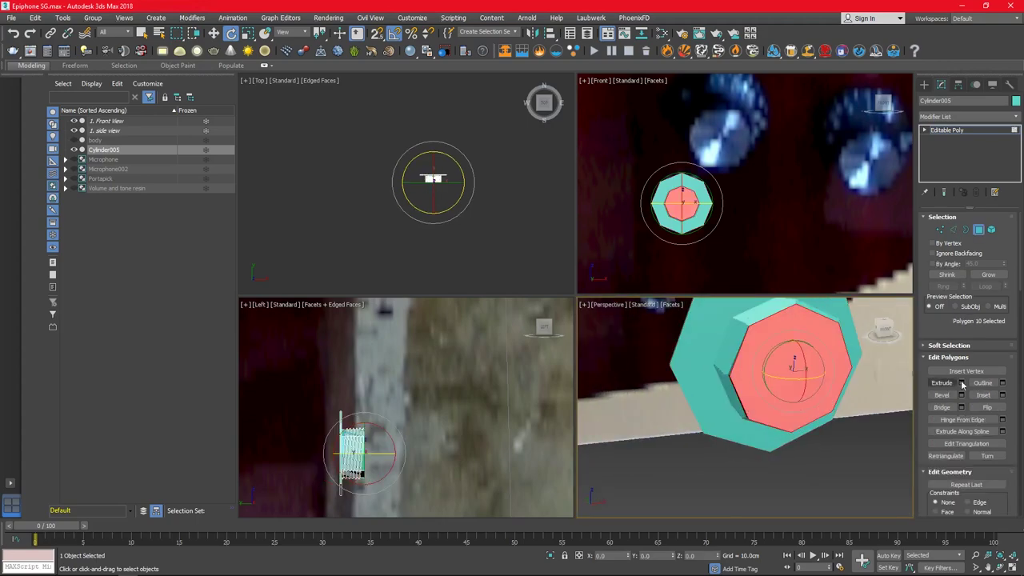
click(1001, 395)
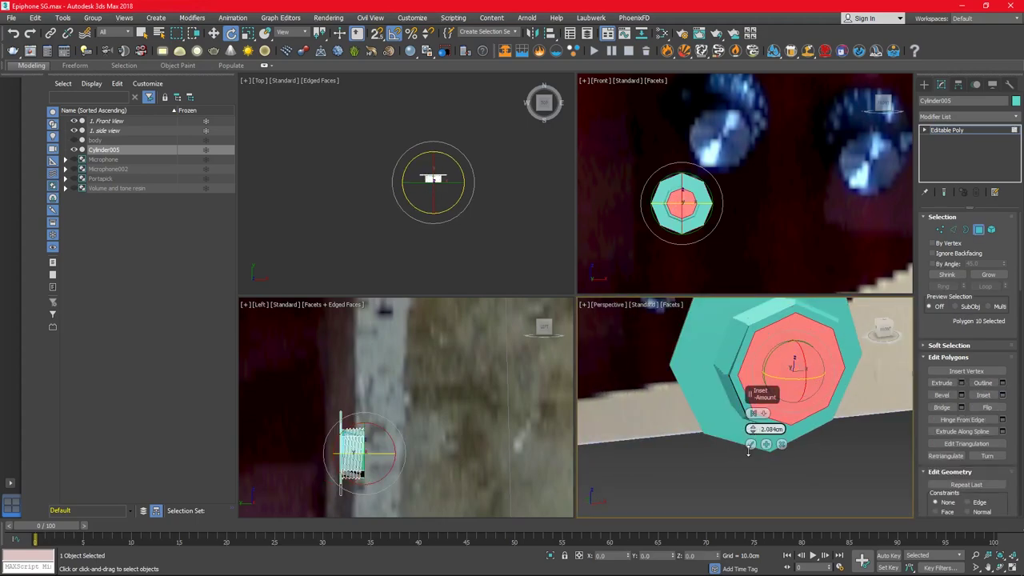
click(961, 383)
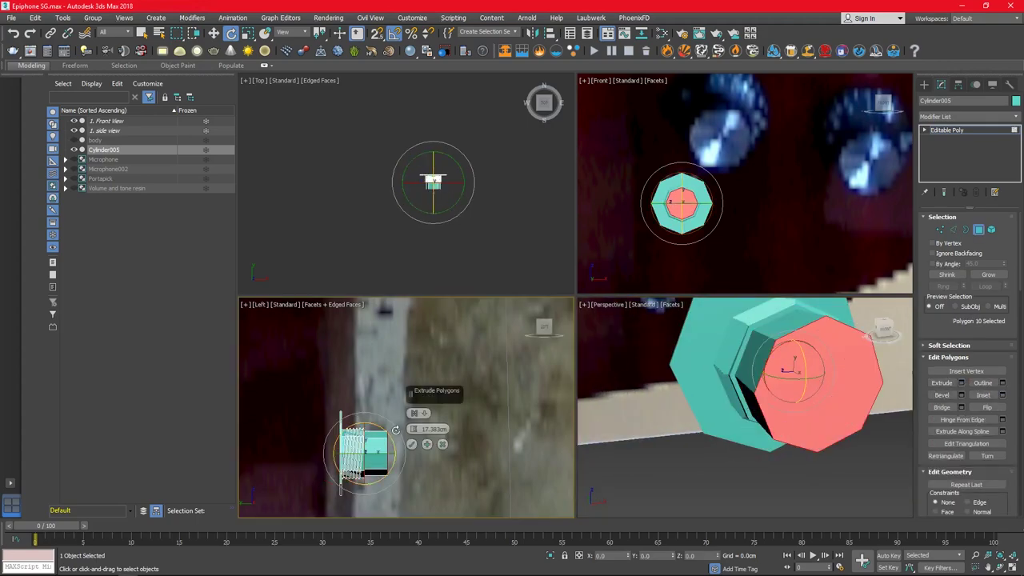
drag(413, 429, 453, 422)
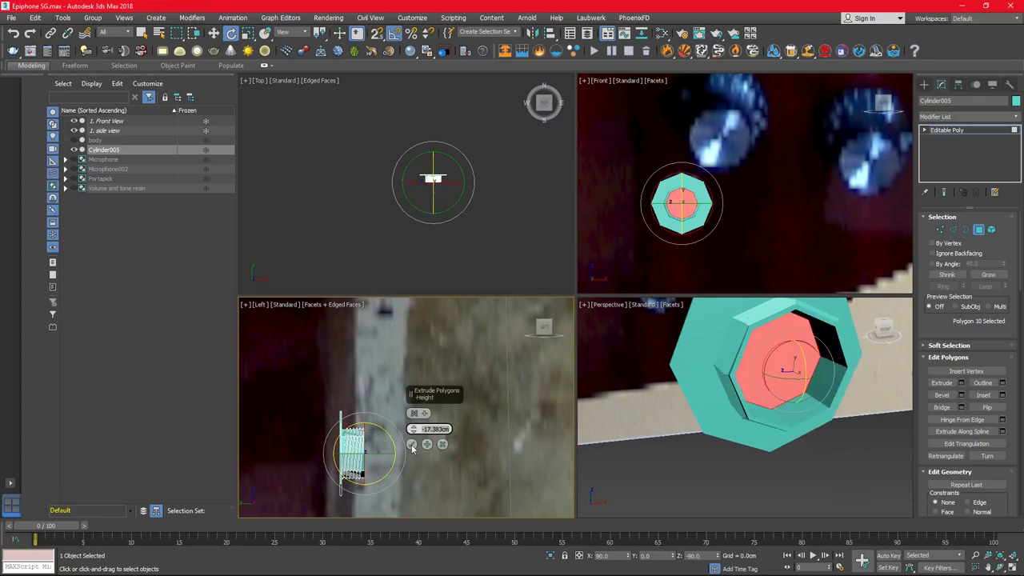
click(411, 444)
click(948, 129)
click(968, 116)
- Add TurboSmooth at 3 iterations and show the end result while editing the Editable Poly
click(960, 512)
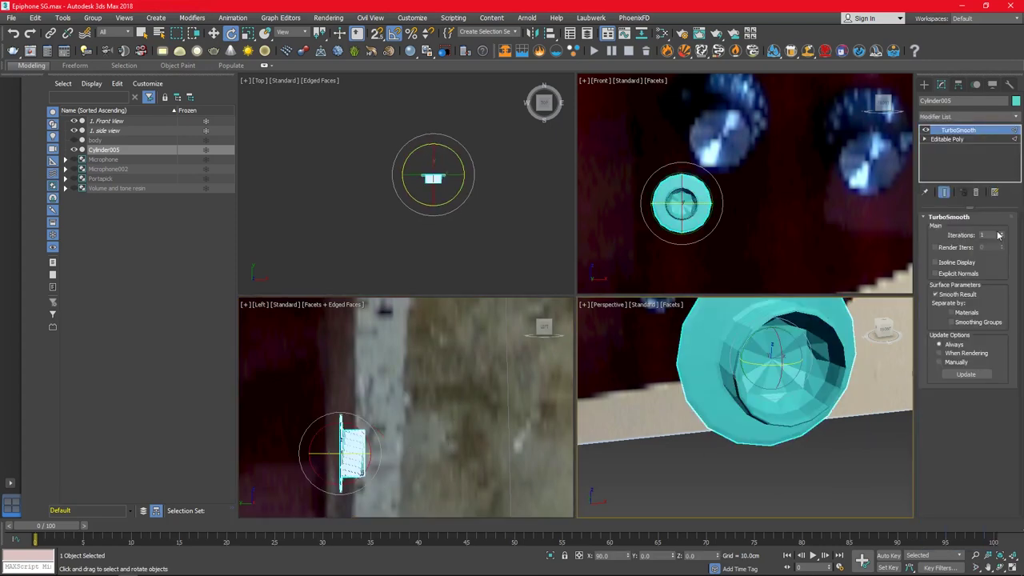
click(1001, 233)
click(1002, 233)
click(947, 139)
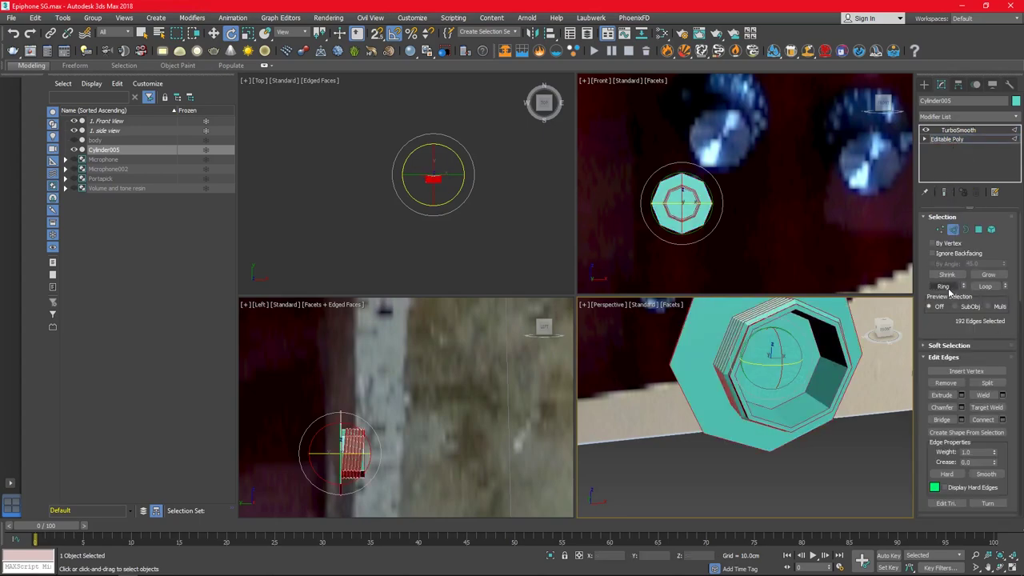
click(944, 192)
- Start a chamfer on the selected rib edges and view them from the side
key(alt+w)
click(961, 407)
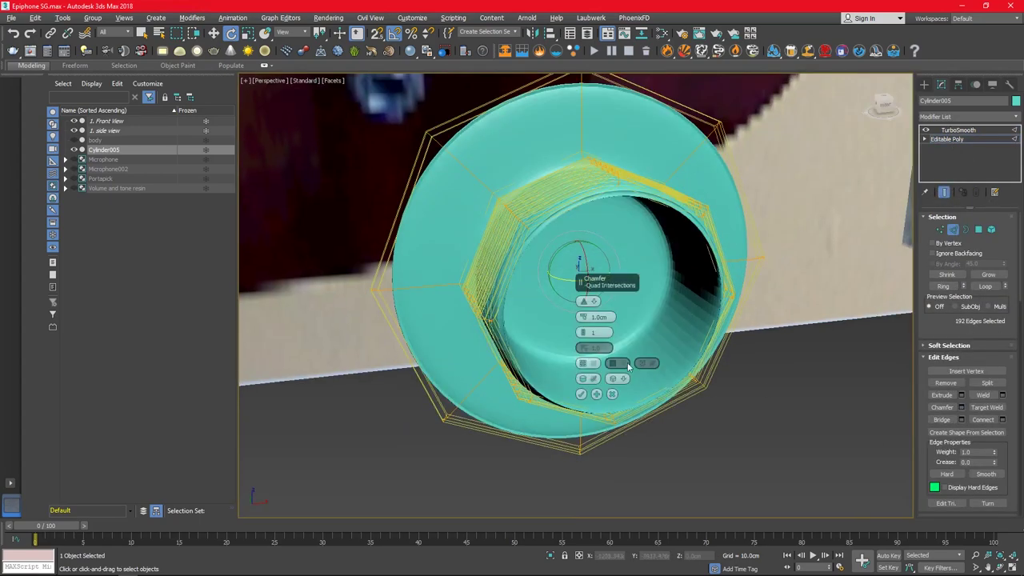
alt+middle_drag(519, 307, 579, 286)
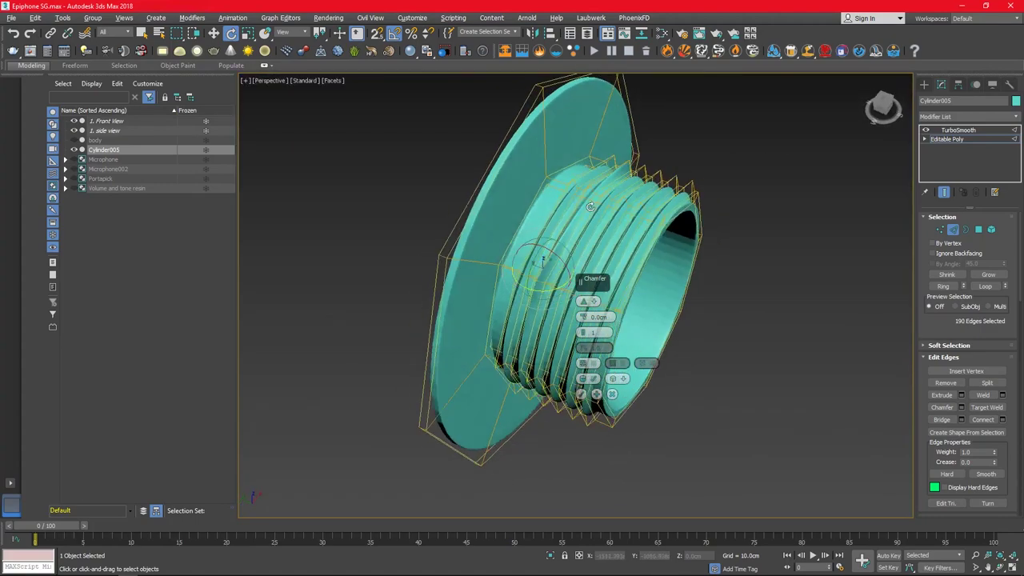
alt+middle_drag(586, 164, 549, 290)
key(alt+w)
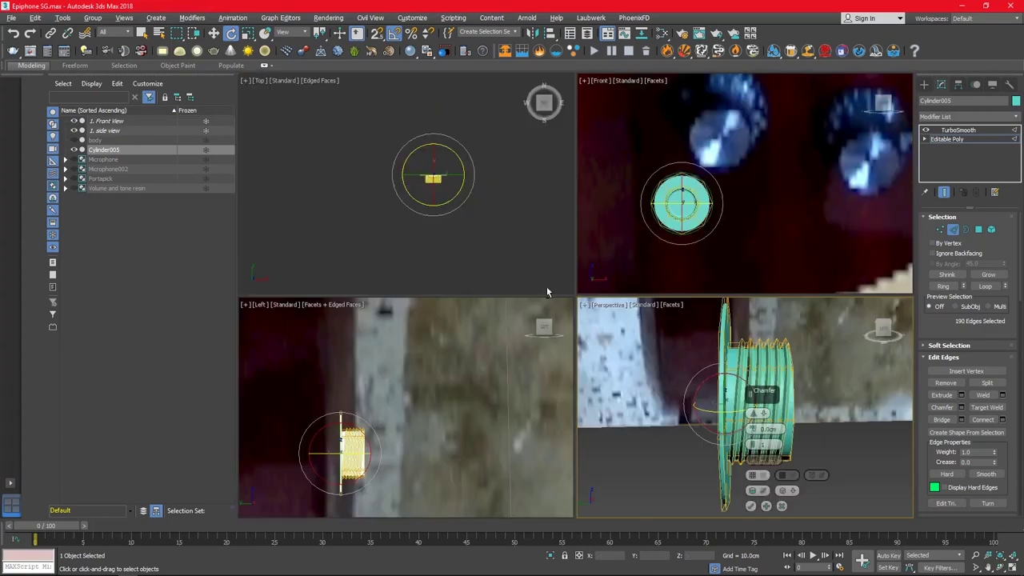
key(alt+w)
key(F4)
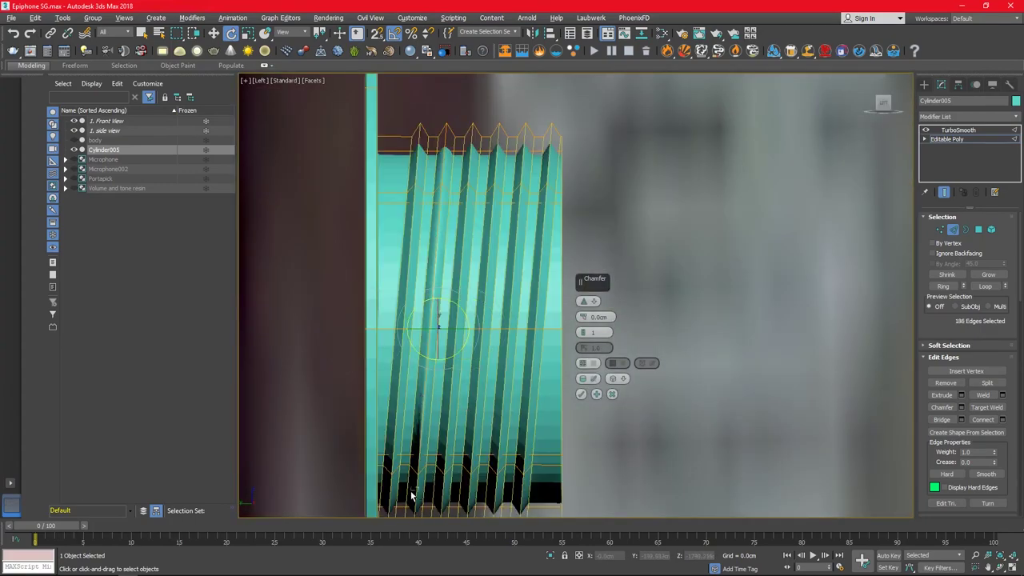
- Deselect stray edge columns from the chamfer set, leaving 140 edges
middle_drag(411, 492, 417, 437)
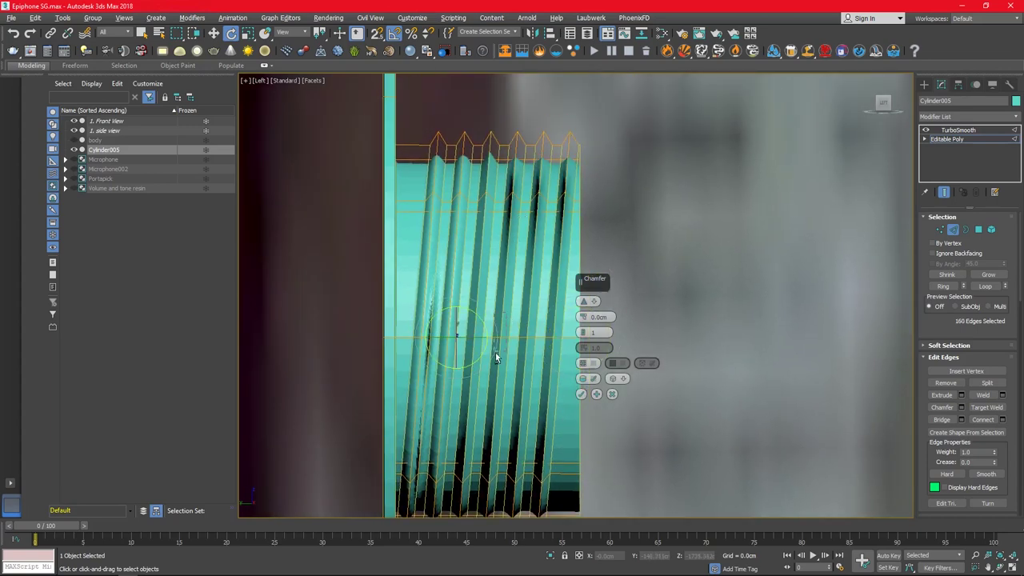
alt+click(516, 320)
alt+click(472, 352)
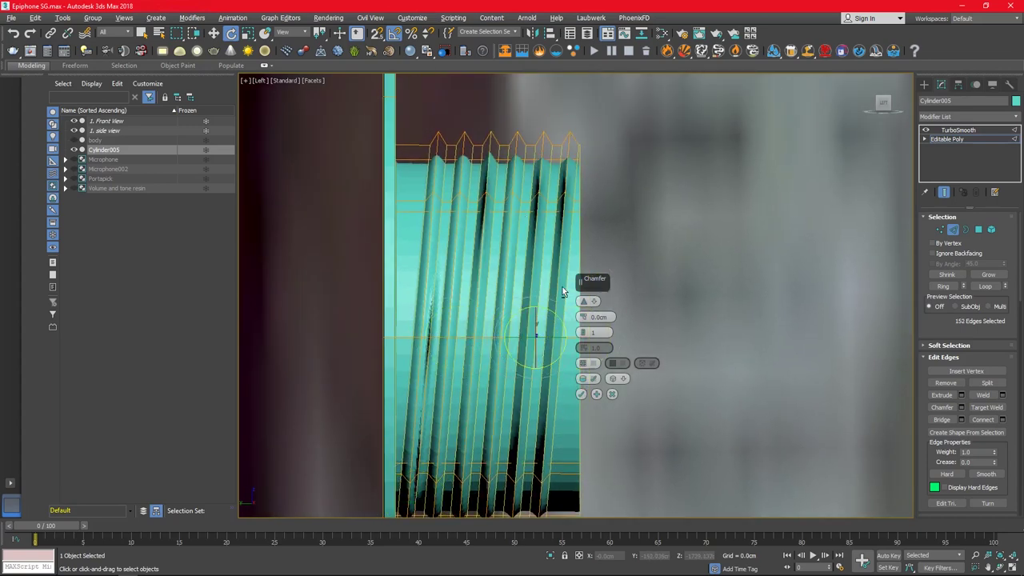
alt+click(547, 346)
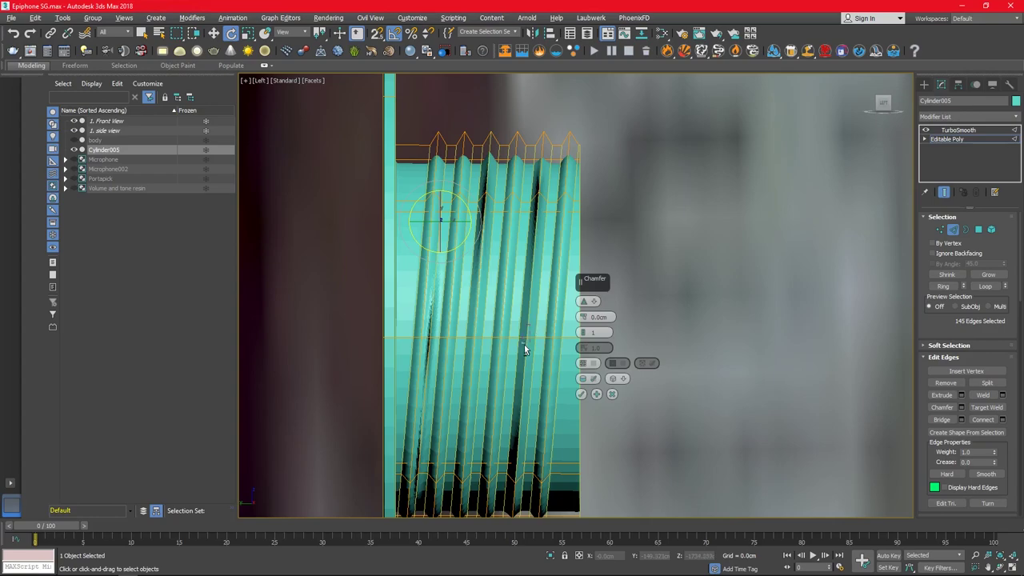
alt+click(527, 350)
middle_drag(502, 303, 496, 165)
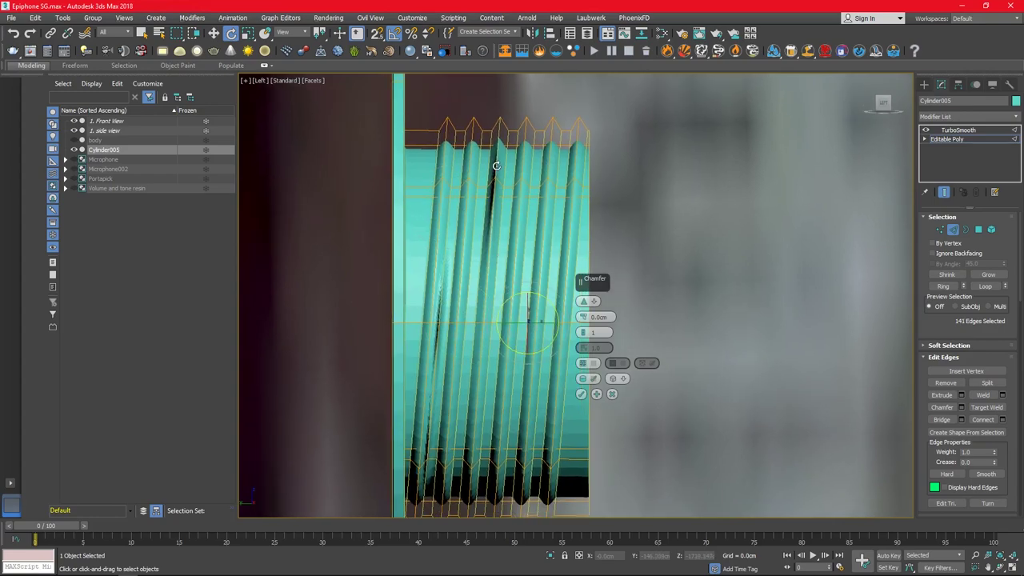
middle_drag(496, 126, 506, 104)
alt+click(451, 364)
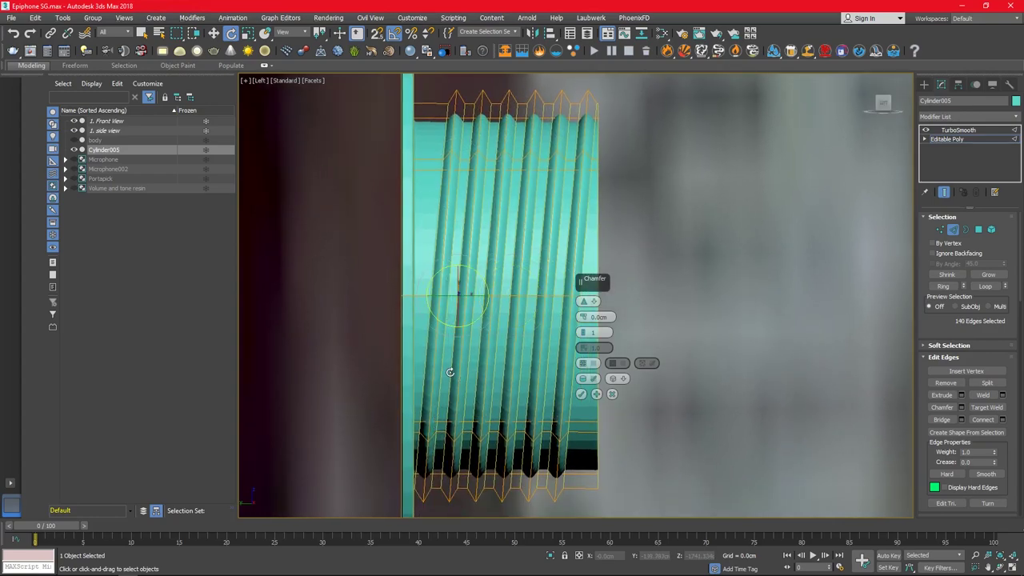
alt+middle_drag(451, 372, 589, 397)
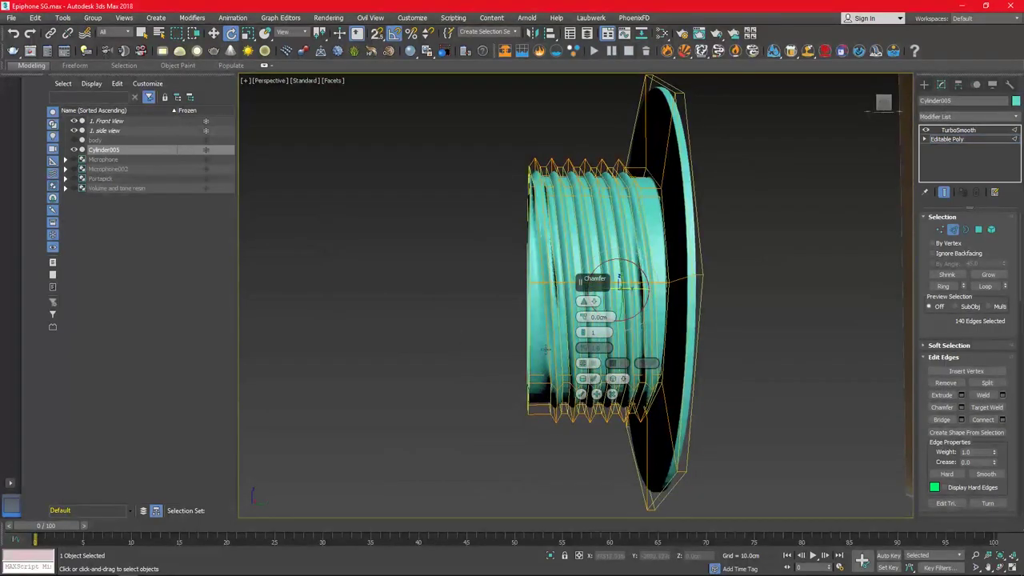
- Add a few edges back and commit the chamfer on the rib edges
ctrl+click(545, 349)
mouse_move(552, 345)
alt+middle_down()
mouse_move(629, 340)
mouse_move(758, 188)
alt+middle_up()
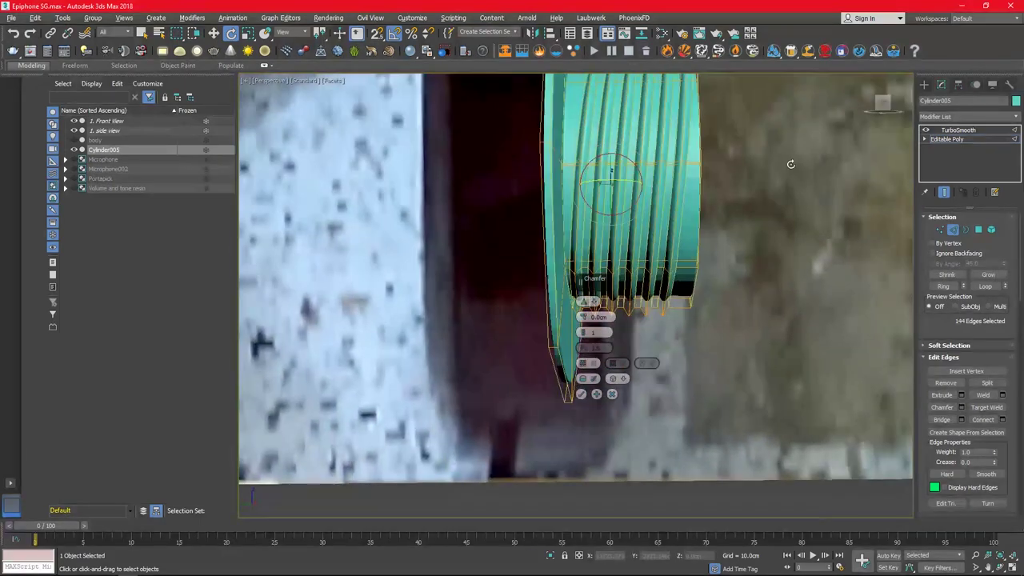
click(581, 393)
mouse_move(666, 319)
alt+middle_down()
mouse_move(542, 324)
mouse_move(663, 332)
mouse_move(668, 348)
alt+middle_up()
- Set the nut's TurboSmooth iterations to 3
click(957, 130)
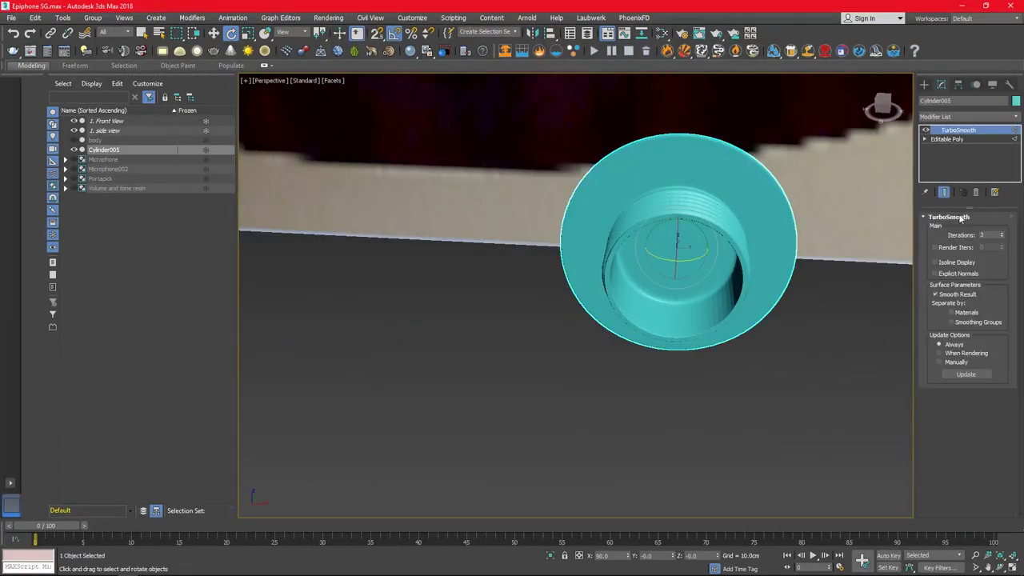
click(1002, 238)
alt+middle_drag(688, 272, 732, 281)
key(F4)
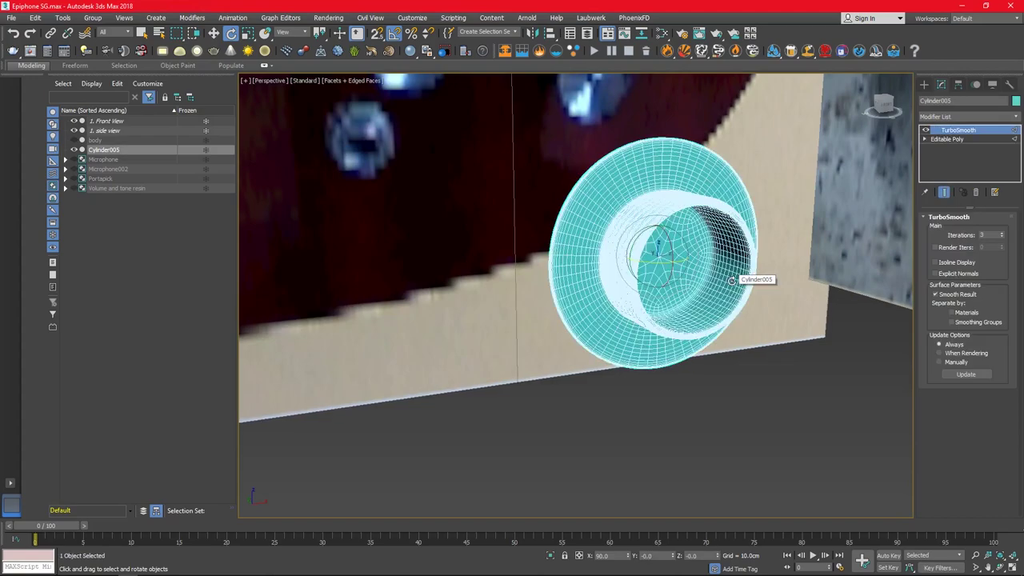
- Reselect the nut on the guitar body and maximize the Front viewport
key(ctrl+d)
key(F4)
scroll(672, 334, down, 5)
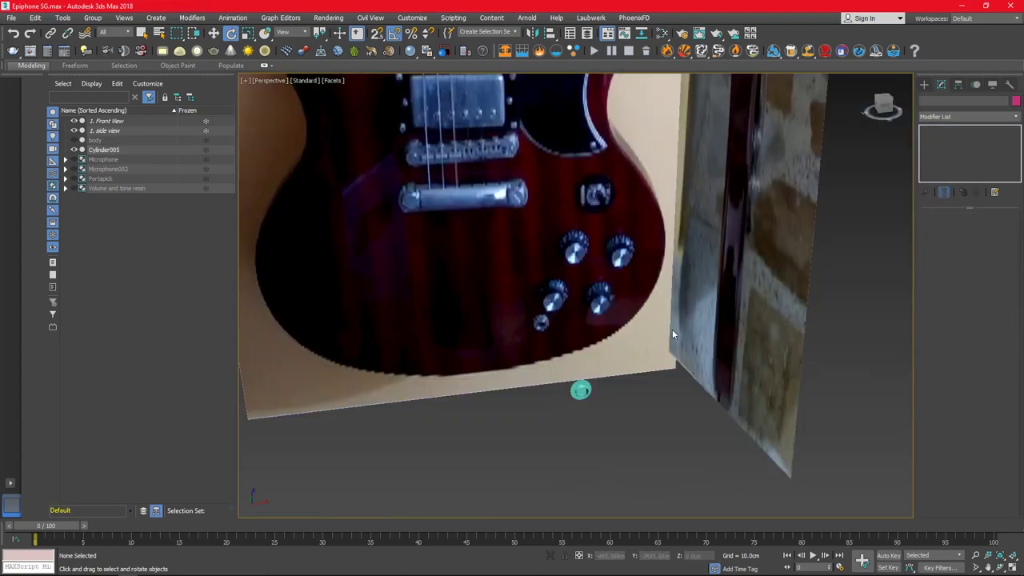
click(581, 390)
scroll(581, 389, up, 3)
key(alt+w)
key(alt+w)
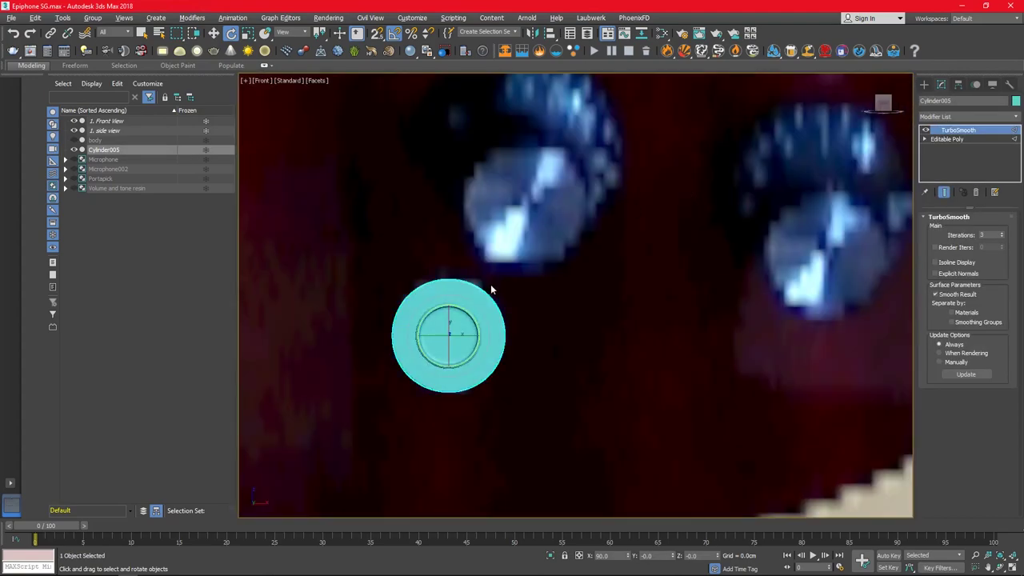
- Draw Cylinder006 and align it on Y to the threaded knob Cylinder005
click(924, 84)
click(947, 172)
scroll(472, 329, up, 4)
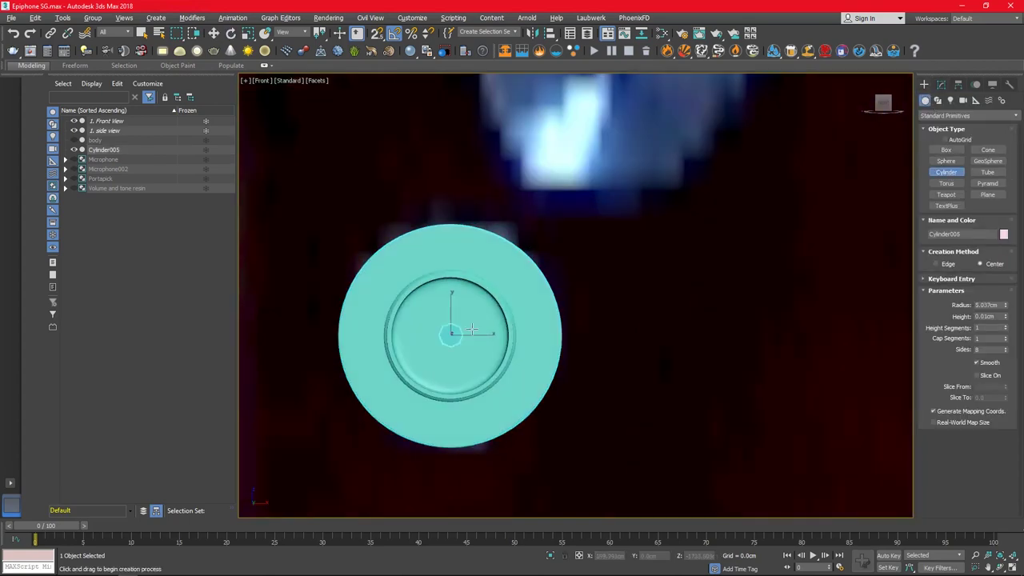
drag(472, 328, 556, 307)
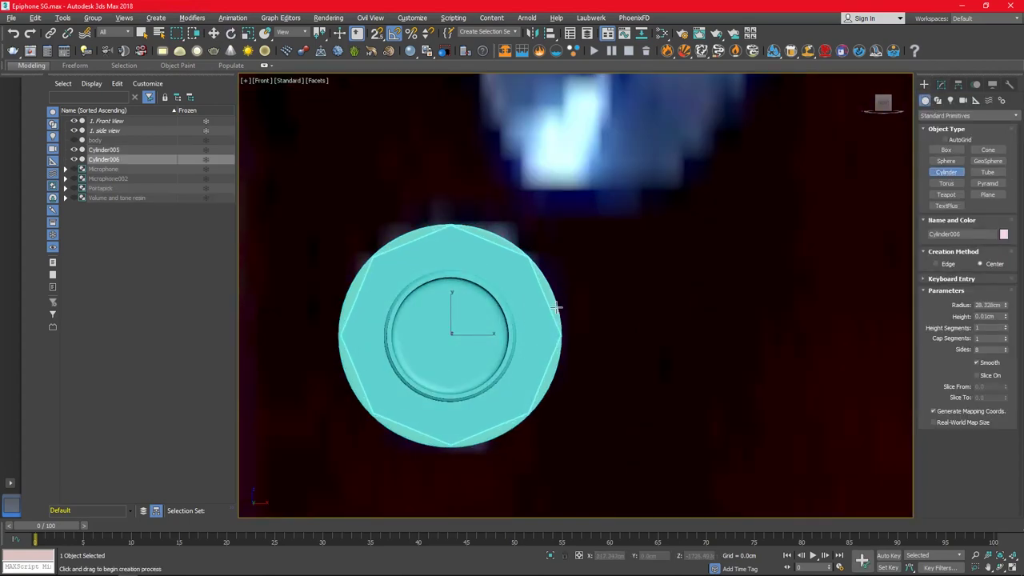
key(alt+w)
key(alt+a)
click(428, 393)
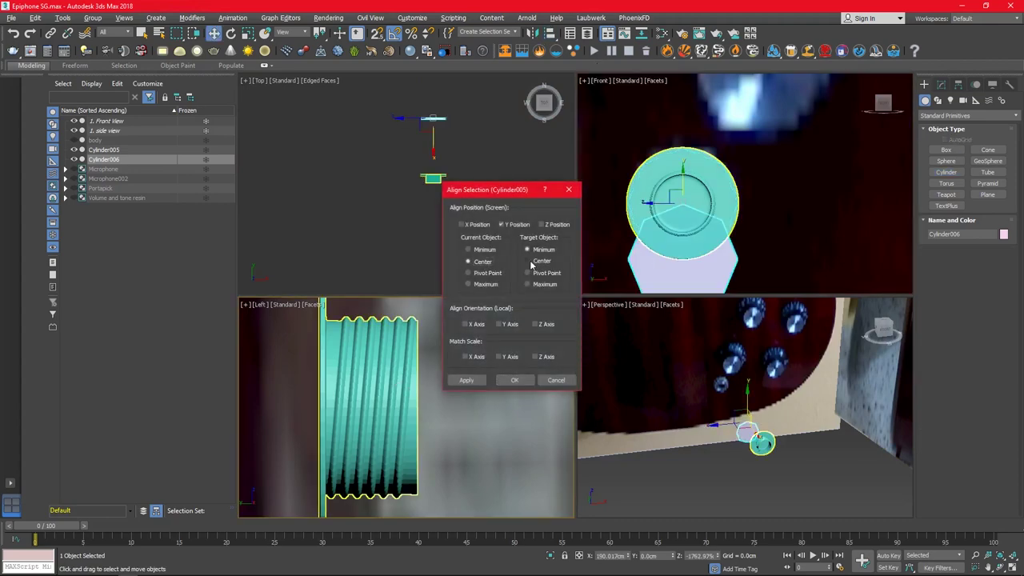
click(476, 224)
click(515, 380)
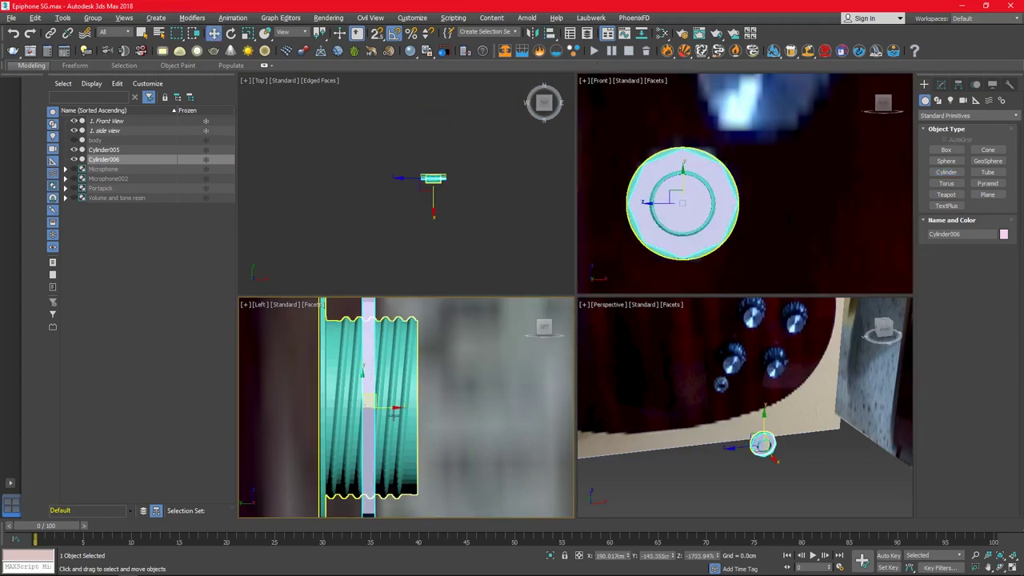
- Make Cylinder006 a hexagonal nut by setting its sides to 6
click(941, 84)
double_click(989, 276)
text(6)
key(Return)
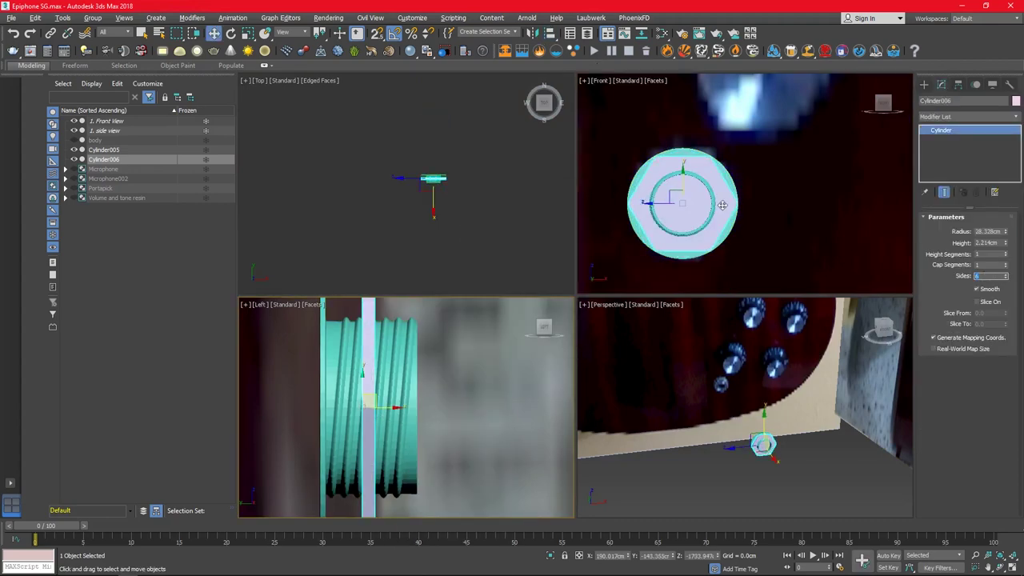
- Draw a smaller Cylinder007 inside the hexagon and centre it on the knob
click(925, 84)
click(946, 172)
drag(682, 200, 708, 201)
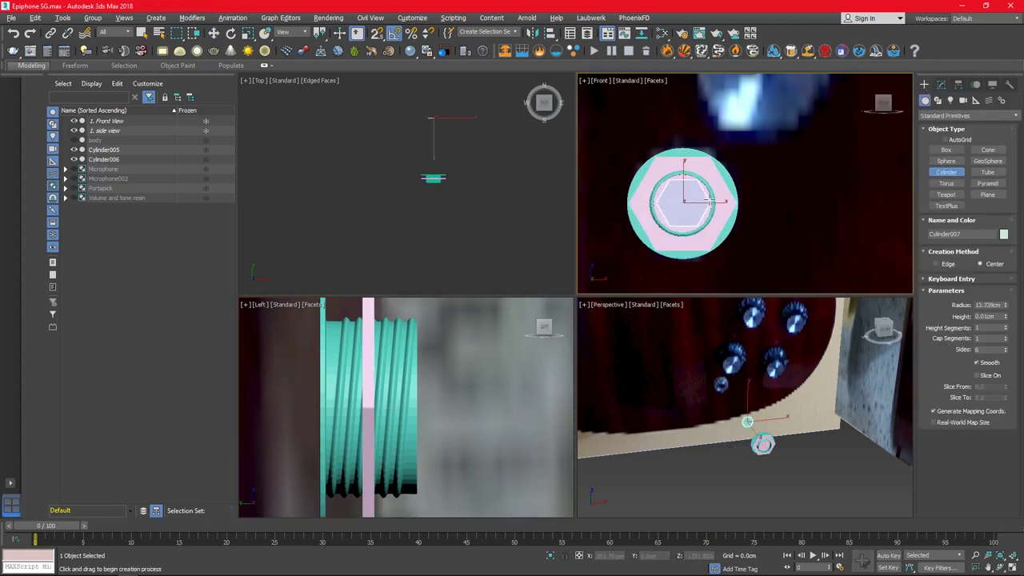
click(849, 135)
key(alt+a)
click(579, 363)
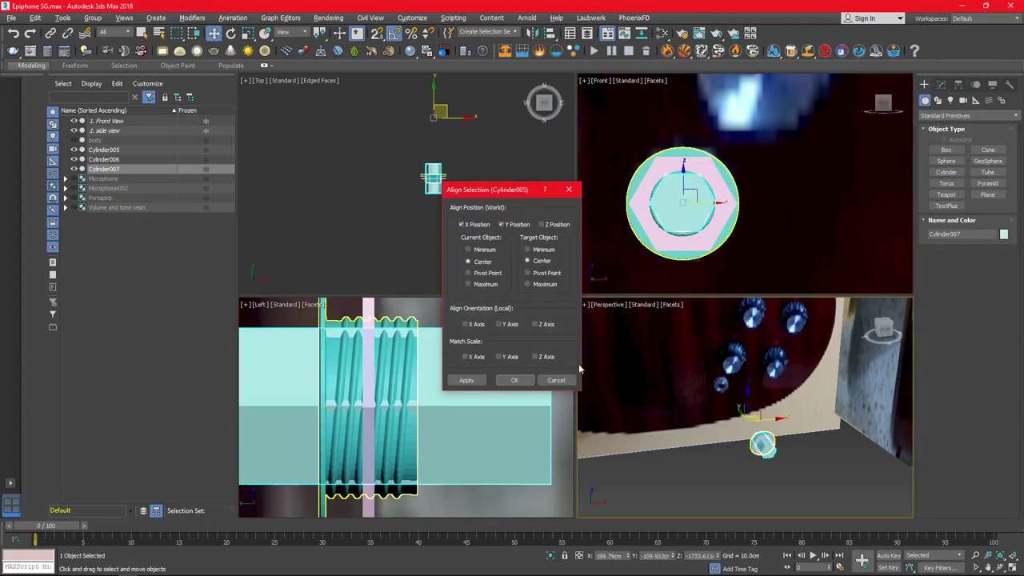
click(507, 380)
click(941, 84)
- Raise Cylinder007's sides to 68, shrink its radius slightly, and re-align it to the knob
drag(1007, 265, 1006, 240)
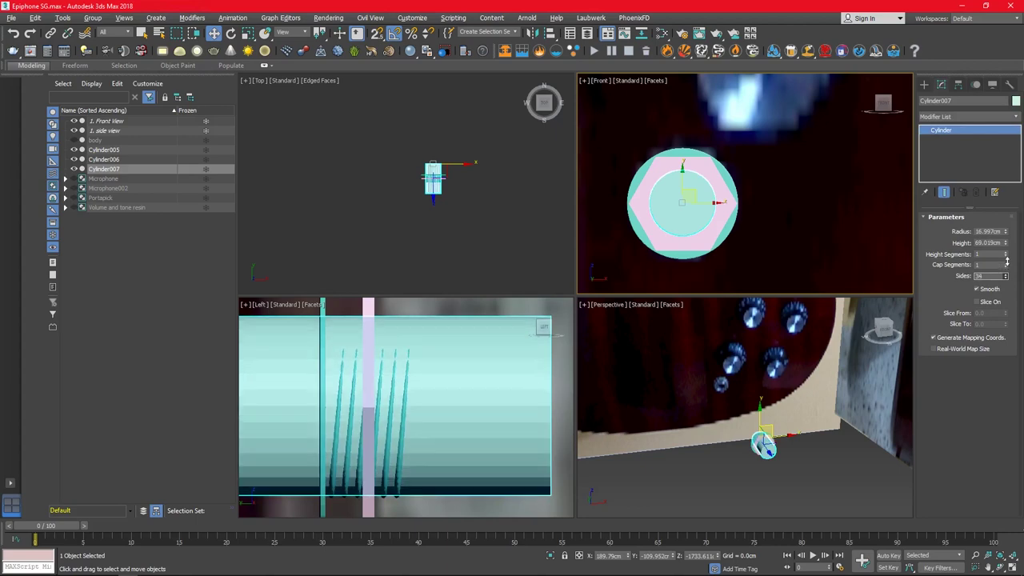
scroll(699, 214, up, 2)
scroll(696, 184, up, 2)
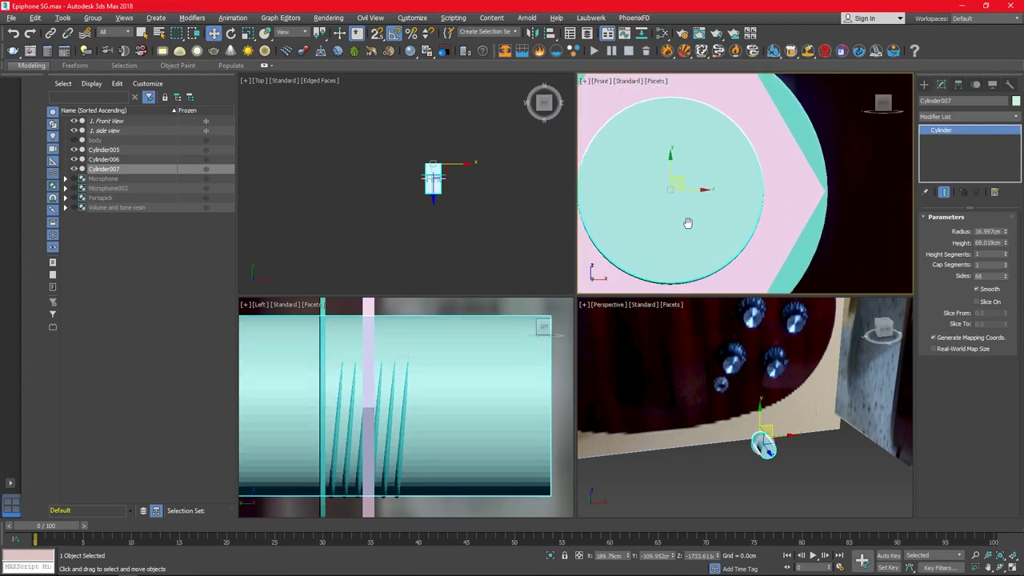
scroll(685, 222, up, 2)
drag(1007, 231, 1009, 228)
key(alt+a)
click(579, 363)
click(517, 380)
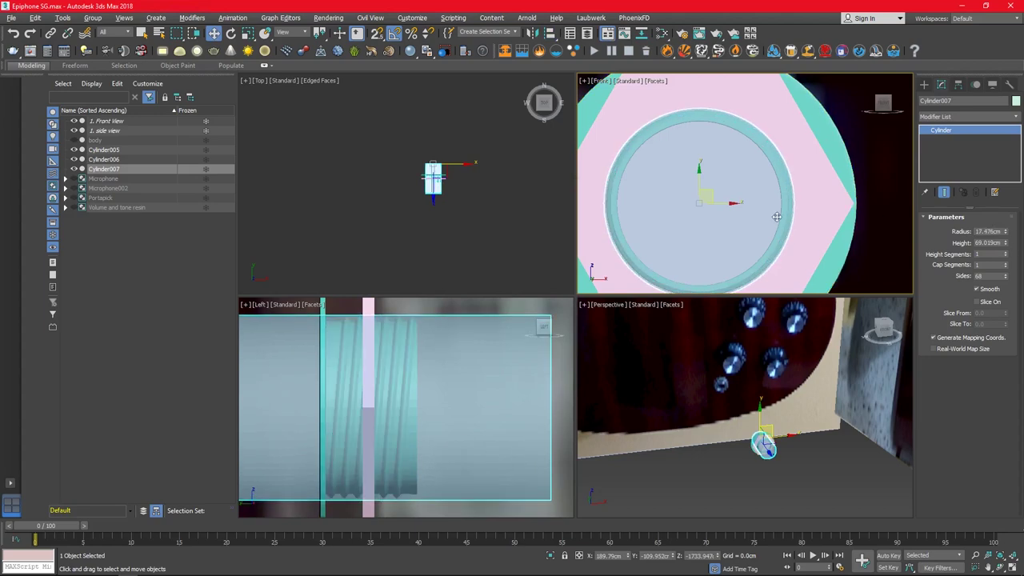
- Boolean-subtract Cylinder007 from the hex nut Cylinder006 to bore the centre hole
click(368, 400)
click(925, 84)
click(969, 115)
click(960, 149)
click(988, 172)
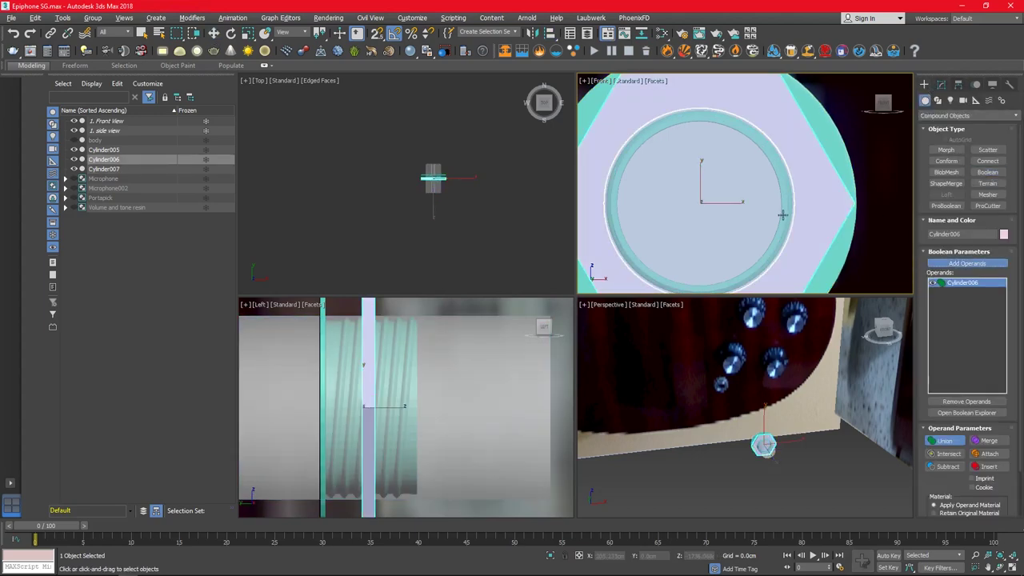
click(968, 263)
click(752, 448)
click(948, 466)
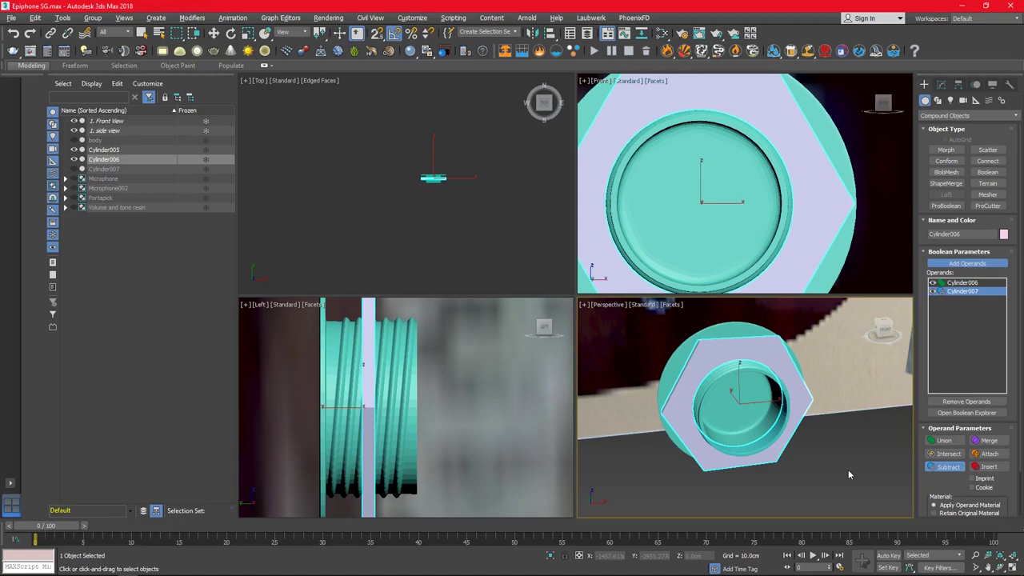
- Deselect the nut and unhide all objects so the guitar body reappears
scroll(737, 264, down, 3)
key(e)
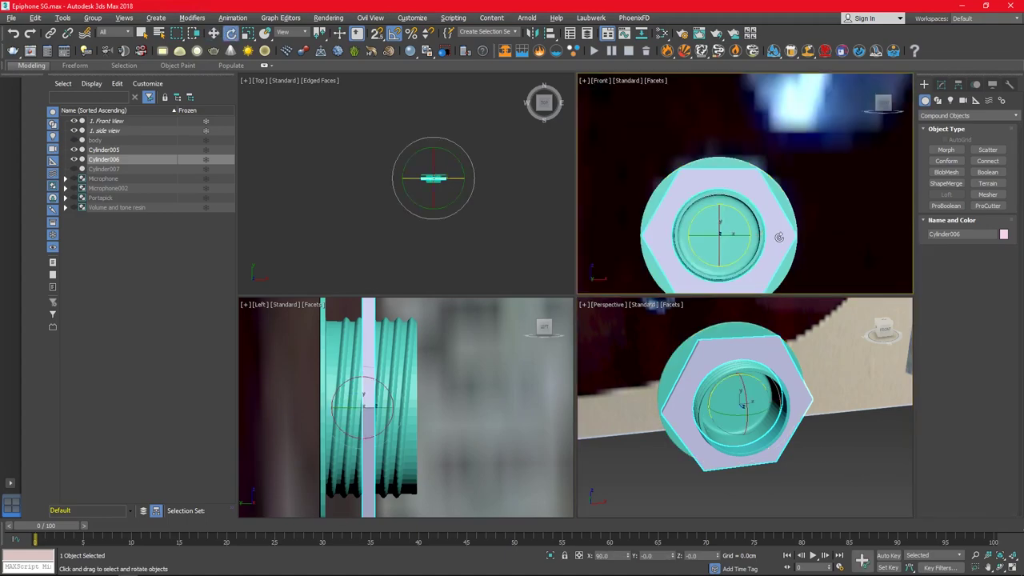
click(848, 482)
scroll(719, 469, down, 3)
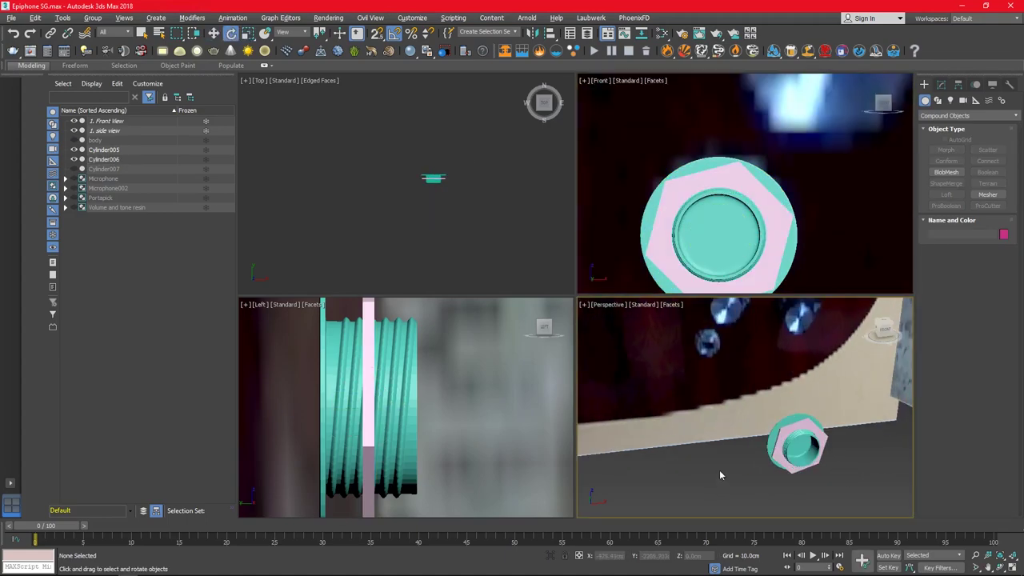
key(alt+q)
- Align Cylinder005 on Y to the Volume and tone resin group using Minimum
click(796, 446)
alt+middle_drag(796, 445, 778, 372)
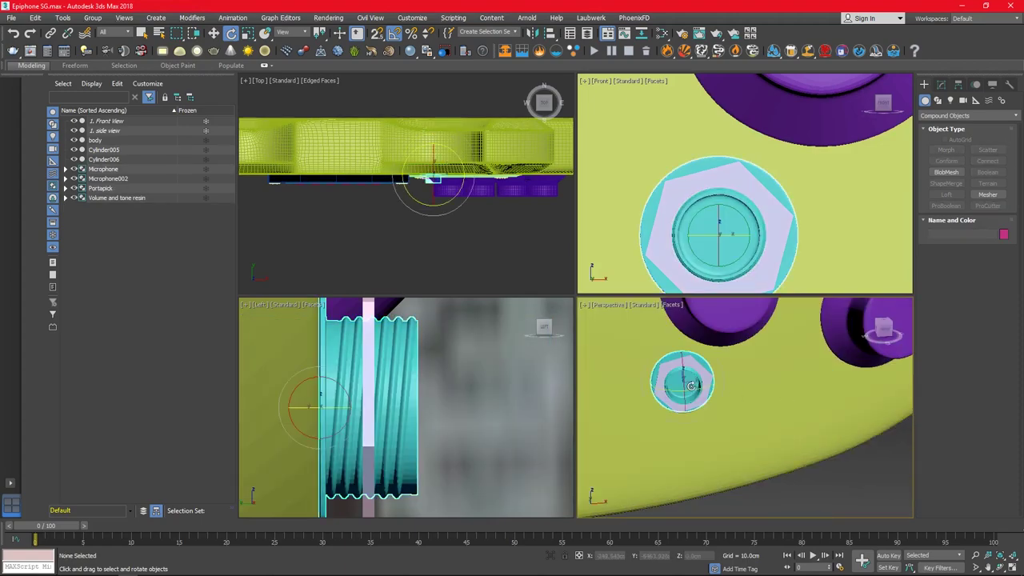
key(alt+a)
click(696, 356)
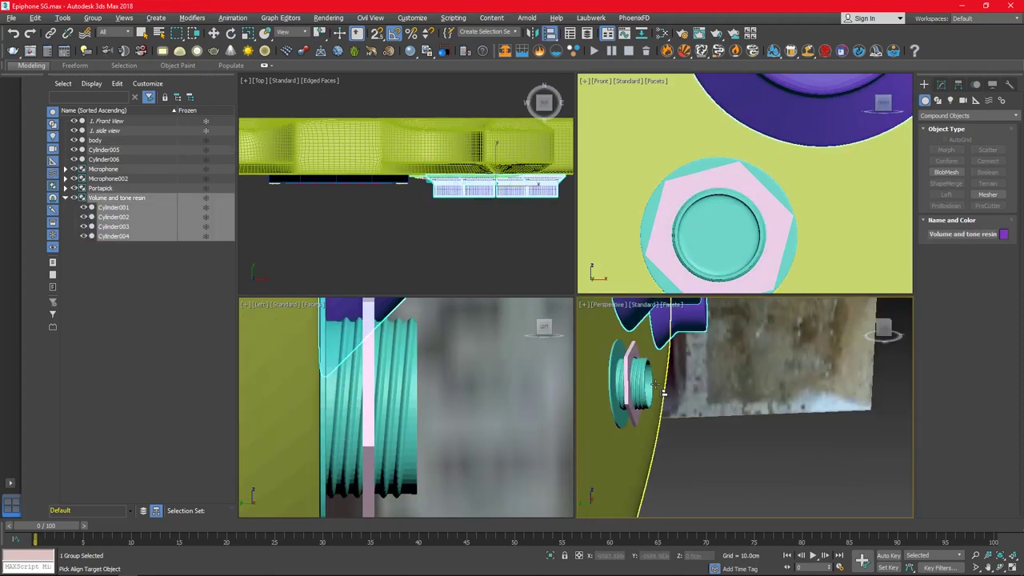
click(468, 249)
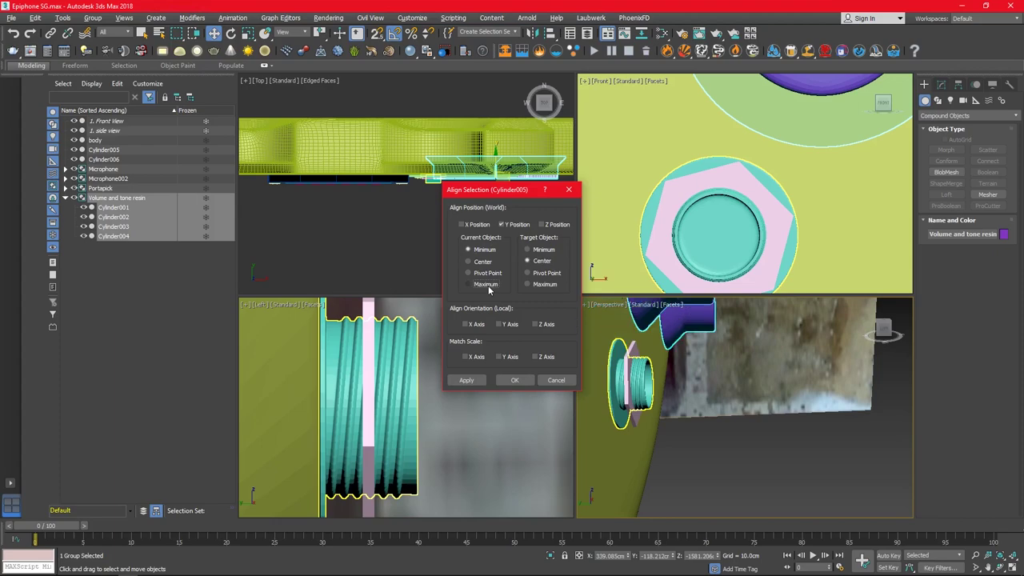
click(527, 249)
click(514, 380)
- Orbit the Perspective view to inspect the knob and nut on the guitar body
mouse_move(656, 384)
alt+middle_down()
mouse_move(720, 400)
mouse_move(684, 432)
alt+middle_up()
click(684, 432)
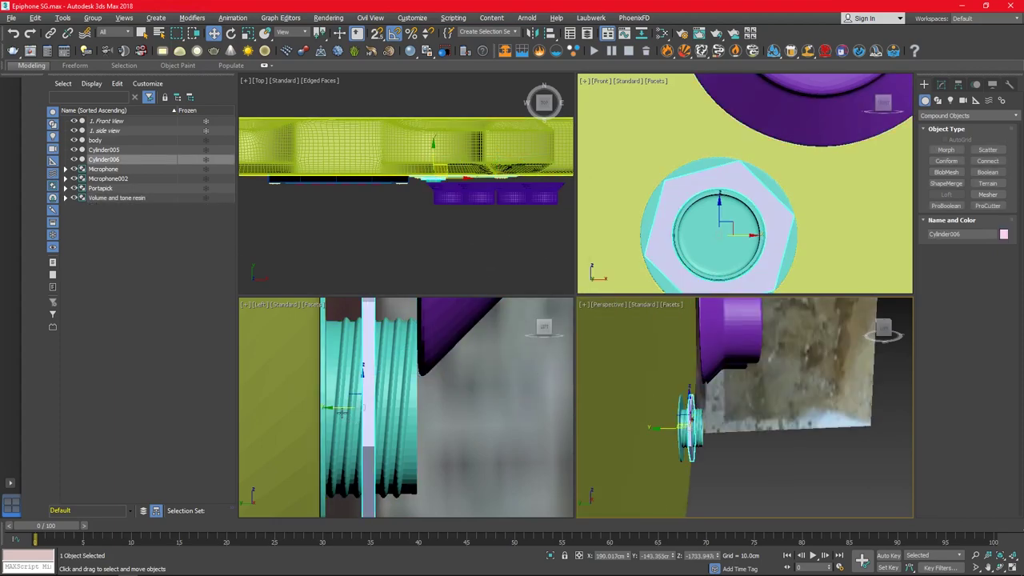
scroll(672, 444, up, 2)
click(735, 442)
scroll(696, 444, down, 3)
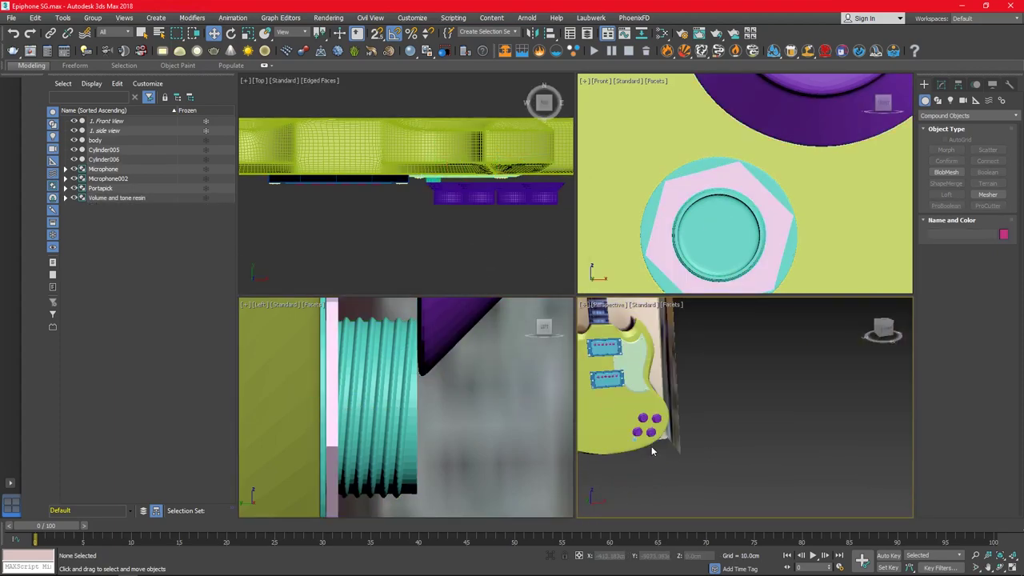
scroll(652, 445, down, 3)
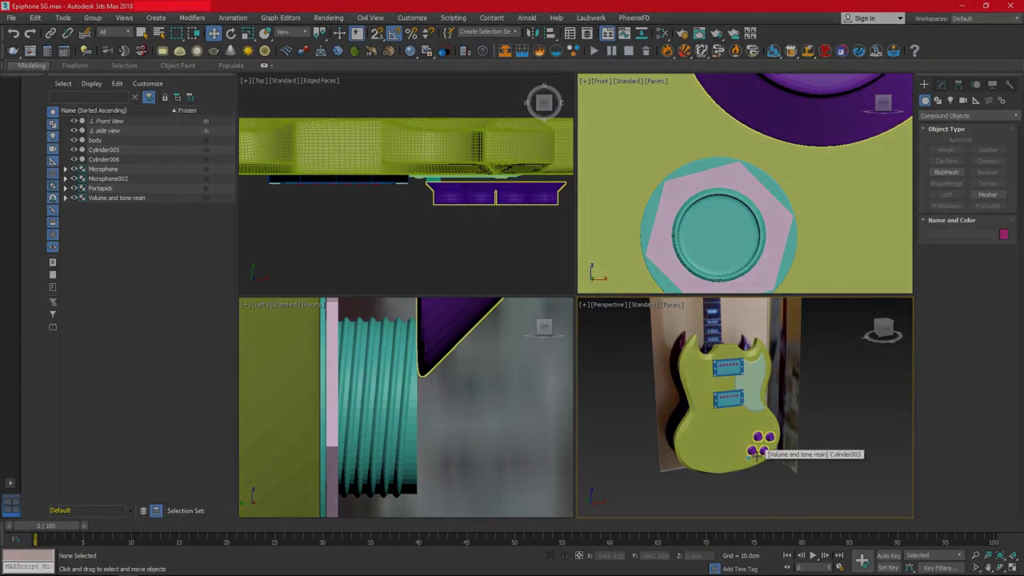
alt+middle_drag(778, 474, 782, 494)
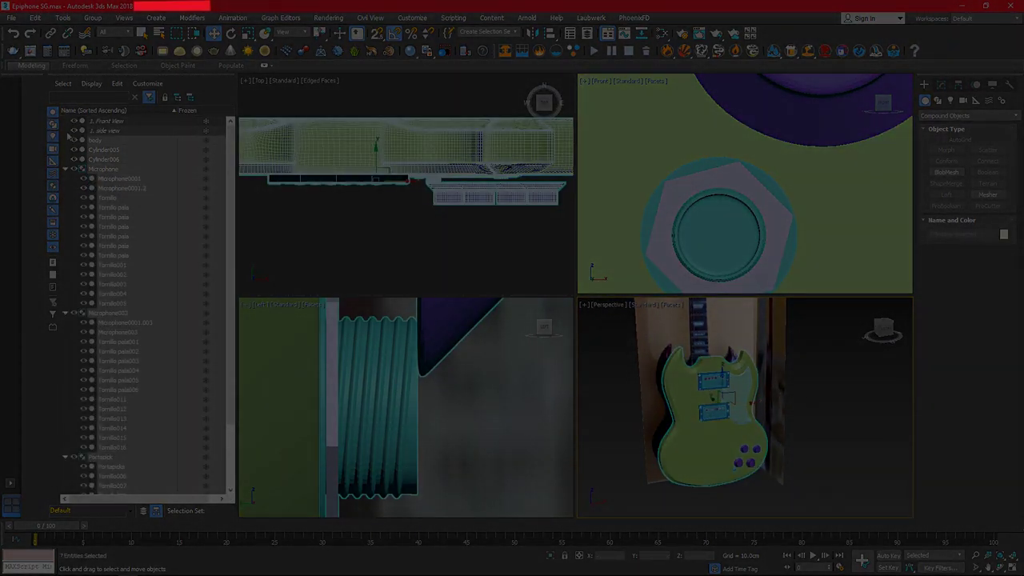